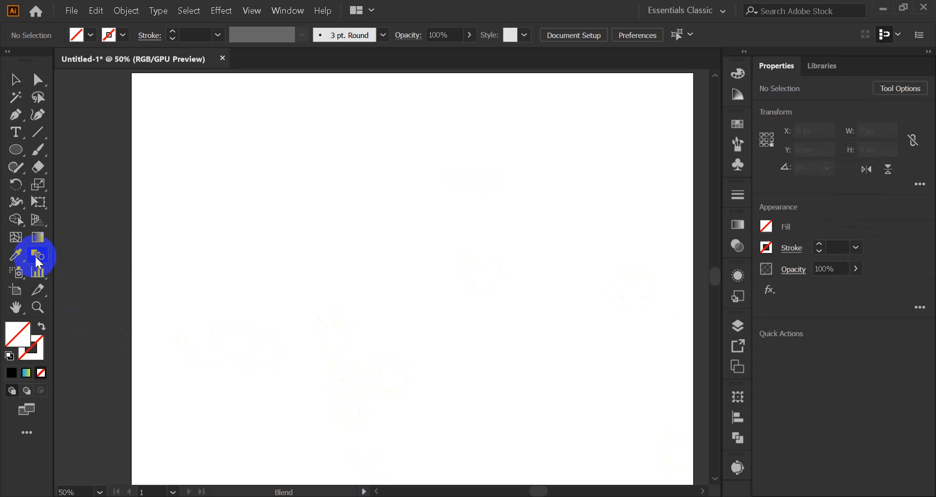
# Activate the Blend tool and open its Blend Options.
pyautogui.click(36, 256)
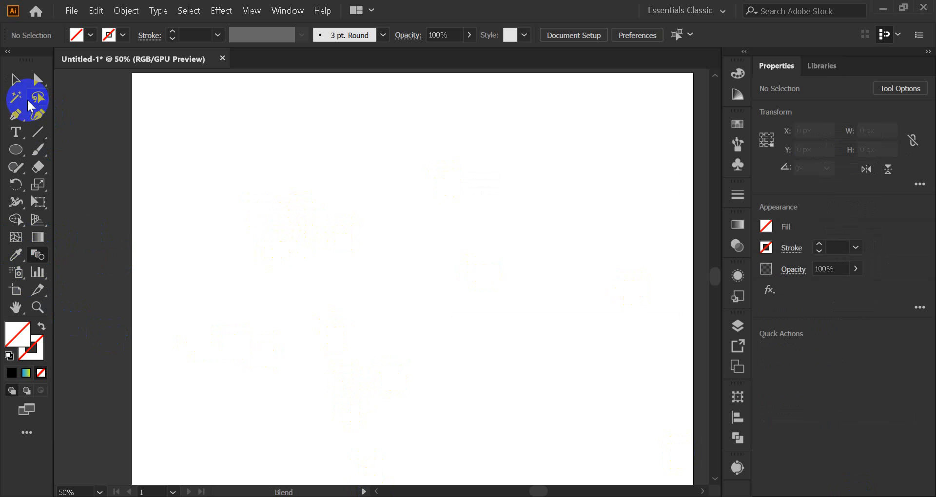
pyautogui.click(17, 84)
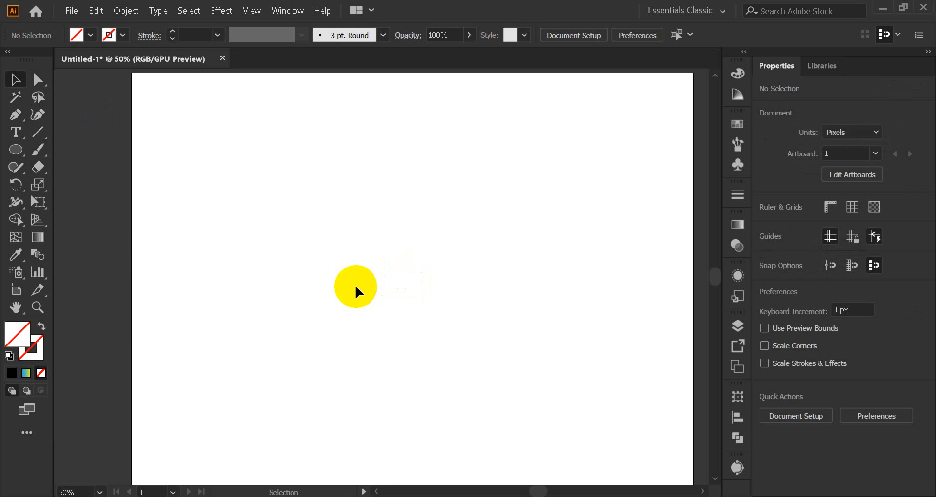
pyautogui.press('w')
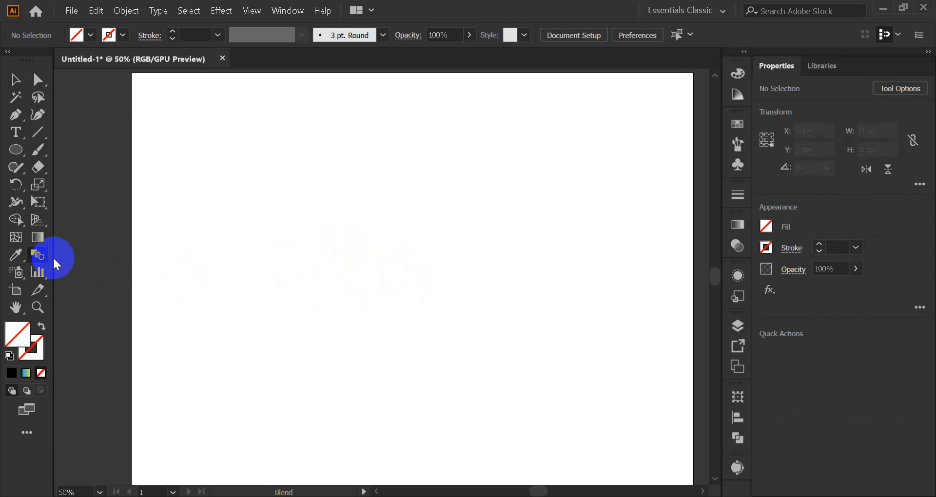
pyautogui.doubleClick(38, 255)
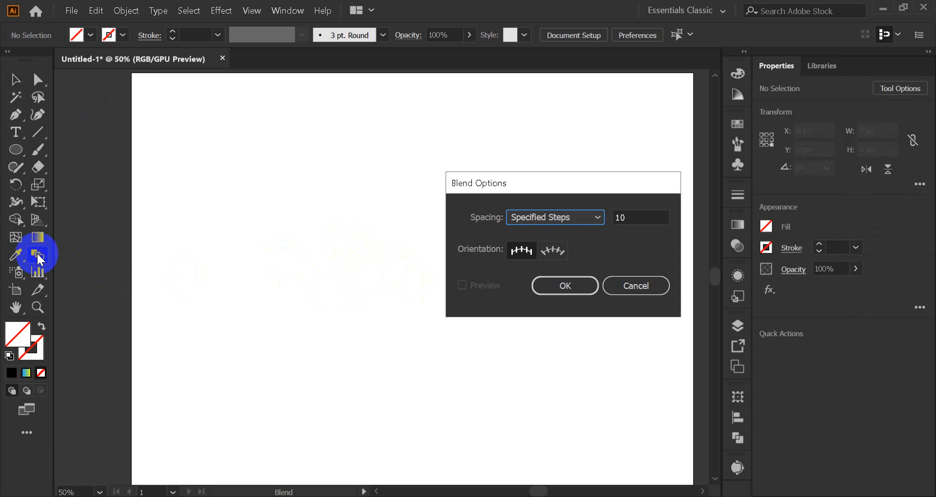
pyautogui.moveTo(592, 183); pyautogui.dragTo(507, 163)
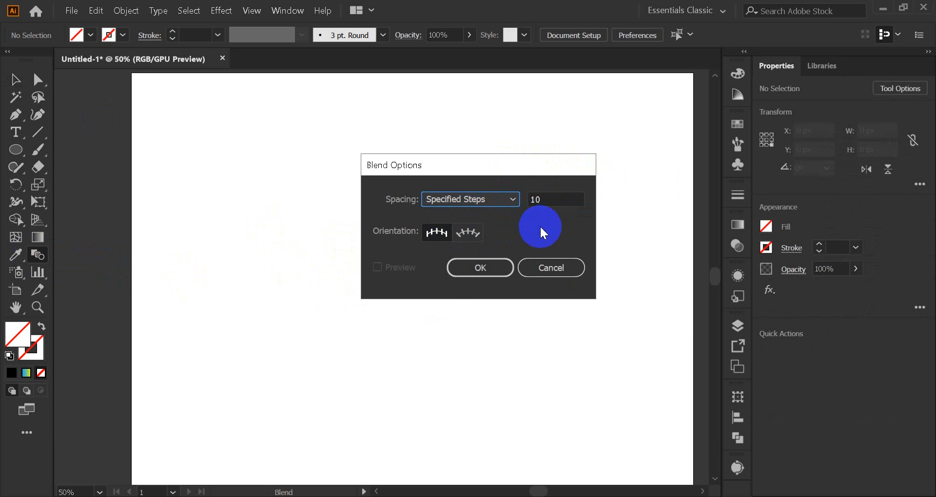
# Go through the blend spacing modes Smooth Color, Specified Steps and Specified Distance, ending on Specified Steps.
pyautogui.click(482, 200)
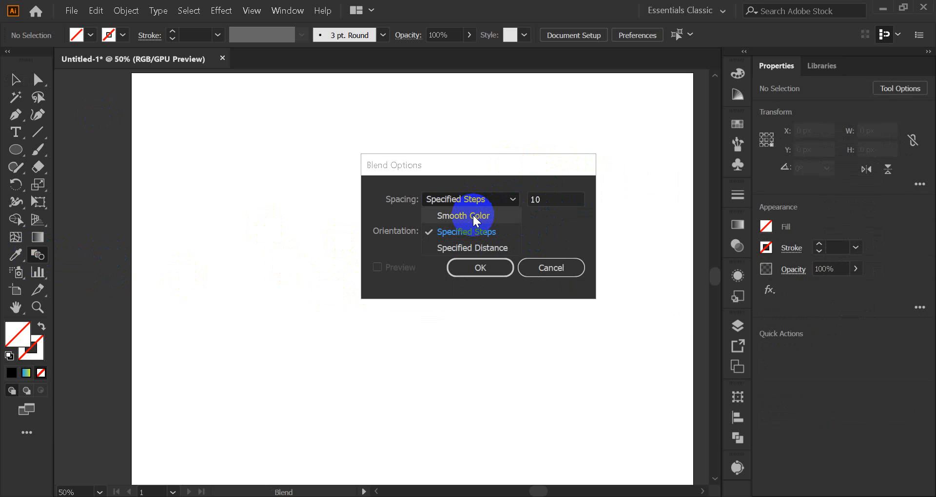
pyautogui.click(473, 214)
pyautogui.click(487, 199)
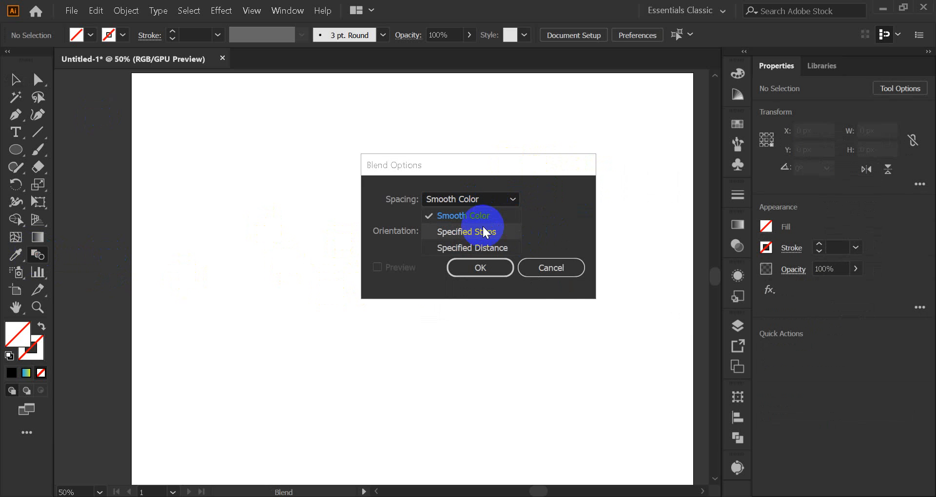
pyautogui.click(479, 231)
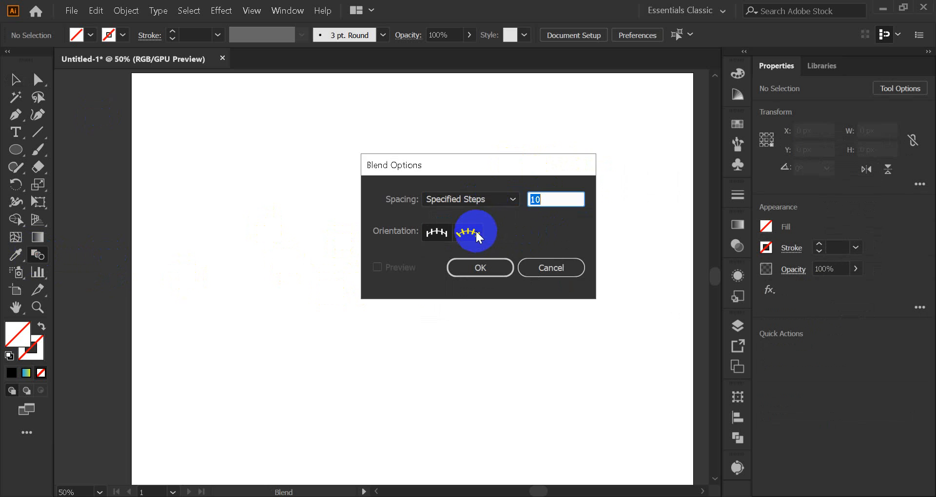
pyautogui.click(466, 202)
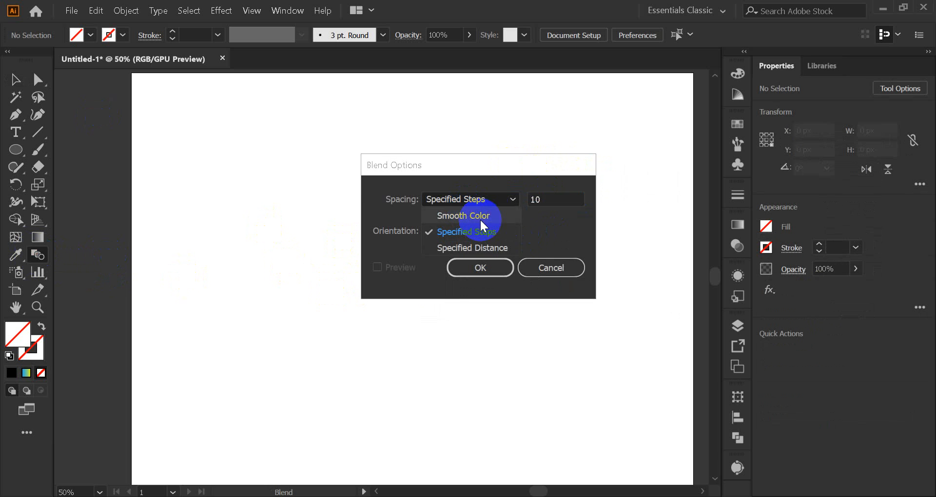
pyautogui.click(486, 247)
pyautogui.click(467, 198)
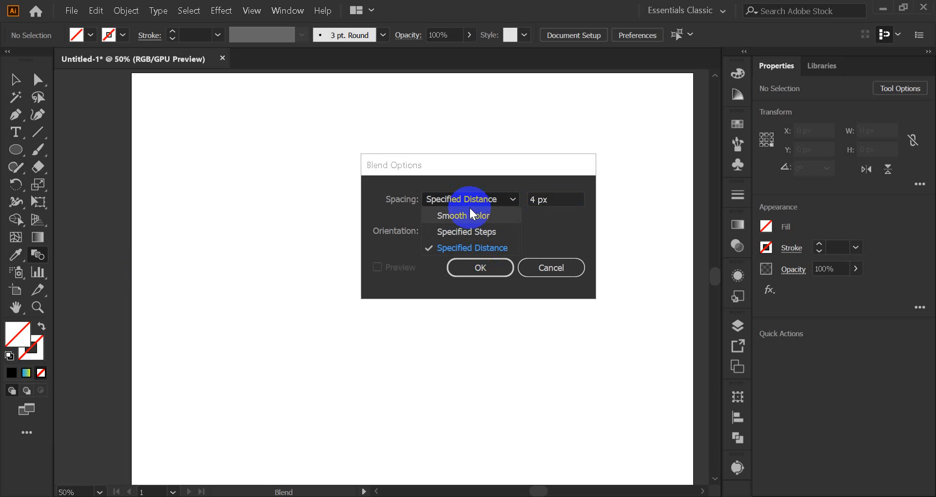
pyautogui.click(469, 218)
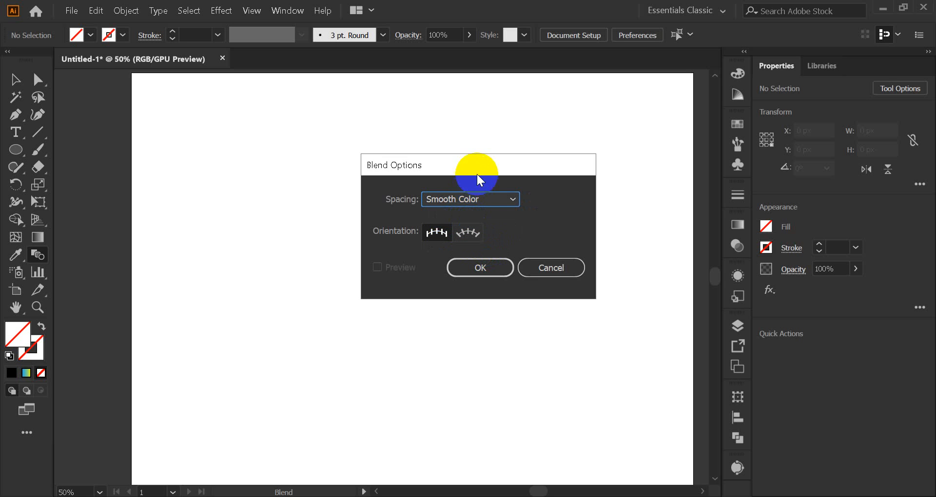
pyautogui.click(475, 198)
pyautogui.click(466, 231)
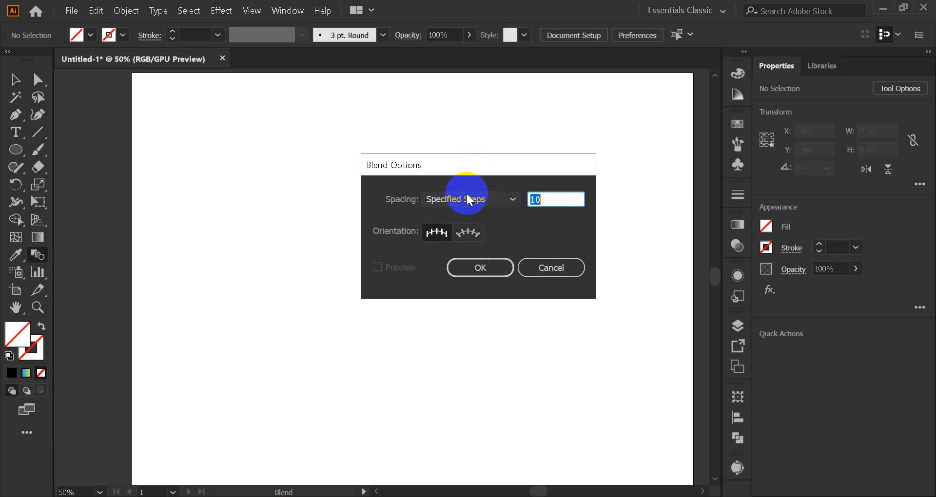
pyautogui.moveTo(482, 495)
pyautogui.click(448, 439)
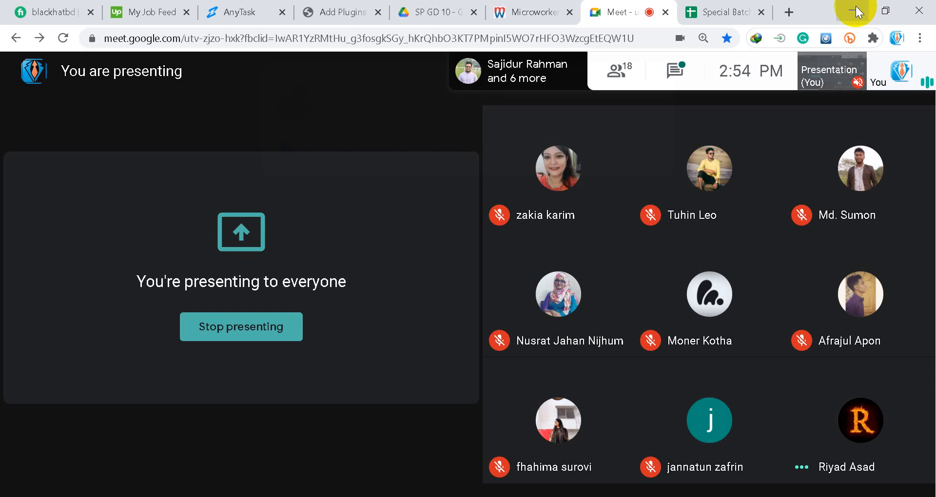
pyautogui.click(852, 10)
# Switch the blend spacing to Specified Distance and dismiss the Blend Options without applying them.
pyautogui.click(487, 198)
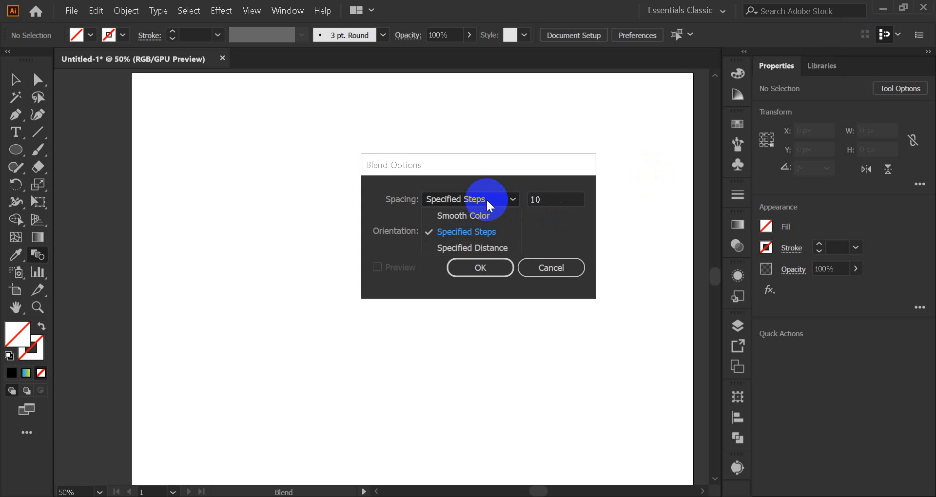
pyautogui.click(491, 246)
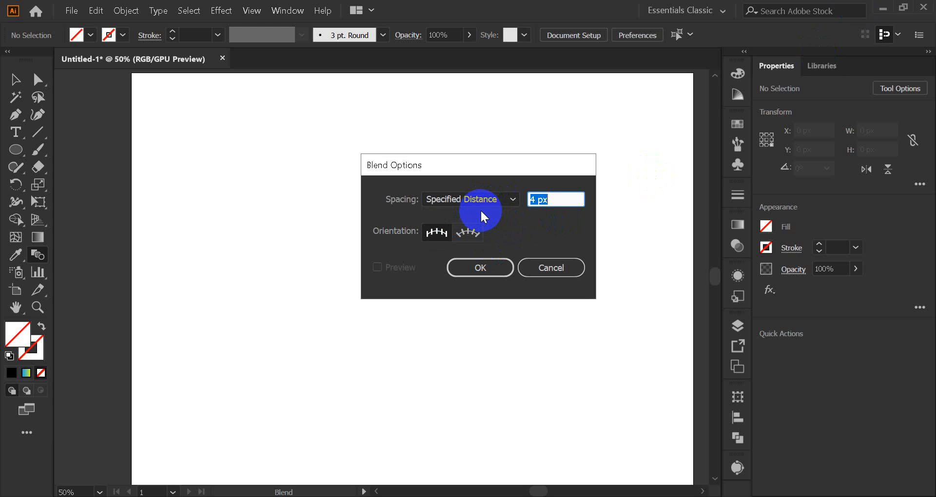
pyautogui.click(541, 267)
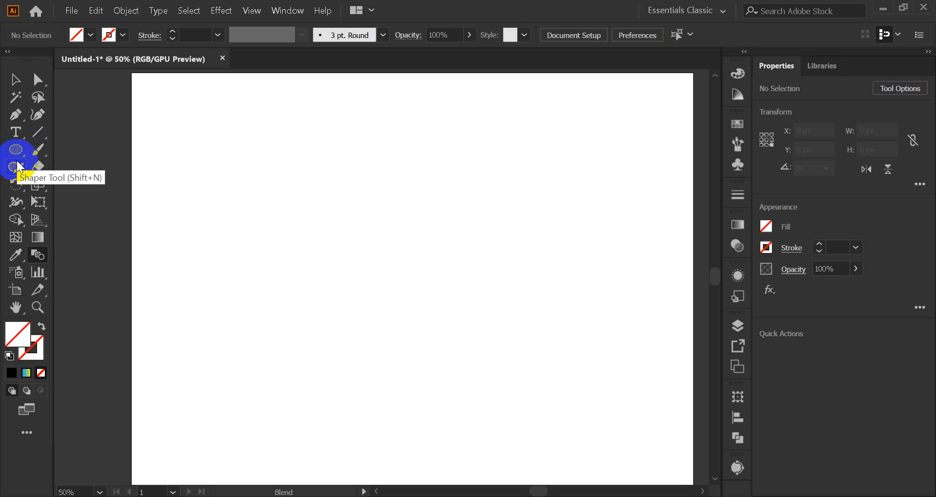
# Switch to Chrome and search Google Images for "blend logo" in a new tab.
pyautogui.moveTo(439, 495)
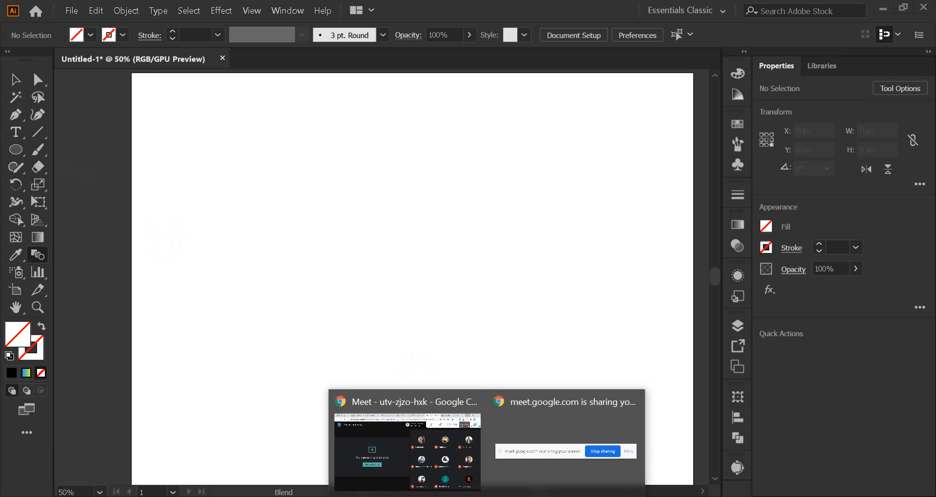
pyautogui.click(427, 467)
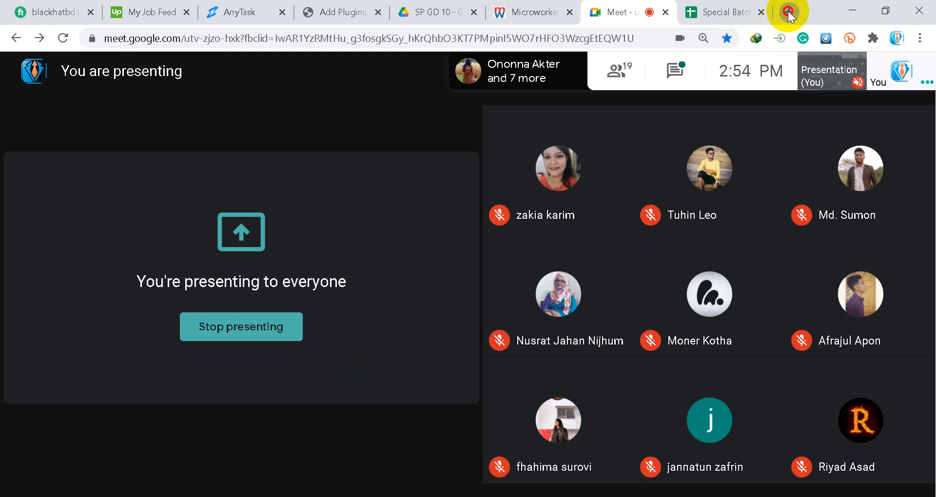
pyautogui.click(789, 12)
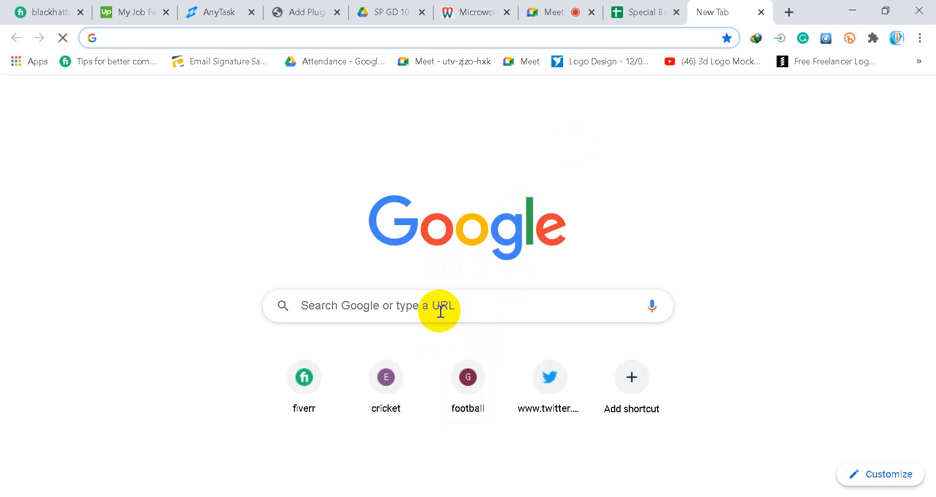
pyautogui.click(430, 302)
pyautogui.write('bl')
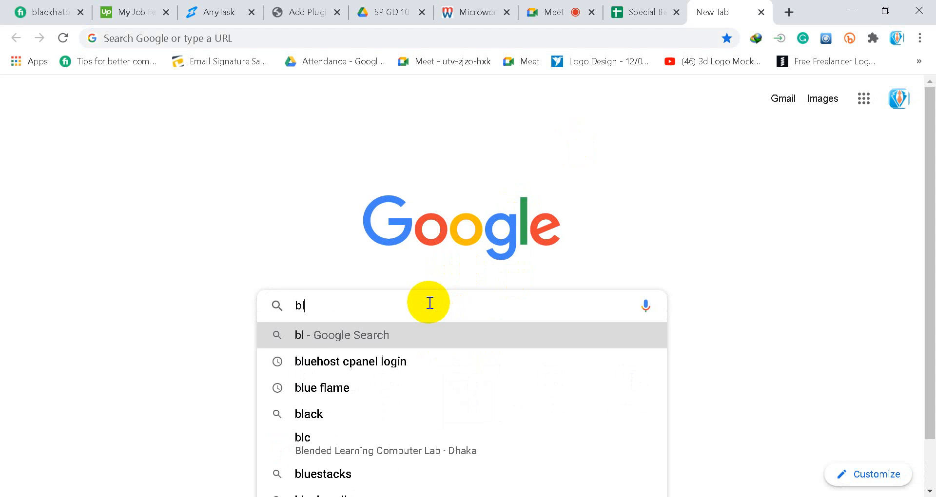
pyautogui.write('end logo')
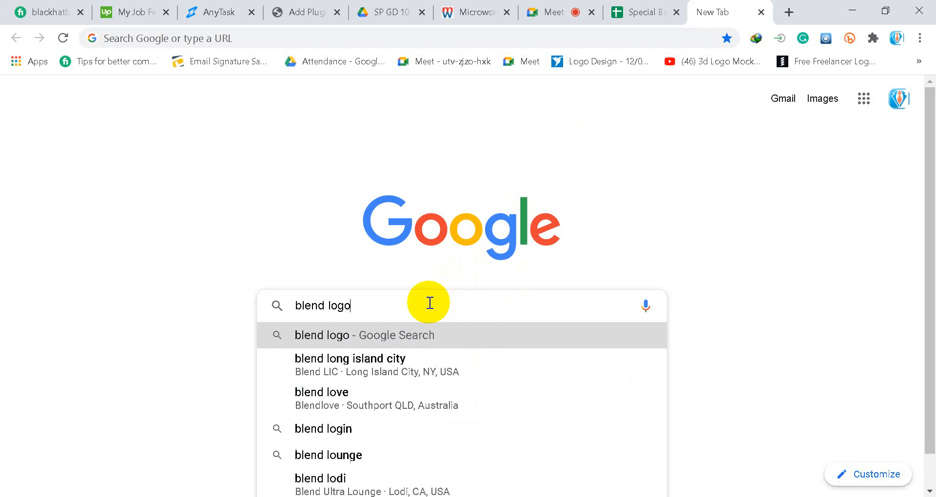
pyautogui.press('Return')
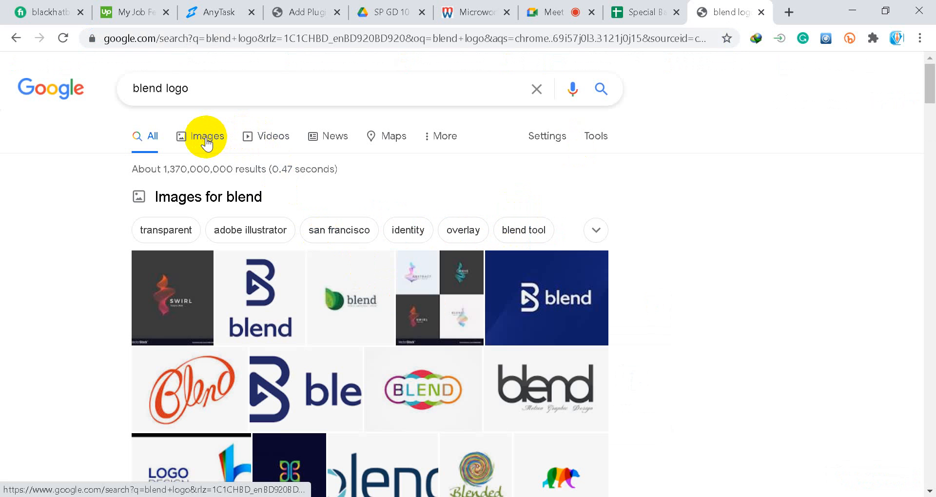
pyautogui.click(207, 141)
pyautogui.click(207, 141)
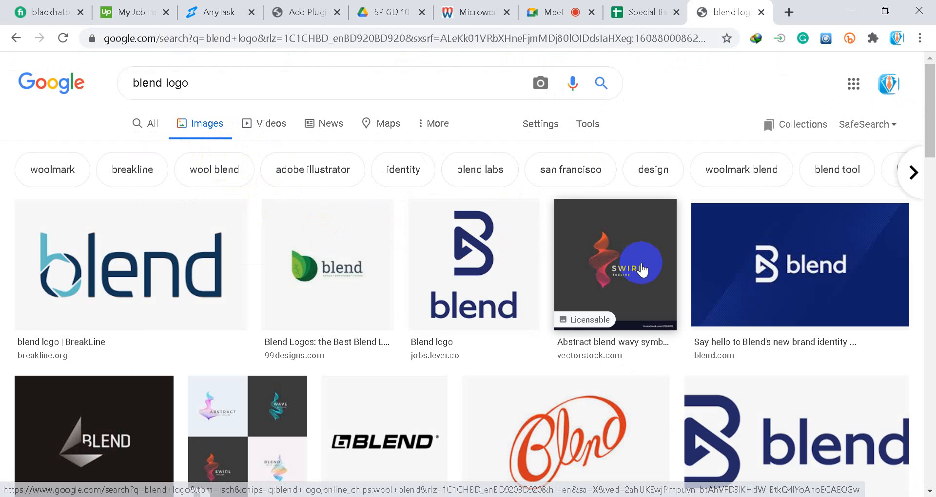
# Preview the blue M logo made with the Blend tool among the results and examine its related images.
pyautogui.scroll(-10, 628, 261)
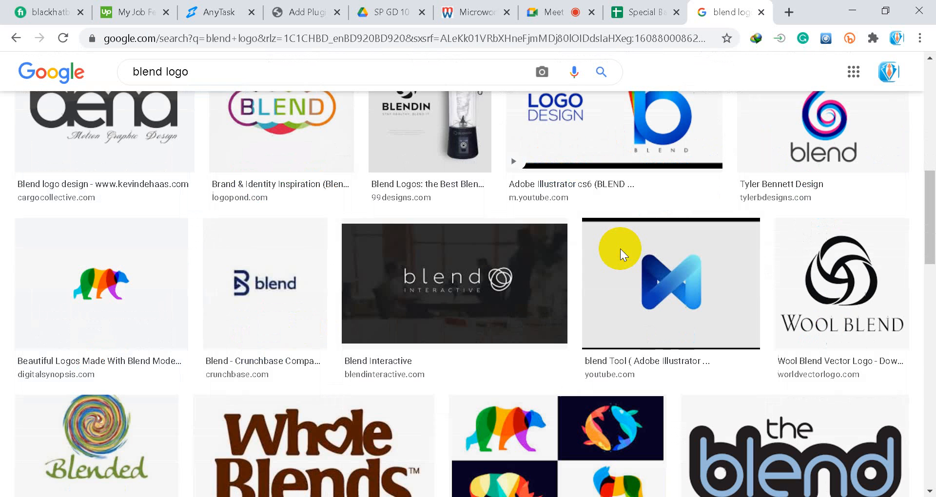
pyautogui.click(677, 281)
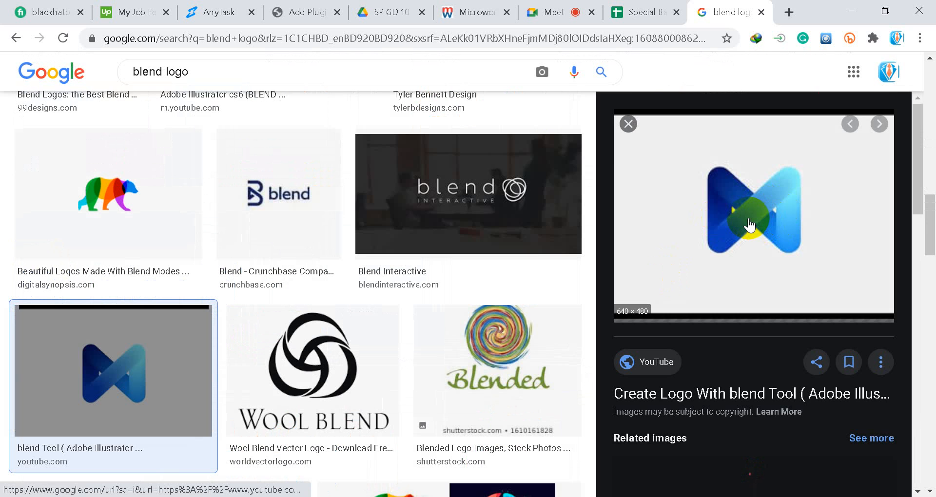
pyautogui.scroll(-2, 754, 210)
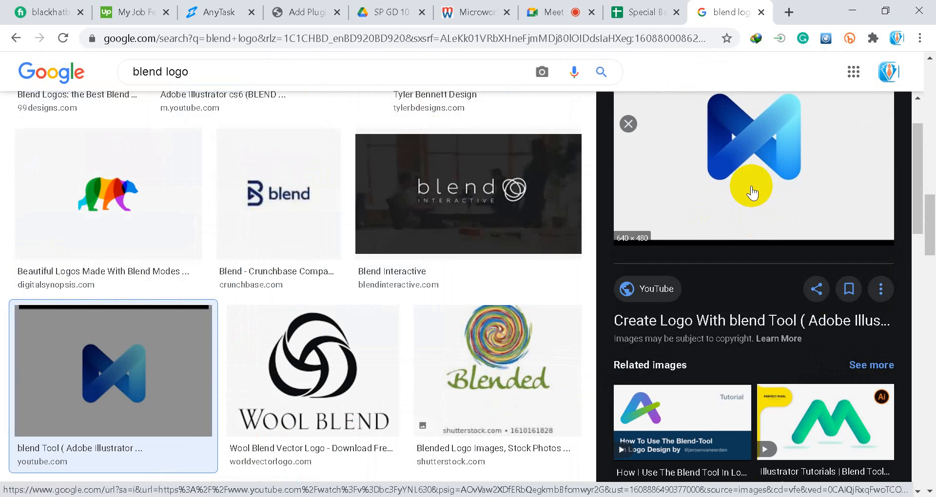
pyautogui.scroll(2, 751, 193)
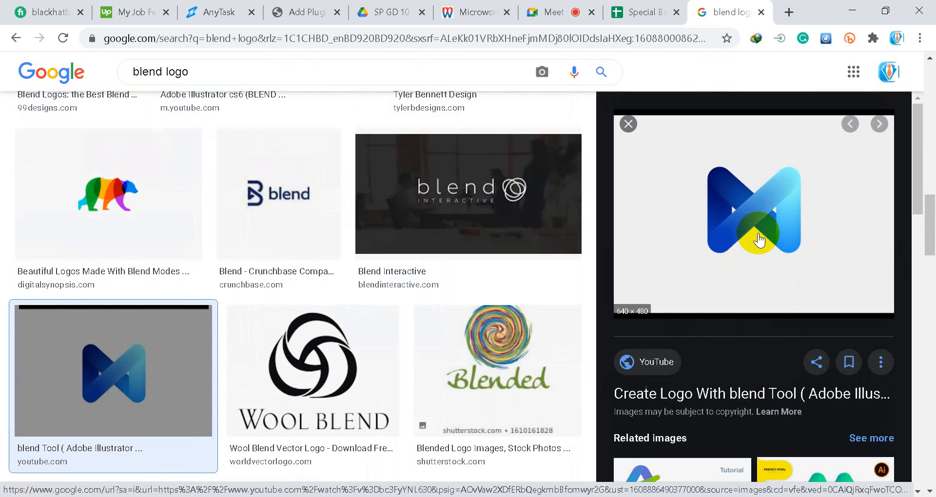
pyautogui.scroll(-7, 758, 240)
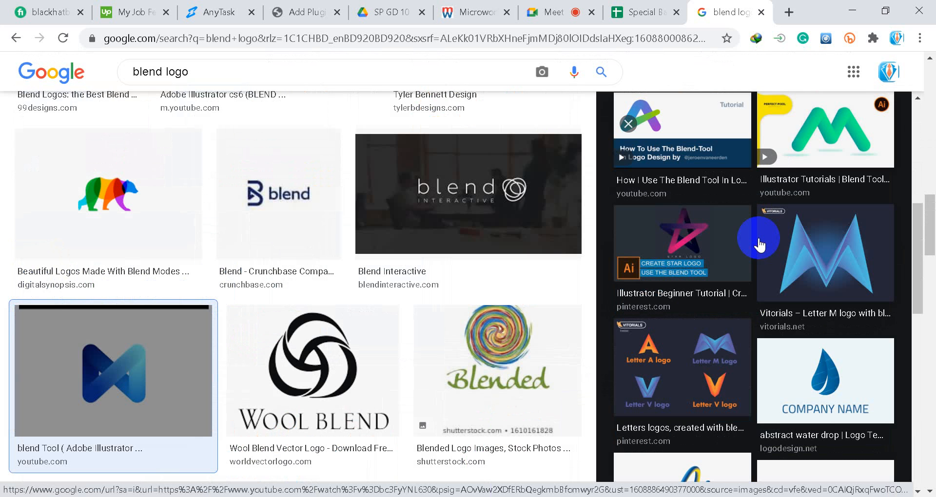
pyautogui.scroll(-3, 760, 245)
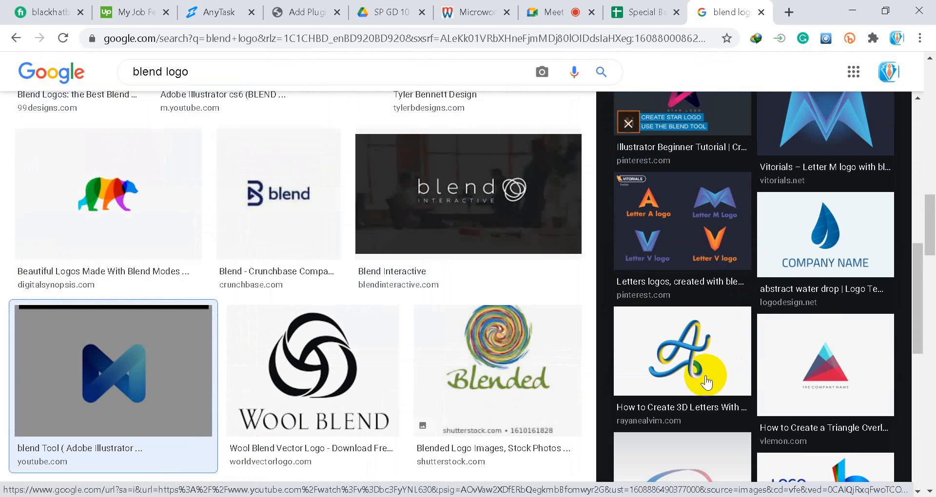
# Preview the blue and yellow 3D letter A and the MAY Design Challenge lettering, browsing further blend examples.
pyautogui.click(688, 372)
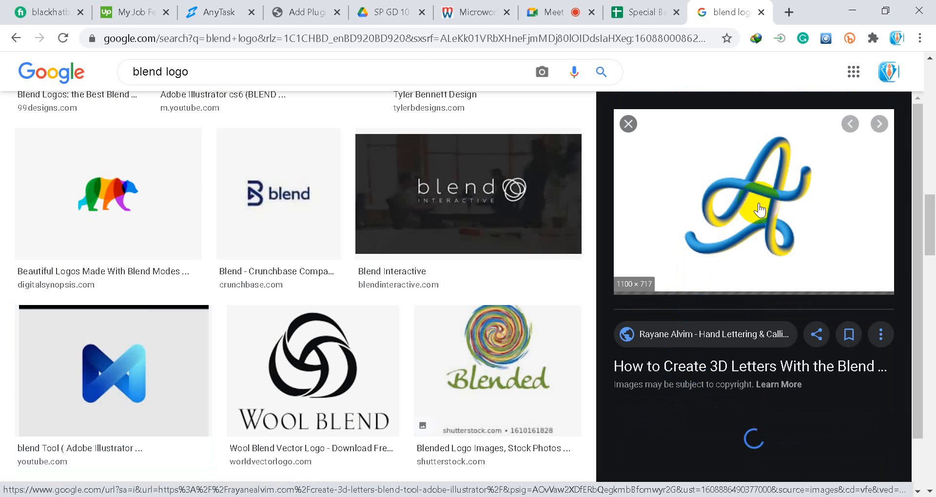
pyautogui.scroll(-6, 774, 220)
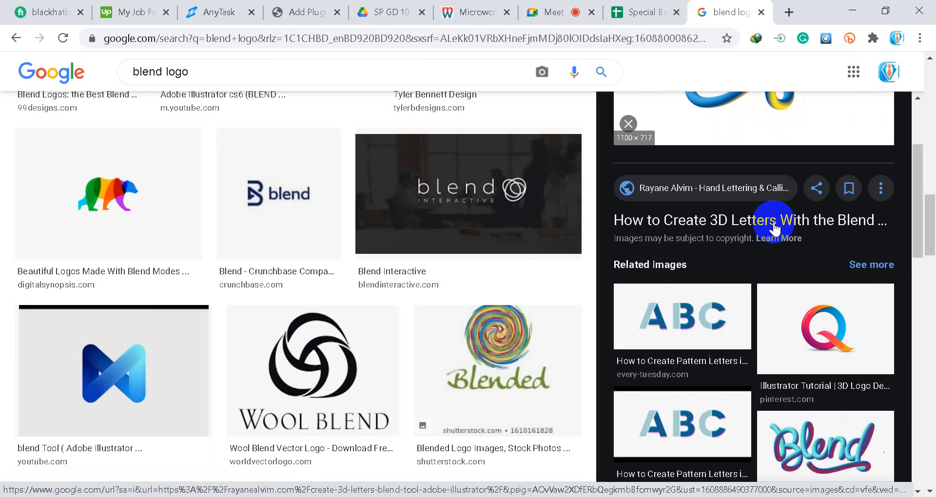
pyautogui.scroll(-7, 774, 225)
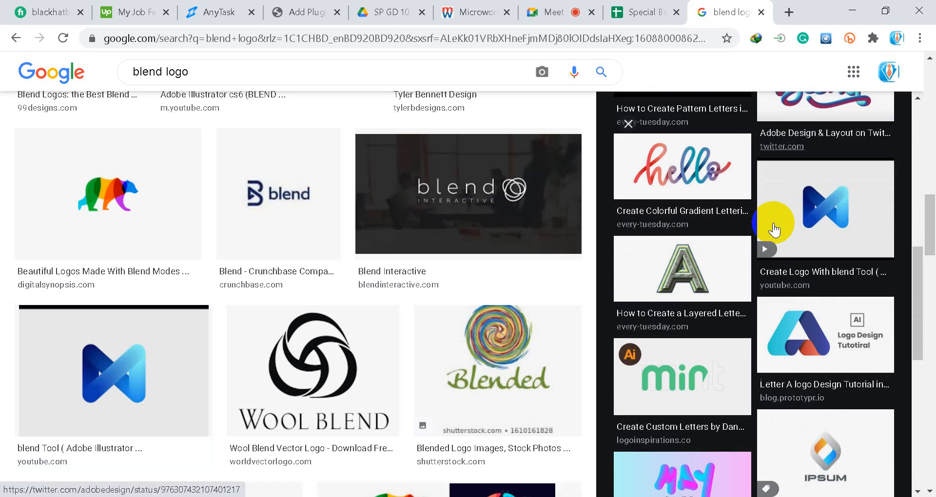
pyautogui.scroll(-3, 774, 225)
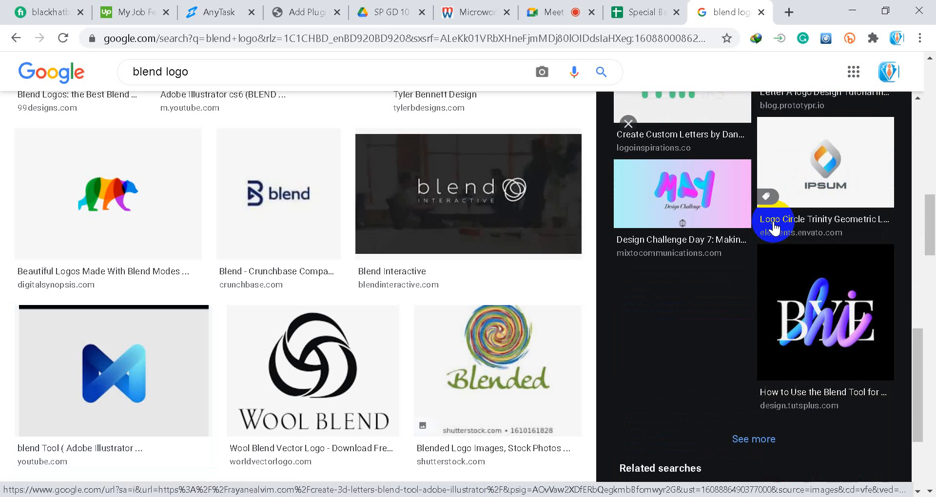
pyautogui.click(692, 217)
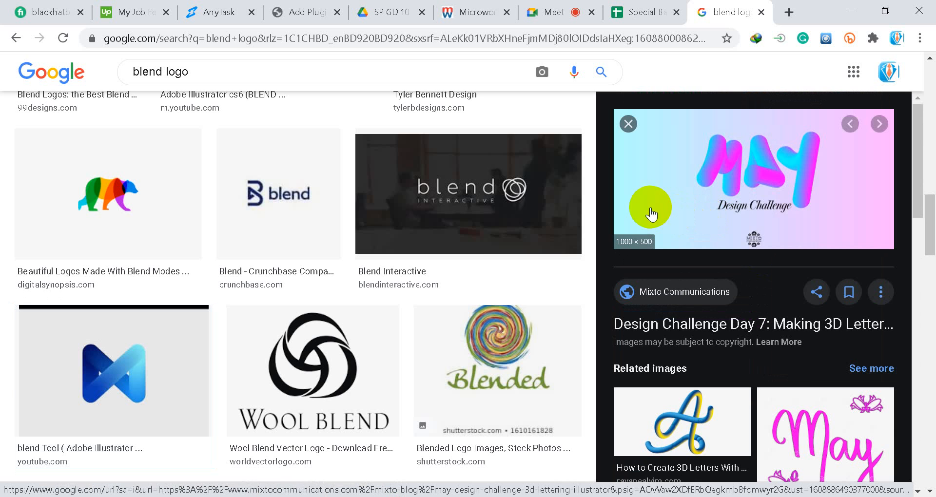
pyautogui.scroll(-3, 481, 237)
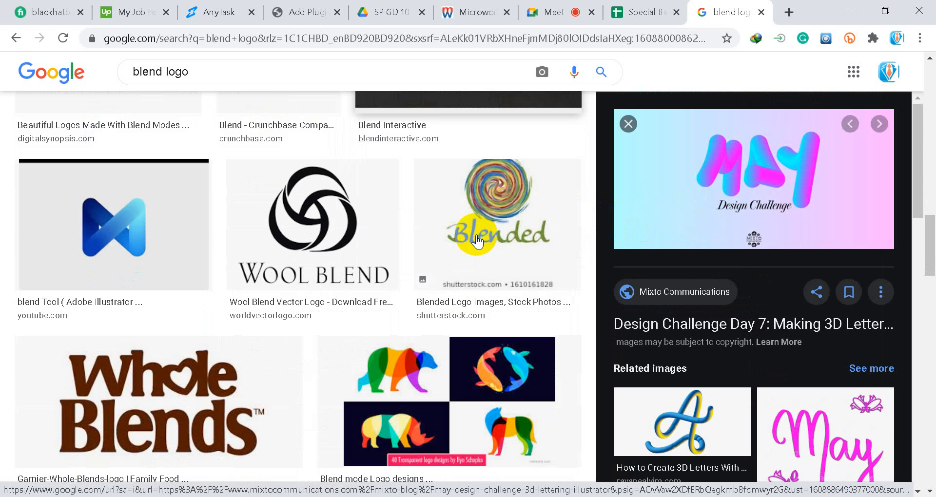
# Browse the related 3D lettering images and the further "blend logo" results for more examples made with blends.
pyautogui.scroll(-7, 693, 295)
pyautogui.scroll(-6, 693, 295)
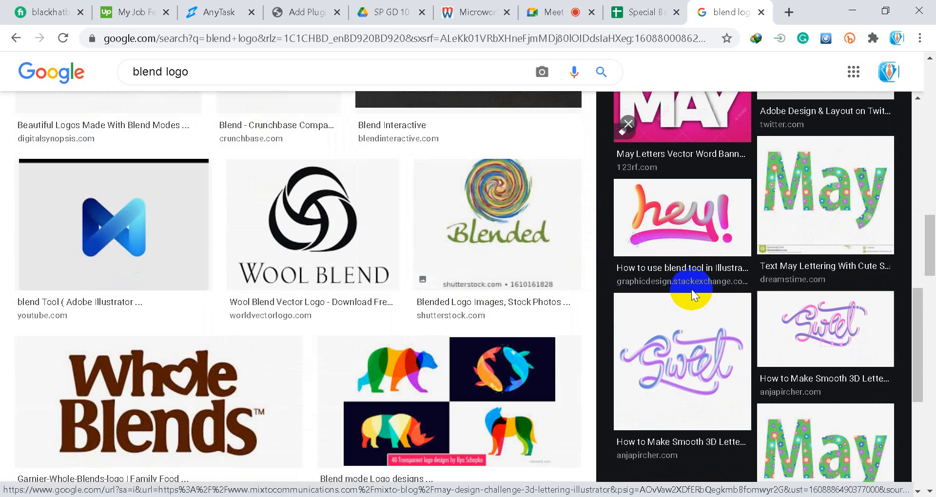
pyautogui.scroll(-4, 691, 288)
pyautogui.scroll(-12, 443, 317)
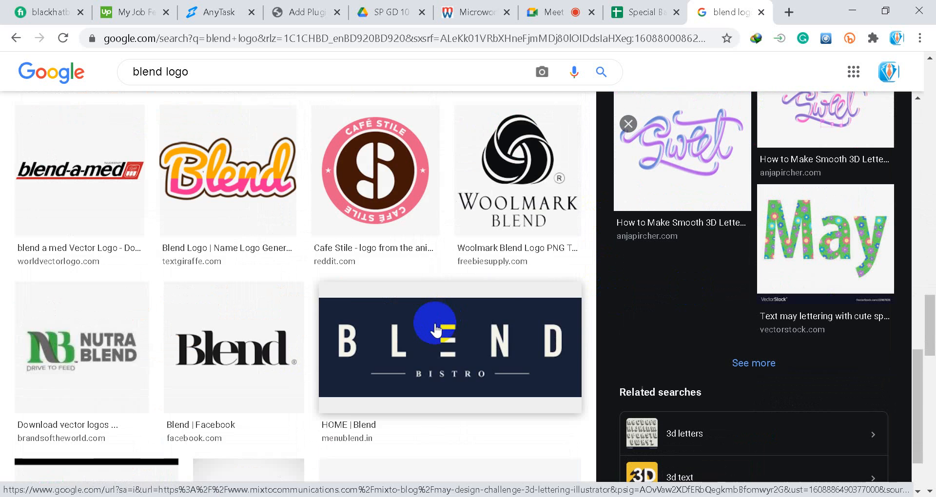
pyautogui.scroll(-14, 383, 313)
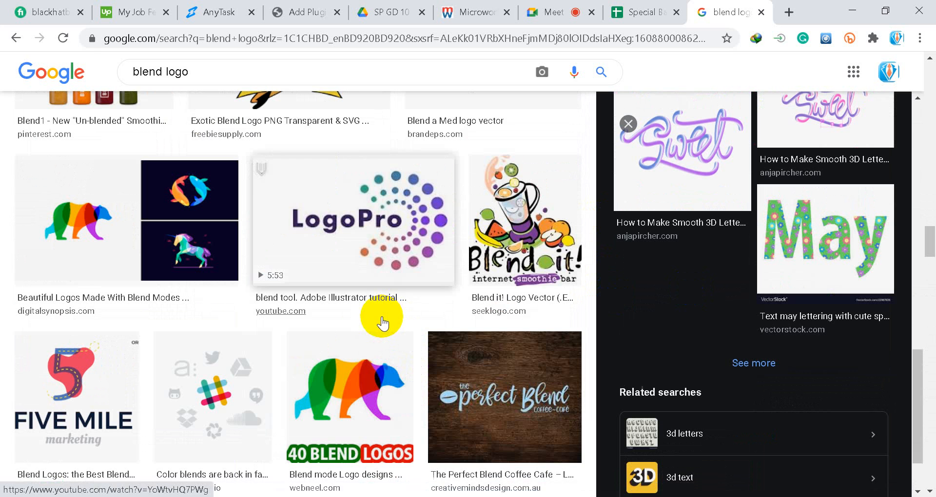
pyautogui.scroll(-10, 383, 319)
pyautogui.scroll(-9, 380, 327)
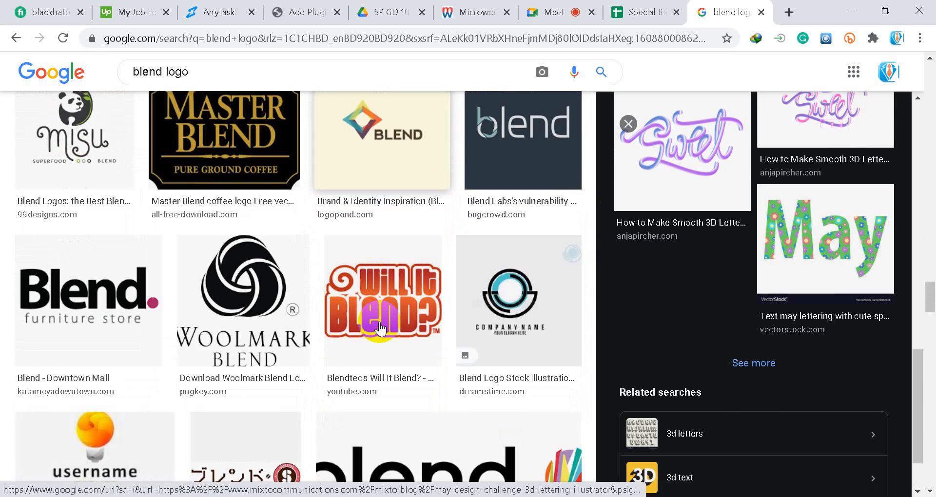
pyautogui.scroll(-6, 380, 327)
pyautogui.scroll(-9, 380, 326)
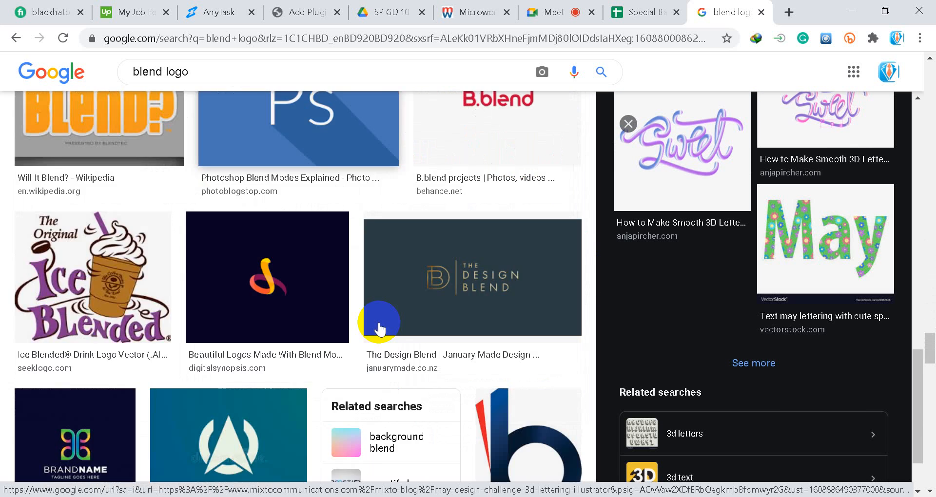
pyautogui.scroll(-5, 382, 324)
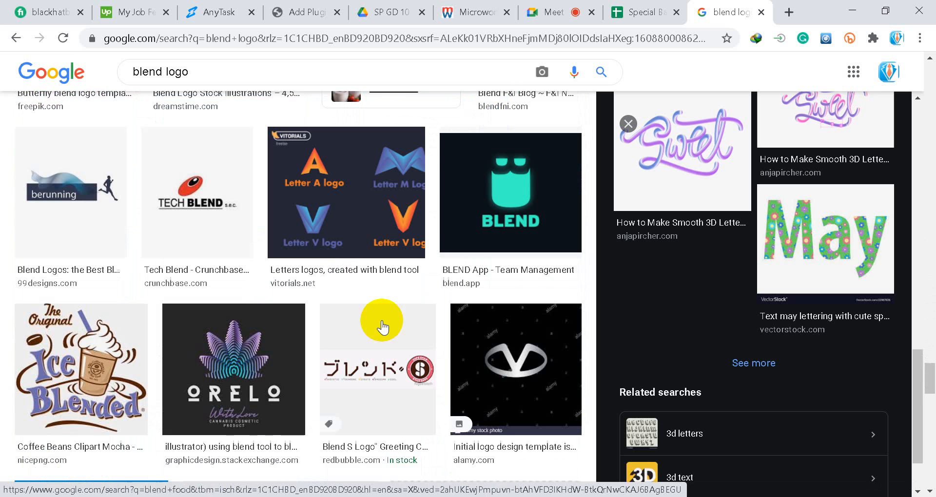
# Switch back to Illustrator and draw a circle about 132 px in diameter in the left part of the artboard.
pyautogui.click(855, 19)
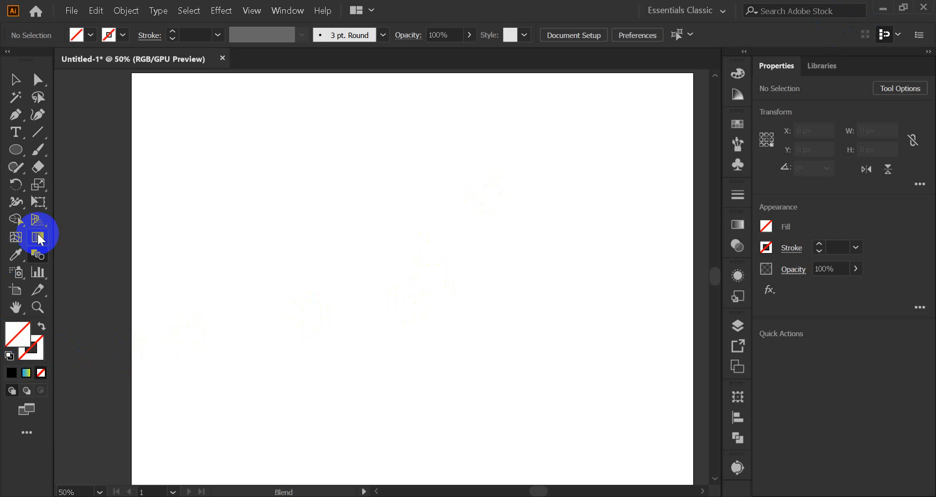
pyautogui.click(16, 150)
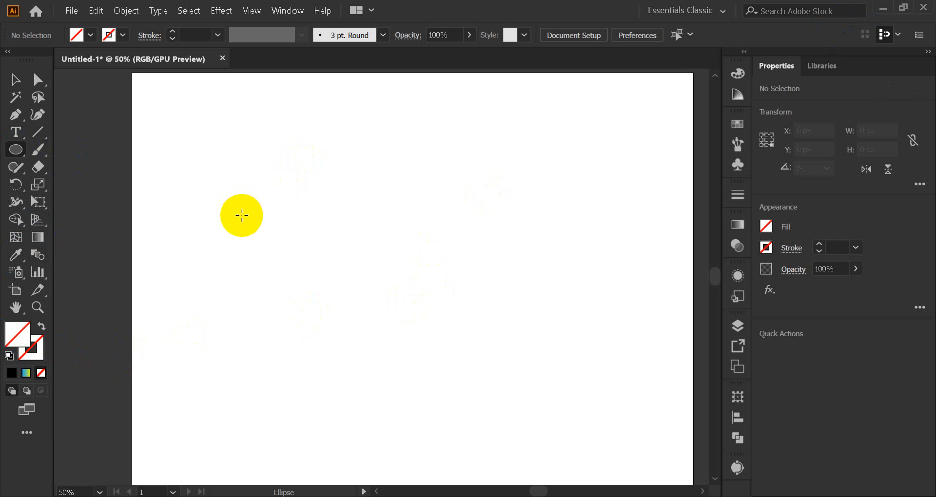
pyautogui.moveTo(238, 224); pyautogui.dragTo(261, 262)
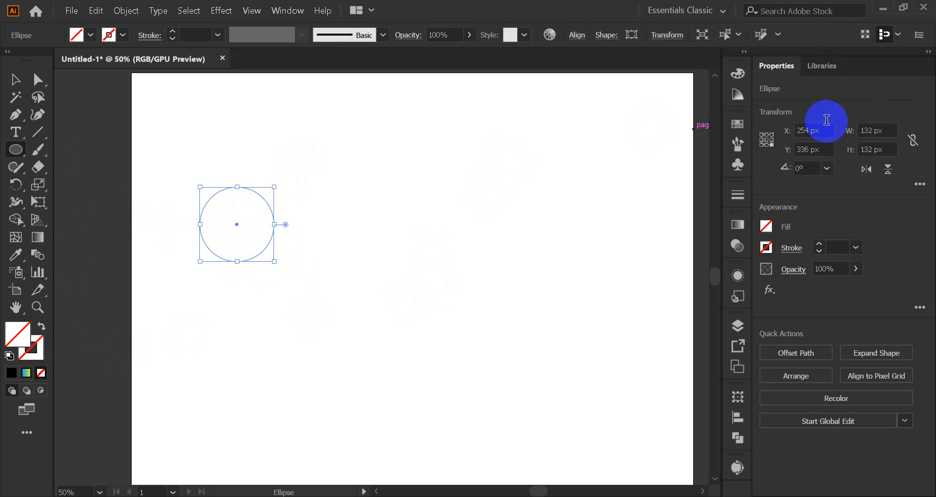
# Give the circle a bright green 2aff5a stroke with a weight of 8 pt and deselect it.
pyautogui.click(30, 363)
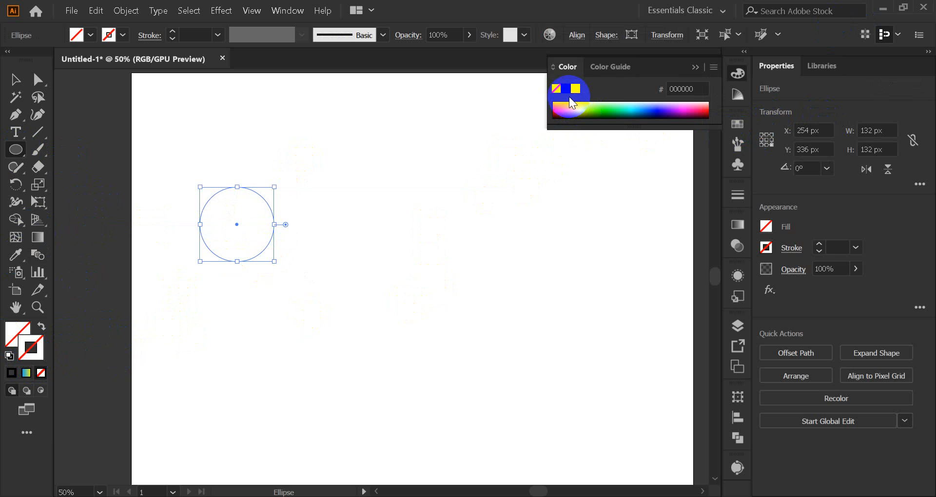
pyautogui.click(609, 104)
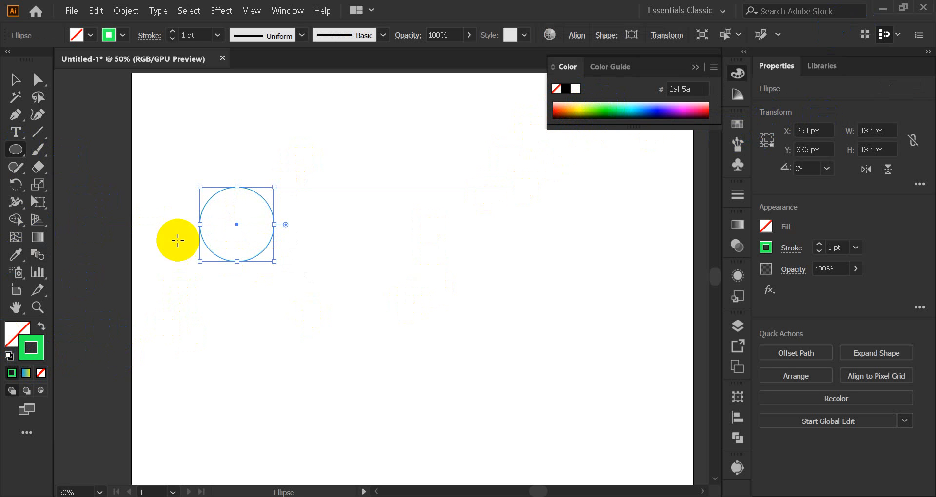
pyautogui.click(172, 31)
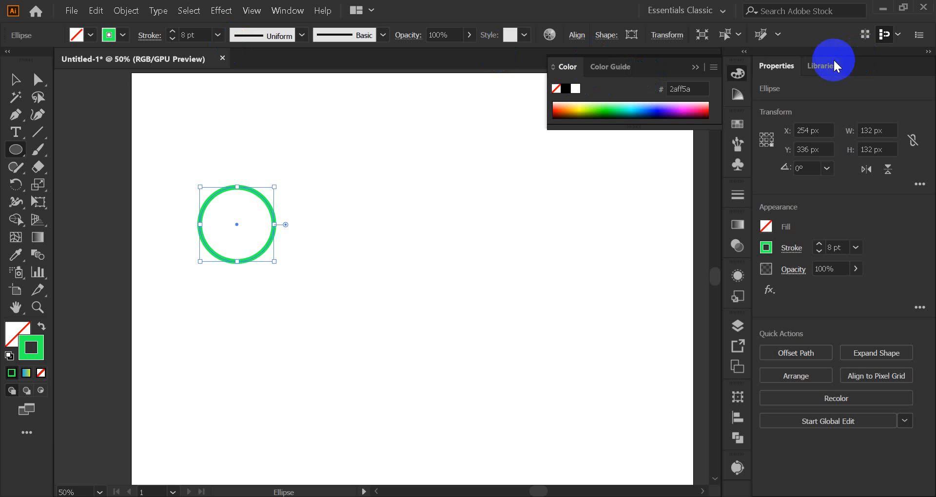
pyautogui.click(695, 67)
pyautogui.click(15, 79)
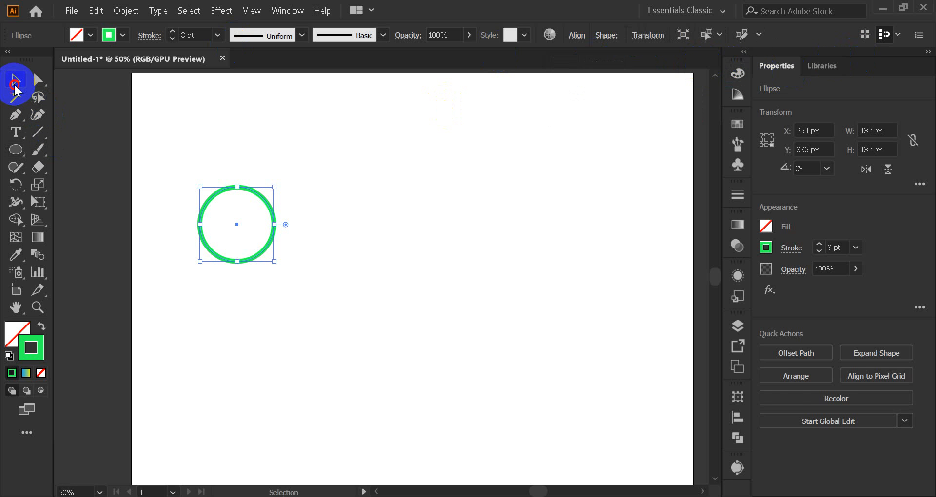
pyautogui.click(270, 168)
# Duplicate the green circle horizontally towards the artboard's right side and enlarge the copy to about 226 px in diameter.
pyautogui.click(262, 247)
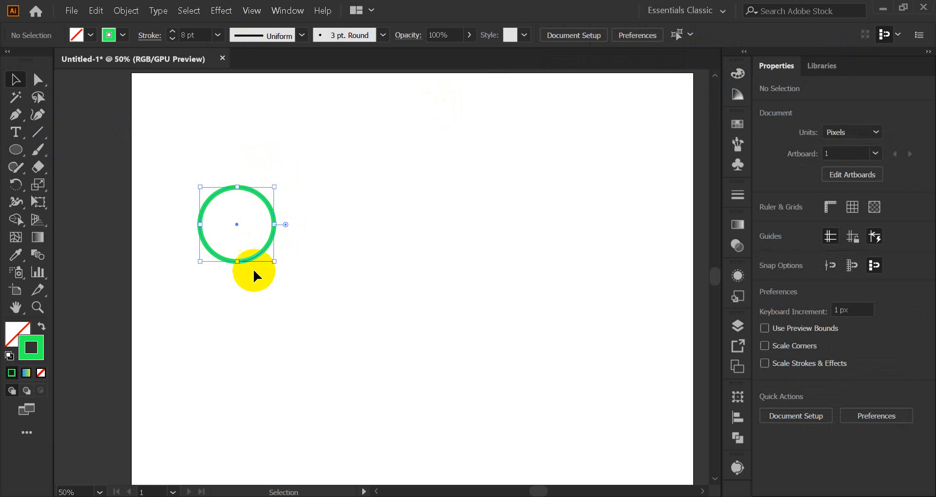
pyautogui.moveTo(259, 253); pyautogui.dragTo(639, 313)
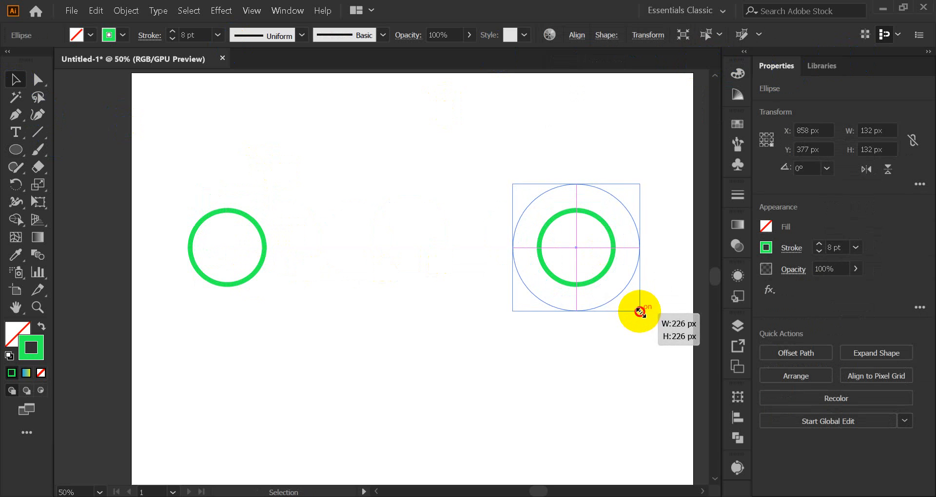
pyautogui.click(436, 308)
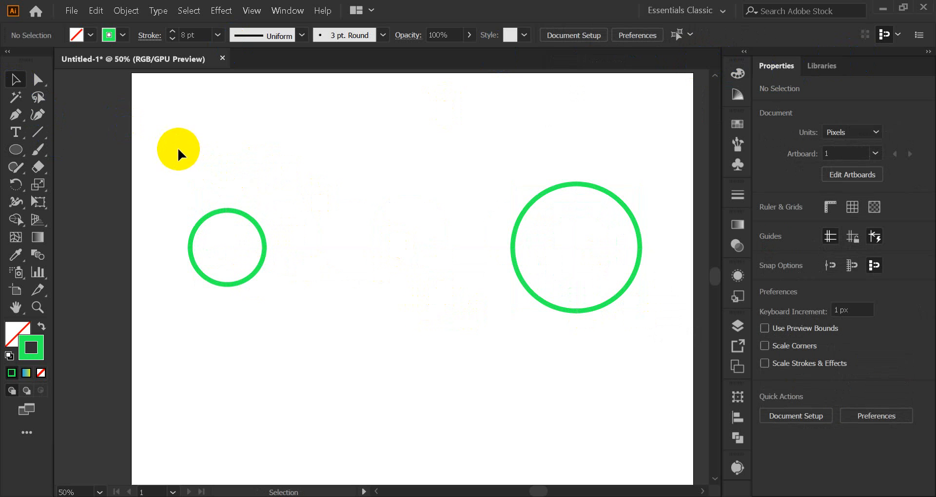
# Select both circles and set the Blend Options spacing to Specified Steps with 10 steps.
pyautogui.moveTo(392, 340); pyautogui.dragTo(366, 336)
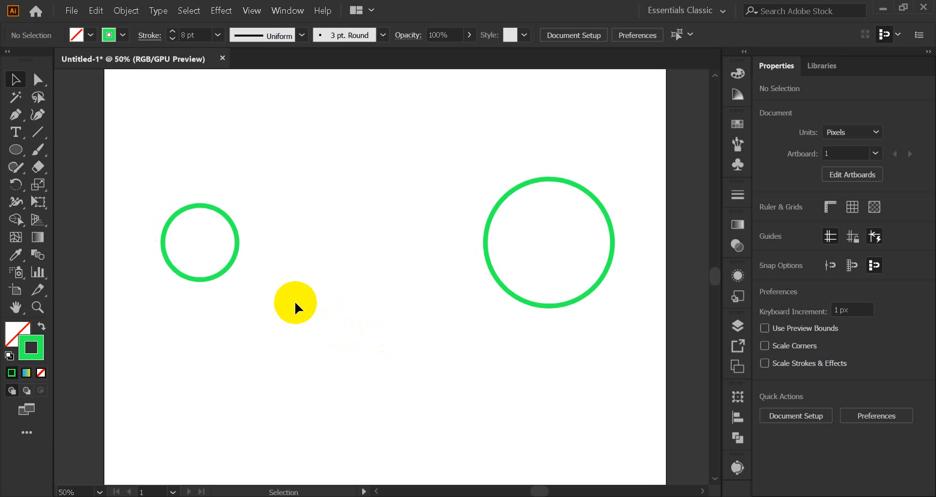
pyautogui.scroll(1, 302, 300)
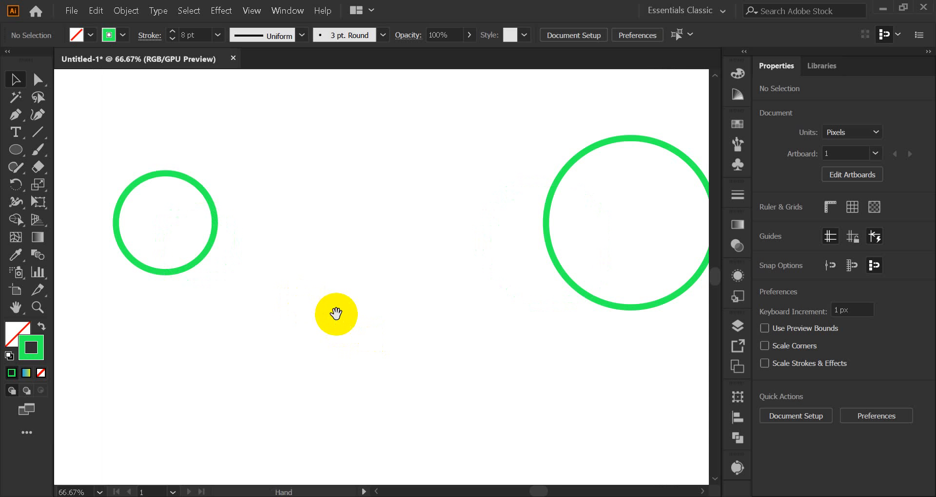
pyautogui.moveTo(335, 313); pyautogui.dragTo(317, 317)
pyautogui.moveTo(111, 138); pyautogui.dragTo(616, 373)
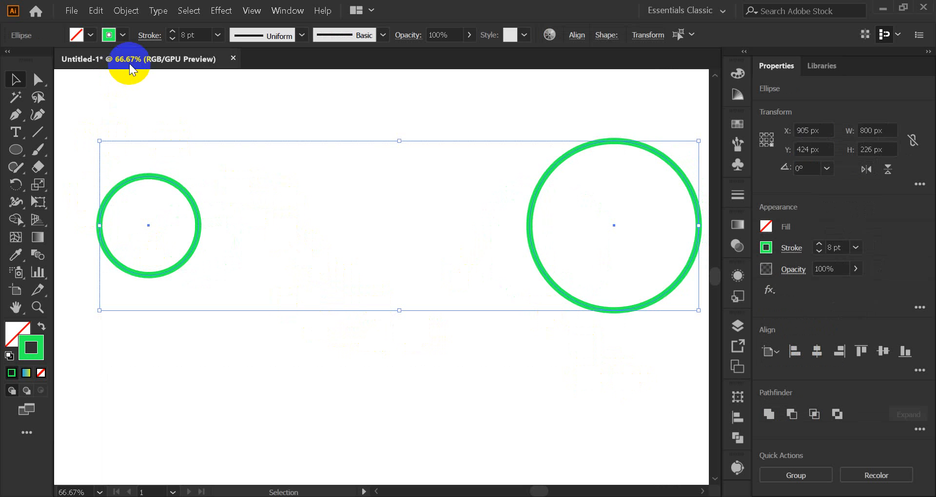
pyautogui.click(37, 255)
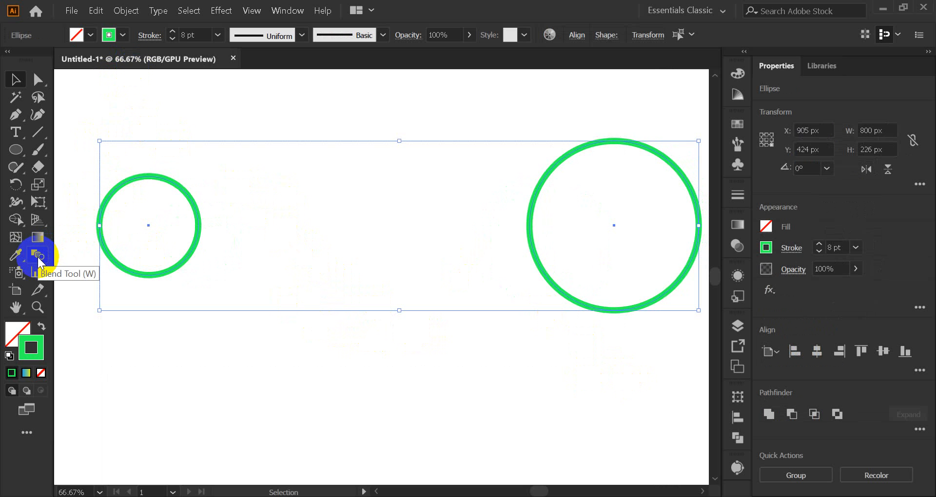
pyautogui.click(38, 256)
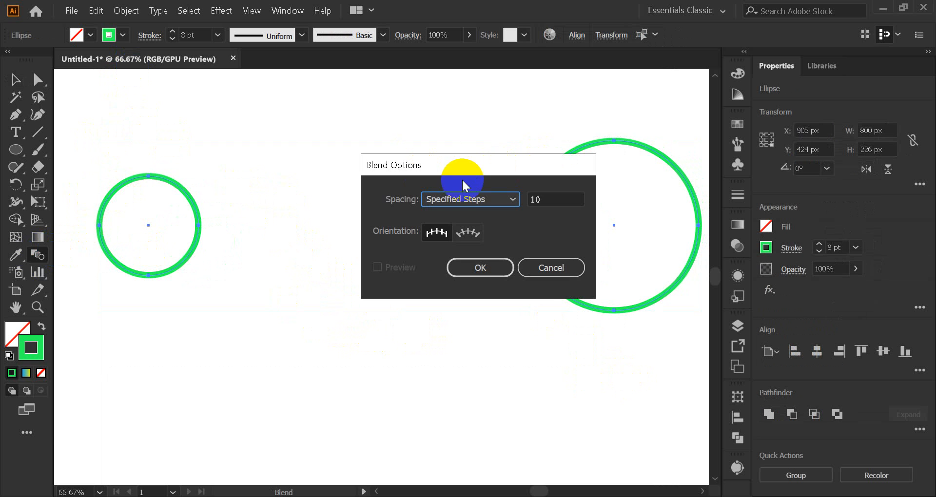
pyautogui.click(442, 234)
pyautogui.moveTo(408, 343); pyautogui.dragTo(407, 343)
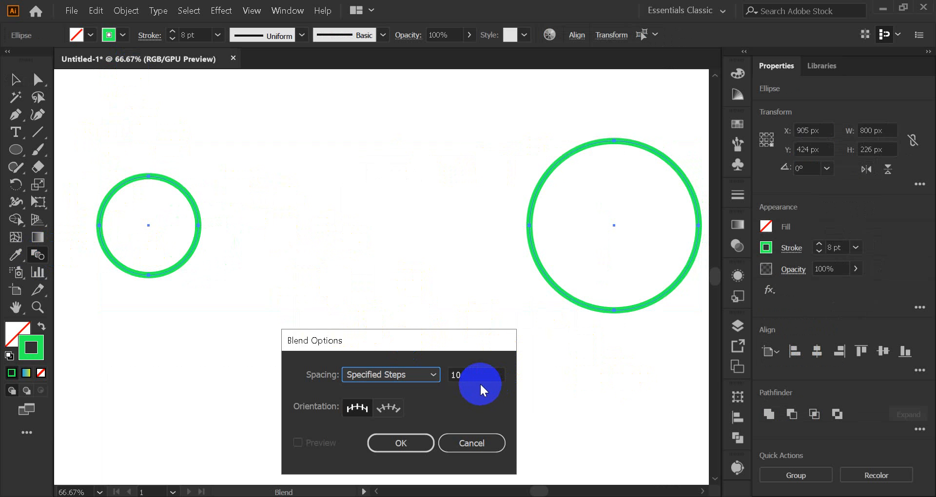
pyautogui.click(416, 373)
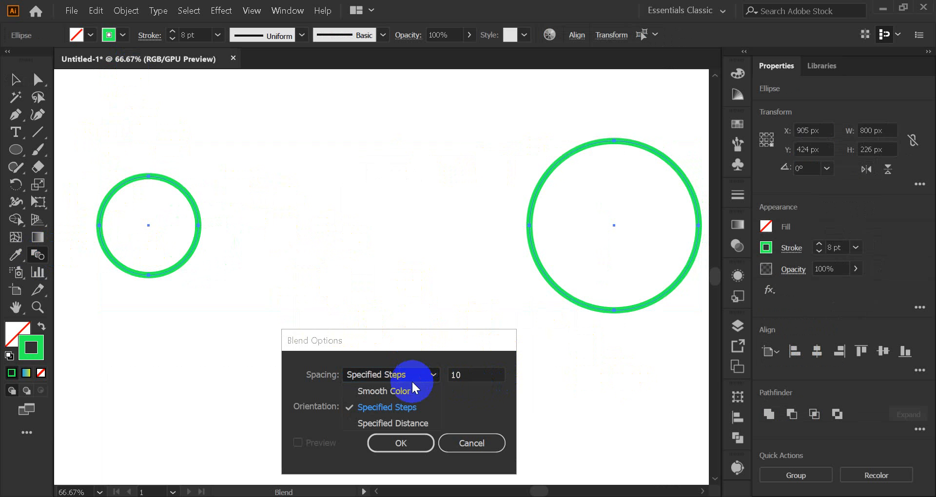
pyautogui.click(399, 408)
pyautogui.doubleClick(470, 374)
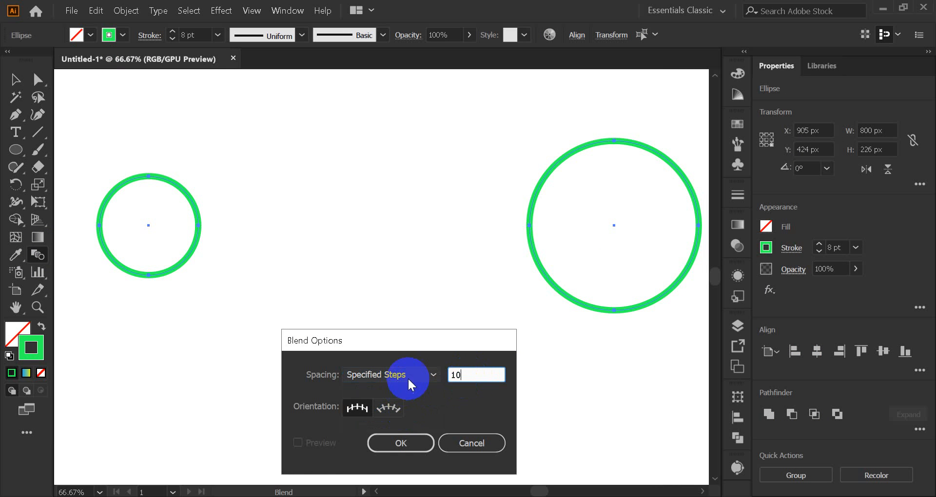
pyautogui.click(467, 381)
pyautogui.click(404, 443)
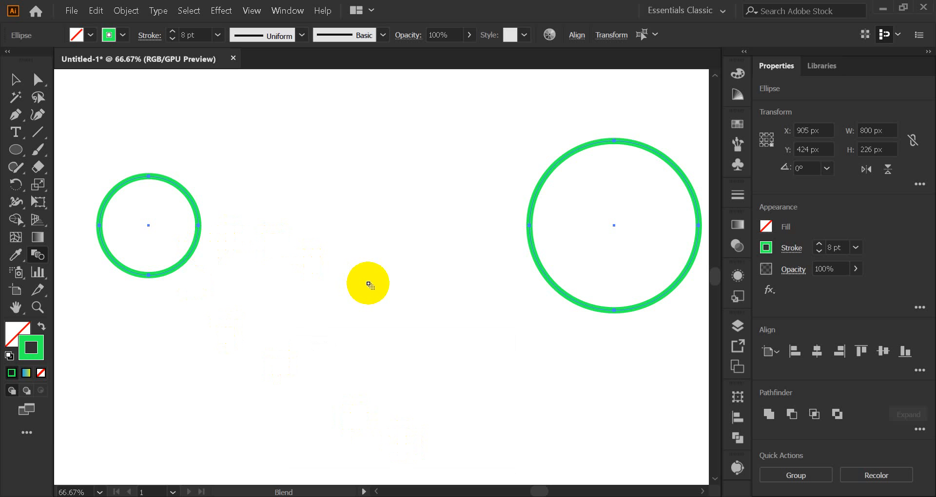
# Try blending the circles from the small circle's right anchor to the large circle's left anchor, and undo that blend.
pyautogui.click(197, 225)
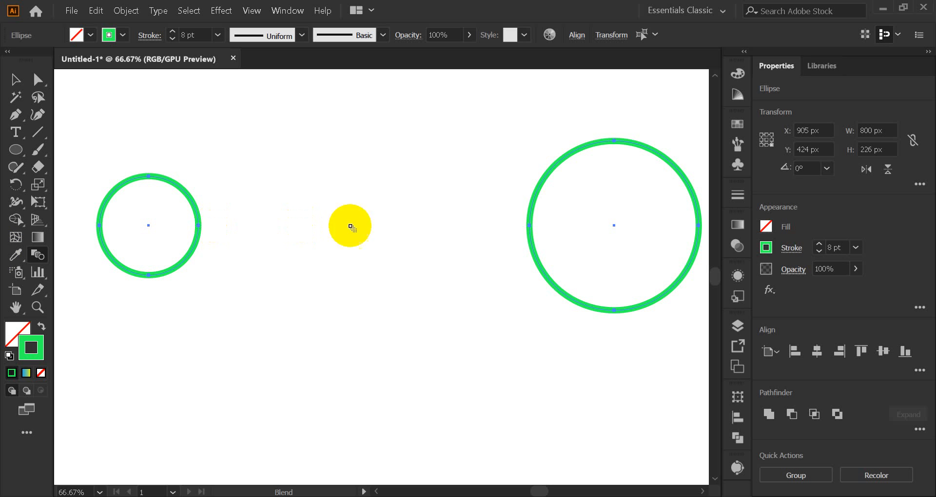
pyautogui.click(530, 226)
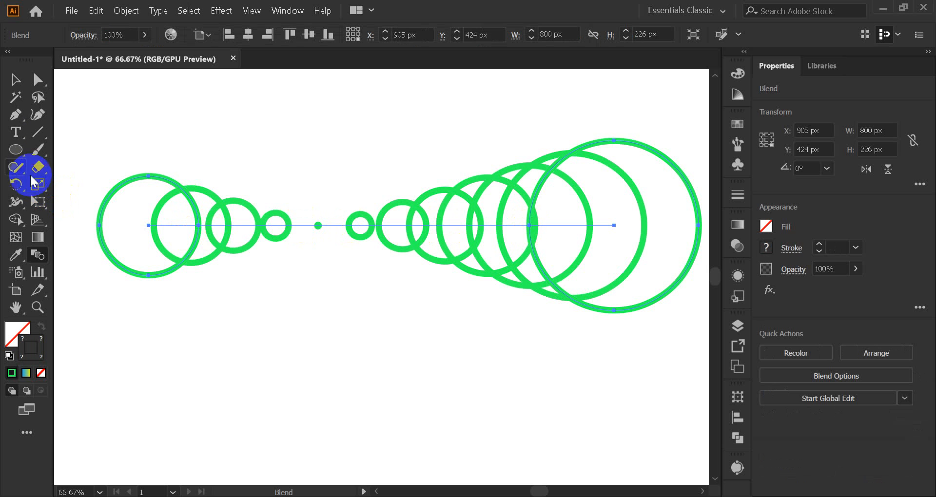
pyautogui.click(15, 79)
pyautogui.click(227, 129)
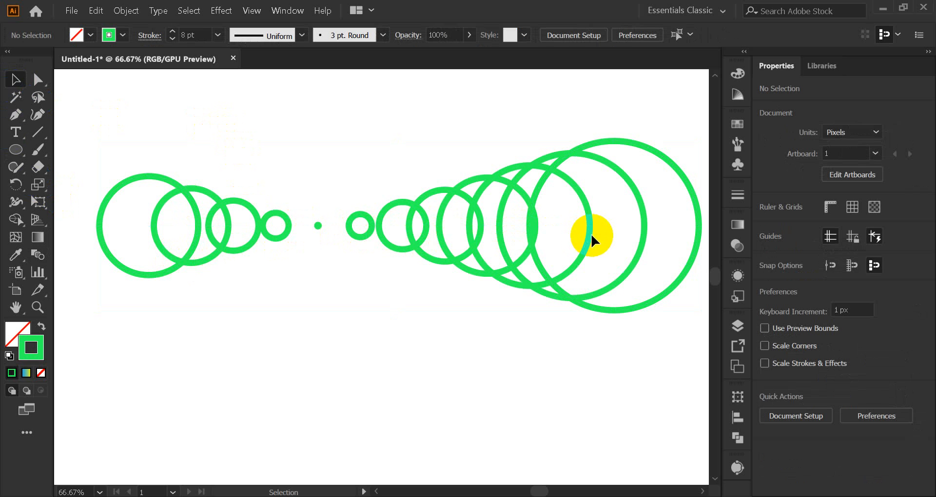
pyautogui.click(426, 227)
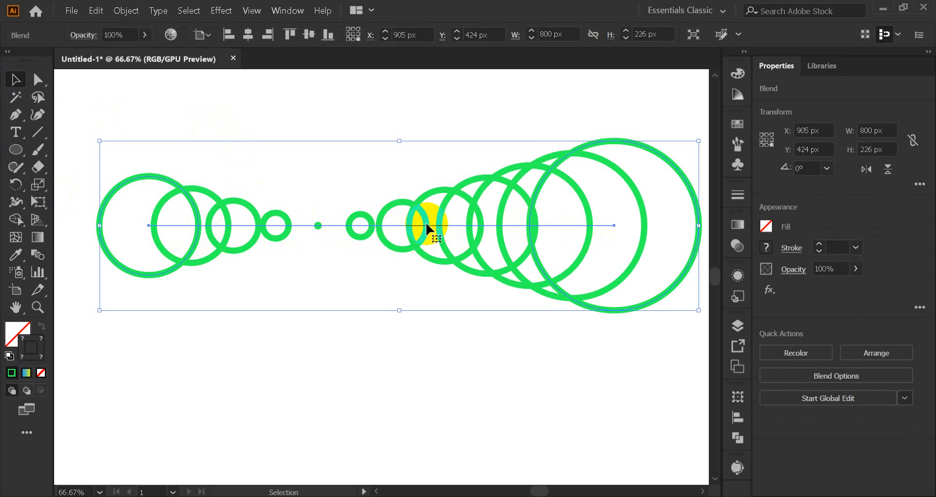
pyautogui.hotkey('ctrl', 'z')
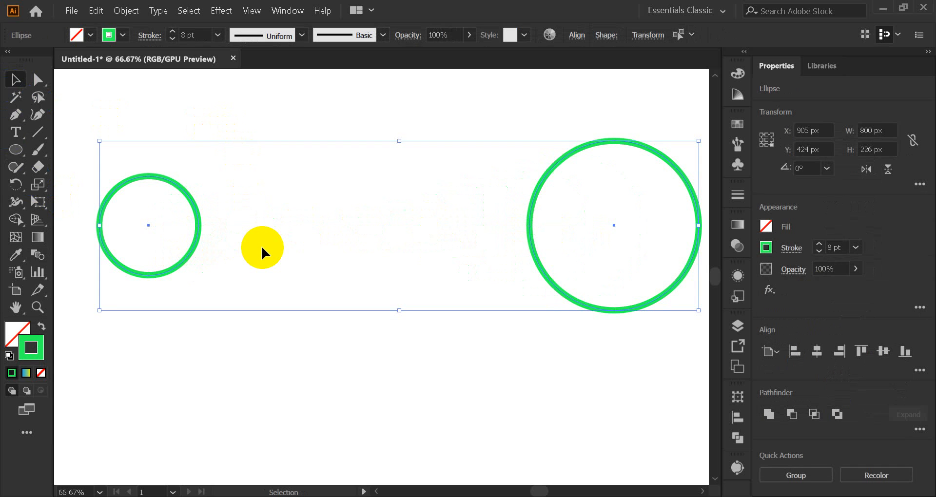
# Blend the small and large green circles using their centre points, and leave the finished blend deselected.
pyautogui.click(38, 255)
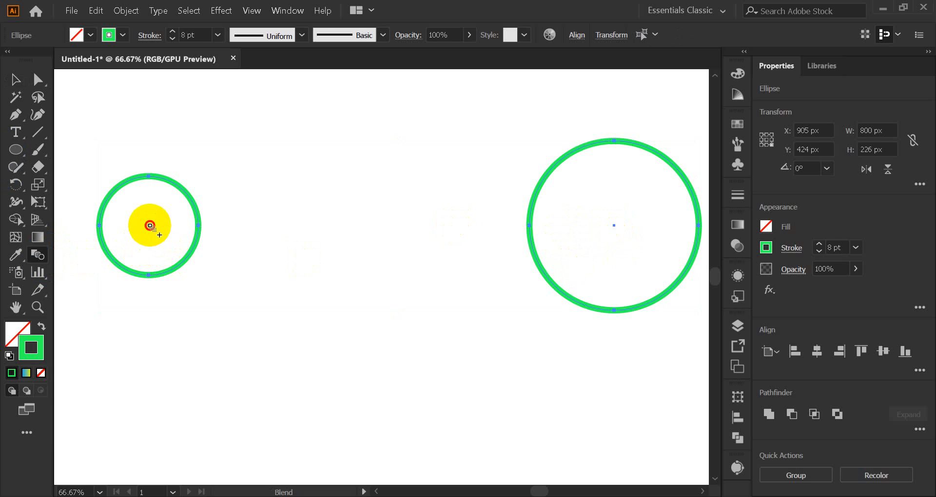
pyautogui.click(149, 226)
pyautogui.click(16, 79)
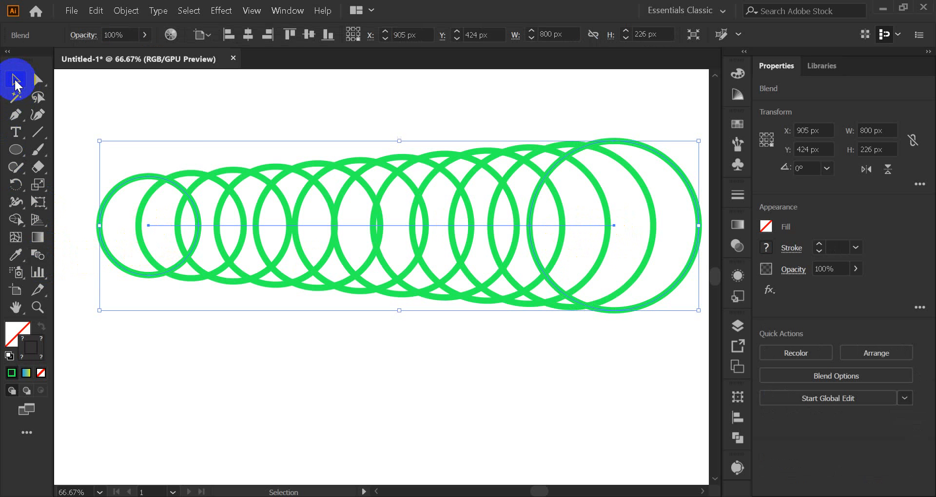
pyautogui.click(182, 136)
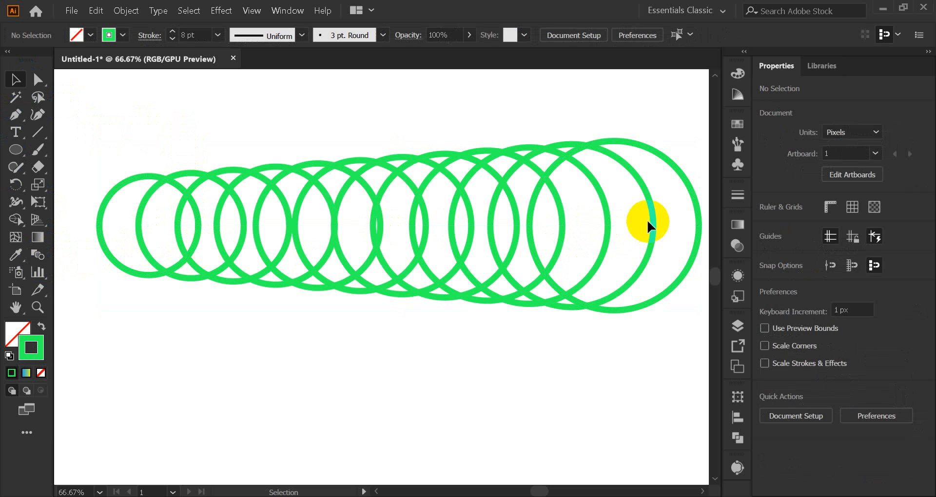
pyautogui.click(616, 140)
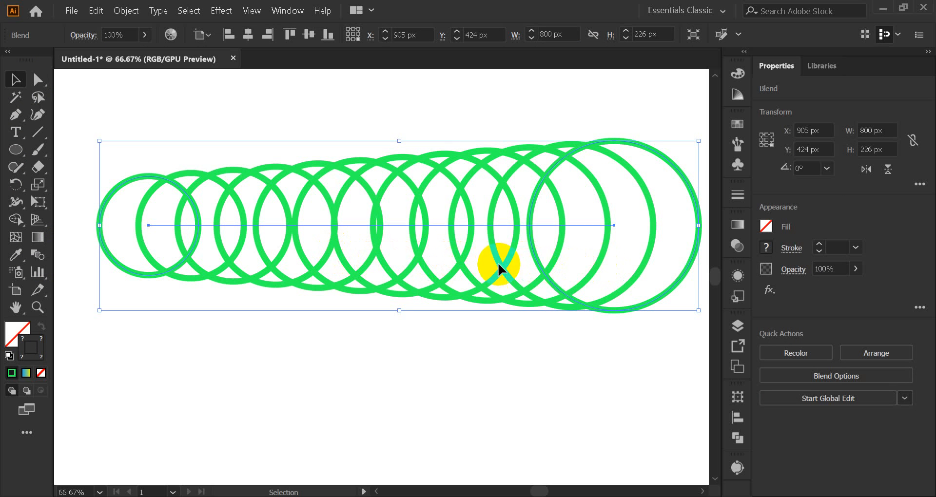
pyautogui.click(305, 323)
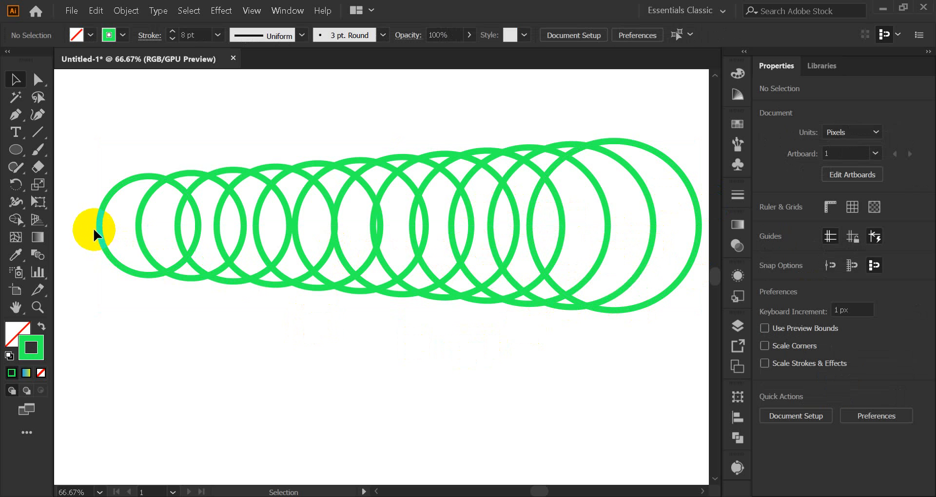
# Delete the blended row of green circles from the artboard.
pyautogui.click(95, 228)
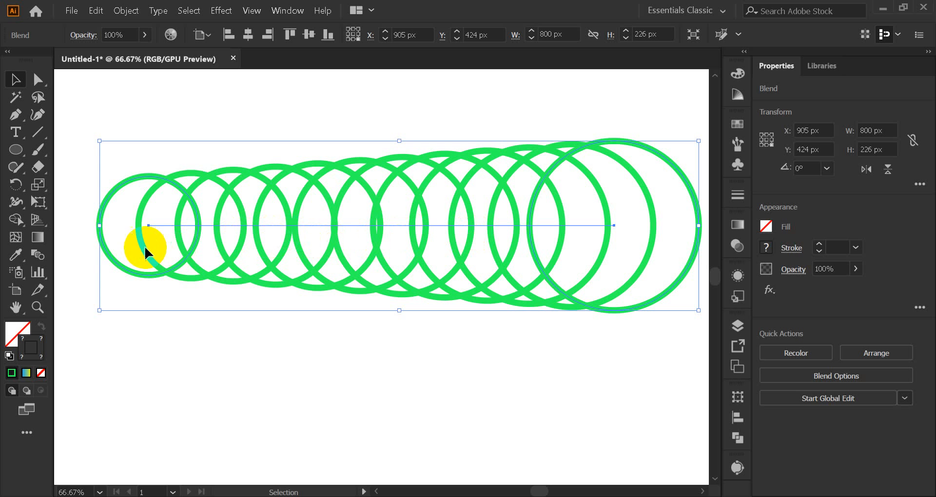
pyautogui.click(169, 123)
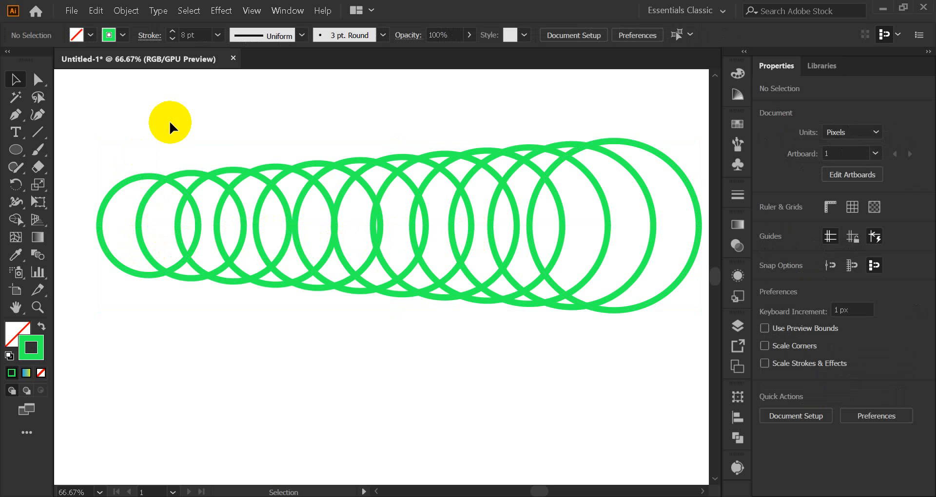
pyautogui.hotkey('ctrl', '-')
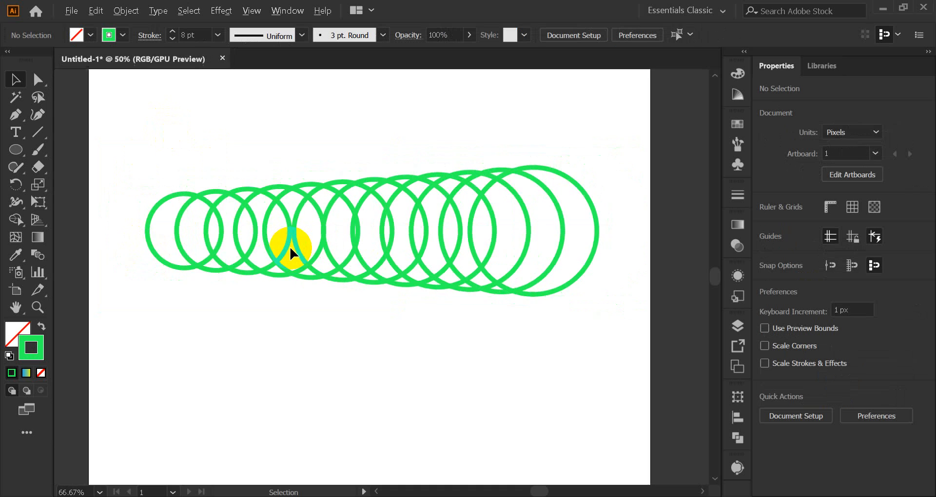
pyautogui.scroll(2, 283, 250)
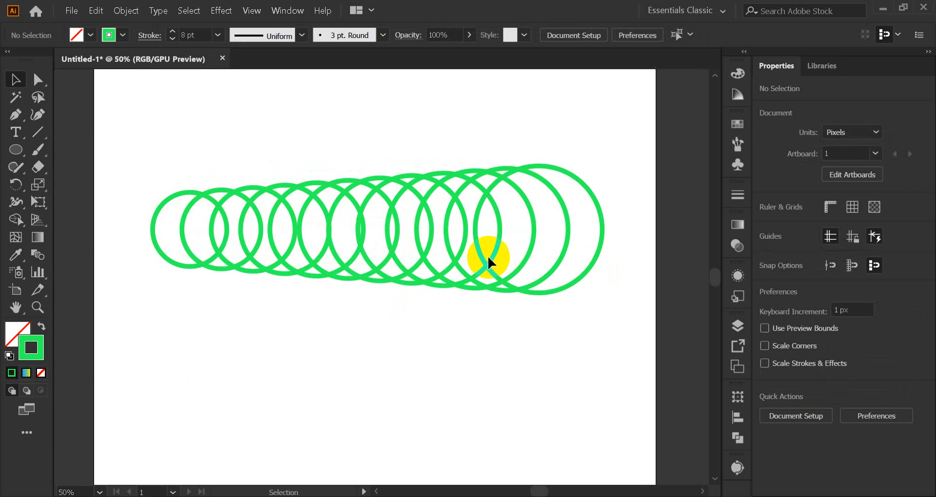
pyautogui.click(220, 248)
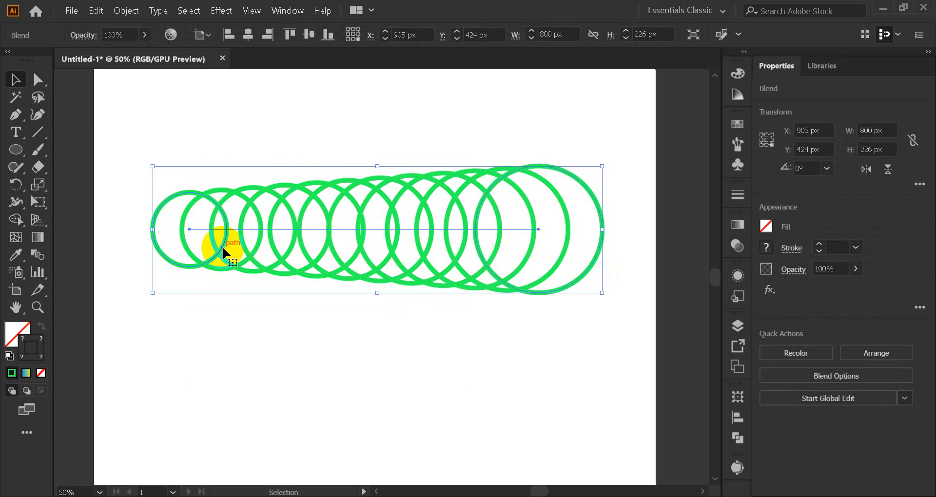
pyautogui.press('Delete')
# Draw a circle about 68 px in diameter near the artboard's upper left, and activate the Star tool.
pyautogui.click(17, 152)
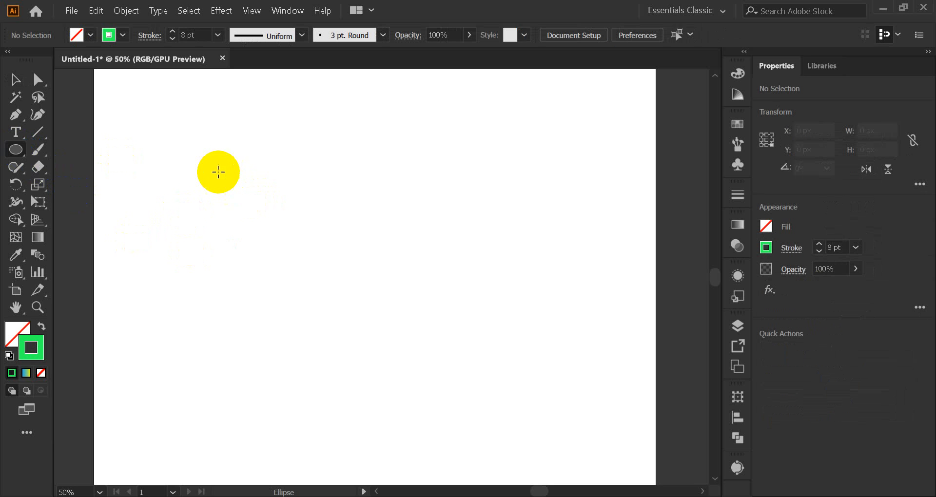
pyautogui.moveTo(218, 172); pyautogui.dragTo(194, 179)
pyautogui.rightClick(13, 150)
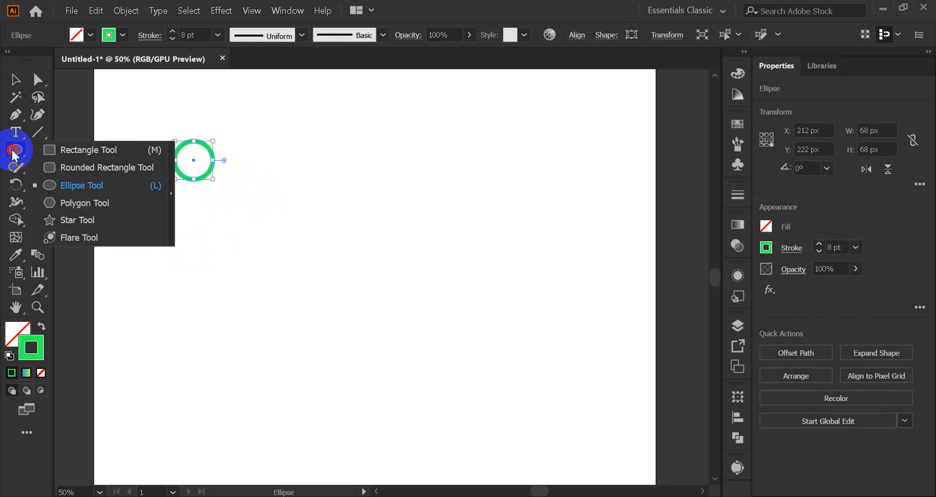
pyautogui.click(74, 220)
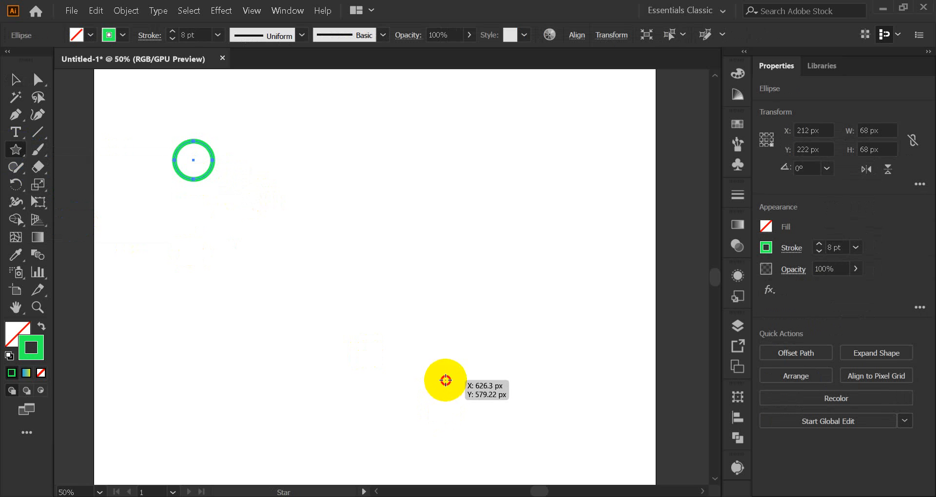
# Try drawing a large many-pointed star near the artboard's lower right, reduce its number of points, and remove the attempts.
pyautogui.moveTo(446, 381); pyautogui.dragTo(481, 445)
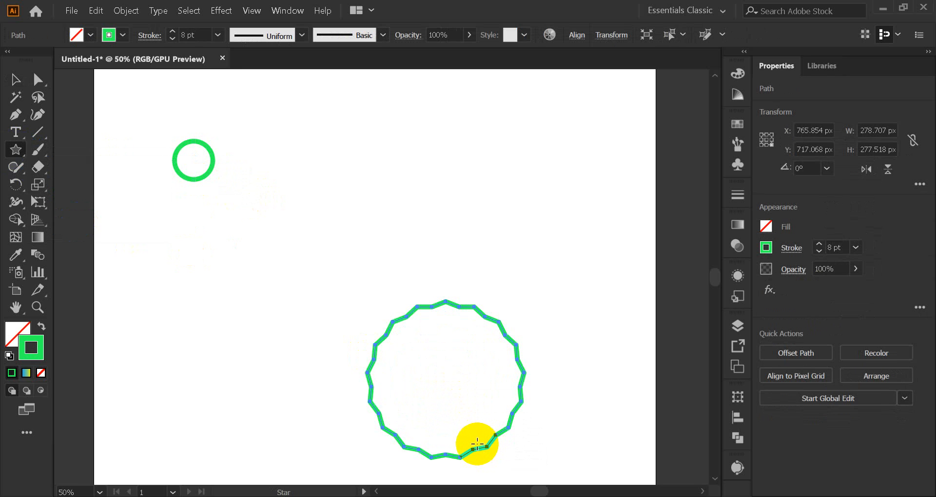
pyautogui.hotkey('ctrl', 'z')
pyautogui.click(403, 420)
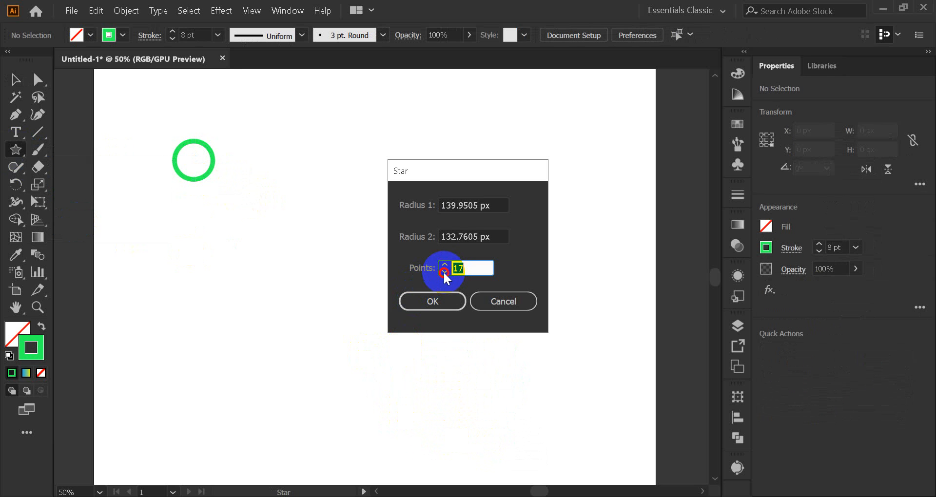
pyautogui.click(444, 266)
pyautogui.click(447, 300)
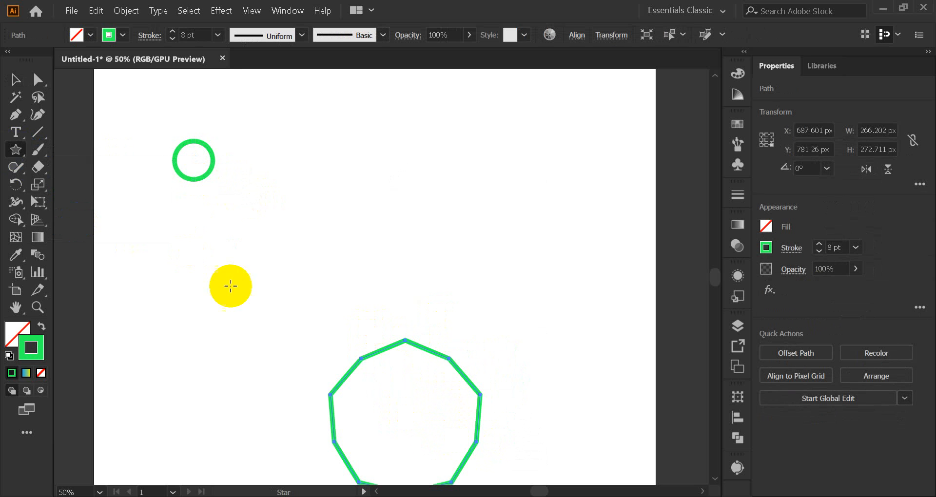
pyautogui.click(10, 88)
pyautogui.press('Delete')
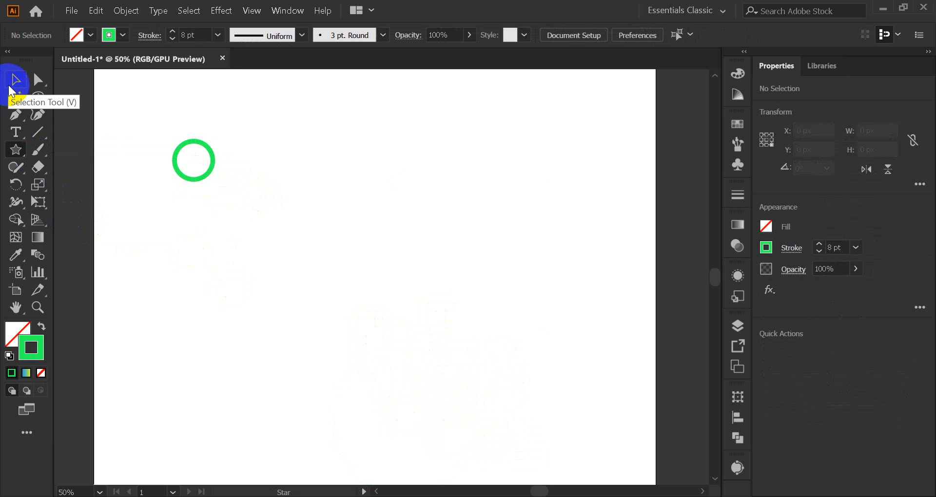
# Draw a tilted five-pointed star about 209 px wide and 213 px high towards the artboard's lower right.
pyautogui.click(18, 153)
pyautogui.moveTo(428, 341); pyautogui.dragTo(455, 398)
pyautogui.click(16, 79)
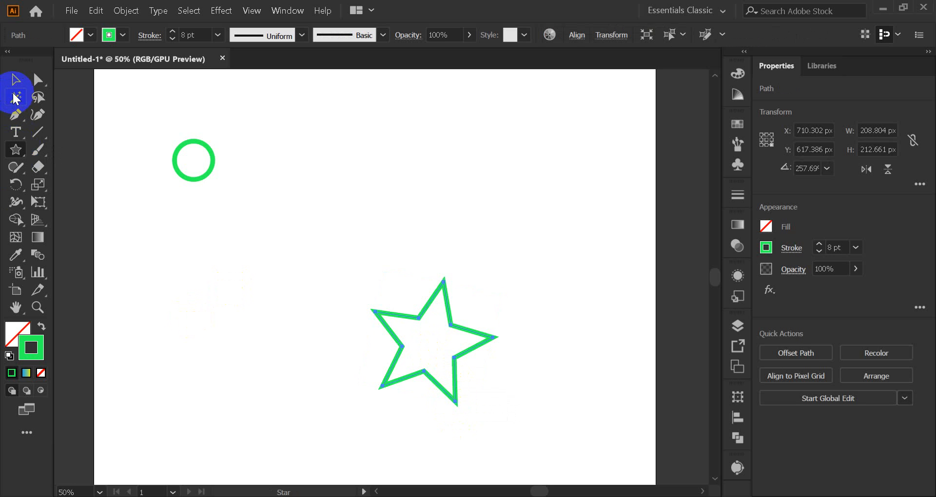
pyautogui.click(337, 306)
pyautogui.click(434, 385)
pyautogui.click(265, 272)
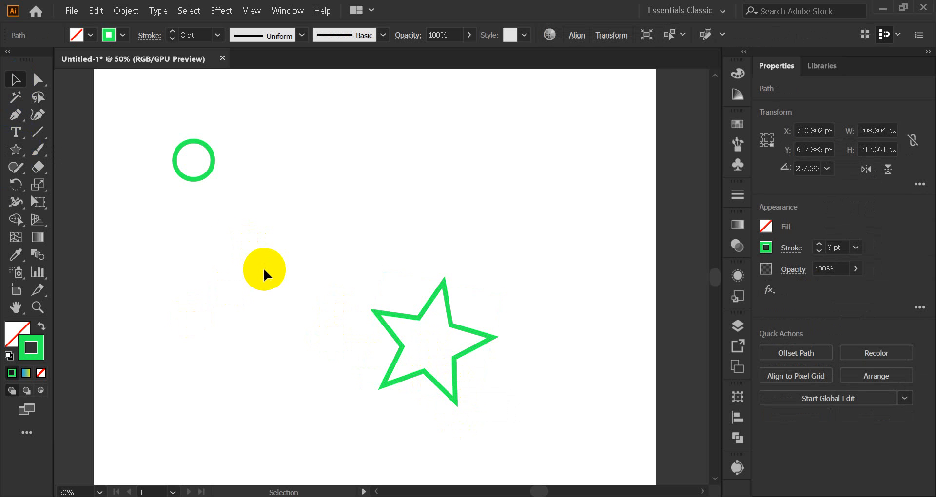
pyautogui.moveTo(150, 142); pyautogui.dragTo(443, 410)
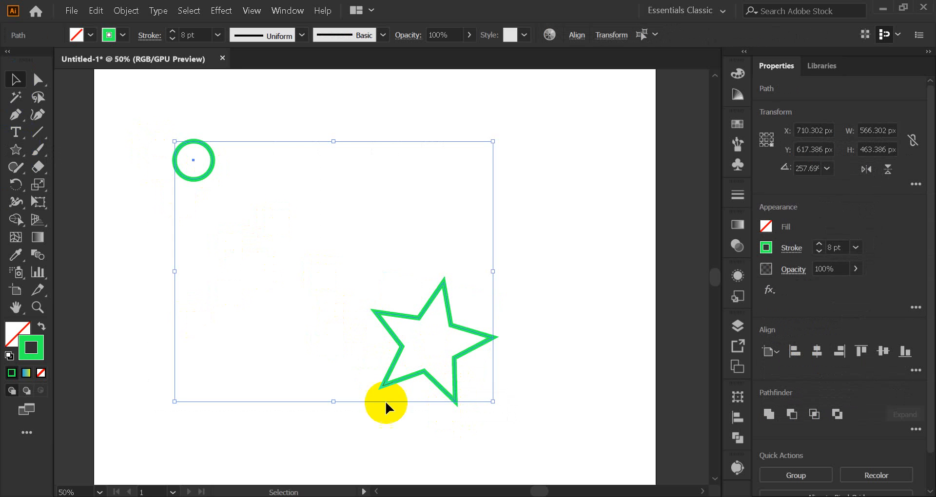
pyautogui.click(42, 255)
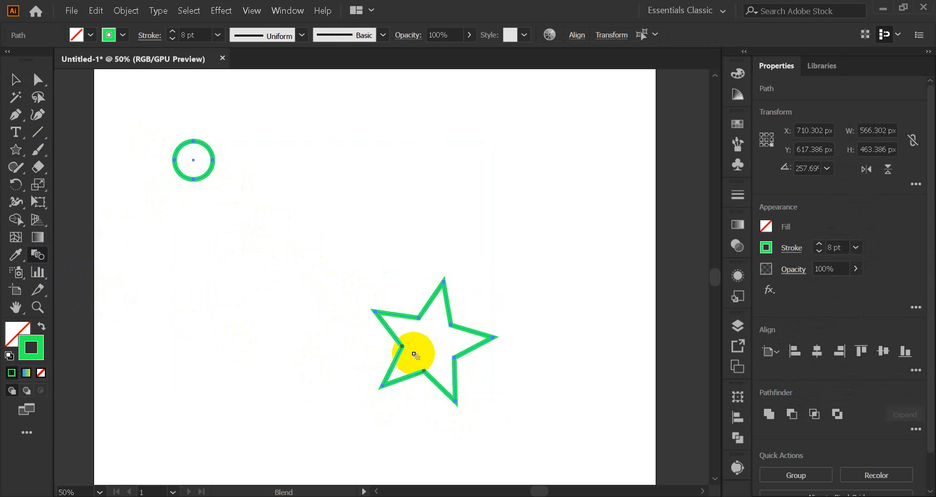
pyautogui.click(2, 111)
pyautogui.click(15, 78)
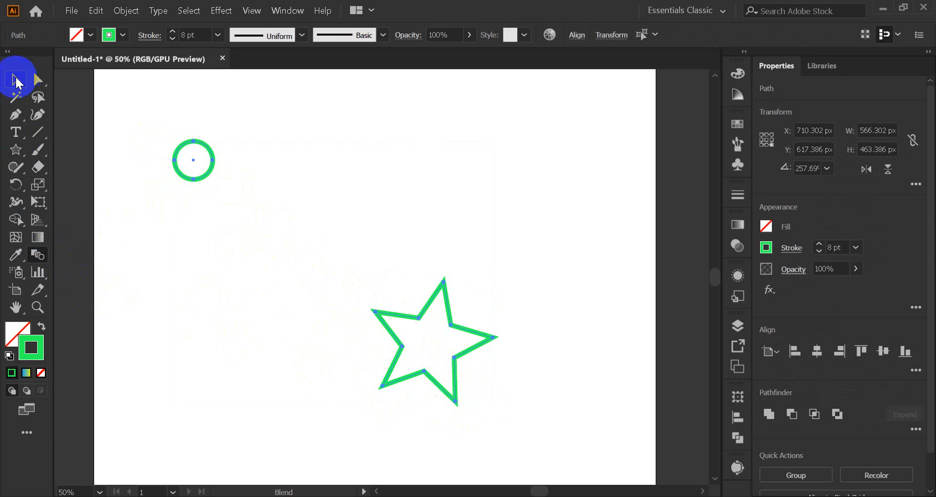
pyautogui.click(170, 256)
# Select the circle and the star, and set the Blend Options spacing to Specified Steps with 8 steps.
pyautogui.moveTo(141, 122); pyautogui.dragTo(501, 383)
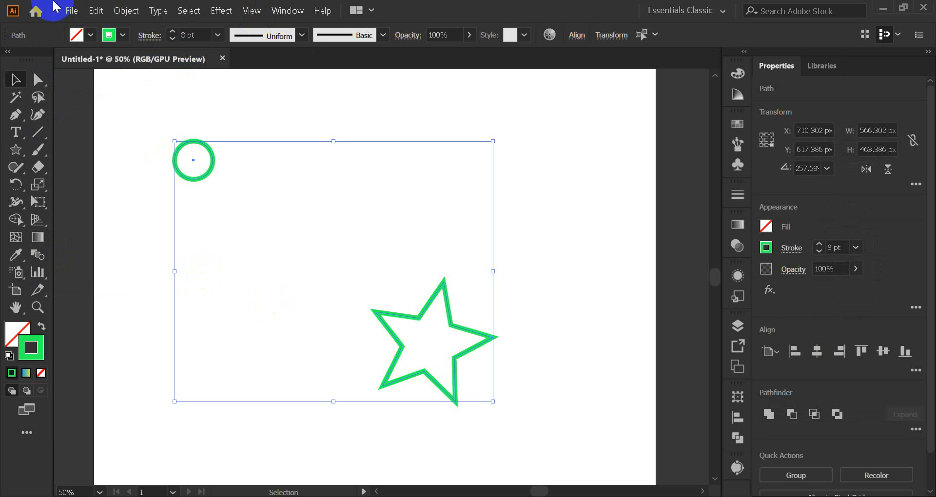
pyautogui.click(122, 11)
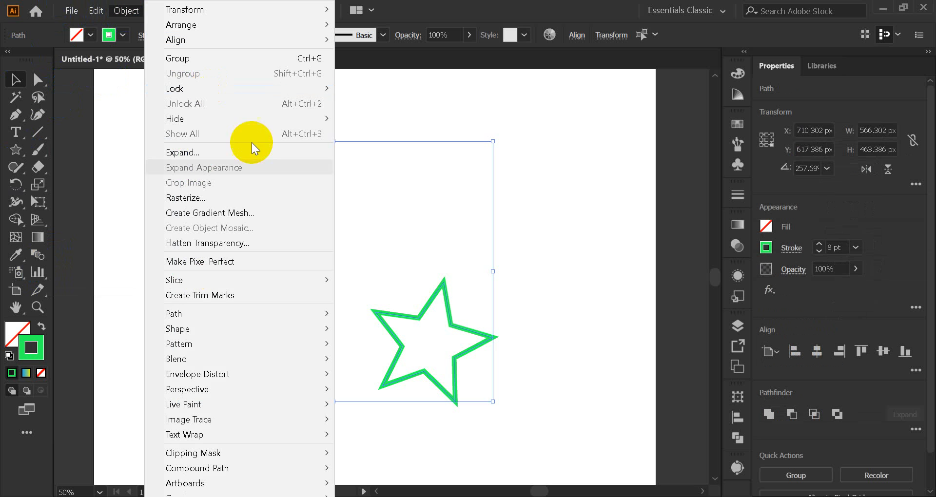
pyautogui.moveTo(264, 356)
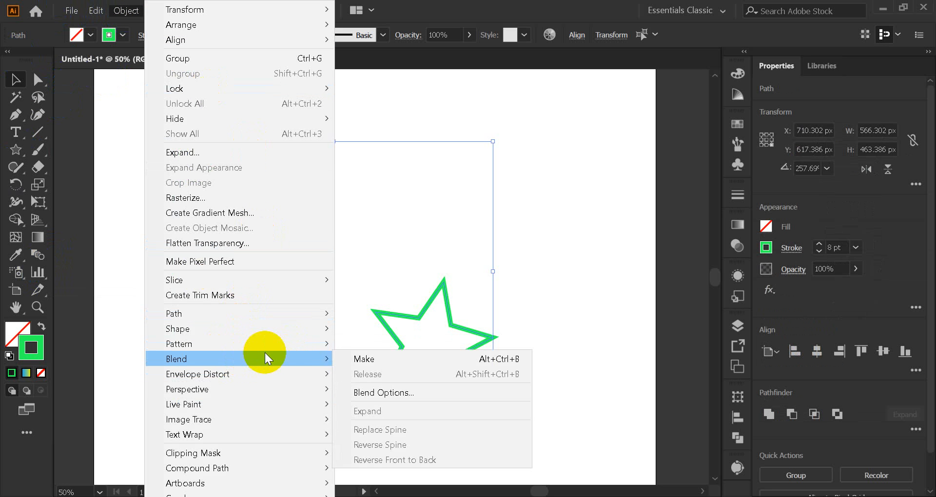
pyautogui.click(414, 393)
pyautogui.moveTo(429, 350); pyautogui.dragTo(574, 133)
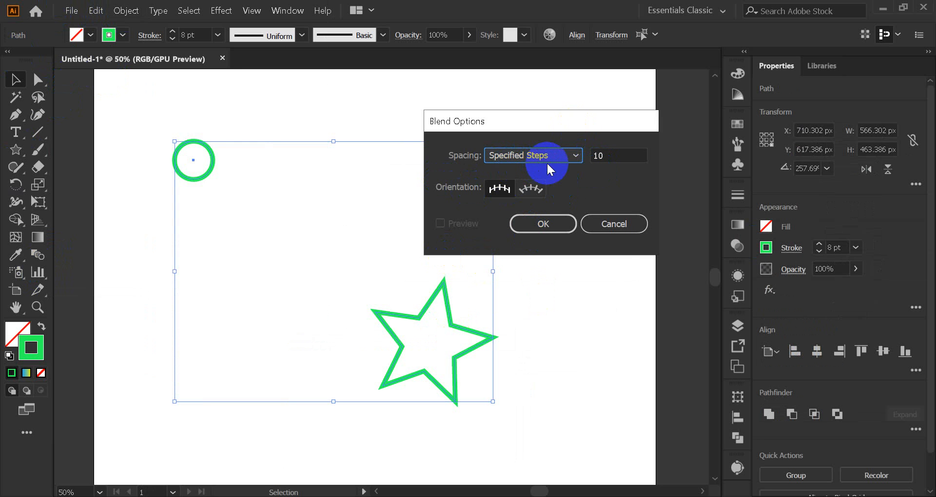
pyautogui.doubleClick(604, 154)
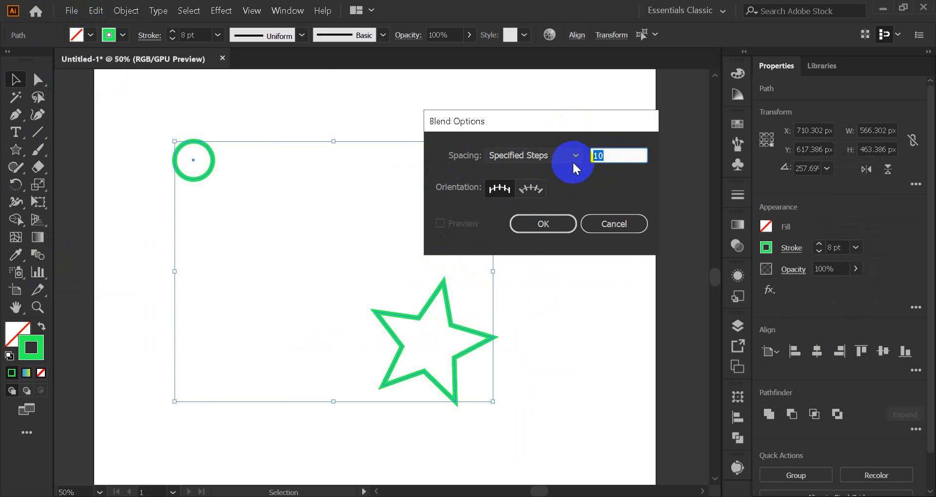
pyautogui.write('8')
pyautogui.click(548, 224)
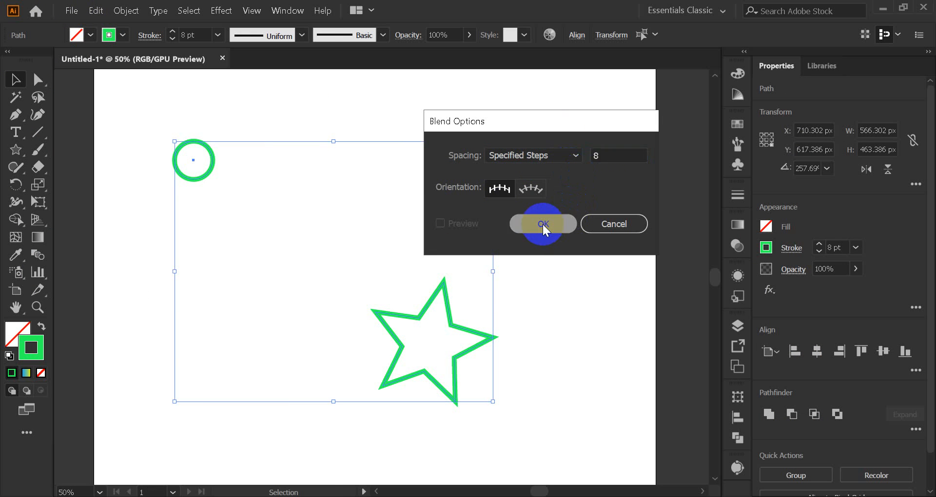
# Make a blend between the circle and the star, and leave it deselected.
pyautogui.click(118, 11)
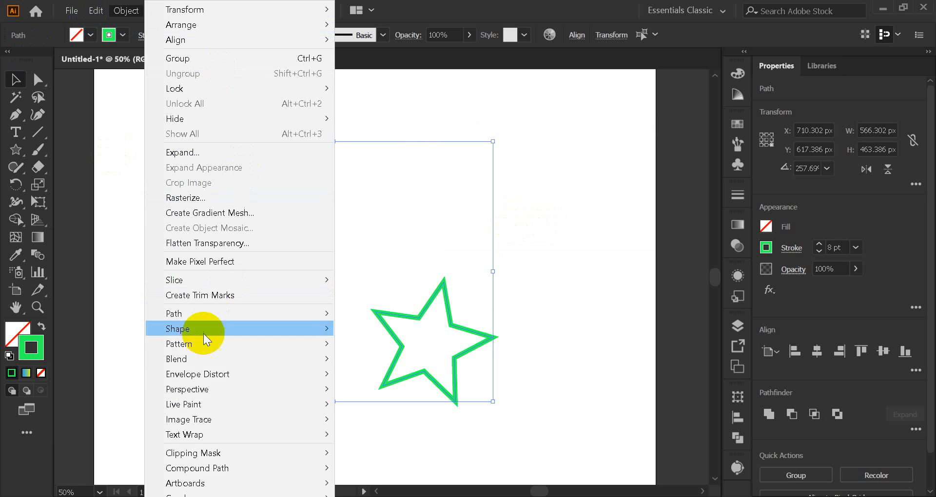
pyautogui.moveTo(247, 358)
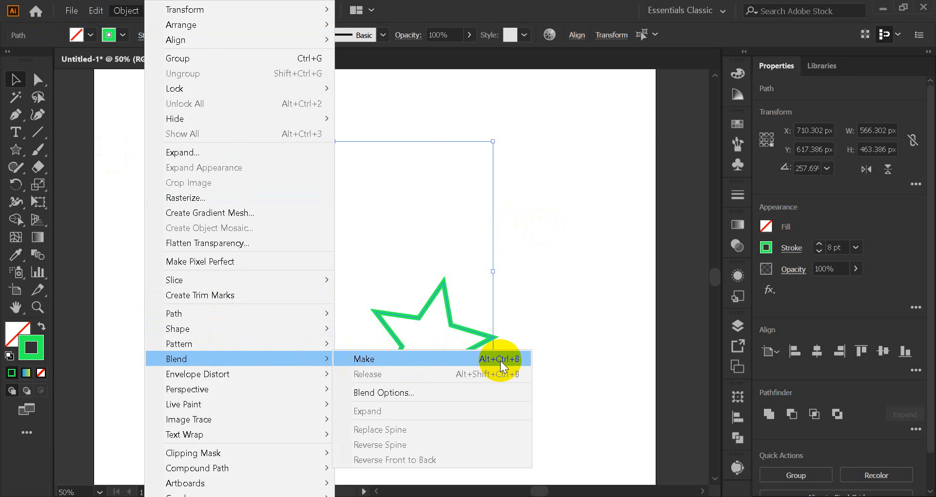
pyautogui.click(430, 361)
pyautogui.click(16, 79)
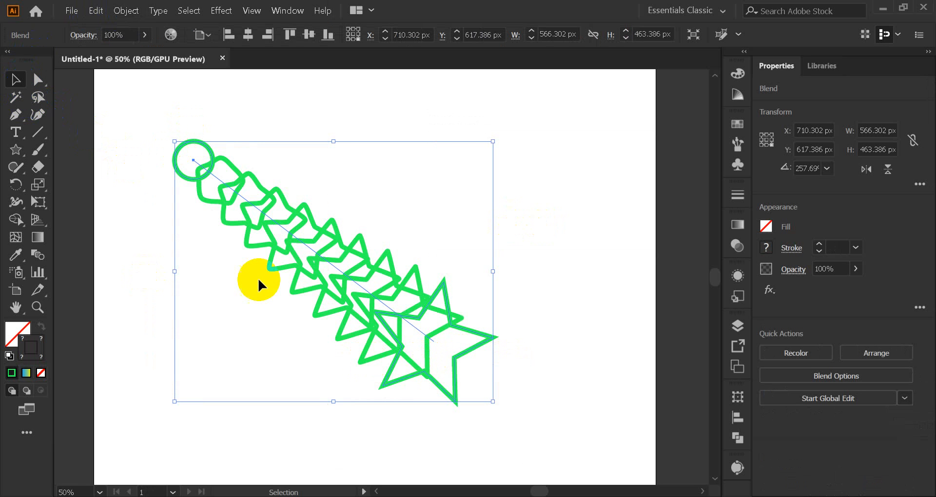
pyautogui.click(201, 284)
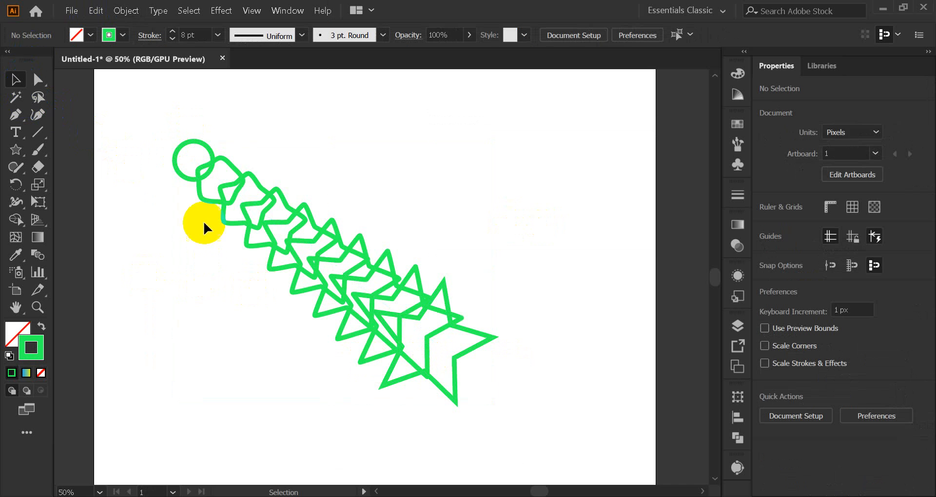
# Remove the circle-to-star blend and delete the leftover circle to clear the artboard.
pyautogui.scroll(2, 195, 147)
pyautogui.scroll(-1, 210, 185)
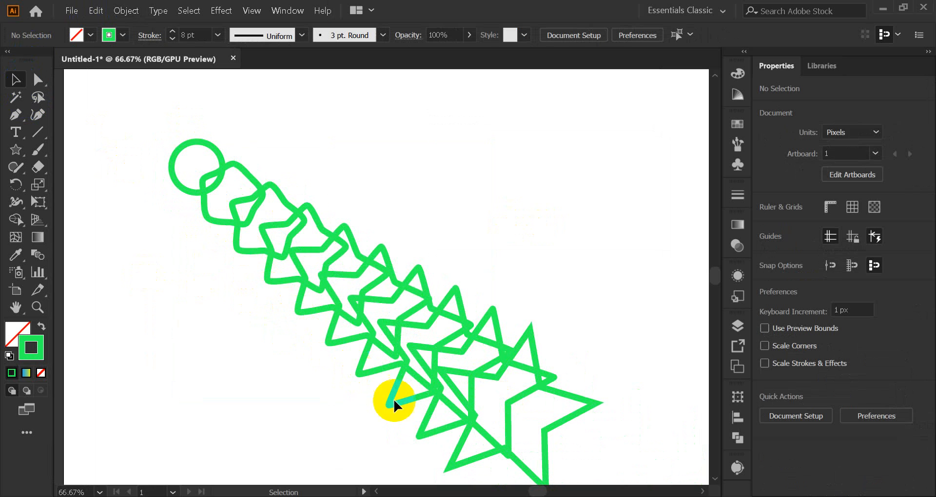
pyautogui.scroll(-1, 273, 278)
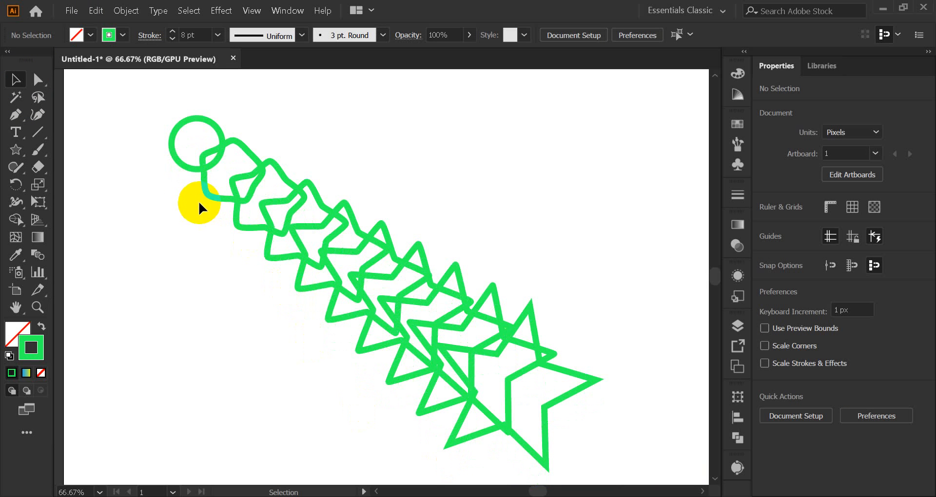
pyautogui.moveTo(197, 201); pyautogui.dragTo(444, 425)
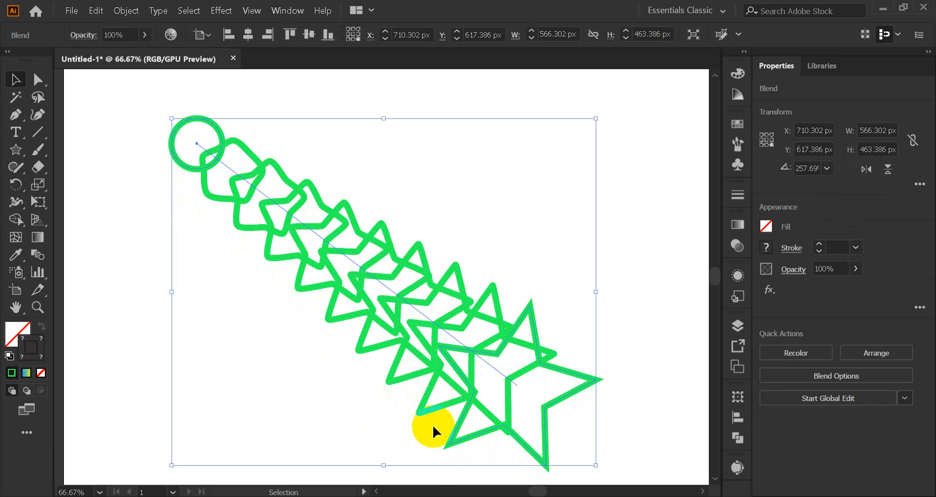
pyautogui.press('a')
pyautogui.hotkey('ctrl', 'z')
pyautogui.click(331, 205)
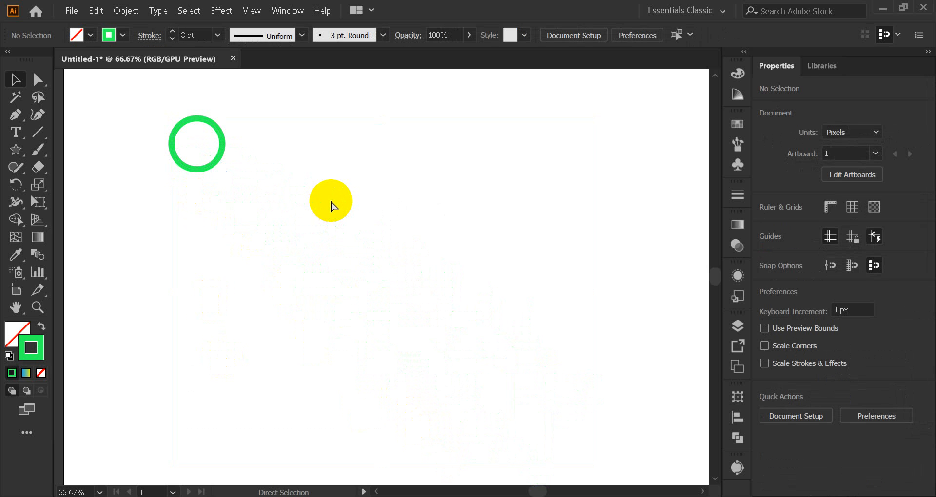
pyautogui.press('v')
pyautogui.click(220, 158)
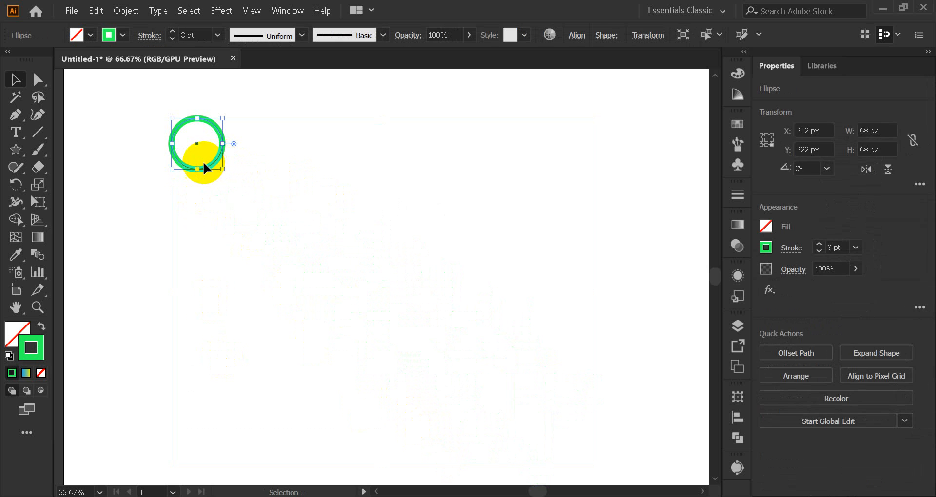
pyautogui.press('Delete')
# Draw an upright five-pointed star about 437 px wide in the middle of the artboard, and delete it.
pyautogui.click(16, 149)
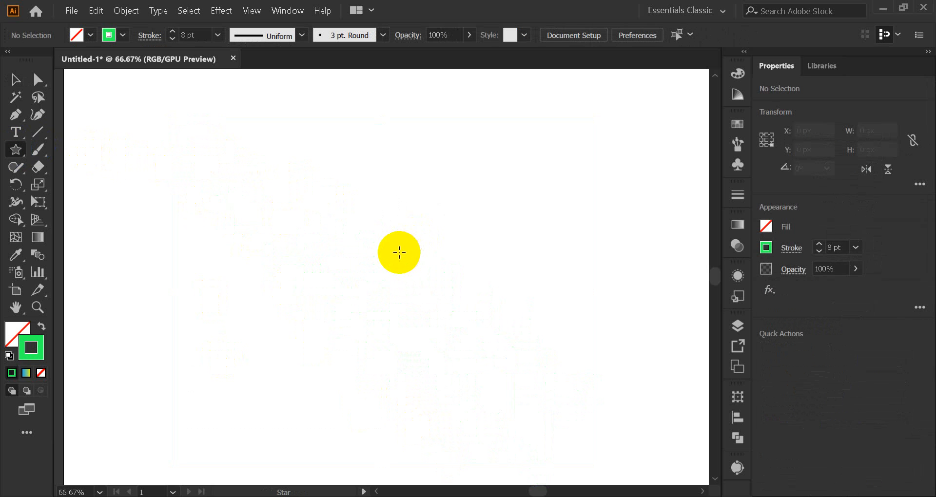
pyautogui.click(396, 252)
pyautogui.moveTo(451, 325); pyautogui.dragTo(498, 390)
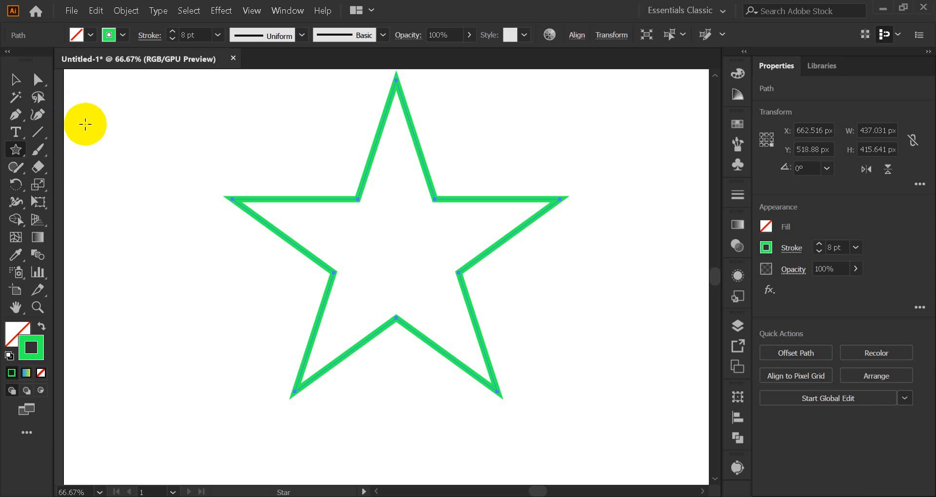
pyautogui.press('Delete')
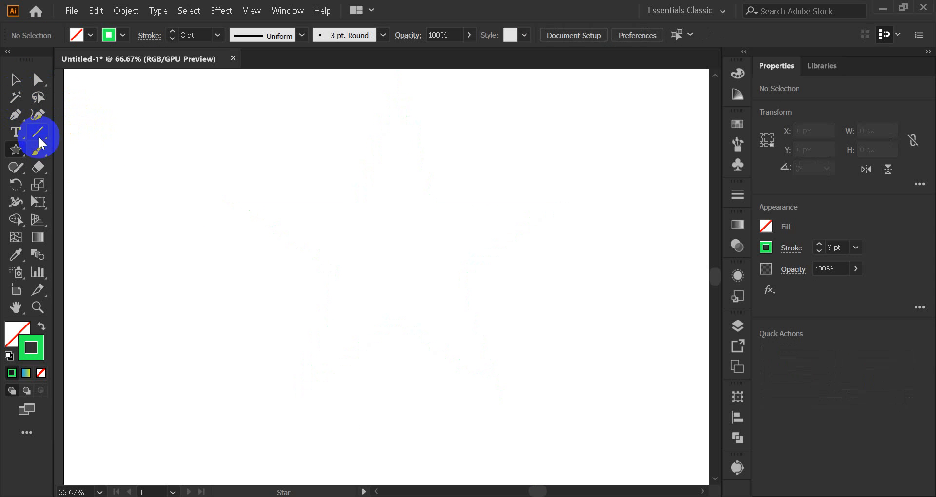
# Draw an upright five-pointed star about 433 px wide in the middle of the artboard and set its stroke to 3 pt.
pyautogui.click(16, 149)
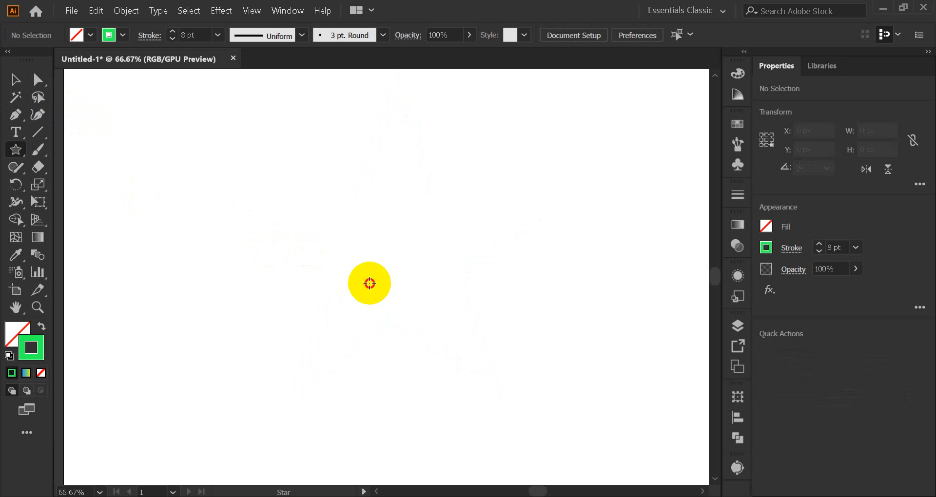
pyautogui.moveTo(369, 282)
pyautogui.mouseDown()
pyautogui.moveTo(482, 401)
pyautogui.moveTo(484, 418)
pyautogui.moveTo(449, 389)
pyautogui.moveTo(463, 426)
pyautogui.mouseUp()
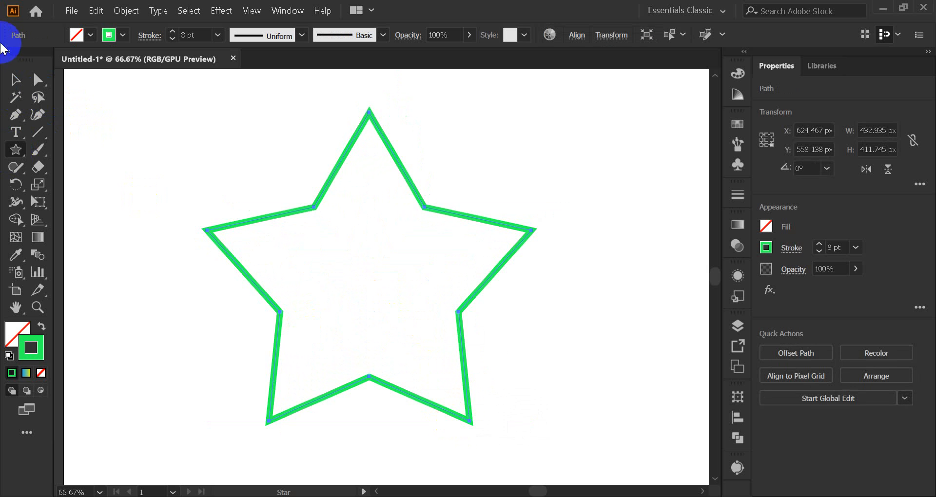
pyautogui.click(172, 38)
pyautogui.click(171, 38)
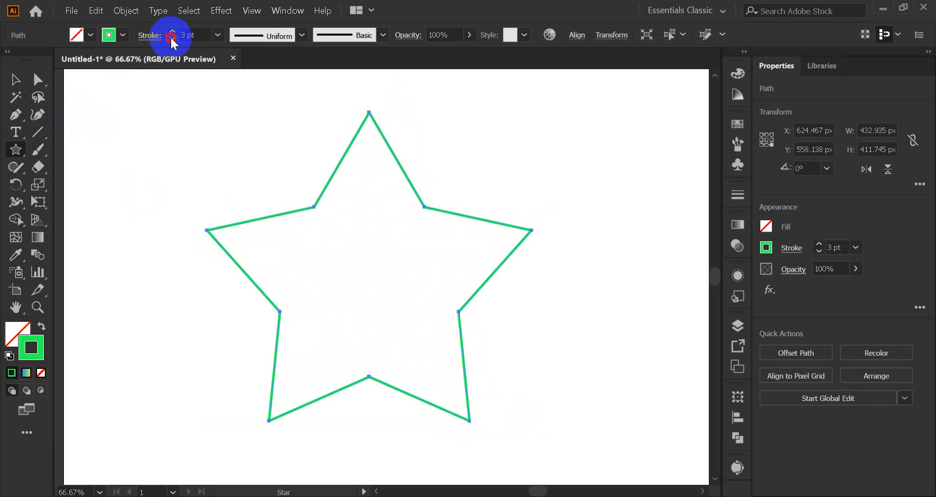
pyautogui.click(172, 39)
pyautogui.click(172, 31)
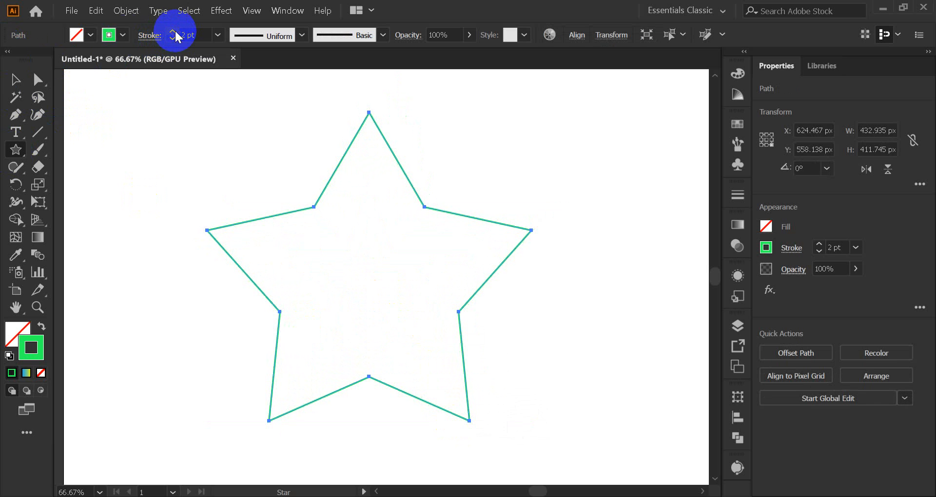
pyautogui.click(172, 31)
pyautogui.click(16, 79)
pyautogui.click(134, 153)
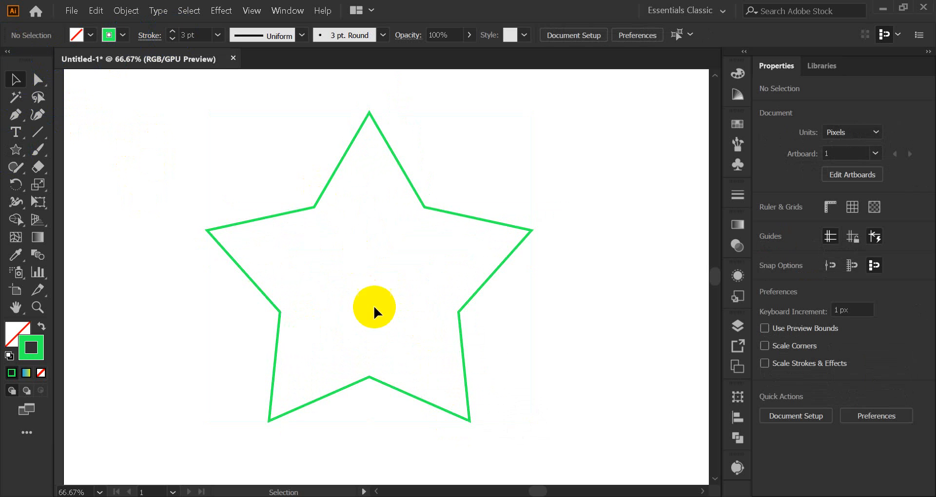
# Draw a circle about 46 px in diameter above the star's left arm and deselect it.
pyautogui.moveTo(21, 147); pyautogui.dragTo(81, 185)
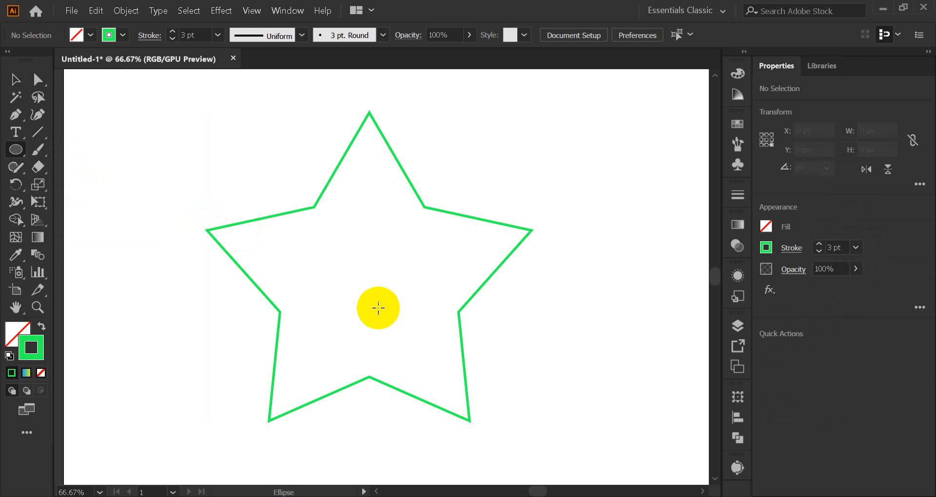
pyautogui.moveTo(215, 147)
pyautogui.mouseDown()
pyautogui.moveTo(232, 166)
pyautogui.moveTo(192, 174)
pyautogui.moveTo(197, 159)
pyautogui.mouseUp()
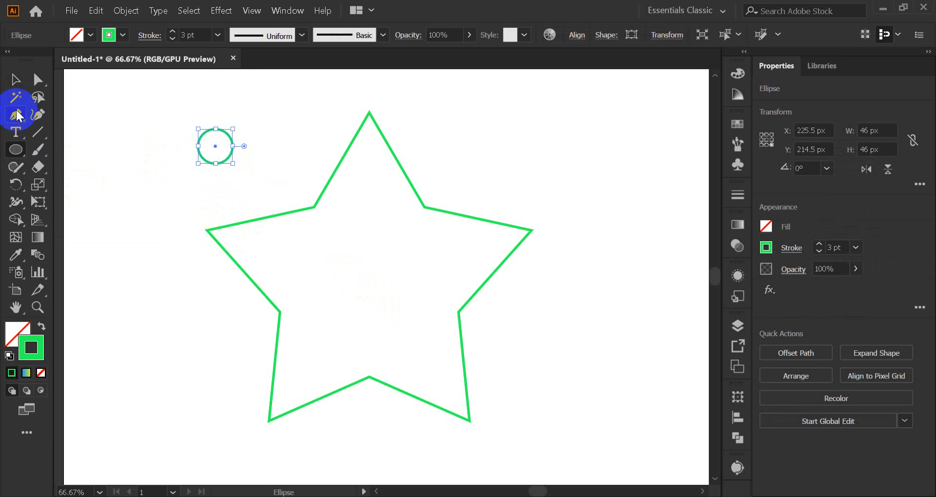
pyautogui.click(16, 79)
pyautogui.click(151, 122)
# Centre the circle and the star on each other horizontally and vertically, aligned to the selection, and move both to the middle of the view.
pyautogui.moveTo(151, 122); pyautogui.dragTo(334, 226)
pyautogui.click(576, 36)
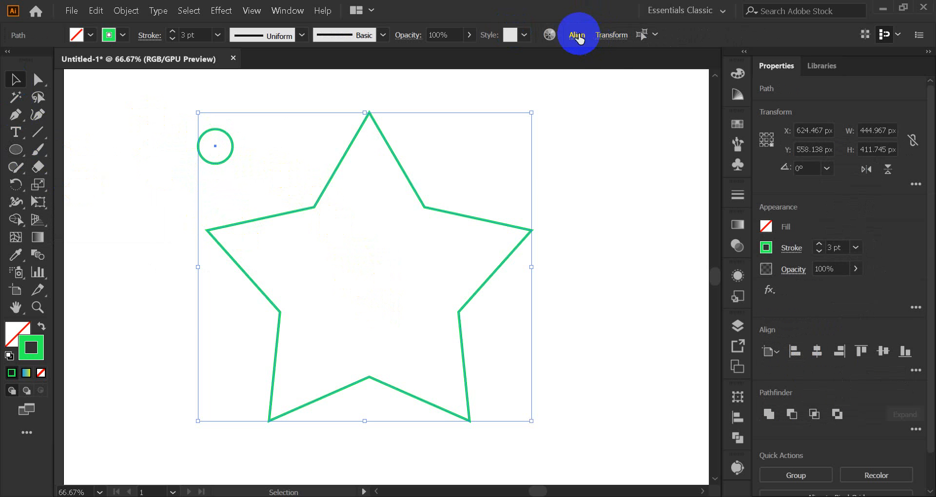
pyautogui.click(566, 162)
pyautogui.click(600, 180)
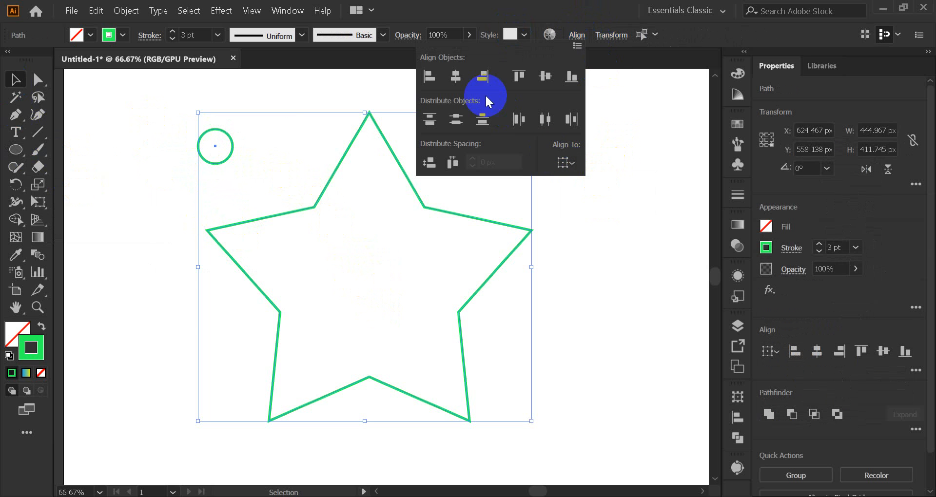
pyautogui.click(459, 78)
pyautogui.click(539, 78)
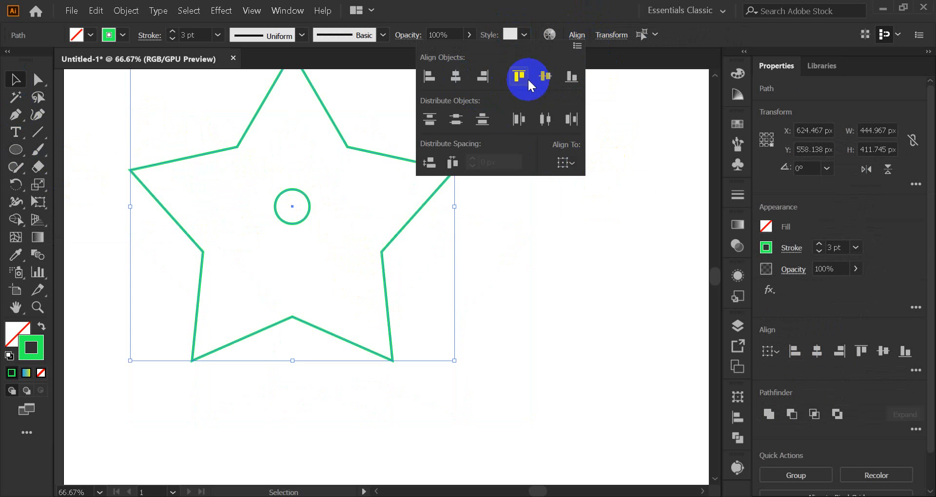
pyautogui.click(610, 208)
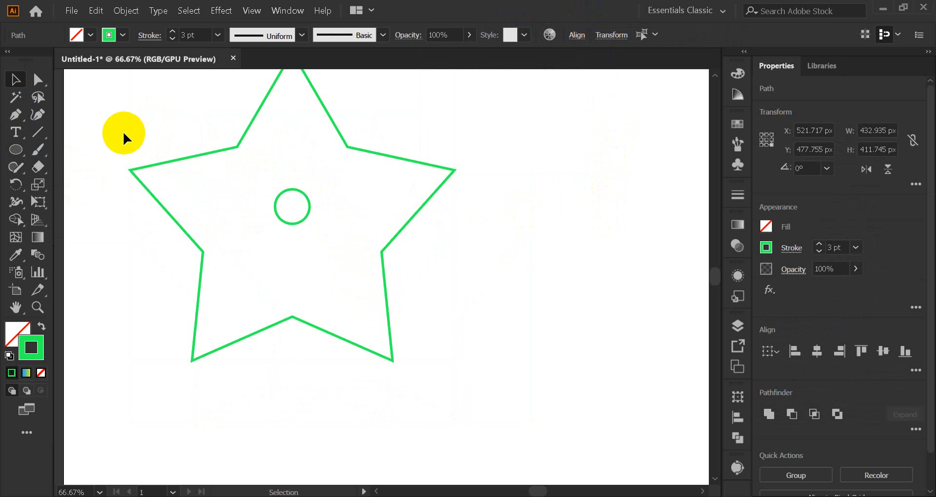
pyautogui.moveTo(105, 120); pyautogui.dragTo(353, 268)
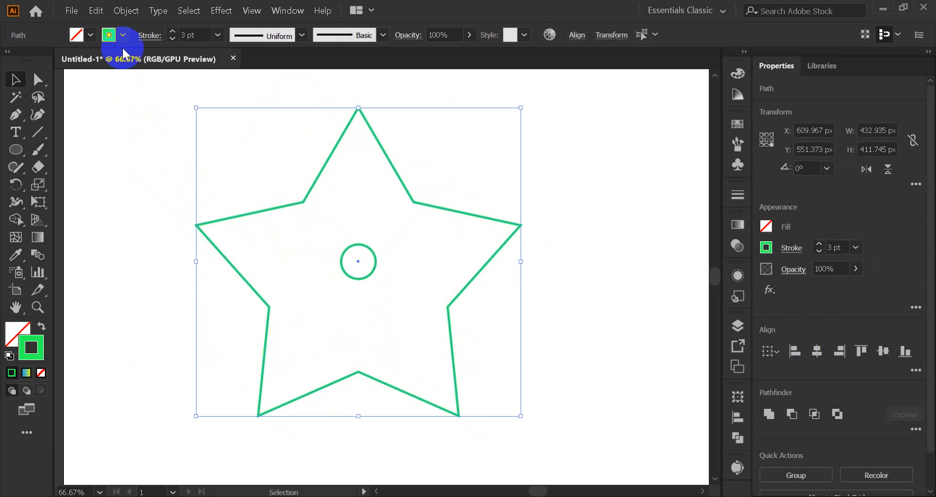
# Set the Blend Options for the selected star and circle to Specified Steps with 20 steps.
pyautogui.click(126, 11)
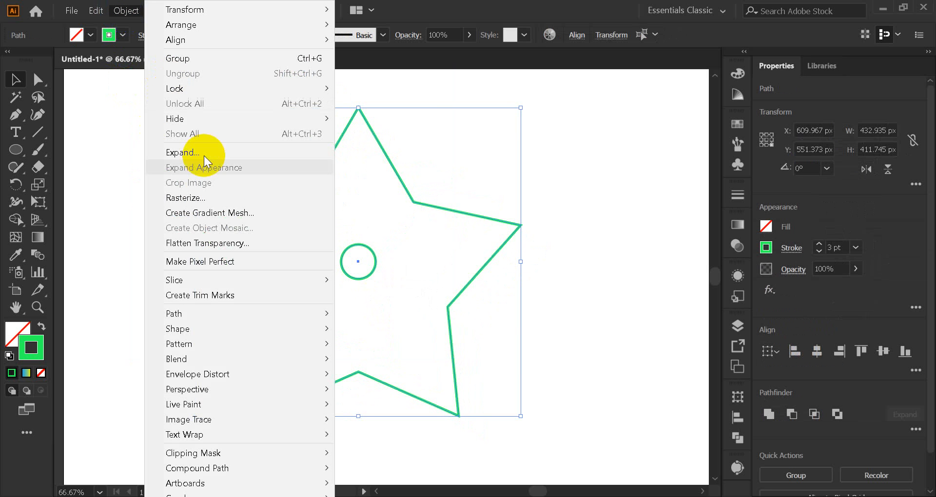
pyautogui.moveTo(271, 358)
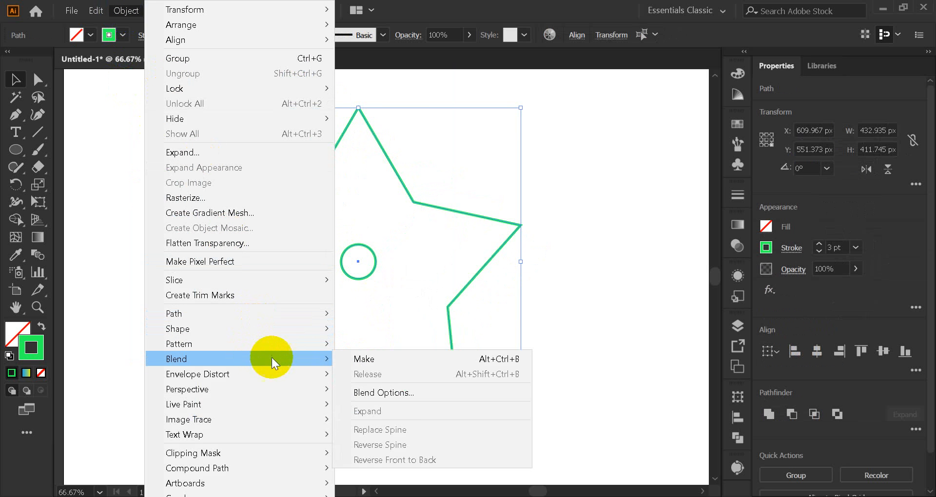
pyautogui.click(412, 397)
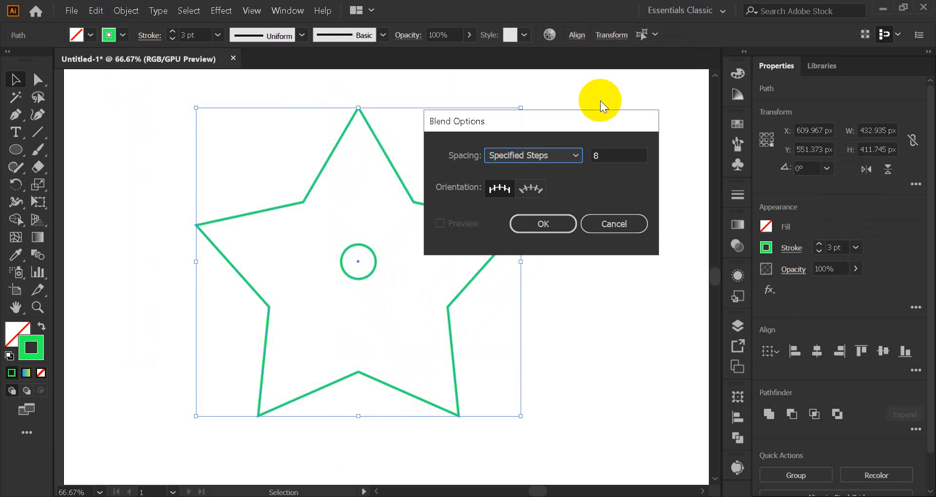
pyautogui.moveTo(582, 119); pyautogui.dragTo(692, 99)
pyautogui.click(715, 136)
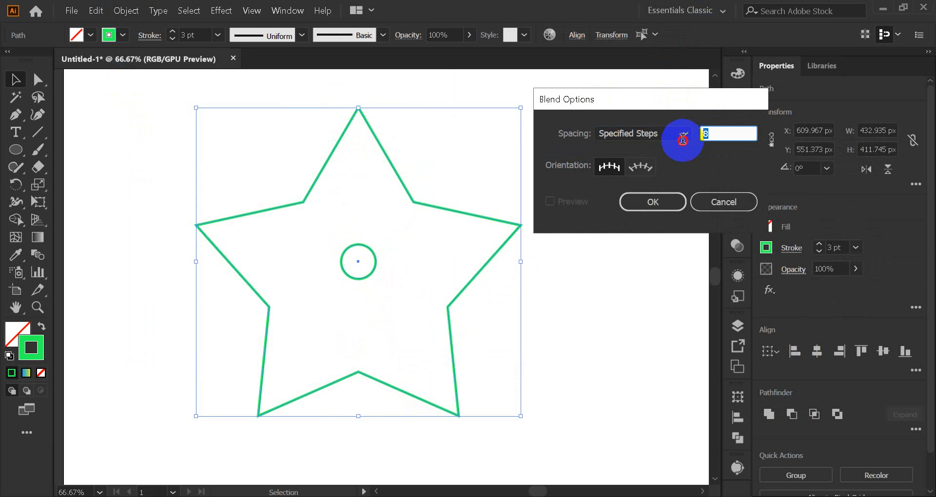
pyautogui.write('20')
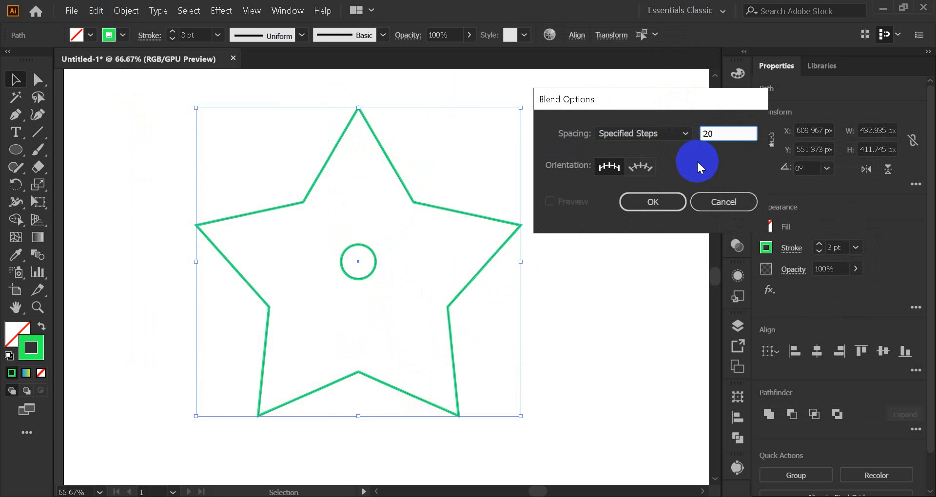
pyautogui.click(677, 195)
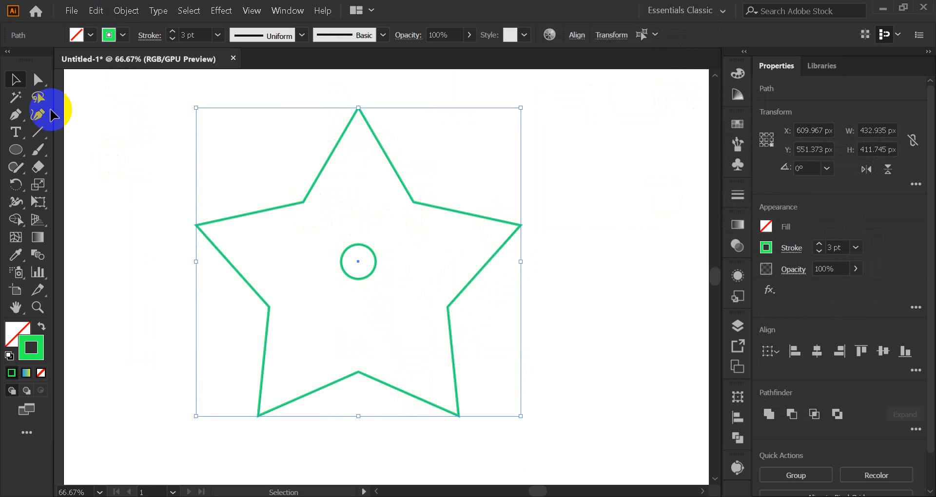
# Make a blend between the star and the circle inside it, and leave it deselected.
pyautogui.click(126, 11)
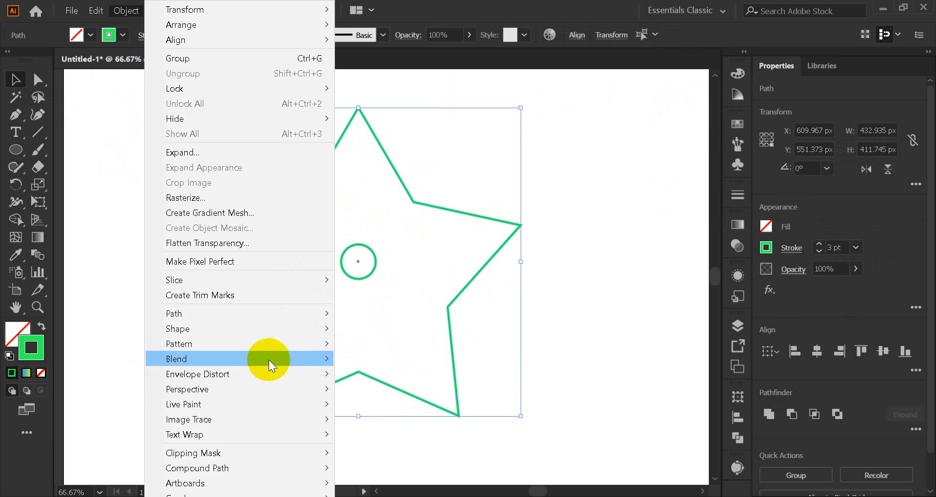
pyautogui.moveTo(268, 359)
pyautogui.click(407, 358)
pyautogui.click(135, 208)
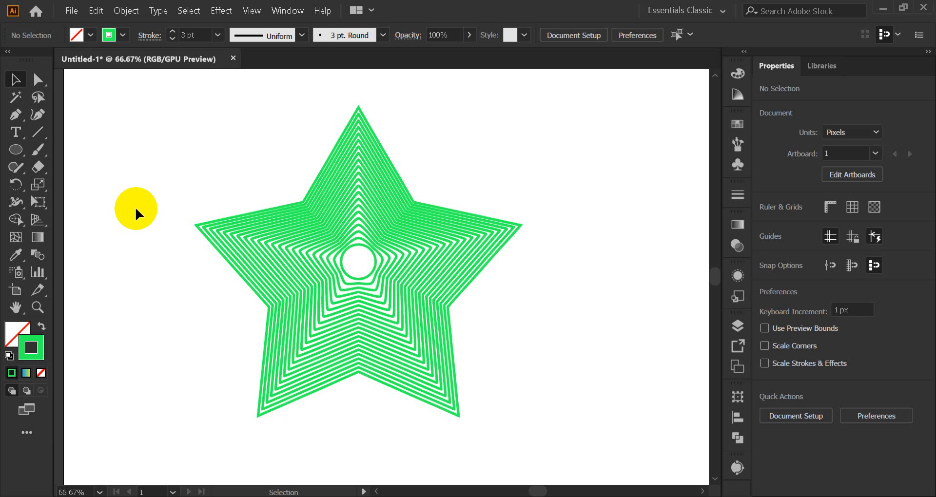
# Move the blended star to the middle of the artboard.
pyautogui.scroll(-3, 280, 239)
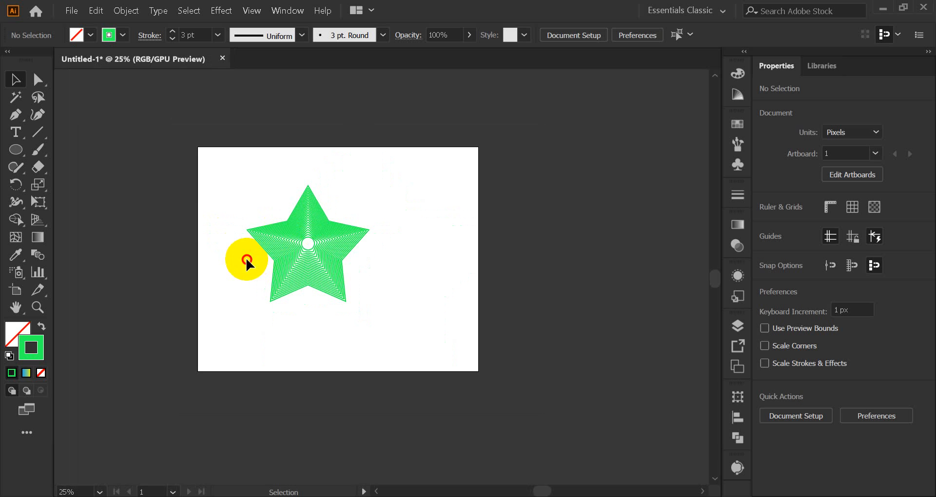
pyautogui.moveTo(281, 267); pyautogui.dragTo(317, 288)
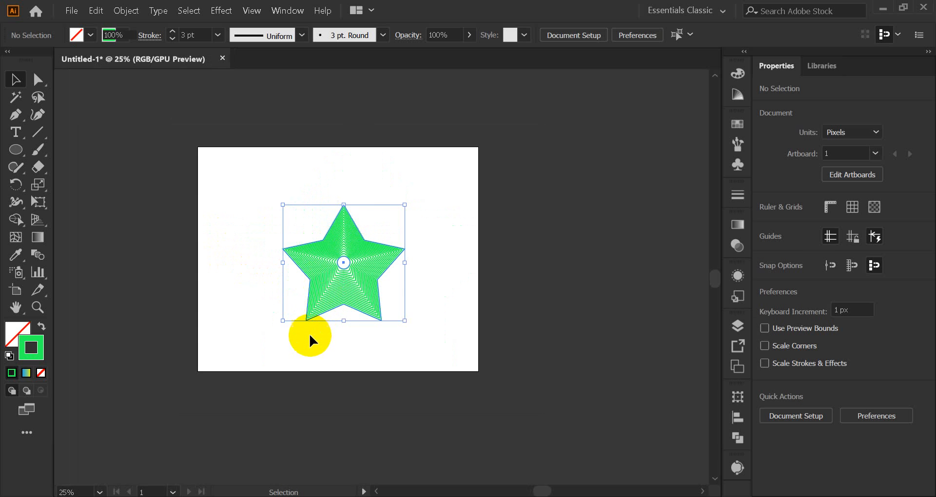
pyautogui.click(353, 264)
pyautogui.scroll(2, 354, 265)
pyautogui.scroll(3, 353, 263)
pyautogui.scroll(-3, 356, 265)
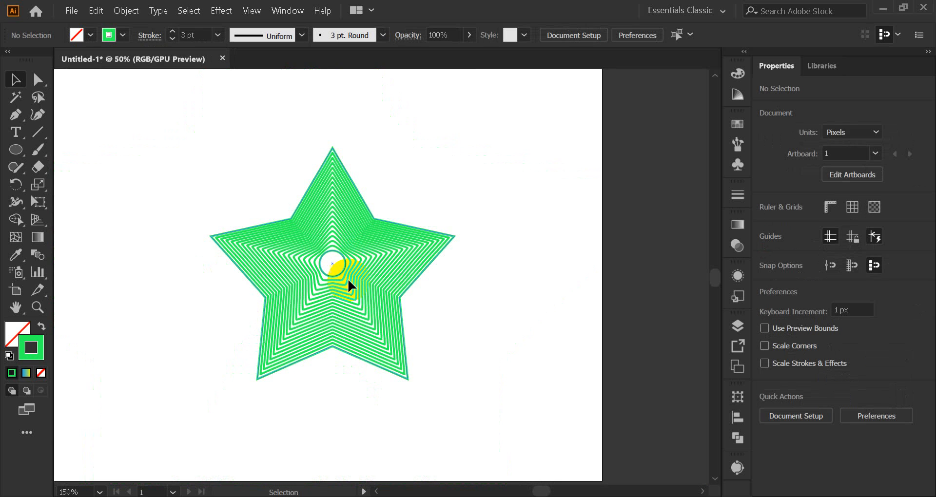
# Recolor the blended star's stroke with RGB Green, replace that with the blue-to-yellow gradient, and deselect the blend.
pyautogui.click(352, 305)
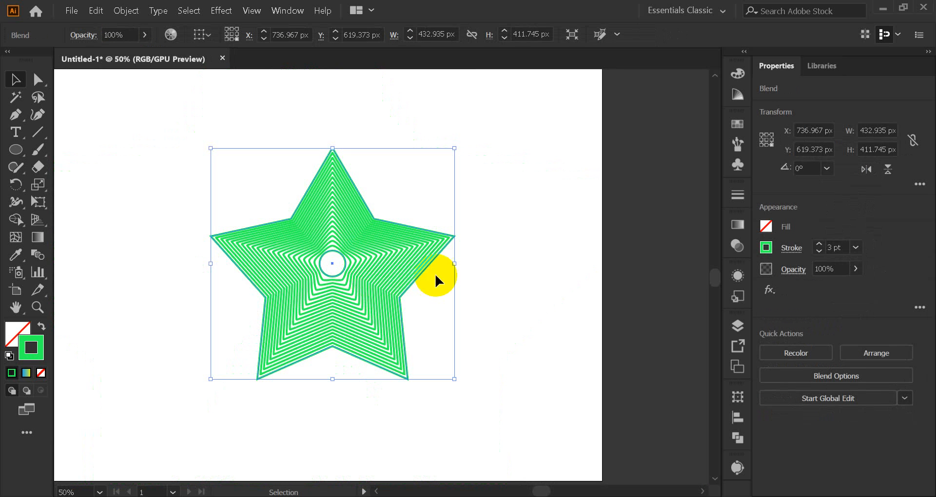
pyautogui.click(736, 127)
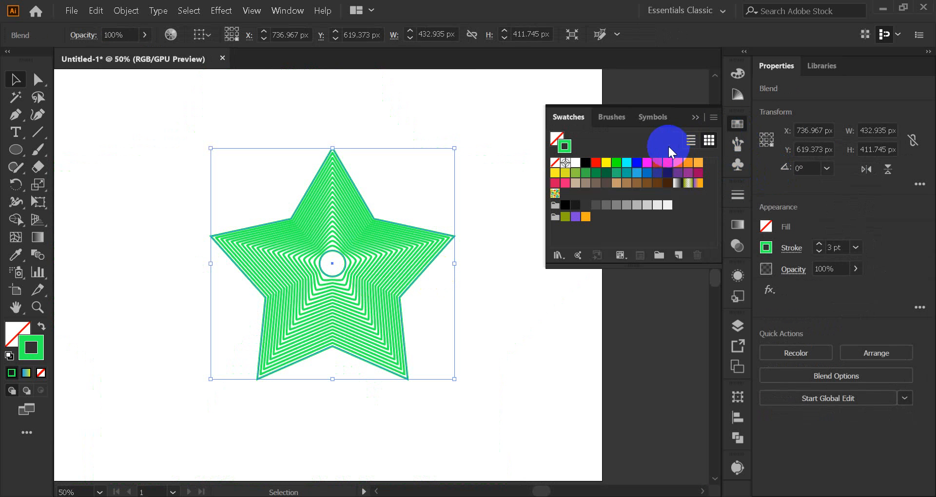
pyautogui.click(625, 163)
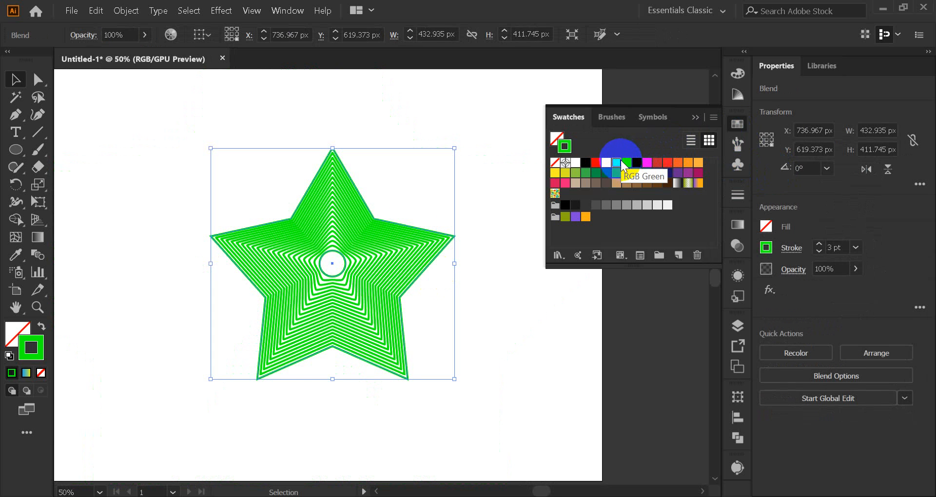
pyautogui.click(26, 373)
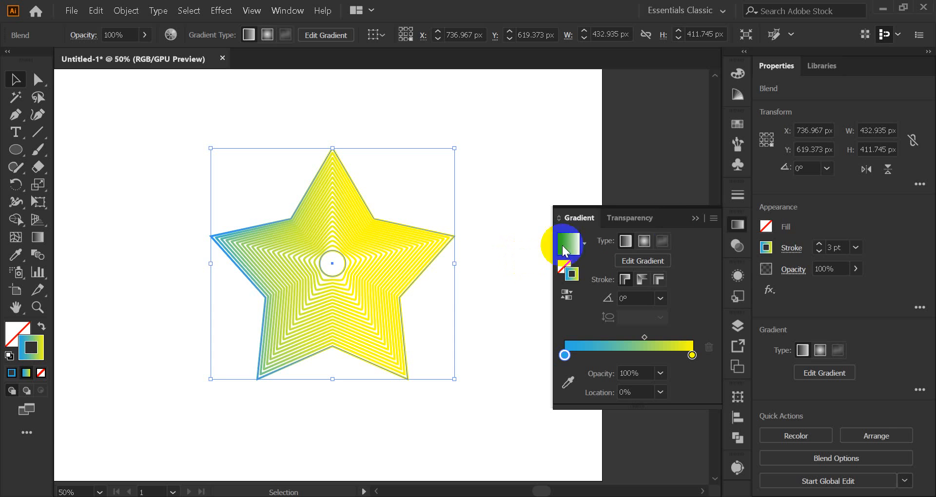
pyautogui.click(709, 214)
pyautogui.click(542, 215)
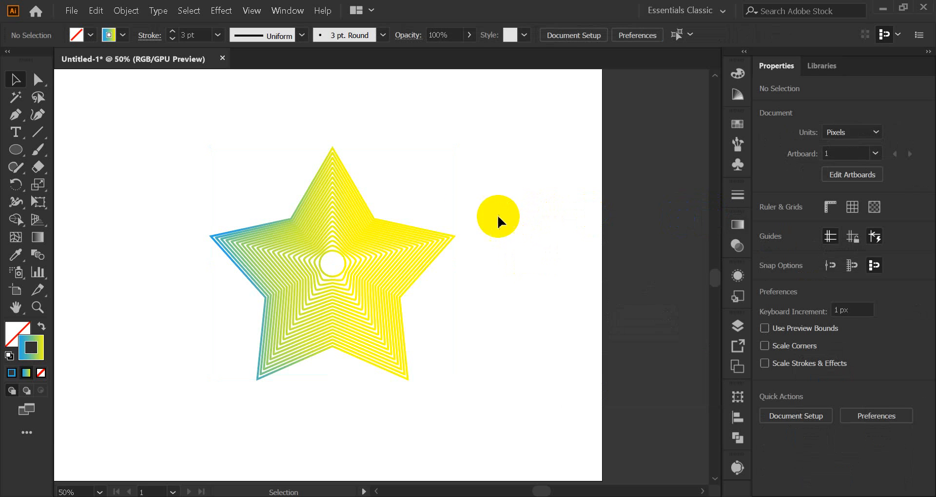
# Swap the blend's fill and stroke so the blue-to-yellow gradient fills the star without a stroke, and deselect it.
pyautogui.click(351, 267)
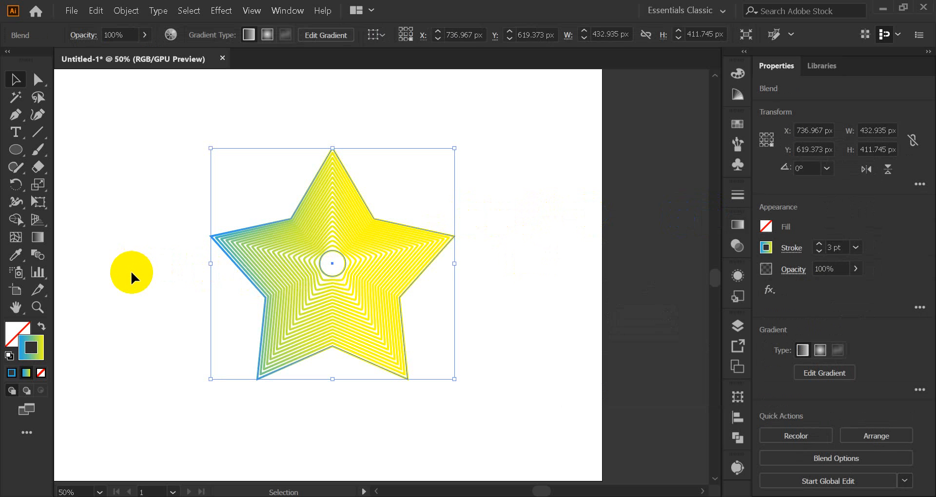
pyautogui.click(42, 326)
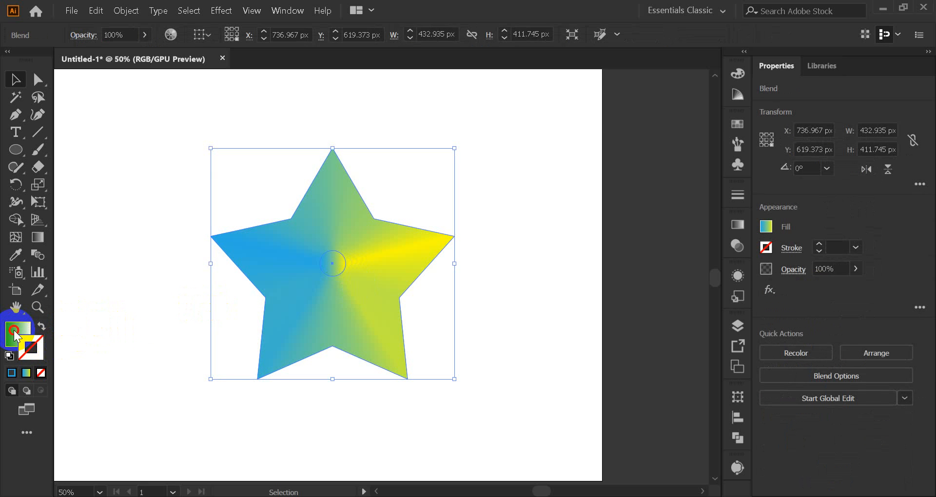
pyautogui.click(18, 334)
pyautogui.click(195, 304)
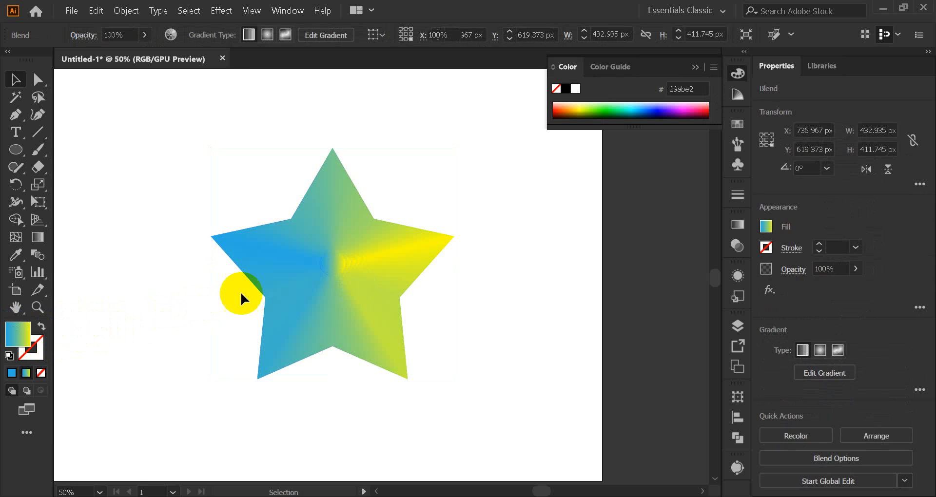
pyautogui.click(318, 282)
pyautogui.click(119, 196)
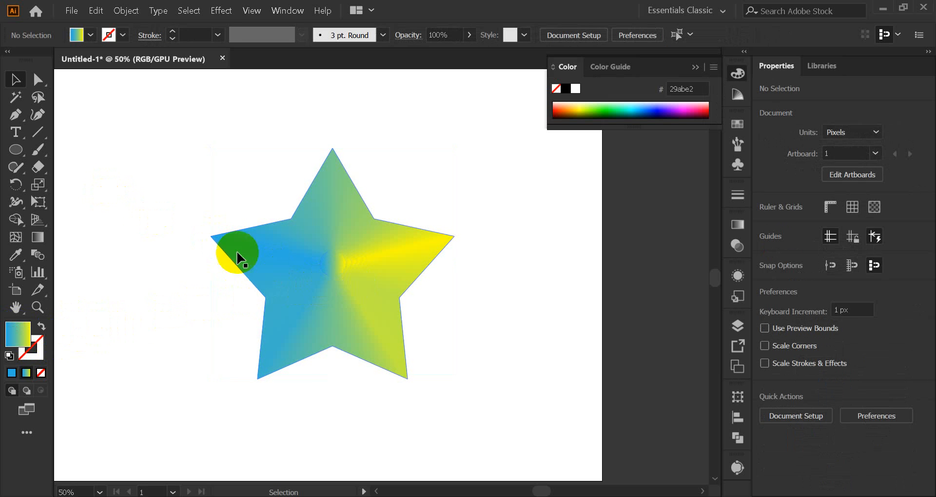
# Undo the color changes, the move and the blend to return to the separate star and circle.
pyautogui.click(335, 288)
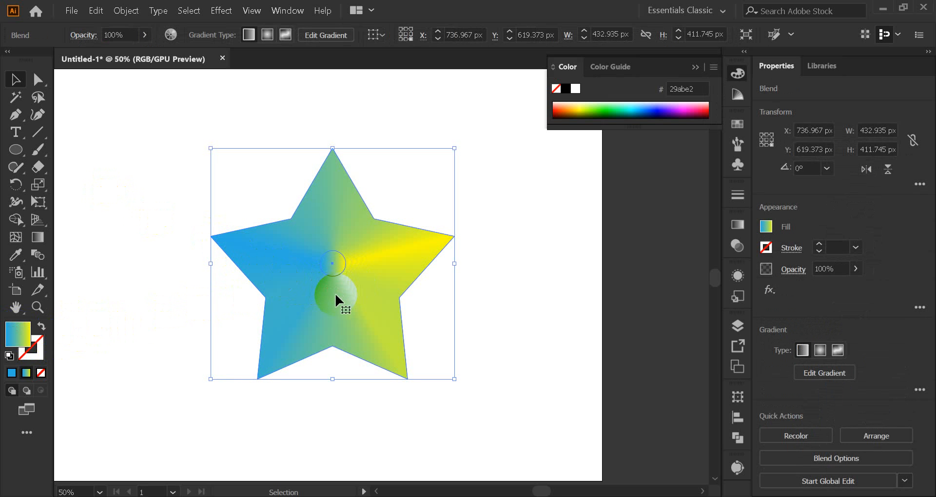
pyautogui.press('a')
pyautogui.hotkey('shift', 'x')
pyautogui.hotkey('ctrl', 'z')
pyautogui.hotkey('ctrl', 'z')
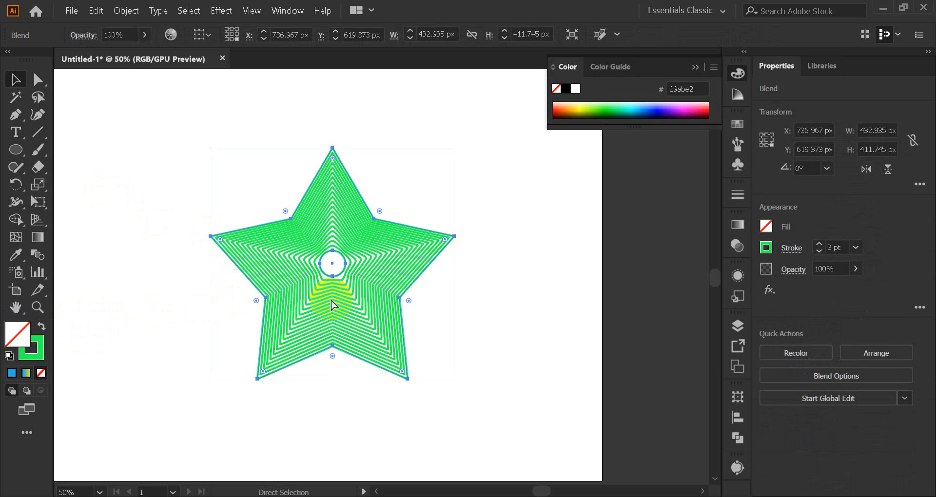
pyautogui.hotkey('ctrl', 'z')
pyautogui.hotkey('ctrl', 'z')
pyautogui.press('v')
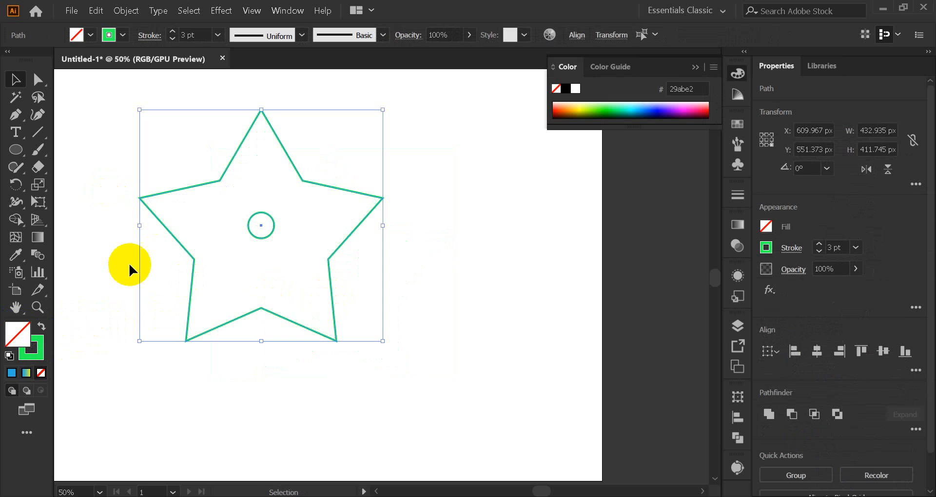
# Swap fill and stroke on both the star and the circle, and fill them with the blue-to-yellow gradient.
pyautogui.click(131, 141)
pyautogui.moveTo(131, 142); pyautogui.dragTo(255, 334)
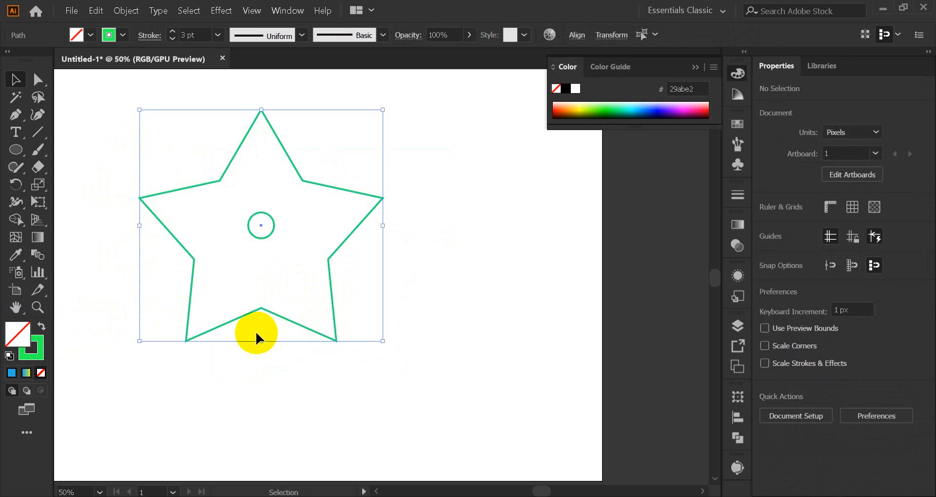
pyautogui.click(42, 328)
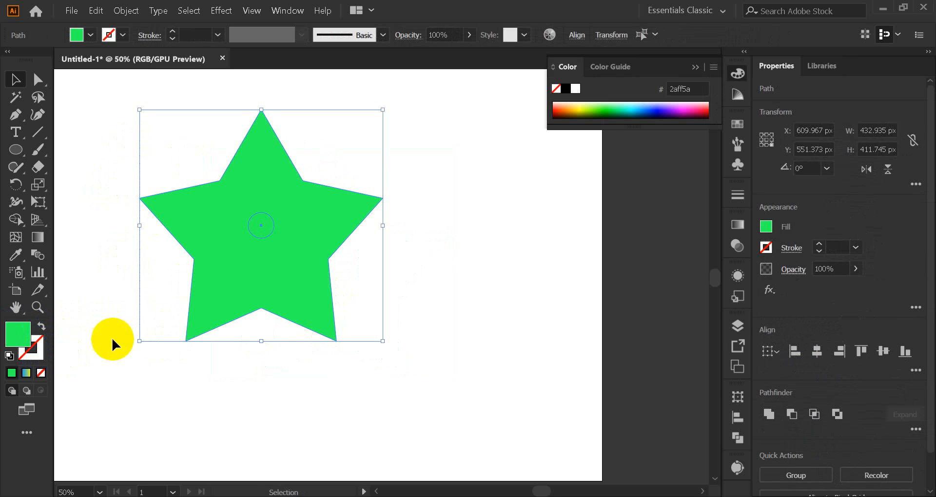
pyautogui.click(26, 372)
pyautogui.click(247, 211)
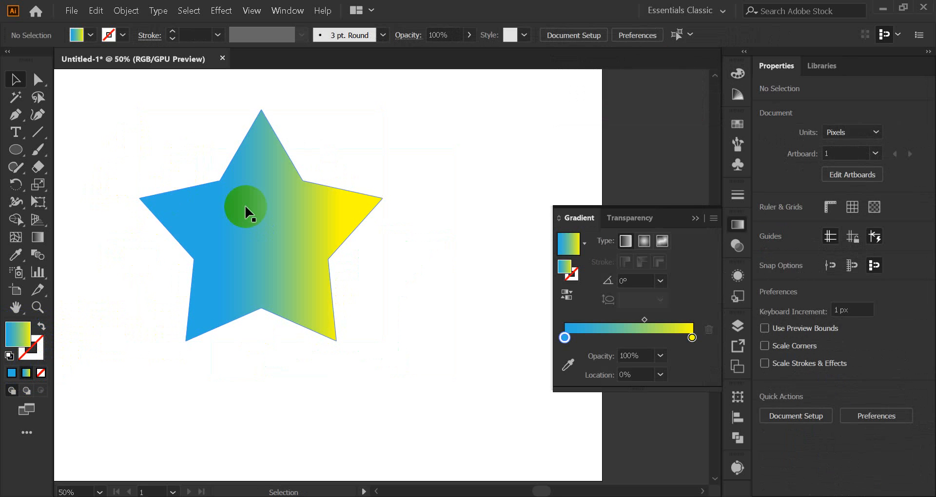
pyautogui.click(260, 227)
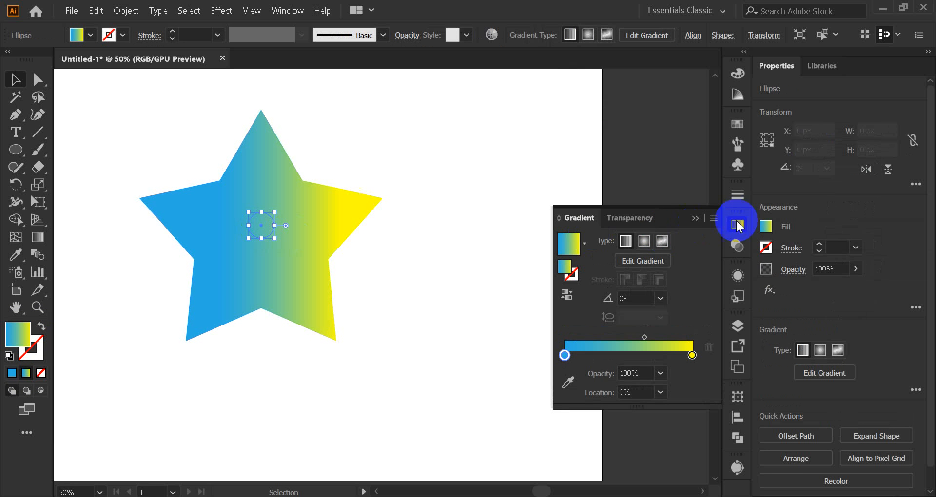
pyautogui.click(695, 218)
# Select the star and the circle and set the blend spacing to Smooth Color.
pyautogui.moveTo(167, 152); pyautogui.dragTo(370, 314)
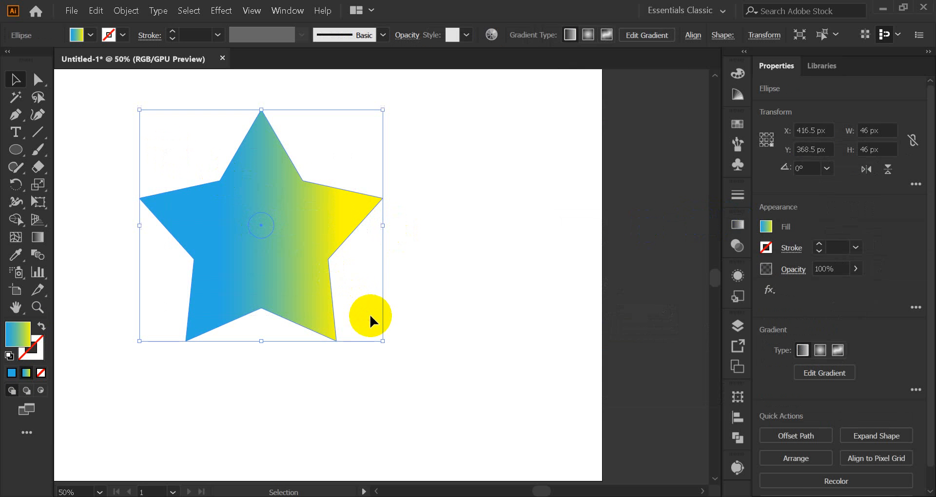
pyautogui.click(128, 11)
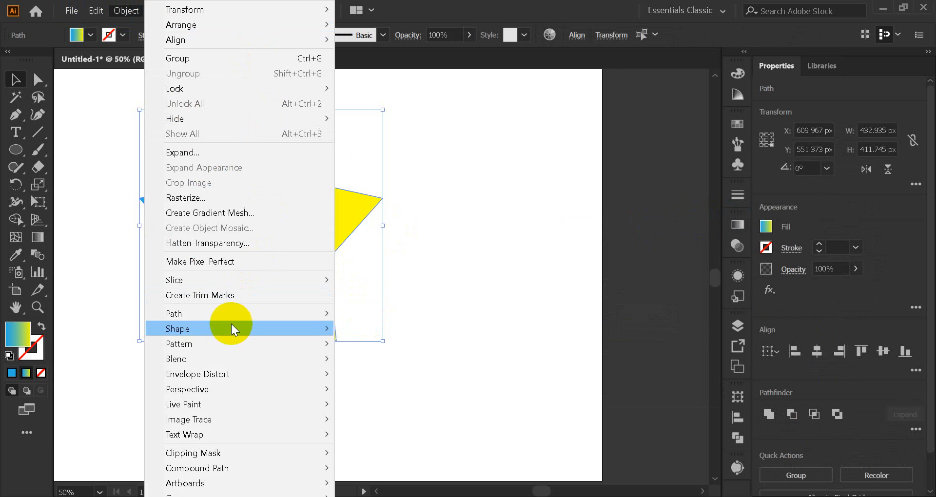
pyautogui.moveTo(250, 359)
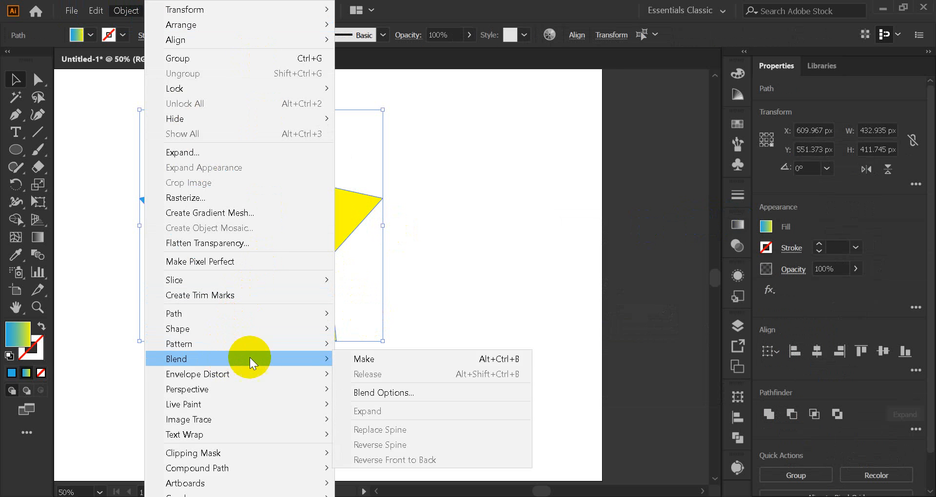
pyautogui.click(406, 392)
pyautogui.click(667, 133)
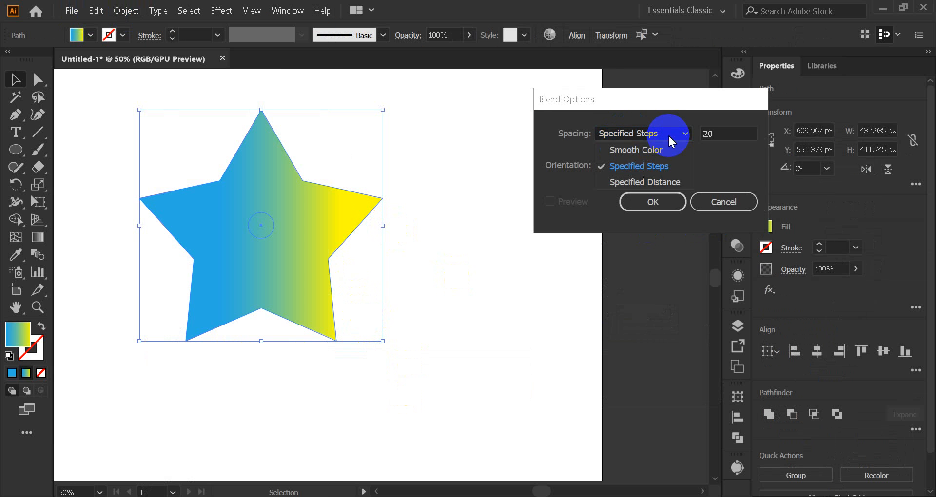
pyautogui.click(641, 149)
pyautogui.click(644, 205)
# Make a blend from the gradient-filled star and circle, and deselect it.
pyautogui.click(126, 11)
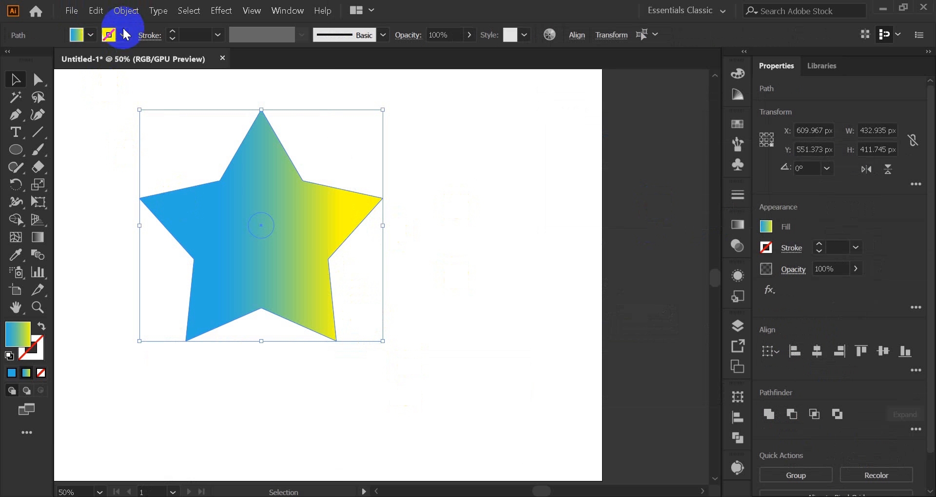
pyautogui.moveTo(309, 360)
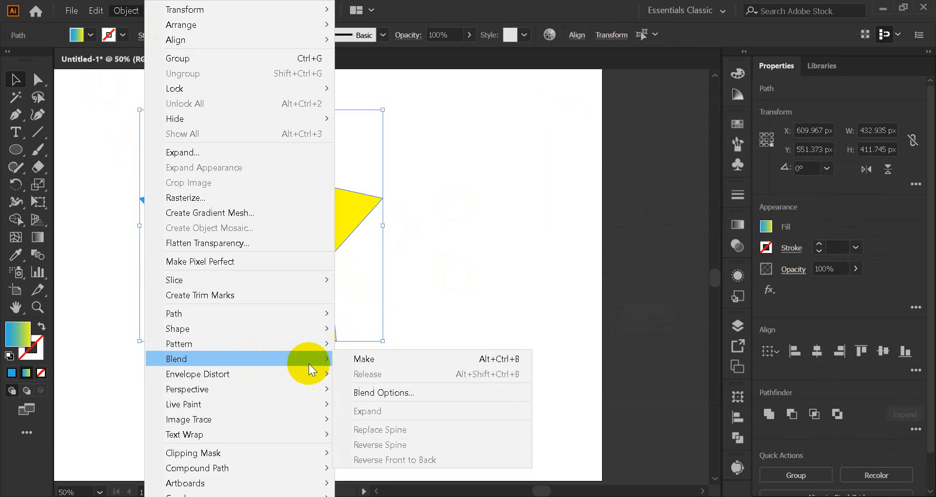
pyautogui.click(352, 359)
pyautogui.click(391, 313)
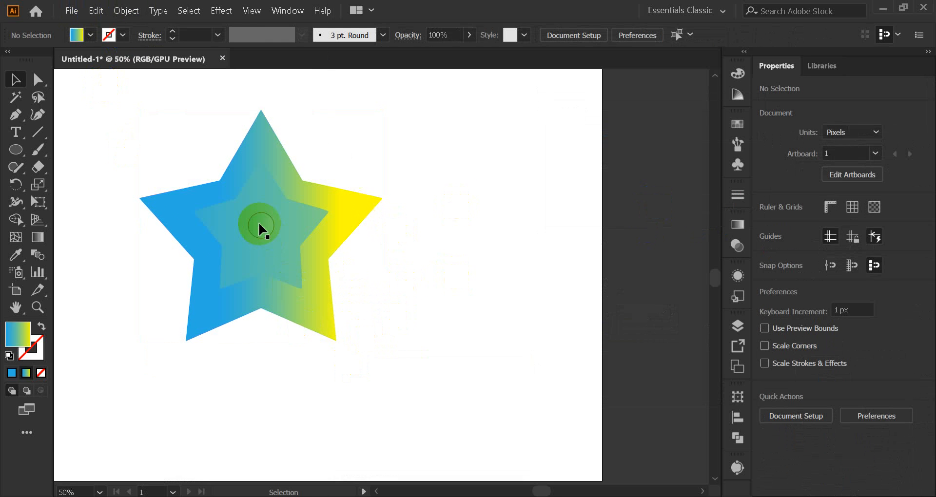
# Move the blended star around to the upper-left area of the artboard and undo the last move.
pyautogui.moveTo(262, 227); pyautogui.dragTo(399, 285)
pyautogui.click(266, 344)
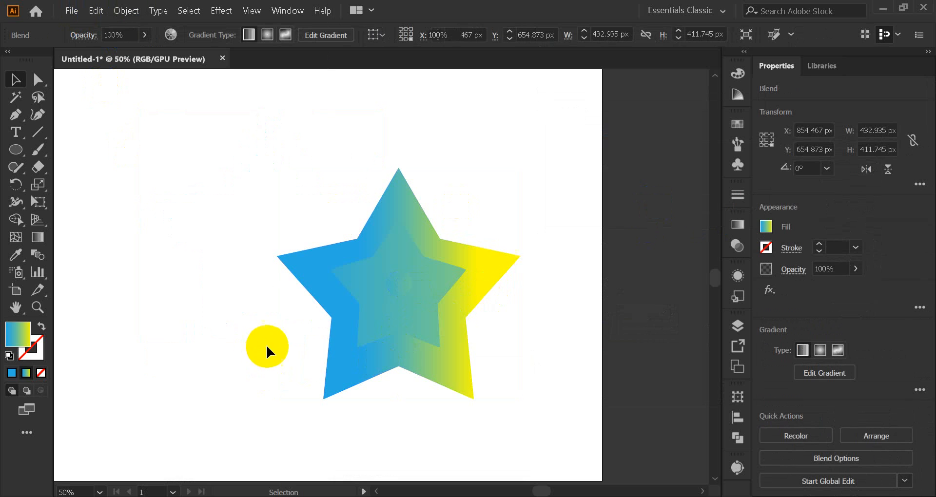
pyautogui.moveTo(388, 335); pyautogui.dragTo(186, 225)
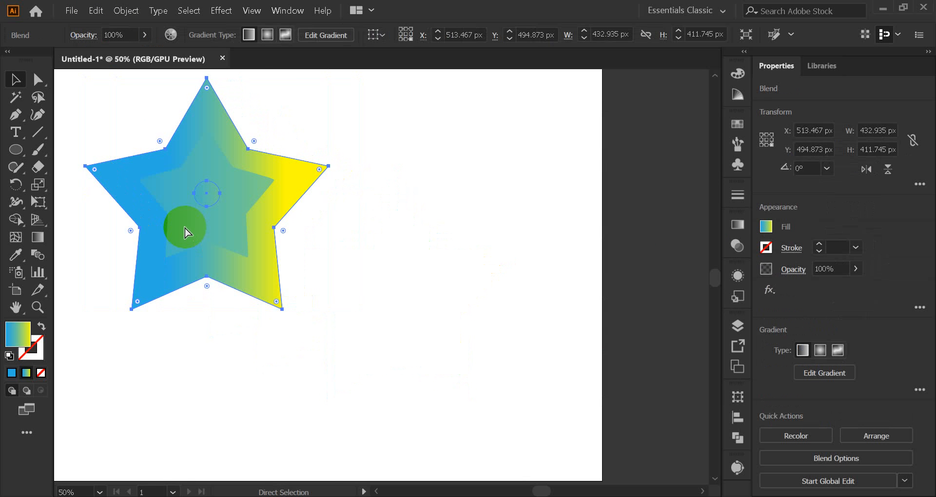
pyautogui.hotkey('ctrl', 'z')
# Preview the selected blend with its spacing set to Specified Distance at 4 px.
pyautogui.click(128, 10)
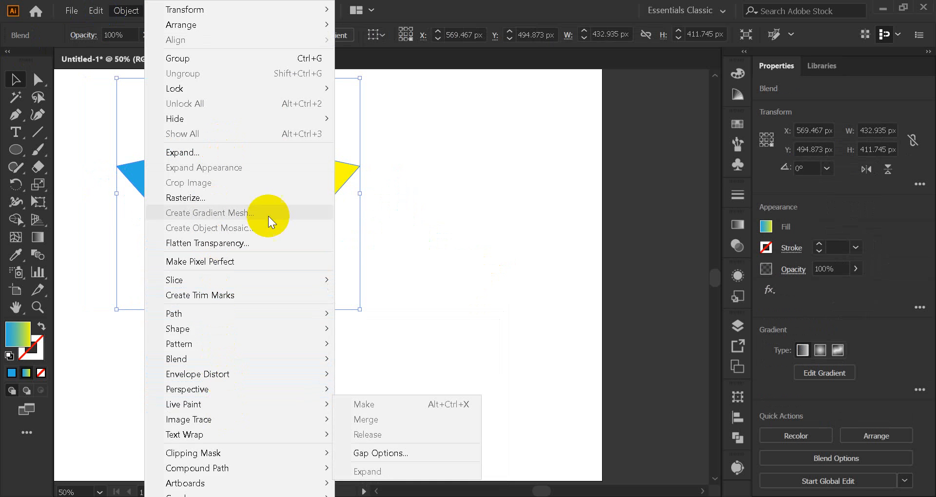
pyautogui.moveTo(217, 359)
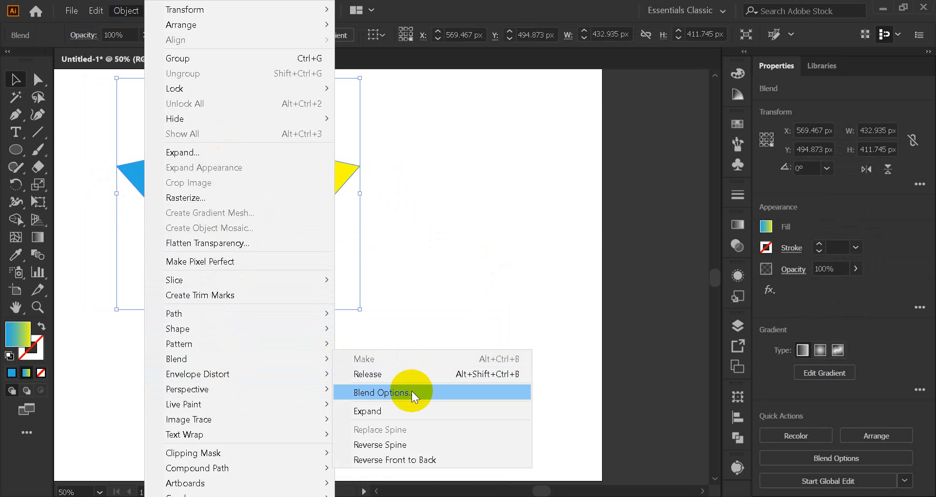
pyautogui.click(411, 391)
pyautogui.click(556, 201)
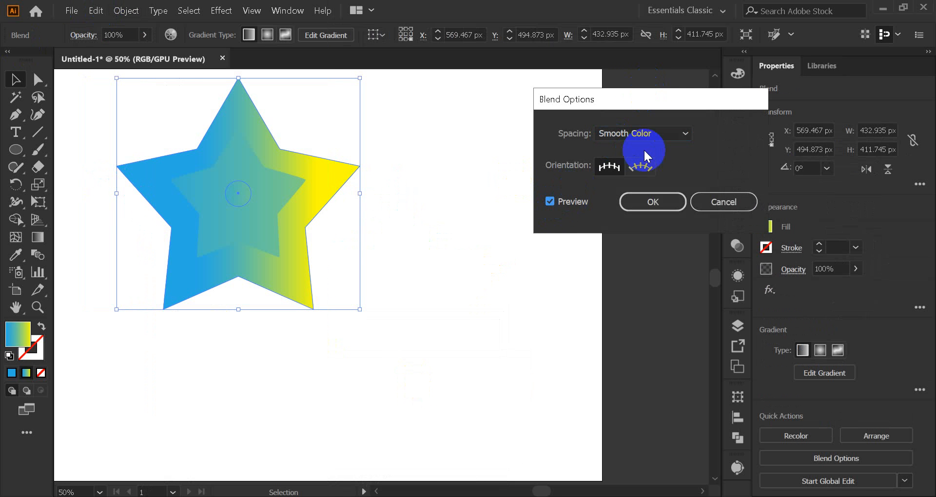
pyautogui.click(641, 133)
pyautogui.click(652, 183)
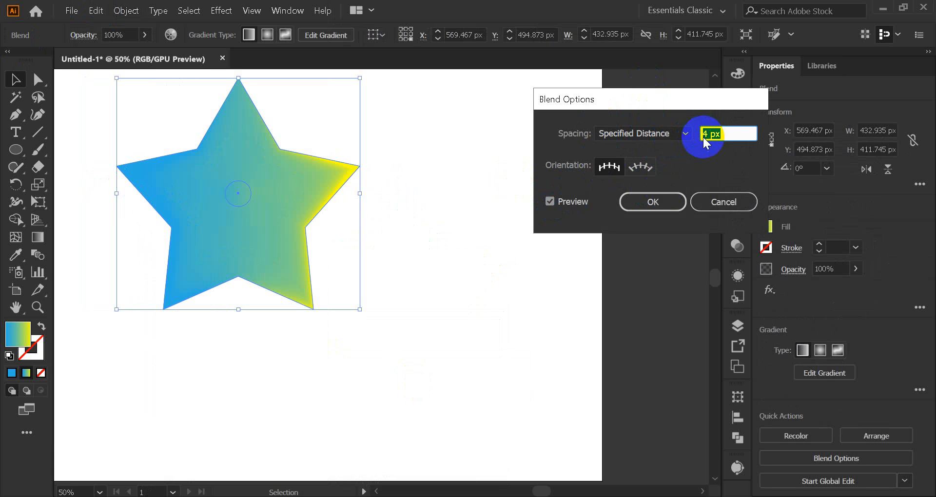
# Change the blend spacing to Specified Steps with 4 steps and refresh the preview.
pyautogui.click(650, 132)
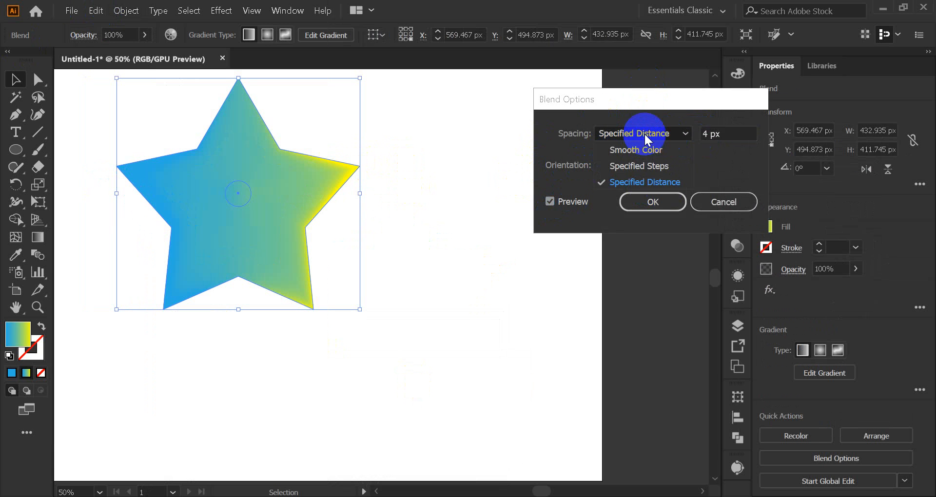
pyautogui.click(648, 166)
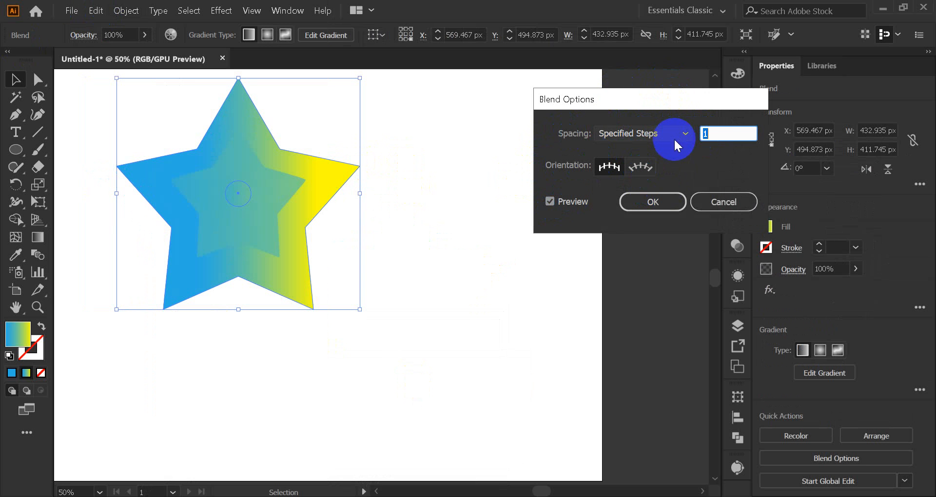
pyautogui.click(714, 135)
pyautogui.moveTo(716, 134); pyautogui.dragTo(698, 138)
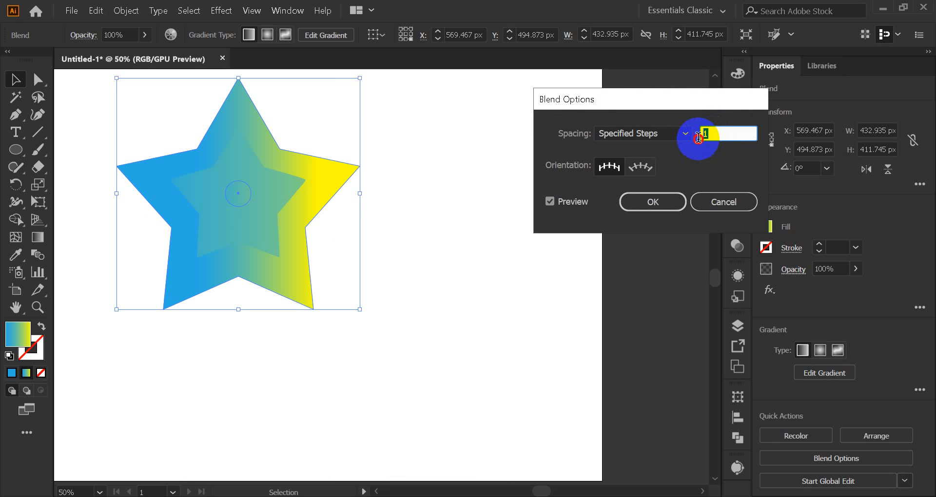
pyautogui.write('4')
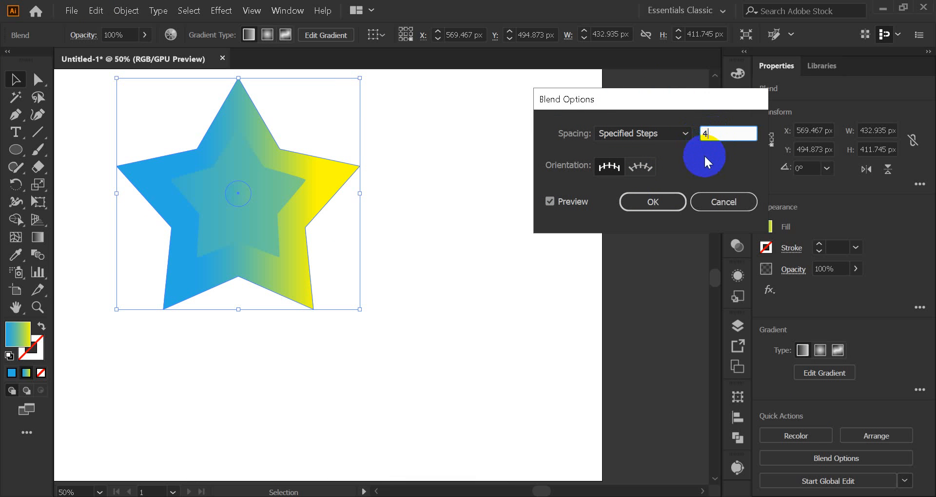
pyautogui.click(547, 201)
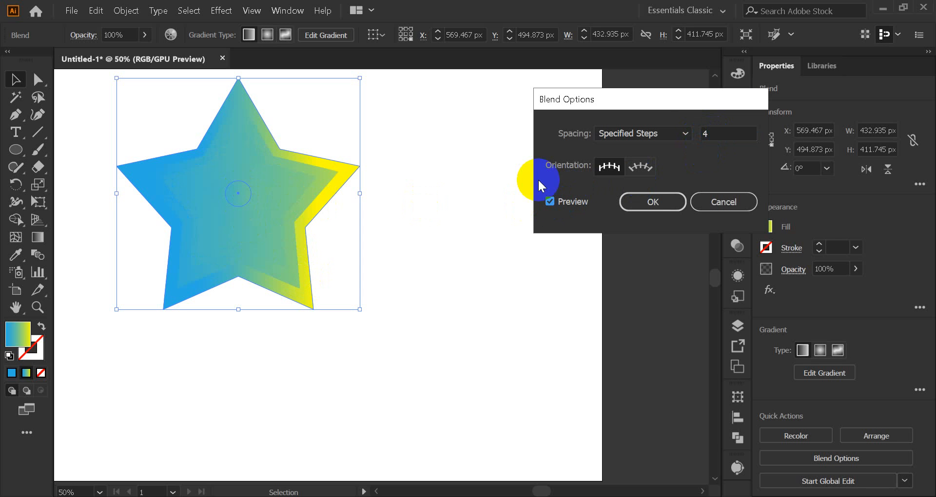
# Switch the blend spacing to Smooth Color and back to Specified Steps, clearing the step count and turning off the preview.
pyautogui.click(680, 133)
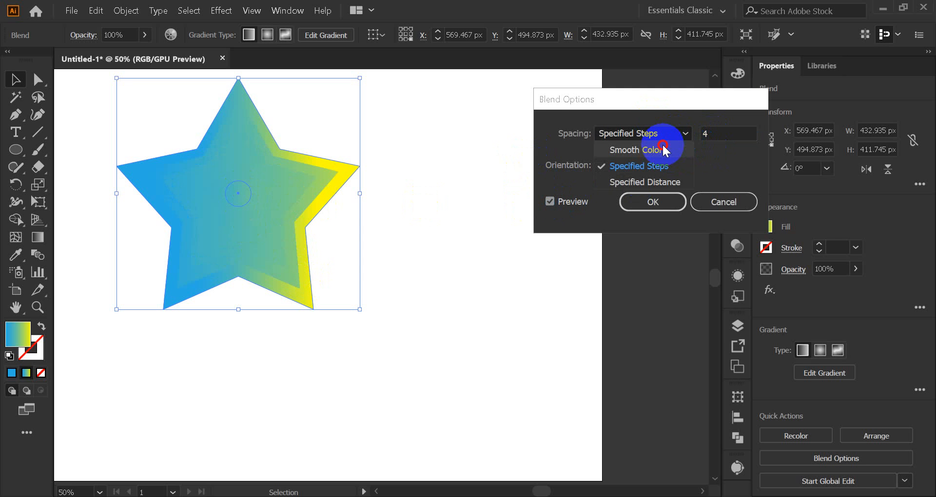
pyautogui.click(659, 148)
pyautogui.click(679, 134)
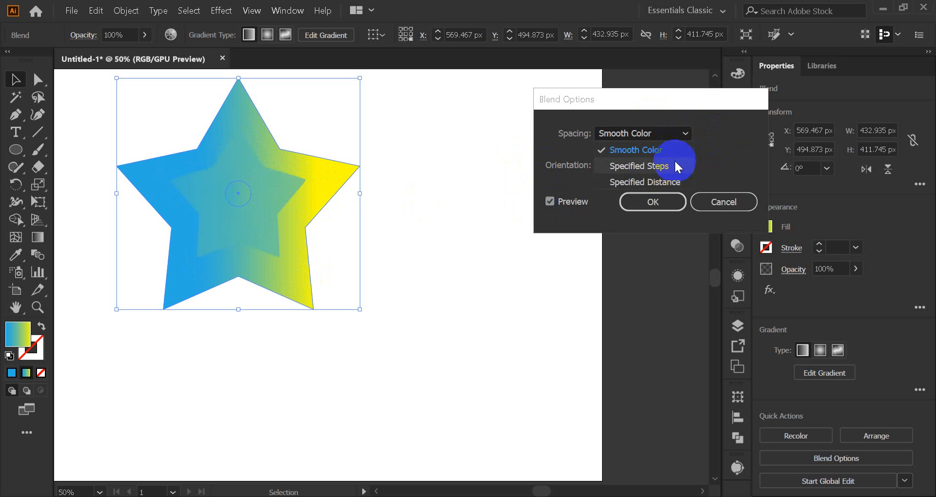
pyautogui.click(678, 164)
pyautogui.press('BackSpace')
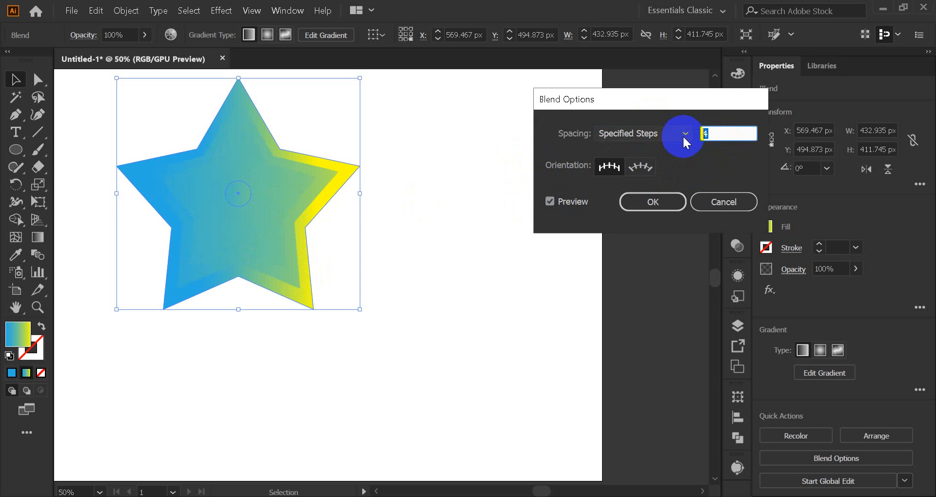
pyautogui.click(550, 201)
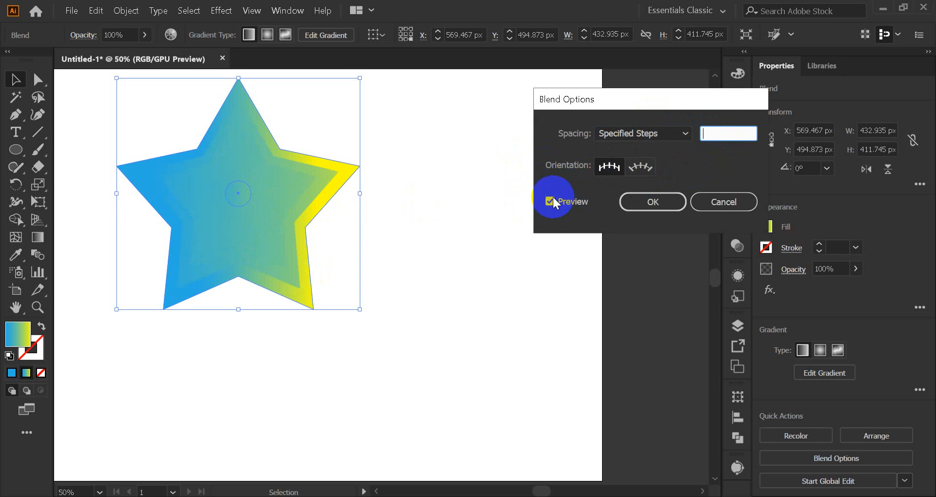
# Set the blend spacing back to Smooth Color and apply the blend options.
pyautogui.click(676, 132)
pyautogui.click(659, 149)
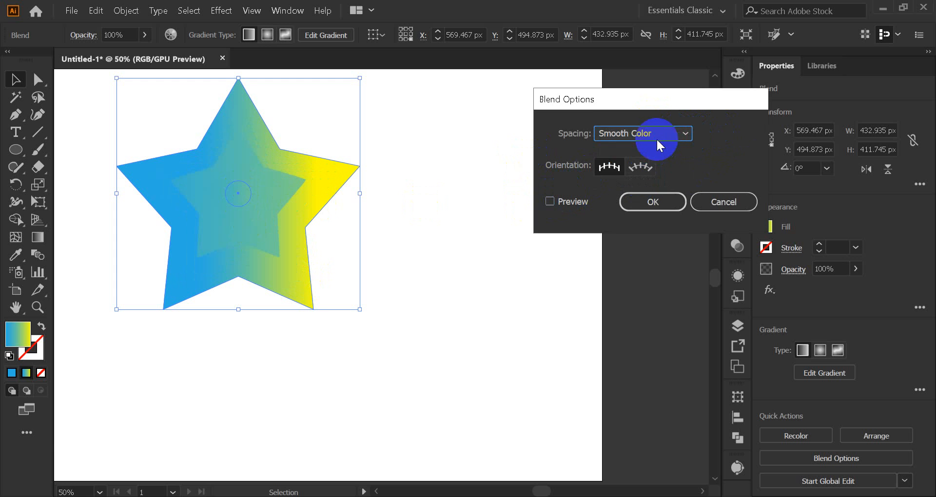
pyautogui.click(656, 138)
pyautogui.click(661, 200)
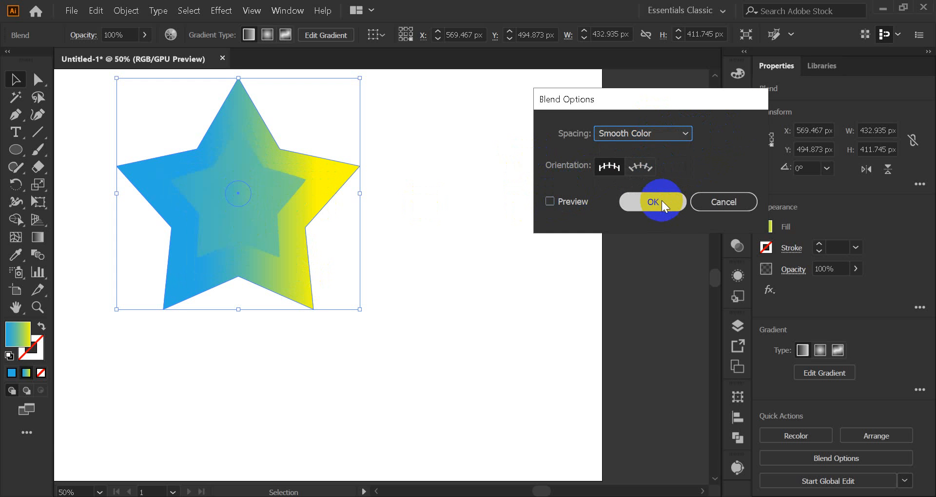
# Delete the blended star from the artboard.
pyautogui.click(420, 259)
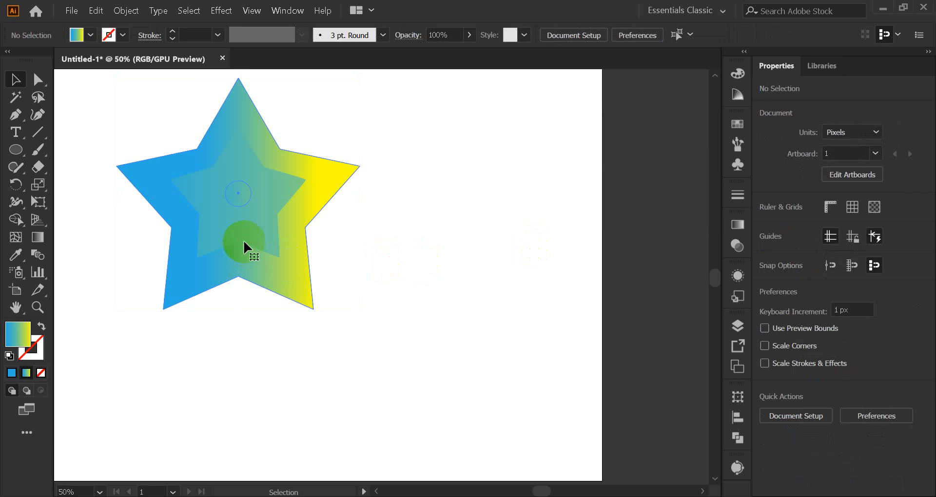
pyautogui.click(243, 240)
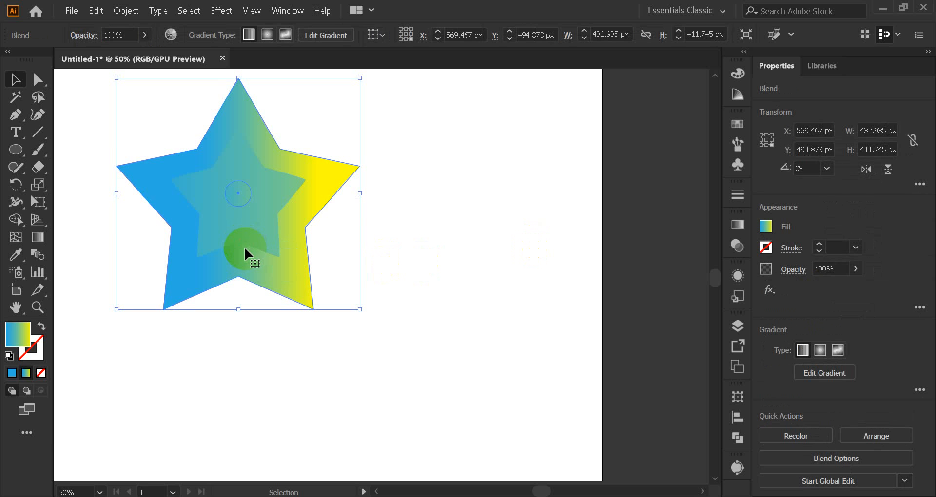
pyautogui.press('Delete')
# Create a gradient-filled circle about 114 px wide with a larger one to its right, and shift the pair toward the artboard's middle.
pyautogui.click(17, 150)
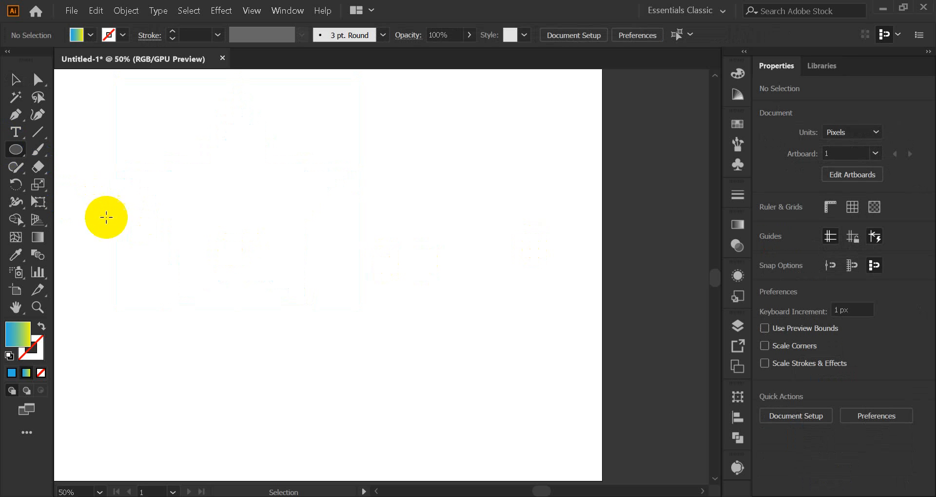
pyautogui.moveTo(129, 228)
pyautogui.mouseDown()
pyautogui.moveTo(152, 262)
pyautogui.moveTo(336, 249)
pyautogui.moveTo(364, 261)
pyautogui.mouseUp()
pyautogui.click(14, 80)
pyautogui.moveTo(388, 312); pyautogui.dragTo(389, 313)
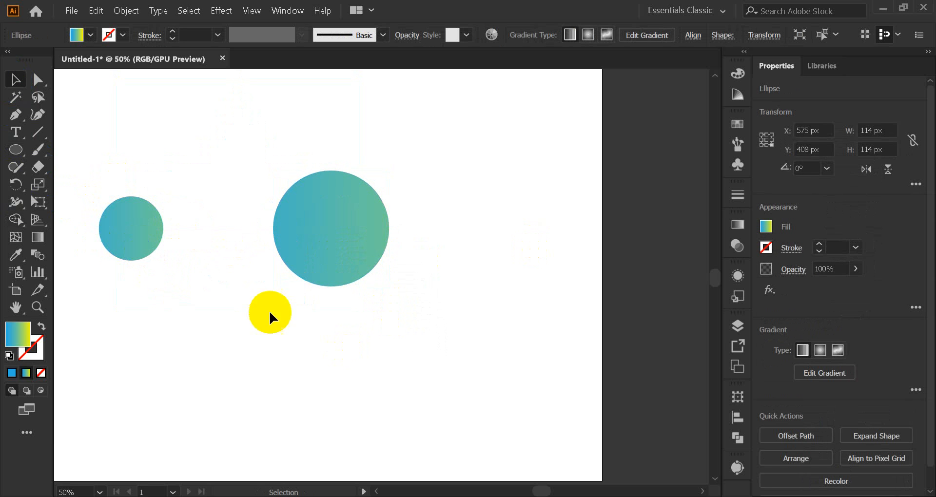
pyautogui.moveTo(103, 152); pyautogui.dragTo(377, 275)
pyautogui.click(236, 268)
pyautogui.click(217, 242)
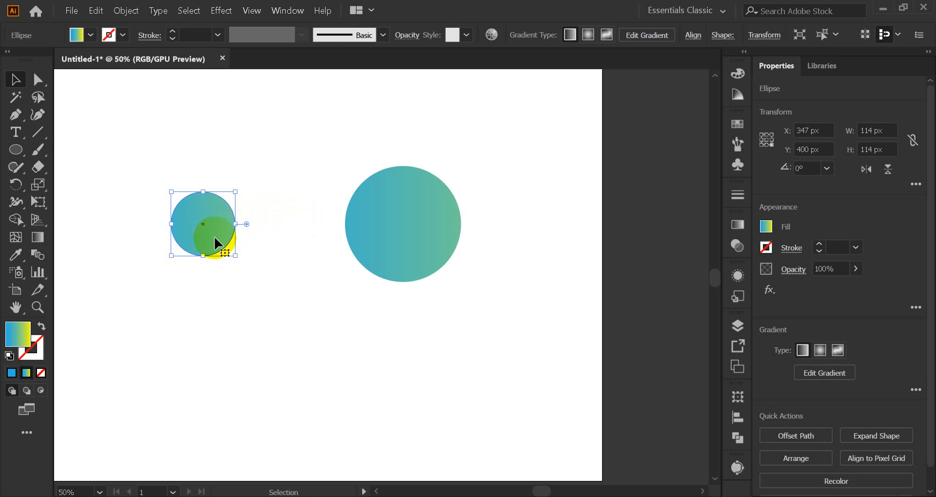
pyautogui.click(428, 233)
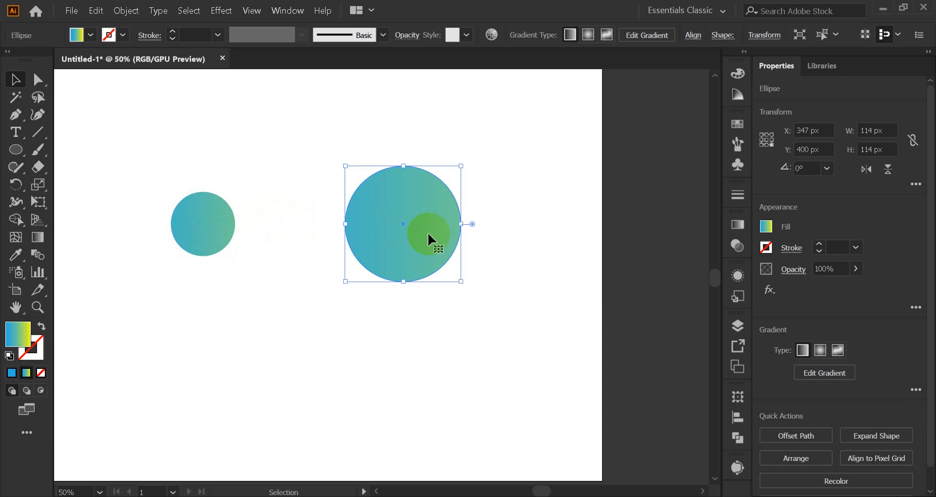
pyautogui.click(277, 230)
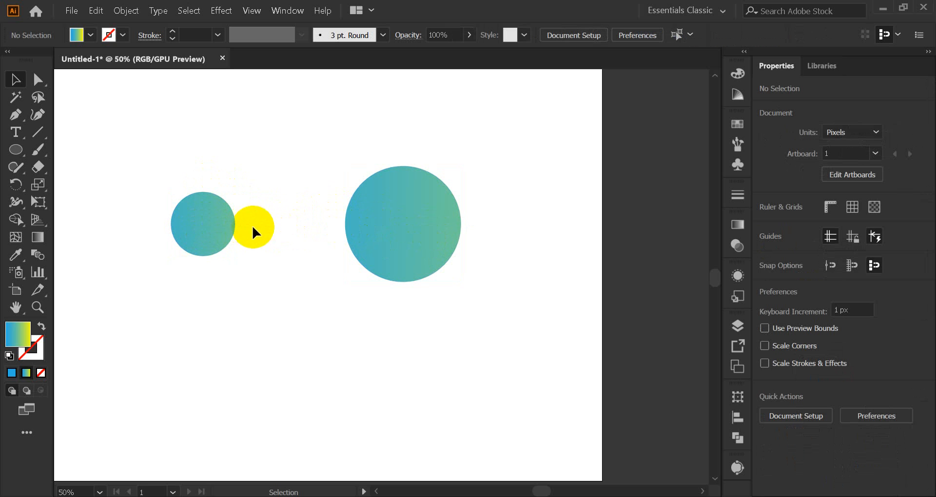
pyautogui.click(416, 228)
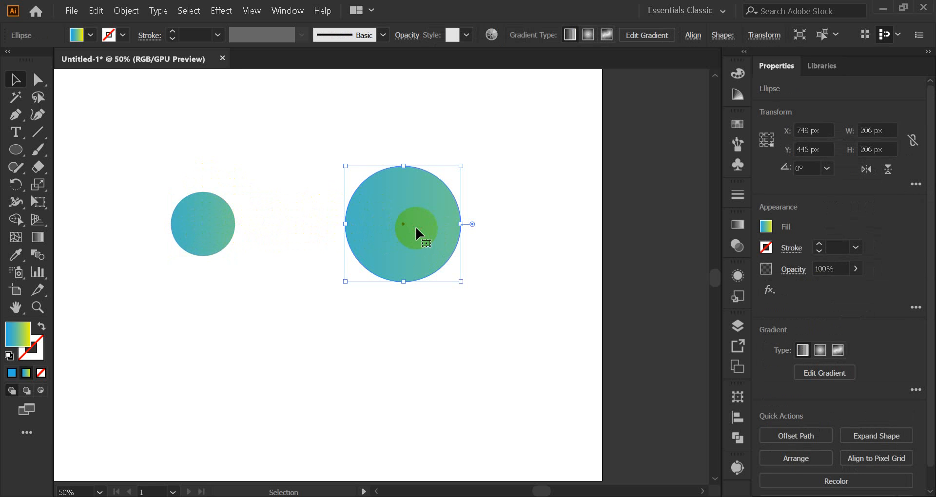
pyautogui.click(262, 149)
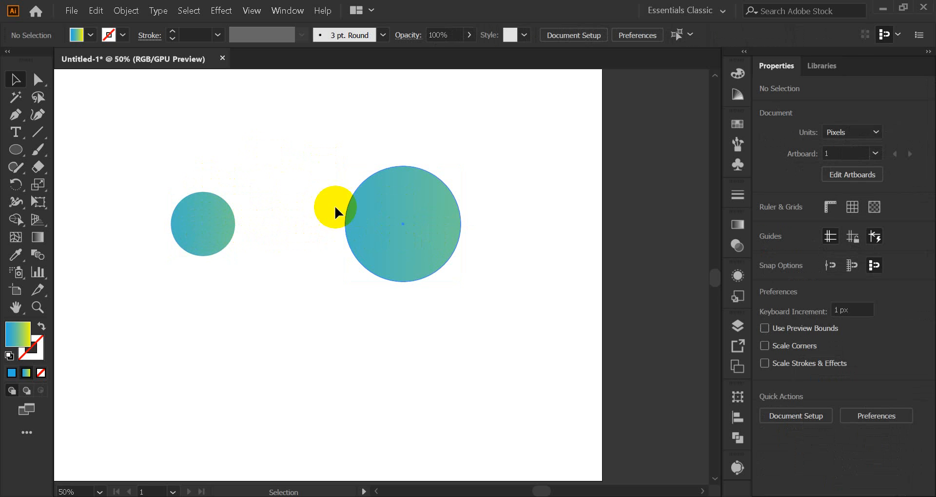
pyautogui.click(192, 229)
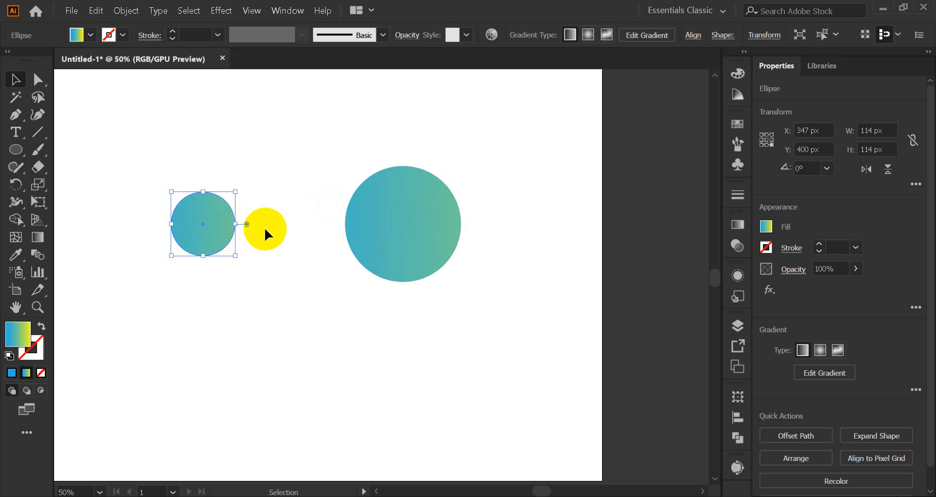
pyautogui.click(427, 224)
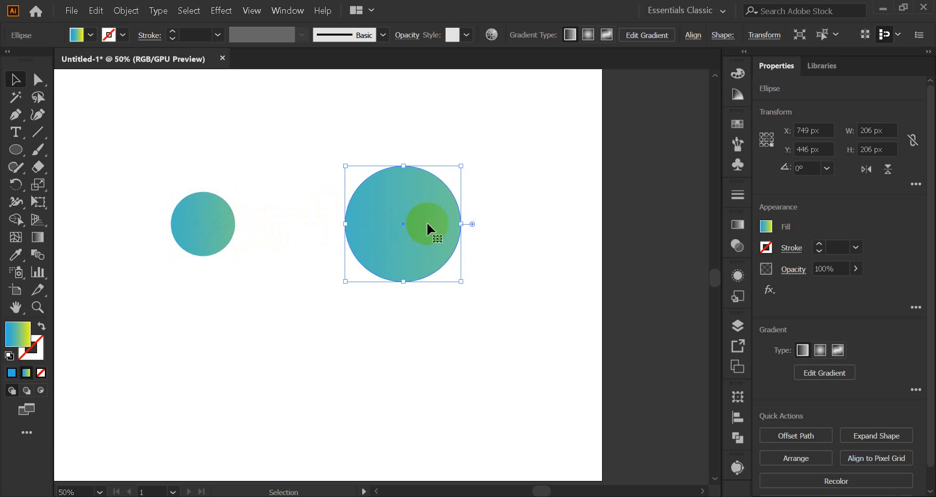
pyautogui.click(217, 230)
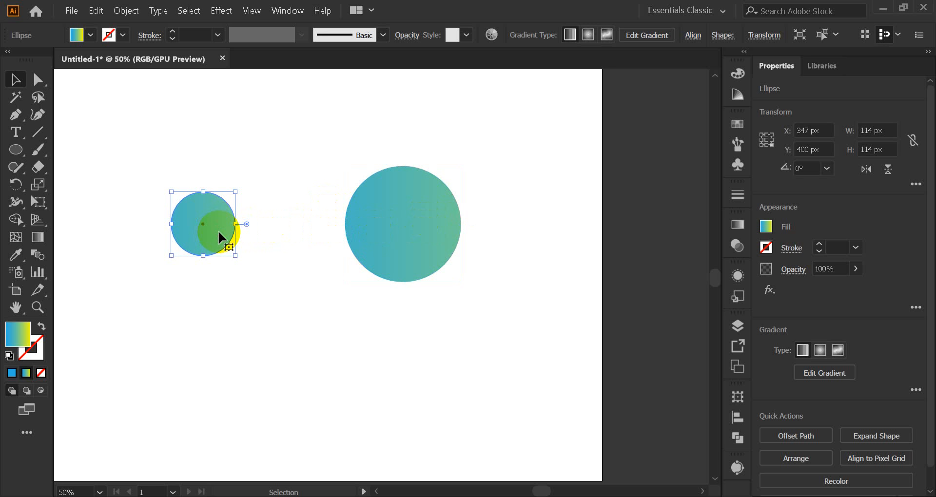
pyautogui.click(273, 181)
# Arrange four equal gradient circles about 114 px wide at the corners of a rectangle about 496 by 478 px, and select them all.
pyautogui.moveTo(427, 224); pyautogui.dragTo(154, 373)
pyautogui.moveTo(89, 138); pyautogui.dragTo(196, 410)
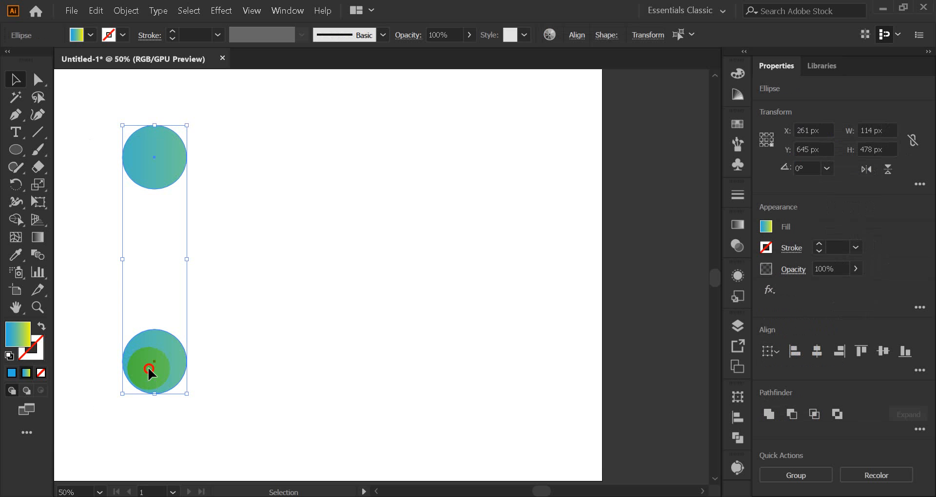
pyautogui.moveTo(150, 371); pyautogui.dragTo(363, 387)
pyautogui.click(235, 298)
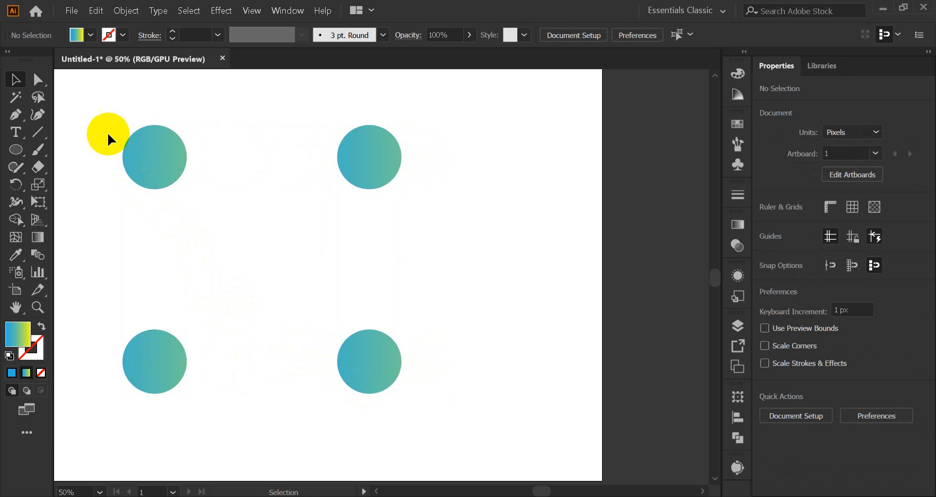
pyautogui.moveTo(130, 133); pyautogui.dragTo(476, 405)
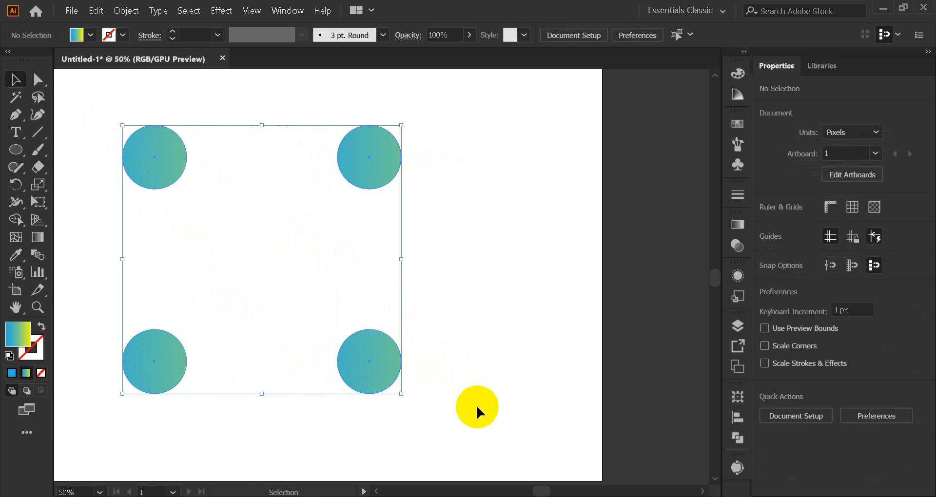
# Switch to the Google Meet browser window and minimize it to return to the Illustrator artwork.
pyautogui.click(387, 446)
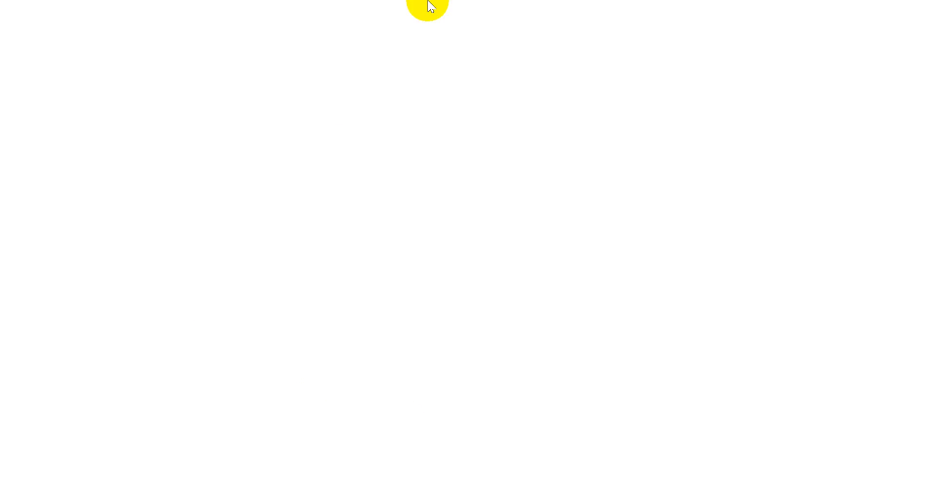
pyautogui.click(555, 12)
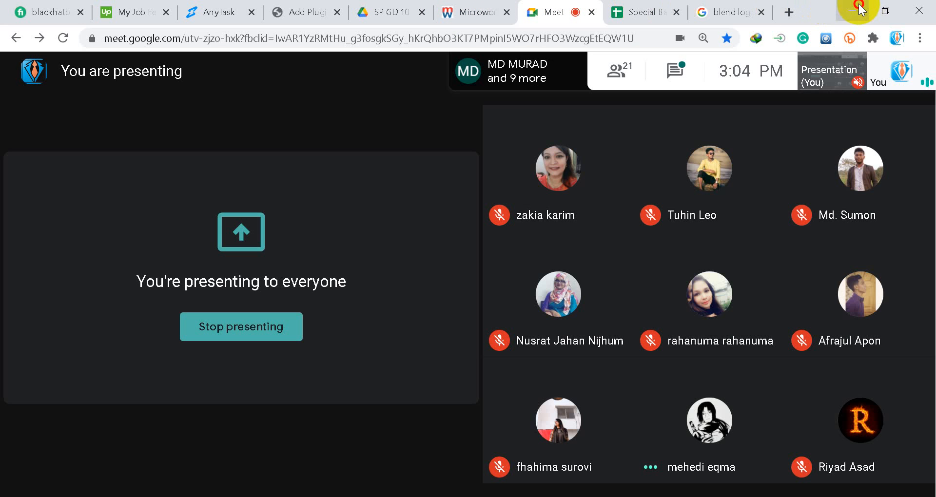
pyautogui.click(858, 8)
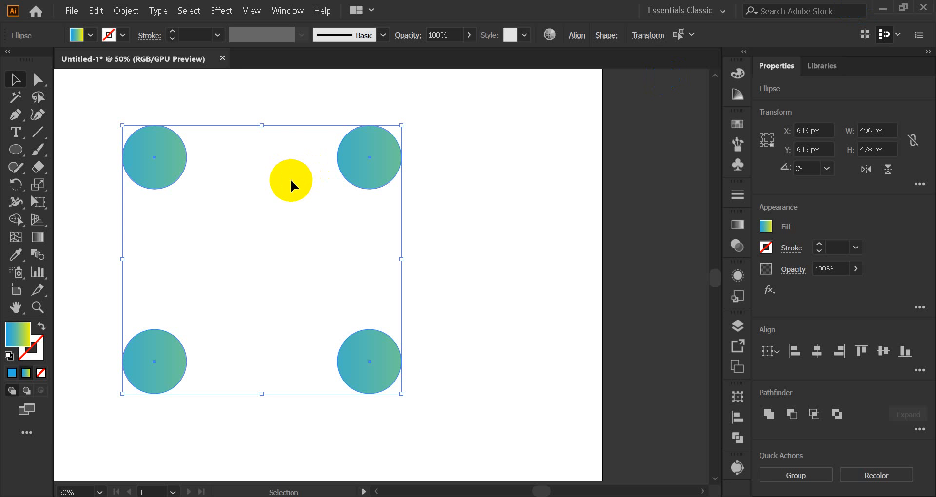
# Set the blend options to Specified Steps spacing, enter the step count and apply them.
pyautogui.press('space')
pyautogui.moveTo(268, 261); pyautogui.dragTo(317, 260)
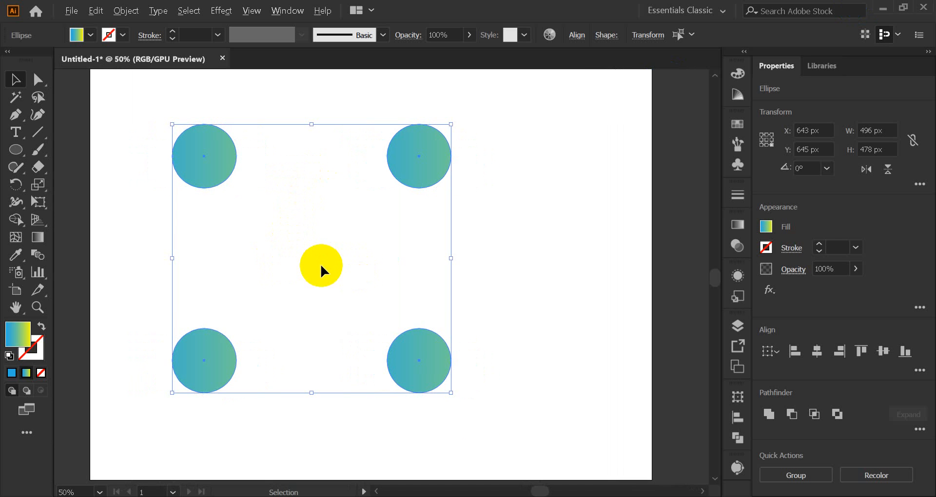
pyautogui.hotkey('ctrl', '=')
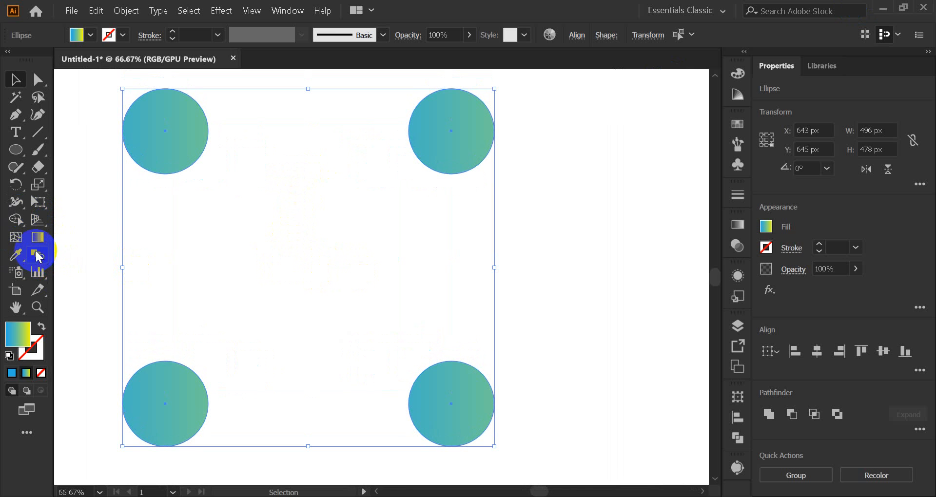
pyautogui.click(125, 11)
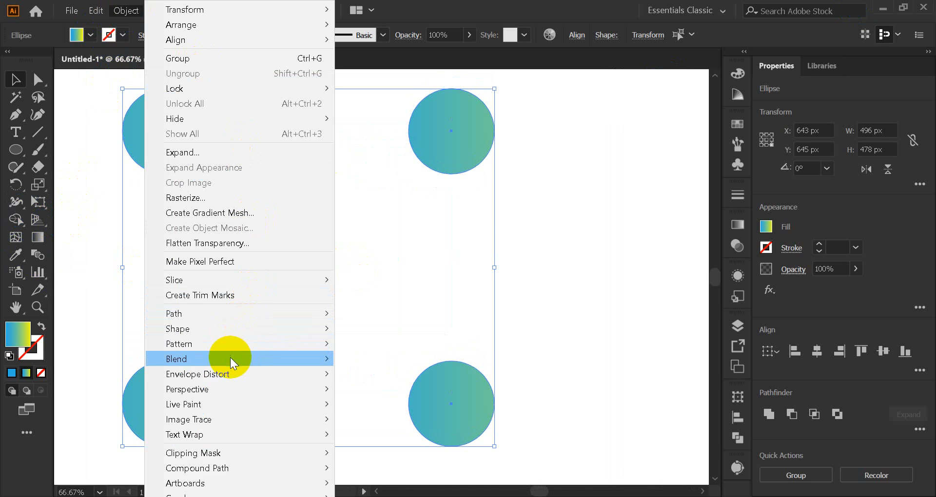
pyautogui.moveTo(230, 358)
pyautogui.click(421, 393)
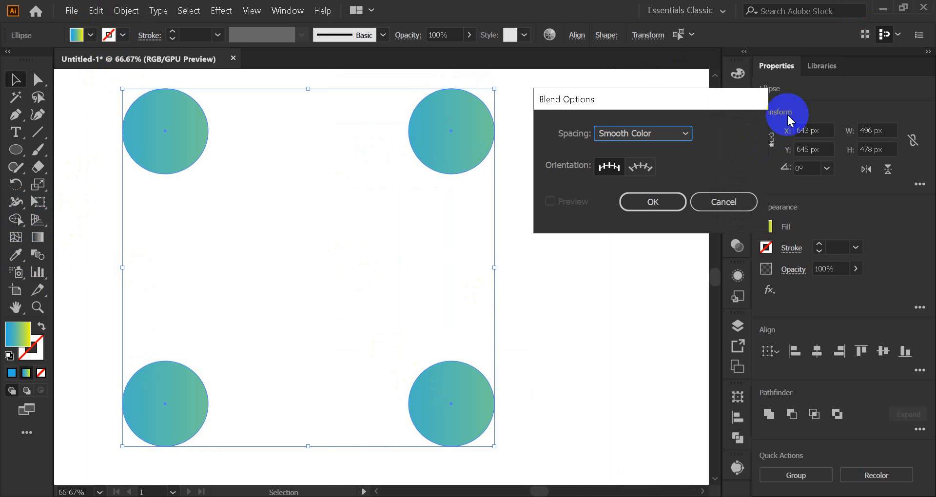
pyautogui.click(661, 133)
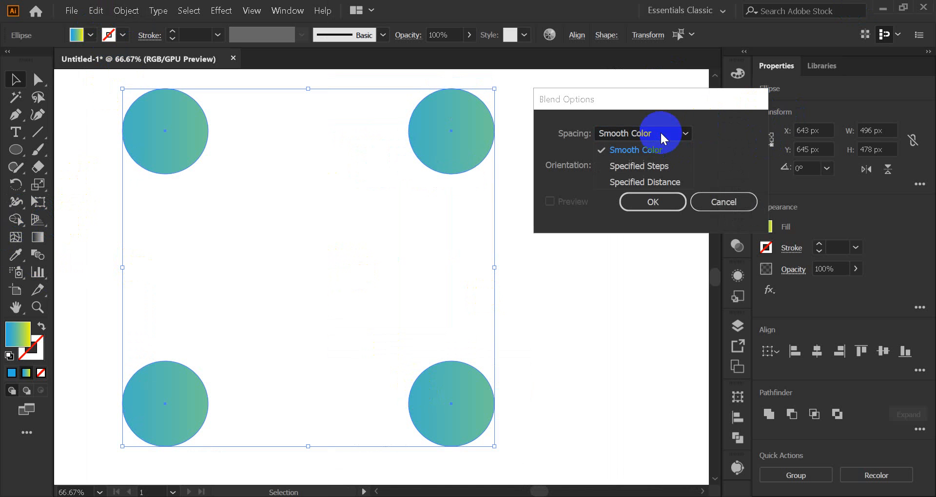
pyautogui.click(651, 166)
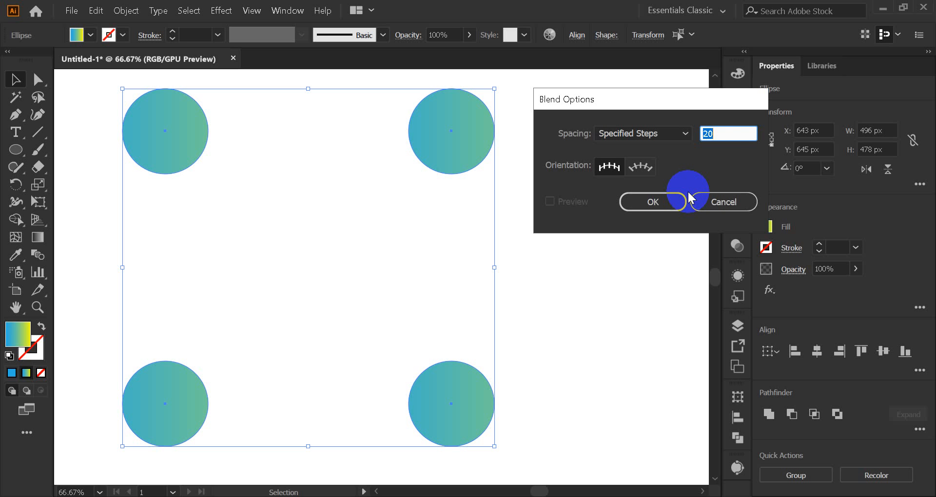
pyautogui.click(723, 133)
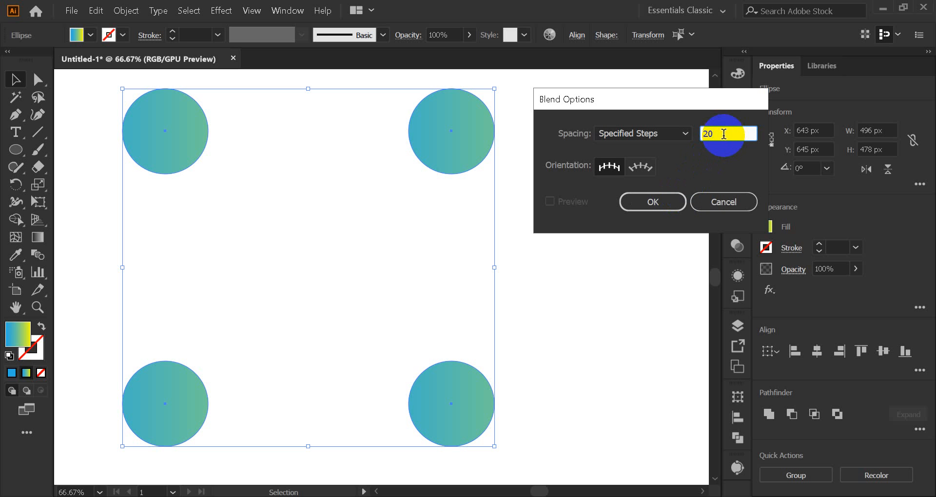
pyautogui.click(652, 202)
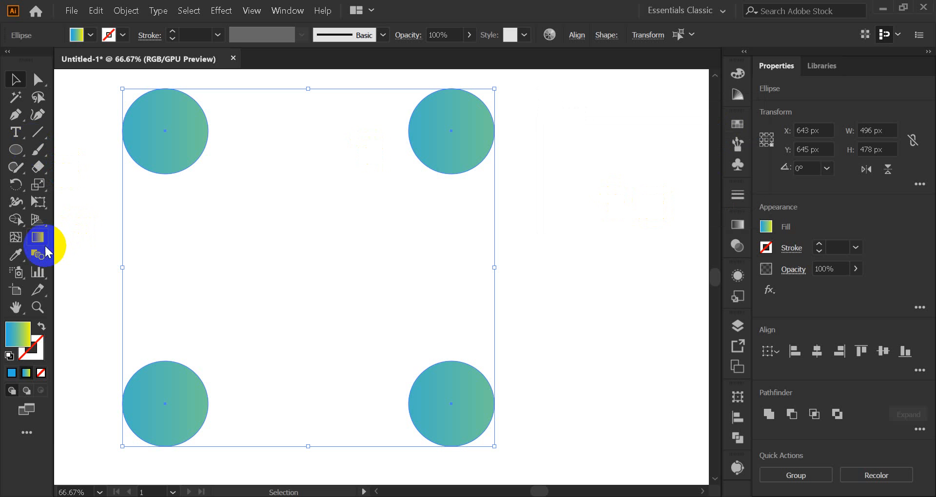
# Blend the four circles into a letter N, from lower-left to upper-left, lower-right and upper-right, and deselect it.
pyautogui.click(36, 255)
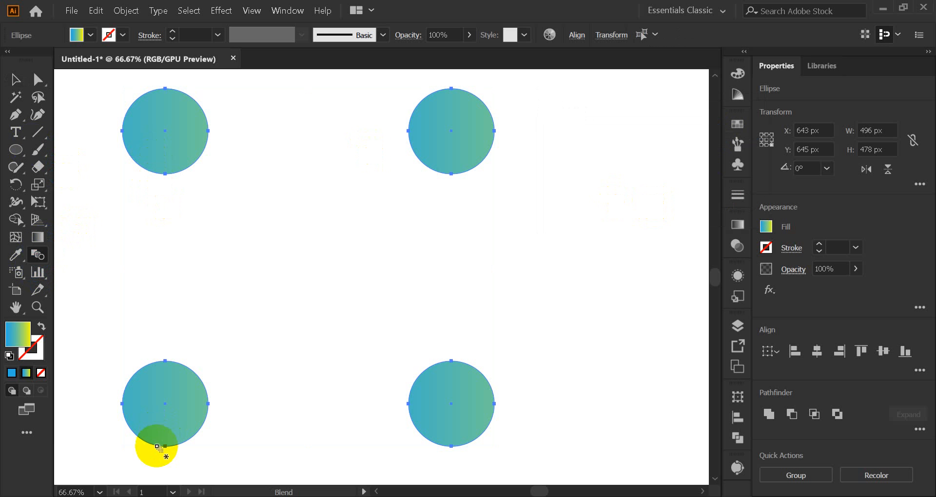
pyautogui.click(167, 404)
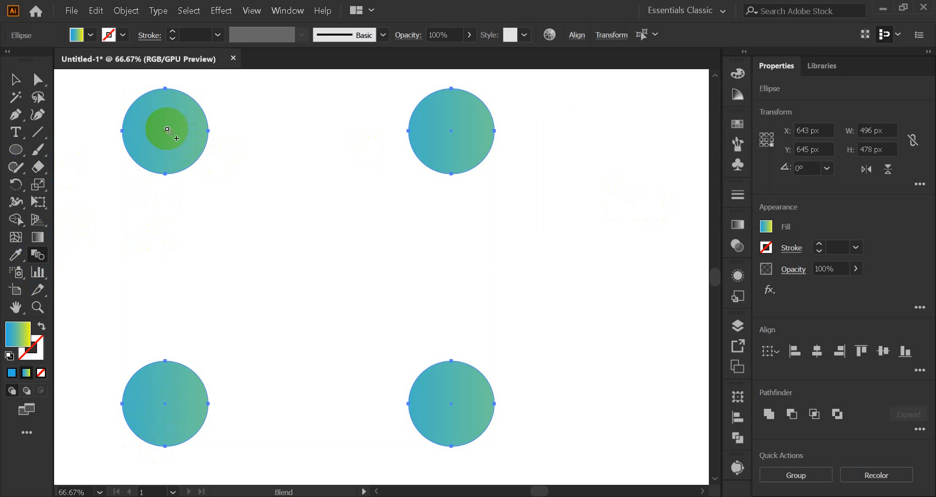
pyautogui.click(165, 130)
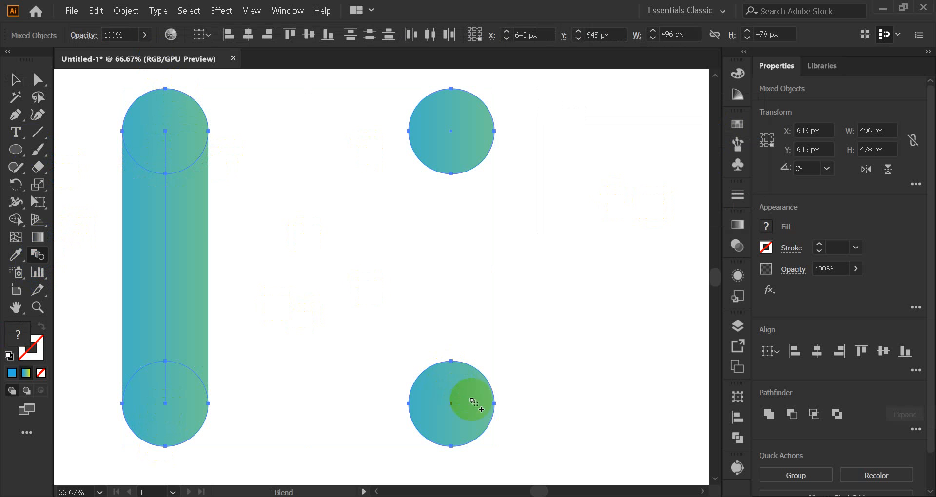
pyautogui.click(452, 406)
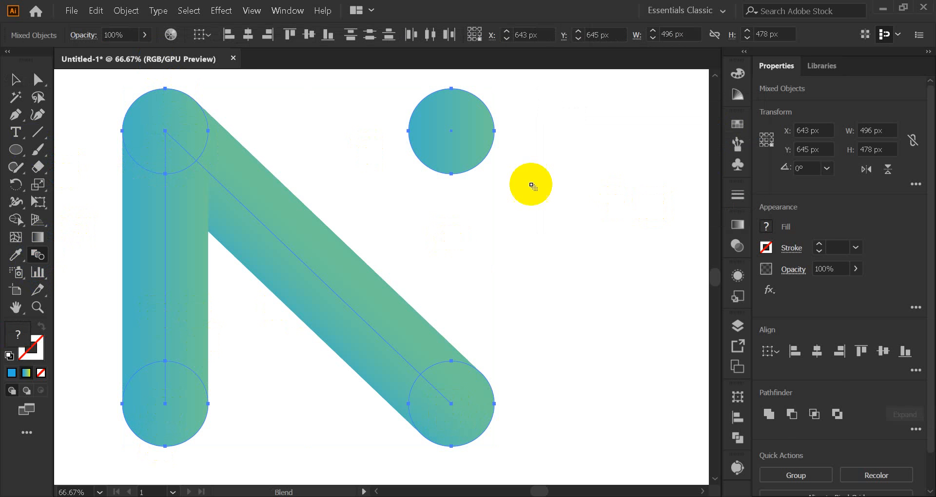
pyautogui.click(456, 138)
pyautogui.click(14, 80)
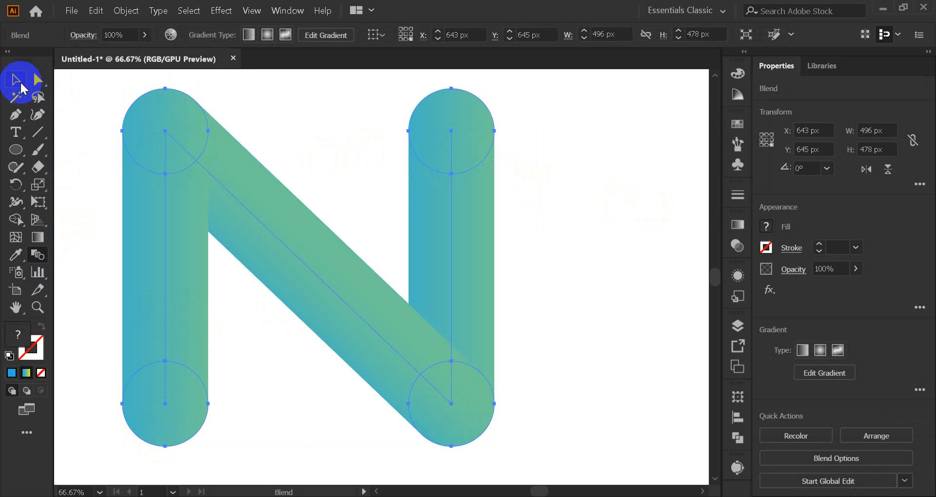
pyautogui.click(577, 234)
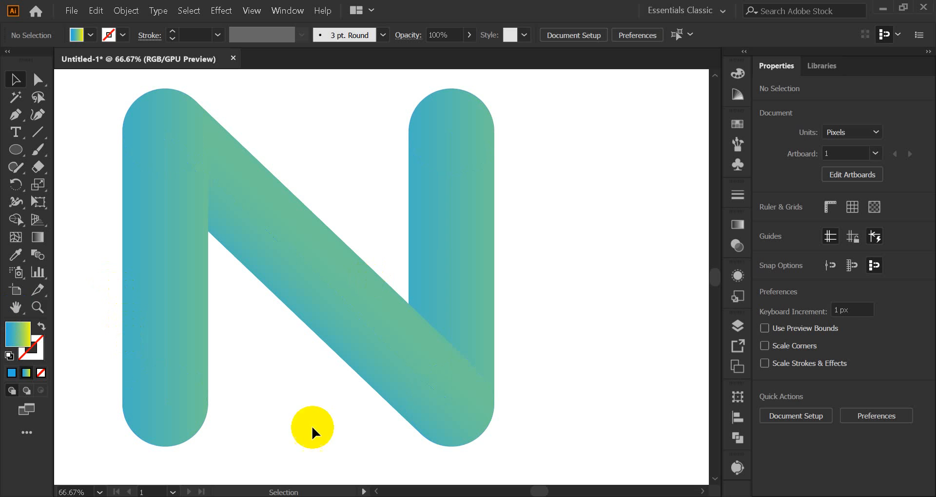
# Apply the blue-to-yellow gradient to the stroke of the blended N and deselect it.
pyautogui.click(188, 352)
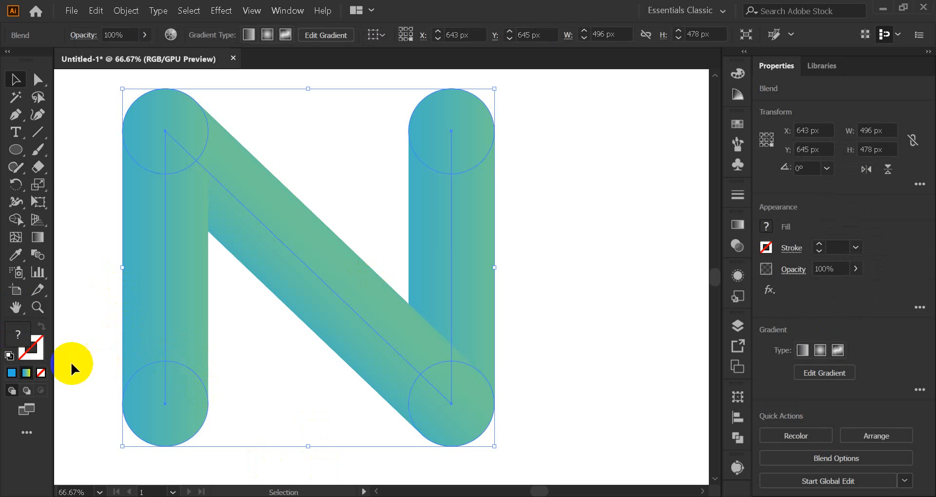
pyautogui.click(25, 375)
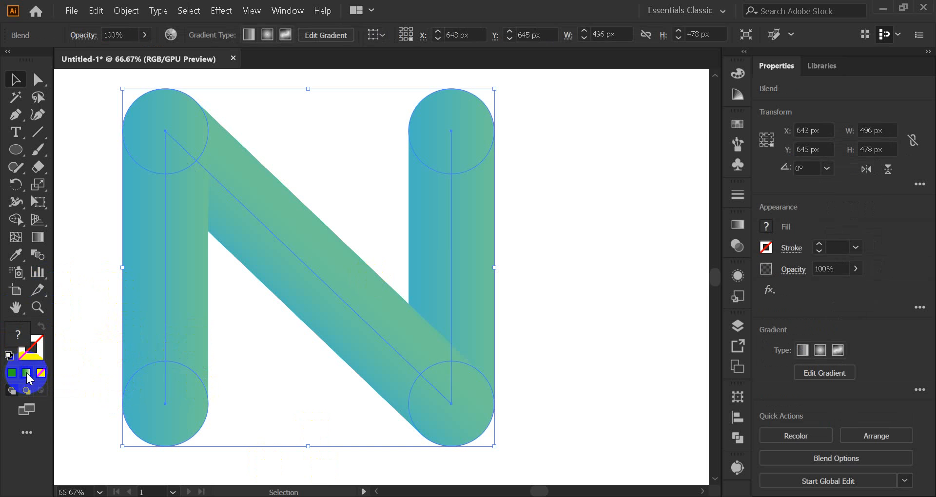
pyautogui.click(26, 374)
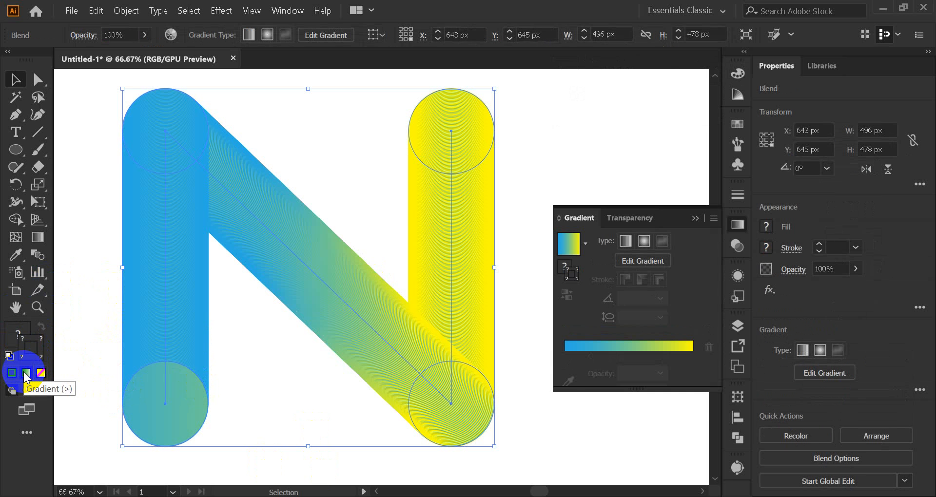
pyautogui.click(687, 221)
pyautogui.click(227, 384)
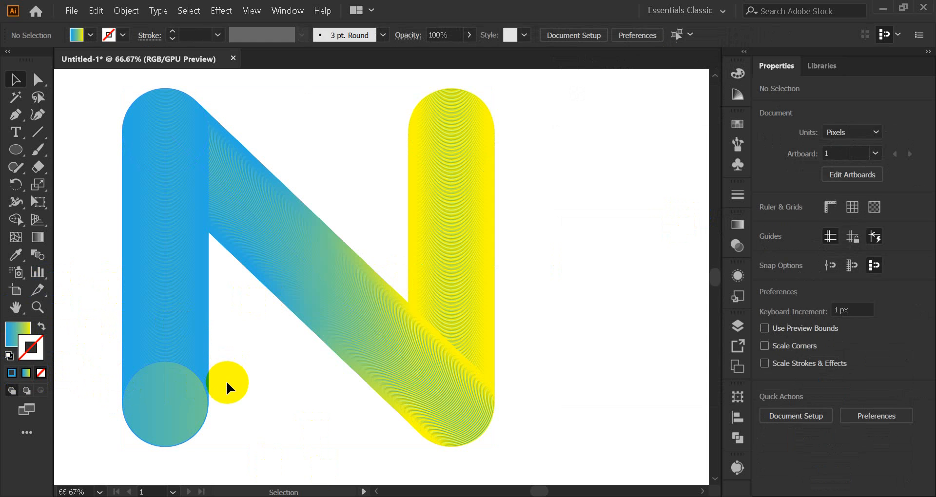
# Examine the gradient stroke lines on the blended N up close, then as a whole letter.
pyautogui.click(181, 349)
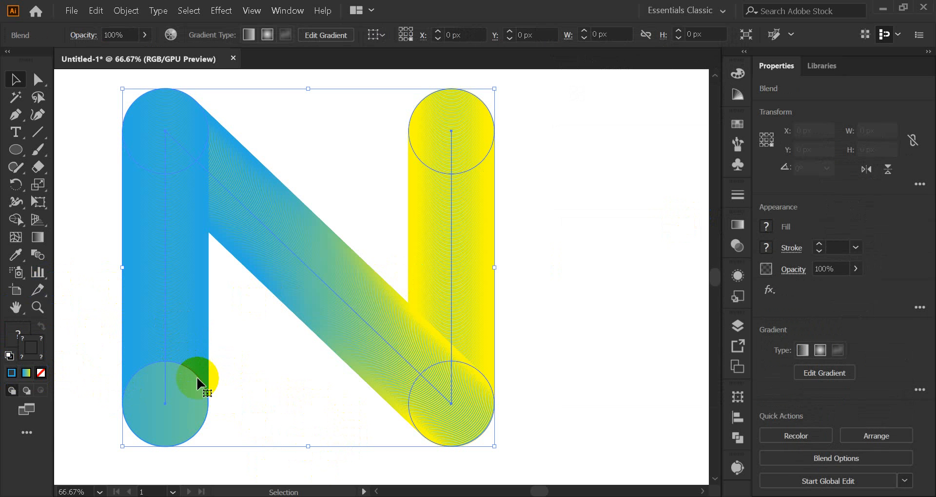
pyautogui.click(280, 409)
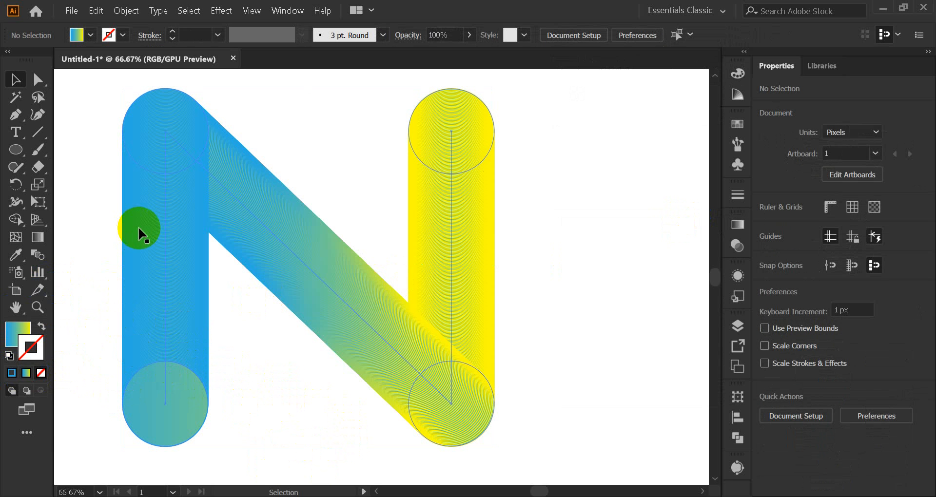
pyautogui.scroll(5, 476, 434)
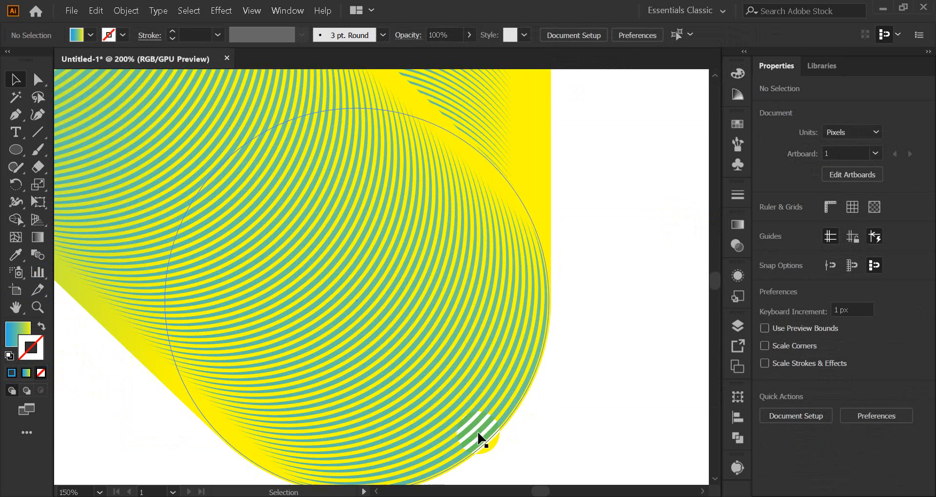
pyautogui.scroll(-5, 278, 217)
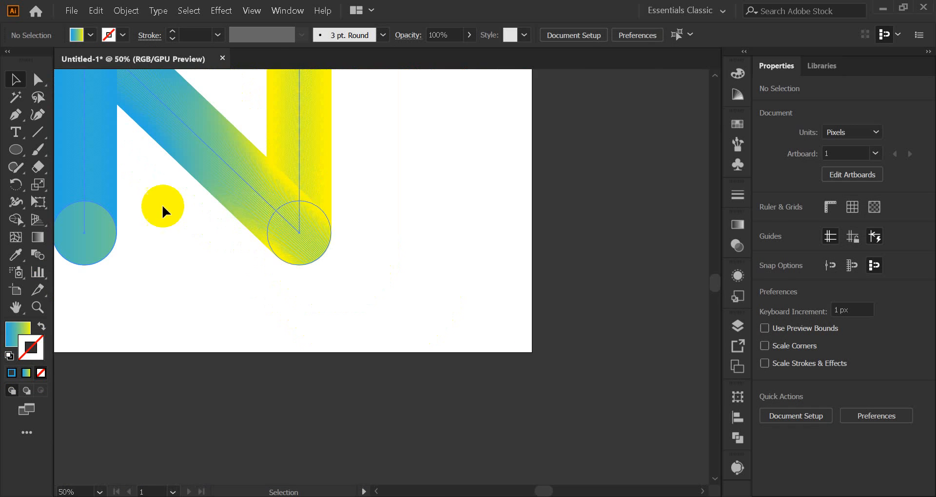
pyautogui.moveTo(163, 207); pyautogui.dragTo(352, 358)
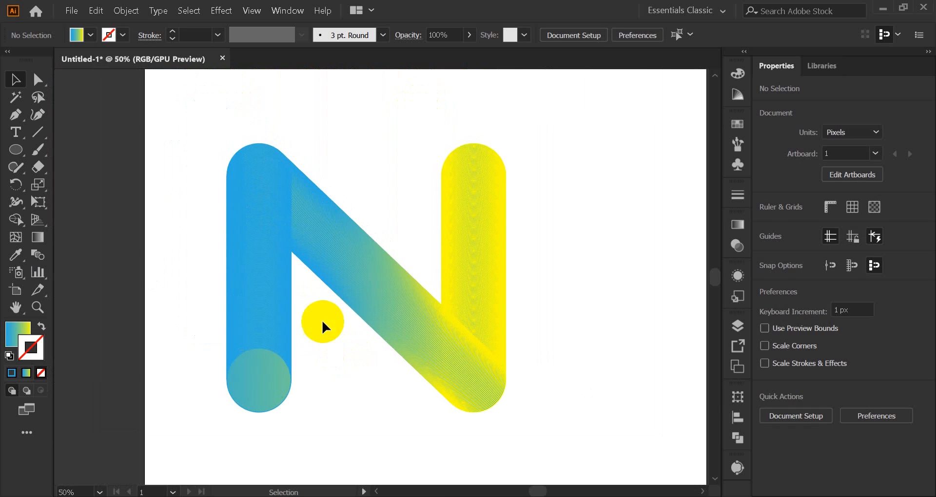
pyautogui.scroll(4, 293, 195)
pyautogui.scroll(-4, 293, 194)
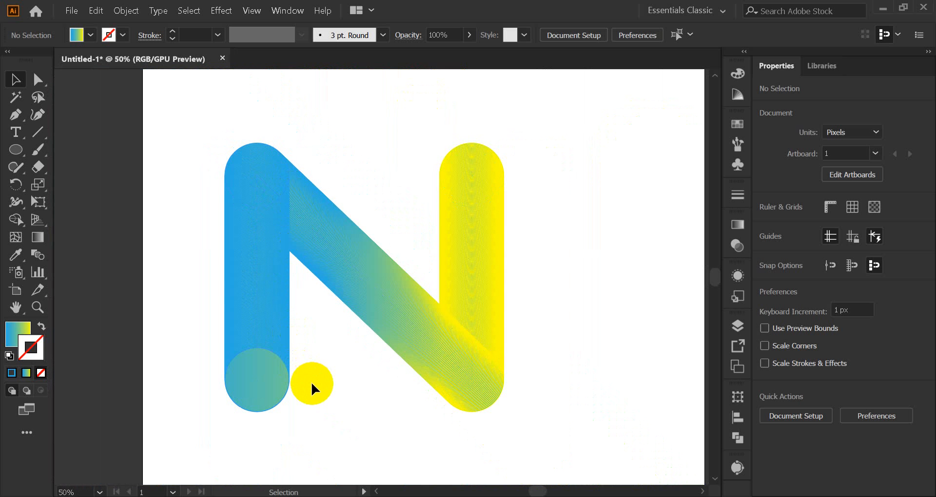
# Move the blended N around the artboard, inspect its gradient texture up close, and deselect it.
pyautogui.moveTo(314, 382); pyautogui.dragTo(346, 298)
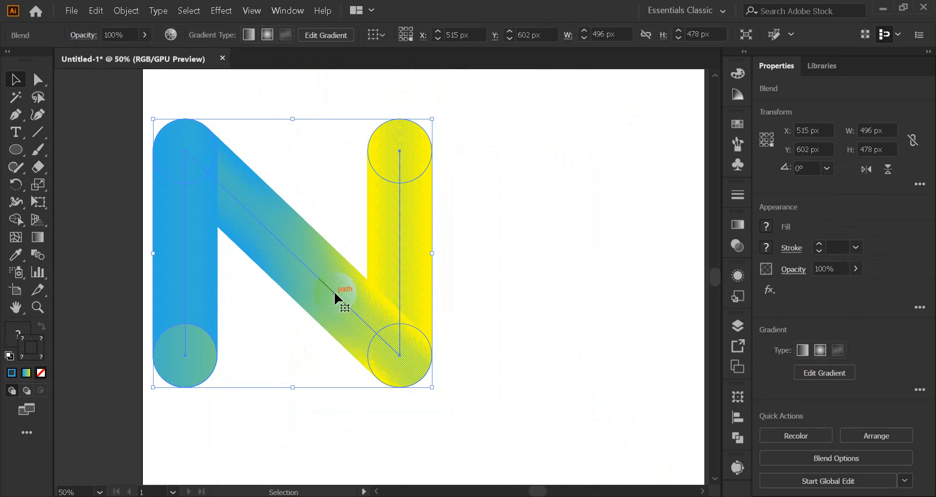
pyautogui.moveTo(338, 299); pyautogui.dragTo(443, 324)
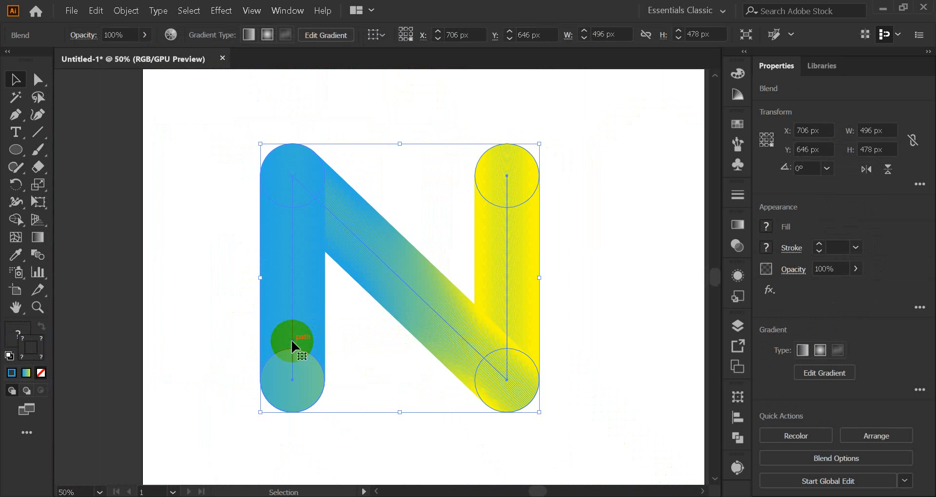
pyautogui.scroll(2, 258, 343)
pyautogui.scroll(-1, 286, 326)
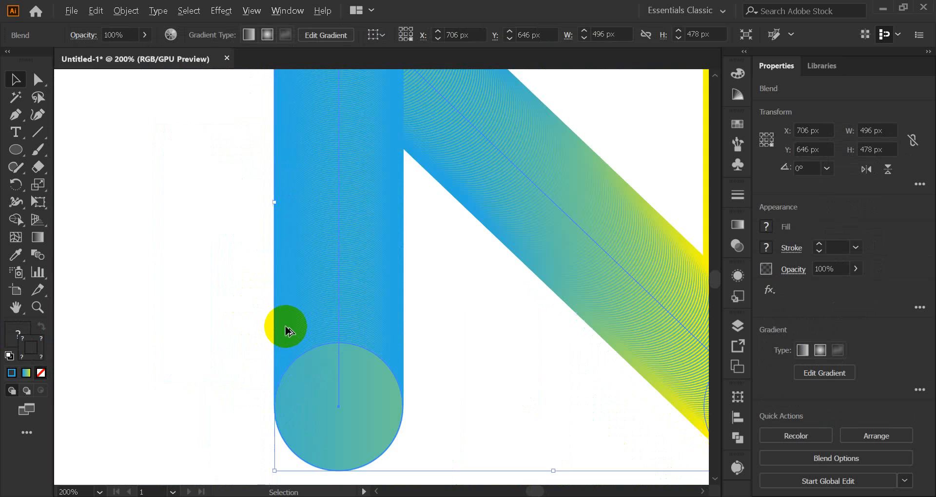
pyautogui.scroll(-1, 286, 332)
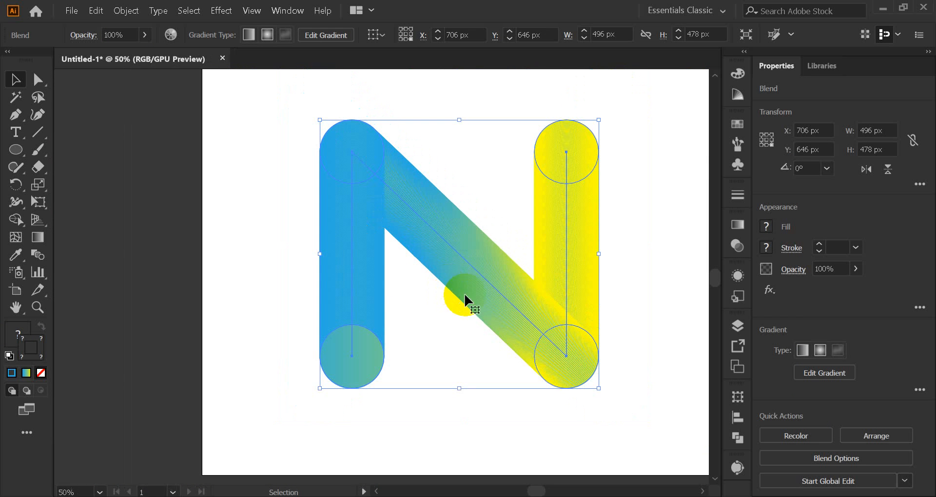
pyautogui.moveTo(464, 284); pyautogui.dragTo(181, 286)
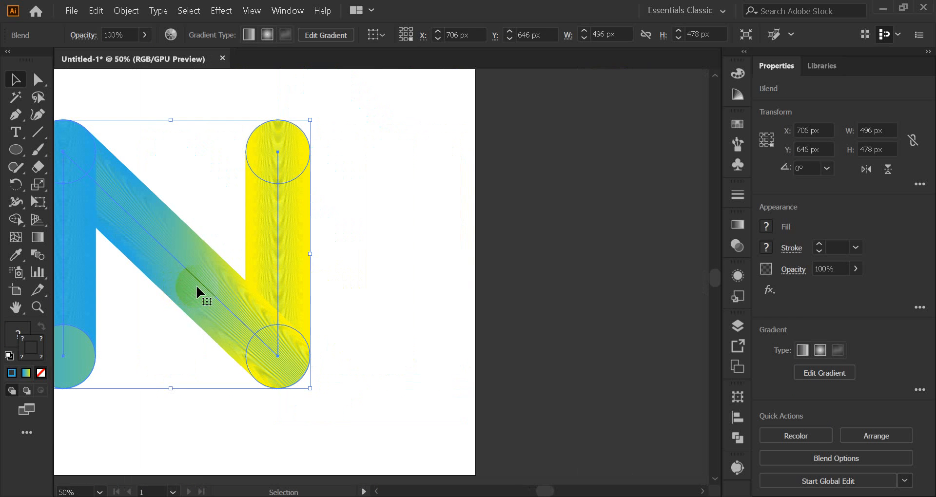
pyautogui.moveTo(233, 302); pyautogui.dragTo(364, 324)
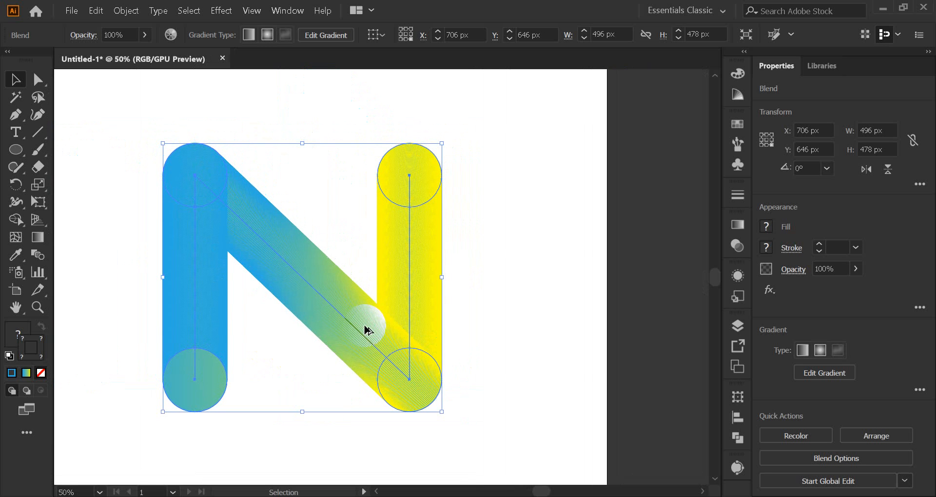
pyautogui.scroll(1, 364, 325)
pyautogui.moveTo(394, 337); pyautogui.dragTo(454, 352)
pyautogui.click(385, 180)
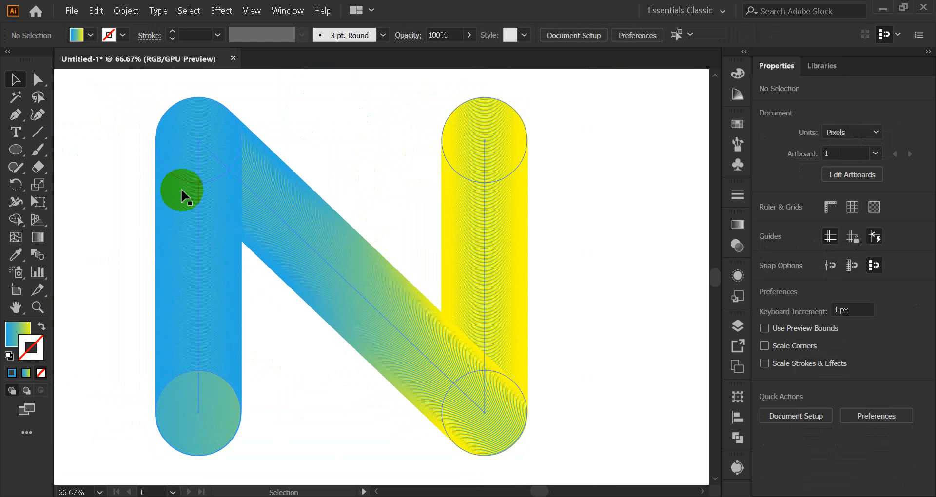
# Delete the blended N and place a new gradient-filled circle about 94 px in diameter near the artboard's upper-left corner.
pyautogui.click(250, 219)
pyautogui.press('Delete')
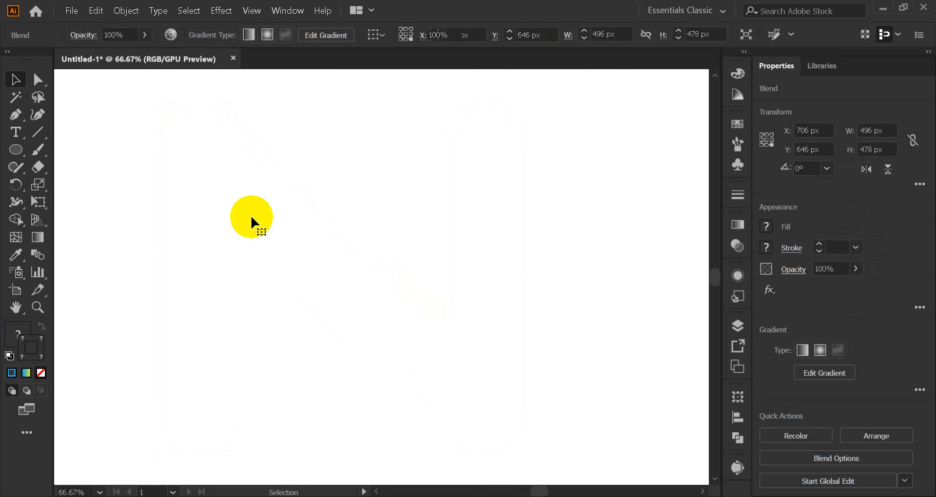
pyautogui.click(15, 149)
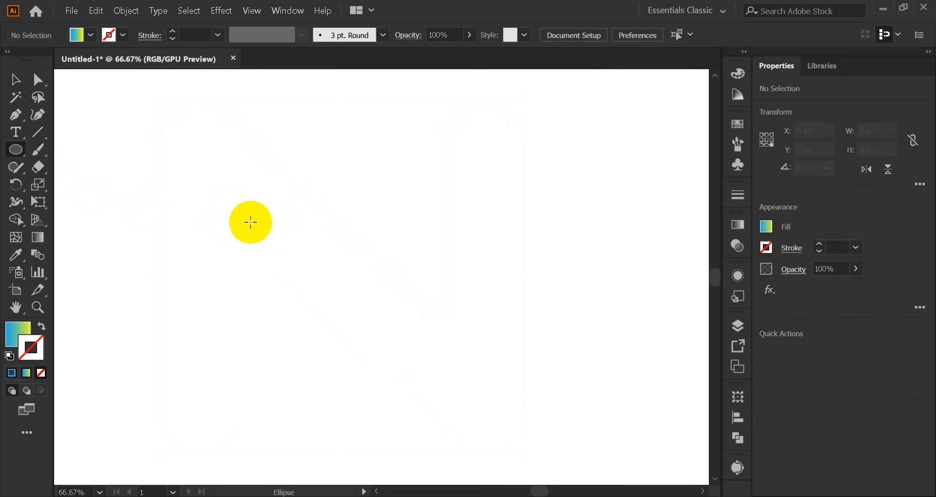
pyautogui.moveTo(205, 154); pyautogui.dragTo(230, 190)
pyautogui.click(16, 79)
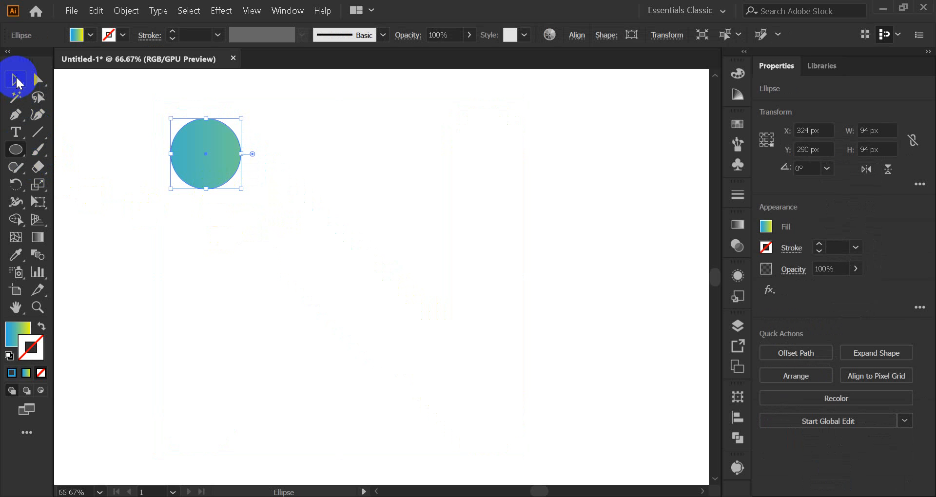
pyautogui.click(11, 335)
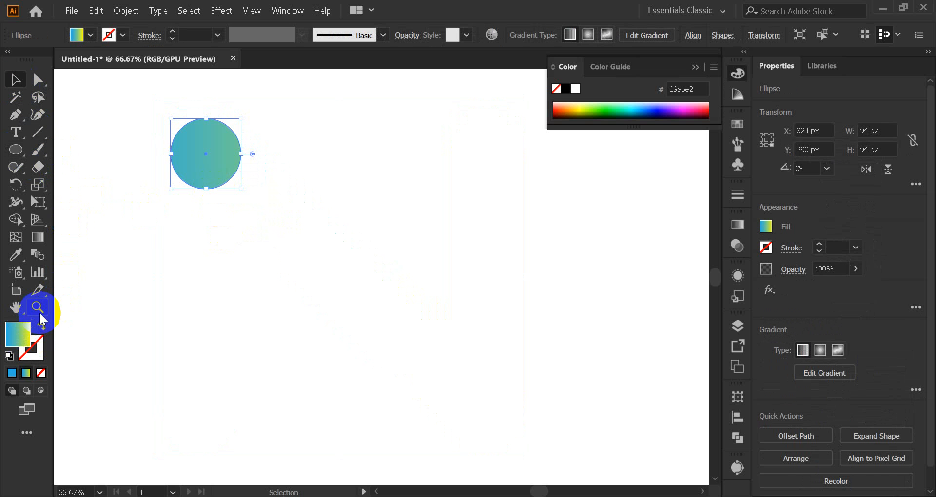
pyautogui.moveTo(209, 167); pyautogui.dragTo(243, 164)
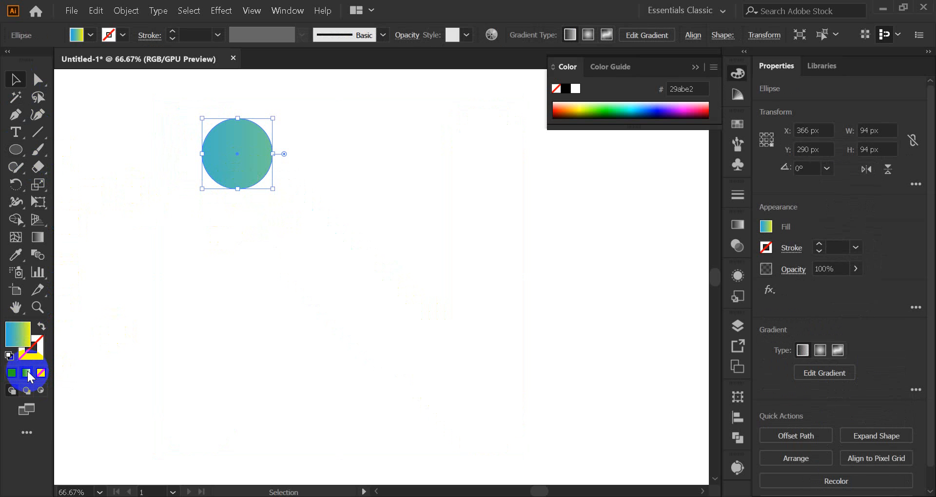
# Redirect the circle's linear gradient with the Gradient tool, running slightly tilted from blue above to yellow below.
pyautogui.click(42, 238)
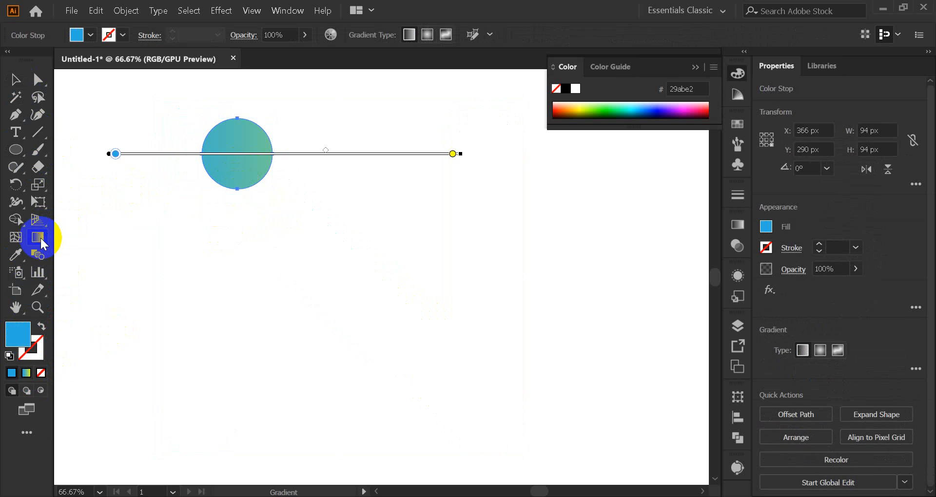
pyautogui.moveTo(229, 129); pyautogui.dragTo(236, 188)
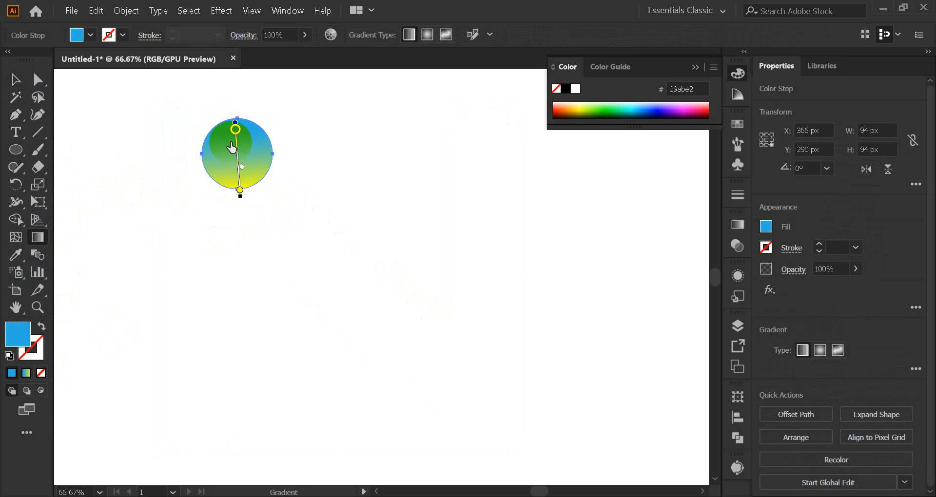
pyautogui.moveTo(243, 98); pyautogui.dragTo(244, 195)
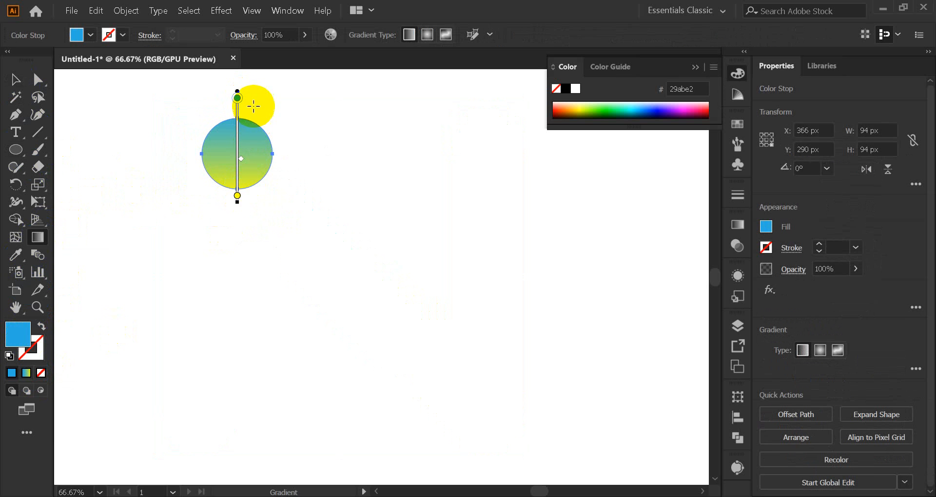
pyautogui.moveTo(247, 100); pyautogui.dragTo(229, 207)
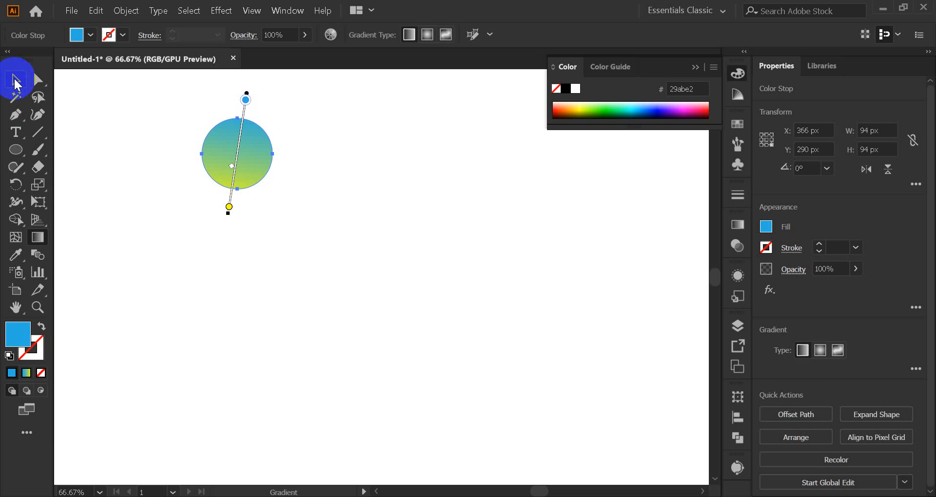
pyautogui.click(15, 80)
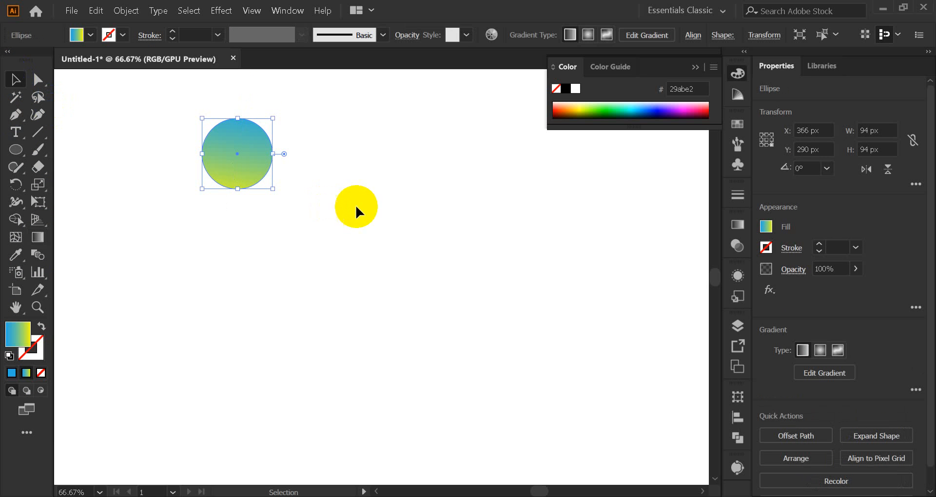
# Change the circle's gradient fill type to radial and deselect the circle.
pyautogui.click(731, 227)
pyautogui.click(644, 242)
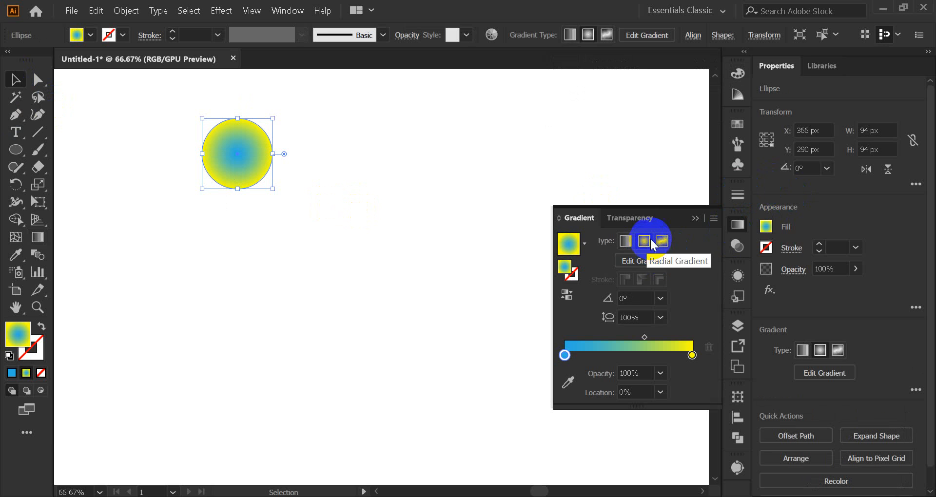
pyautogui.click(695, 218)
pyautogui.click(364, 228)
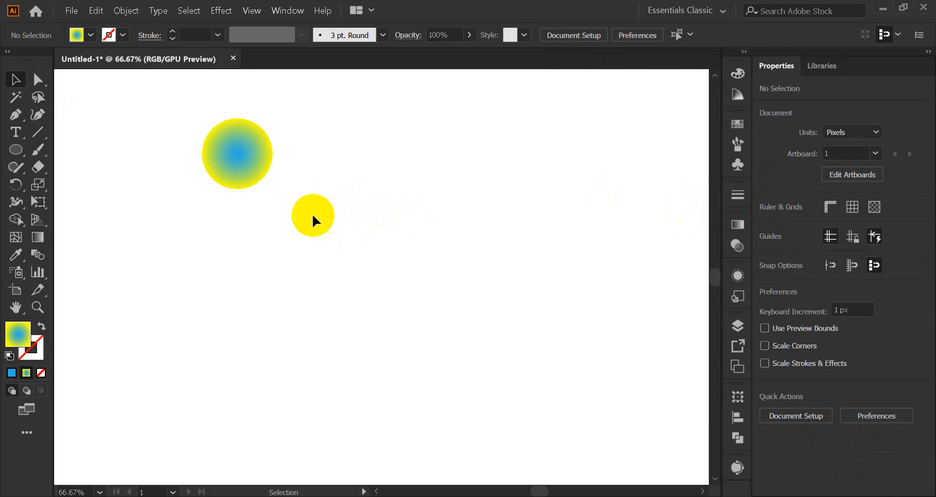
# Recolour the circle gradient's yellow outer stop, trying orange and green swatches before choosing purple, and deselect the circle.
pyautogui.click(266, 160)
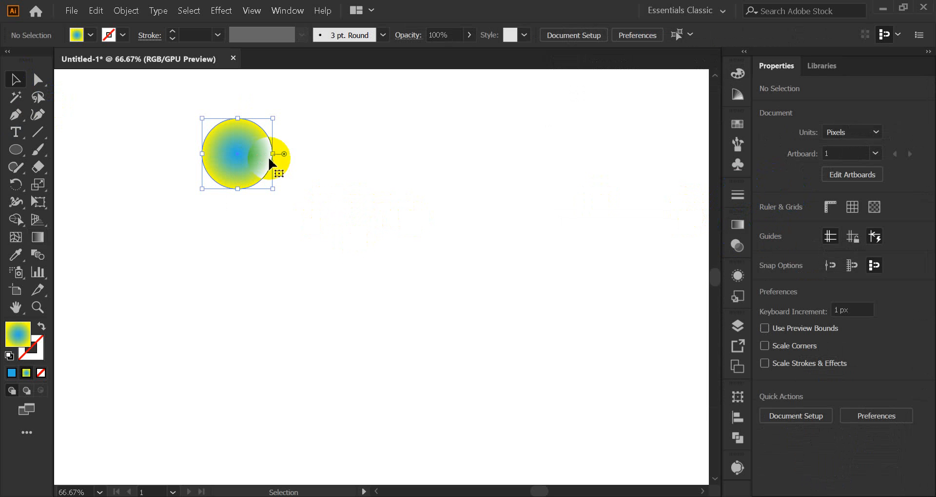
pyautogui.click(731, 225)
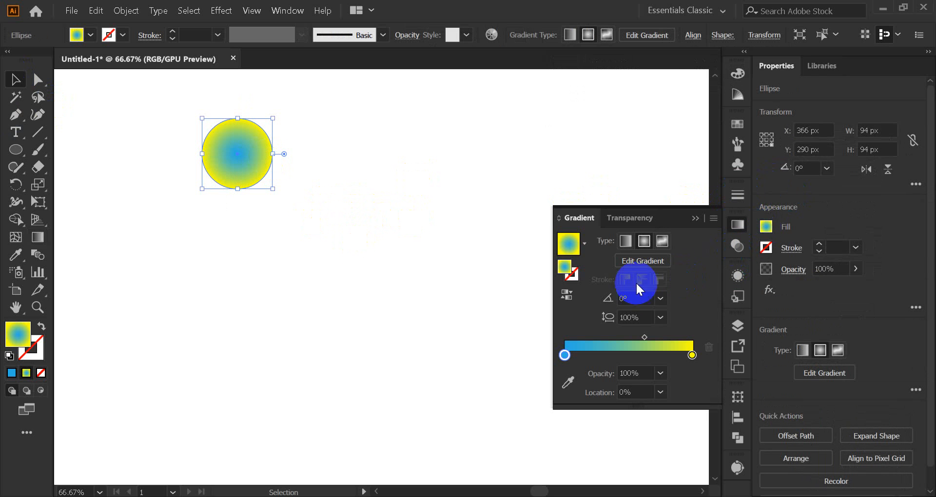
pyautogui.doubleClick(691, 355)
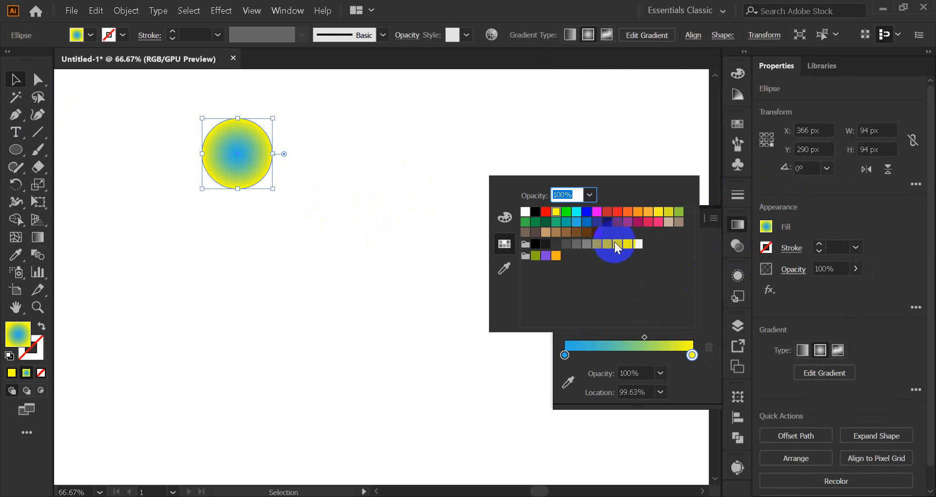
pyautogui.click(628, 211)
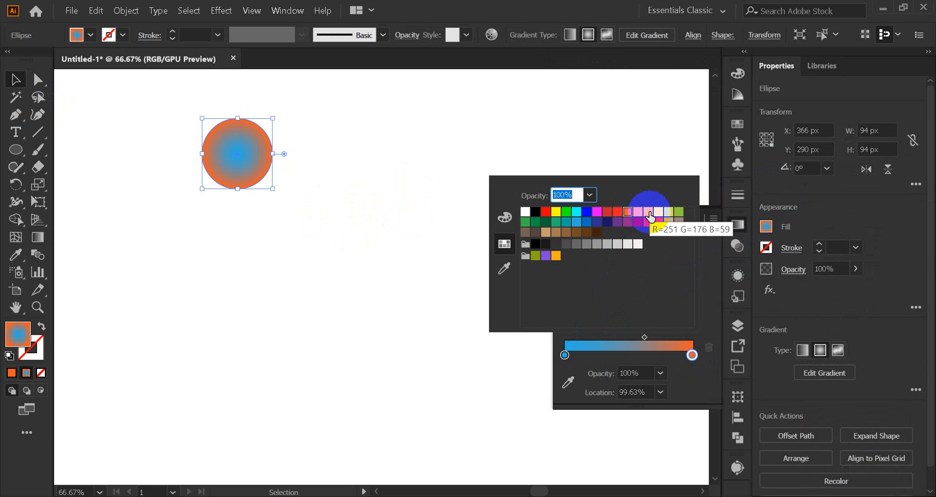
pyautogui.click(648, 213)
pyautogui.click(662, 212)
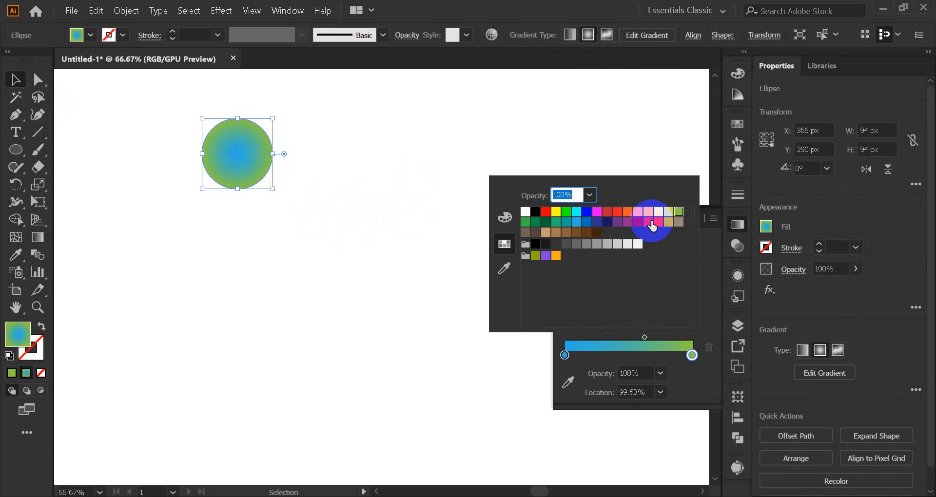
pyautogui.click(556, 256)
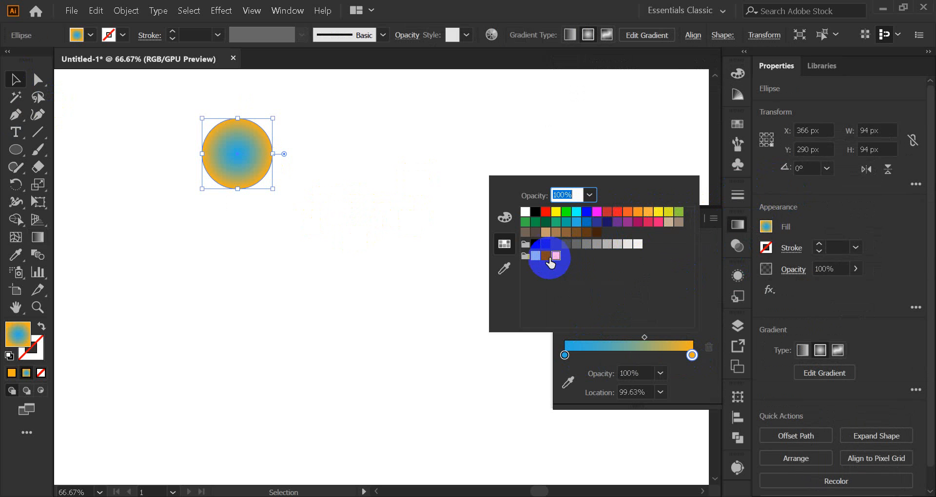
pyautogui.click(545, 256)
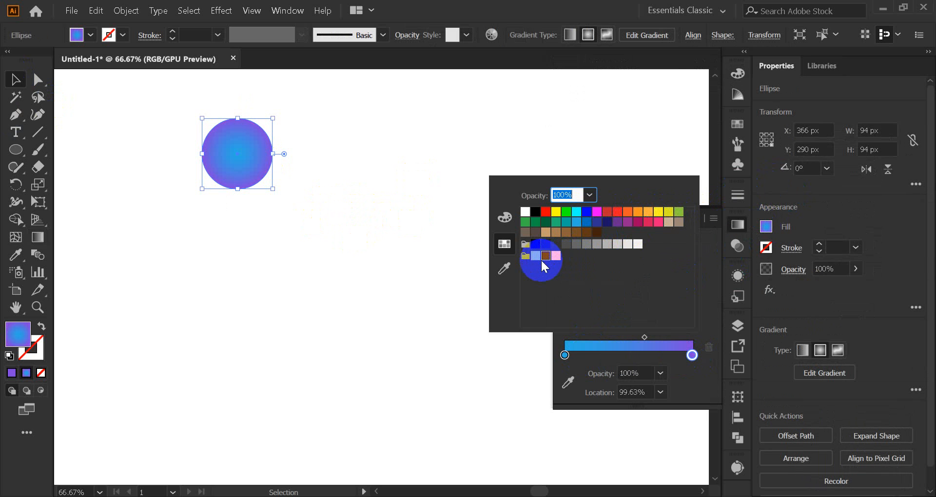
pyautogui.click(574, 392)
pyautogui.click(691, 219)
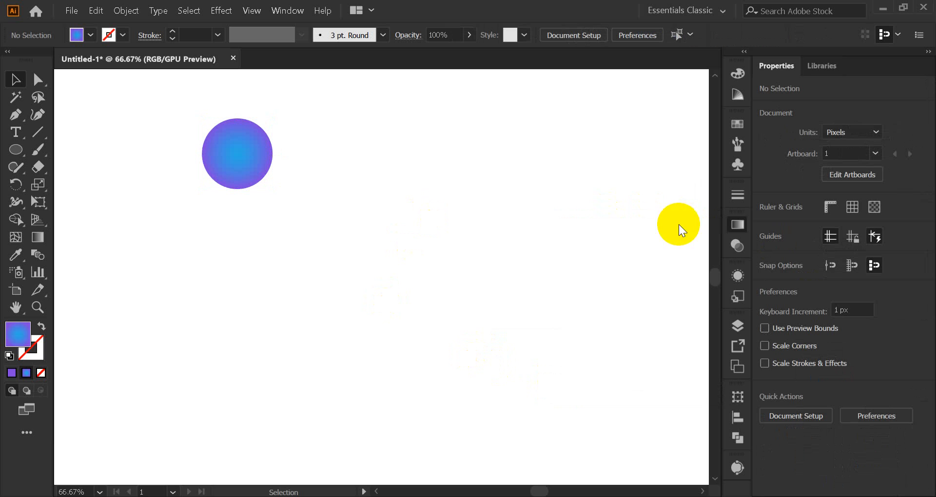
# Duplicate the blue-to-purple circle so that four copies form the corners of a rectangle, and deselect them.
pyautogui.click(236, 152)
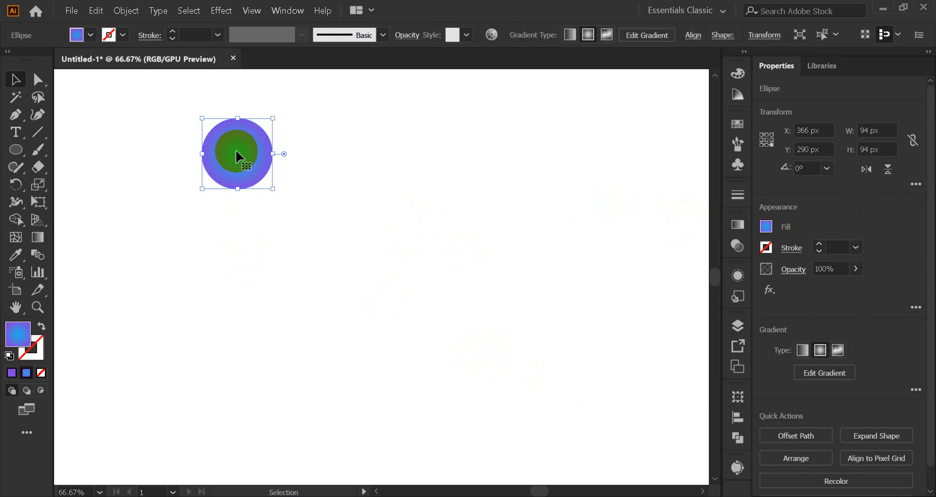
pyautogui.moveTo(236, 152); pyautogui.dragTo(229, 412)
pyautogui.moveTo(161, 153); pyautogui.dragTo(549, 433)
pyautogui.click(412, 322)
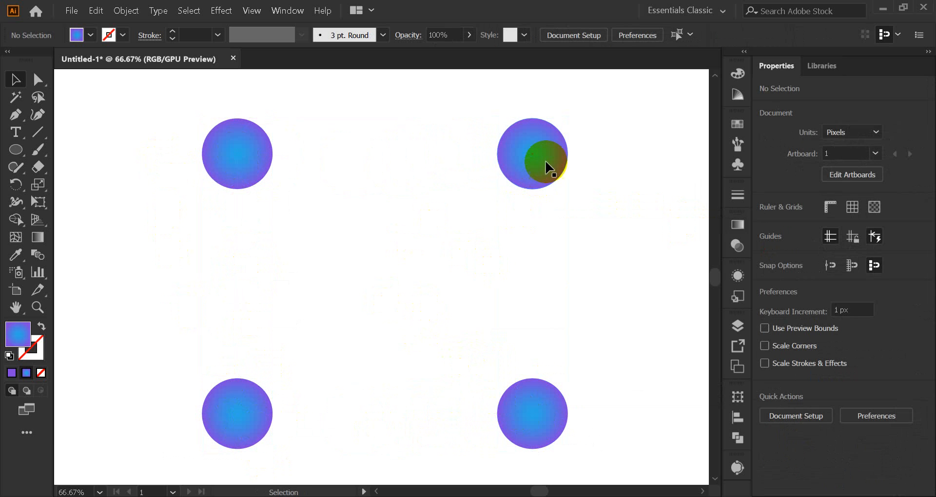
# Place a copy of the upper-right circle between the four corner circles, at about X 575 px, Y 450 px, and deselect it.
pyautogui.moveTo(546, 168); pyautogui.dragTo(402, 297)
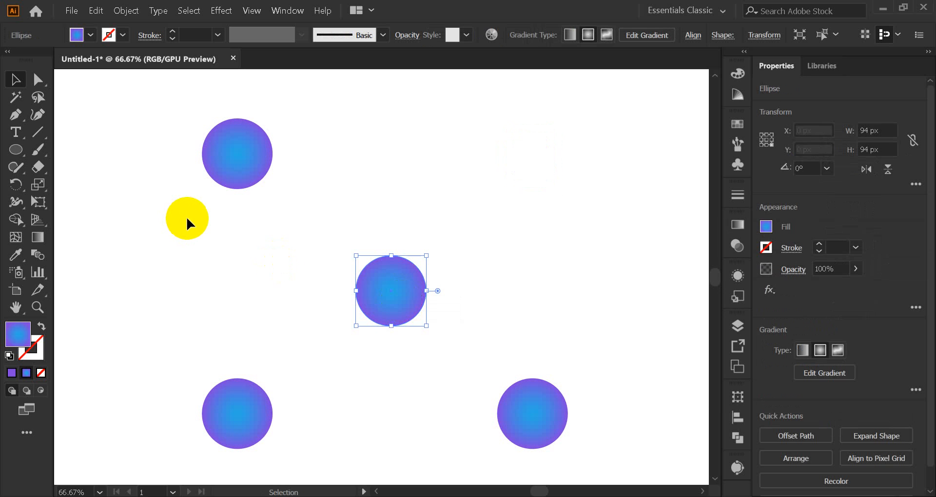
pyautogui.hotkey('ctrl', 'z')
pyautogui.click(522, 168)
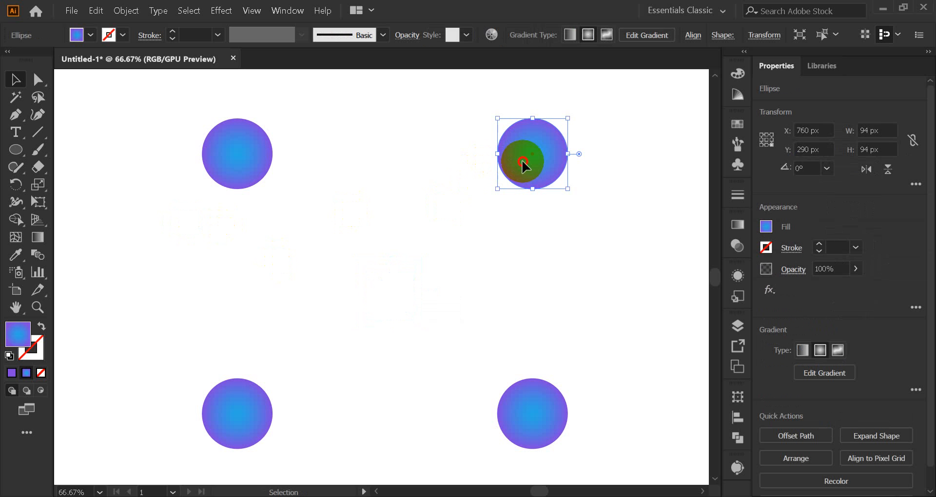
pyautogui.moveTo(523, 167); pyautogui.dragTo(385, 285)
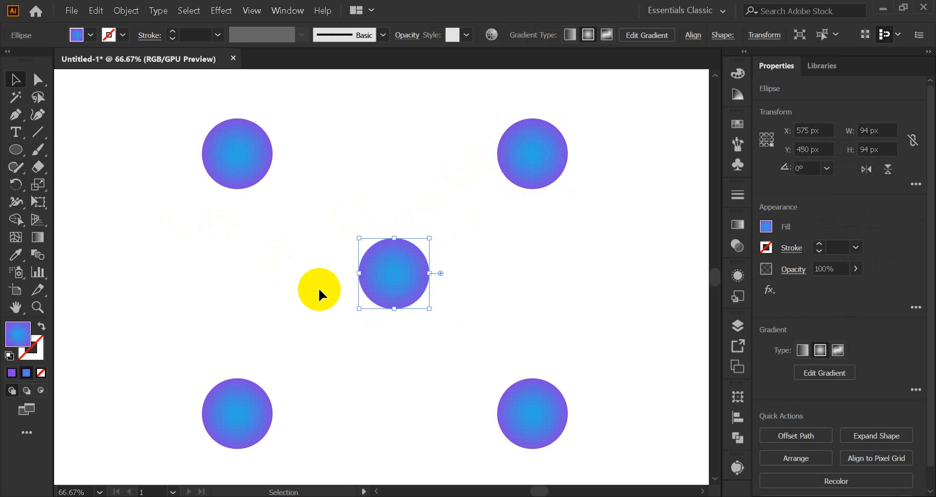
pyautogui.click(223, 289)
# Select all five circles and set the blend spacing to 100 specified steps.
pyautogui.moveTo(161, 128); pyautogui.dragTo(612, 411)
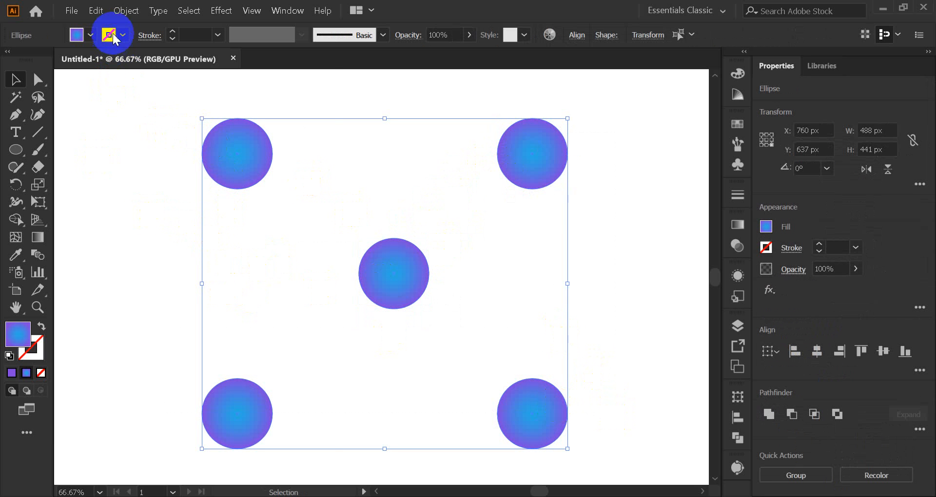
pyautogui.click(129, 11)
pyautogui.moveTo(252, 358)
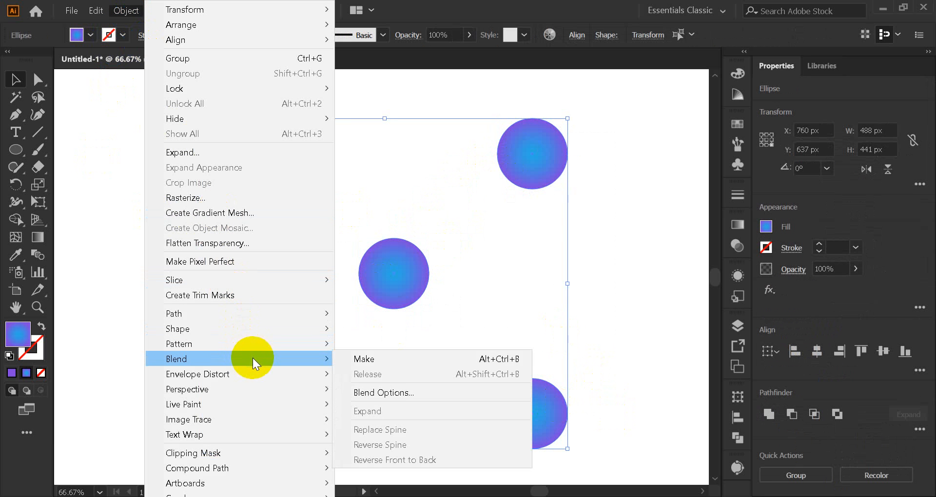
pyautogui.click(390, 391)
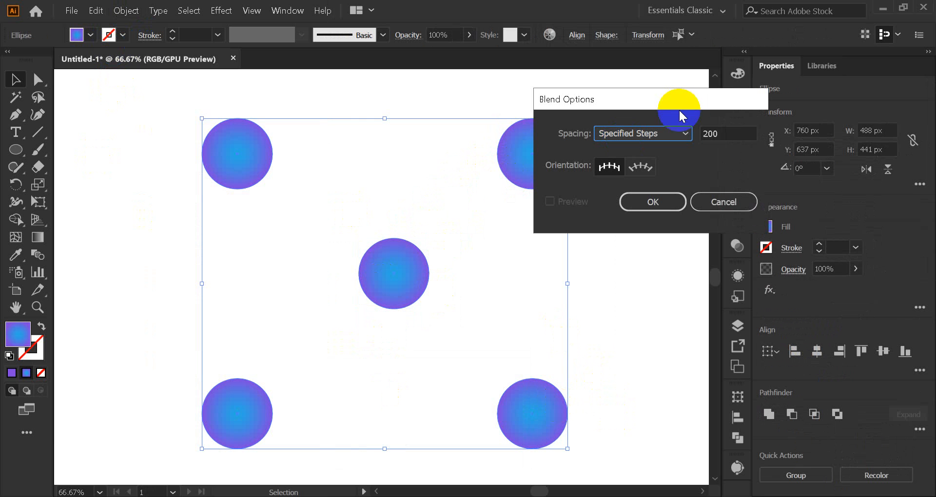
pyautogui.moveTo(728, 138); pyautogui.dragTo(694, 146)
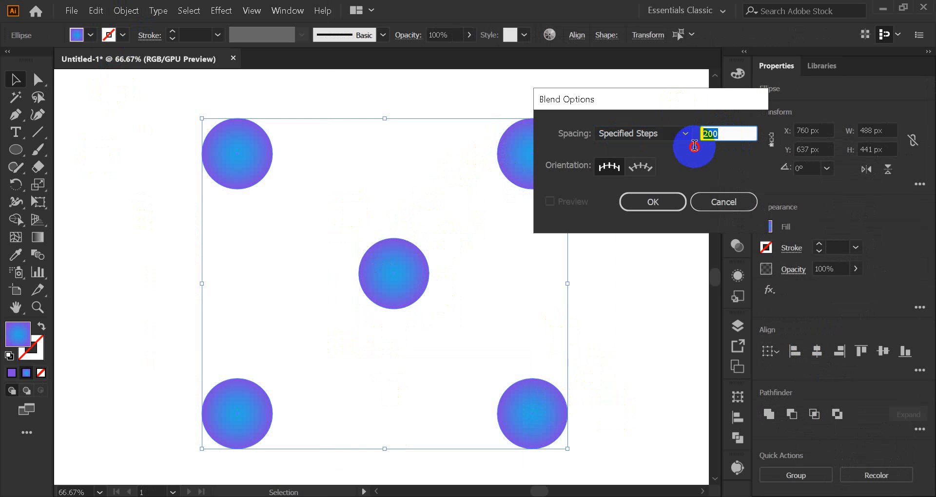
pyautogui.write('100')
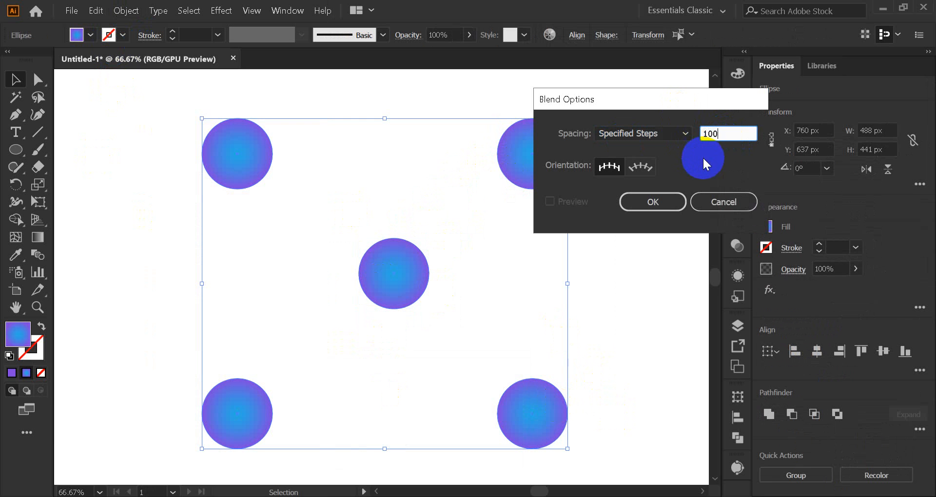
pyautogui.click(664, 201)
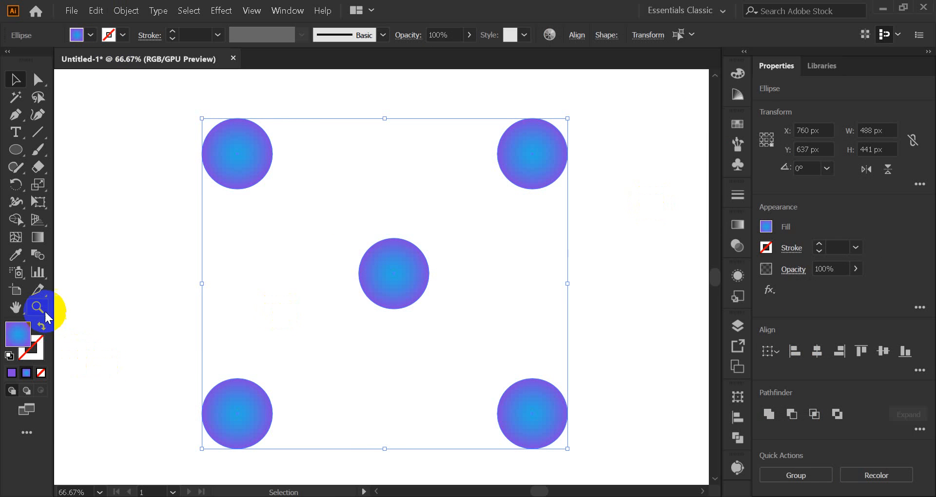
# Blend the circles into an M shape, from lower left through upper left, centre and upper right to lower right, and deselect it.
pyautogui.click(39, 263)
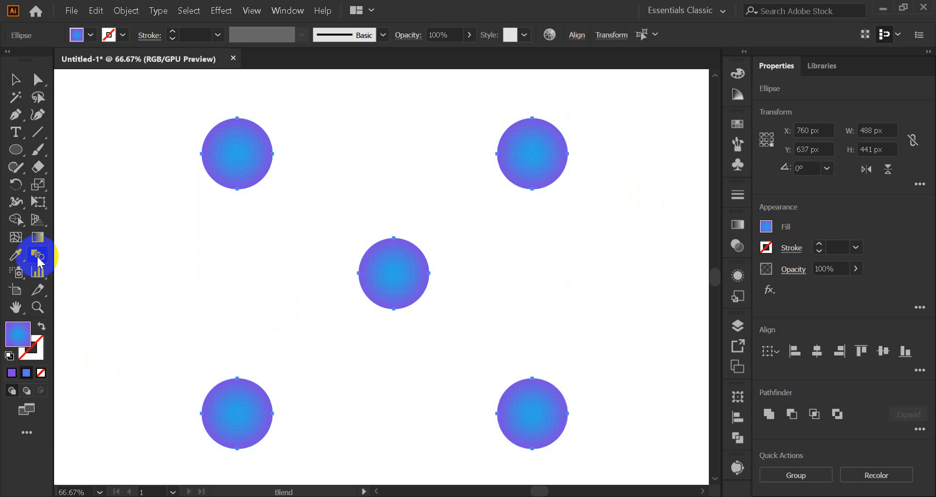
pyautogui.click(233, 408)
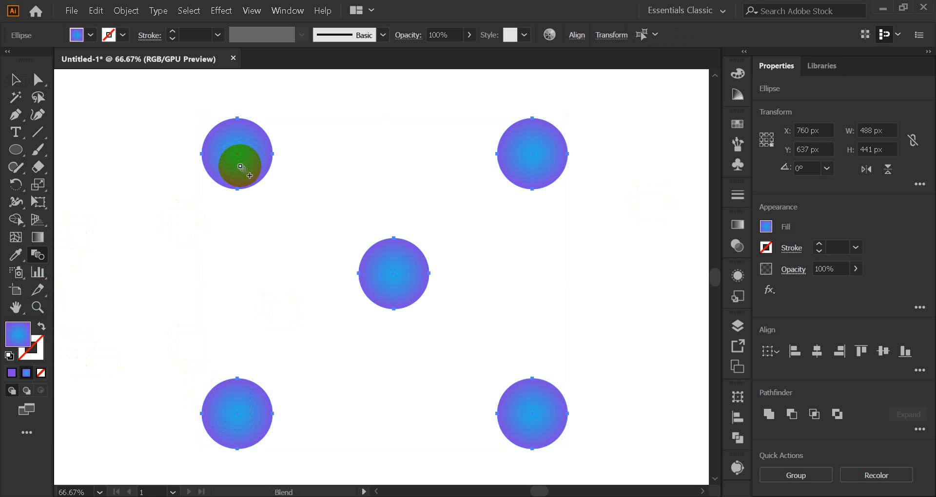
pyautogui.click(240, 167)
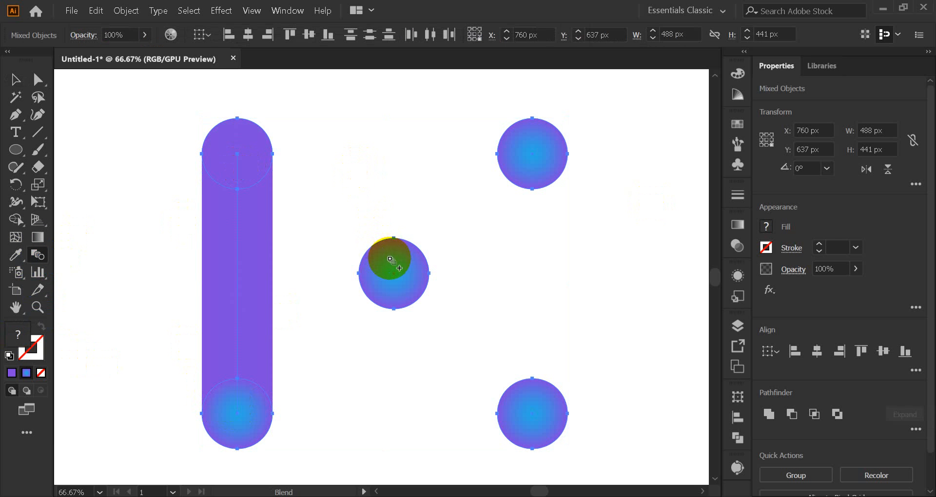
pyautogui.click(390, 259)
pyautogui.click(523, 166)
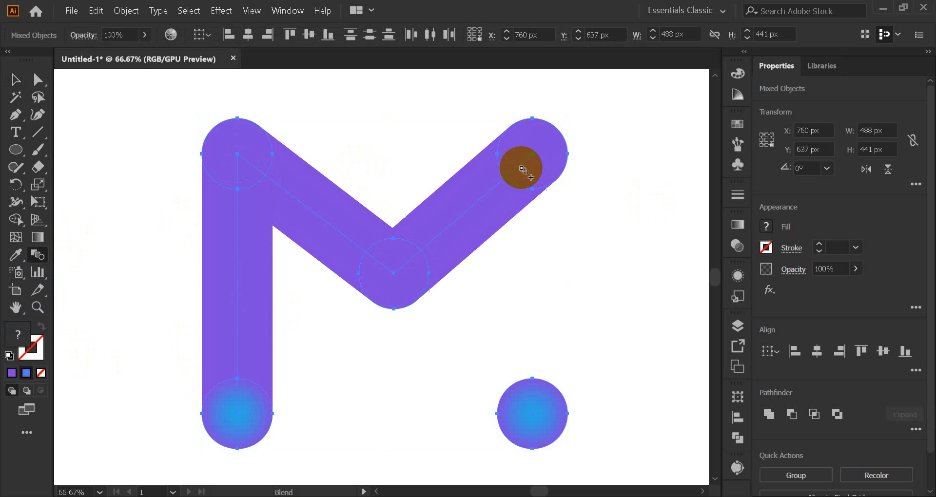
pyautogui.click(539, 414)
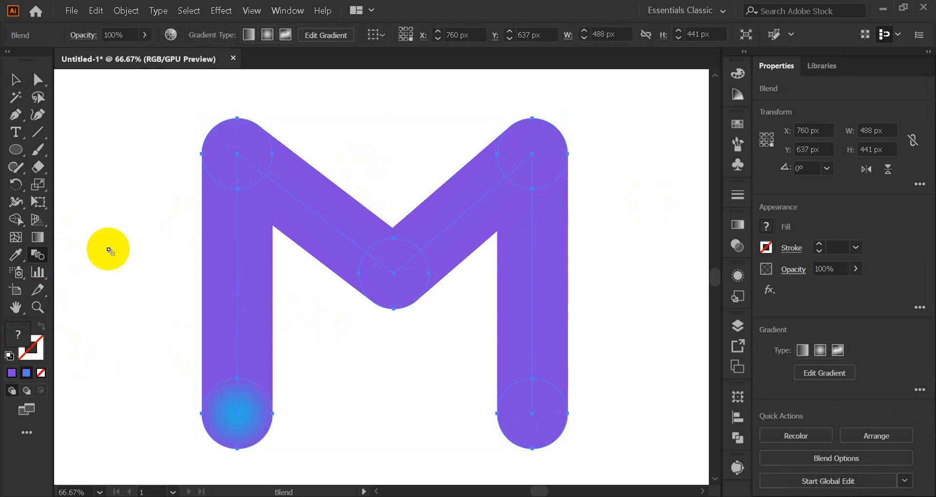
pyautogui.click(15, 79)
pyautogui.click(139, 227)
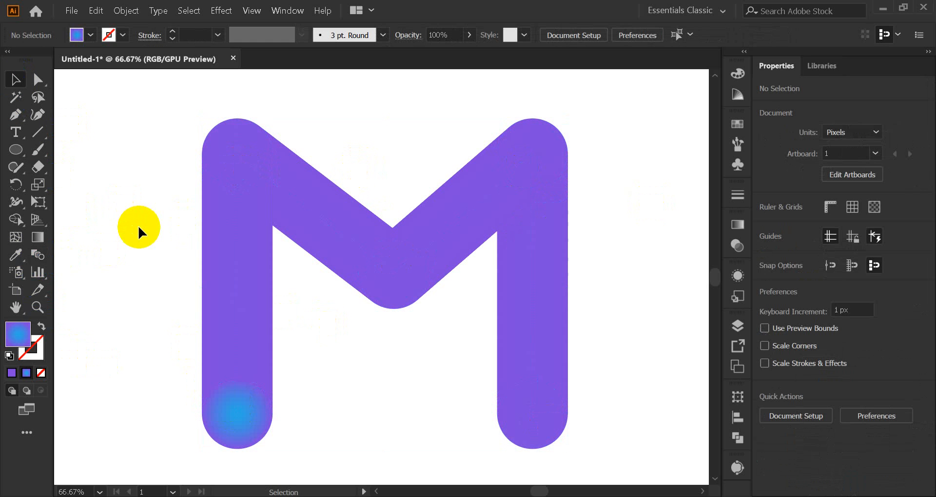
# Apply the blue-to-purple radial gradient to the M blend's stroke and deselect the blend.
pyautogui.click(240, 414)
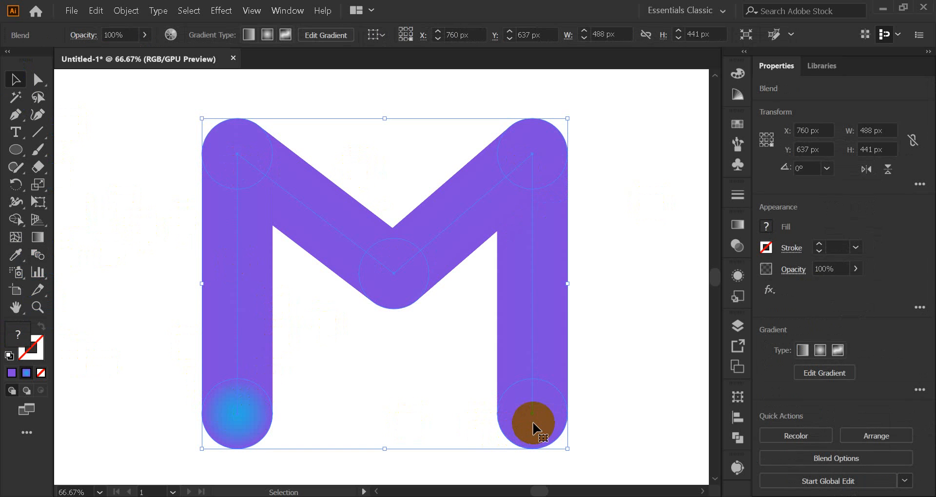
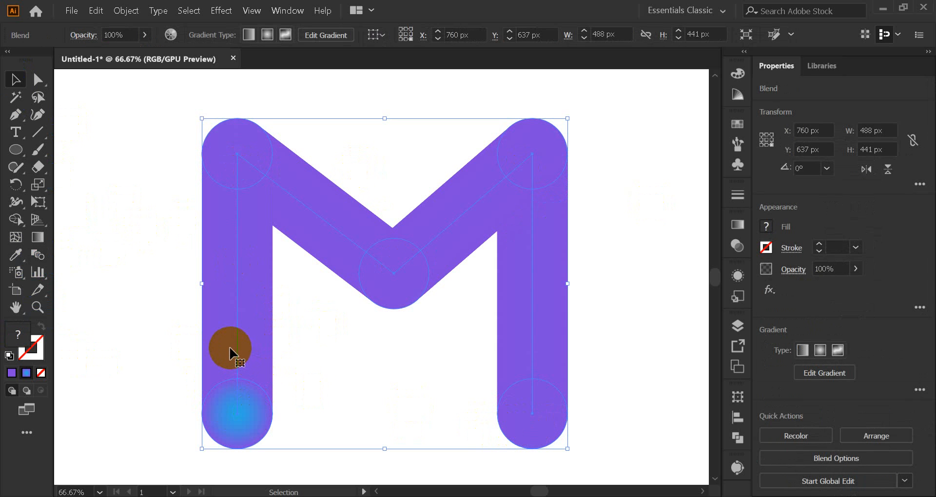
pyautogui.click(25, 350)
pyautogui.click(26, 376)
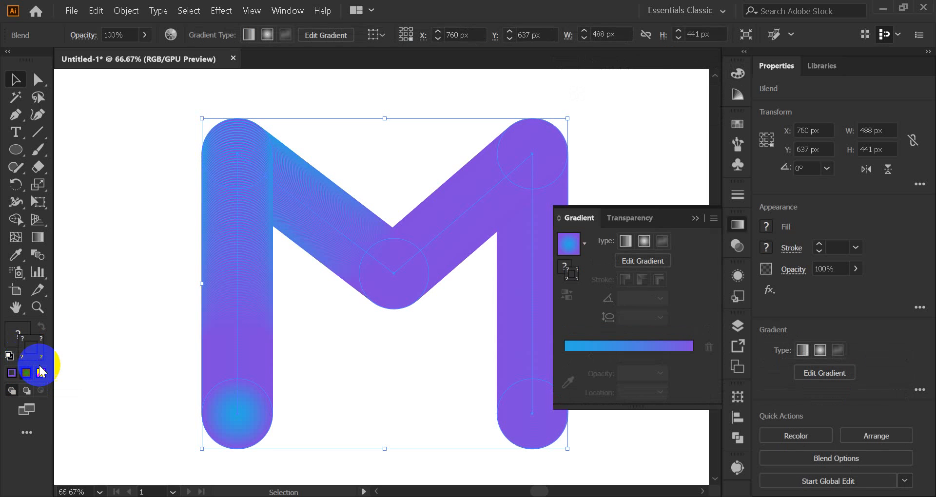
pyautogui.click(694, 220)
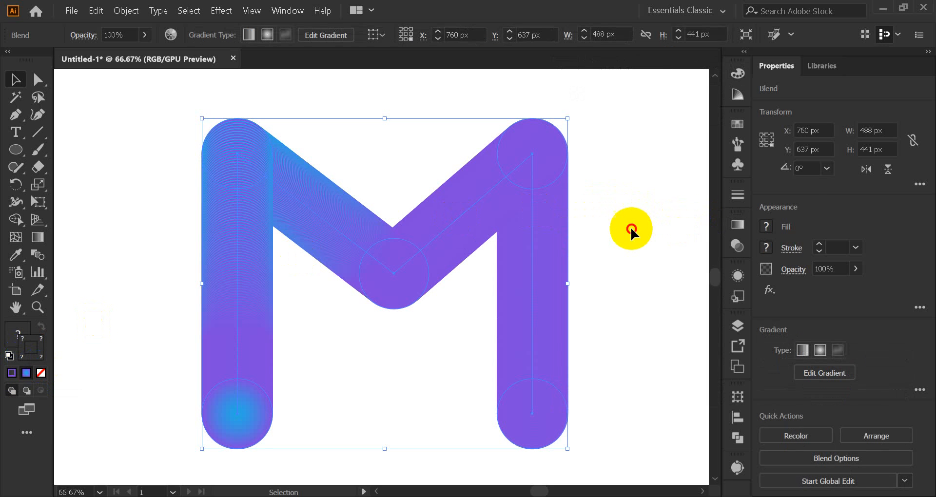
pyautogui.click(630, 227)
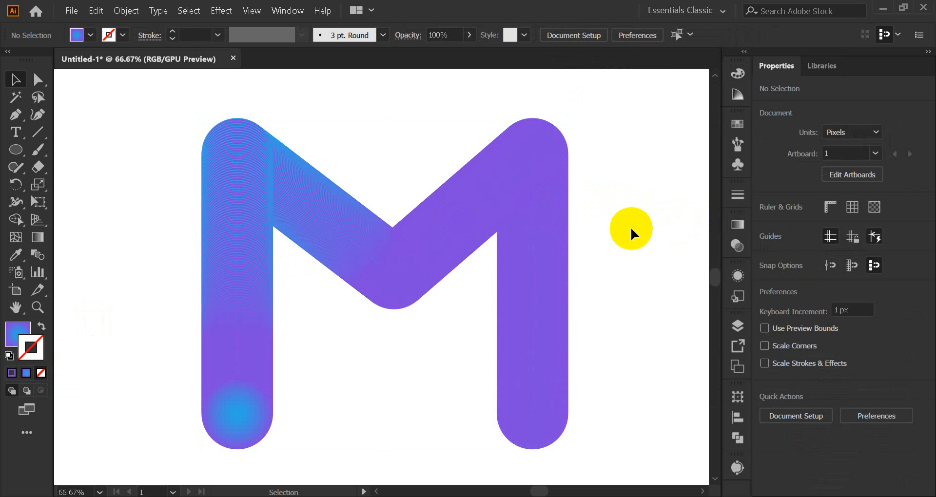
# Move only the M's middle circle up and slightly left, to about X 568.5 px, Y 371.5 px.
pyautogui.click(560, 254)
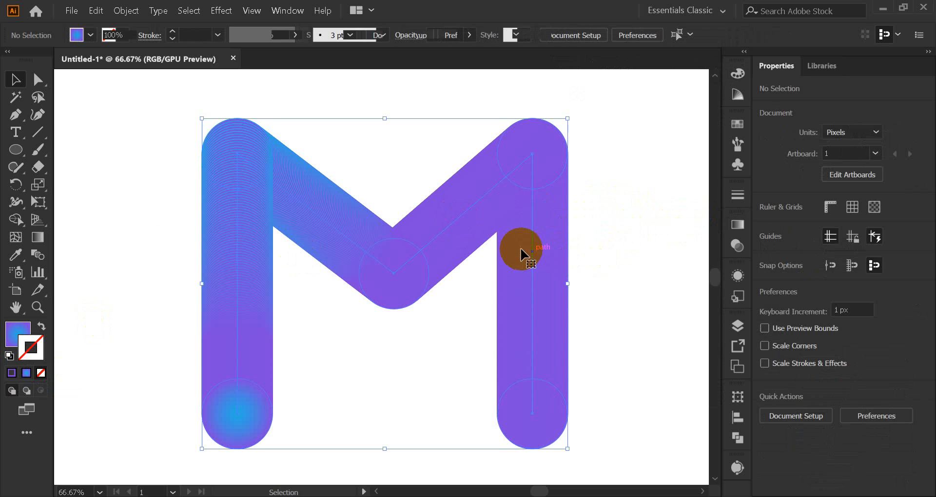
pyautogui.click(38, 80)
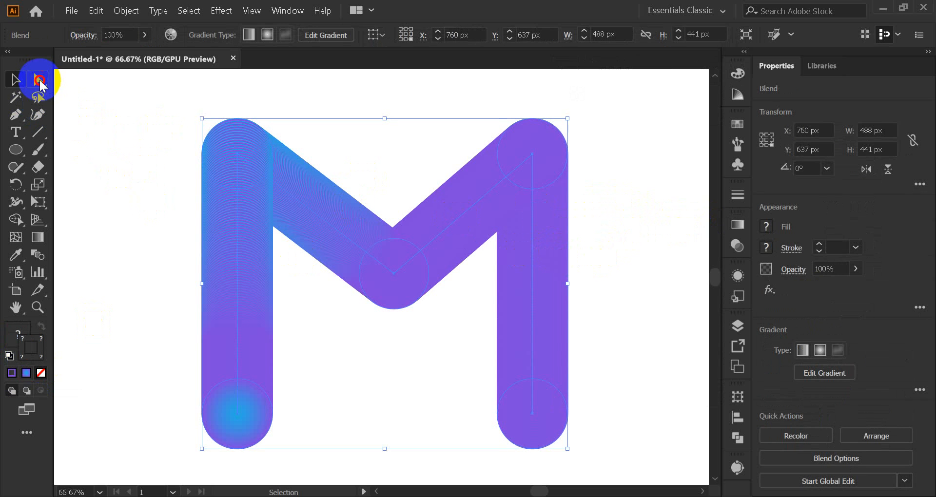
pyautogui.moveTo(400, 270); pyautogui.dragTo(397, 250)
pyautogui.click(395, 272)
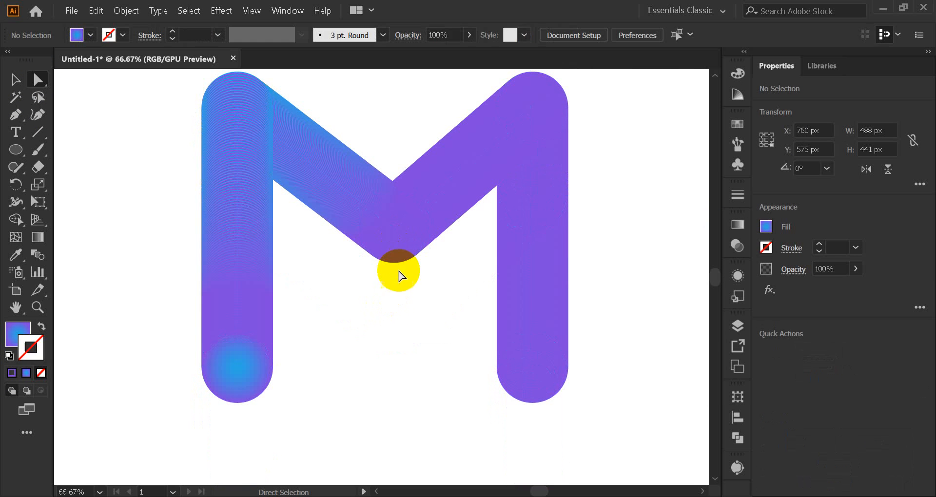
pyautogui.click(396, 247)
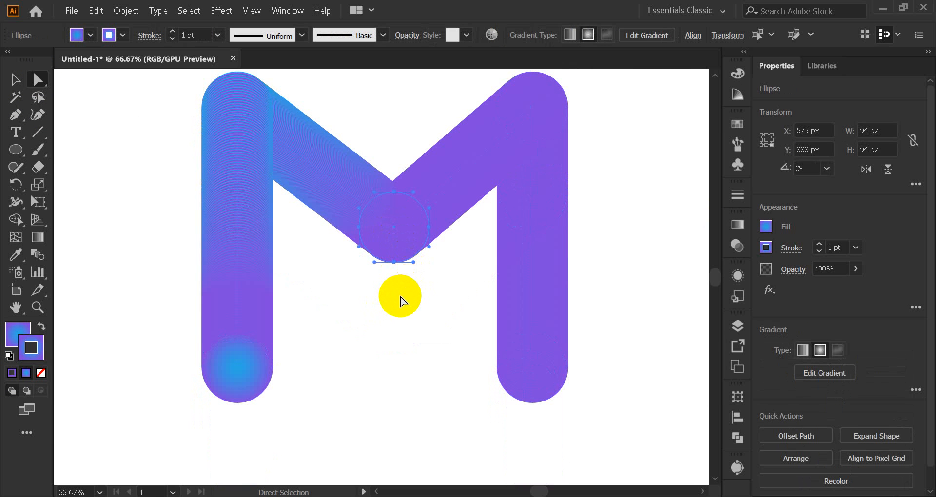
pyautogui.moveTo(396, 258); pyautogui.dragTo(392, 231)
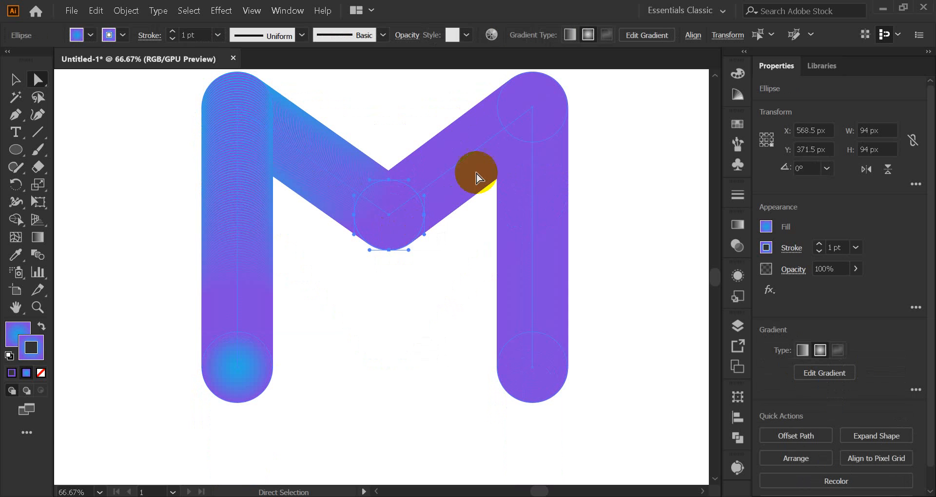
# Move only the M's upper-right circle about 8 px right and 16 px up, and deselect it.
pyautogui.click(535, 121)
pyautogui.click(540, 132)
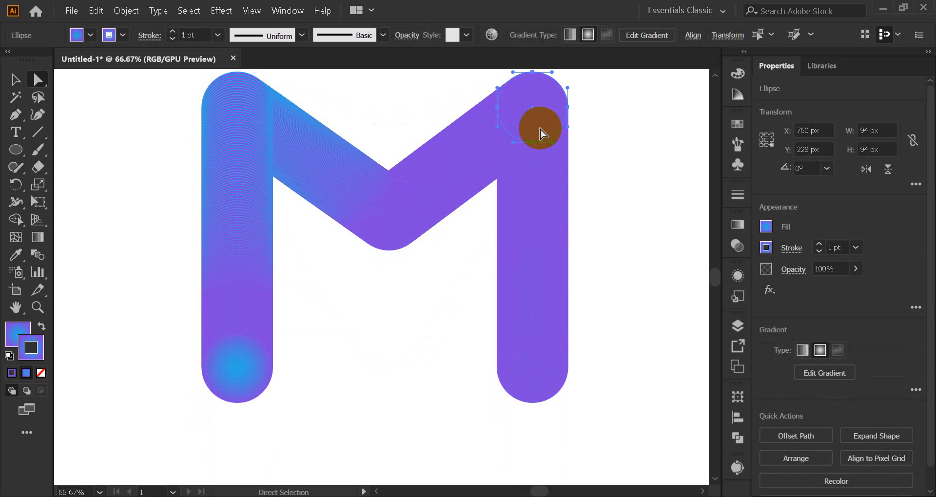
pyautogui.moveTo(541, 131)
pyautogui.mouseDown()
pyautogui.moveTo(570, 115)
pyautogui.moveTo(540, 116)
pyautogui.moveTo(536, 129)
pyautogui.mouseUp()
pyautogui.click(16, 80)
pyautogui.click(132, 201)
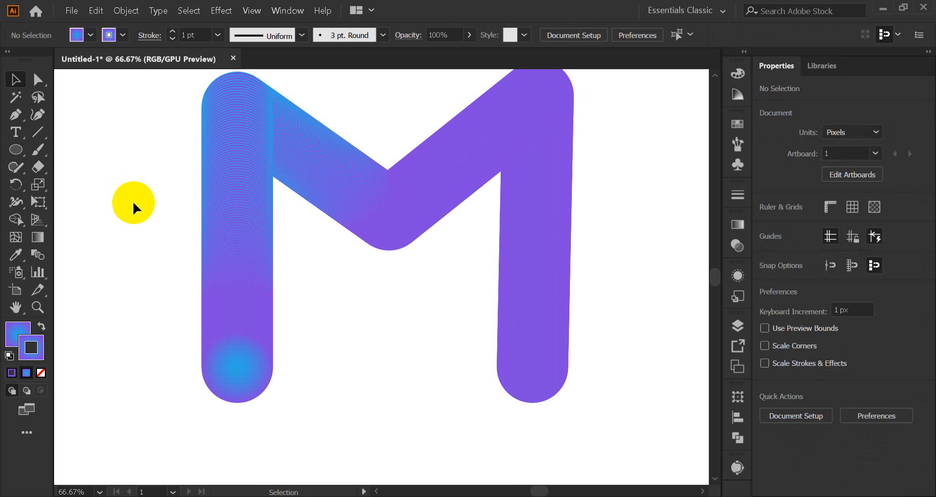
# Delete the whole M blend to clear the artboard.
pyautogui.click(539, 345)
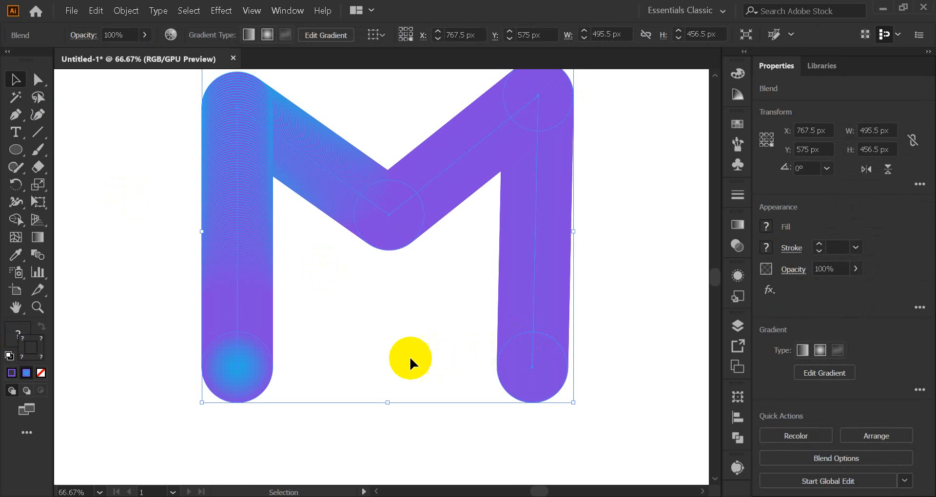
pyautogui.hotkey('ctrl', '-')
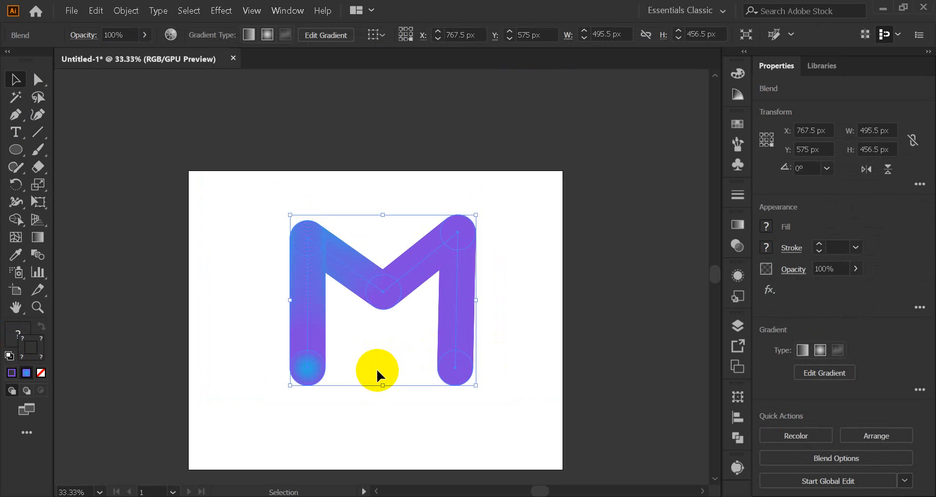
pyautogui.click(368, 368)
pyautogui.click(318, 360)
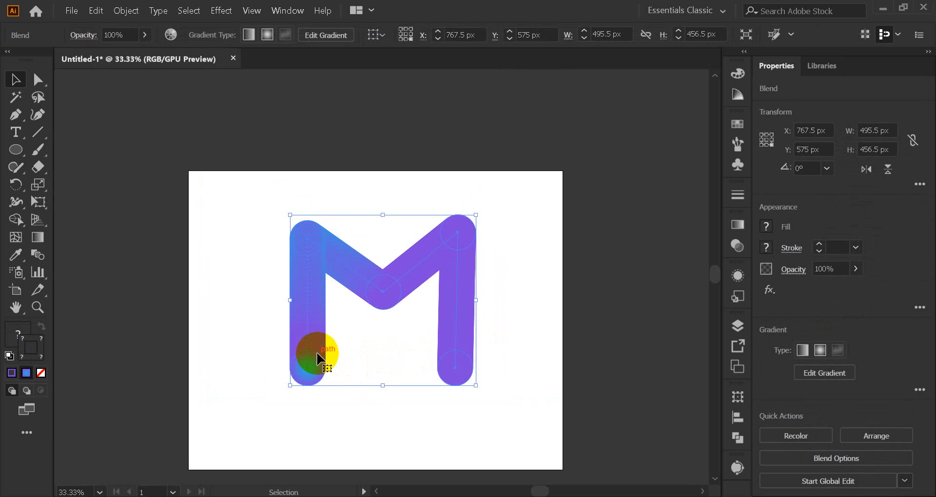
pyautogui.press('Delete')
pyautogui.scroll(-2, 331, 340)
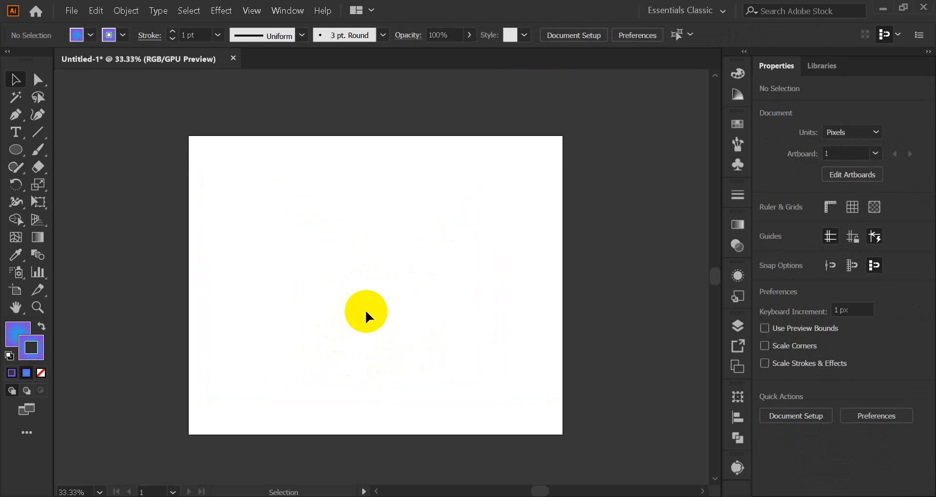
# Create a 15-point star with radii of 227.6073 px and 125.2896 px, and delete it.
pyautogui.keyDown('alt'); pyautogui.scroll(2, 367, 309); pyautogui.keyUp('alt')
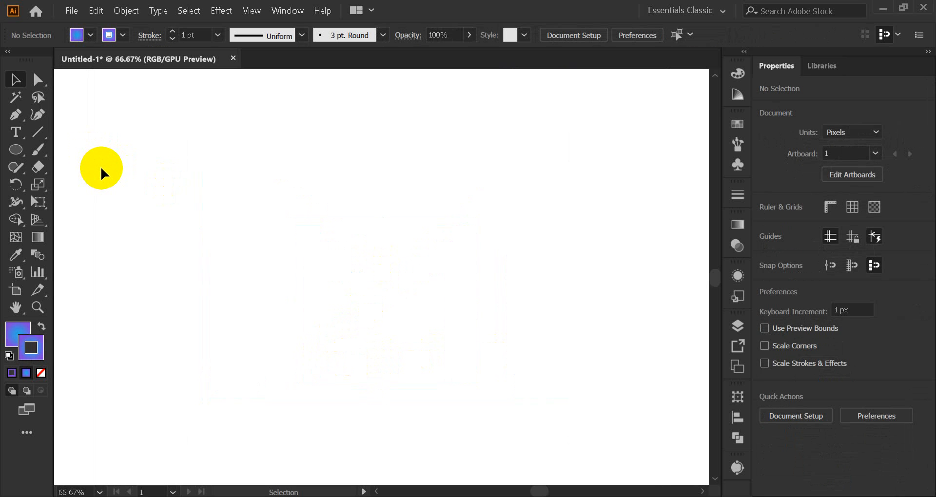
pyautogui.click(15, 155)
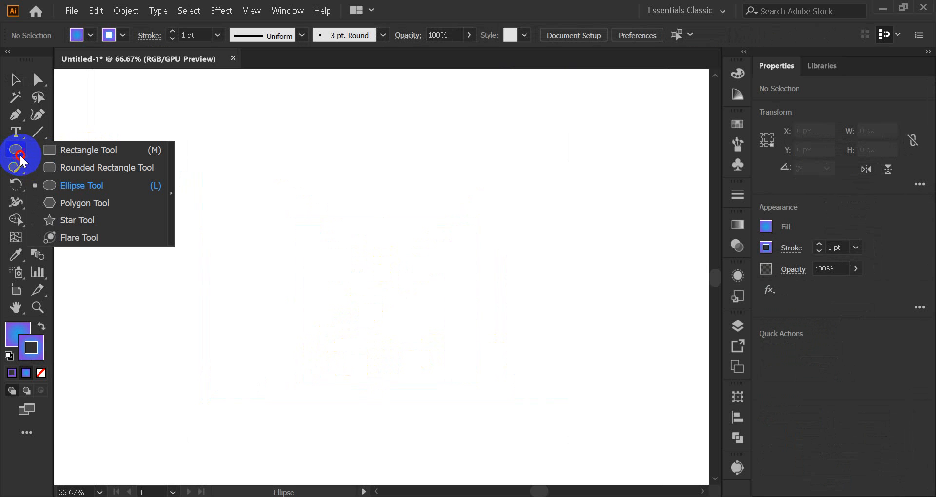
pyautogui.moveTo(22, 160); pyautogui.dragTo(85, 223)
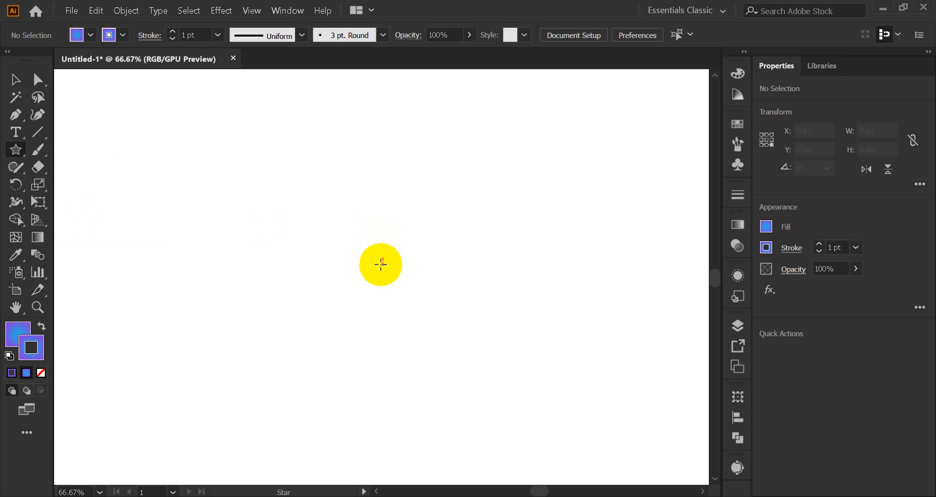
pyautogui.click(381, 264)
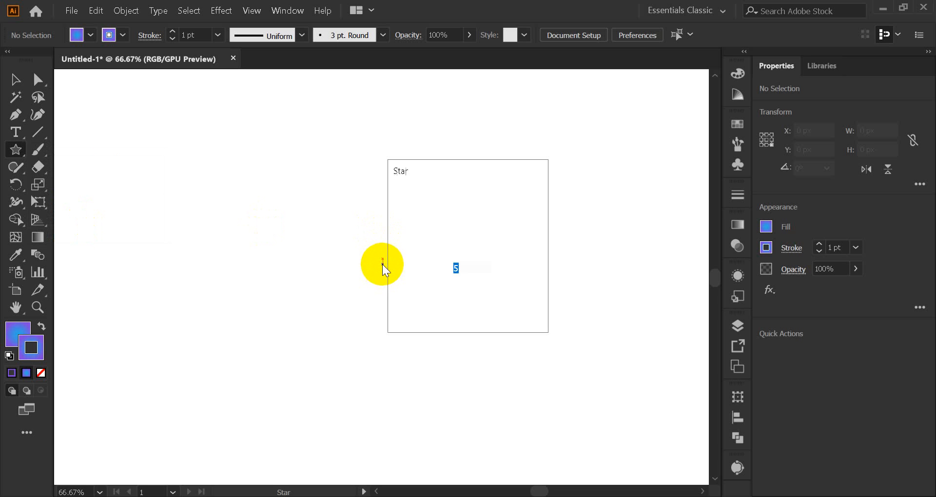
pyautogui.click(444, 265)
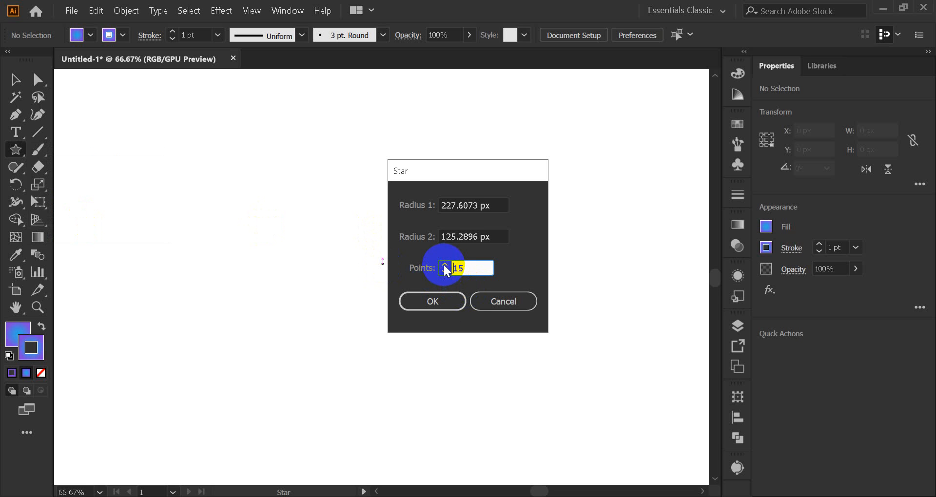
pyautogui.click(449, 301)
pyautogui.click(17, 80)
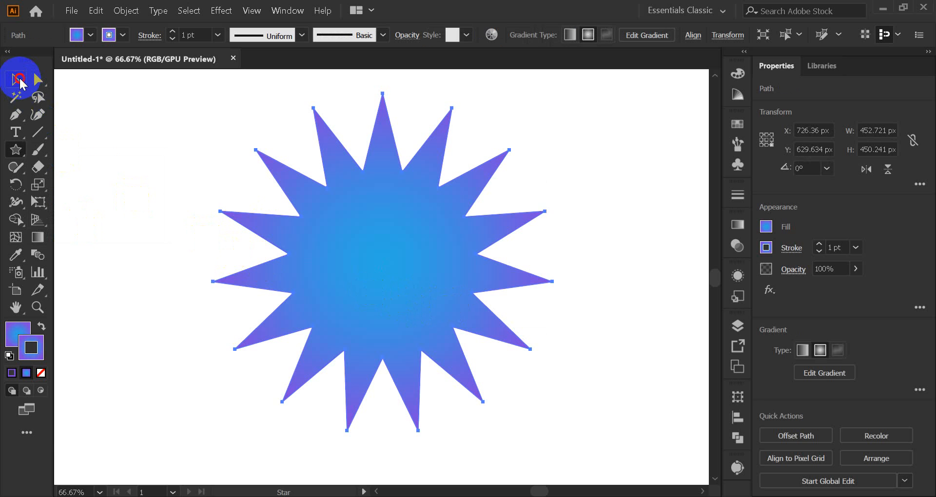
pyautogui.press('Delete')
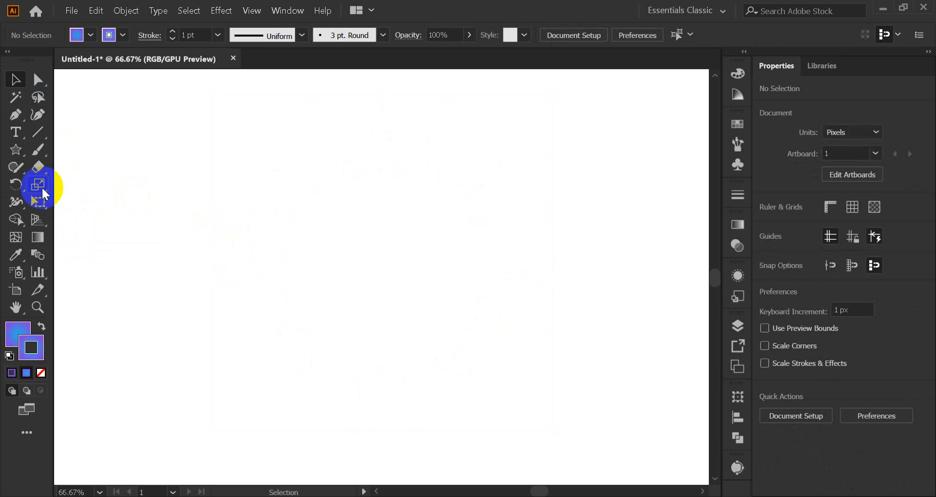
# Draw a 15-point star with shallow points, about 380 px wide and 378 px high, in the middle of the artboard and deselect it.
pyautogui.click(15, 151)
pyautogui.click(383, 267)
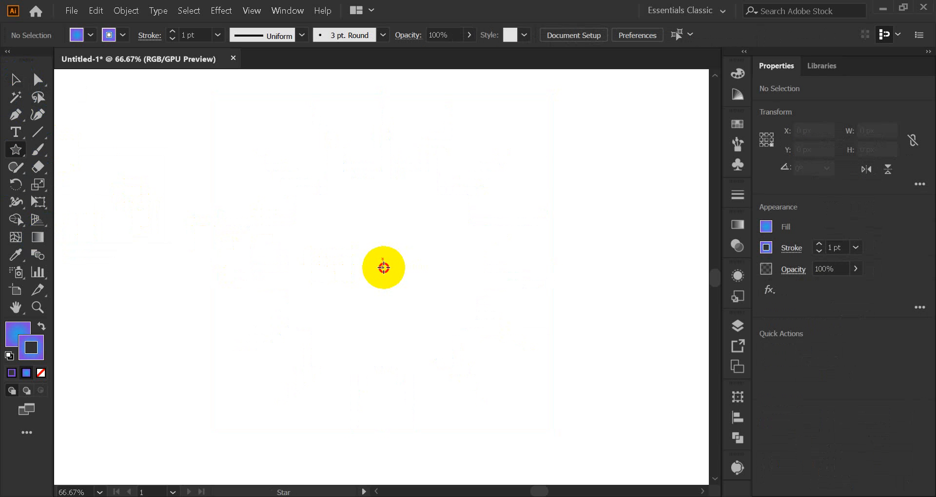
pyautogui.moveTo(384, 267); pyautogui.dragTo(460, 388)
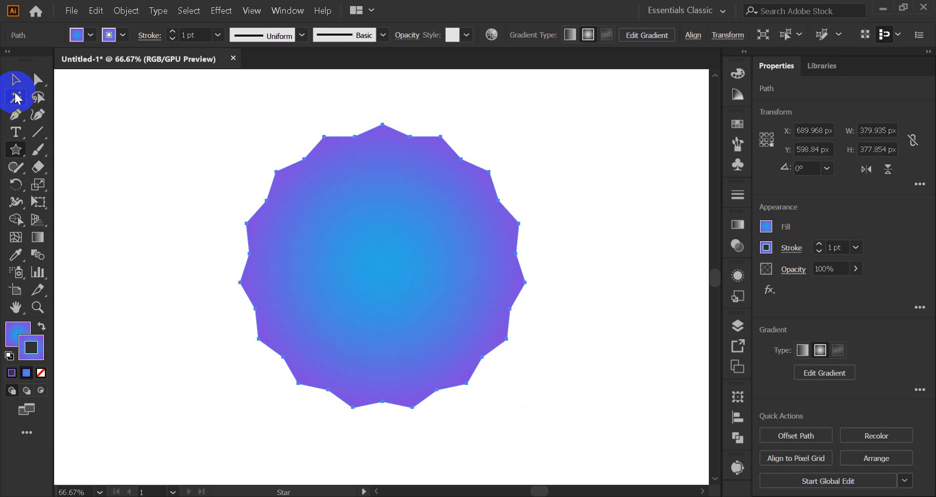
pyautogui.click(15, 79)
pyautogui.click(180, 196)
# Round all the star's corners slightly with the live corner widgets and deselect it.
pyautogui.click(331, 249)
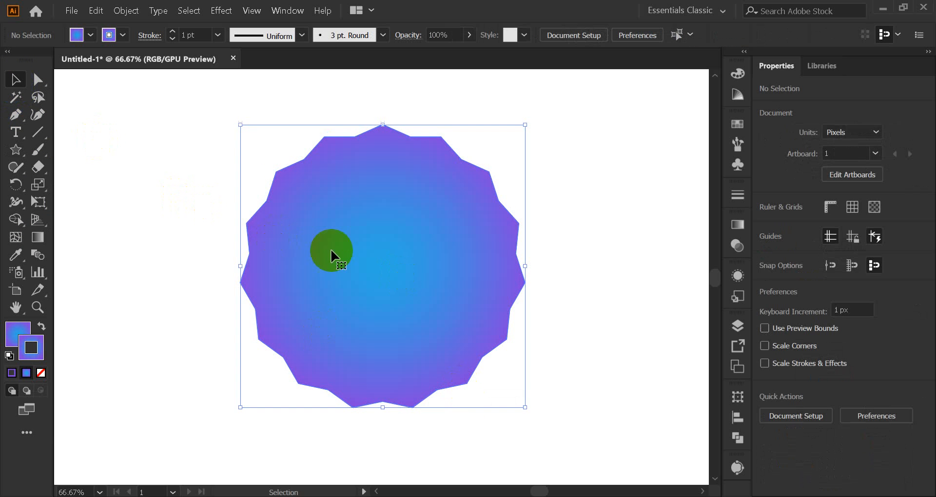
pyautogui.click(38, 81)
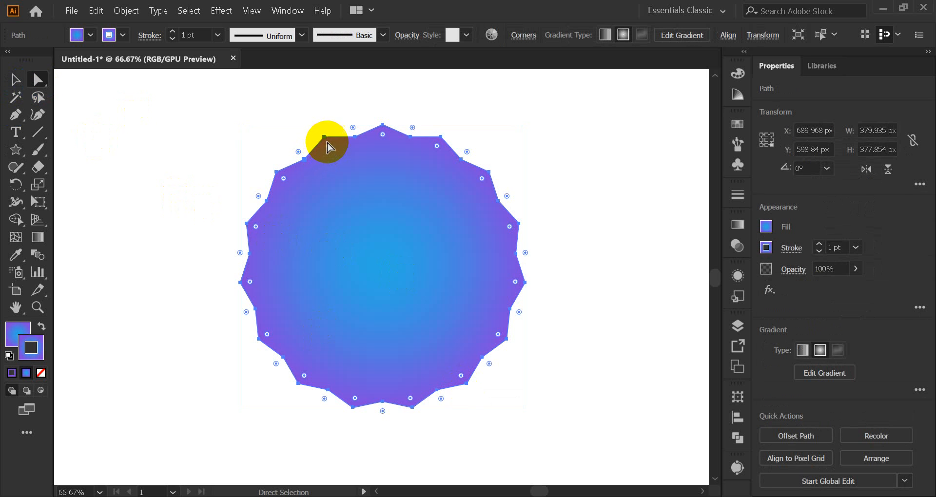
pyautogui.moveTo(329, 149); pyautogui.dragTo(331, 154)
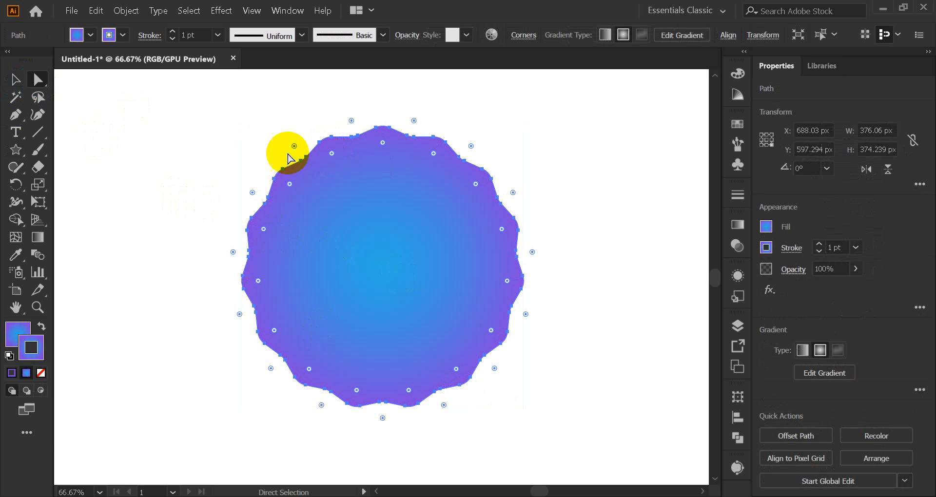
pyautogui.click(132, 149)
# Remove the stroke from the rounded star, keeping its gradient fill active, and deselect it.
pyautogui.click(415, 282)
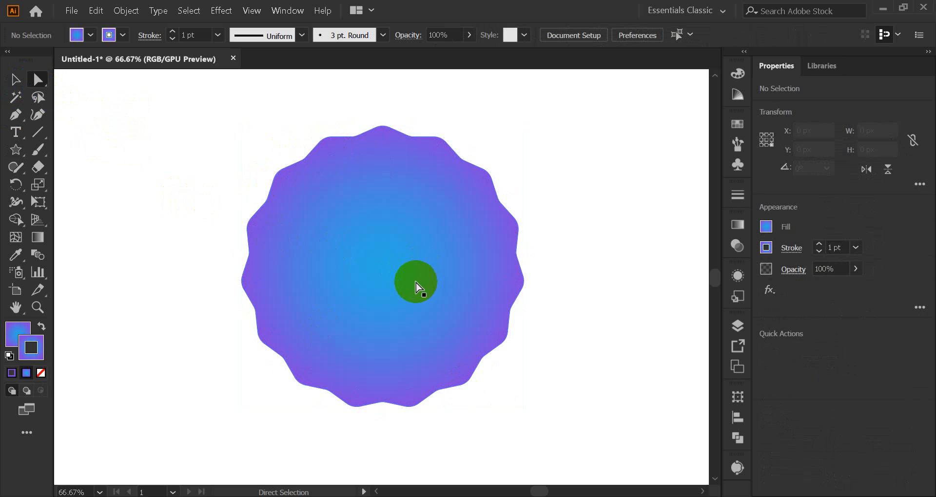
pyautogui.click(16, 79)
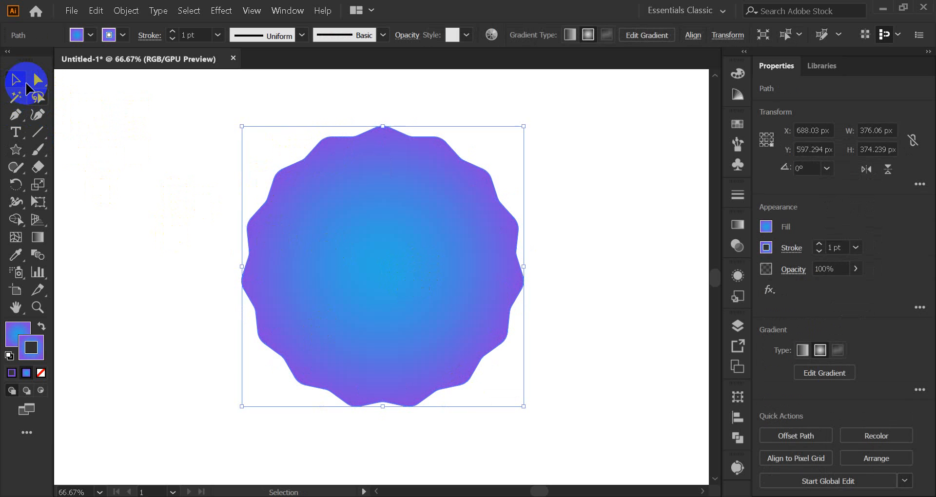
pyautogui.click(320, 305)
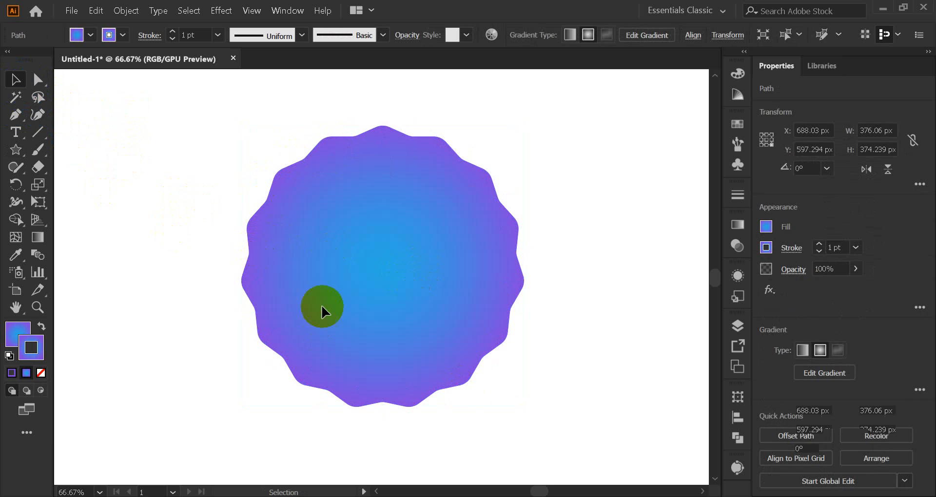
pyautogui.click(38, 372)
pyautogui.click(15, 333)
pyautogui.click(115, 267)
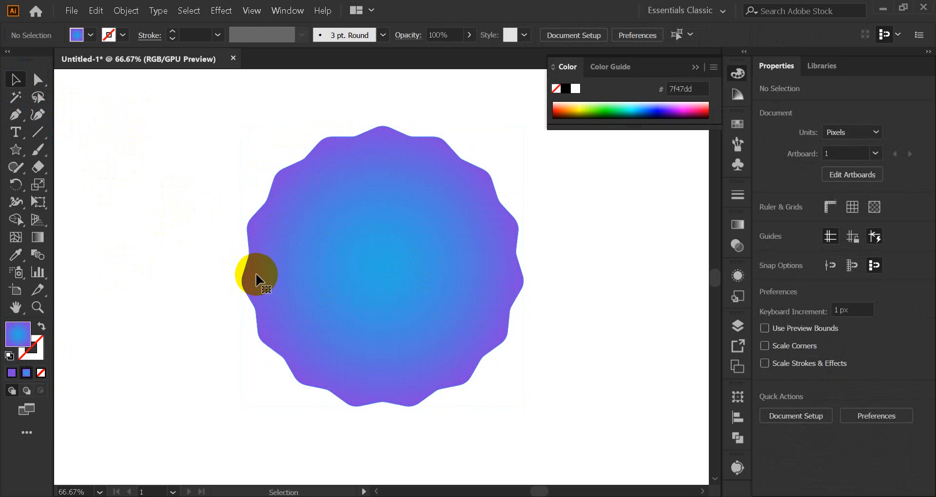
# Move the star left and slightly up to about X 513 px, Y 584 px, and collapse the color settings.
pyautogui.click(371, 273)
pyautogui.moveTo(366, 270); pyautogui.dragTo(237, 264)
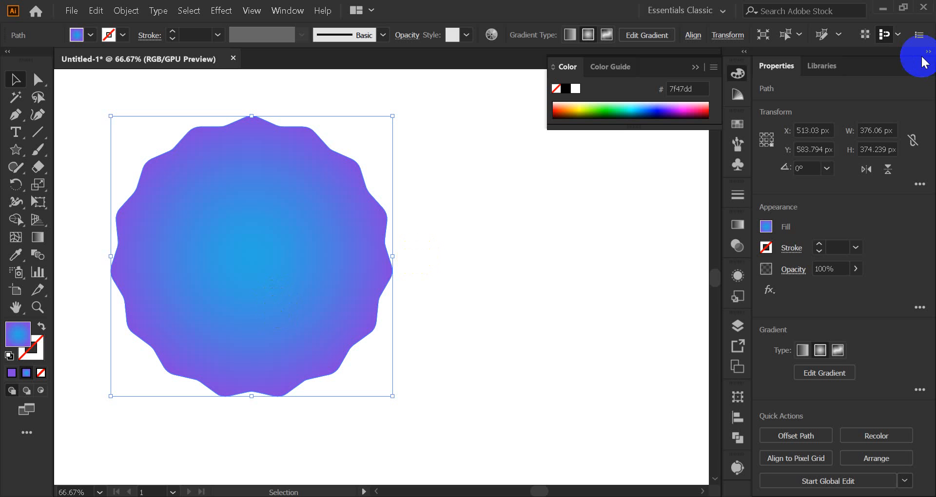
pyautogui.click(695, 66)
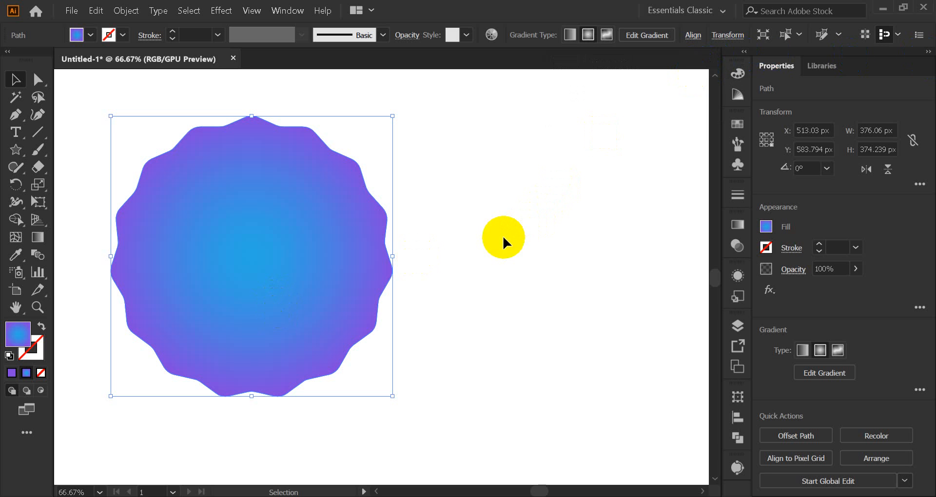
# Duplicate the star beside the original, with the left one at about X 403 px, Y 605 px, and shrink that one to a tiny star about its centre.
pyautogui.moveTo(266, 249); pyautogui.dragTo(181, 272)
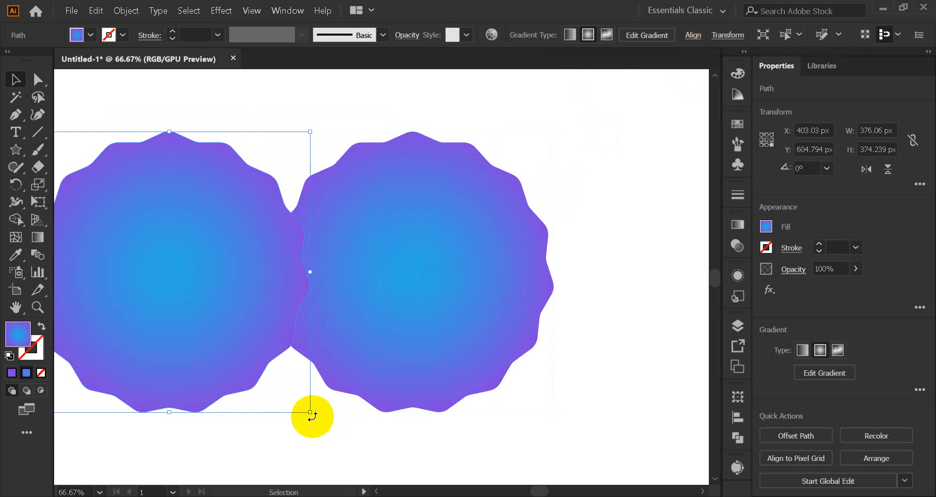
pyautogui.moveTo(310, 413); pyautogui.dragTo(182, 308)
pyautogui.click(180, 334)
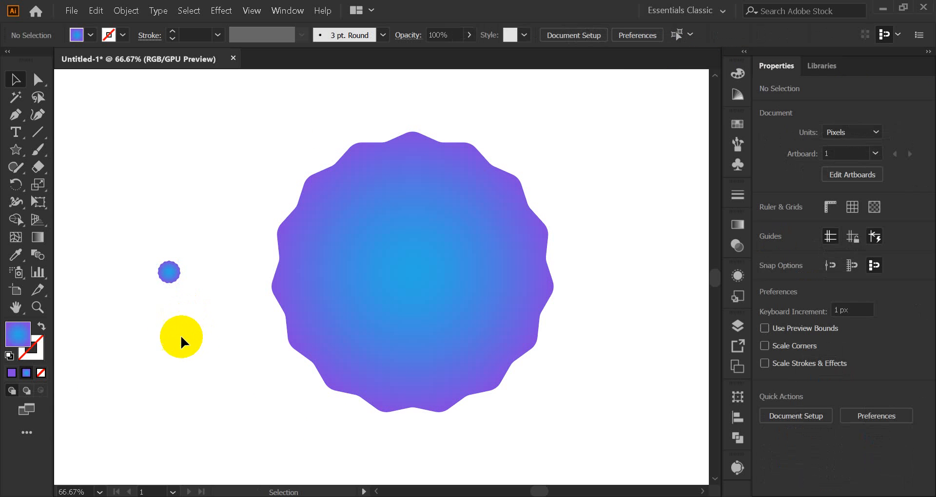
# Scale the large scalloped shape down proportionally about its centre to about 266 px wide.
pyautogui.click(364, 286)
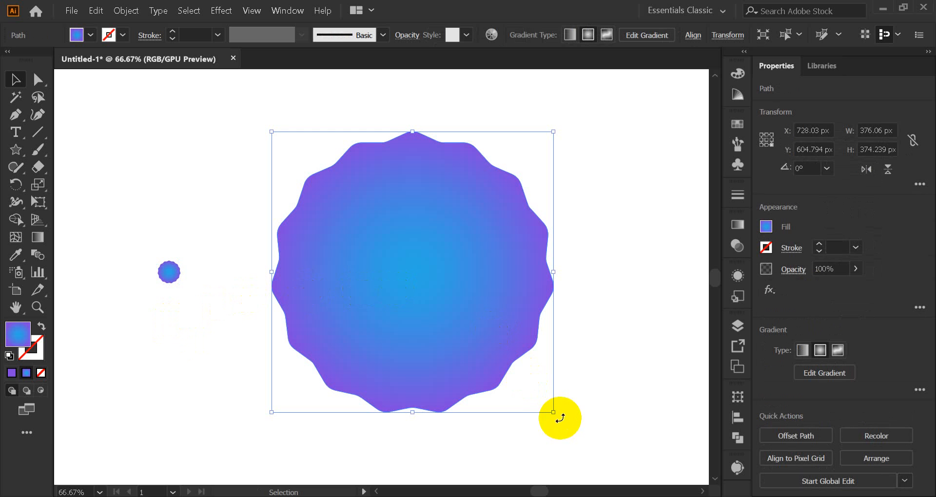
pyautogui.moveTo(554, 415); pyautogui.dragTo(510, 403)
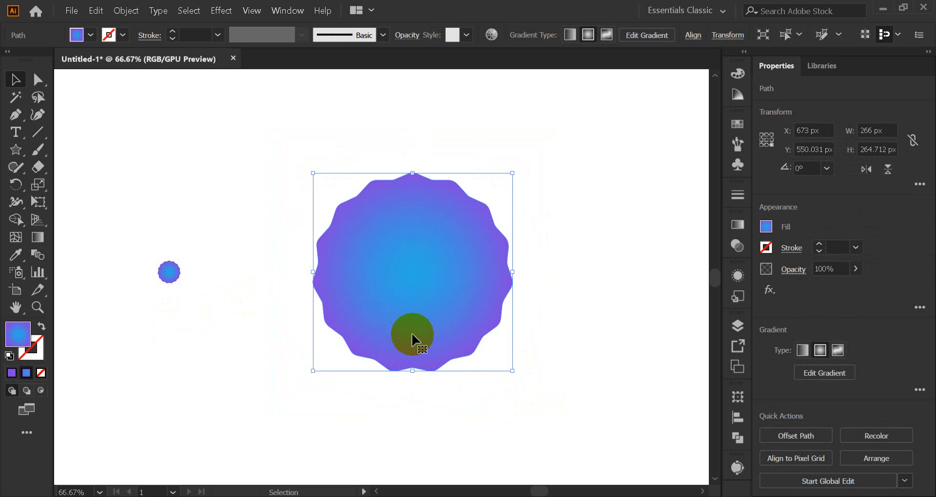
# Swap the fill and stroke on both scalloped shapes so each has a gradient outline and no fill.
pyautogui.click(168, 272)
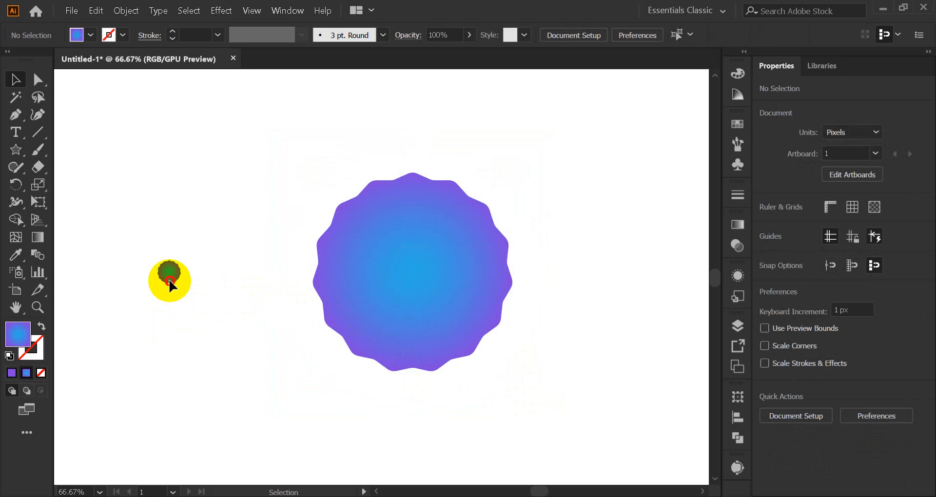
pyautogui.click(41, 328)
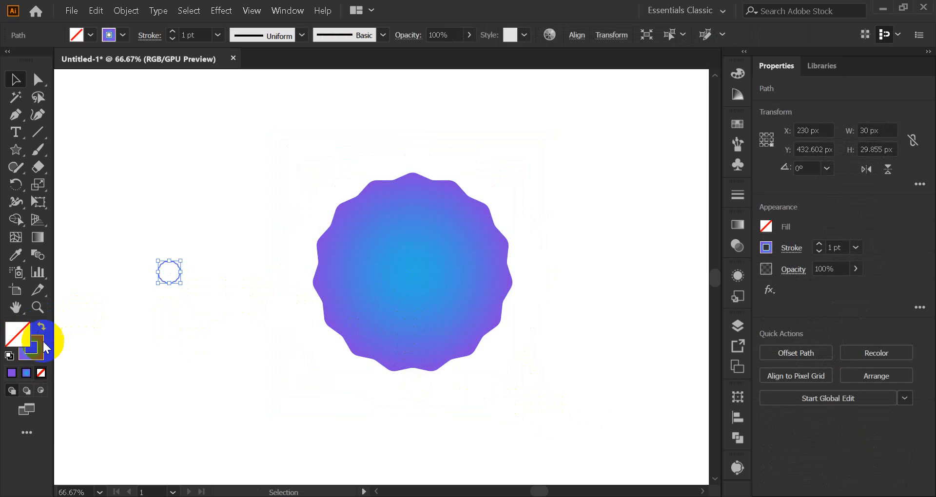
pyautogui.click(35, 344)
pyautogui.click(294, 317)
pyautogui.click(319, 300)
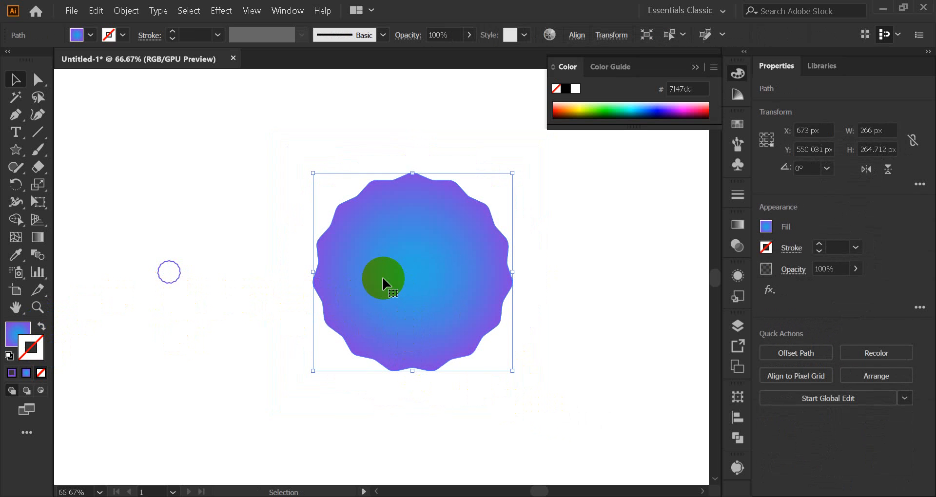
pyautogui.click(41, 327)
pyautogui.click(32, 347)
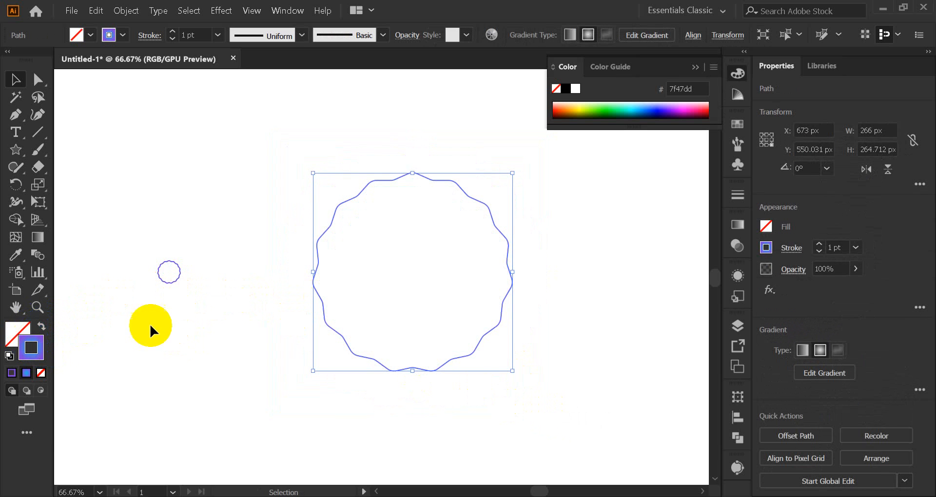
pyautogui.click(174, 329)
pyautogui.click(695, 63)
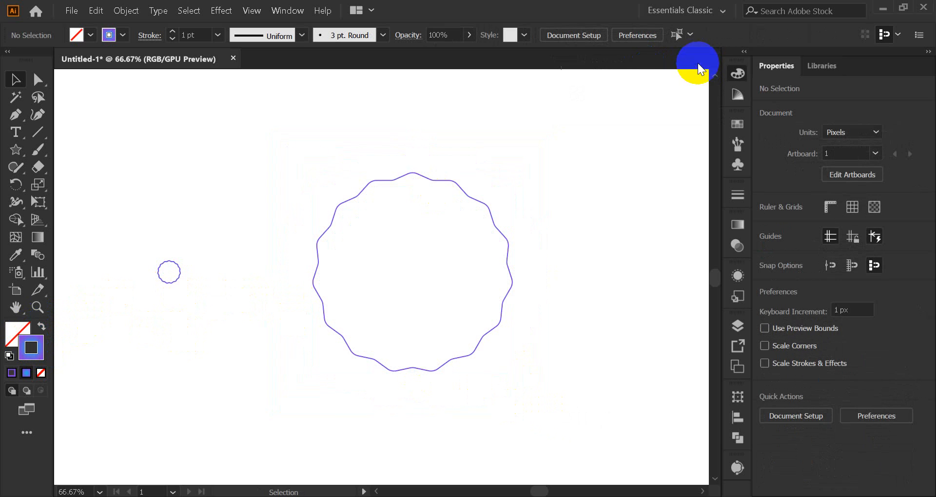
# Change the outer colour stop of the small shape's radial stroke gradient to RGB Magenta.
pyautogui.moveTo(178, 282); pyautogui.dragTo(180, 283)
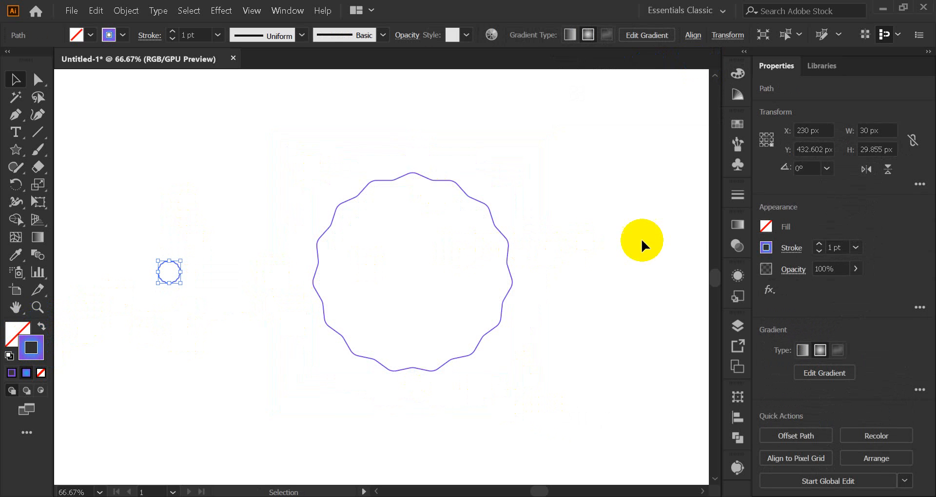
pyautogui.click(738, 225)
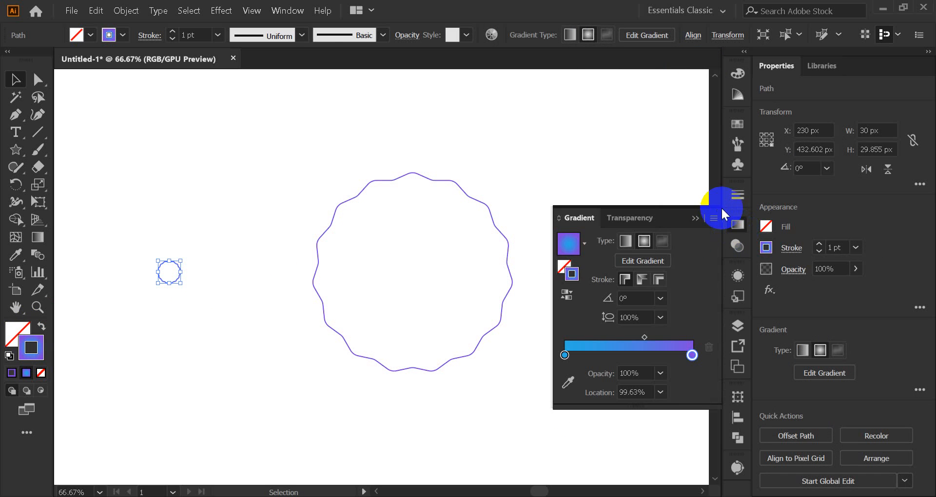
pyautogui.doubleClick(692, 356)
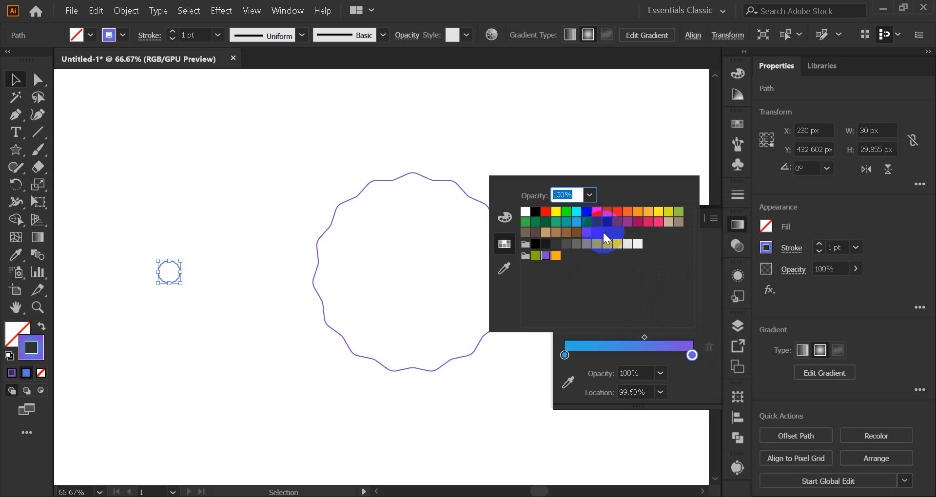
pyautogui.click(595, 215)
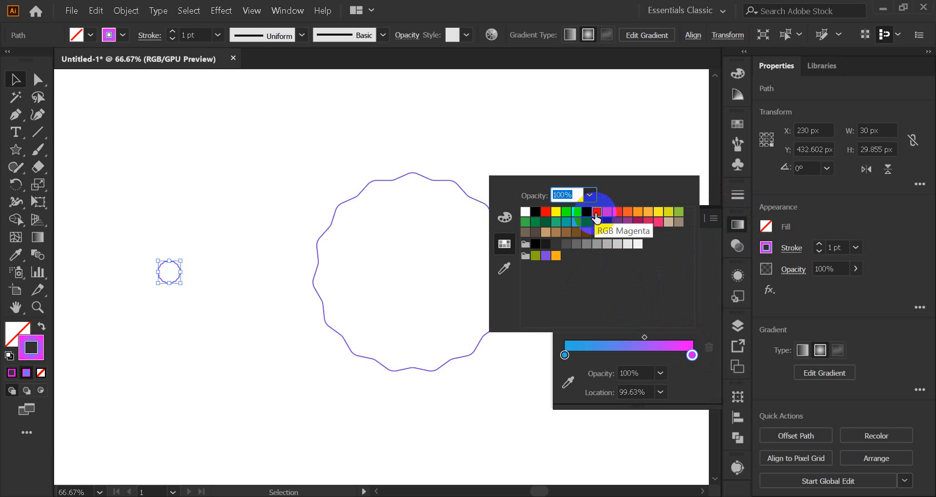
pyautogui.click(692, 355)
pyautogui.click(696, 224)
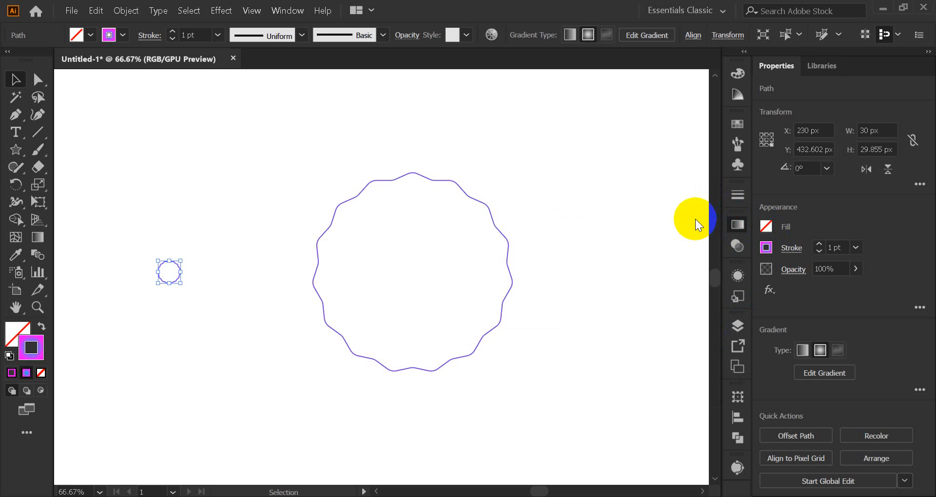
pyautogui.click(226, 302)
pyautogui.click(175, 283)
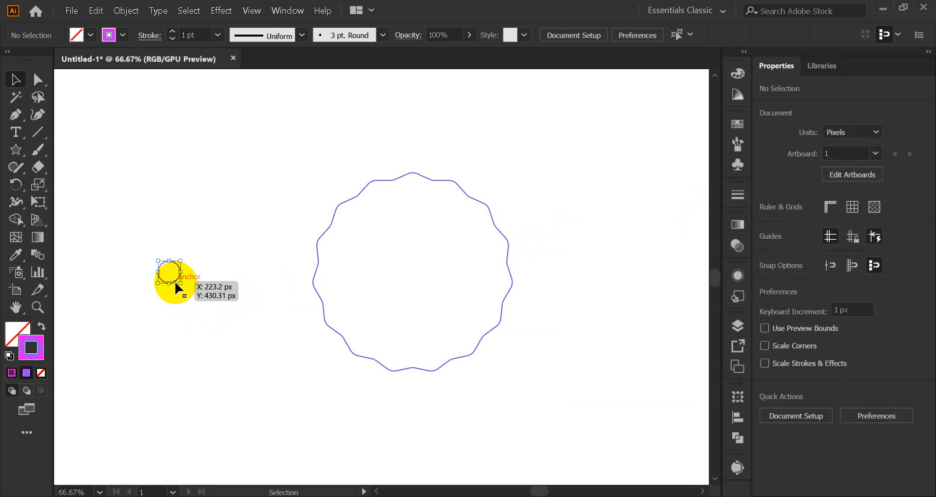
pyautogui.click(216, 347)
# Select both outlines and set the blend options to Specified Steps with 250 steps.
pyautogui.moveTo(124, 194)
pyautogui.mouseDown()
pyautogui.moveTo(302, 272)
pyautogui.moveTo(500, 401)
pyautogui.mouseUp()
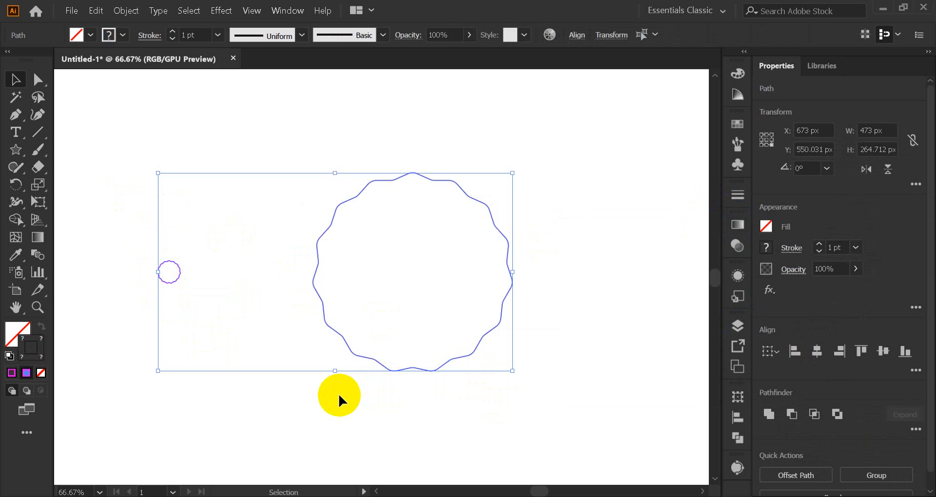
pyautogui.click(120, 11)
pyautogui.moveTo(229, 357)
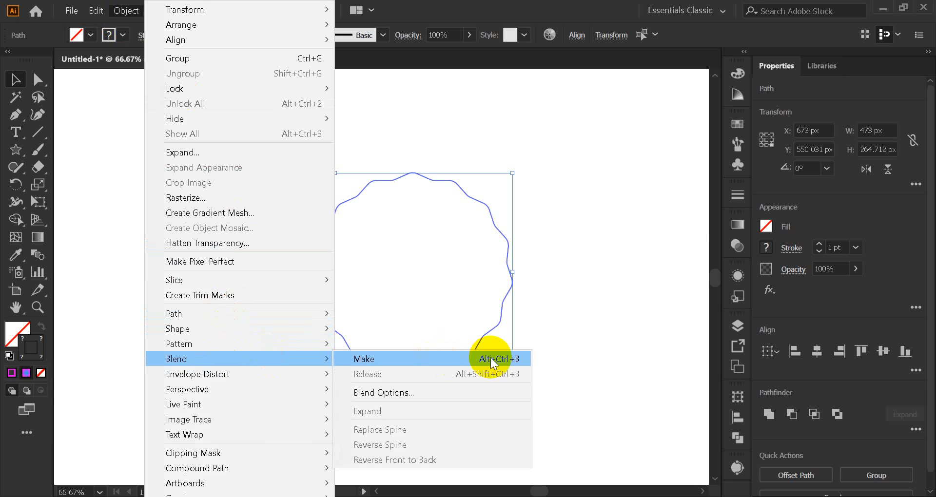
pyautogui.click(401, 392)
pyautogui.doubleClick(718, 133)
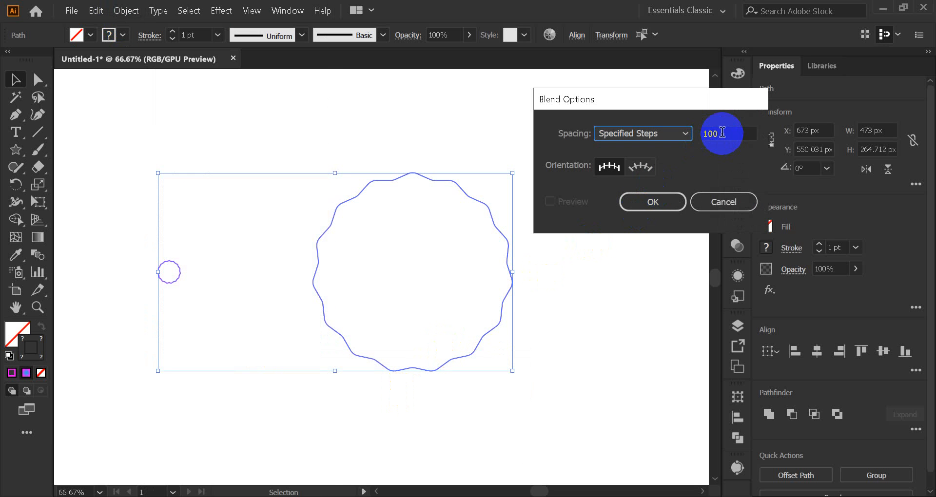
pyautogui.write('25')
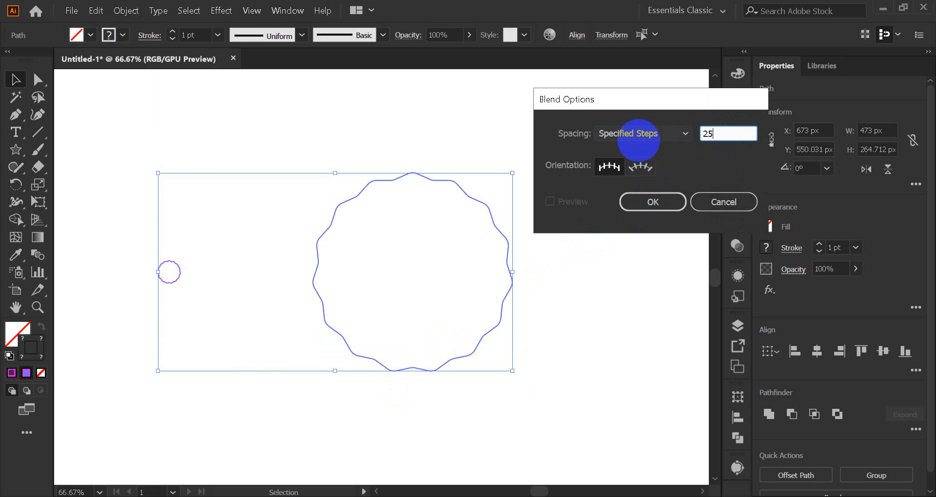
pyautogui.write('0')
pyautogui.click(653, 202)
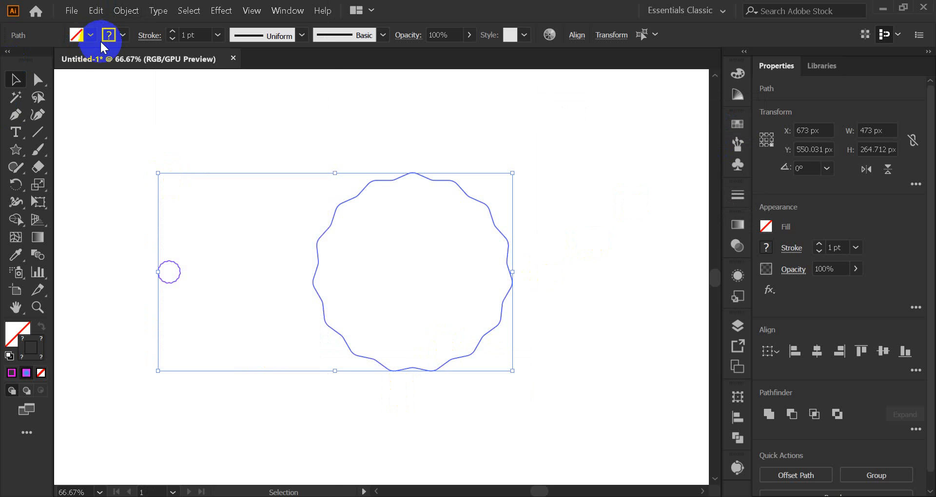
# Make a blend between the small and large scalloped outlines.
pyautogui.click(126, 11)
pyautogui.moveTo(248, 360)
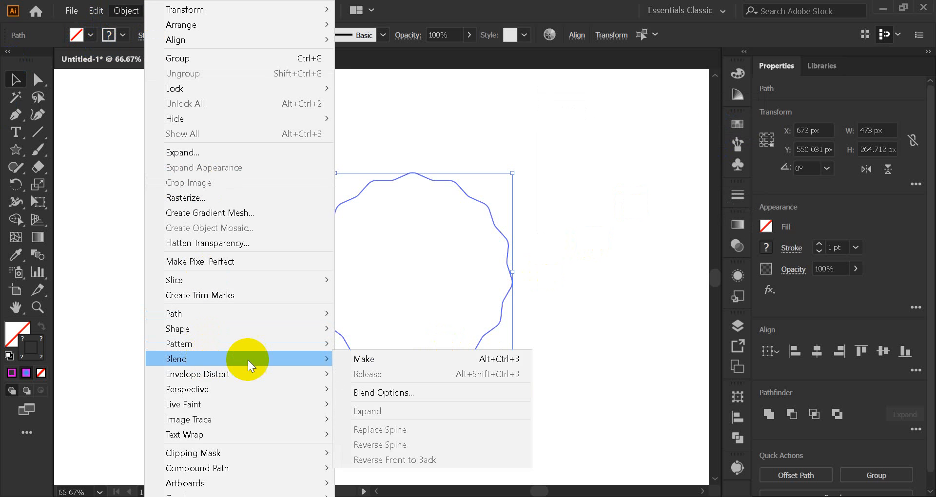
pyautogui.click(370, 360)
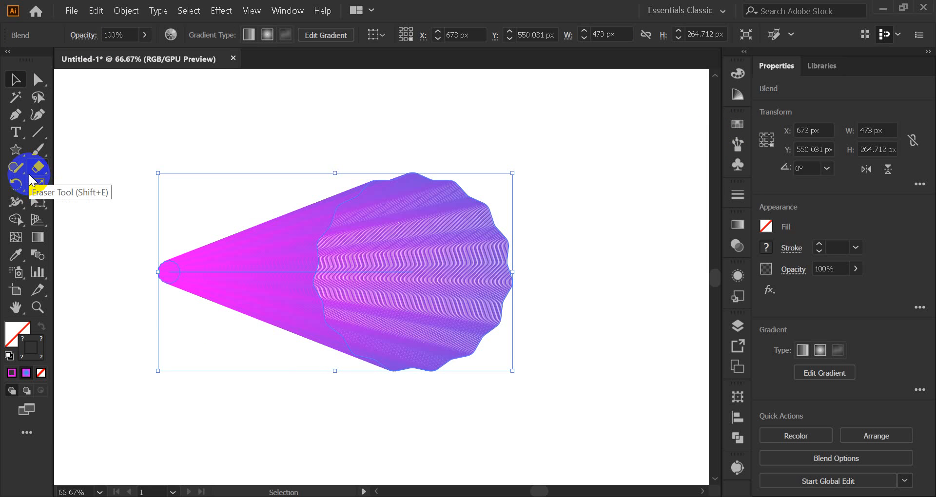
# Bend the blend's straight spine into a downward curve with the Anchor Point tool.
pyautogui.click(15, 115)
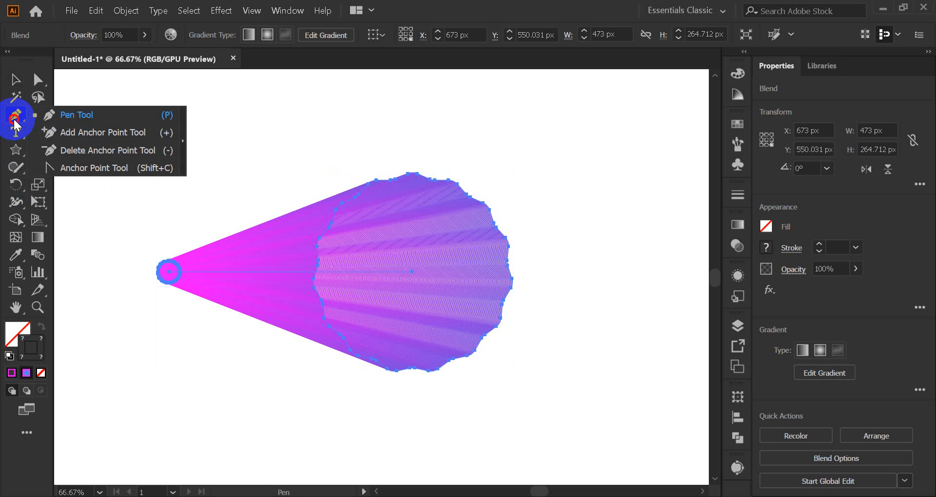
pyautogui.click(86, 165)
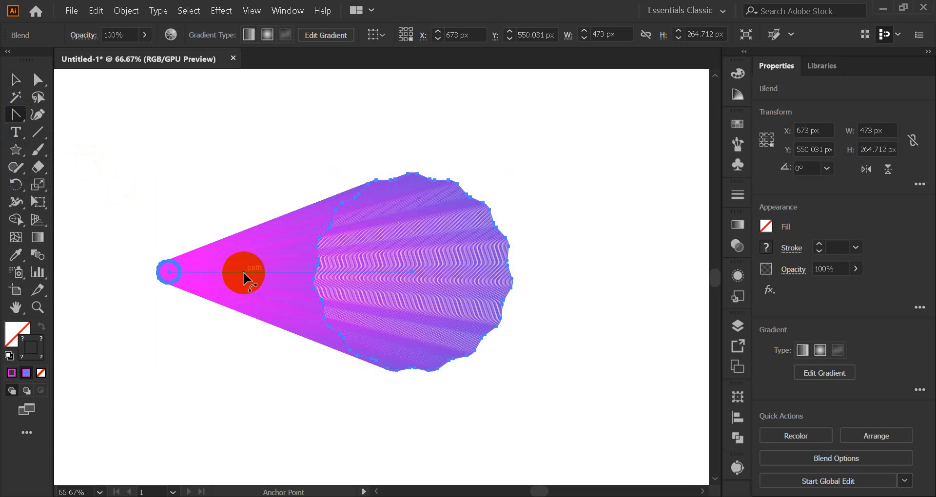
pyautogui.moveTo(245, 275); pyautogui.dragTo(195, 286)
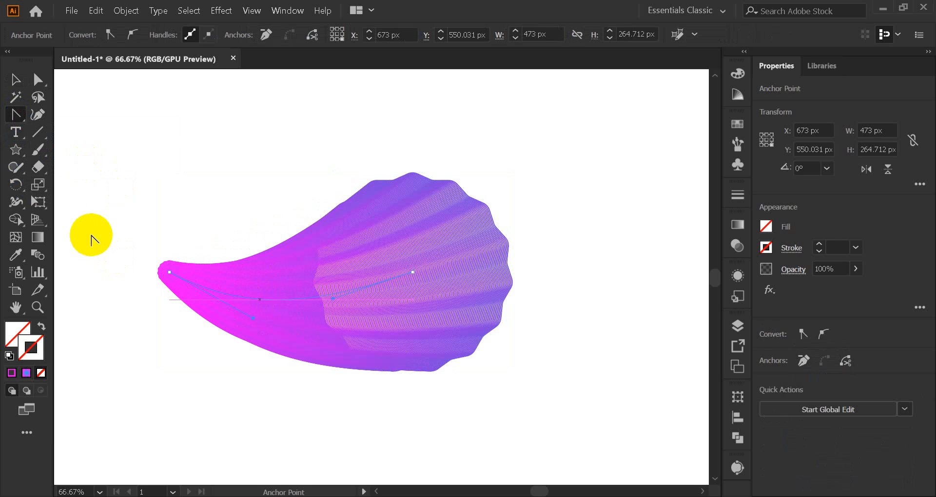
pyautogui.moveTo(251, 302); pyautogui.dragTo(295, 301)
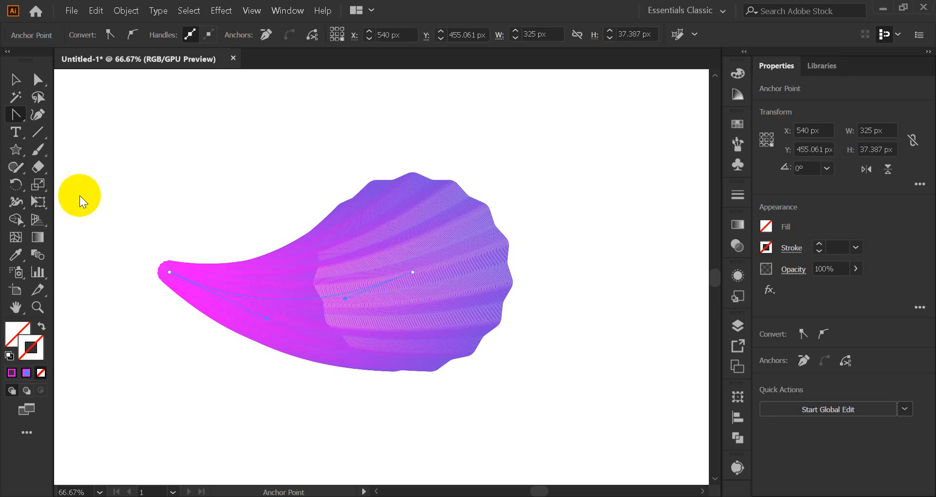
pyautogui.click(14, 79)
pyautogui.click(199, 159)
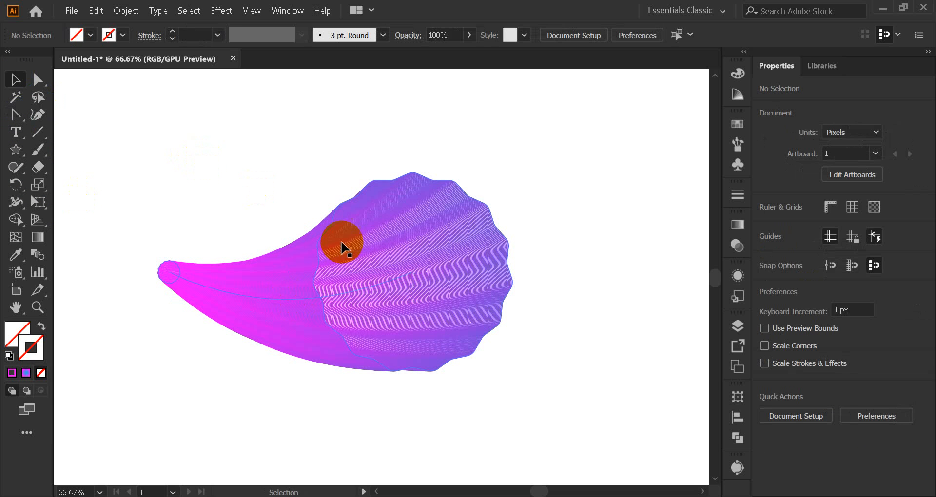
pyautogui.click(265, 321)
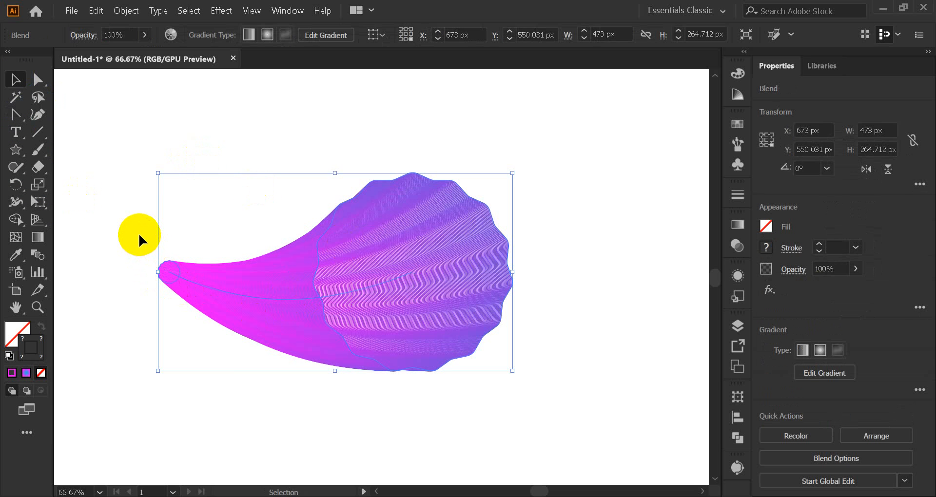
pyautogui.click(26, 374)
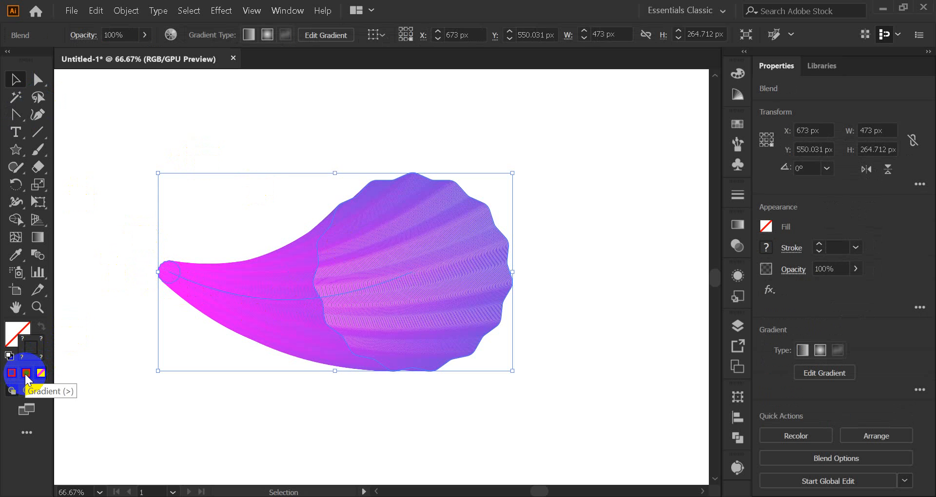
pyautogui.click(118, 217)
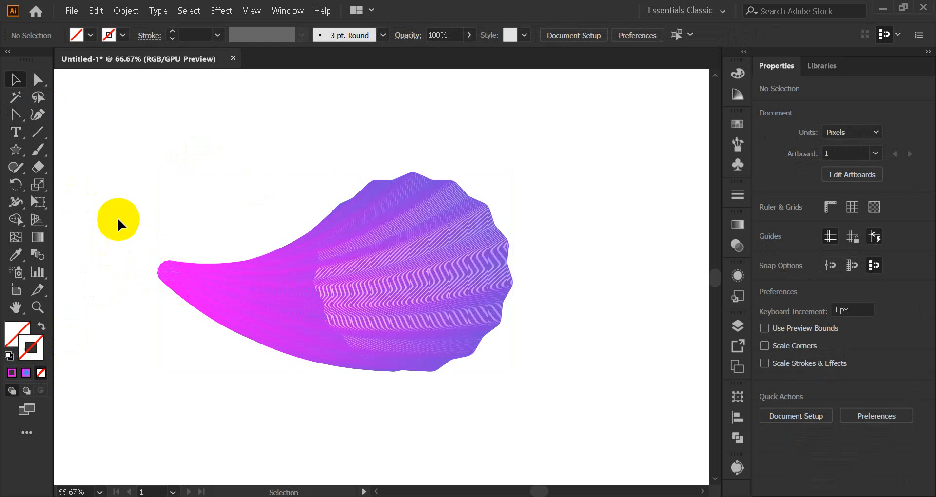
# Recolour the large scalloped outline inside the blend by directly selecting it and applying the cyan swatch to its stroke.
pyautogui.click(276, 299)
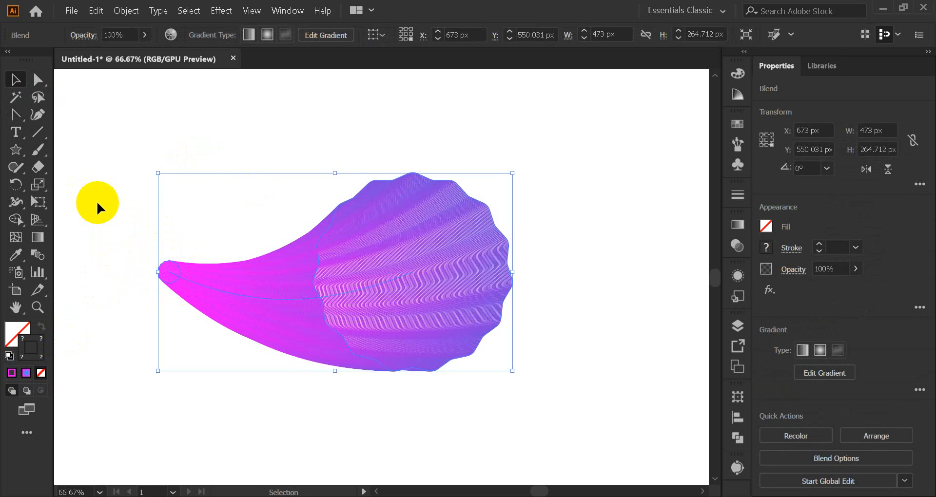
pyautogui.click(40, 82)
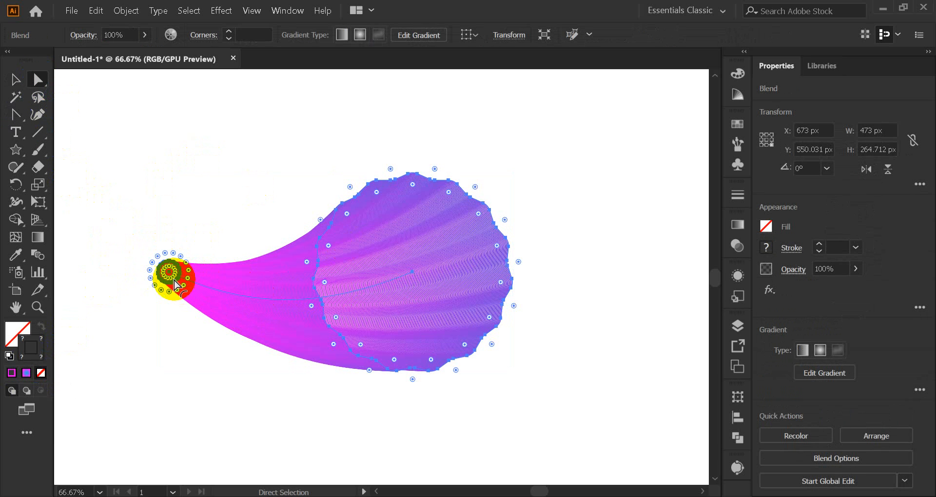
pyautogui.click(443, 264)
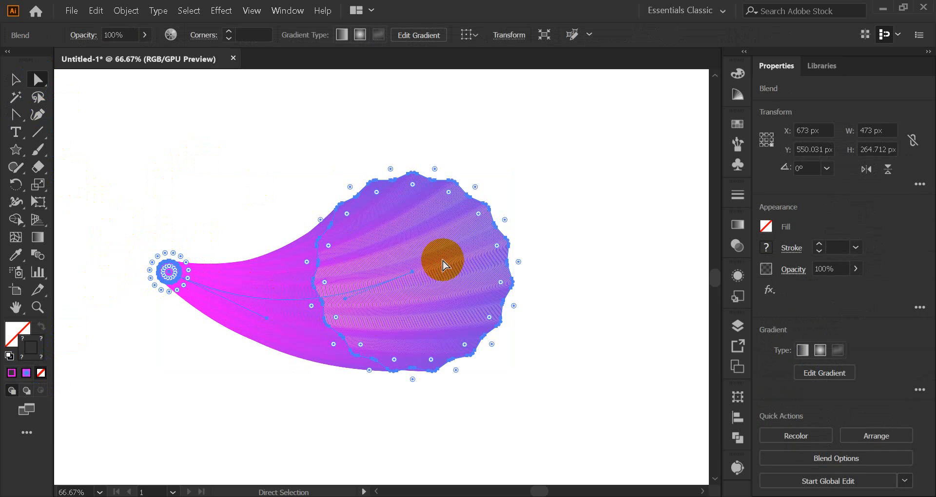
pyautogui.click(188, 192)
pyautogui.click(464, 265)
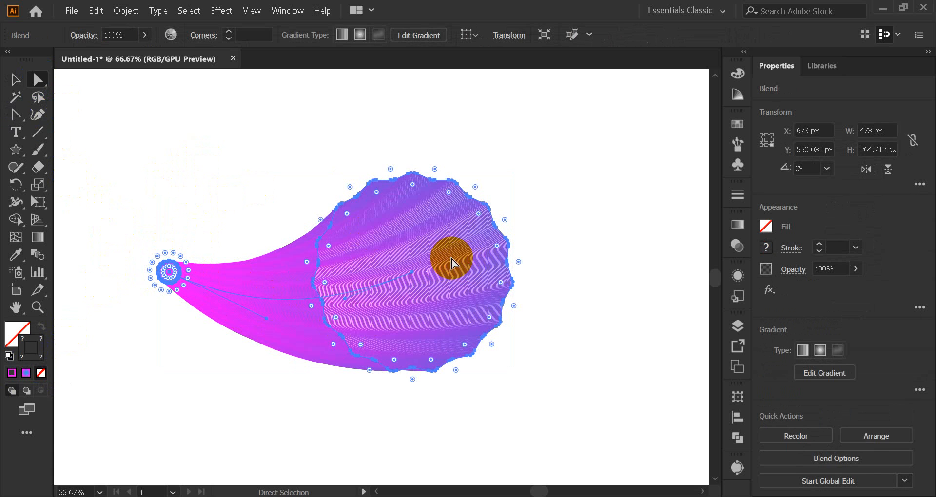
pyautogui.click(239, 179)
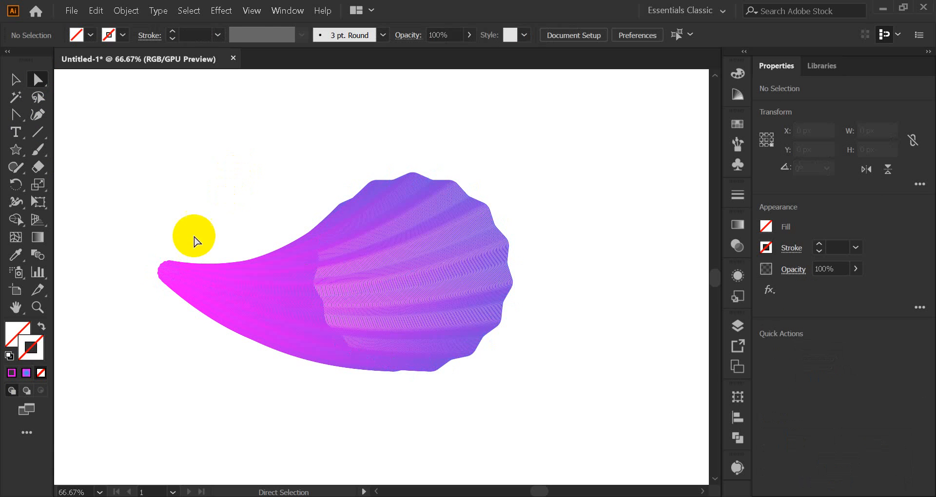
pyautogui.click(372, 364)
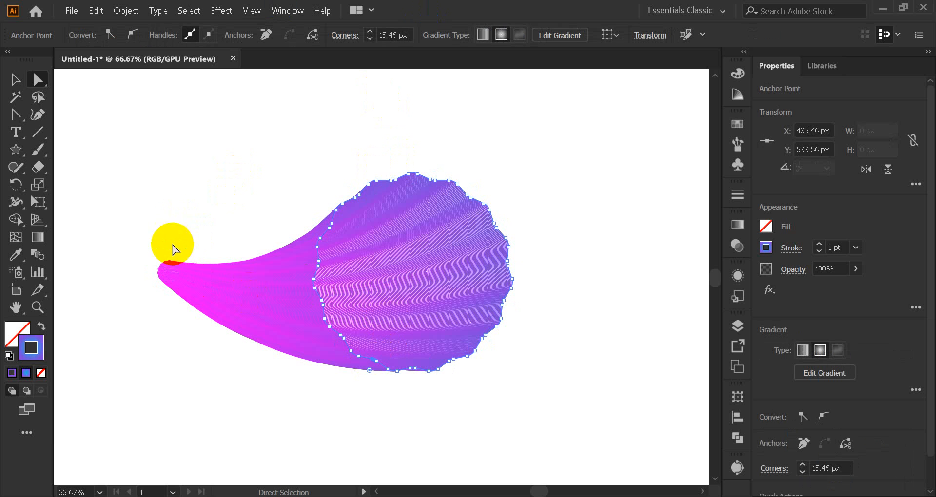
pyautogui.click(738, 125)
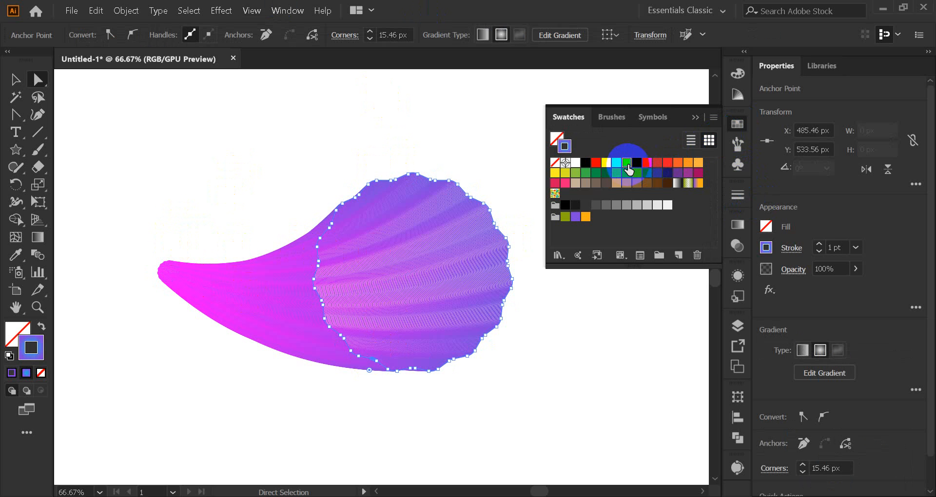
pyautogui.click(628, 166)
pyautogui.click(695, 117)
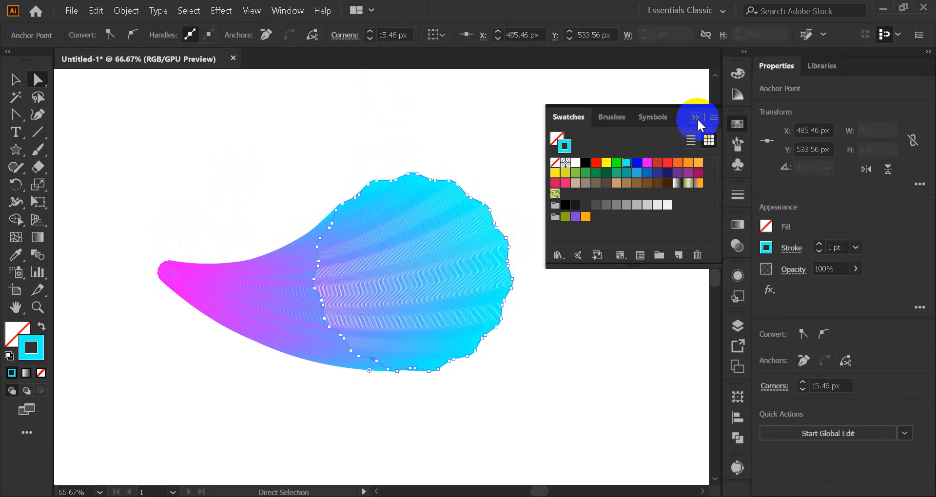
pyautogui.click(366, 153)
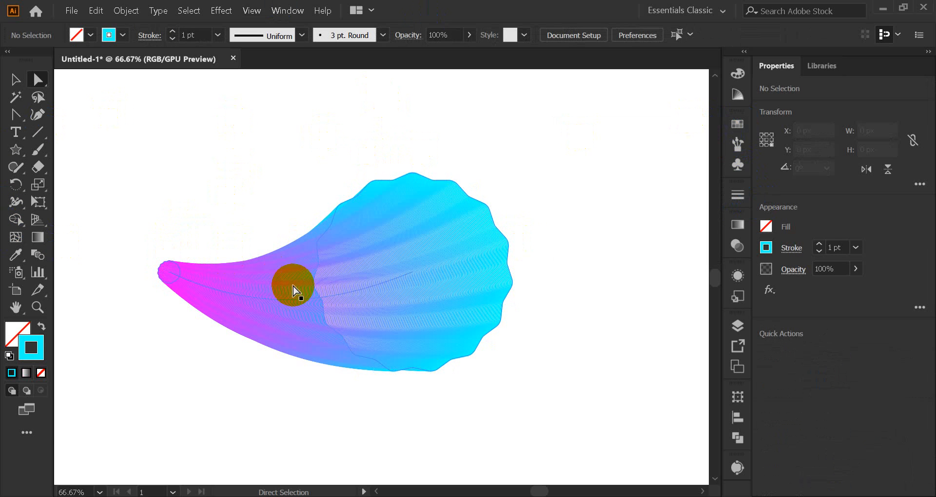
# Move the whole blend about 51 px horizontally to the right on the artboard.
pyautogui.click(293, 291)
pyautogui.click(15, 79)
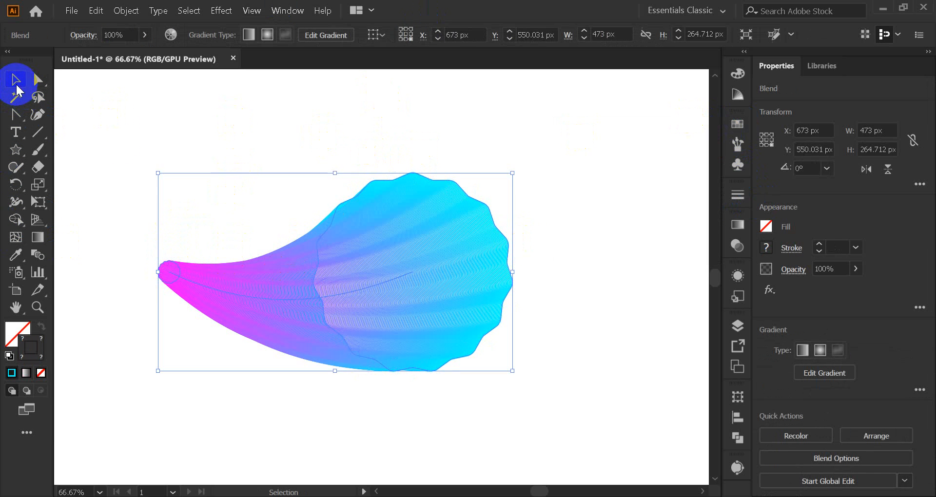
pyautogui.click(164, 152)
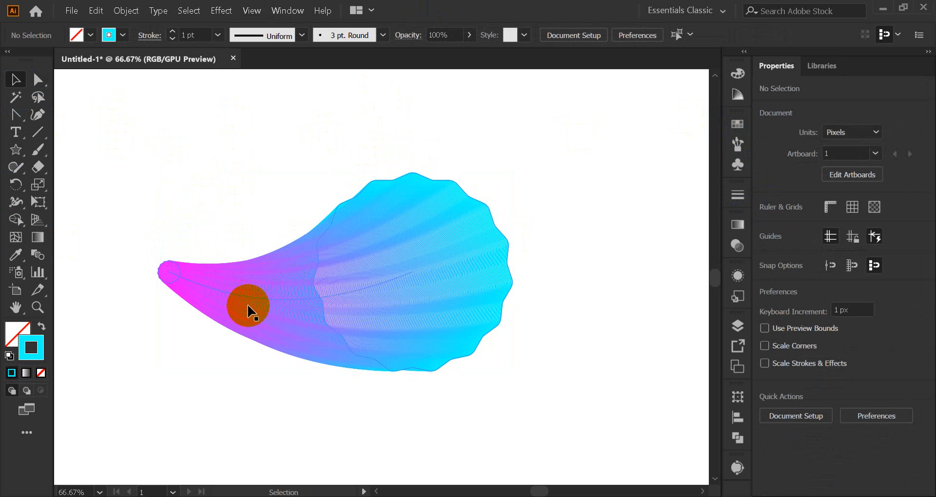
pyautogui.moveTo(248, 305); pyautogui.dragTo(275, 311)
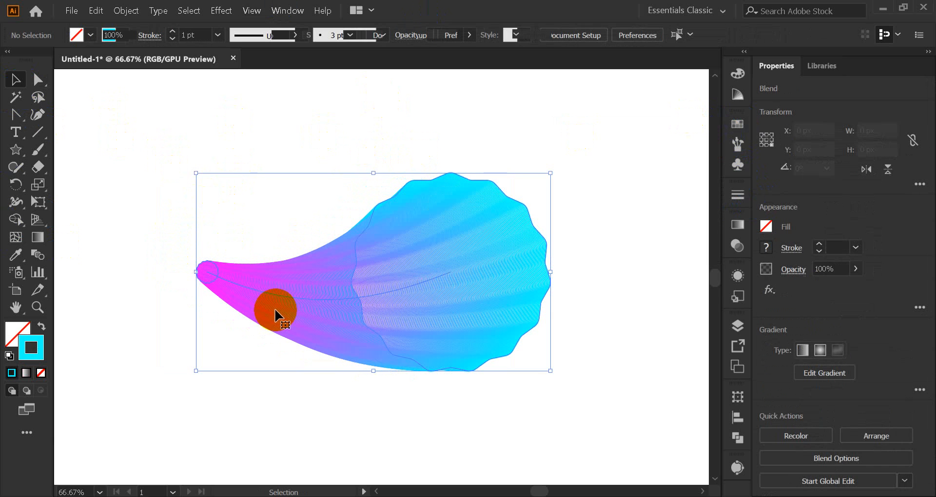
pyautogui.click(125, 341)
# Narrow the blend horizontally from its right side to a width of about 449 px.
pyautogui.hotkey('ctrl', '-')
pyautogui.hotkey('ctrl', '-')
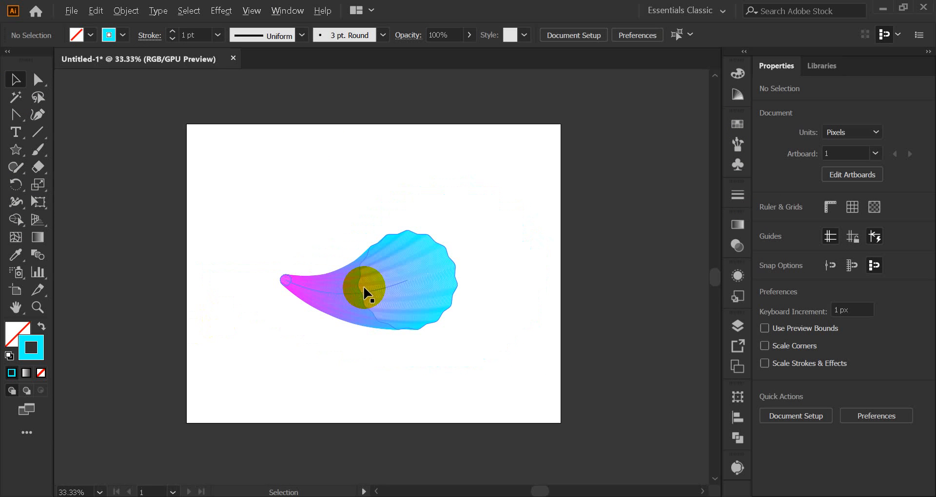
pyautogui.scroll(3, 341, 312)
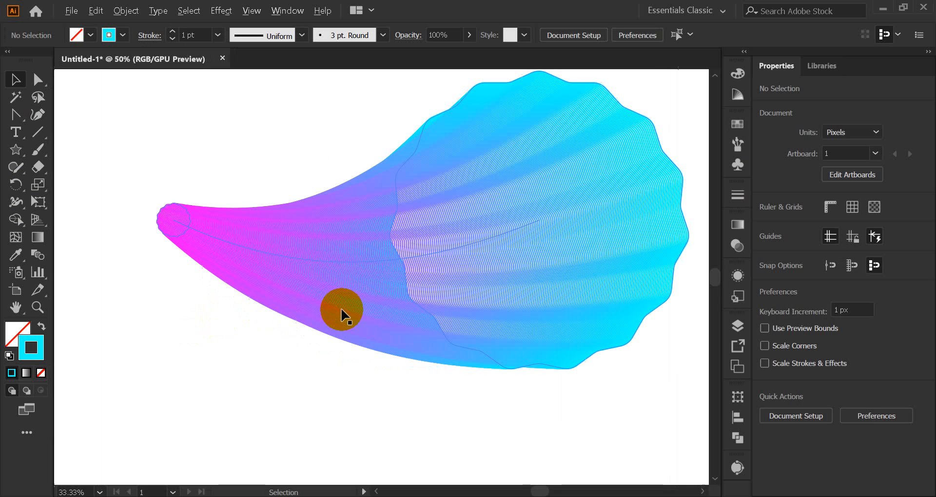
pyautogui.click(363, 274)
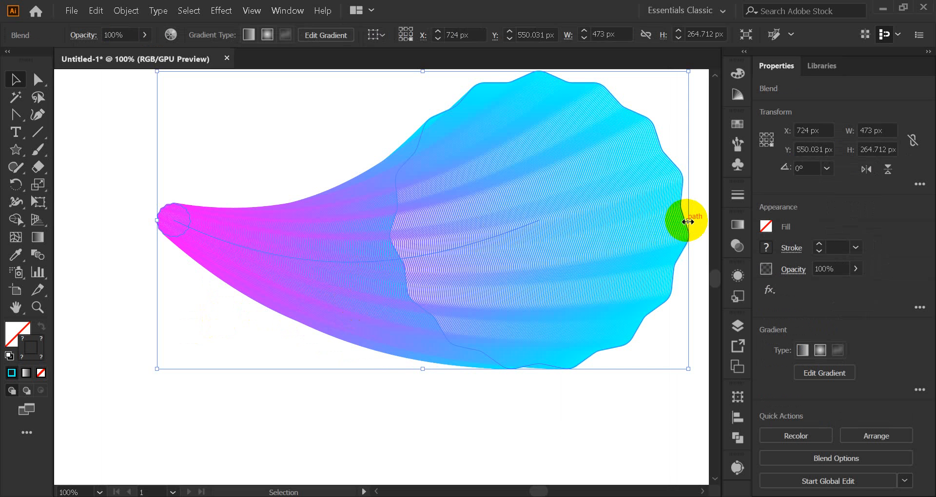
pyautogui.moveTo(688, 221); pyautogui.dragTo(661, 221)
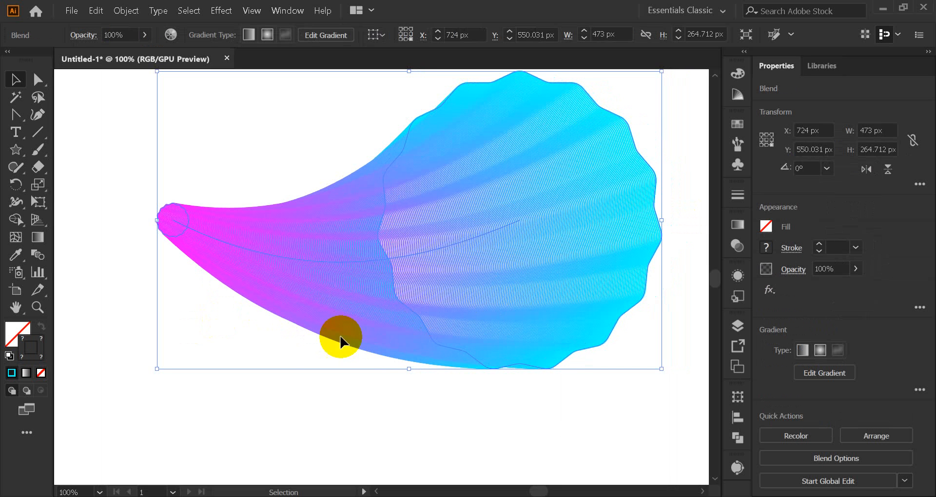
pyautogui.click(117, 138)
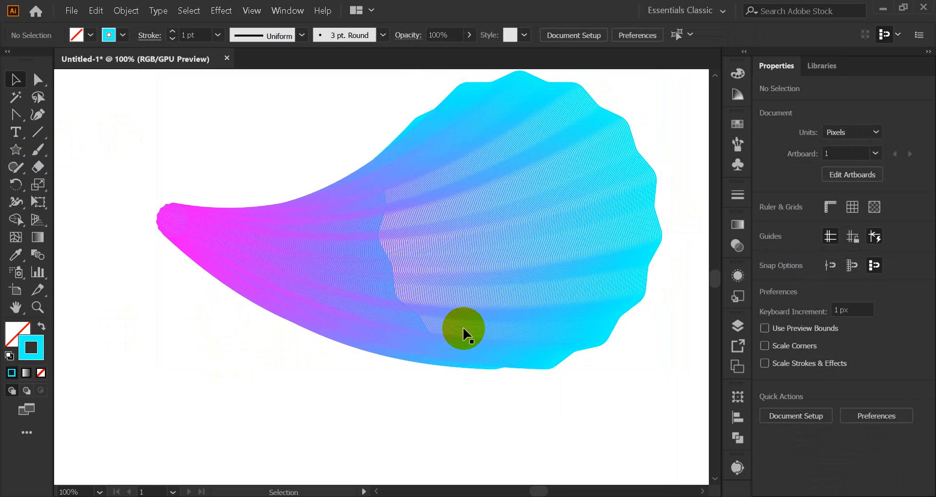
pyautogui.click(367, 307)
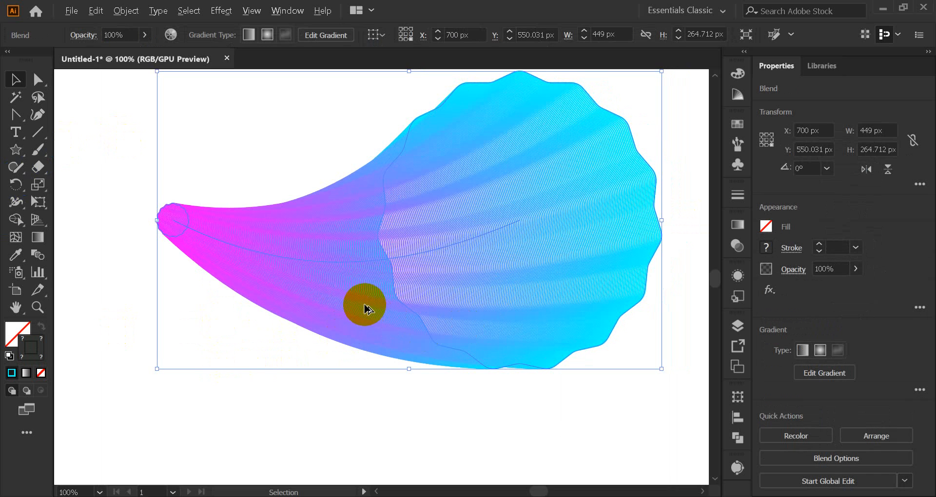
pyautogui.scroll(-2, 366, 310)
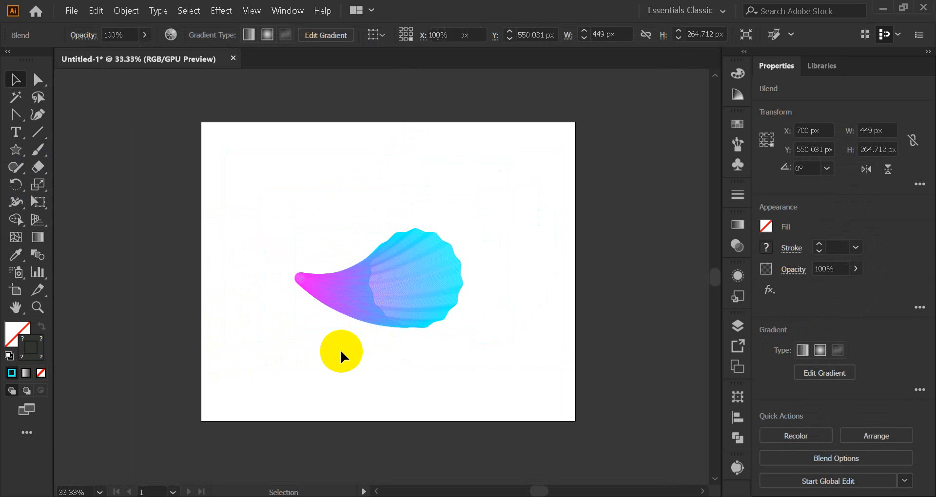
pyautogui.click(368, 333)
pyautogui.scroll(2, 370, 332)
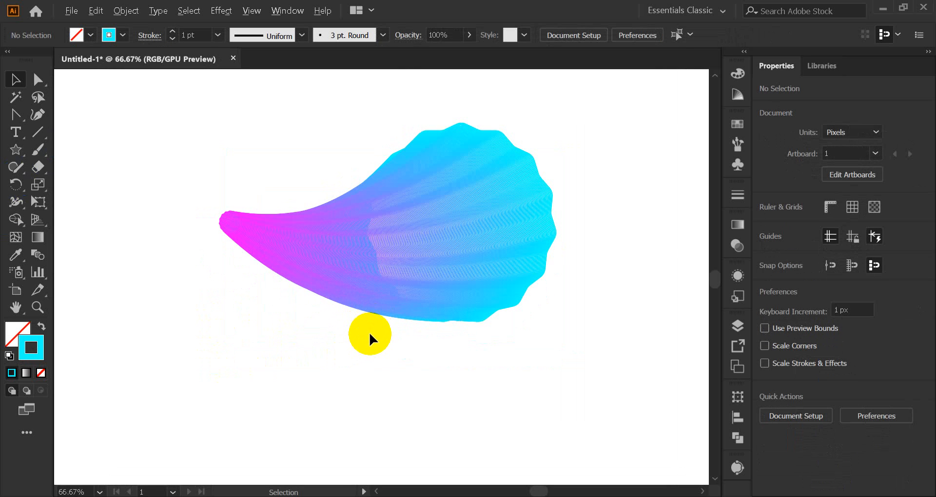
pyautogui.scroll(2, 369, 334)
pyautogui.click(216, 267)
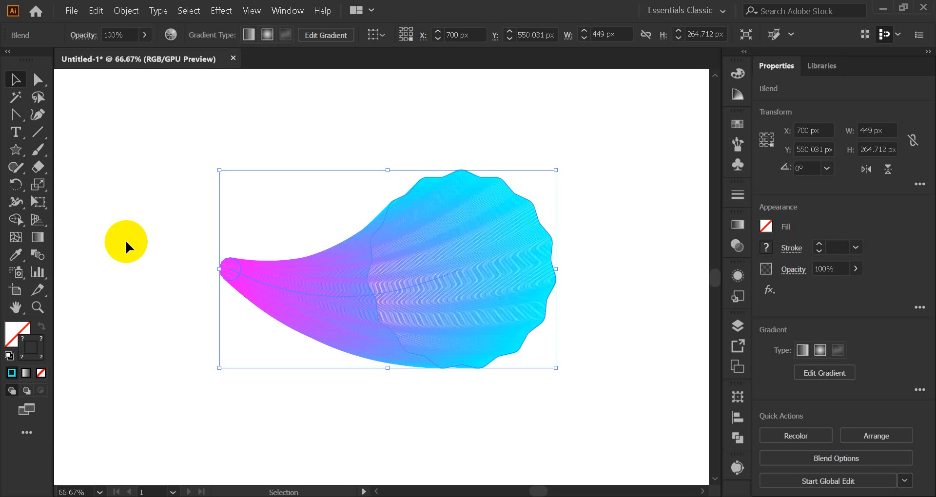
pyautogui.click(280, 218)
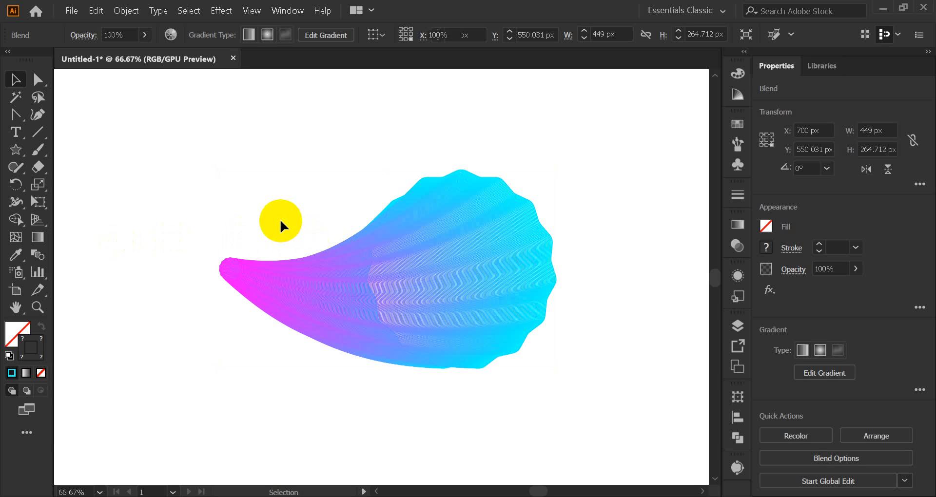
# Place a duplicate of the blend off the artboard, about 859 px right and 384 px up from the original.
pyautogui.click(365, 297)
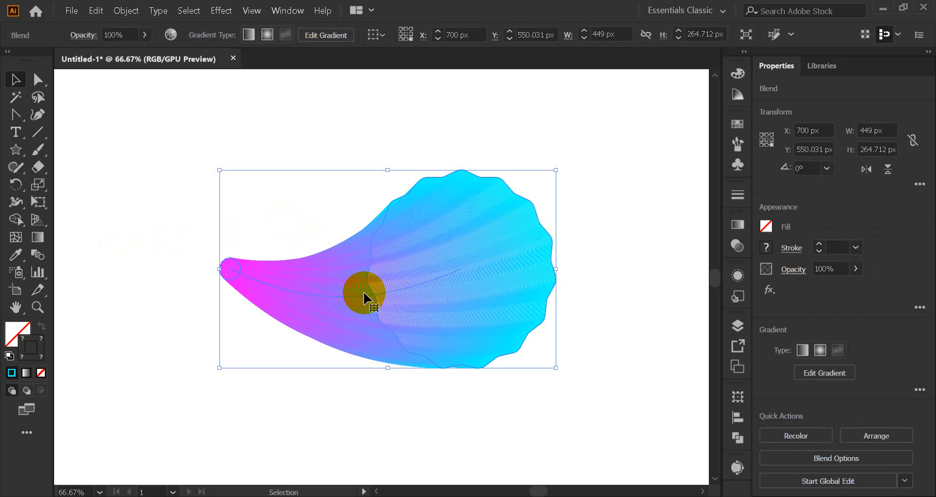
pyautogui.scroll(-3, 341, 305)
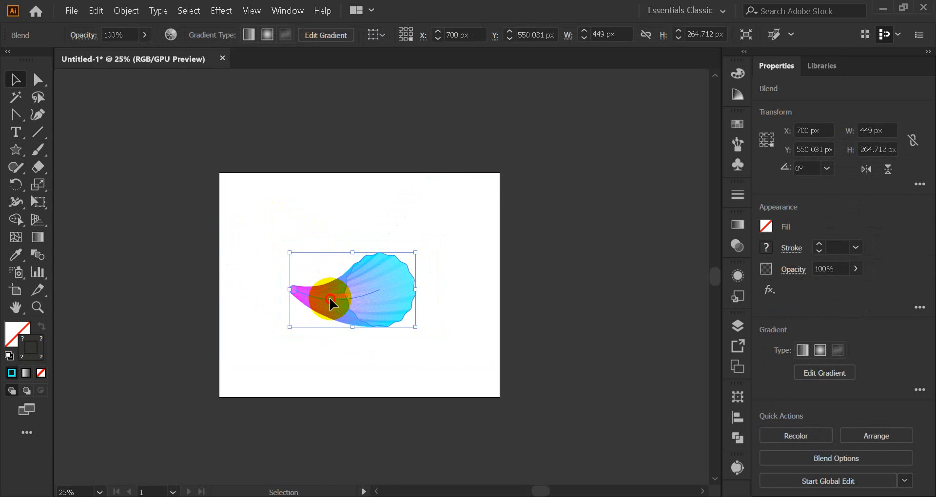
pyautogui.moveTo(329, 297); pyautogui.dragTo(458, 250)
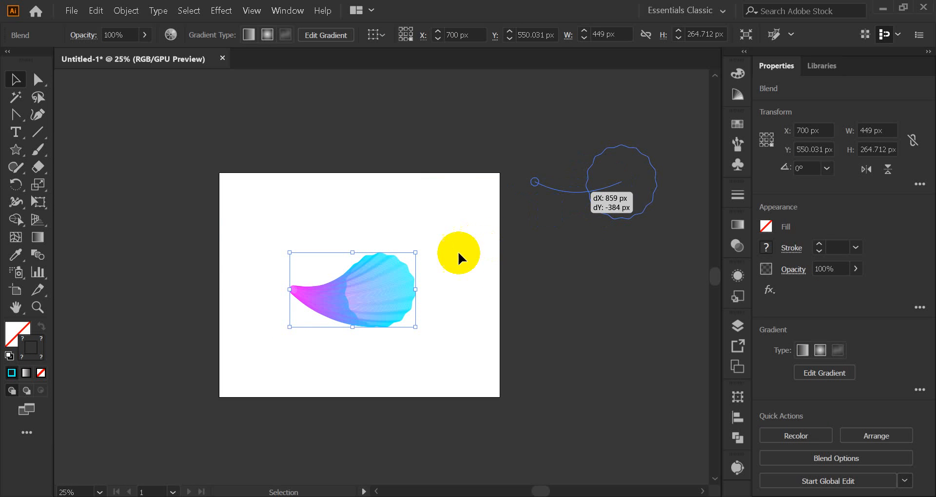
pyautogui.click(374, 217)
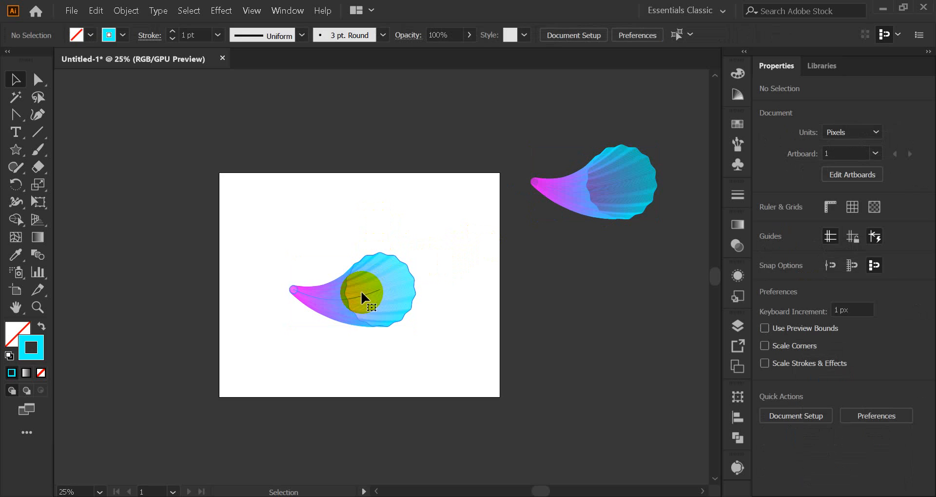
# Try to expand the object, fill and stroke of the blend on the artboard, and undo the expansion.
pyautogui.click(361, 291)
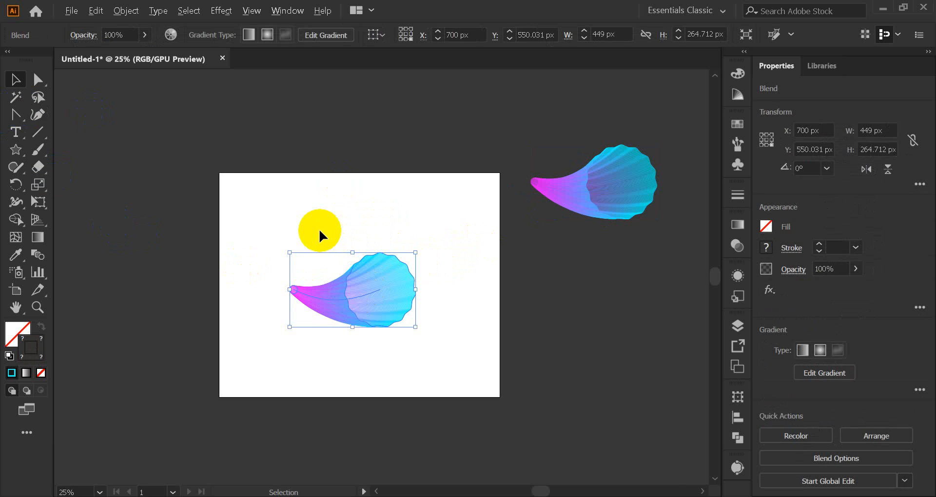
pyautogui.scroll(2, 319, 229)
pyautogui.click(127, 11)
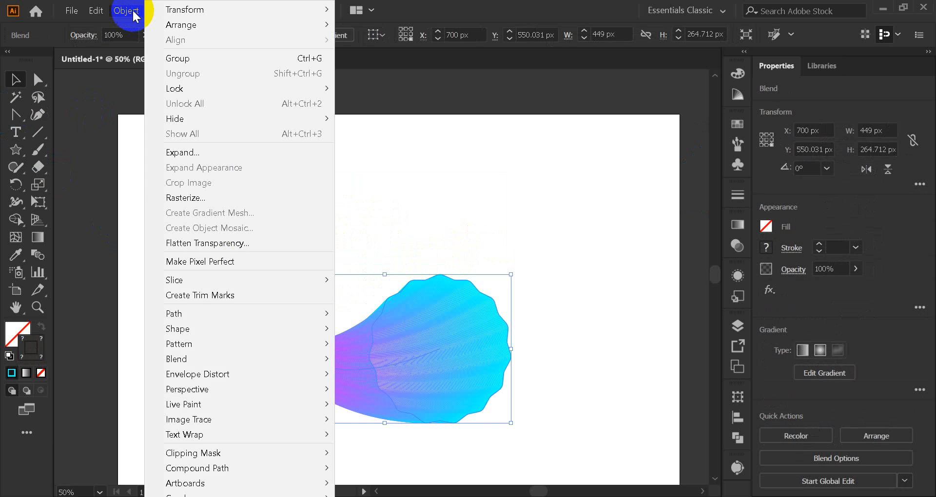
pyautogui.click(208, 152)
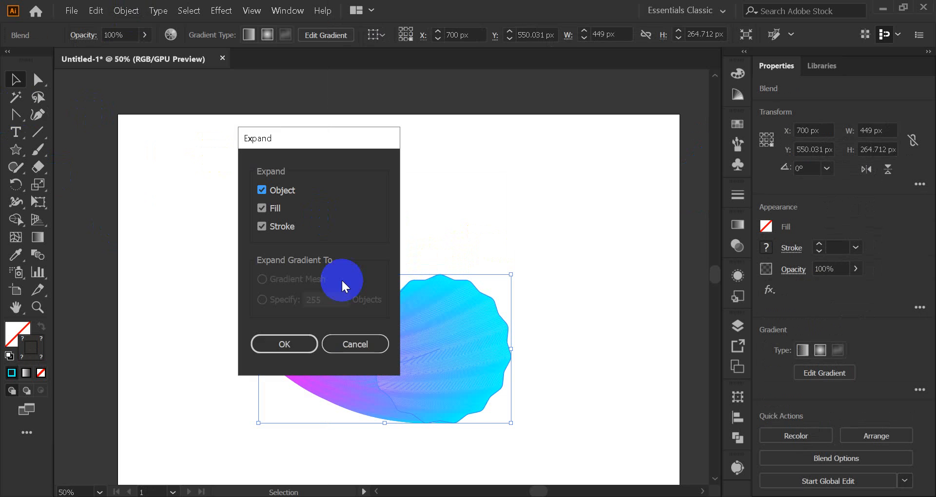
pyautogui.click(289, 334)
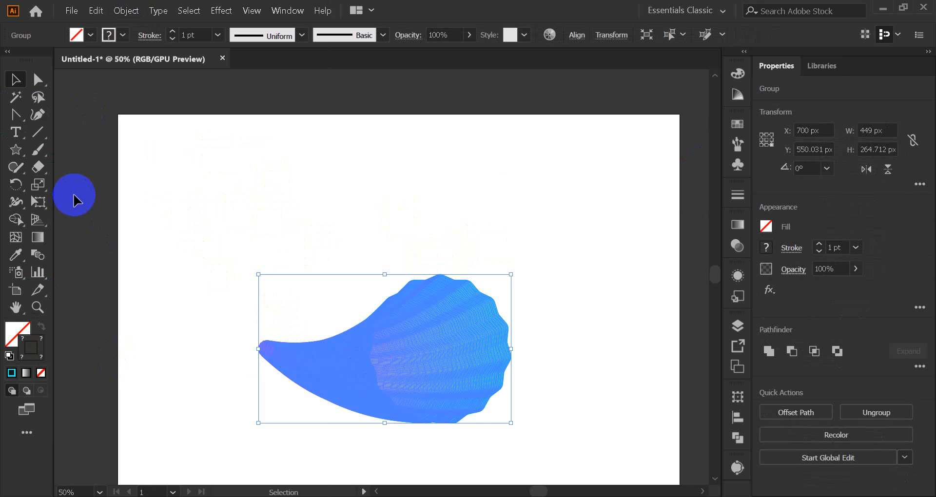
pyautogui.hotkey('ctrl', 'z')
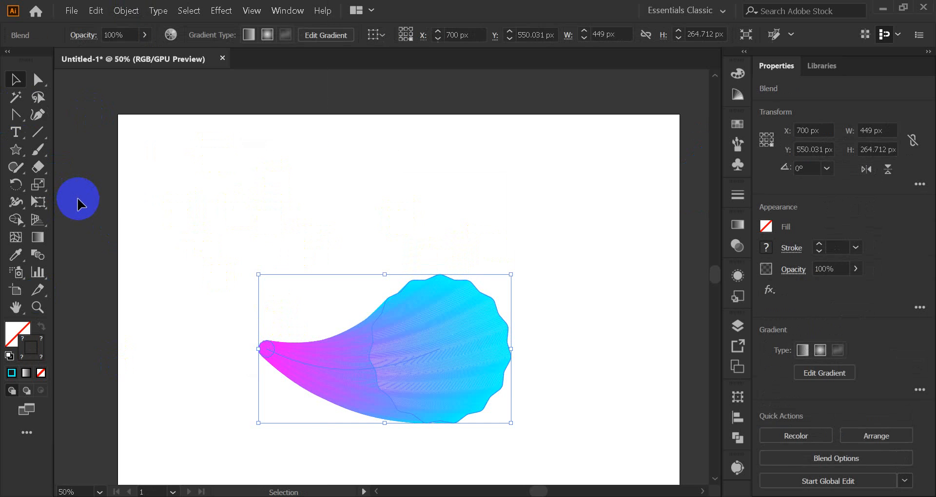
pyautogui.click(163, 225)
pyautogui.click(361, 367)
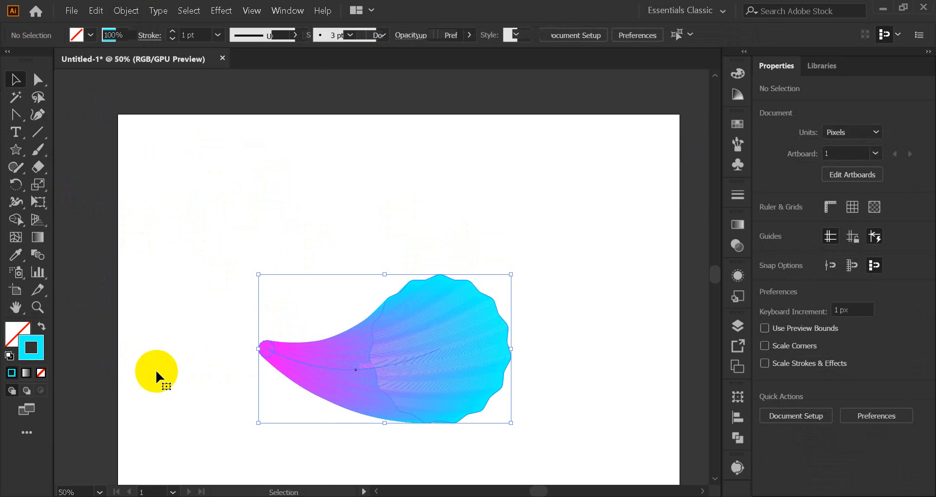
pyautogui.click(13, 342)
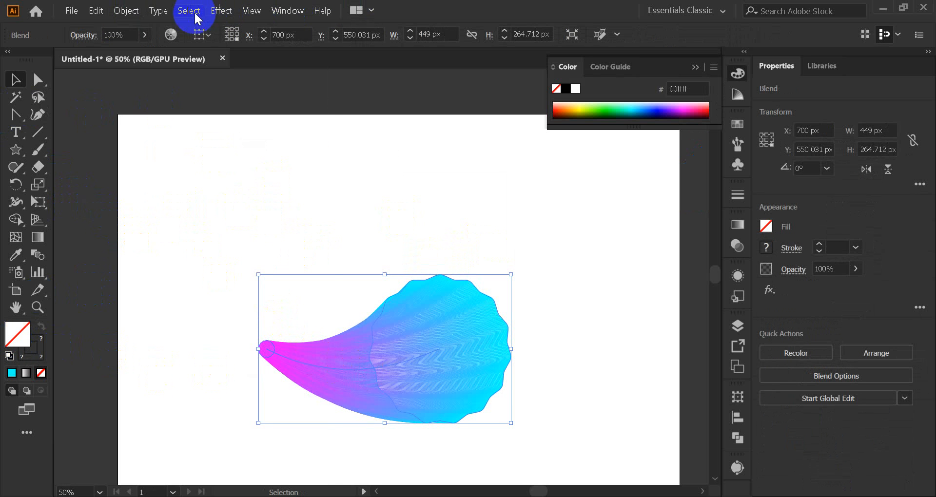
pyautogui.click(127, 11)
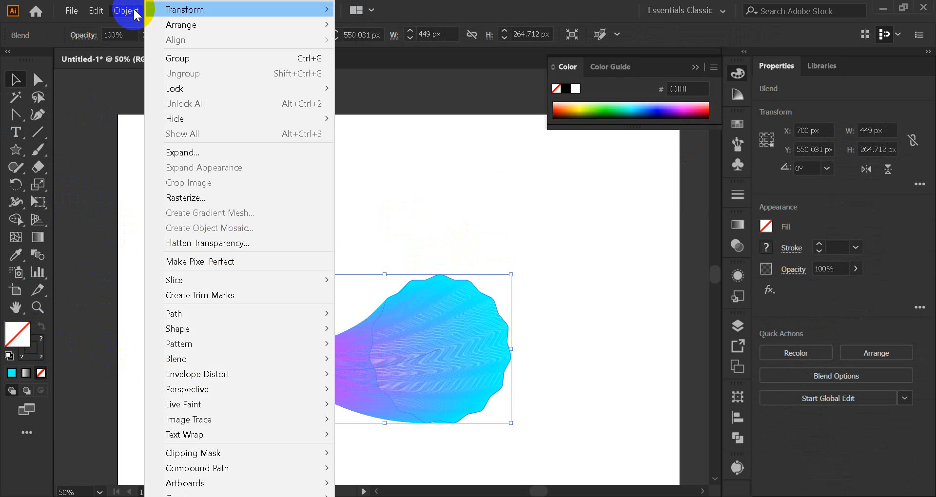
pyautogui.click(242, 153)
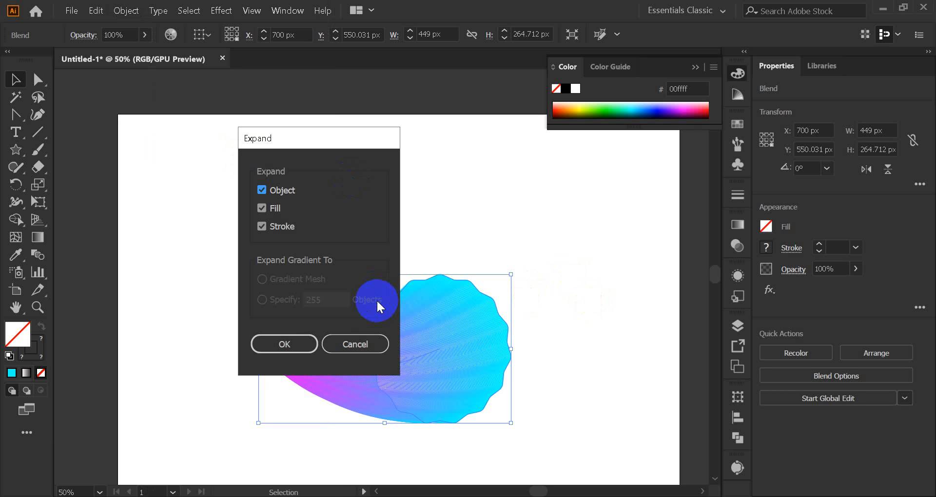
pyautogui.click(273, 341)
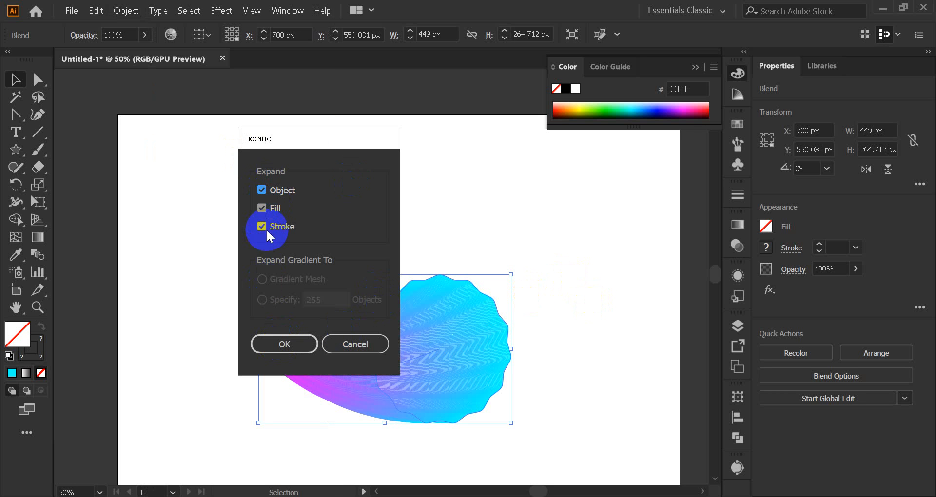
pyautogui.click(259, 190)
pyautogui.click(286, 346)
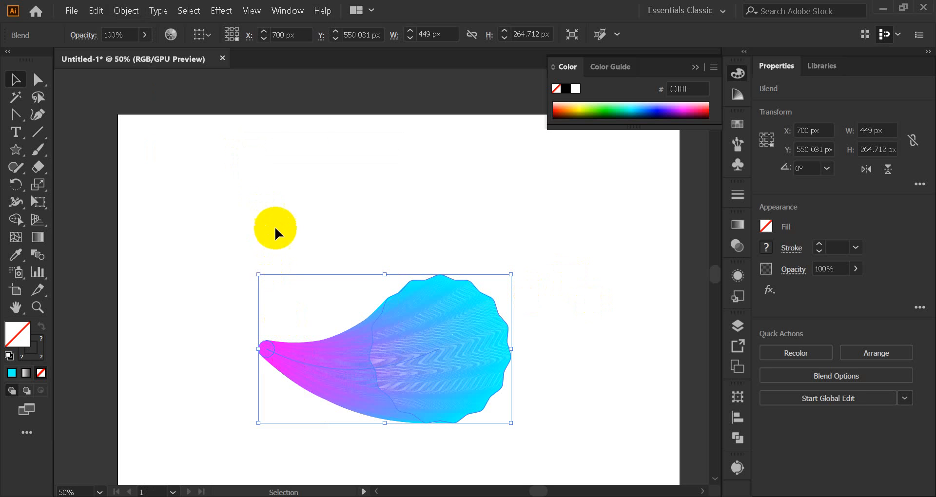
# Expand the object, fill and stroke of the blend on the artboard.
pyautogui.click(353, 356)
pyautogui.click(266, 238)
pyautogui.click(355, 359)
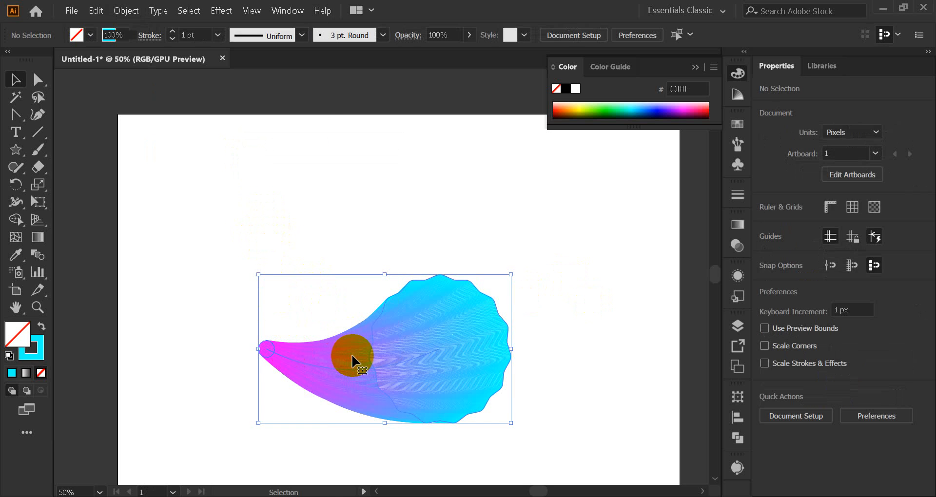
pyautogui.click(126, 10)
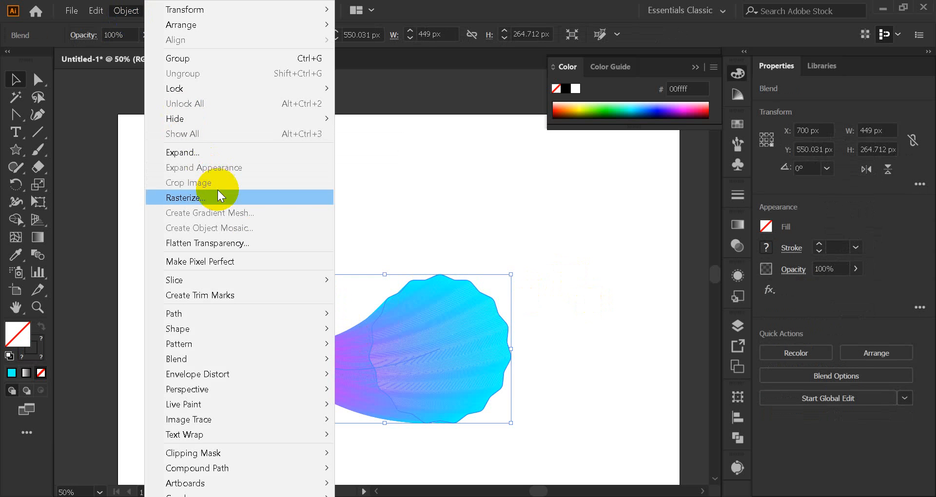
pyautogui.click(200, 148)
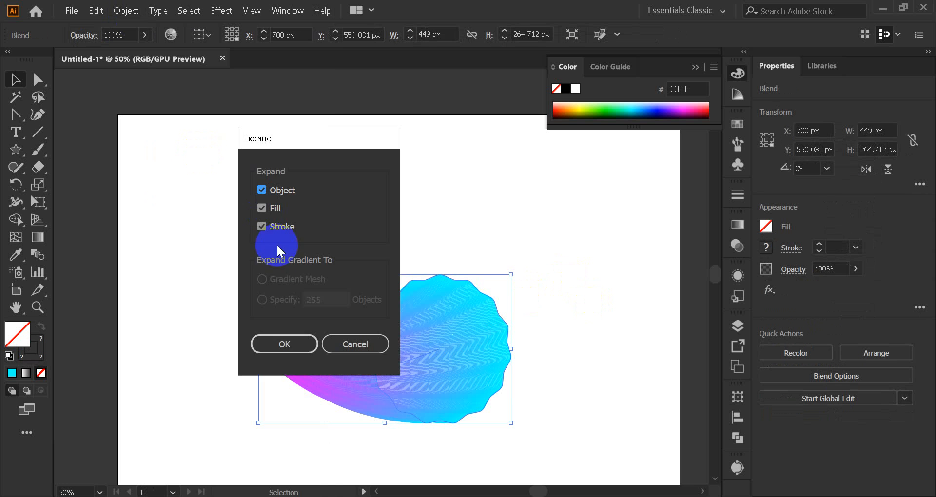
pyautogui.click(284, 344)
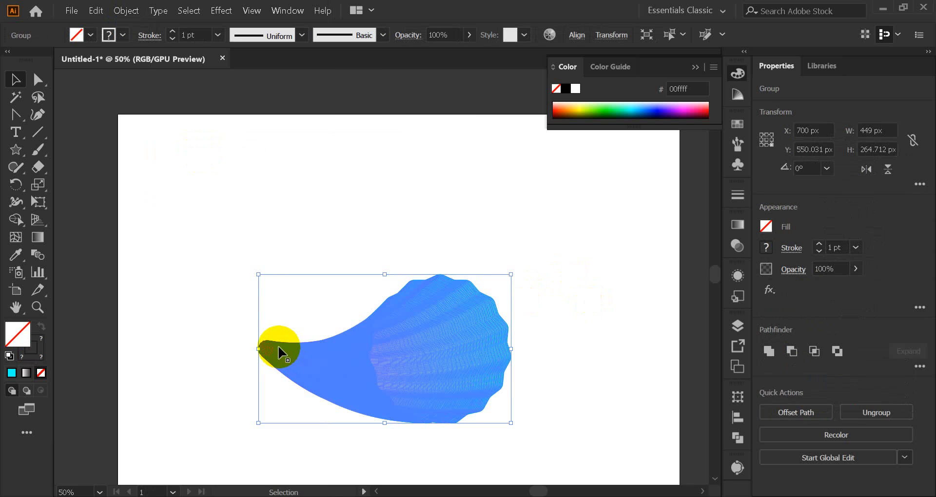
# Move the expanded shell shape up to about the vertical middle of the artboard.
pyautogui.click(250, 235)
pyautogui.moveTo(410, 366); pyautogui.dragTo(209, 302)
pyautogui.click(210, 303)
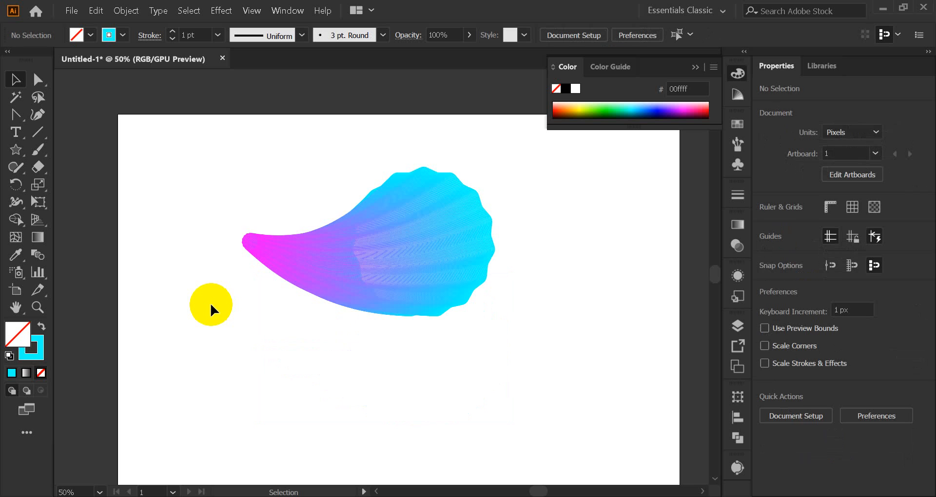
pyautogui.moveTo(398, 265); pyautogui.dragTo(414, 314)
pyautogui.click(699, 67)
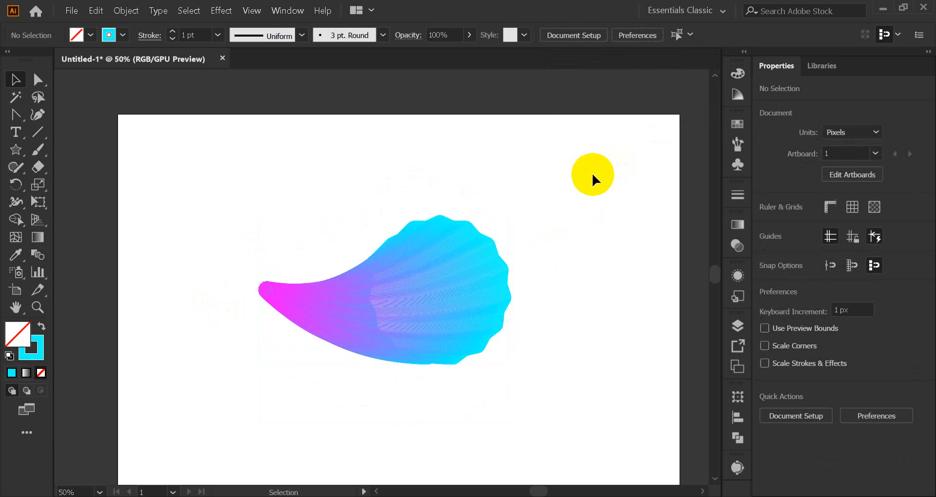
# Undo the moves and the expansion of the shell shape.
pyautogui.click(591, 172)
pyautogui.hotkey('ctrl', 'z')
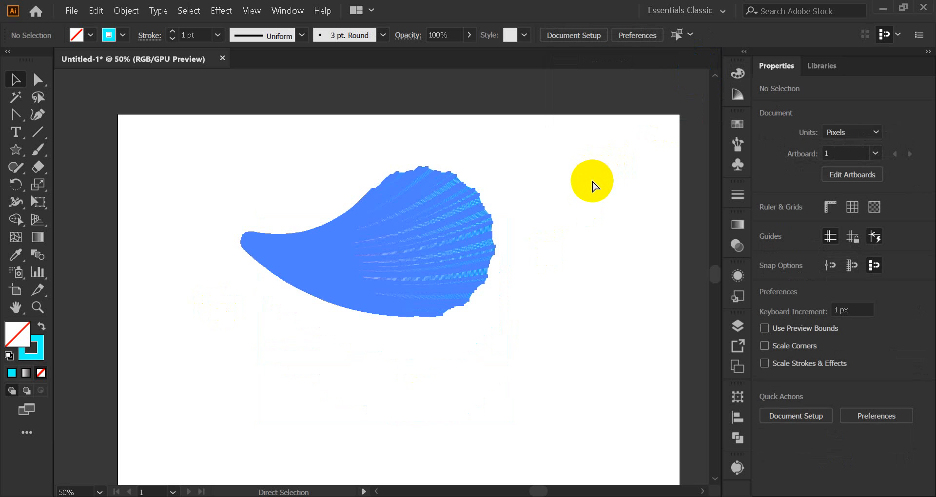
pyautogui.hotkey('ctrl', 'shift', 'z')
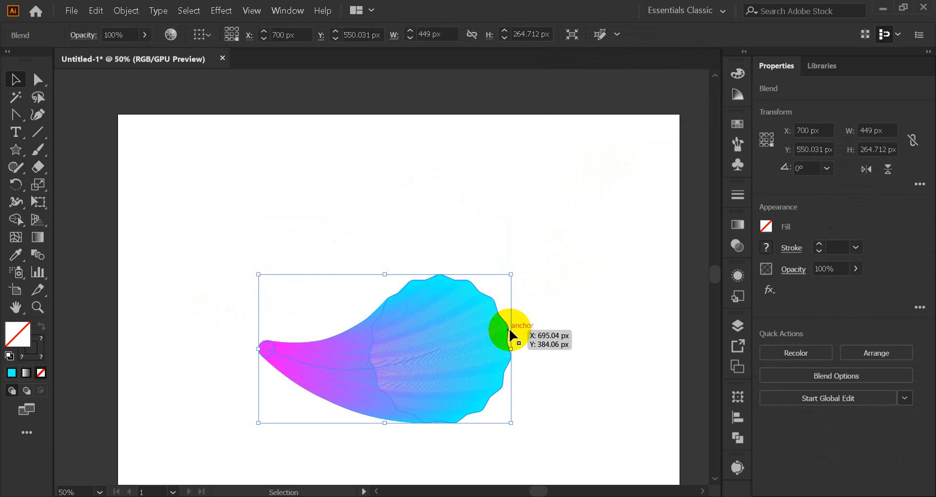
# Delete the shell blend from the artboard.
pyautogui.click(551, 370)
pyautogui.click(473, 369)
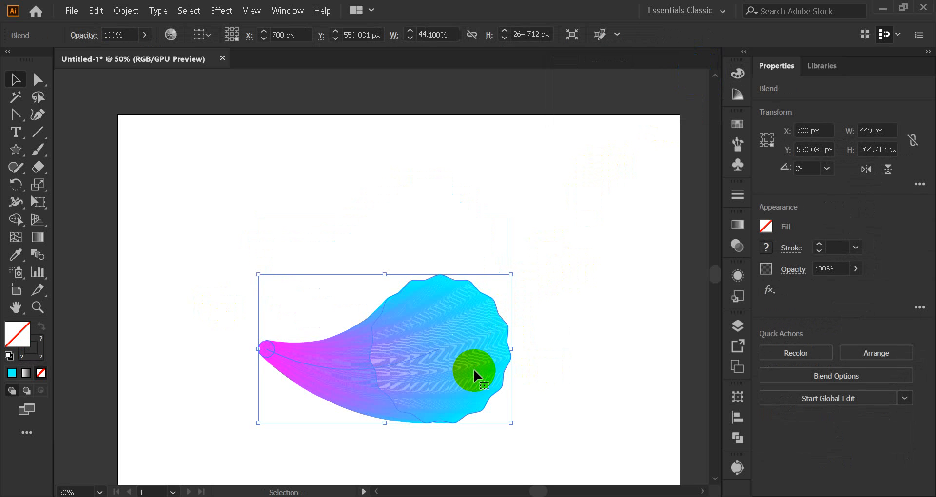
pyautogui.press('Delete')
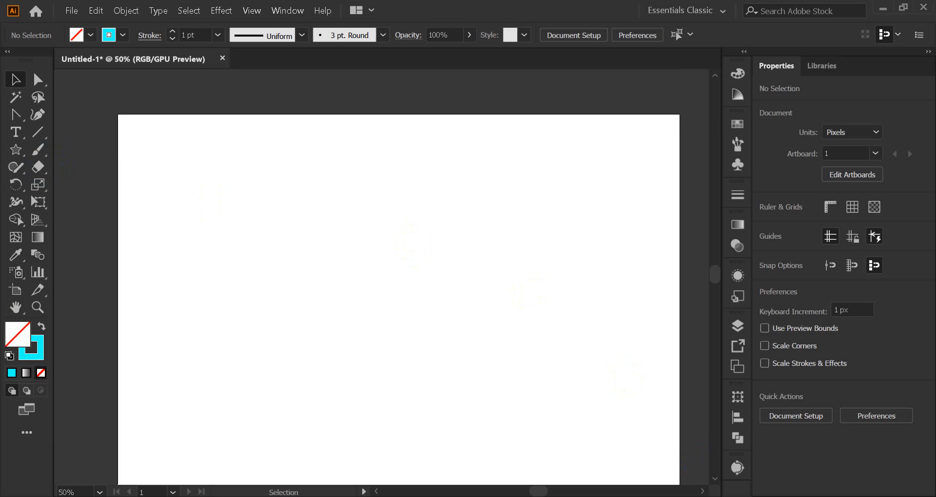
pyautogui.click(729, 494)
pyautogui.click(729, 495)
# Draw a 15-pointed star about 384 px wide near the artboard's middle and delete it.
pyautogui.click(15, 150)
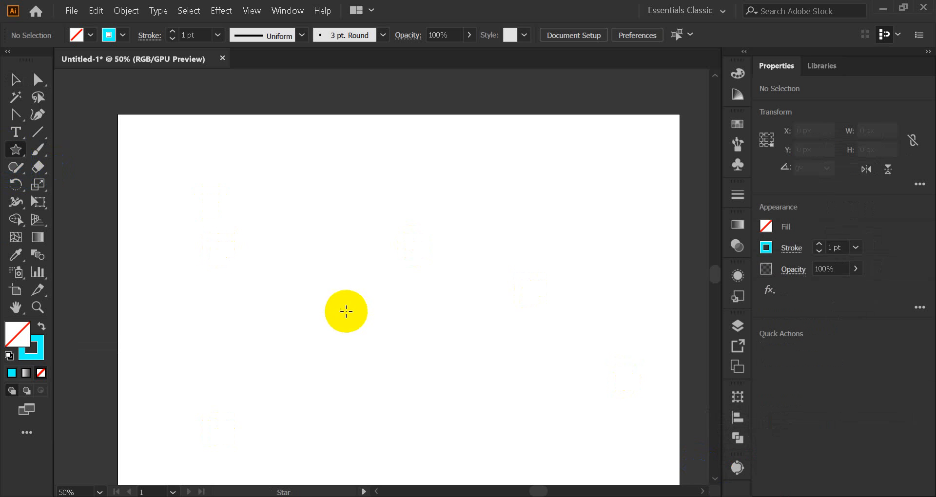
pyautogui.moveTo(378, 285); pyautogui.dragTo(425, 386)
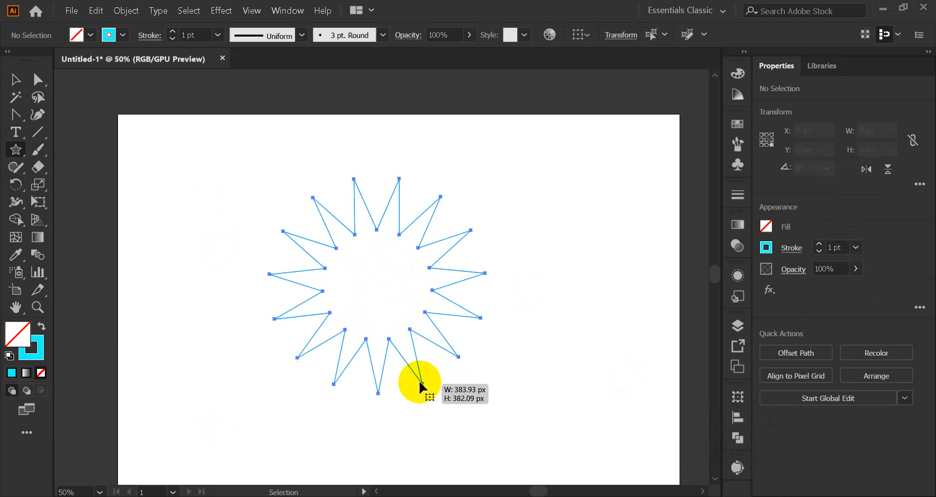
pyautogui.click(16, 81)
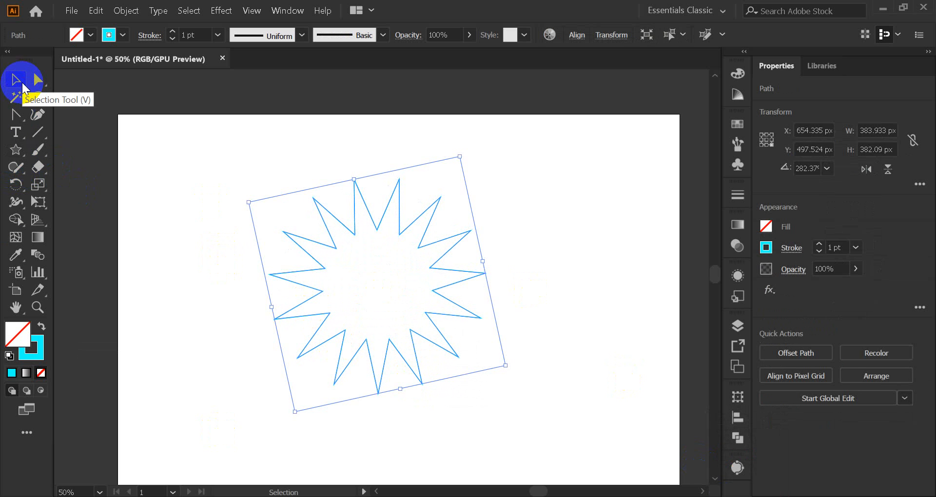
pyautogui.press('Delete')
# Create a 10-point star with radii of 193.0278 px and 97.9367 px on the artboard.
pyautogui.click(16, 150)
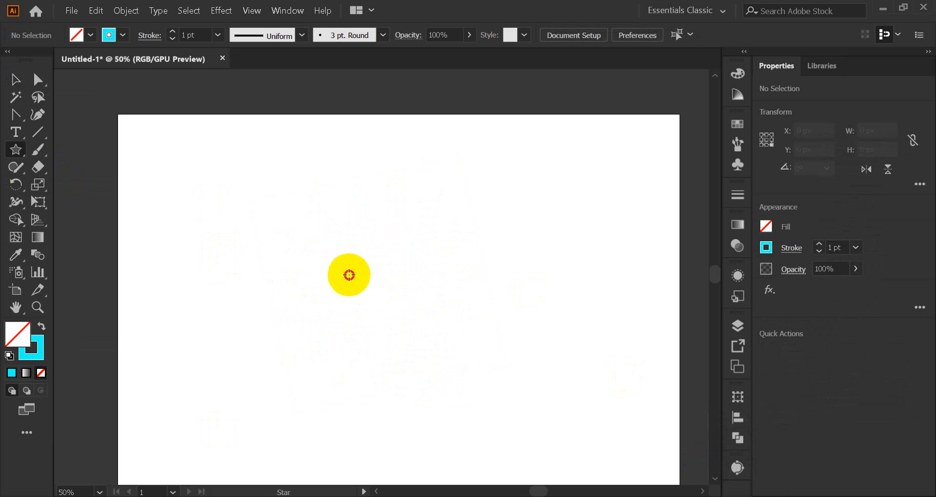
pyautogui.click(392, 288)
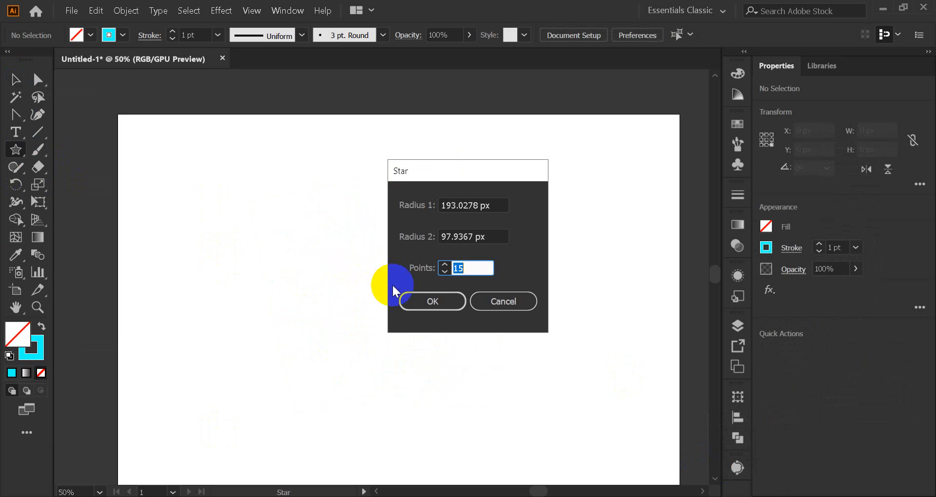
pyautogui.click(443, 271)
pyautogui.click(438, 298)
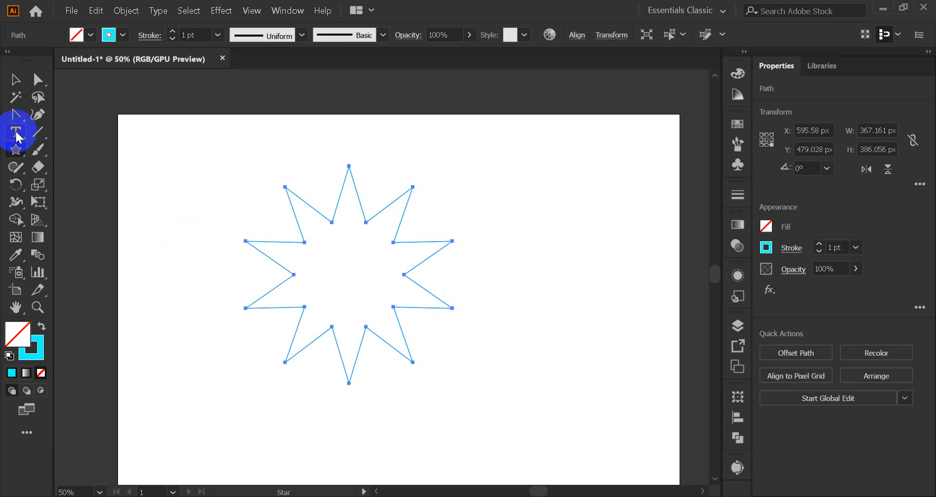
# Enlarge the star to about 384 by 404 px and move it about 88 px right and 37 px down.
pyautogui.click(15, 87)
pyautogui.moveTo(452, 384); pyautogui.dragTo(455, 390)
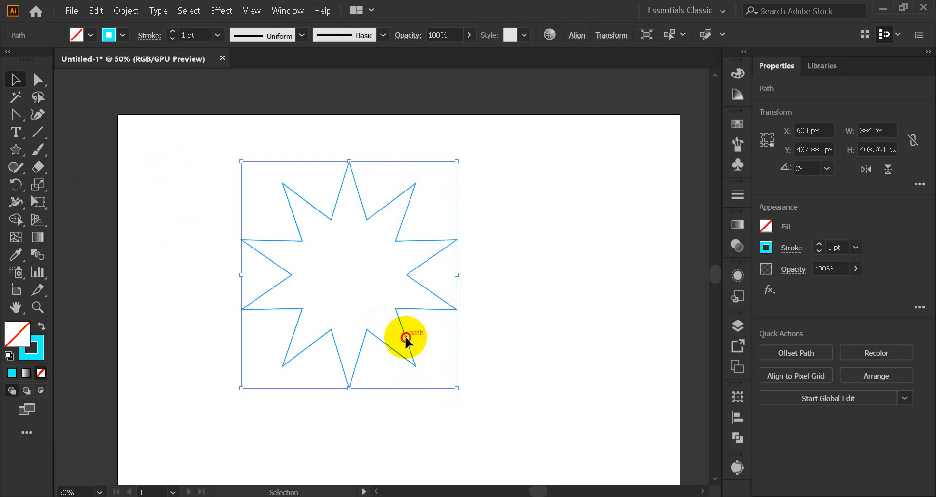
pyautogui.moveTo(408, 338); pyautogui.dragTo(457, 359)
# Swap the star's fill and stroke to give it a cyan fill and no stroke.
pyautogui.click(42, 326)
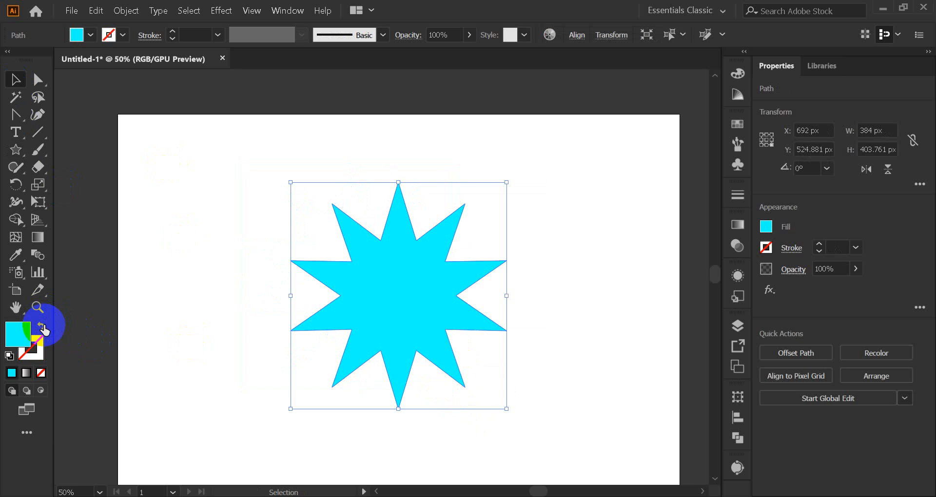
pyautogui.click(271, 320)
pyautogui.click(419, 297)
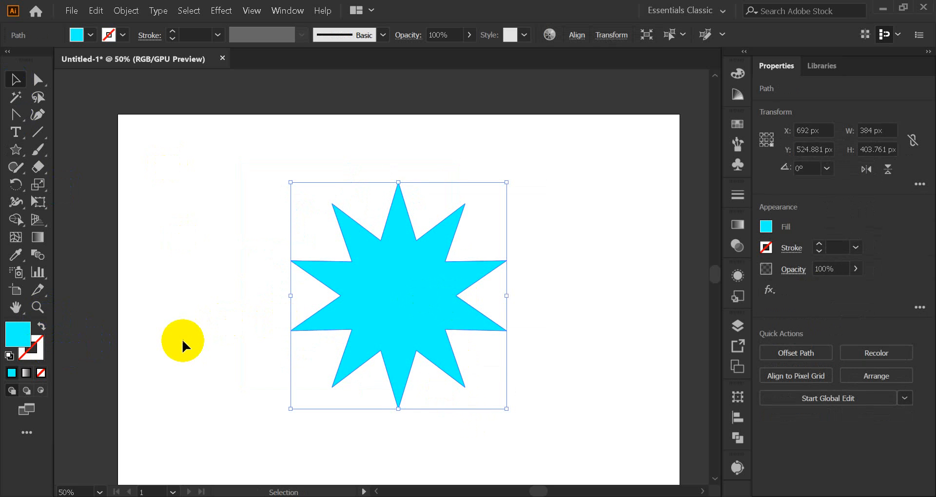
pyautogui.click(183, 319)
pyautogui.click(345, 314)
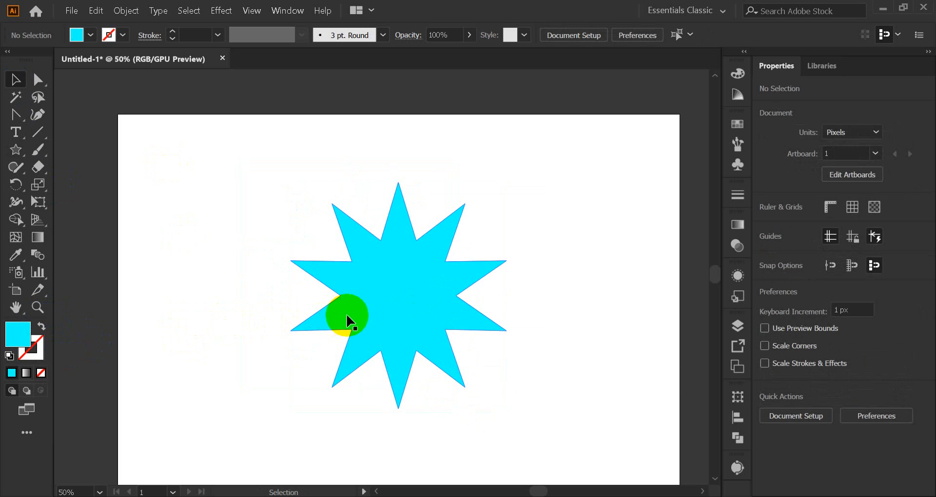
# Apply a linear gradient fill to the star and set its starting color stop to cyan.
pyautogui.click(736, 225)
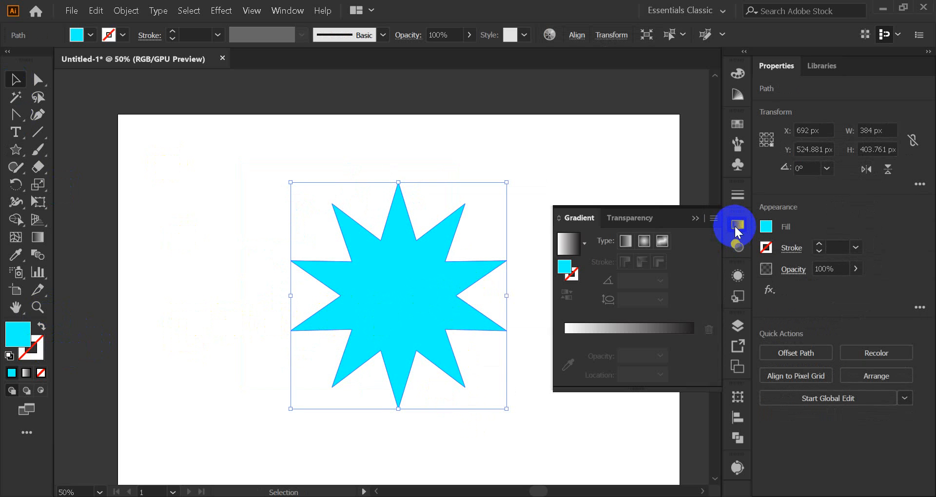
pyautogui.moveTo(591, 326); pyautogui.dragTo(586, 245)
pyautogui.click(584, 243)
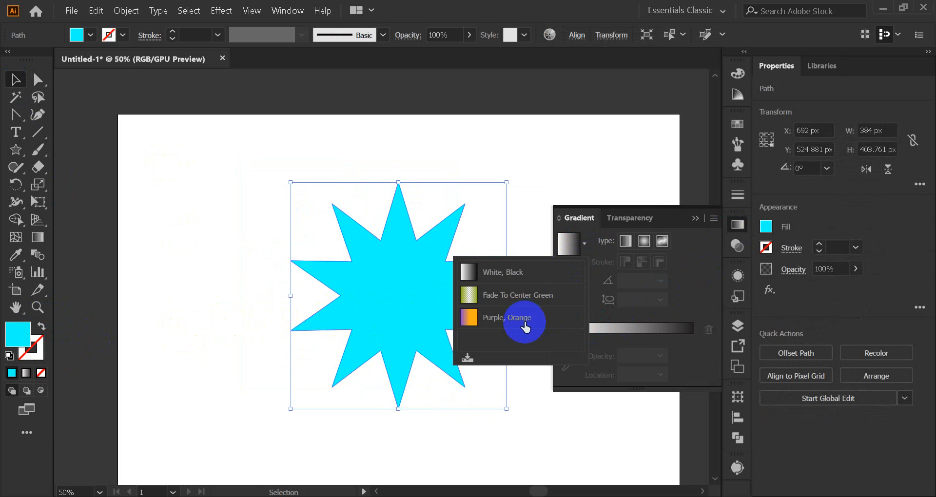
pyautogui.click(584, 244)
pyautogui.click(569, 243)
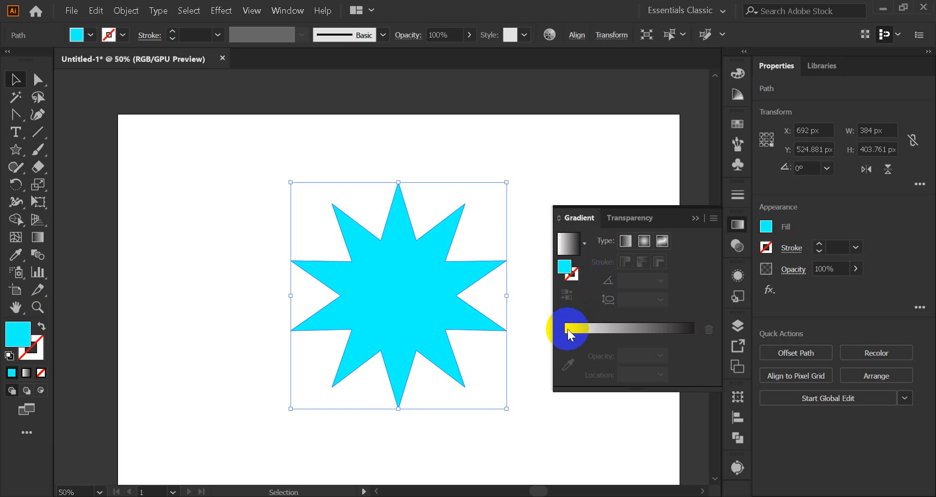
pyautogui.doubleClick(564, 355)
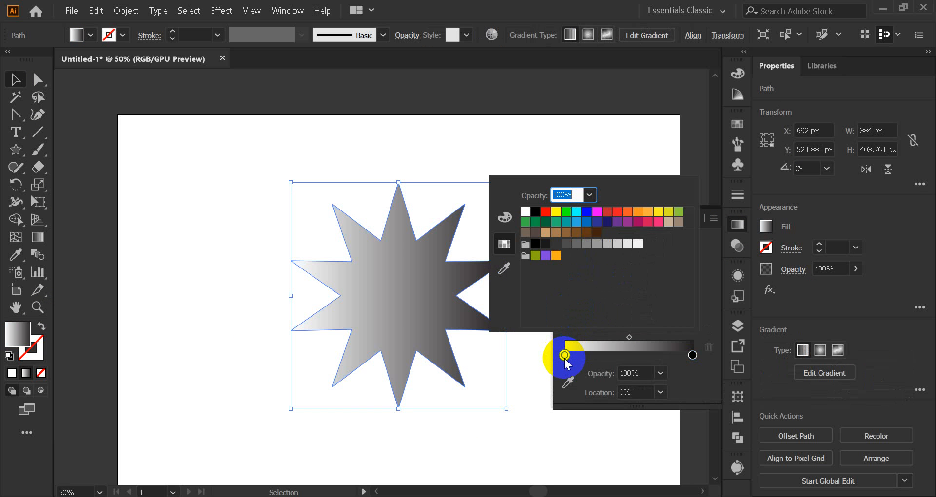
pyautogui.click(578, 211)
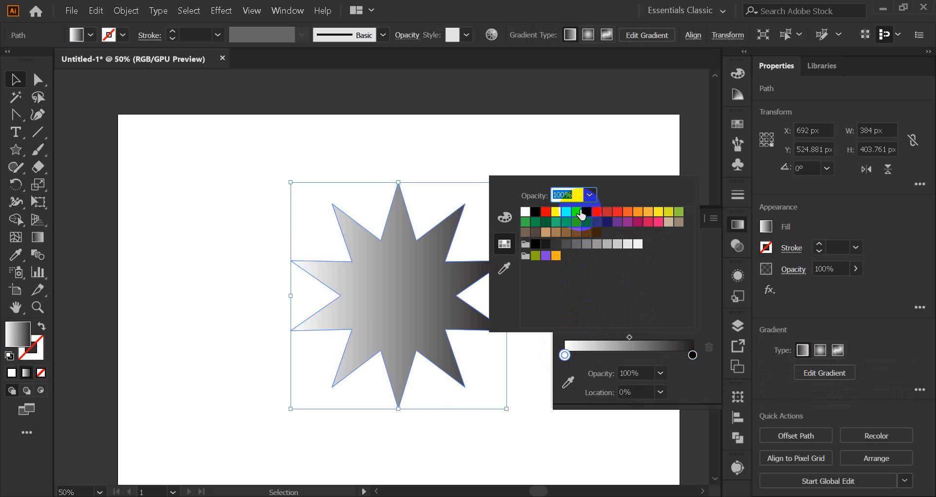
pyautogui.moveTo(692, 357); pyautogui.dragTo(688, 355)
pyautogui.doubleClick(688, 356)
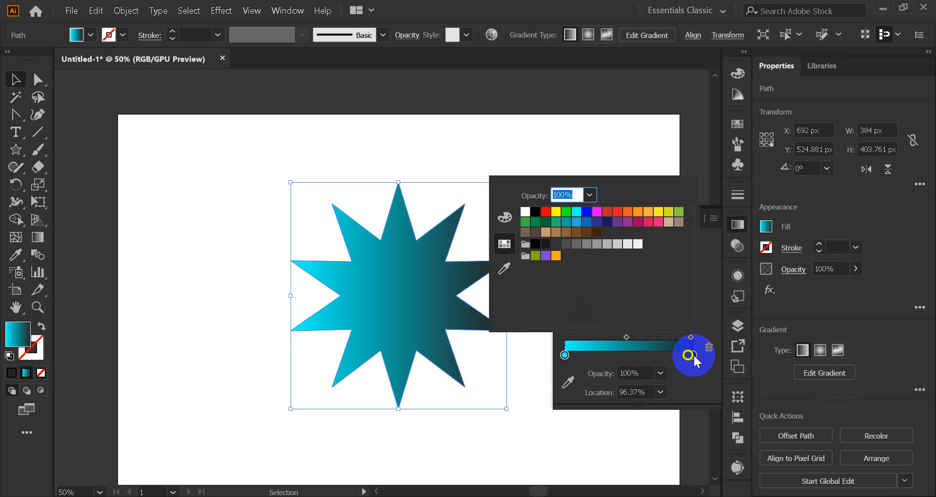
pyautogui.click(693, 356)
pyautogui.click(707, 350)
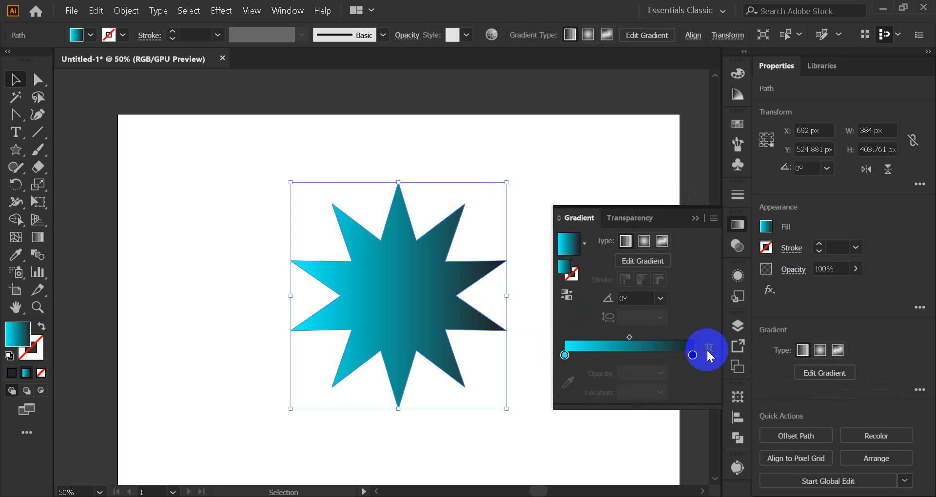
# Set the star gradient's end color stop to the blue swatch R=41 G=171 B=226.
pyautogui.click(692, 354)
pyautogui.doubleClick(691, 355)
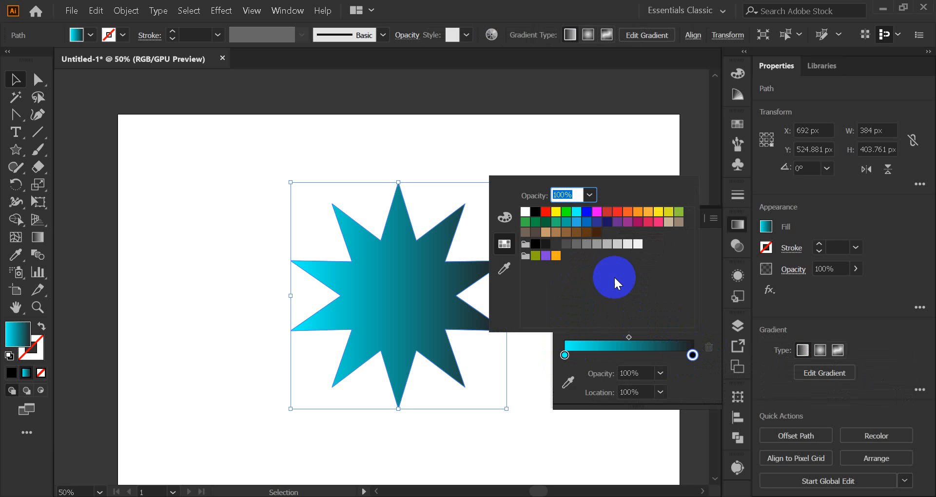
pyautogui.click(576, 222)
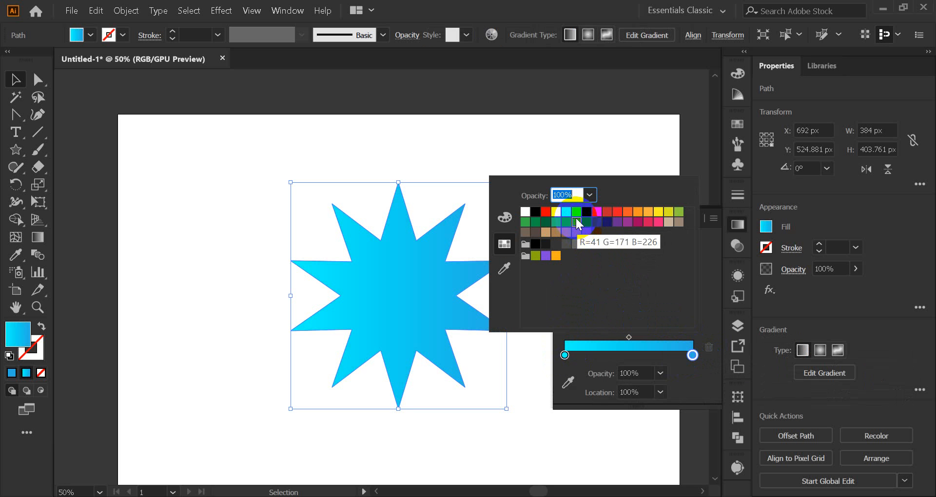
# Set the star gradient's end color stop to the crimson swatch R=212 G=20 B=90 and make the gradient radial.
pyautogui.click(576, 214)
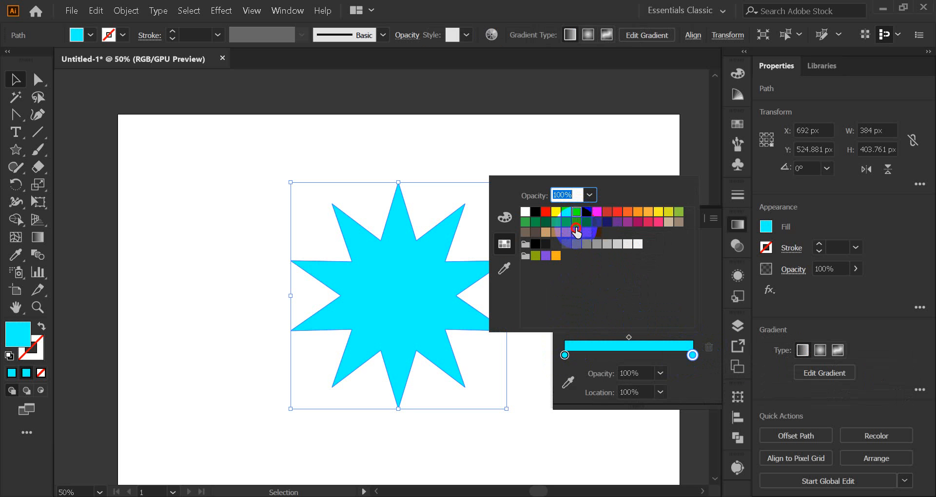
pyautogui.click(577, 232)
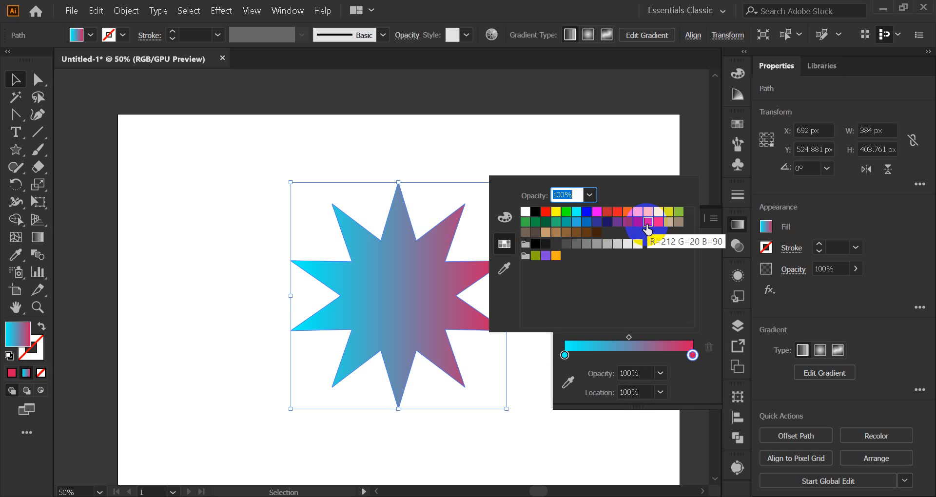
pyautogui.click(693, 353)
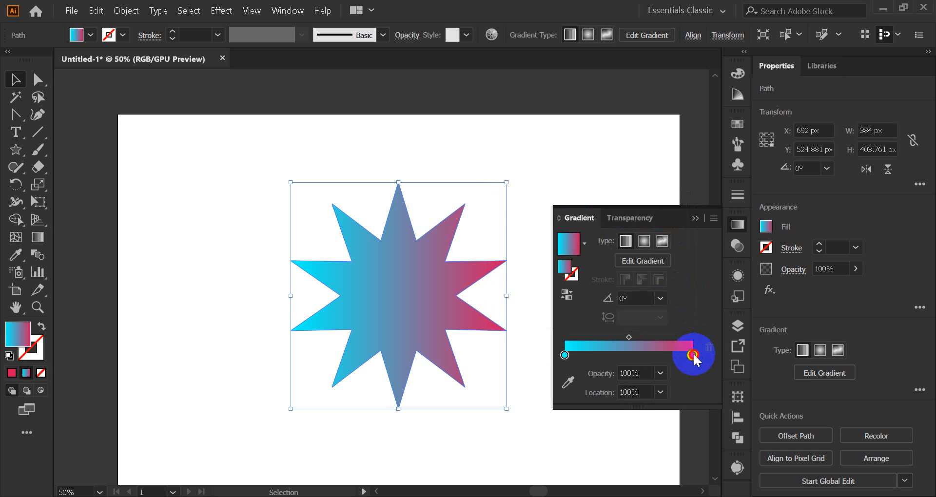
pyautogui.click(644, 241)
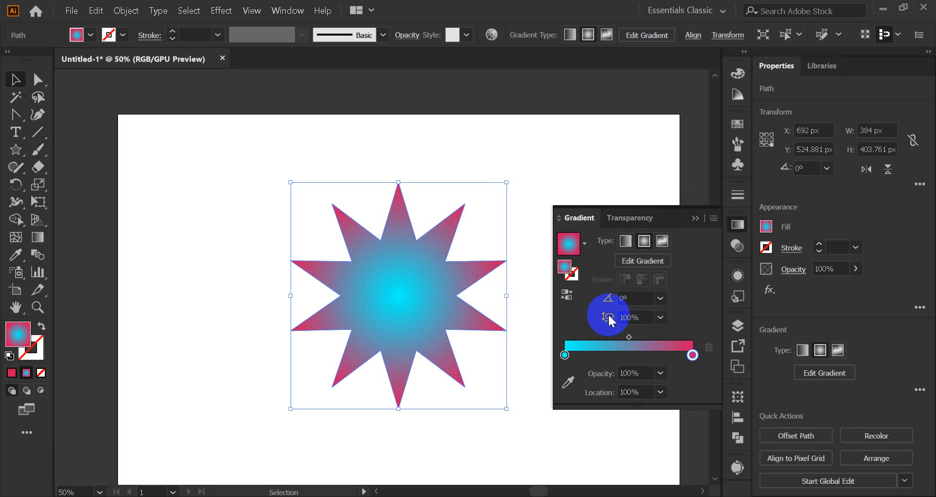
pyautogui.click(695, 218)
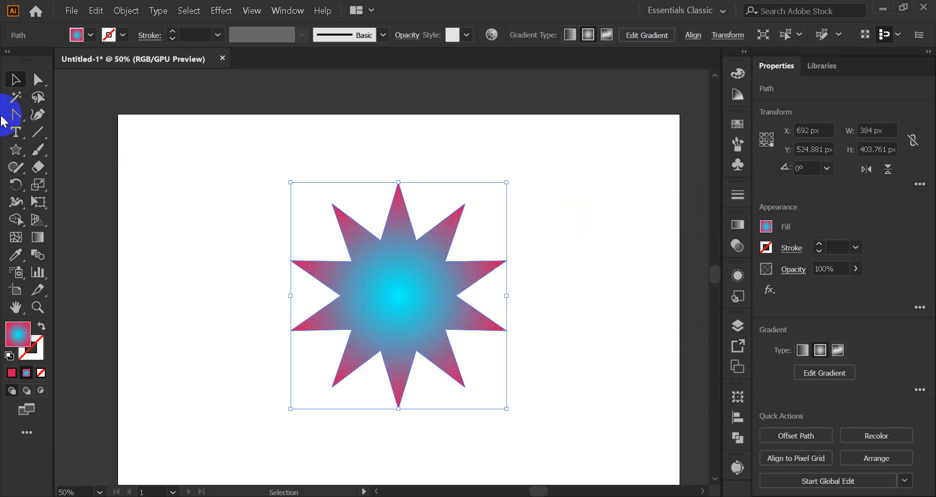
pyautogui.click(140, 170)
pyautogui.click(395, 307)
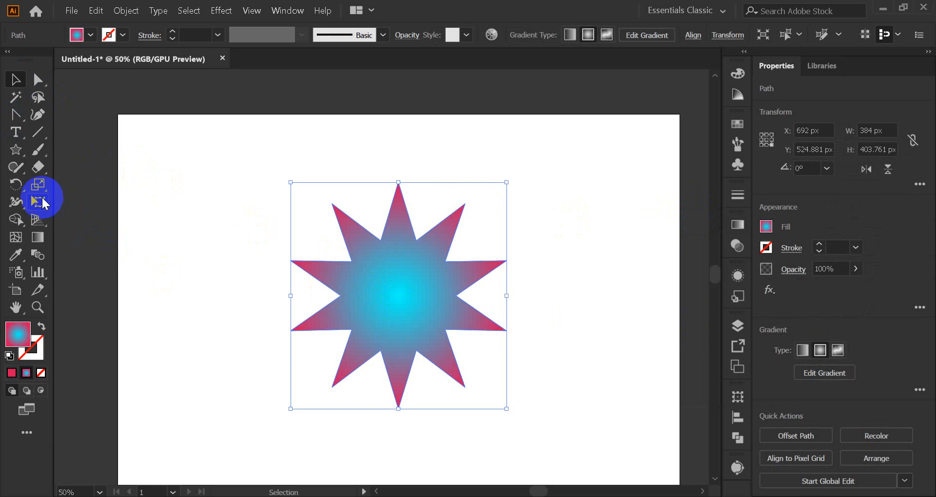
pyautogui.click(15, 150)
pyautogui.moveTo(140, 160); pyautogui.dragTo(167, 279)
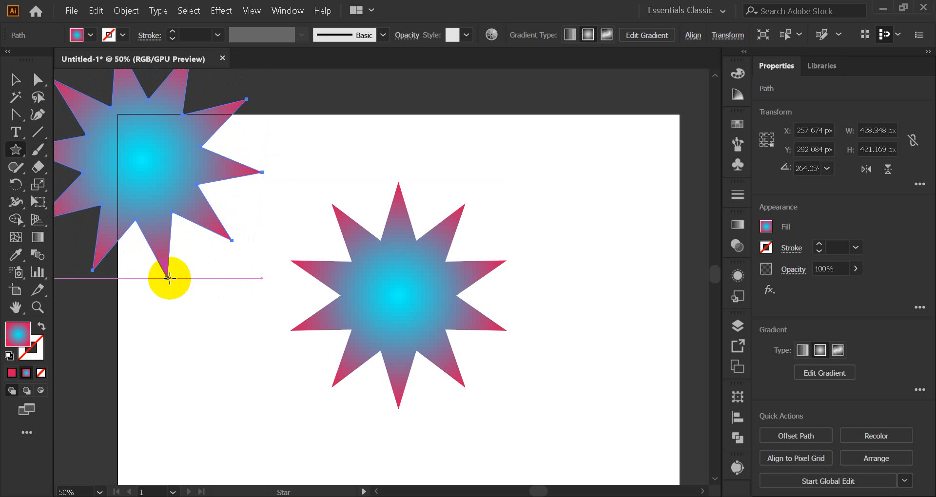
pyautogui.press('Delete')
pyautogui.click(322, 216)
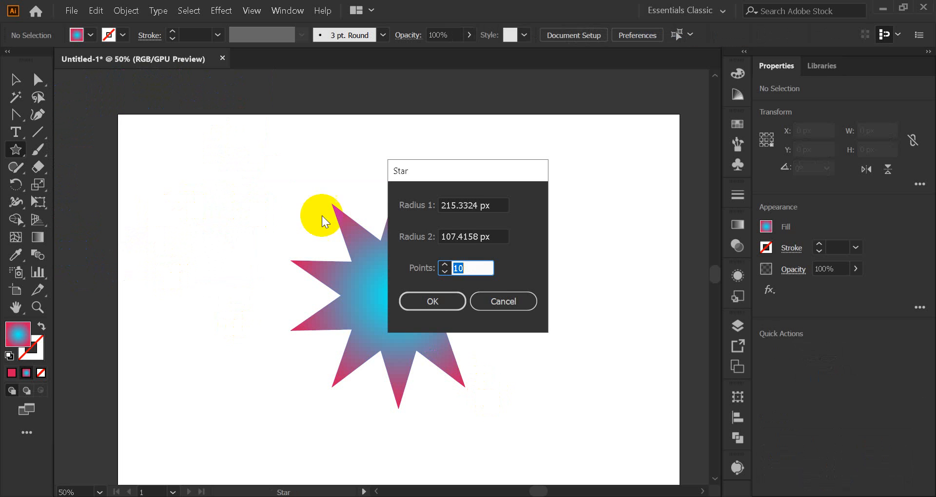
pyautogui.click(500, 302)
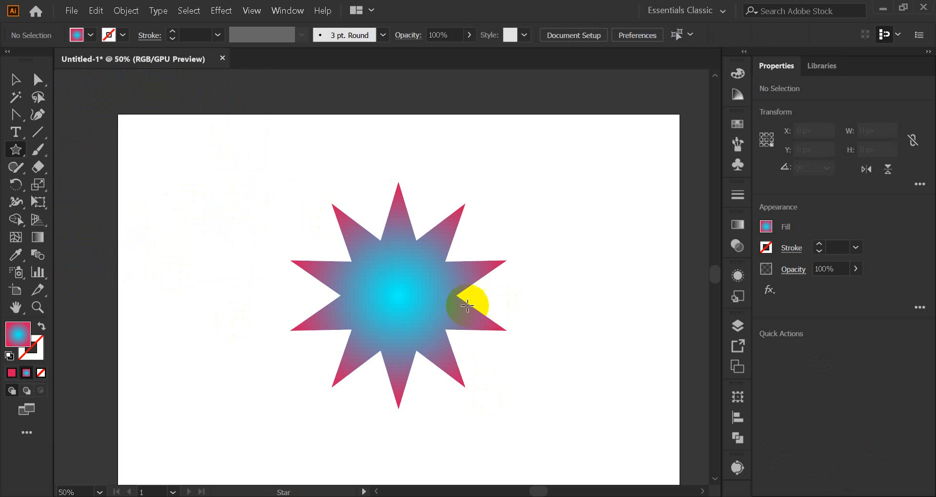
# Enlarge the gradient star about its center to about 454 by 477 px.
pyautogui.click(16, 79)
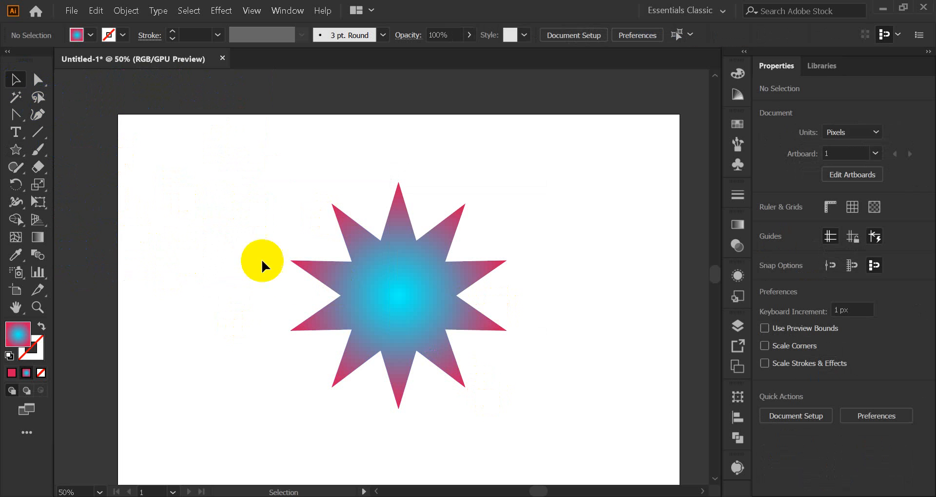
pyautogui.click(431, 294)
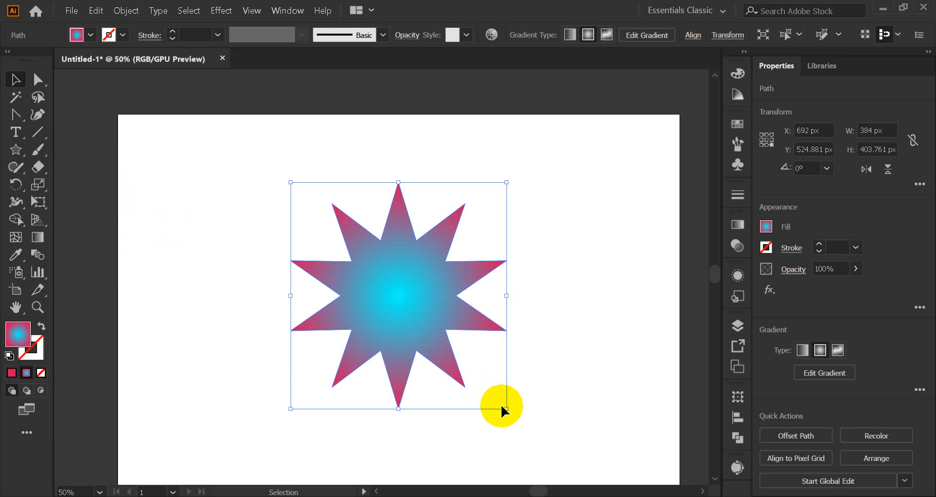
pyautogui.moveTo(502, 408); pyautogui.dragTo(523, 430)
# Draw a circle about 244 px in diameter with the Ellipse tool, beside the star.
pyautogui.click(14, 161)
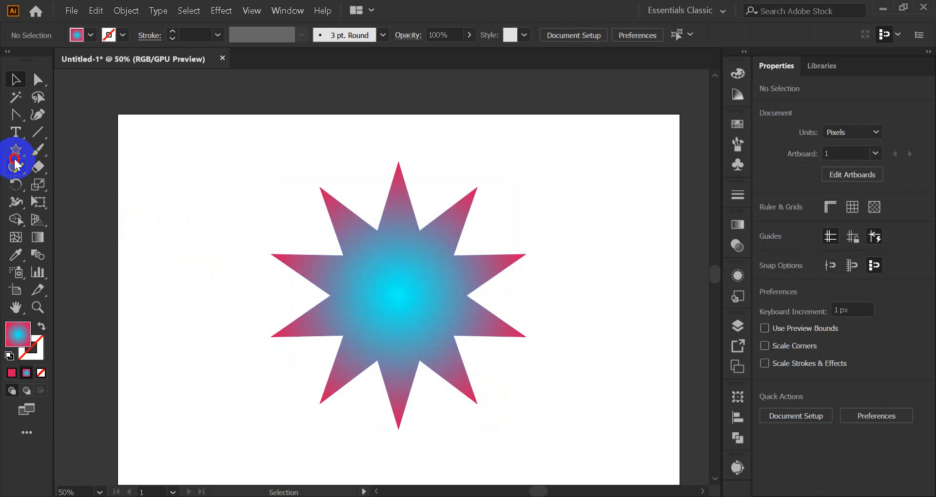
pyautogui.moveTo(14, 156); pyautogui.dragTo(93, 182)
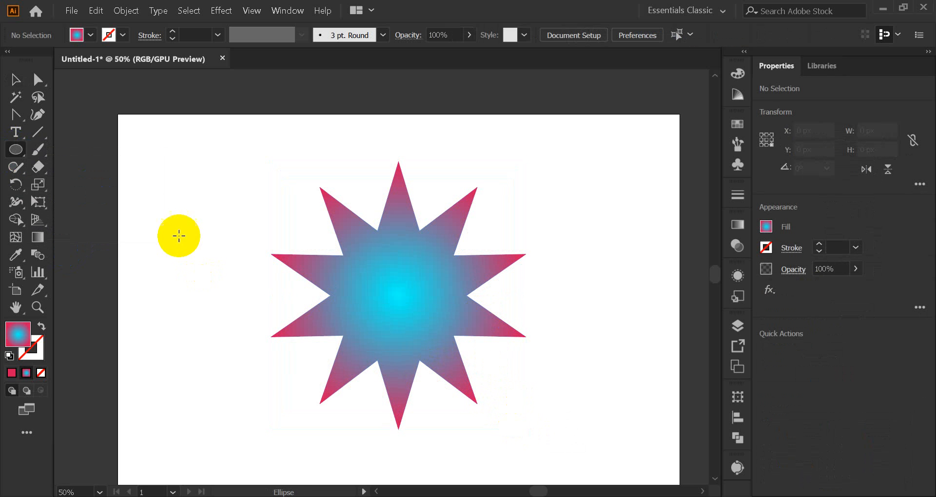
pyautogui.moveTo(196, 247); pyautogui.dragTo(233, 315)
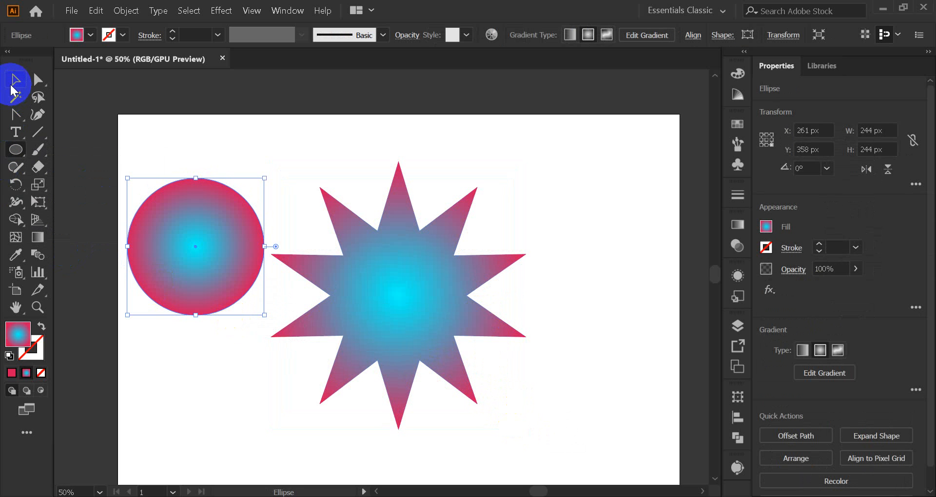
# Move the circle onto the star's center and shrink it to about 212 px in diameter.
pyautogui.click(14, 80)
pyautogui.click(194, 142)
pyautogui.moveTo(204, 242); pyautogui.dragTo(418, 289)
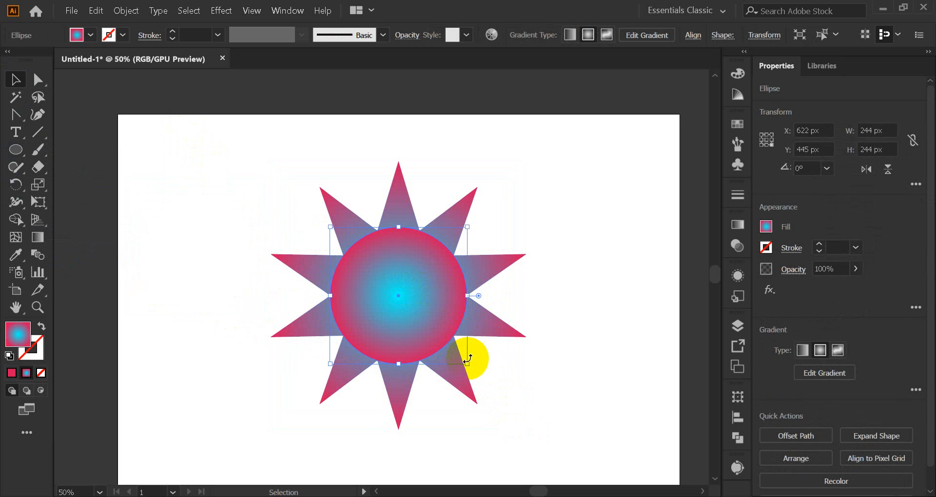
pyautogui.moveTo(467, 363); pyautogui.dragTo(460, 365)
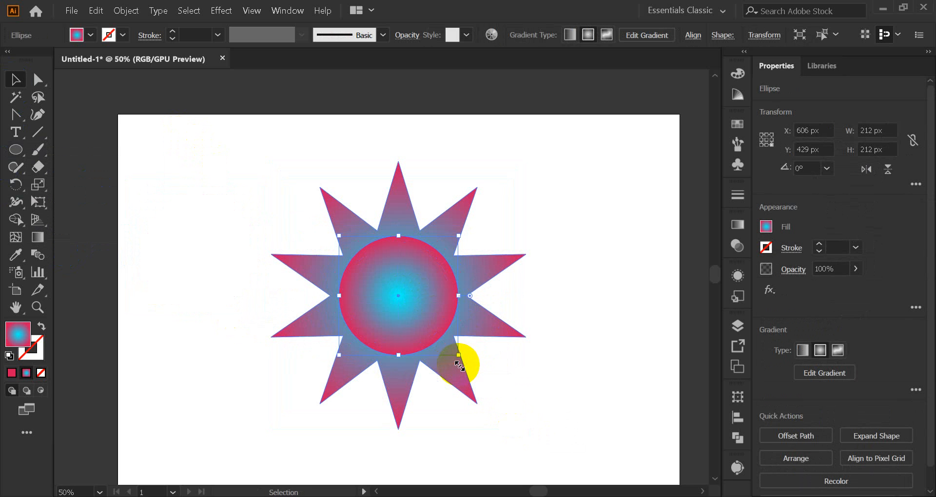
pyautogui.click(485, 298)
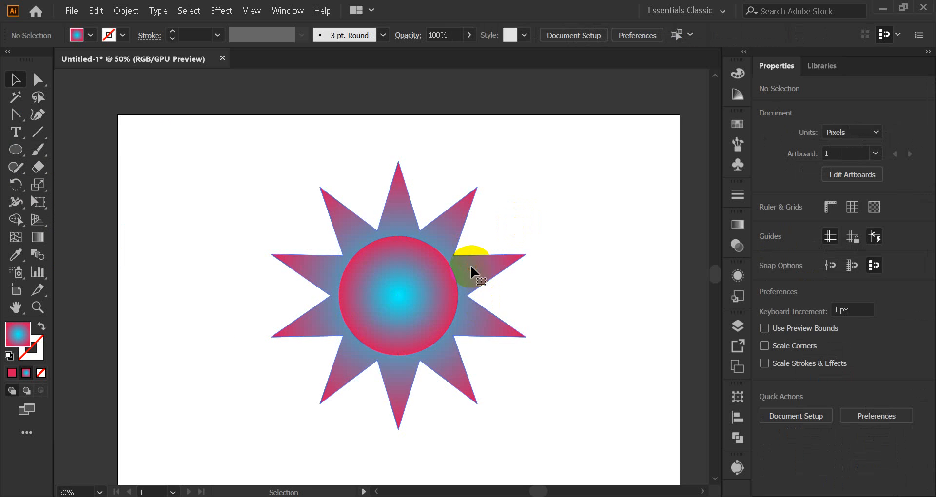
# Copy the star, paste it in front, and scale the copy about its center to about 104 by 109 px.
pyautogui.click(471, 265)
pyautogui.click(96, 11)
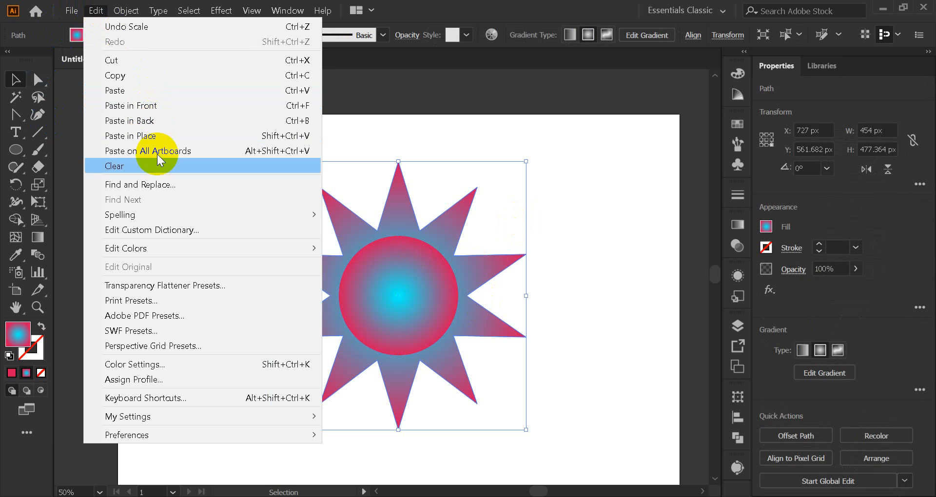
pyautogui.click(136, 74)
pyautogui.click(97, 13)
pyautogui.click(156, 106)
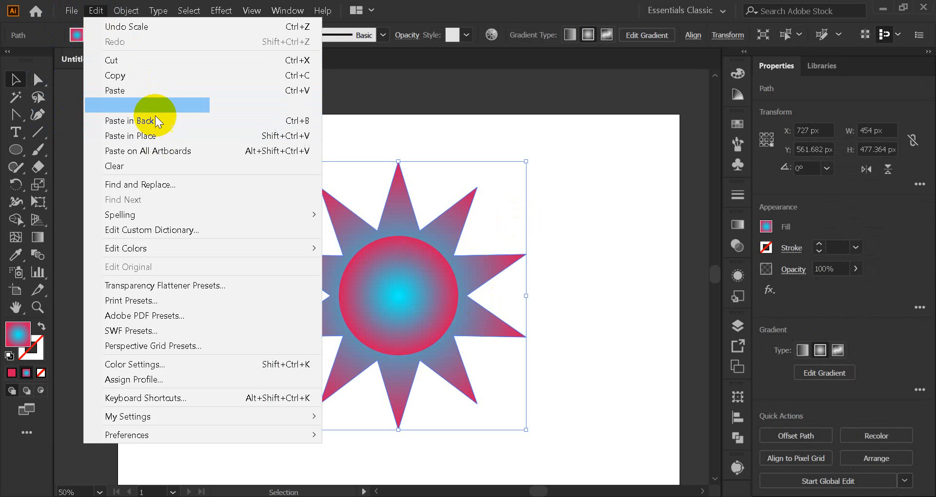
pyautogui.moveTo(524, 432); pyautogui.dragTo(428, 367)
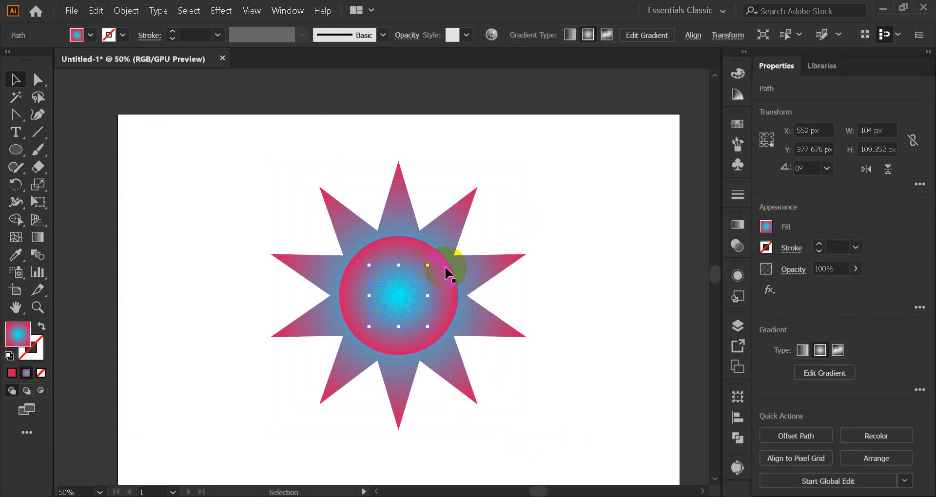
pyautogui.click(548, 218)
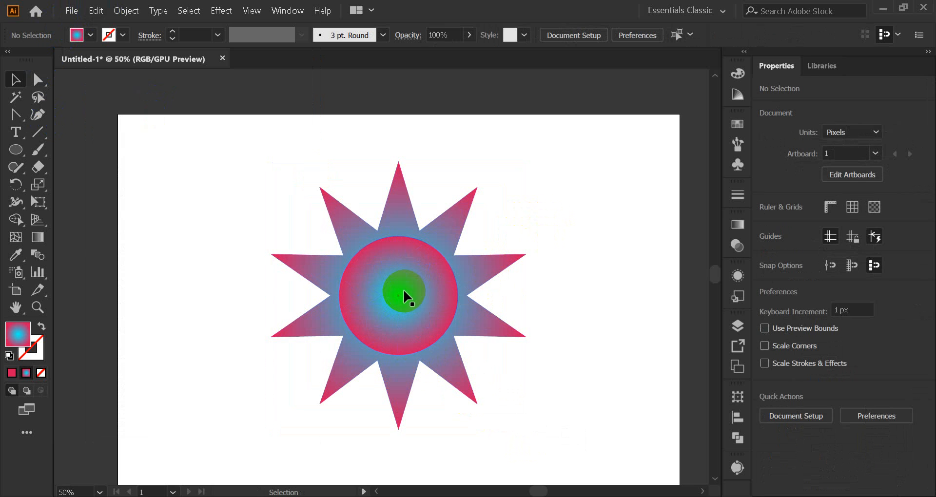
# Send the circle backward one level so it sits behind the small star.
pyautogui.click(403, 289)
pyautogui.click(476, 270)
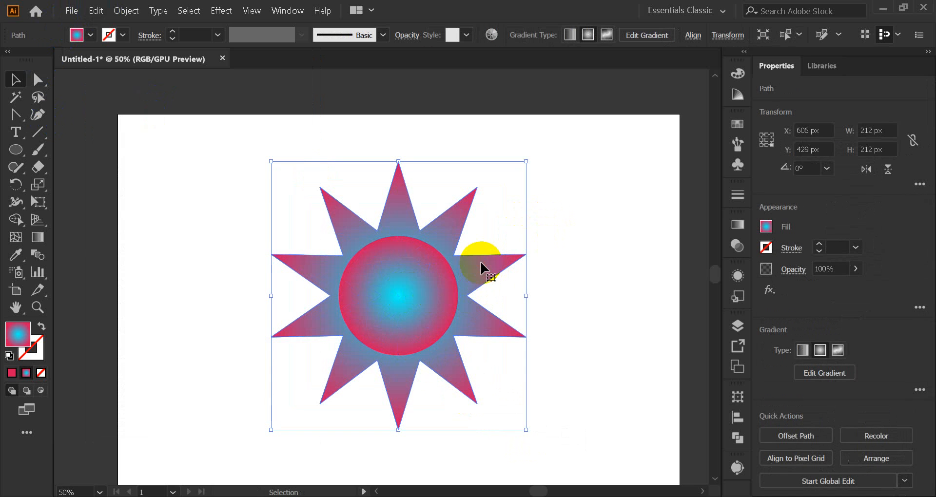
pyautogui.click(416, 288)
pyautogui.rightClick(416, 287)
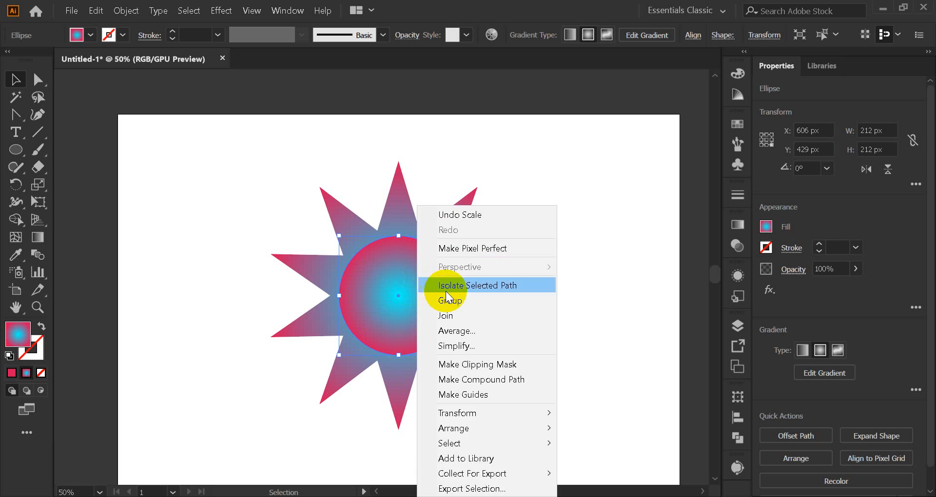
pyautogui.moveTo(509, 429)
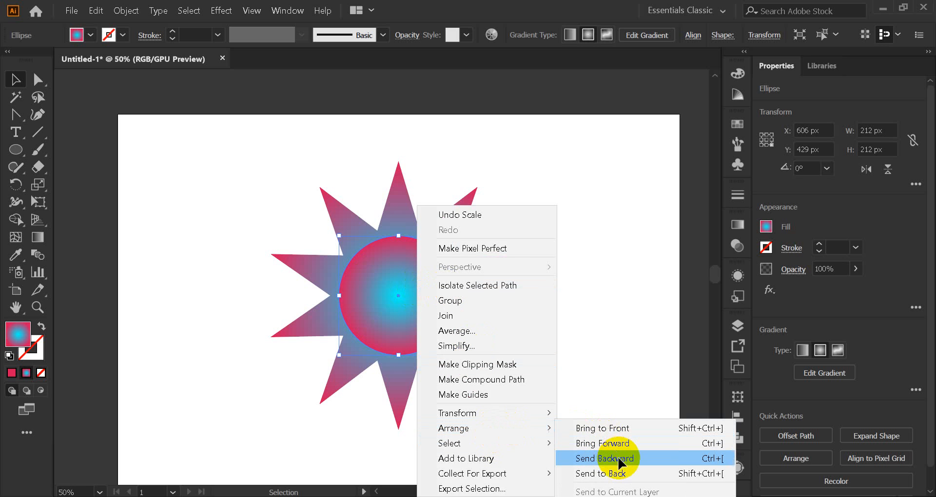
pyautogui.click(618, 456)
pyautogui.click(565, 325)
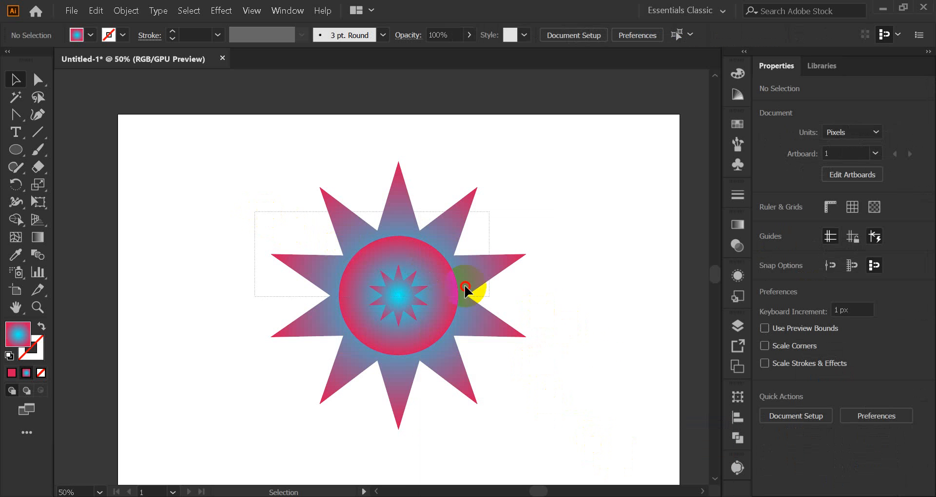
# Select both stars and the circle and align their vertical centers relative to the selection.
pyautogui.click(470, 288)
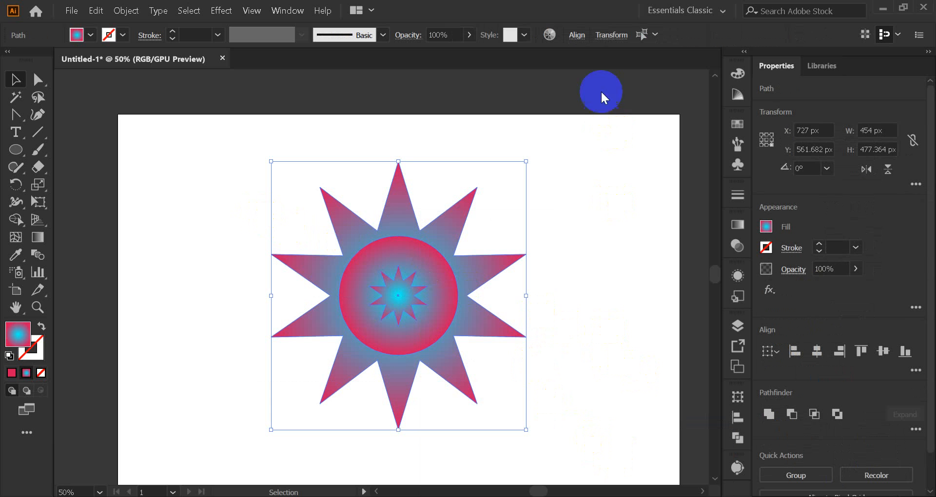
pyautogui.click(586, 33)
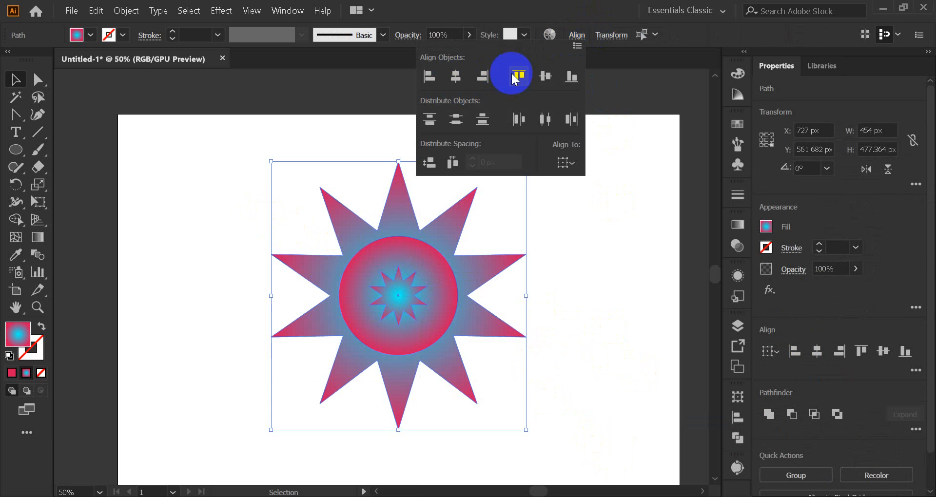
pyautogui.click(566, 161)
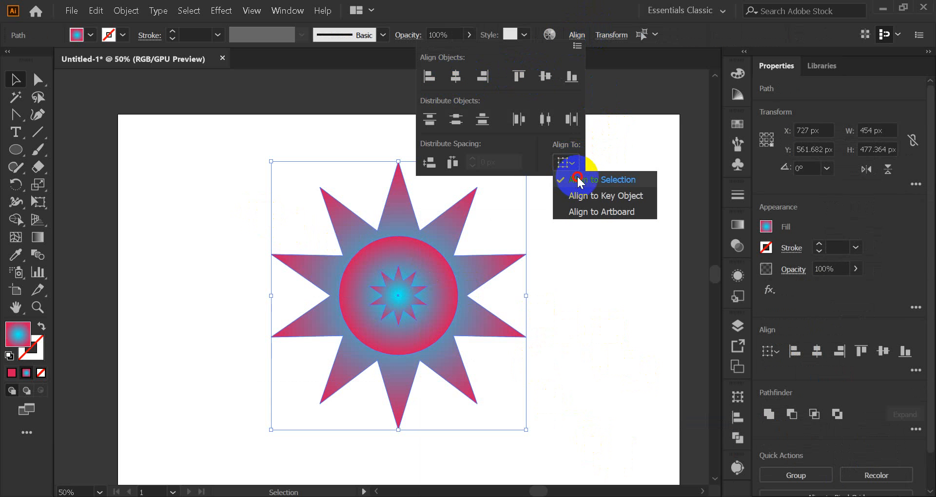
pyautogui.click(564, 177)
pyautogui.click(545, 75)
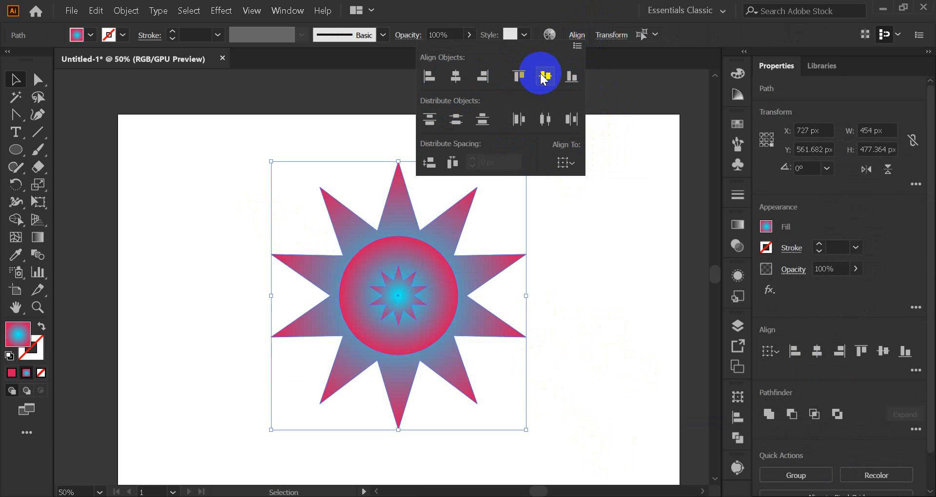
pyautogui.click(576, 35)
pyautogui.click(590, 200)
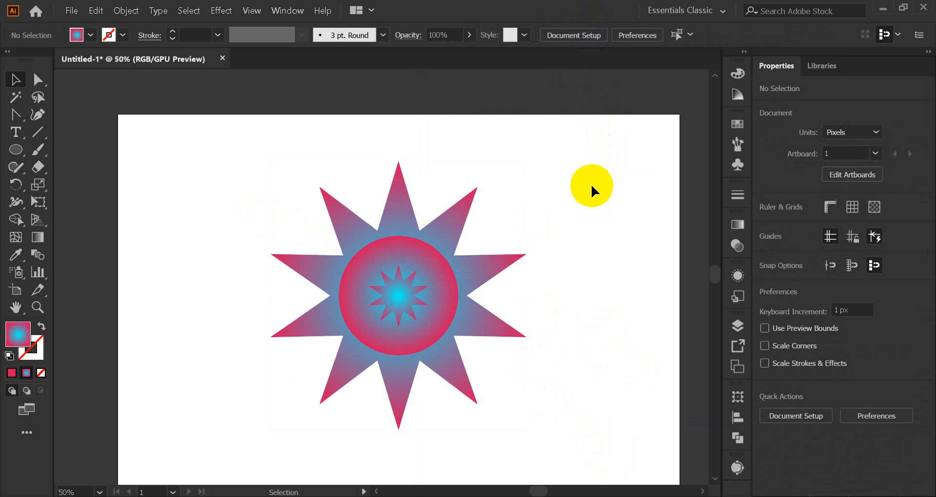
# Select both stars and the circle and set the blend spacing to 200 specified steps.
pyautogui.moveTo(194, 218); pyautogui.dragTo(524, 425)
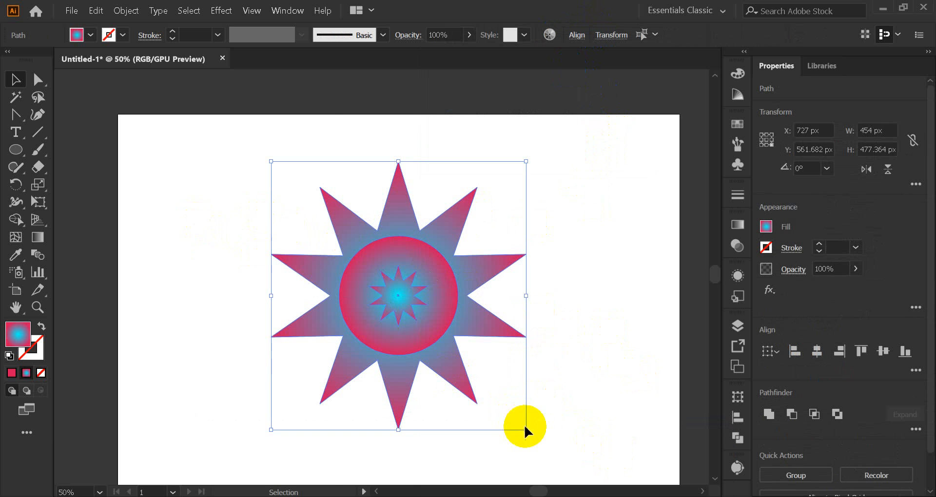
pyautogui.click(125, 11)
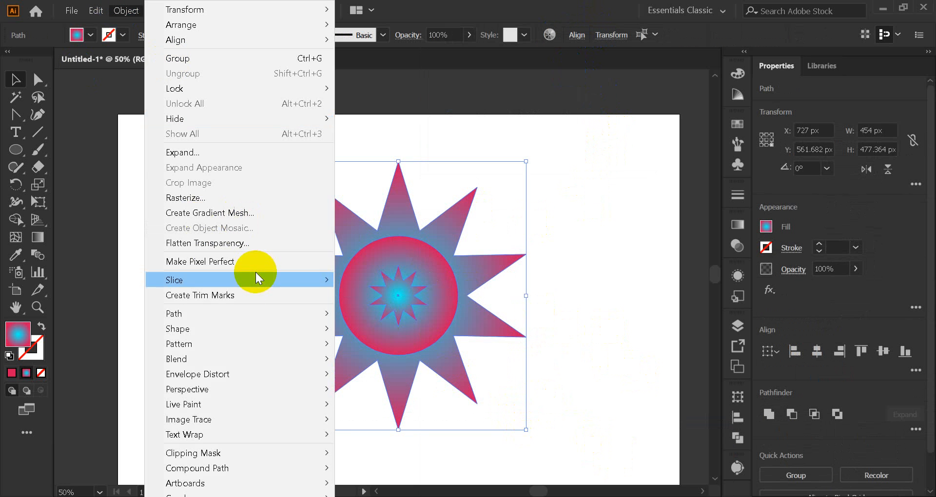
pyautogui.moveTo(225, 358)
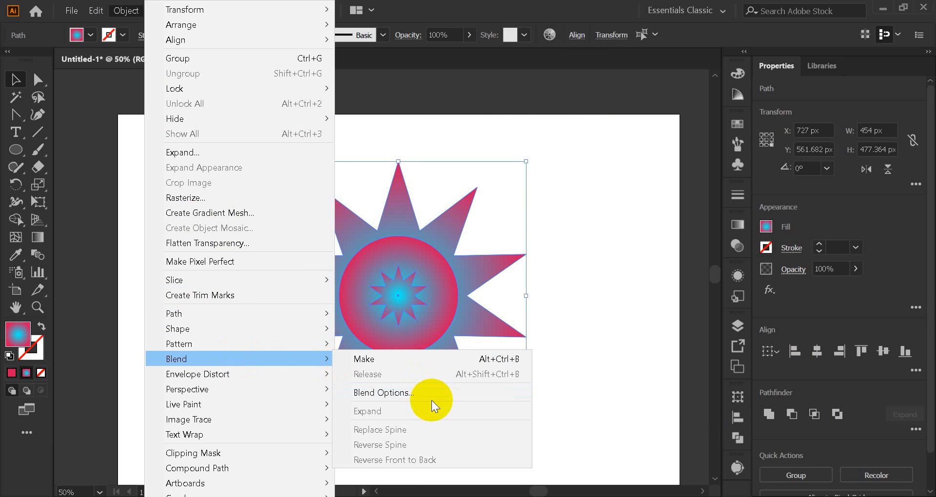
pyautogui.click(414, 393)
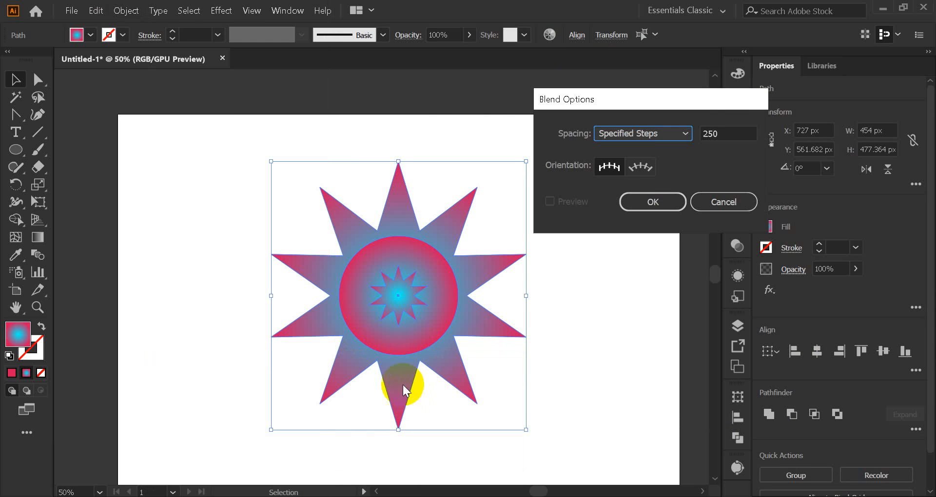
pyautogui.click(723, 132)
pyautogui.write('2')
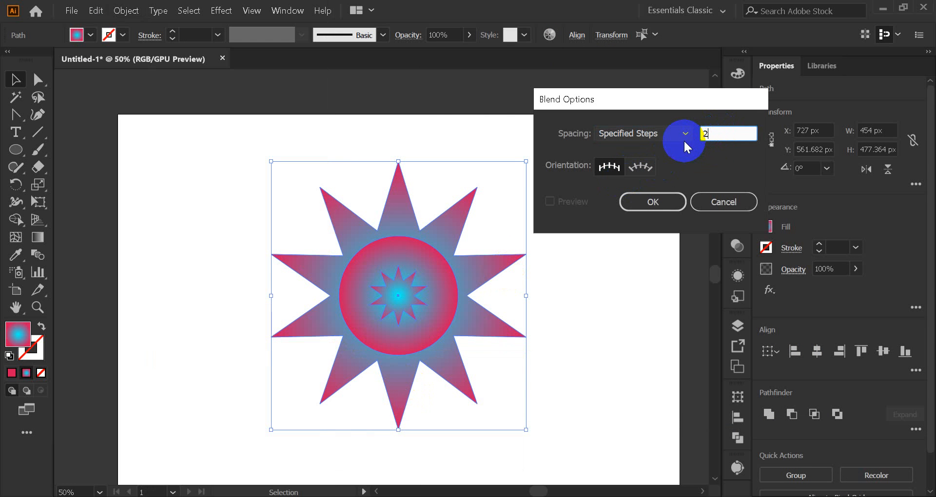
pyautogui.write('00')
pyautogui.click(667, 206)
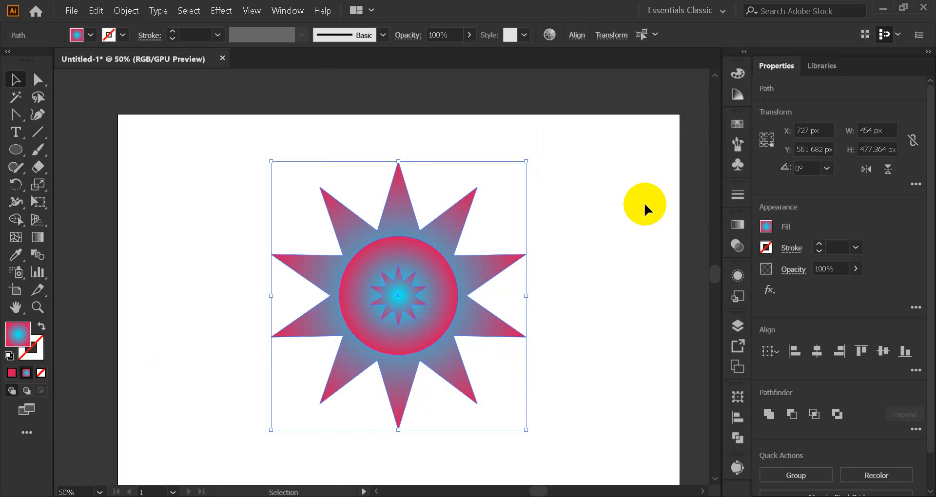
# Make a blend from the large star, the circle and the small star, and deselect it.
pyautogui.click(127, 12)
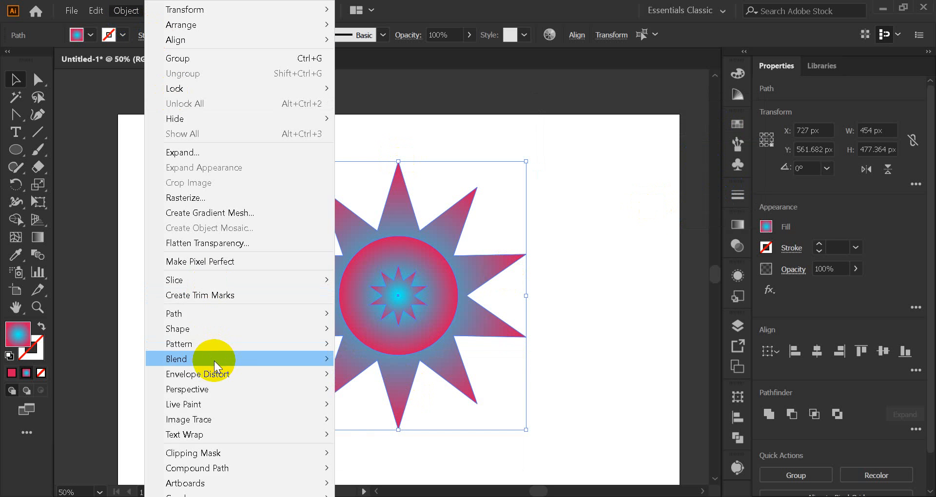
pyautogui.moveTo(214, 361)
pyautogui.click(392, 364)
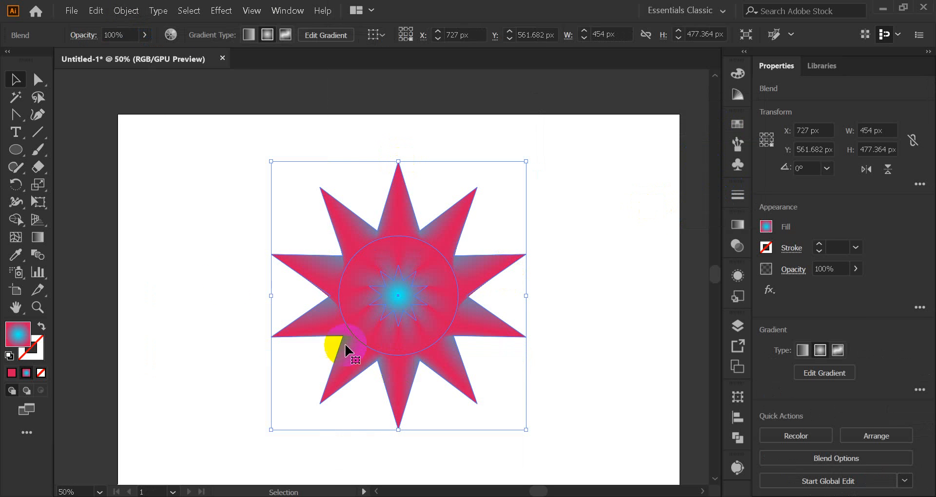
pyautogui.click(174, 250)
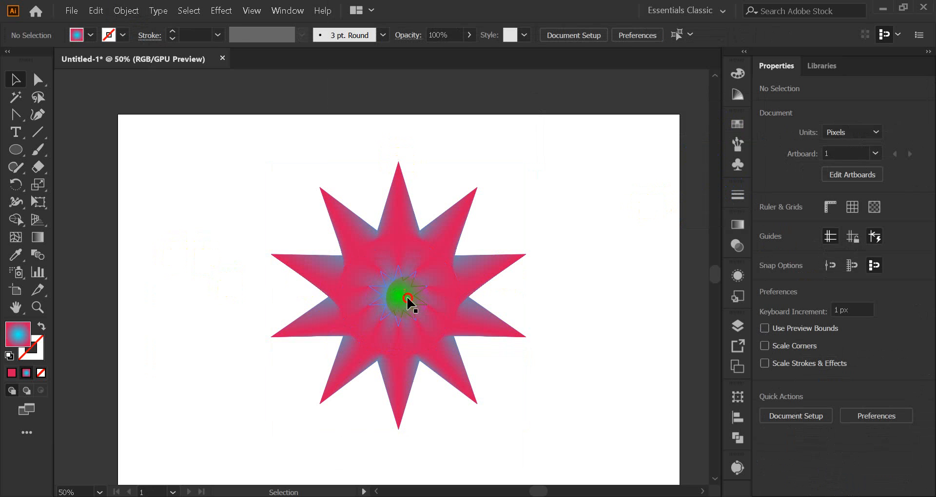
# Directly select only the small inner star within the blend and fill it with the solid cyan swatch.
pyautogui.click(407, 296)
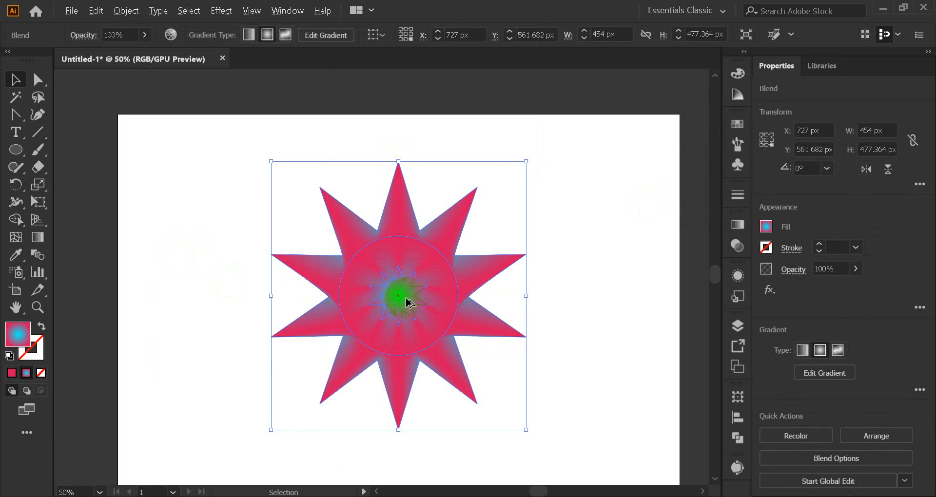
pyautogui.scroll(3, 407, 297)
pyautogui.scroll(1, 406, 297)
pyautogui.scroll(-3, 405, 297)
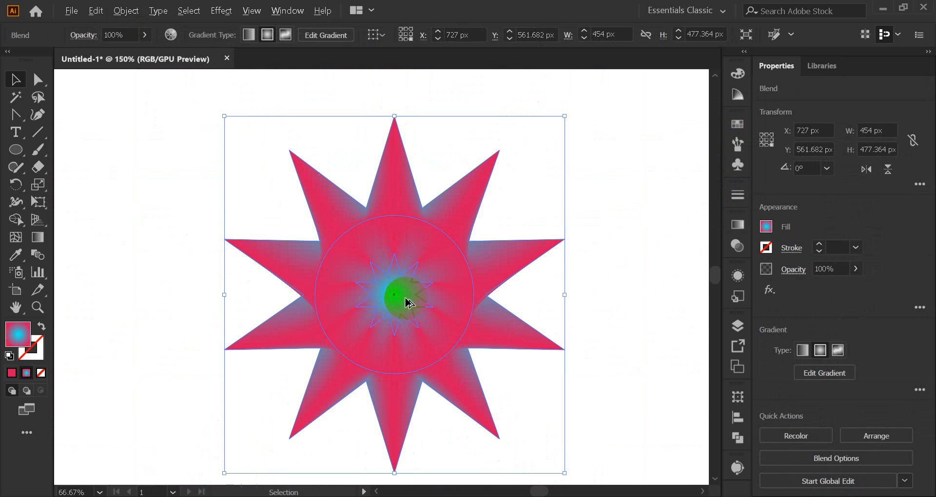
pyautogui.click(586, 191)
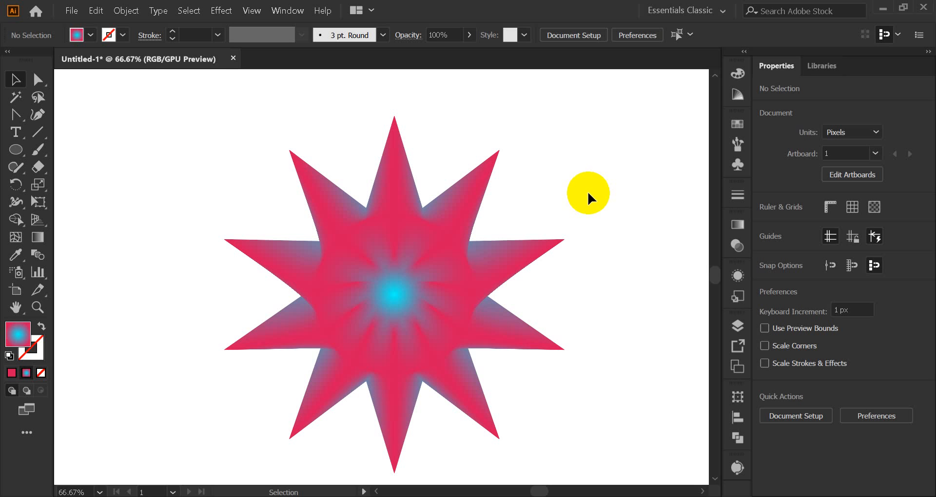
pyautogui.click(394, 294)
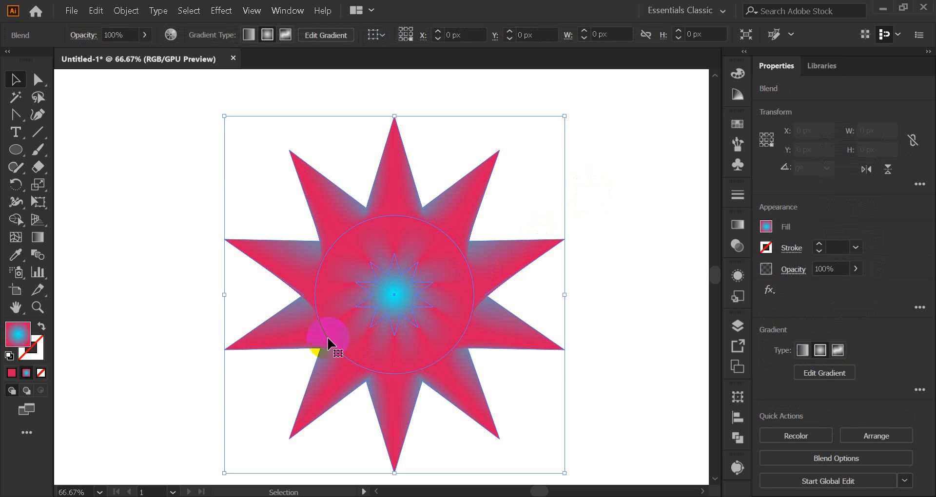
pyautogui.click(38, 80)
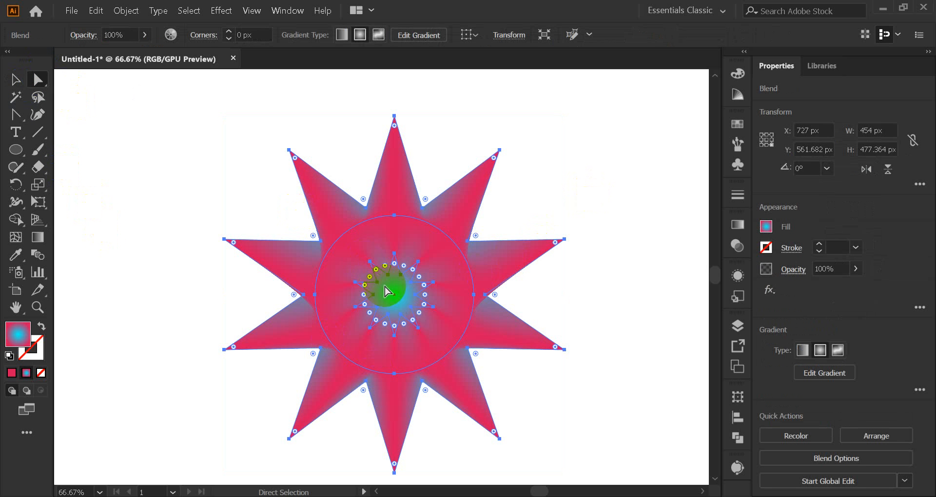
pyautogui.click(140, 231)
pyautogui.click(383, 306)
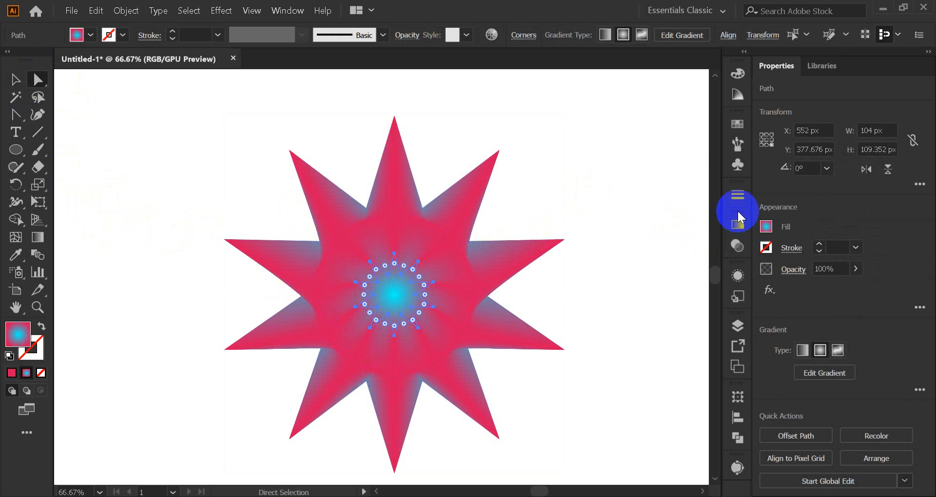
pyautogui.click(735, 125)
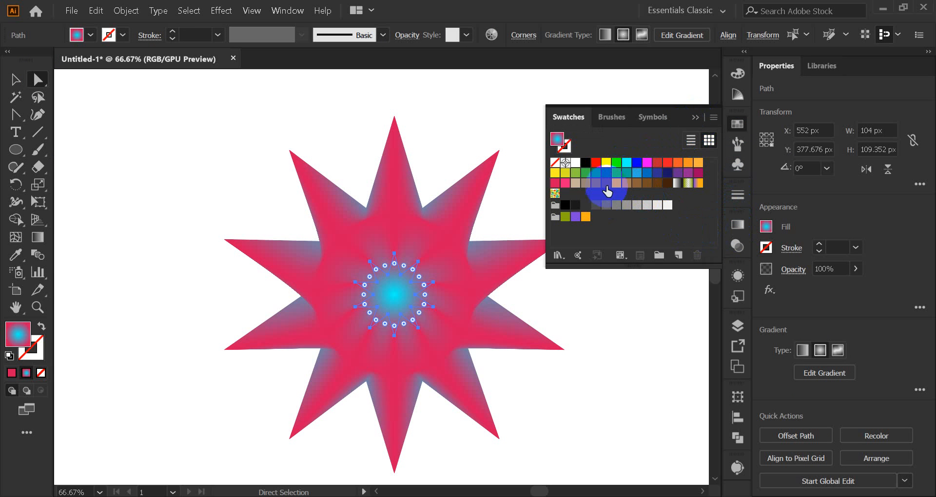
pyautogui.click(627, 166)
pyautogui.click(629, 166)
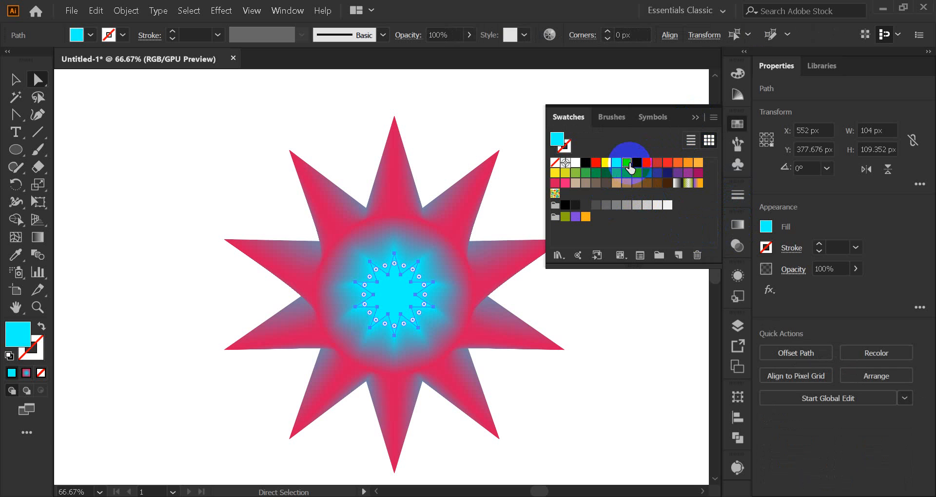
pyautogui.click(15, 79)
pyautogui.click(202, 195)
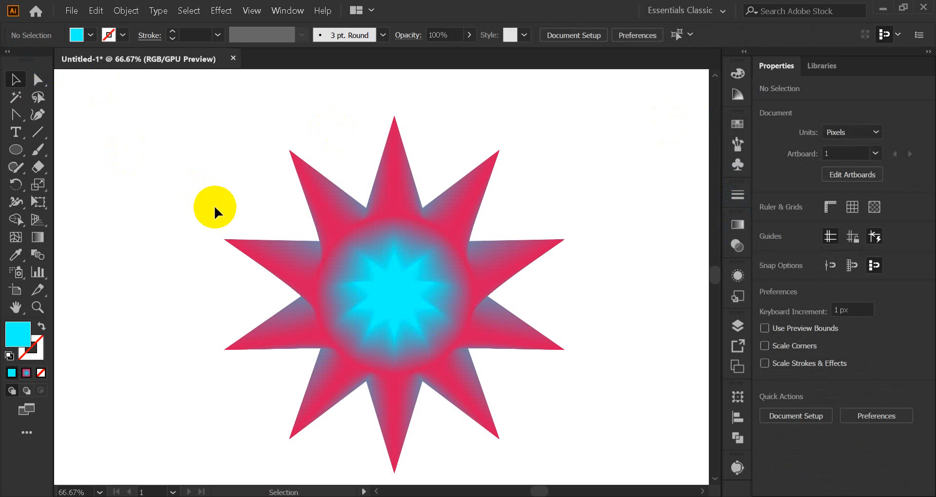
# Move the whole blended star about 195 px left and 23 px up on the artboard.
pyautogui.click(409, 288)
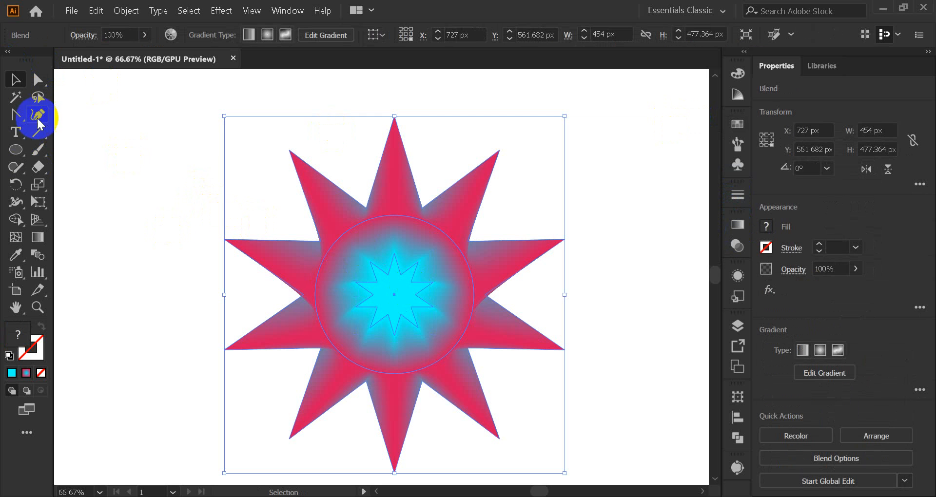
pyautogui.click(131, 148)
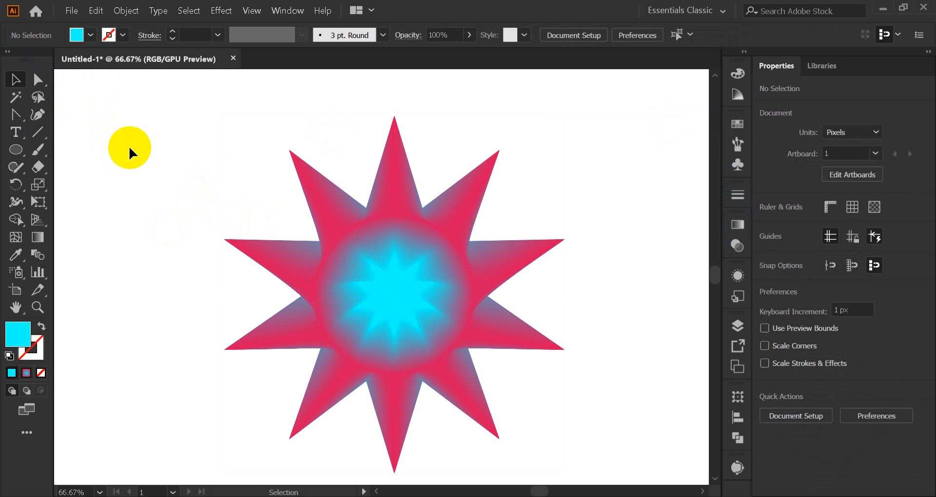
pyautogui.click(336, 280)
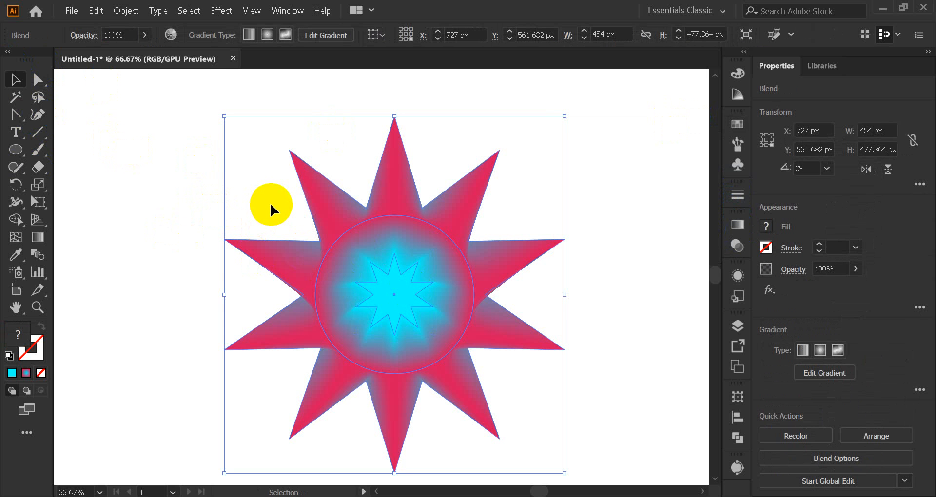
pyautogui.moveTo(349, 271); pyautogui.dragTo(203, 252)
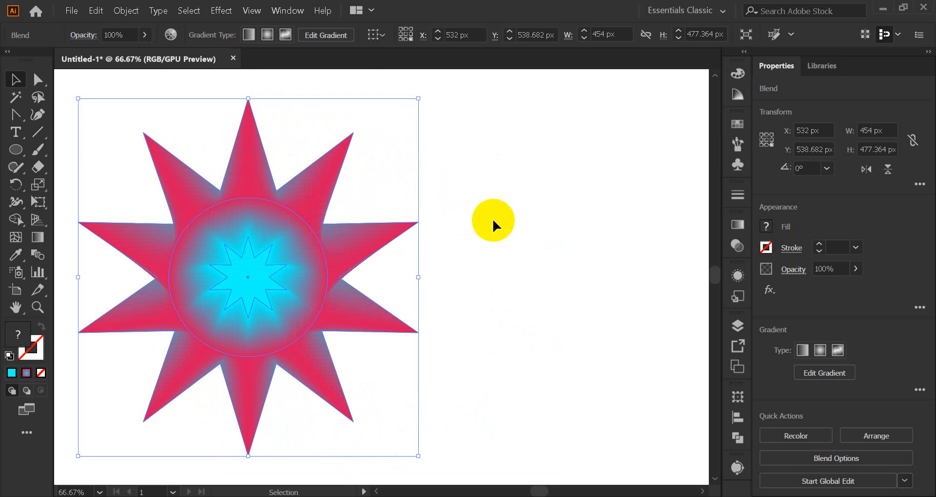
pyautogui.click(509, 224)
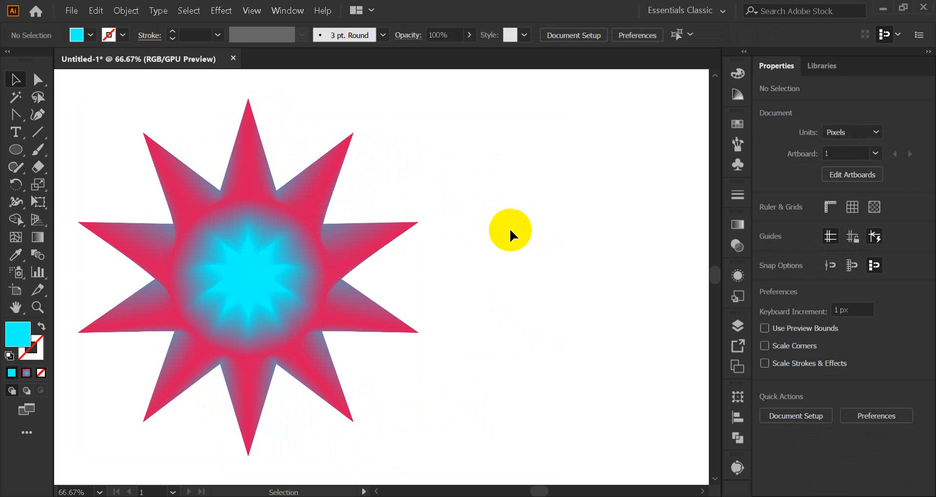
# Open the Pucker & Bloat effect for the blended star and turn on its preview.
pyautogui.click(246, 198)
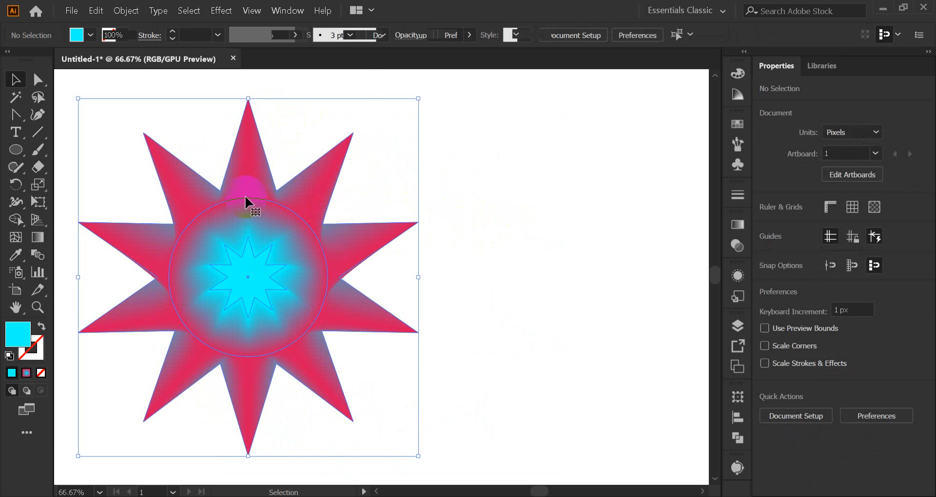
pyautogui.click(221, 10)
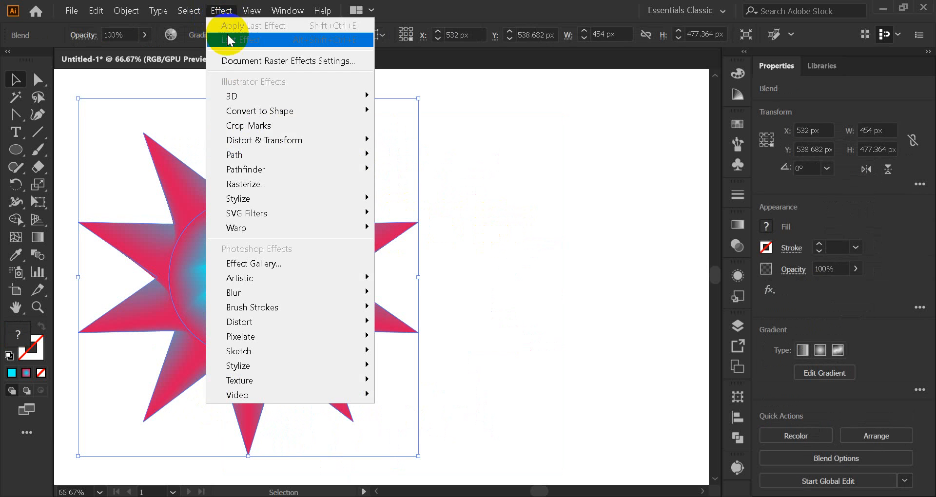
pyautogui.moveTo(305, 140)
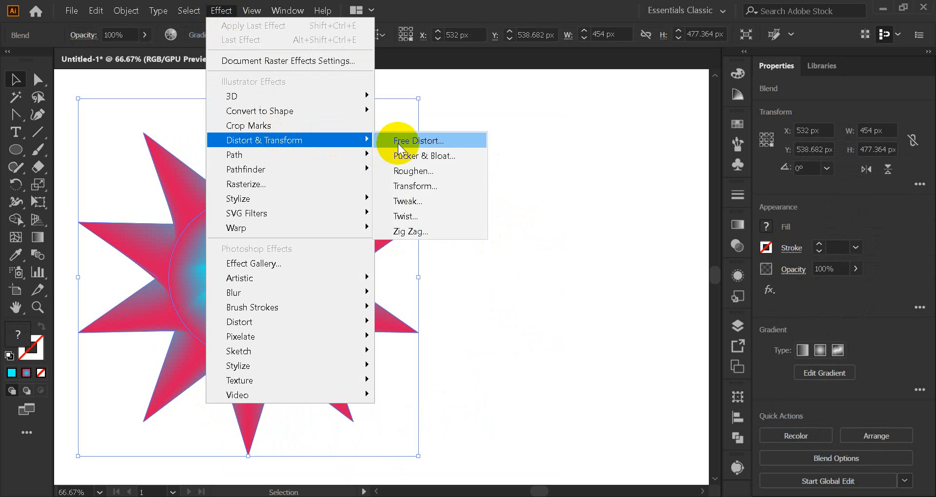
pyautogui.click(437, 160)
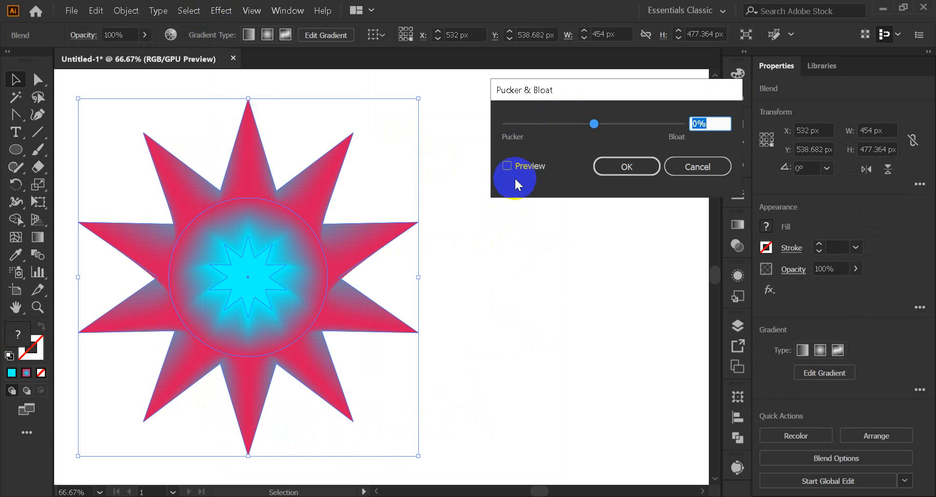
pyautogui.click(507, 165)
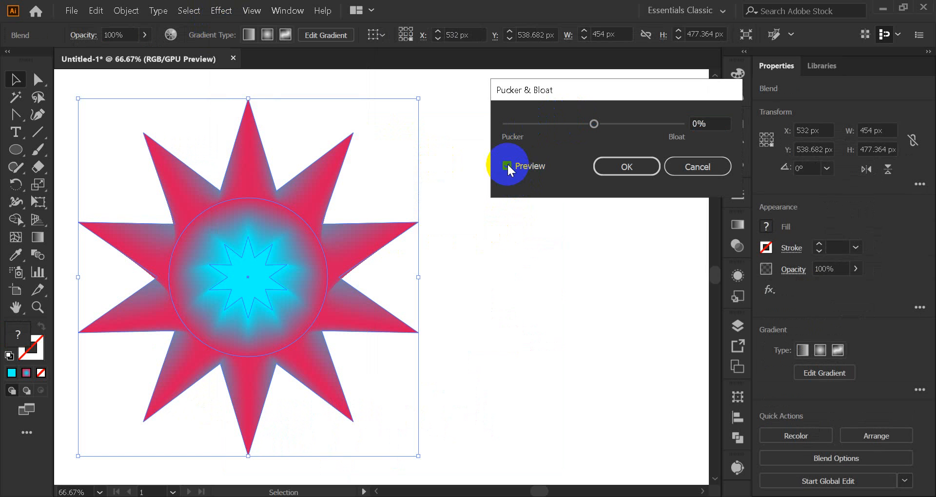
pyautogui.click(634, 171)
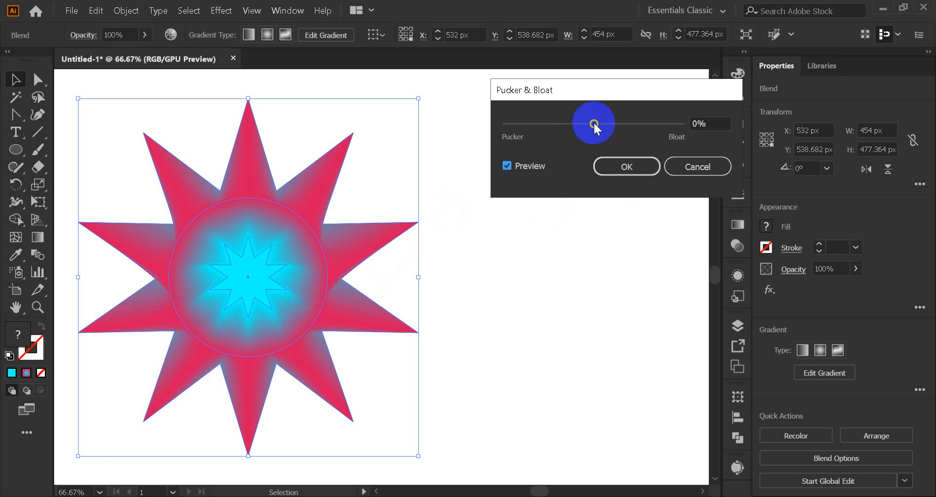
# Try Pucker & Bloat amounts of 21% and -84% on the blended star.
pyautogui.moveTo(595, 124); pyautogui.dragTo(604, 125)
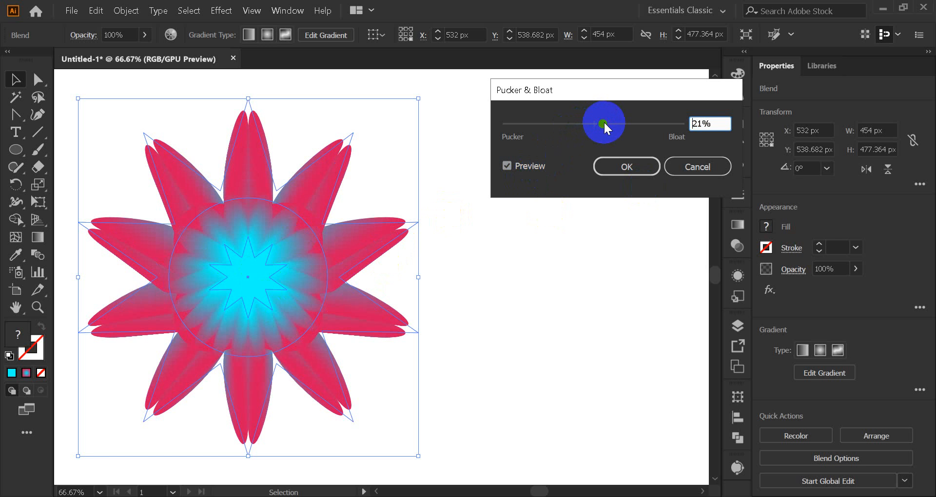
pyautogui.click(267, 309)
pyautogui.click(712, 124)
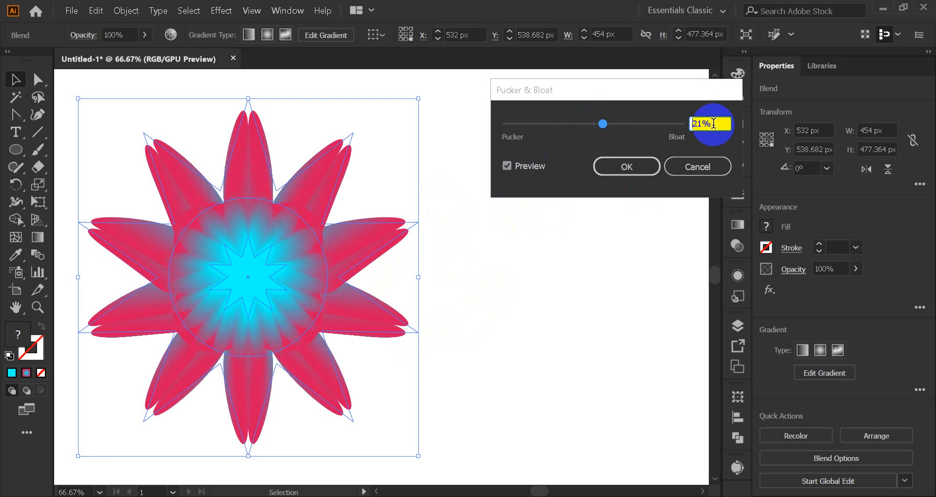
pyautogui.click(556, 124)
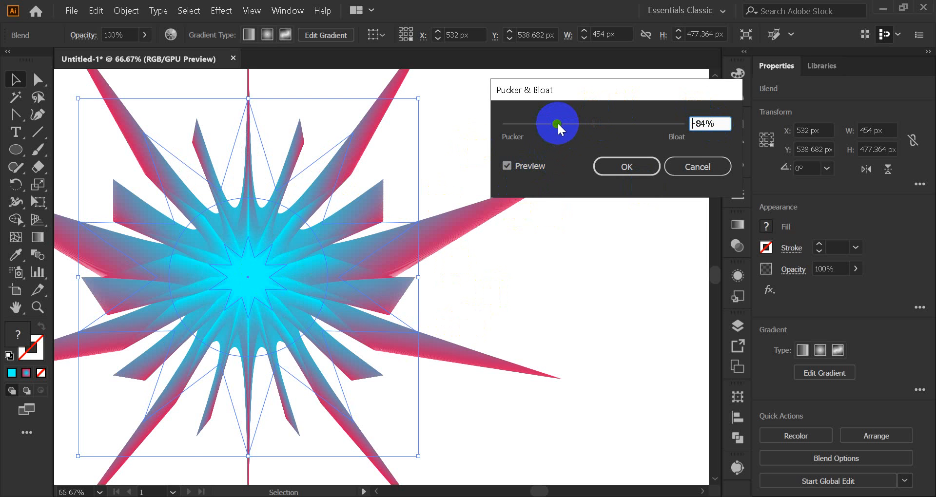
# Set the Pucker & Bloat amount to 25% and apply the effect to the blended star.
pyautogui.moveTo(557, 121); pyautogui.dragTo(607, 125)
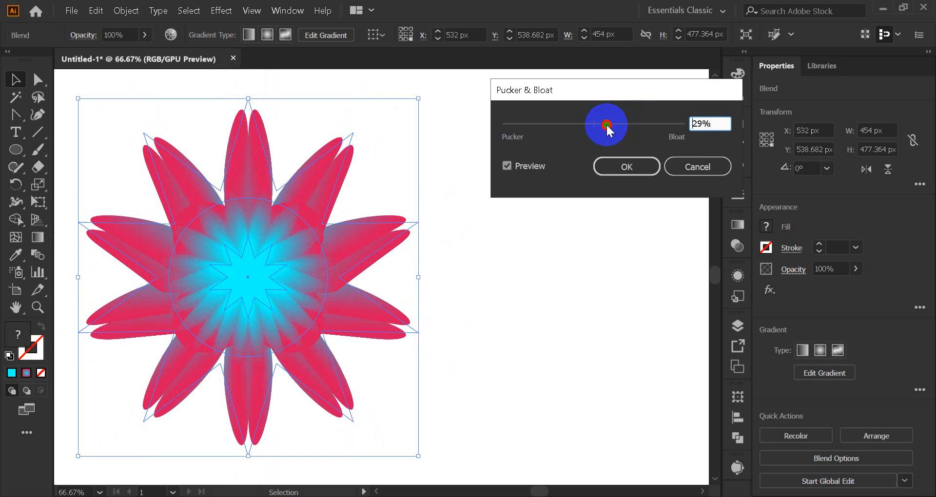
pyautogui.moveTo(607, 125); pyautogui.dragTo(605, 125)
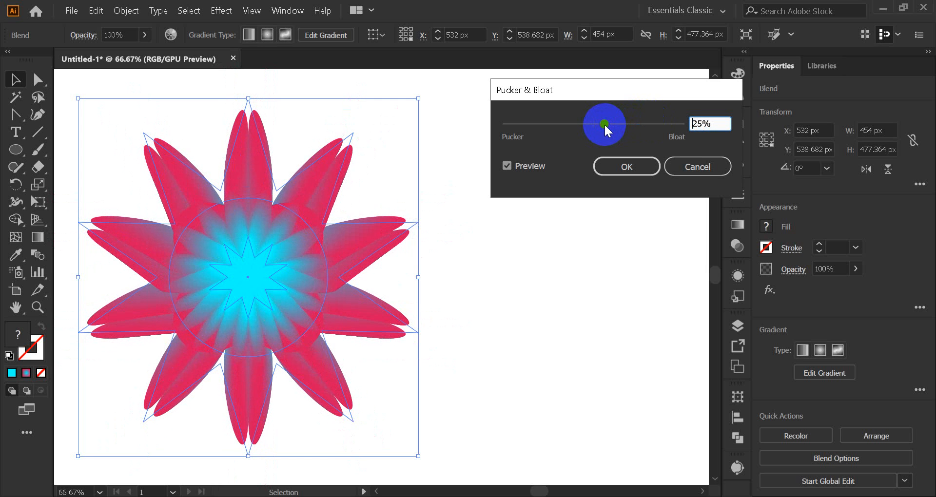
pyautogui.click(635, 166)
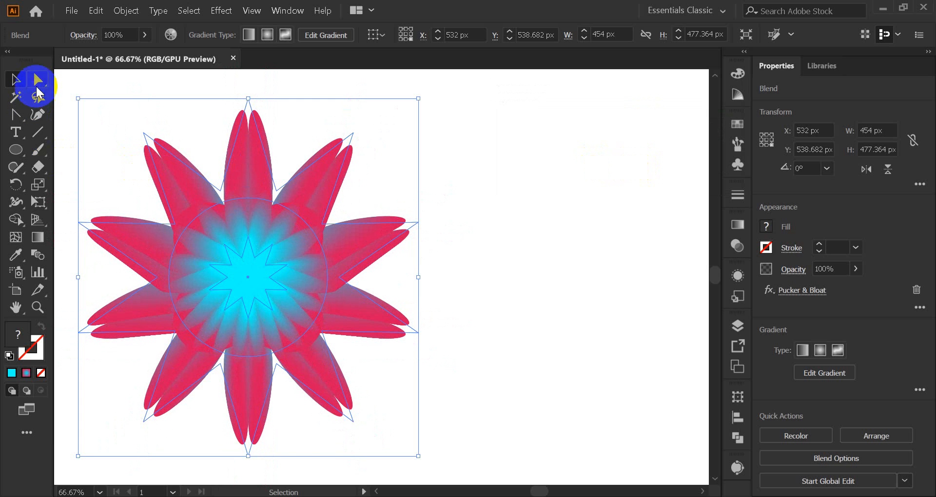
# Move the flower blend about 142 px right and 16 px down on the artboard and deselect it.
pyautogui.click(16, 80)
pyautogui.click(549, 205)
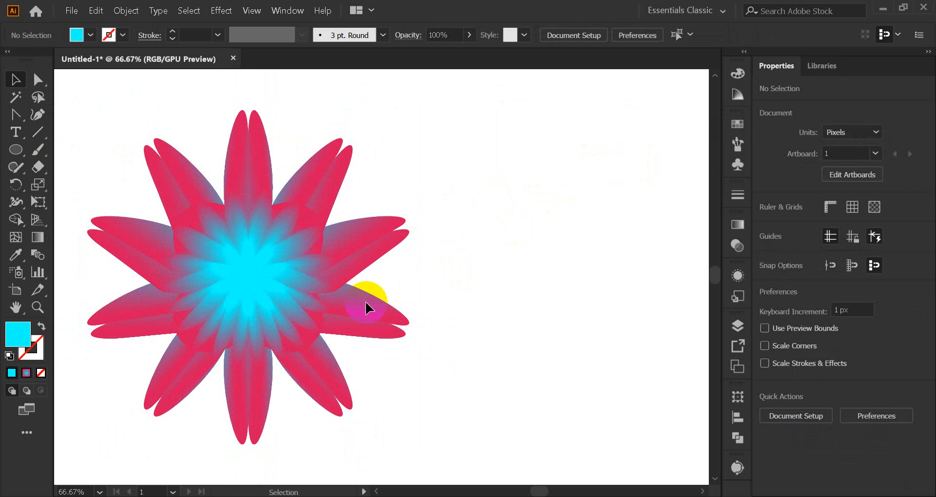
pyautogui.moveTo(246, 294); pyautogui.dragTo(355, 305)
pyautogui.click(596, 229)
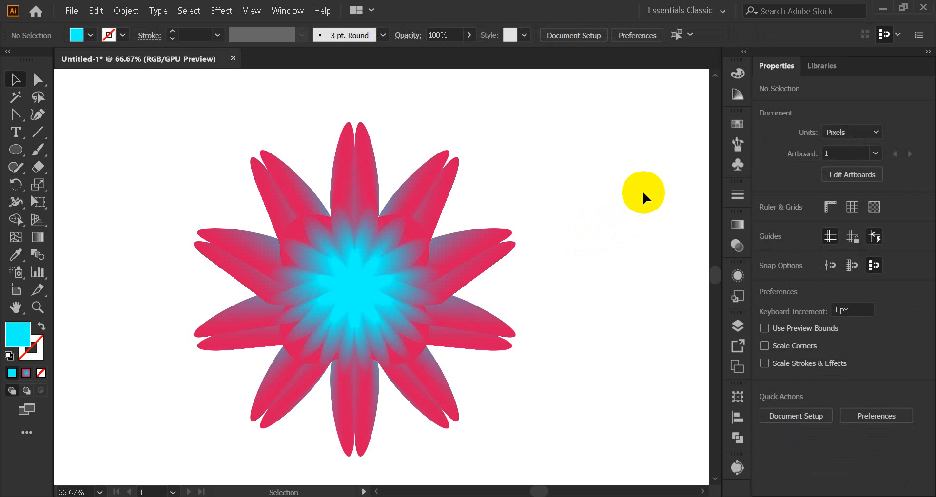
pyautogui.click(373, 287)
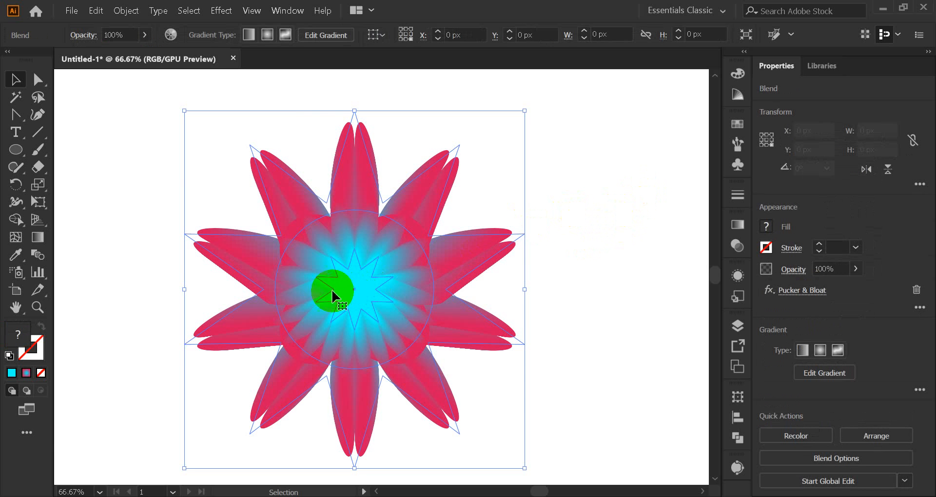
pyautogui.click(142, 160)
# Open the Roughen effect for the flower blend, clear the dialog from the artwork and turn on its preview.
pyautogui.click(346, 268)
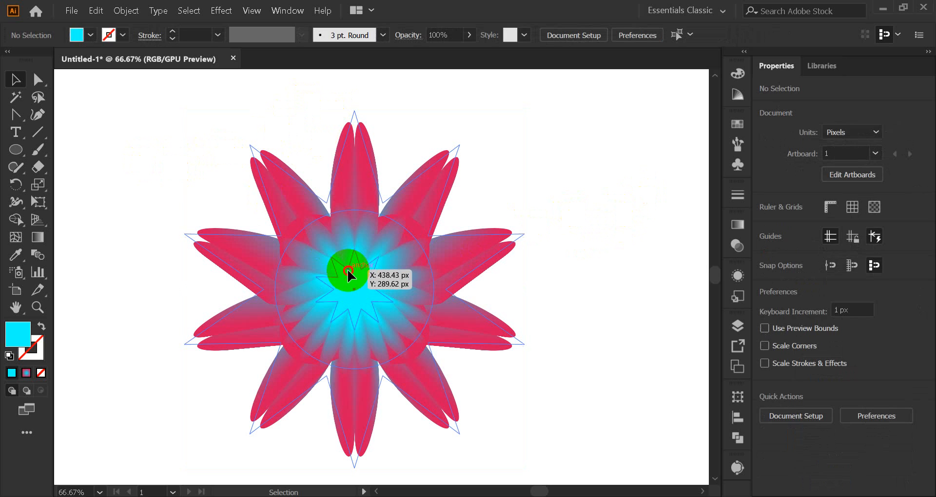
pyautogui.click(221, 11)
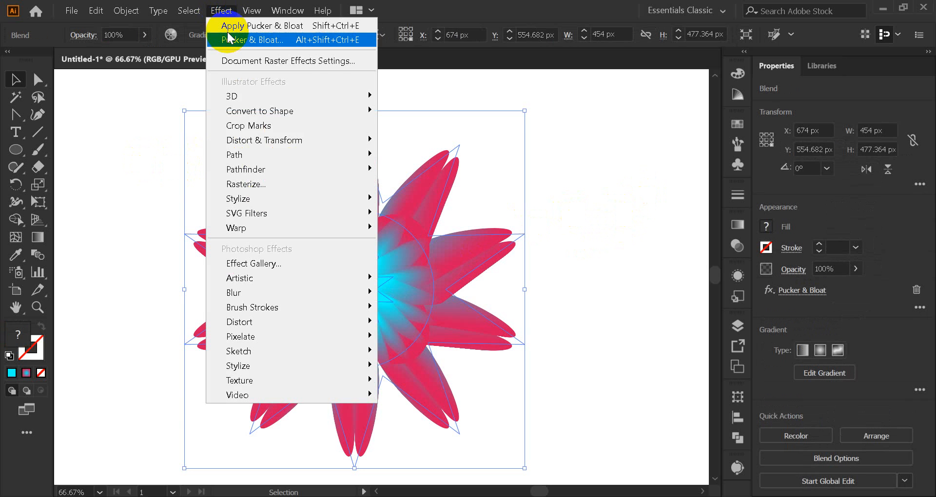
pyautogui.moveTo(241, 141)
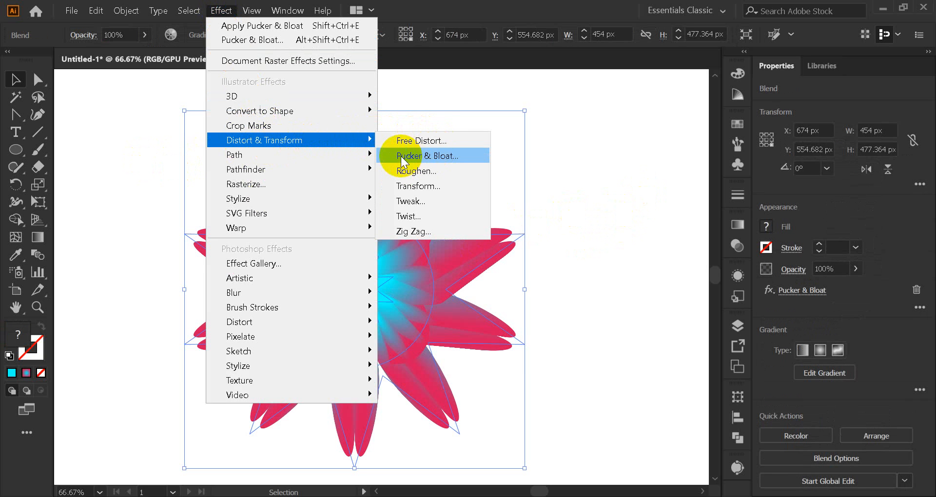
pyautogui.click(431, 172)
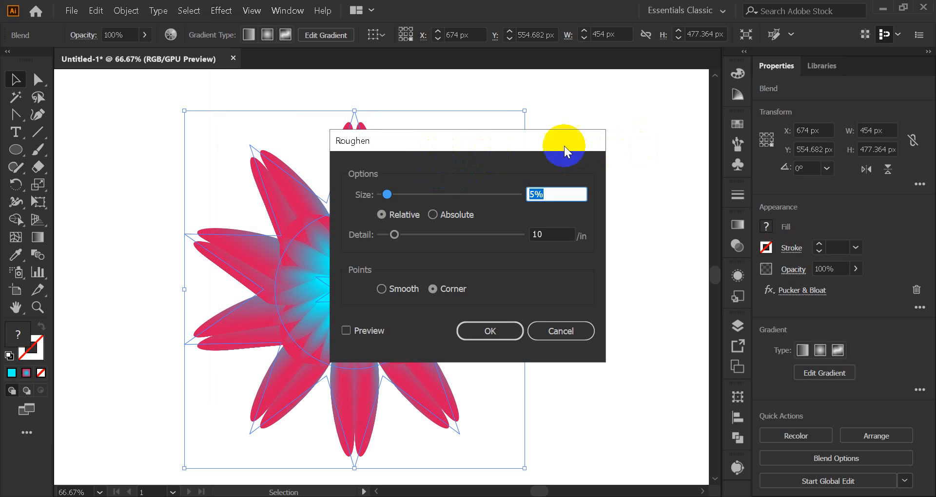
pyautogui.moveTo(443, 140); pyautogui.dragTo(694, 80)
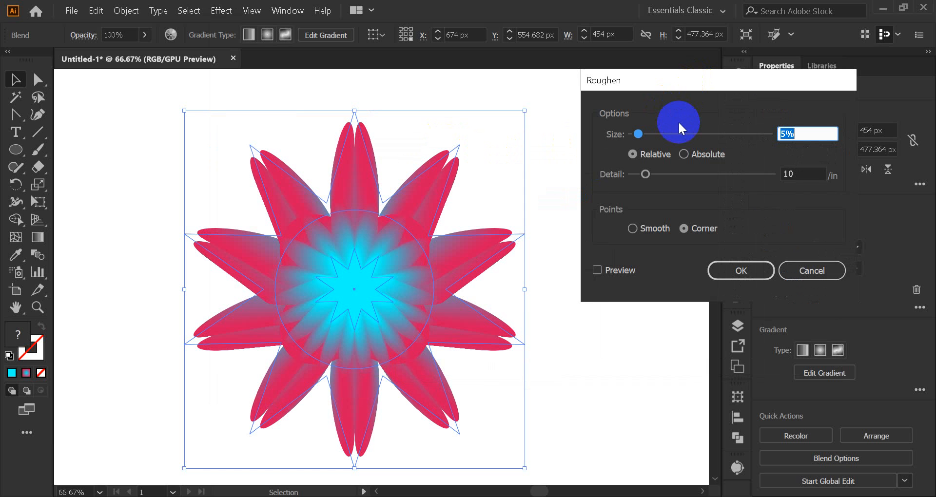
pyautogui.click(598, 270)
pyautogui.click(597, 270)
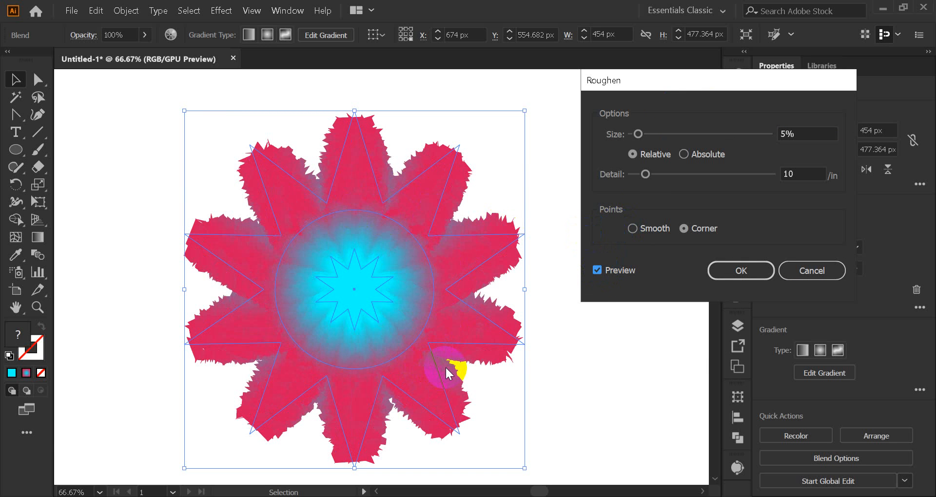
# Set the Roughen points to Smooth.
pyautogui.click(712, 268)
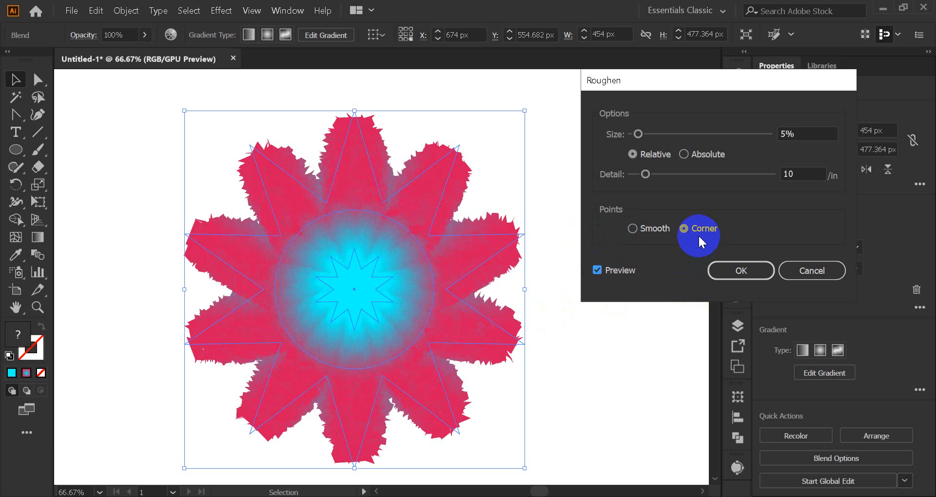
pyautogui.click(635, 228)
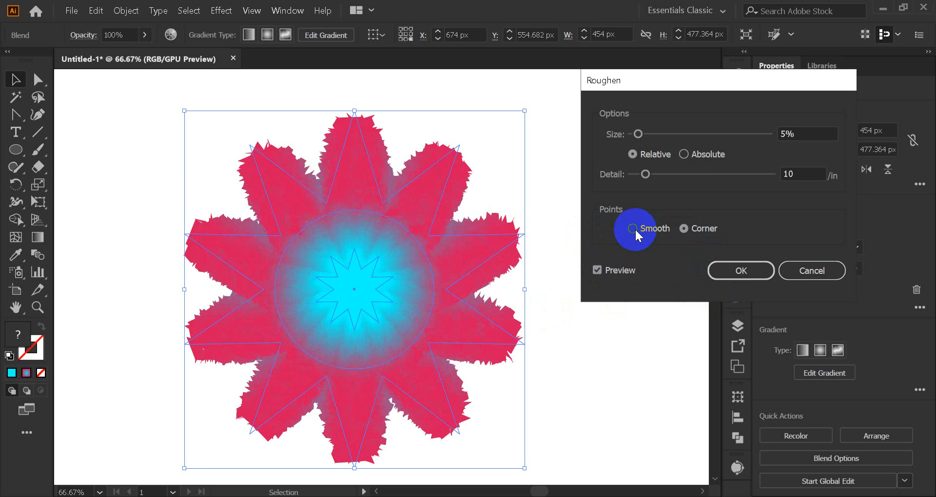
pyautogui.click(635, 228)
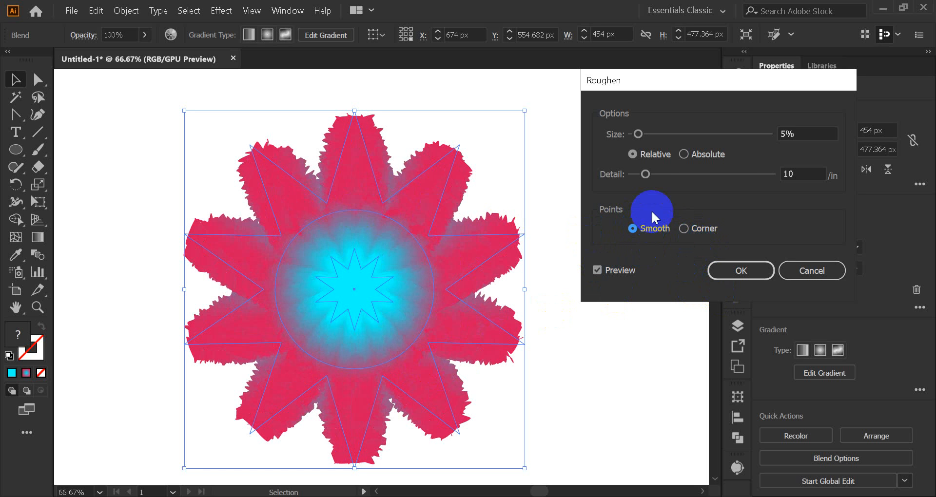
# Try a Roughen detail of 18/in and a size of 12% on the flower blend.
pyautogui.moveTo(646, 175); pyautogui.dragTo(659, 174)
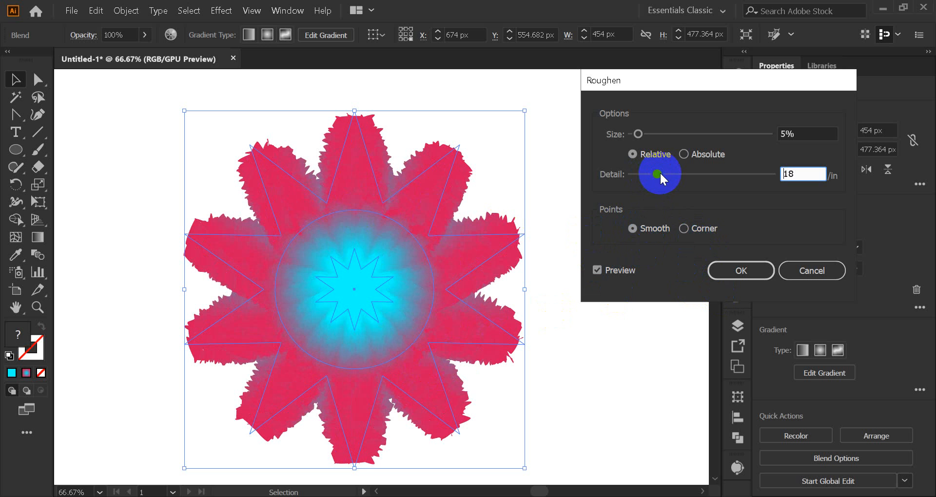
pyautogui.click(640, 134)
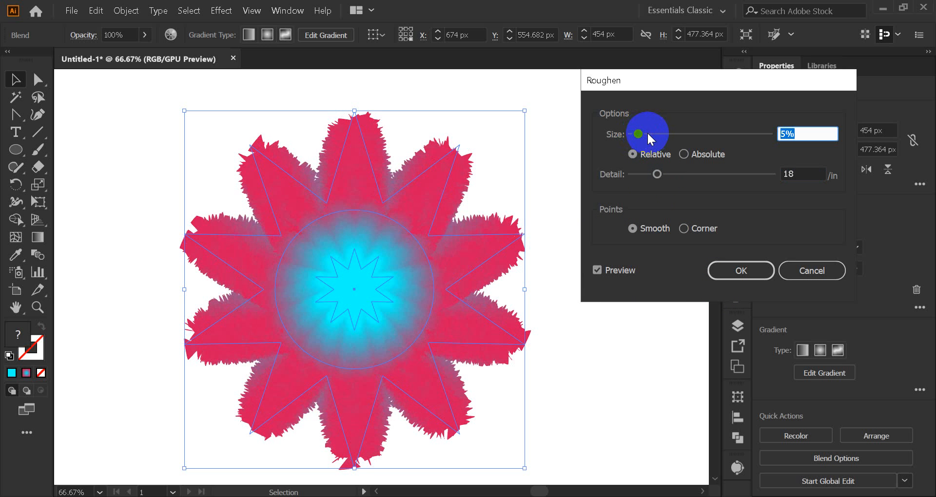
pyautogui.click(647, 135)
pyautogui.moveTo(653, 135); pyautogui.dragTo(666, 135)
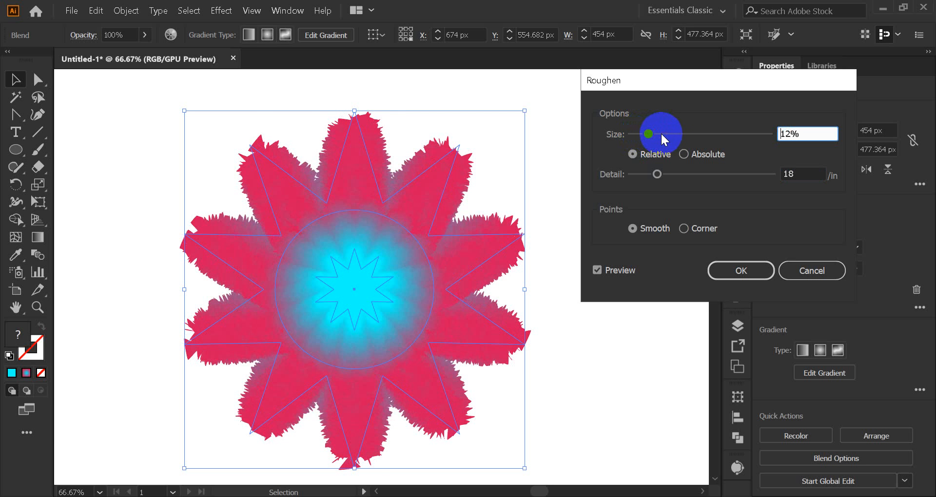
pyautogui.moveTo(658, 134); pyautogui.dragTo(658, 134)
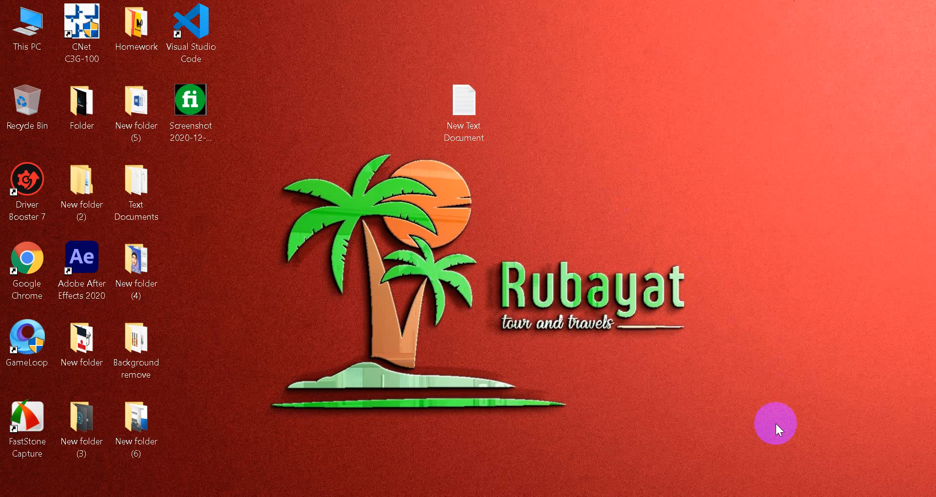
# Switch back to the recovered Illustrator document and try Roughen details of 11, 3, 1 and 4 per inch on the flower.
pyautogui.click(749, 496)
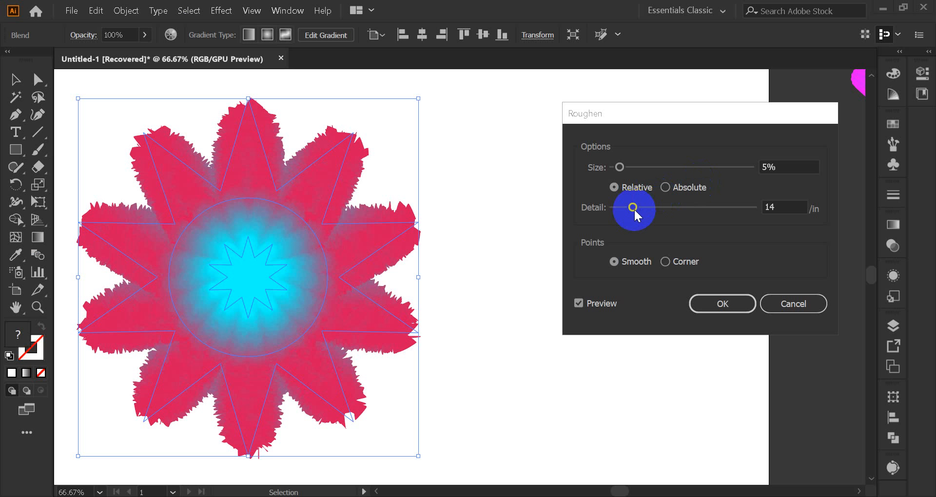
pyautogui.click(637, 209)
pyautogui.moveTo(636, 209); pyautogui.dragTo(628, 207)
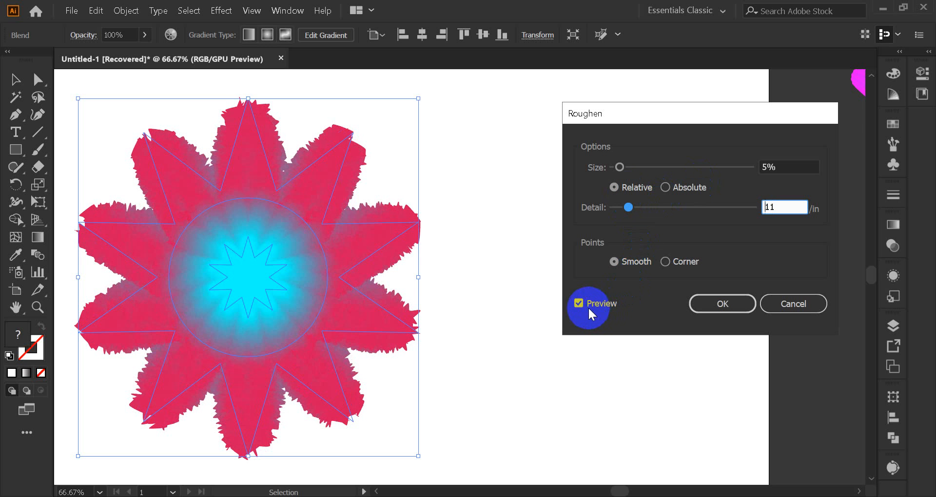
pyautogui.click(629, 207)
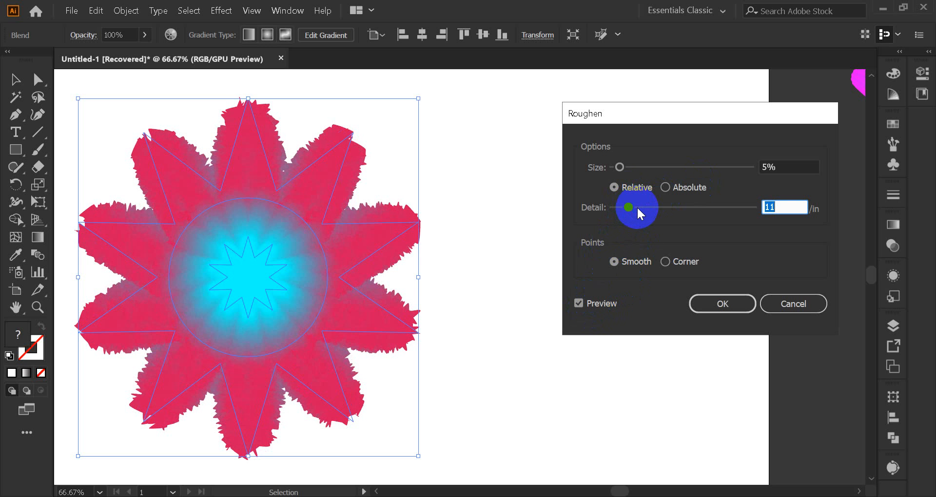
pyautogui.moveTo(628, 207); pyautogui.dragTo(616, 212)
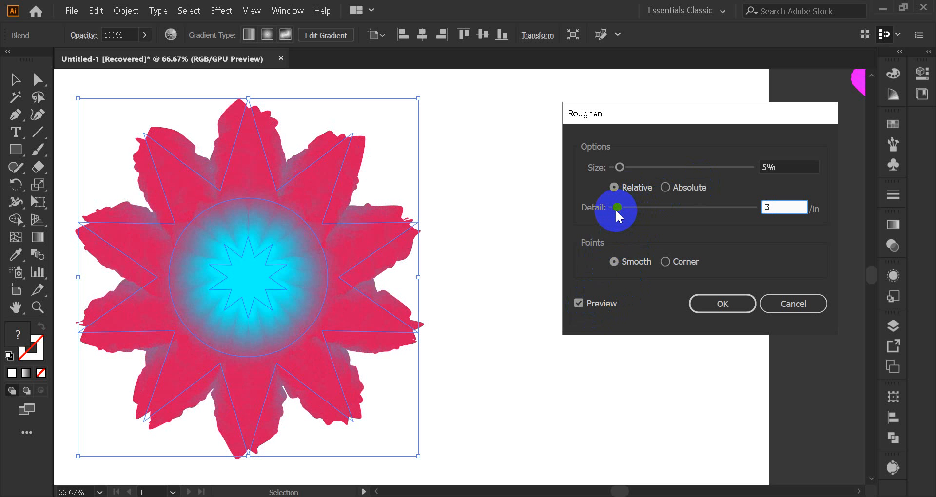
pyautogui.moveTo(617, 212); pyautogui.dragTo(615, 211)
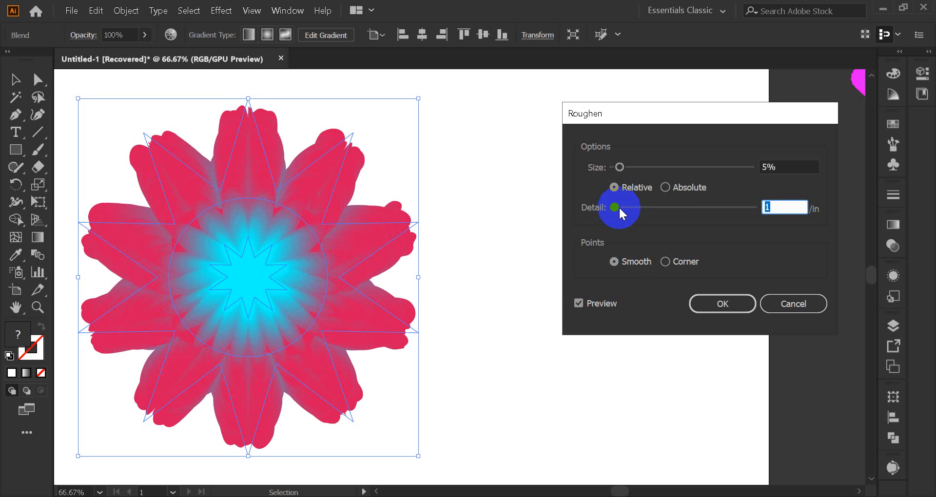
pyautogui.write('4')
# Set the Roughen detail to 2/in and the size to 3%, and apply the effect to the flower.
pyautogui.moveTo(777, 205); pyautogui.dragTo(753, 211)
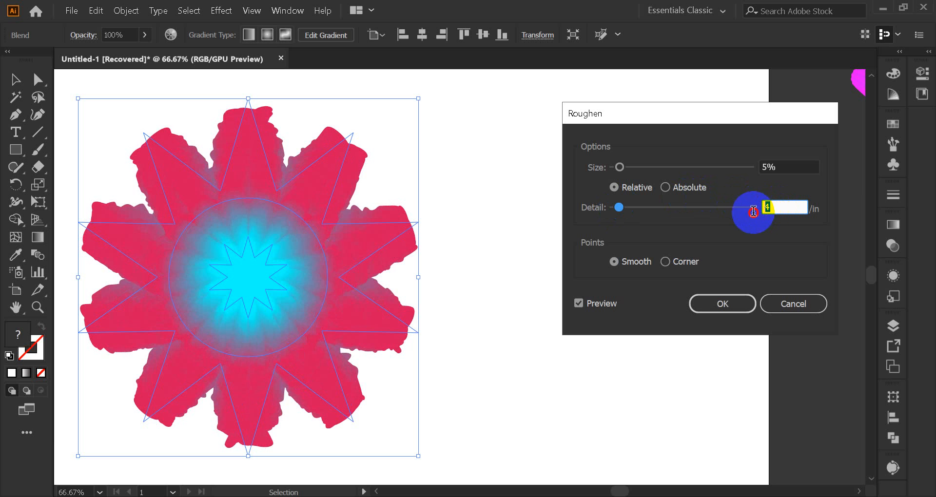
pyautogui.write('2')
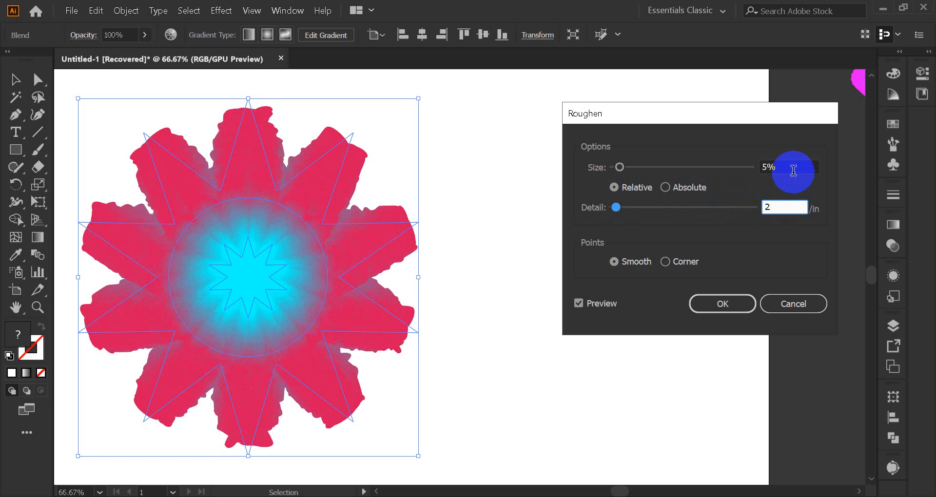
pyautogui.click(792, 165)
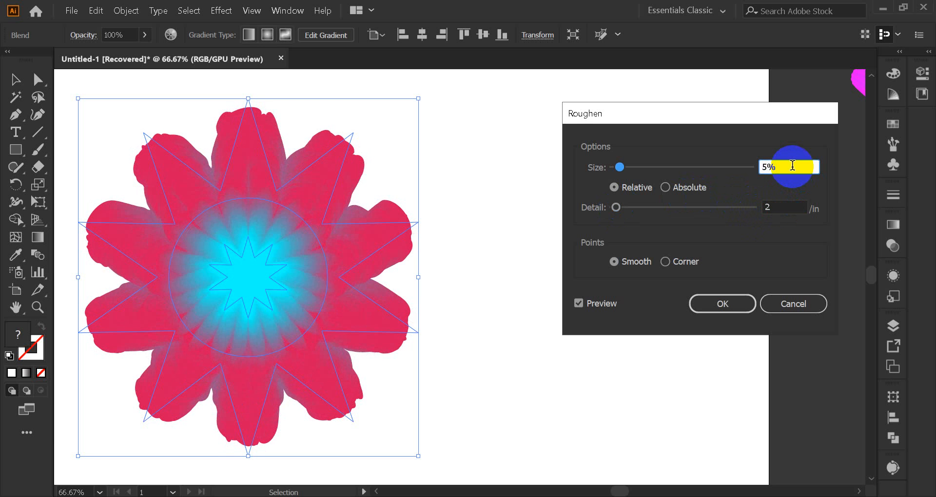
pyautogui.moveTo(792, 166); pyautogui.dragTo(762, 171)
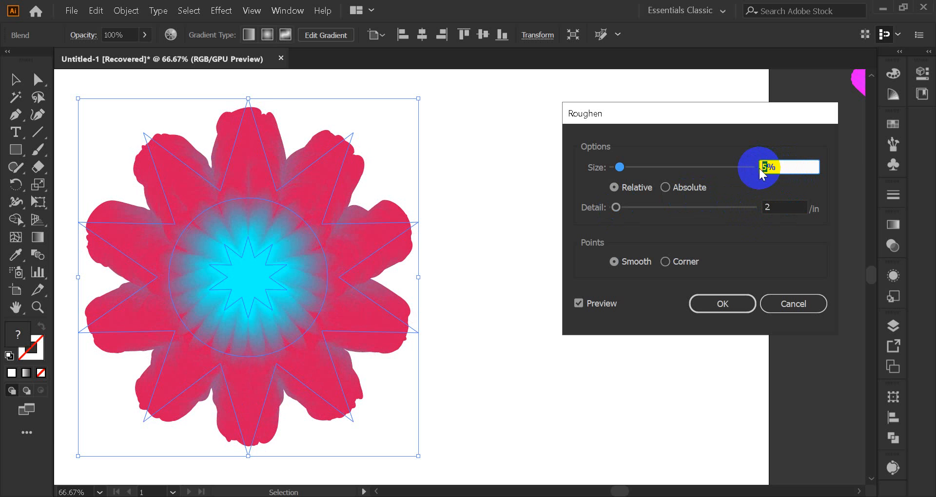
pyautogui.write('3')
pyautogui.click(785, 207)
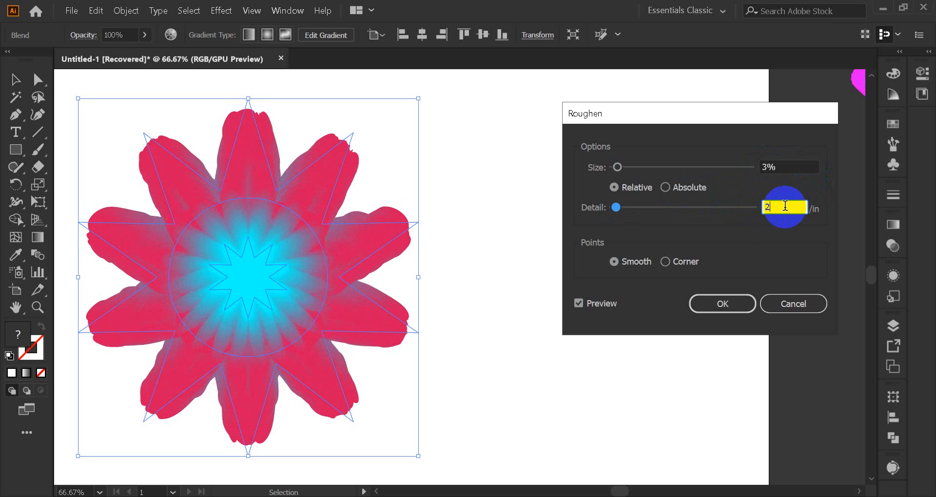
pyautogui.click(715, 304)
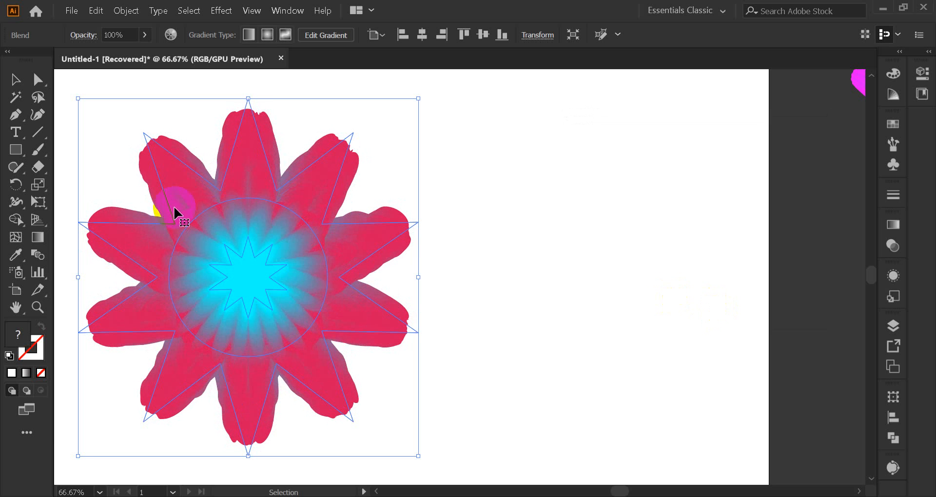
# Move the roughened flower right toward the middle of the artboard and deselect it.
pyautogui.click(473, 177)
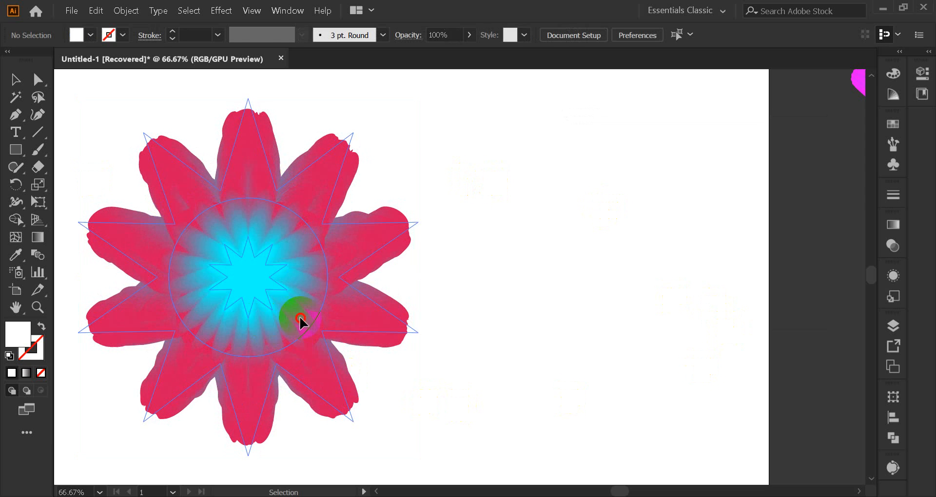
pyautogui.moveTo(301, 319); pyautogui.dragTo(387, 320)
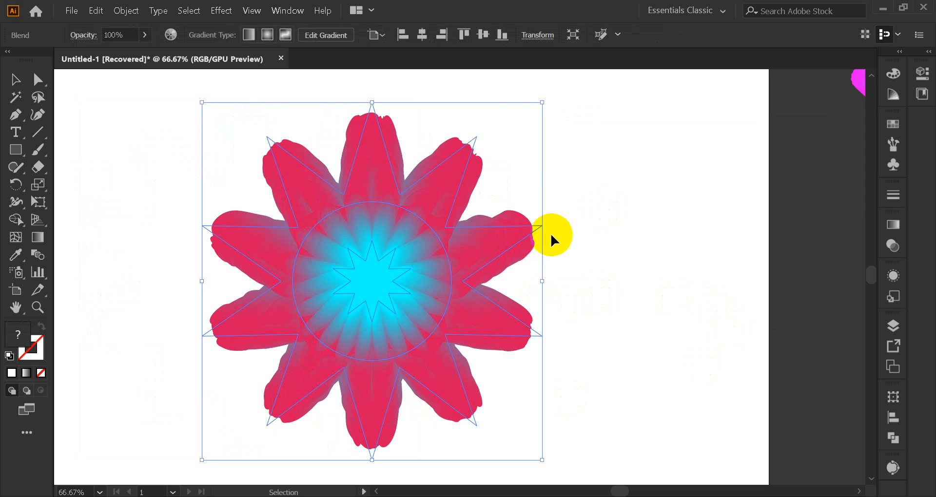
pyautogui.click(649, 216)
# Directly select the small cyan star at the flower's center, copy it and paste the copy in front.
pyautogui.click(37, 81)
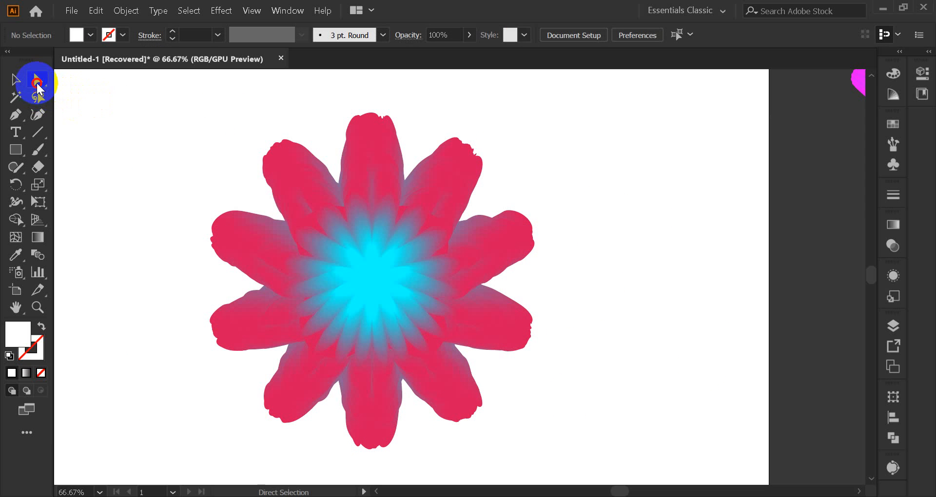
pyautogui.click(378, 280)
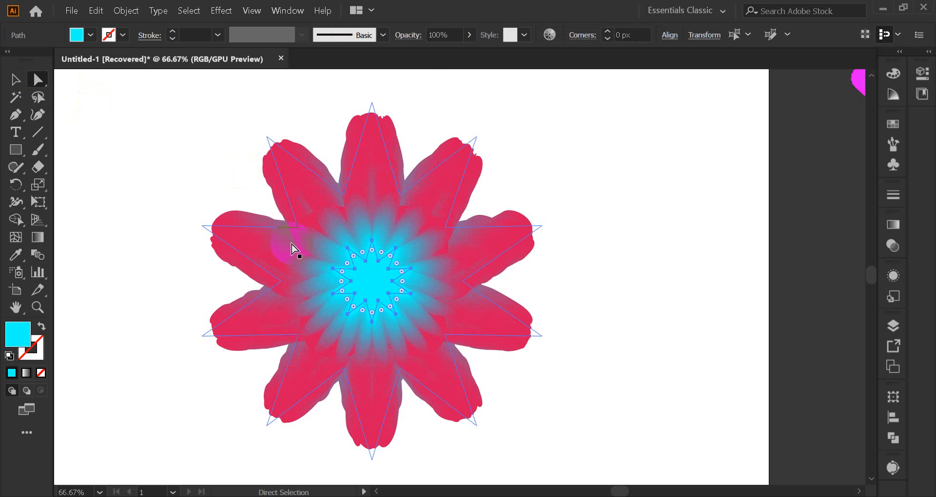
pyautogui.click(372, 307)
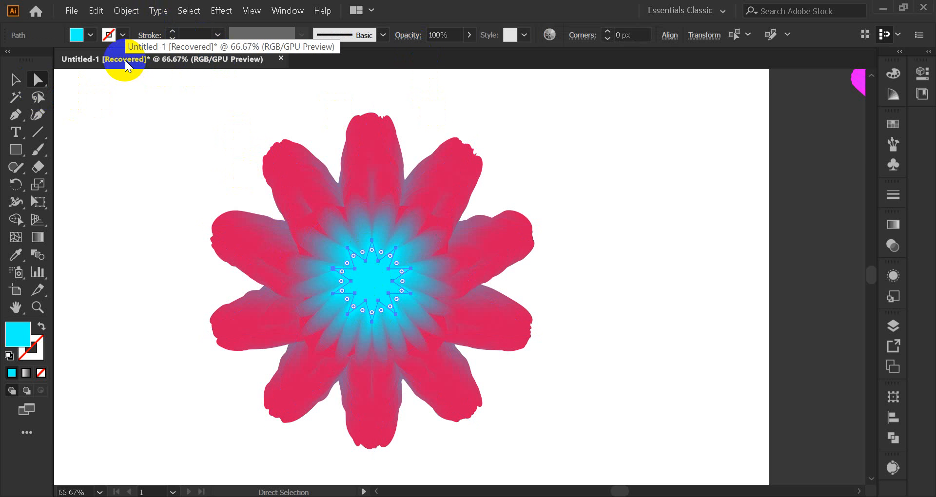
pyautogui.click(96, 11)
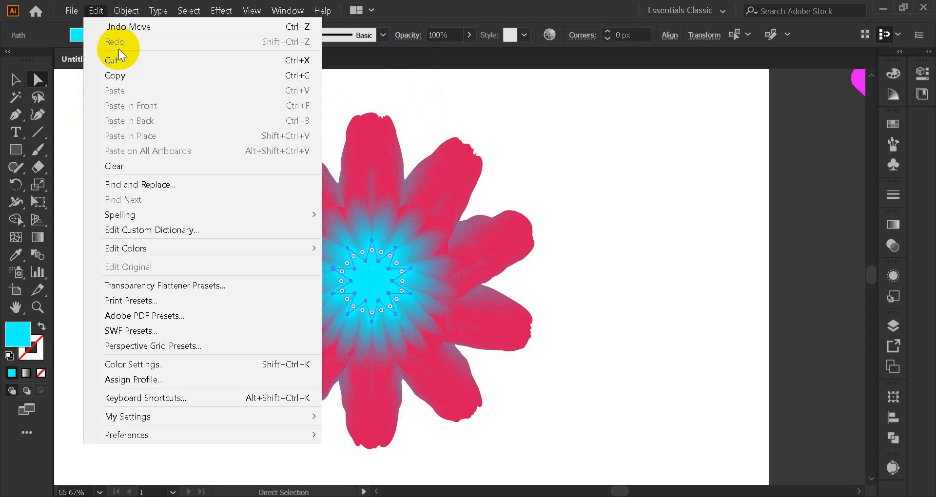
pyautogui.click(119, 80)
pyautogui.click(96, 11)
pyautogui.click(154, 106)
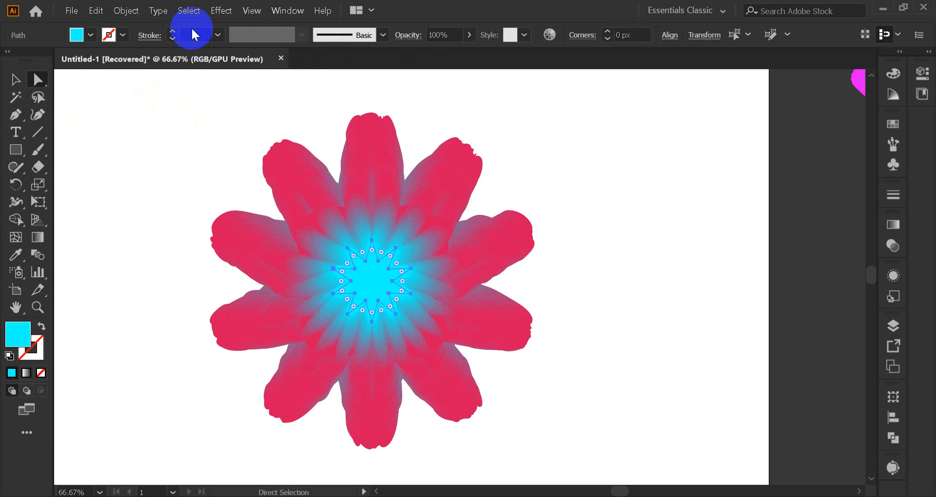
# Apply a Pucker & Bloat effect with 37% bloat to the pasted cyan star at the flower's center and deselect it.
pyautogui.click(220, 11)
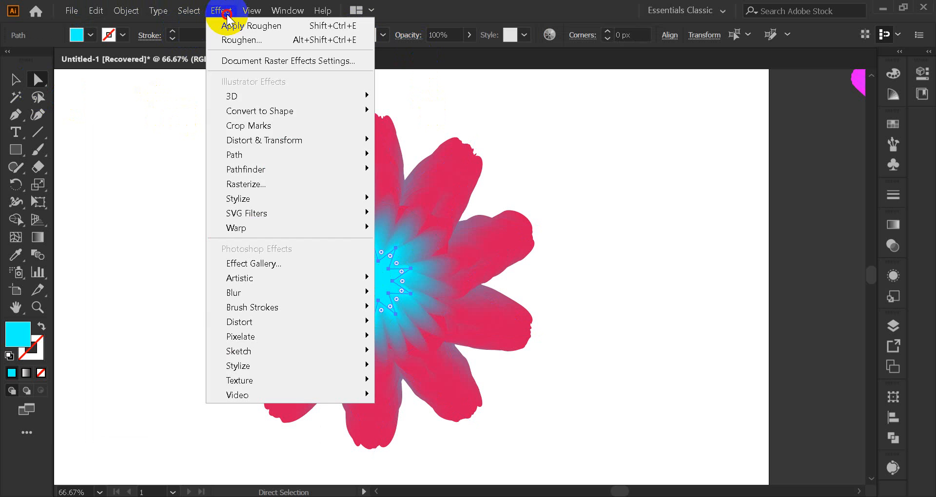
pyautogui.moveTo(298, 142)
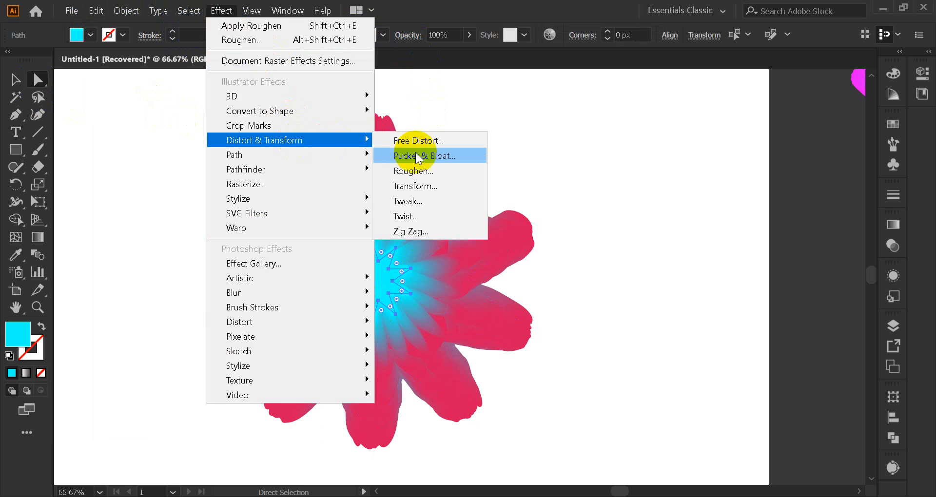
pyautogui.click(443, 157)
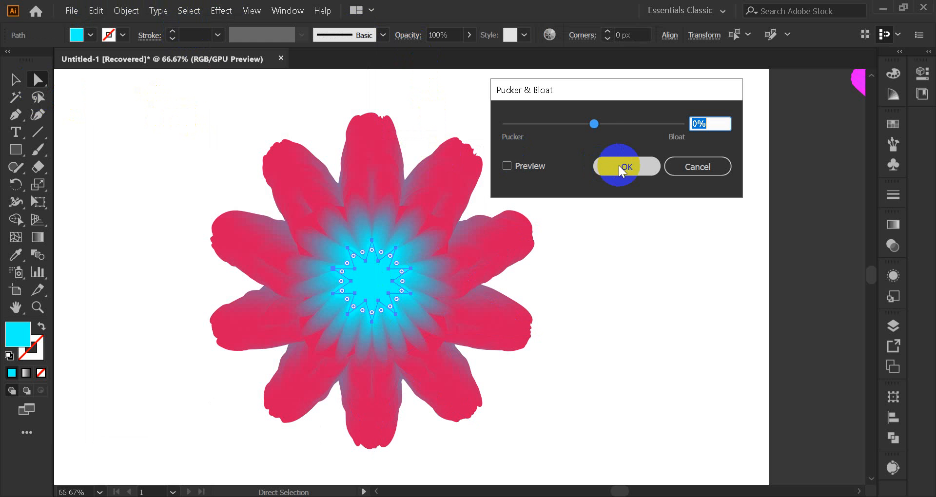
pyautogui.click(513, 167)
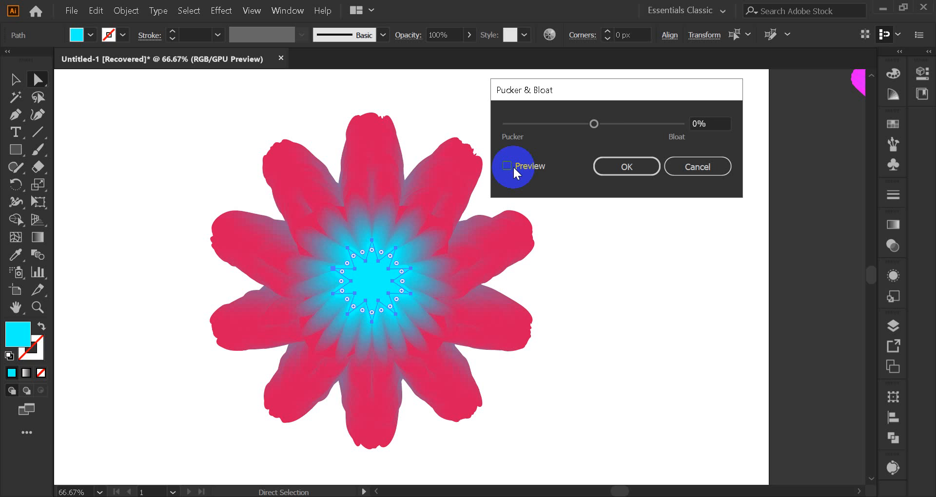
pyautogui.moveTo(601, 128); pyautogui.dragTo(599, 123)
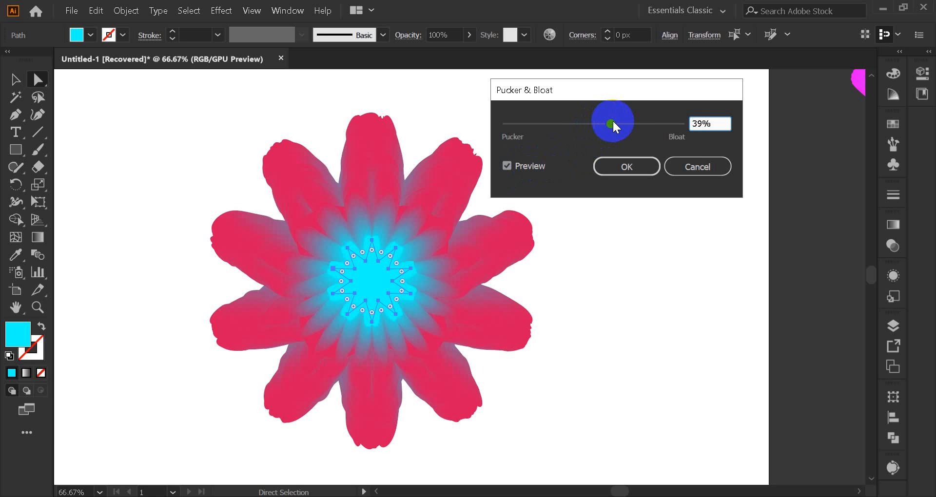
pyautogui.moveTo(613, 122)
pyautogui.mouseDown()
pyautogui.moveTo(633, 123)
pyautogui.moveTo(610, 125)
pyautogui.mouseUp()
pyautogui.click(626, 169)
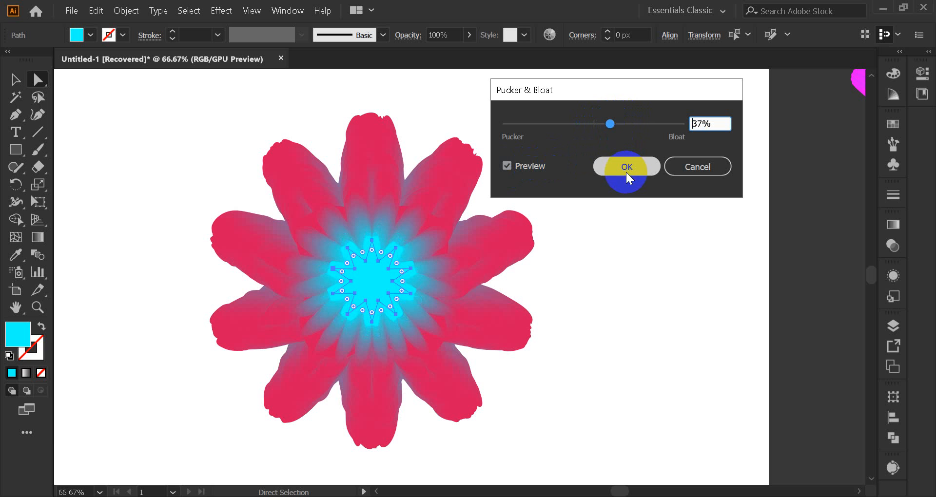
pyautogui.click(182, 166)
pyautogui.click(16, 79)
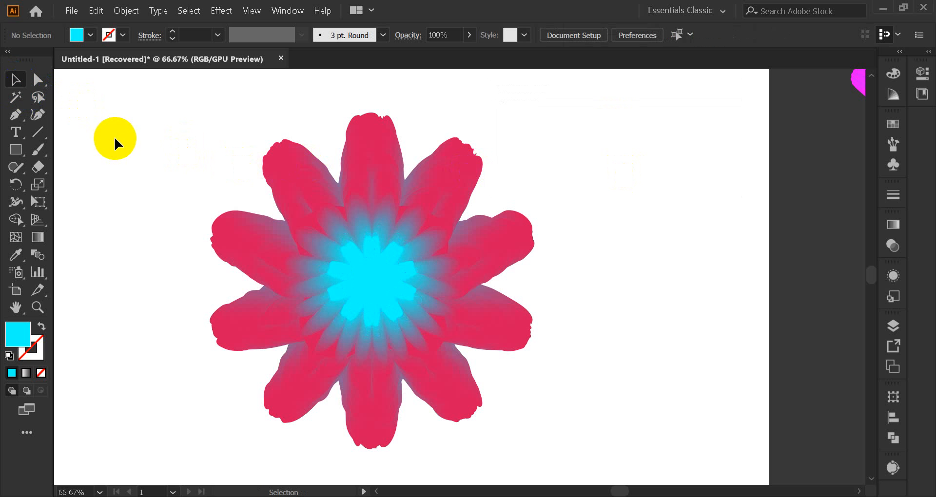
pyautogui.click(340, 278)
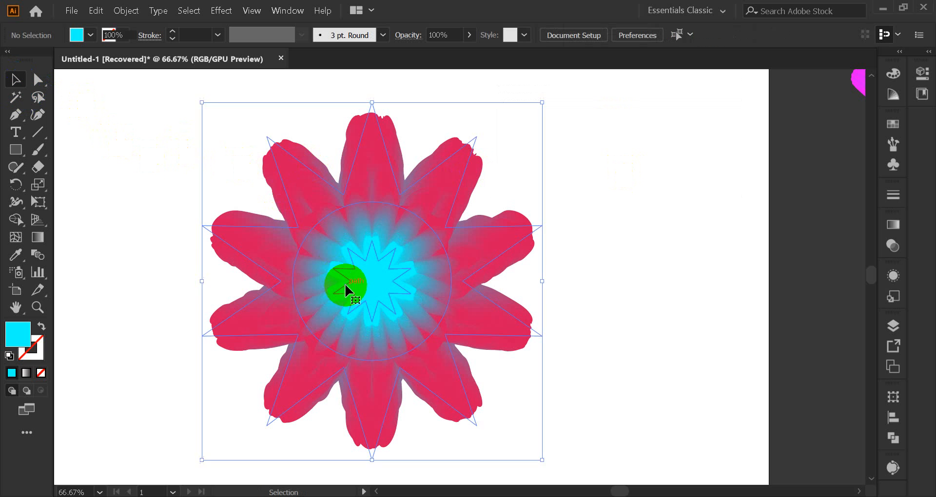
pyautogui.click(174, 220)
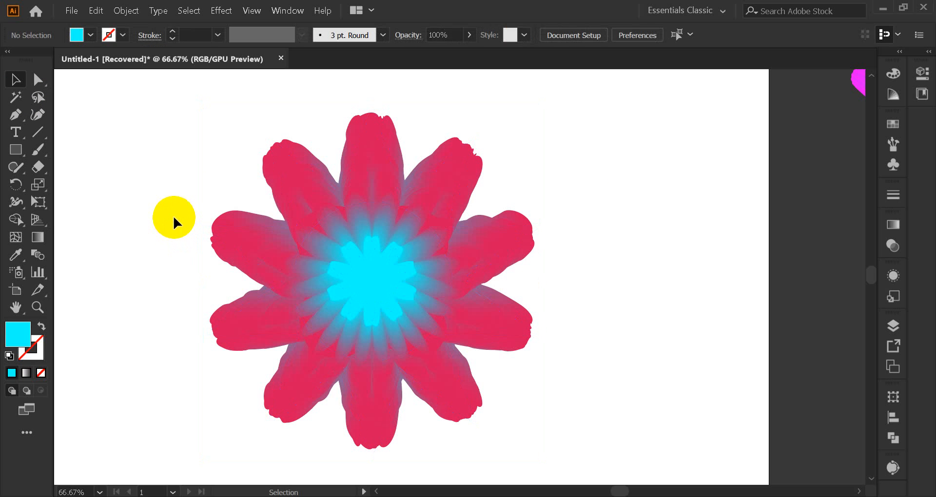
# Directly select the gradient-filled circle around the flower's center, copy it and paste the copy in front.
pyautogui.click(38, 79)
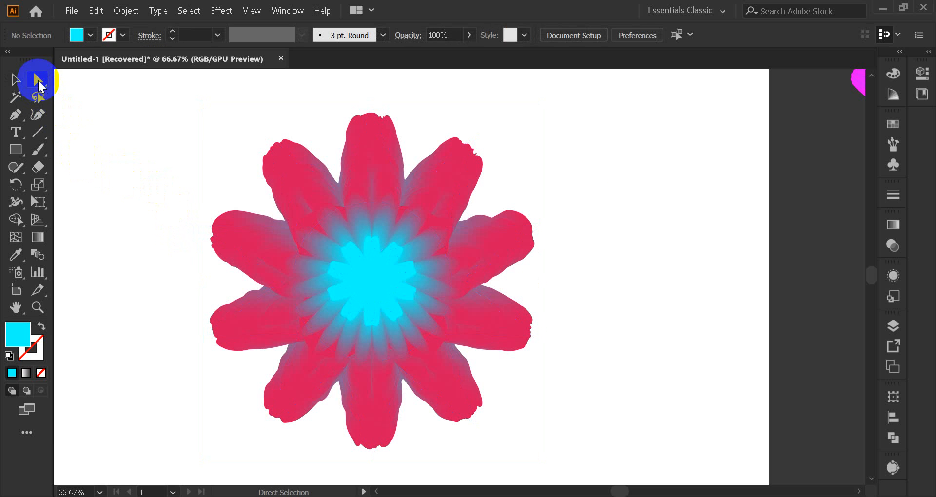
pyautogui.click(319, 237)
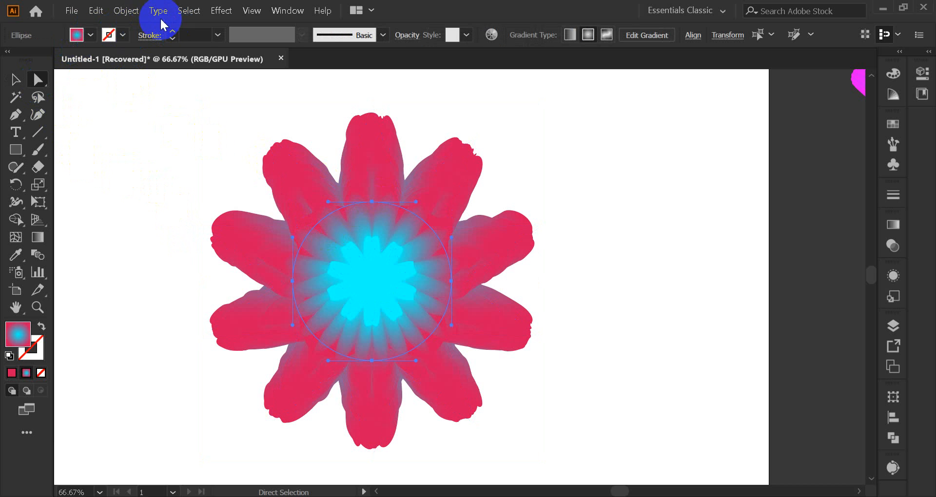
pyautogui.click(127, 11)
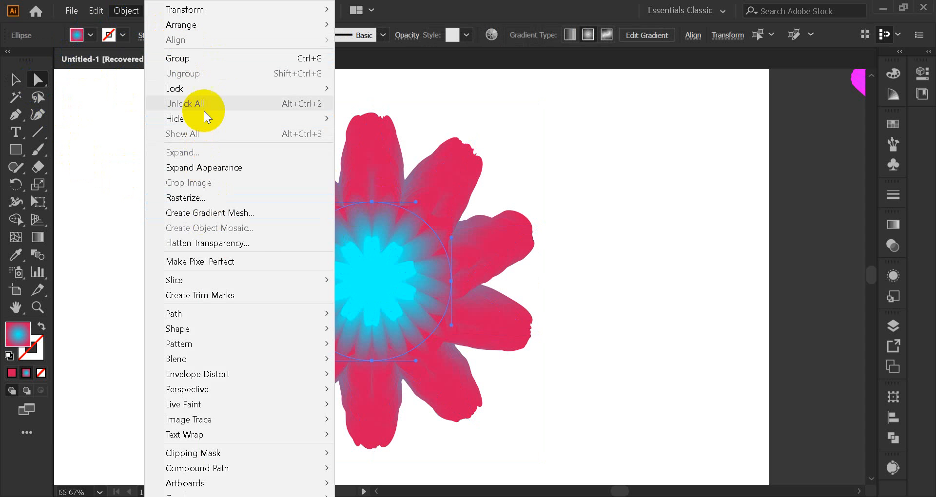
pyautogui.click(100, 14)
pyautogui.click(116, 73)
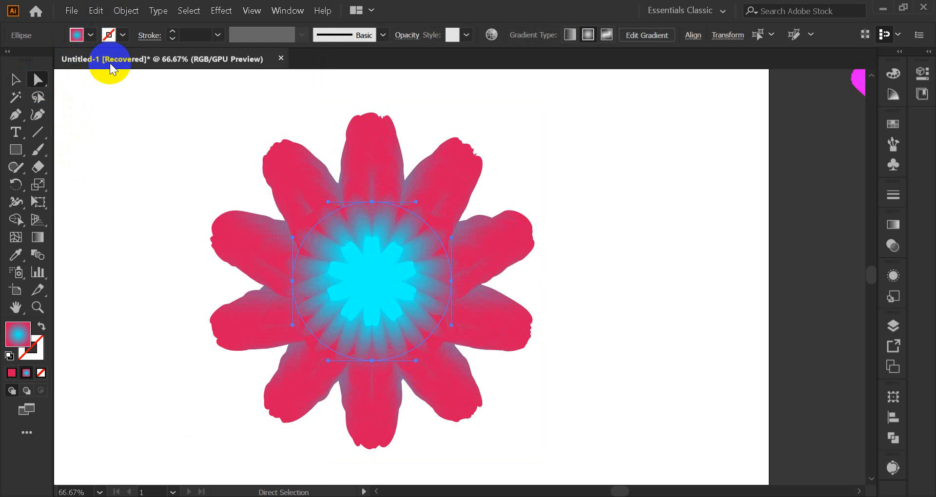
pyautogui.click(95, 10)
pyautogui.click(164, 102)
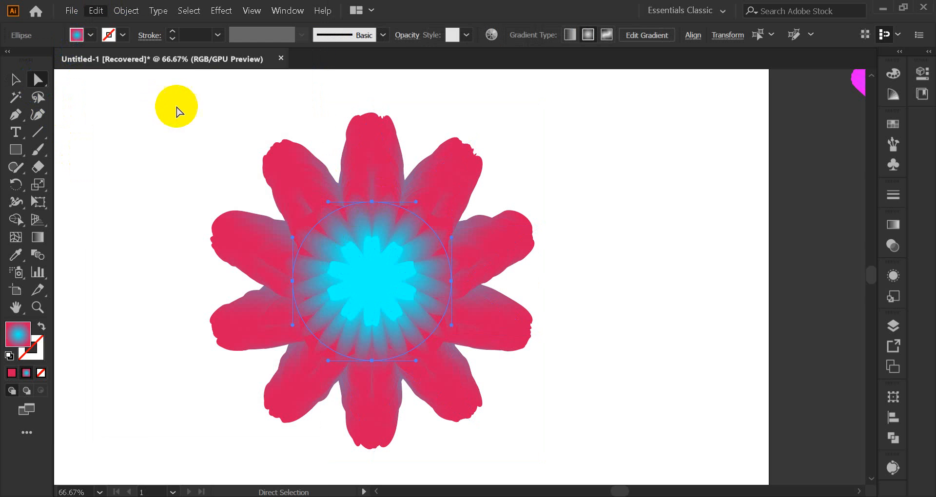
# Apply a Pucker & Bloat effect with 81% bloat to the pasted gradient circle and deselect it.
pyautogui.click(226, 13)
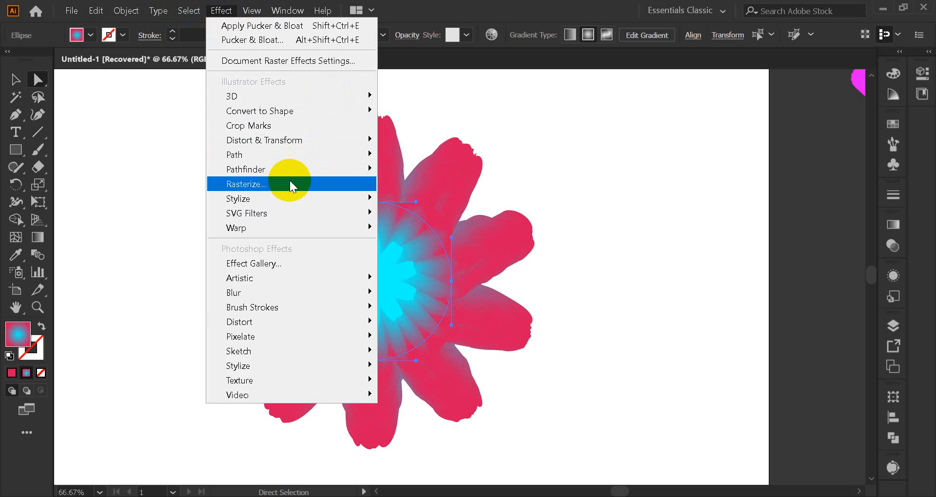
pyautogui.moveTo(308, 145)
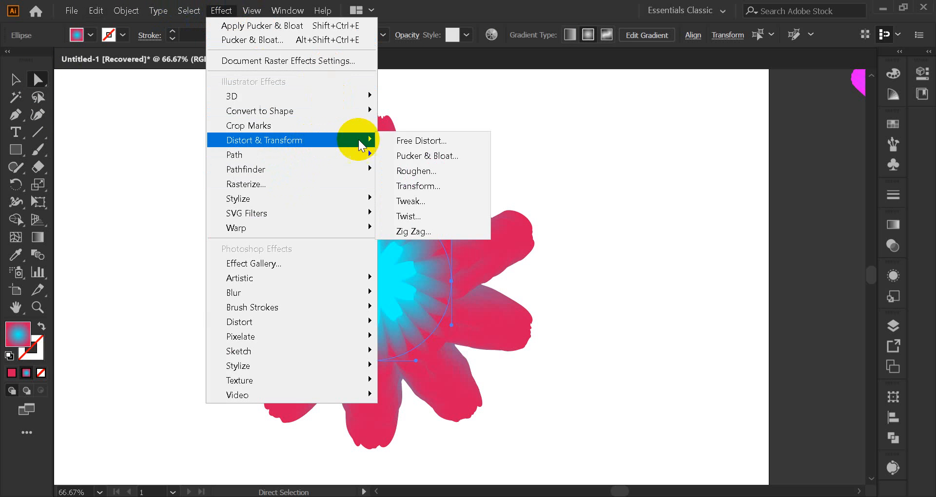
pyautogui.click(433, 153)
pyautogui.click(514, 164)
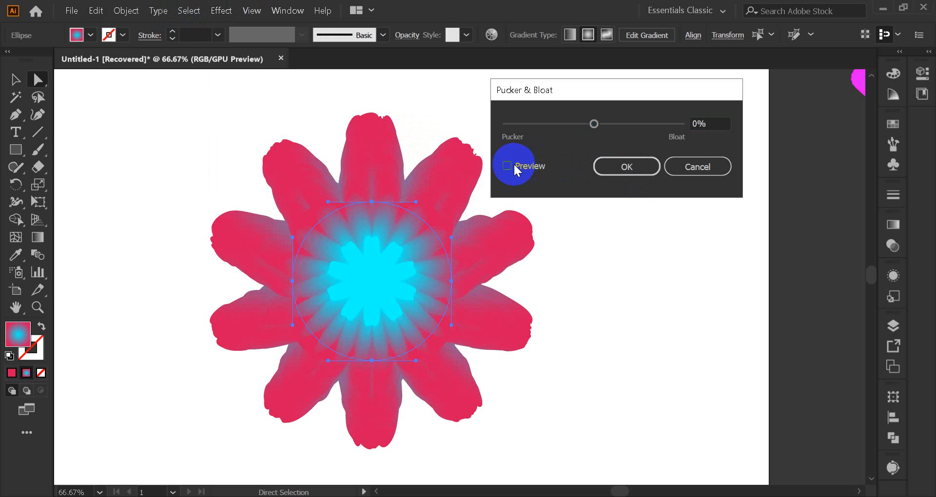
pyautogui.moveTo(593, 125); pyautogui.dragTo(610, 124)
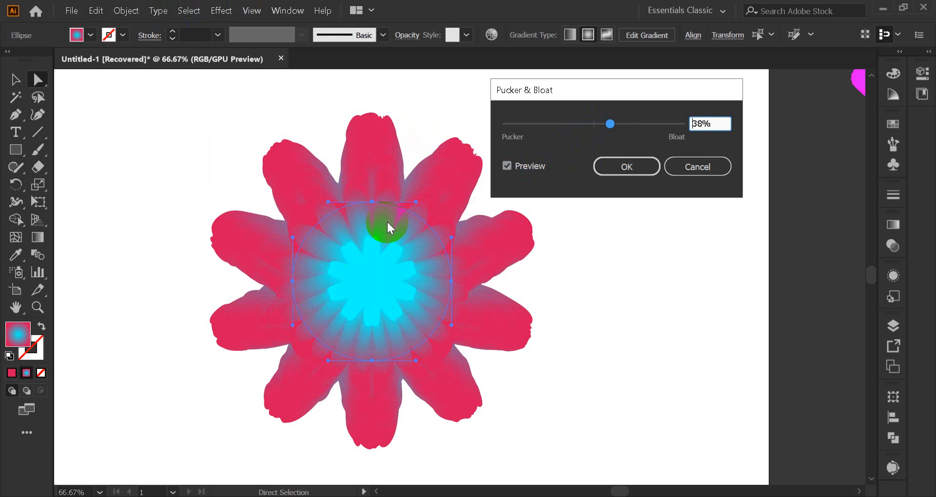
pyautogui.click(611, 125)
pyautogui.moveTo(613, 127); pyautogui.dragTo(628, 128)
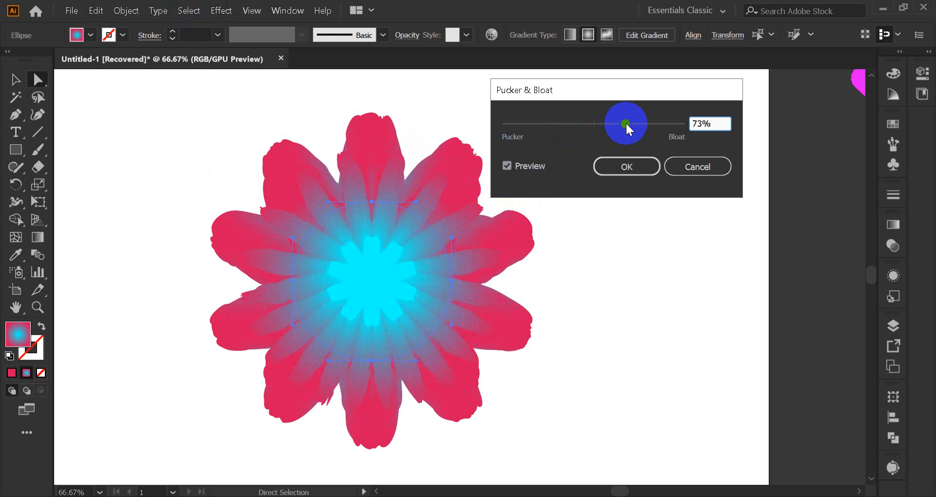
pyautogui.moveTo(626, 125); pyautogui.dragTo(630, 126)
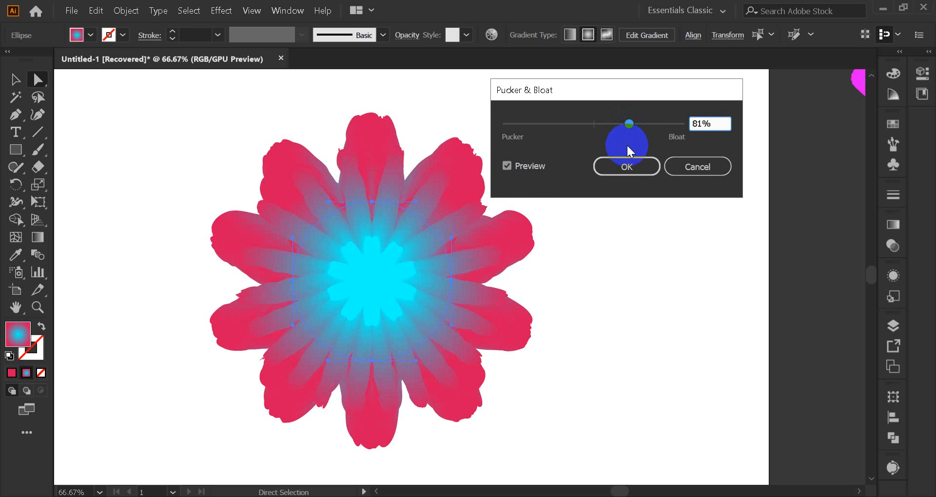
pyautogui.click(644, 167)
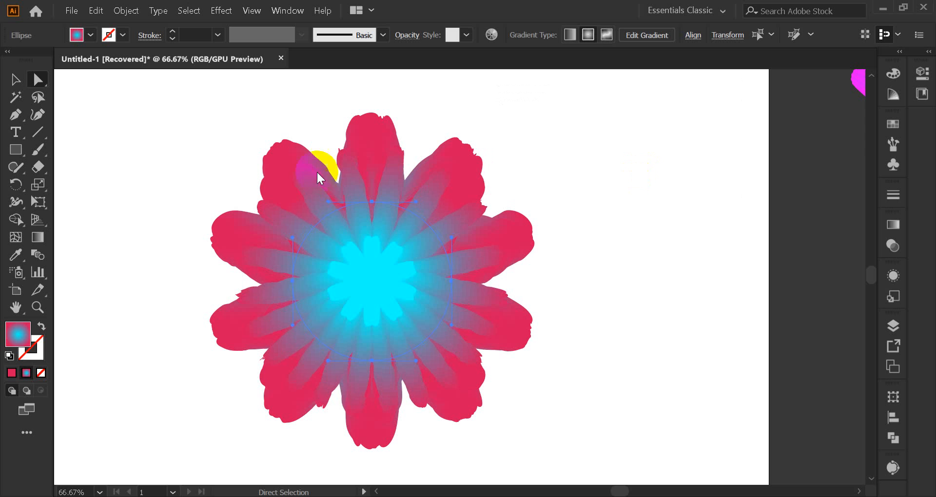
pyautogui.click(594, 290)
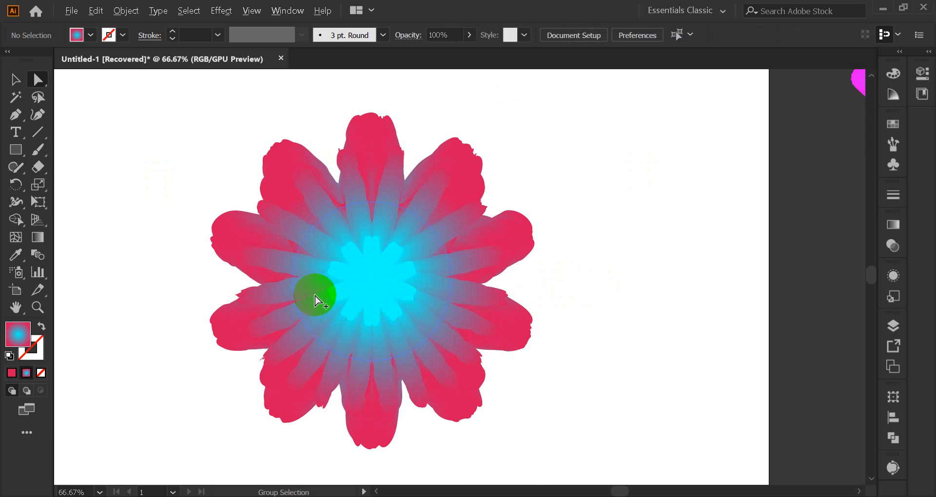
# Move the whole flower off the artboard to the empty area beneath the pink-and-cyan shell shape, leaving it deselected.
pyautogui.keyDown('alt'); pyautogui.scroll(6, 303, 288); pyautogui.keyUp('alt')
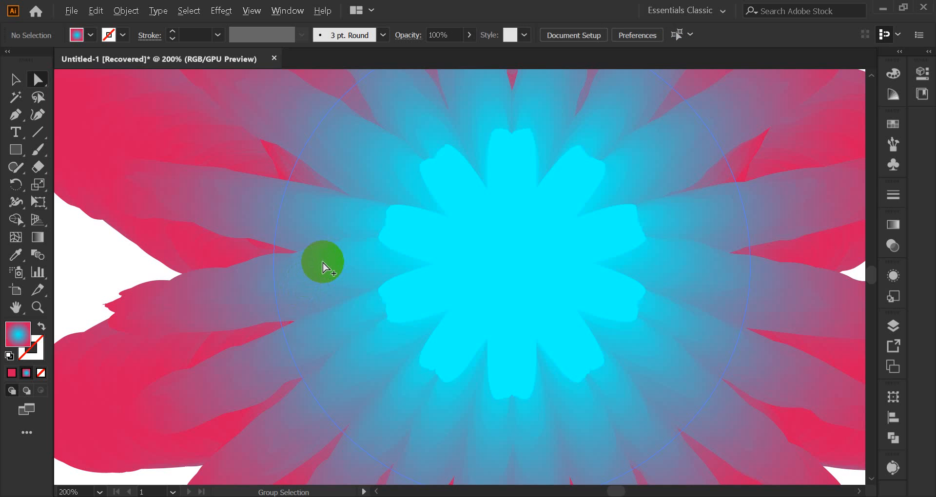
pyautogui.keyDown('alt'); pyautogui.scroll(-3, 322, 268); pyautogui.keyUp('alt')
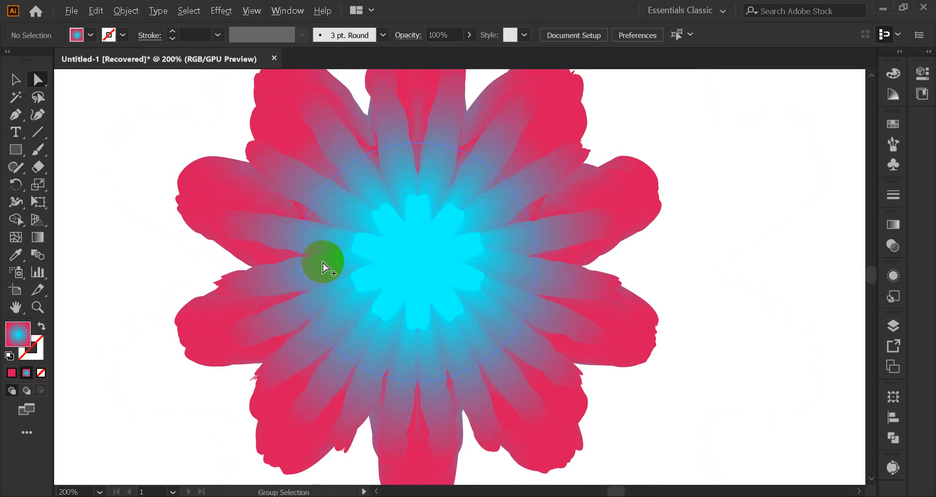
pyautogui.click(306, 265)
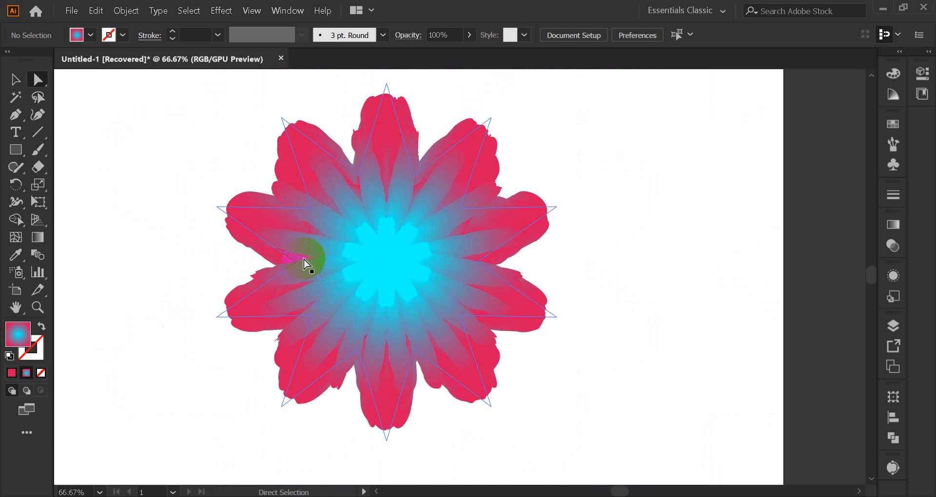
pyautogui.click(18, 80)
pyautogui.click(196, 152)
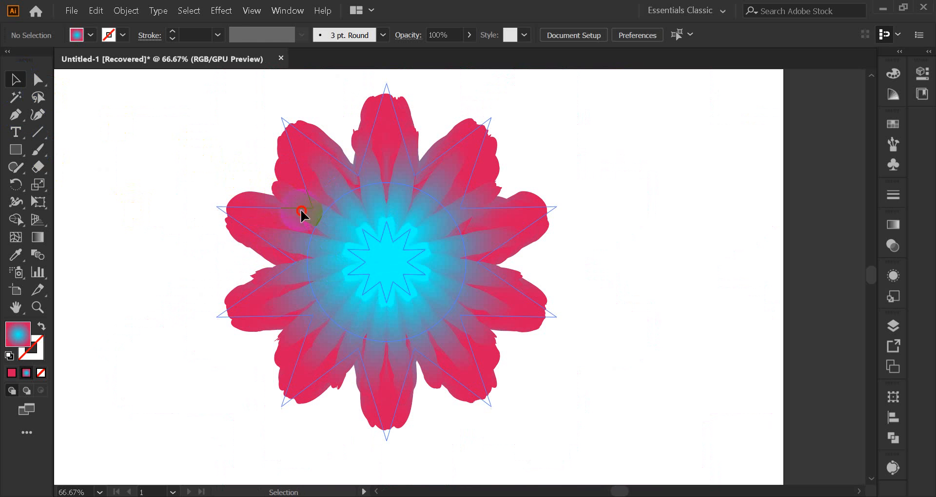
pyautogui.click(301, 212)
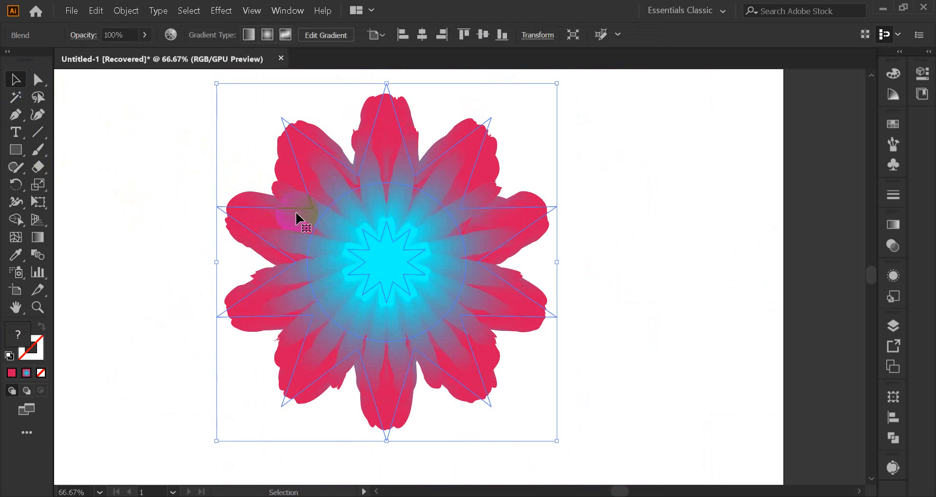
pyautogui.moveTo(296, 212); pyautogui.dragTo(239, 216)
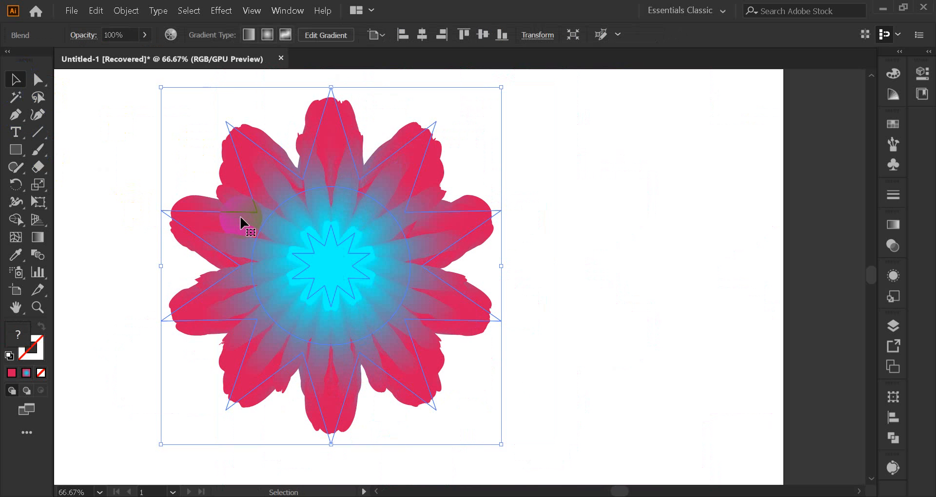
pyautogui.press('alt')
pyautogui.scroll(-2, 248, 225)
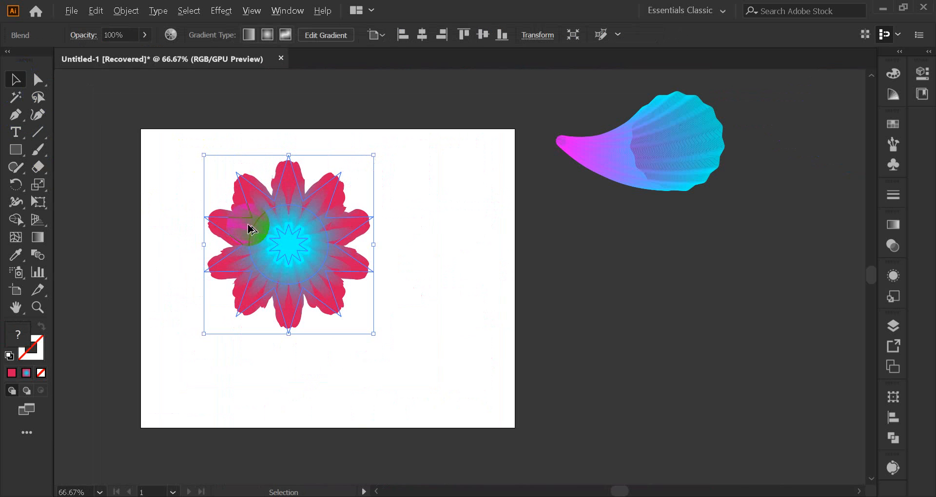
pyautogui.click(441, 250)
pyautogui.moveTo(322, 264); pyautogui.dragTo(590, 331)
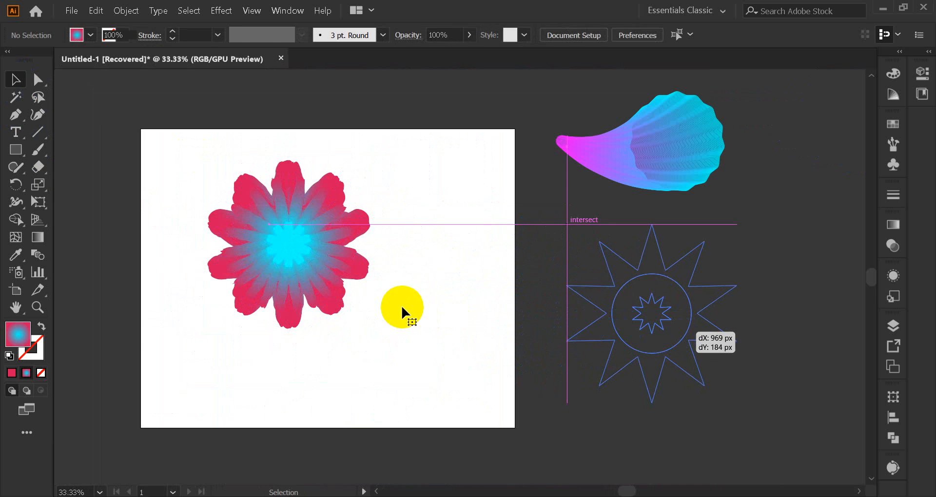
pyautogui.click(361, 291)
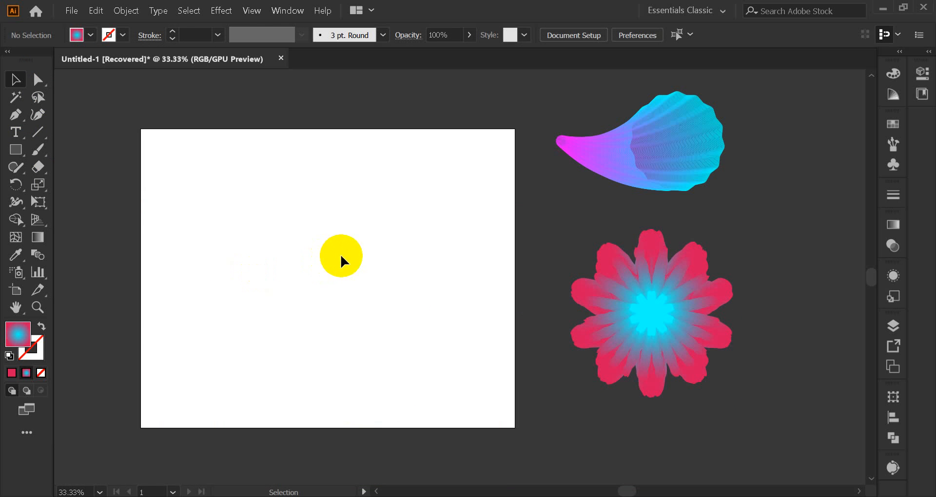
# Draw a near-square rectangle with the cyan-and-crimson radial gradient fill and move it to the middle of the artboard, leaving it deselected.
pyautogui.scroll(1, 286, 253)
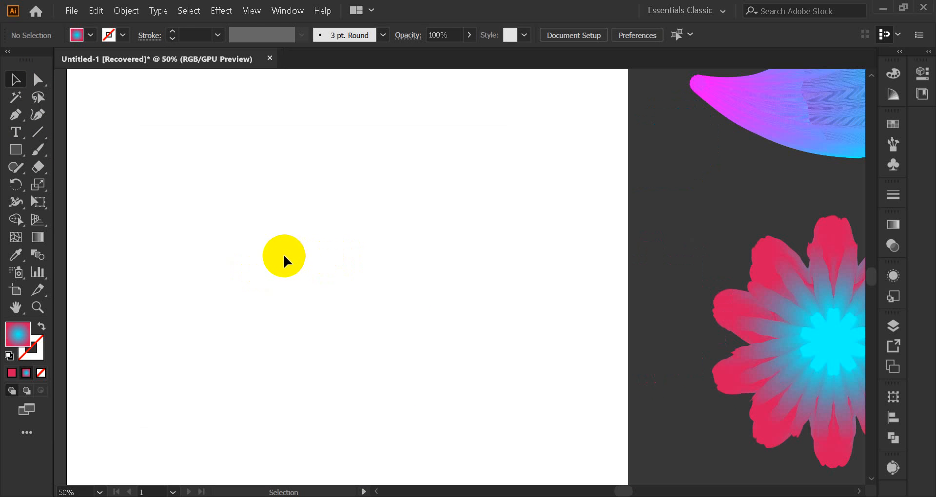
pyautogui.press('space')
pyautogui.moveTo(335, 263); pyautogui.dragTo(404, 239)
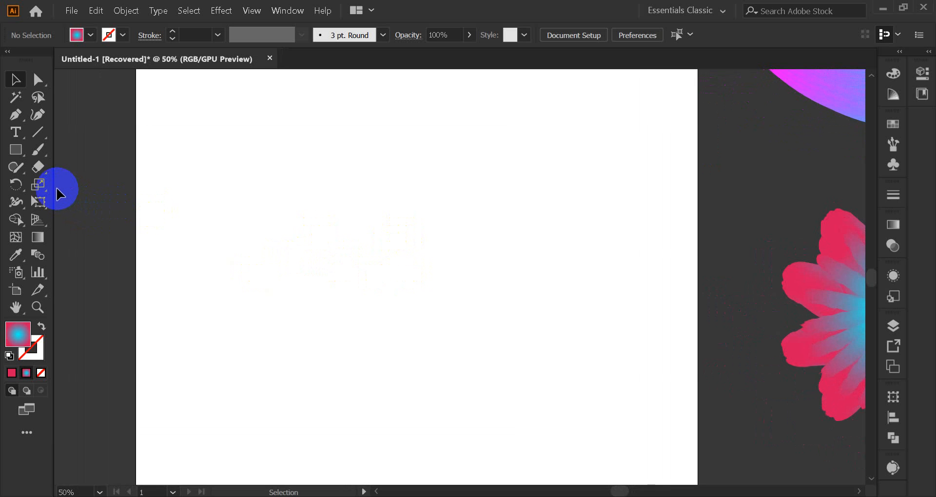
pyautogui.click(16, 155)
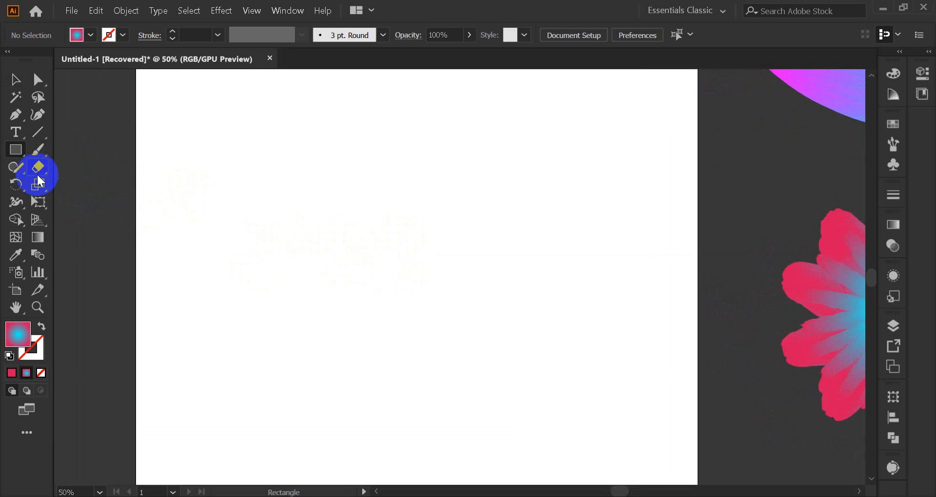
pyautogui.click(16, 131)
pyautogui.click(15, 116)
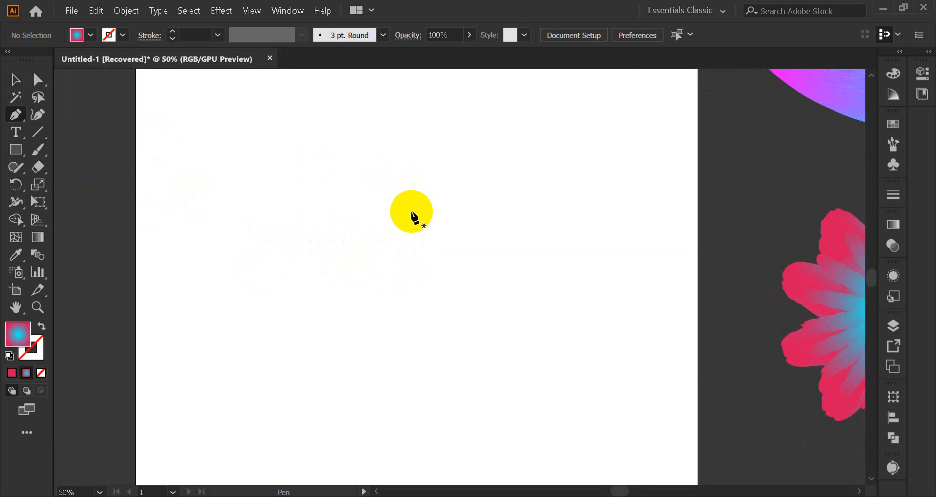
pyautogui.click(16, 150)
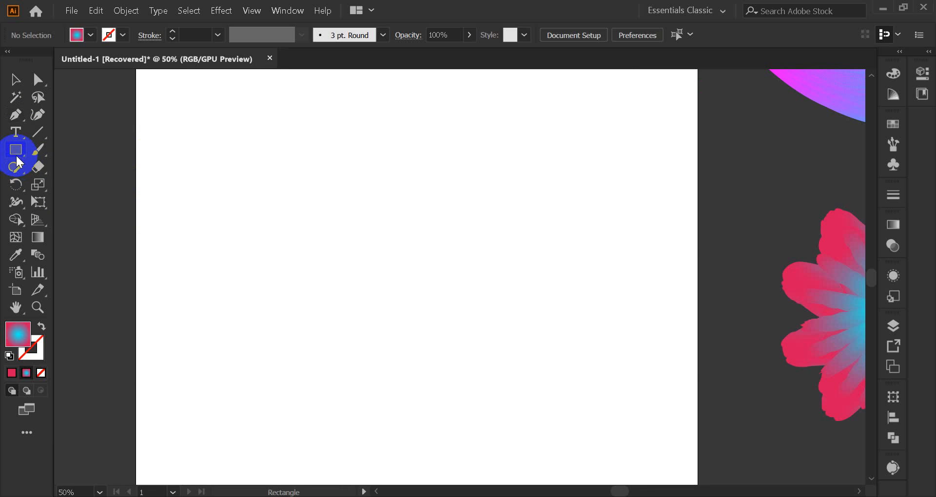
pyautogui.moveTo(363, 156); pyautogui.dragTo(594, 381)
pyautogui.click(15, 80)
pyautogui.moveTo(461, 286); pyautogui.dragTo(299, 268)
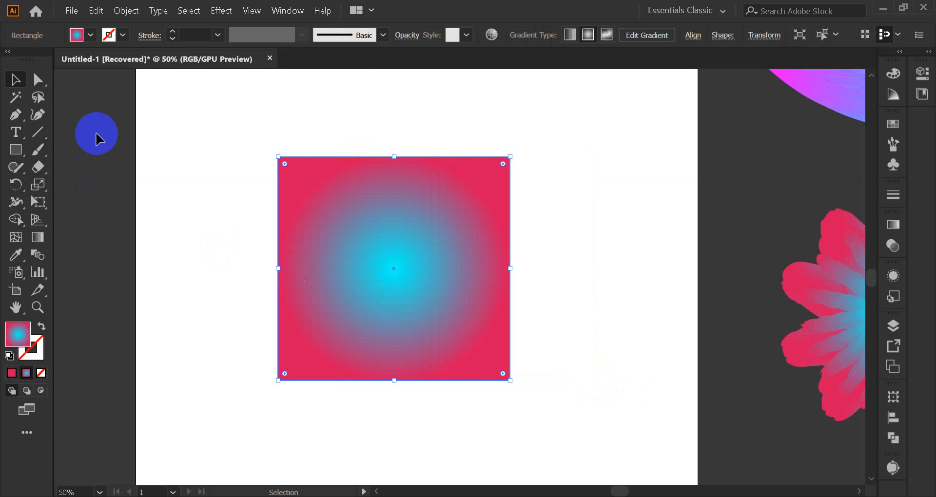
pyautogui.click(161, 141)
pyautogui.click(15, 115)
pyautogui.moveTo(393, 249); pyautogui.dragTo(393, 230)
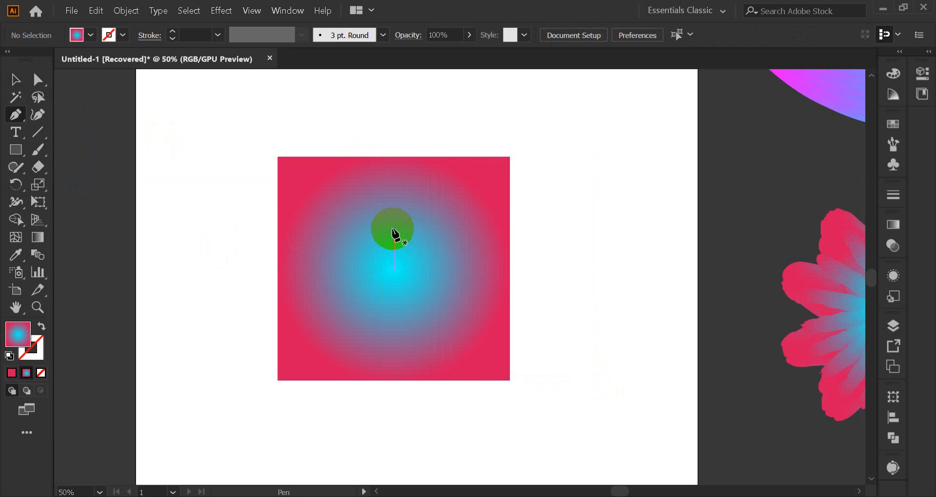
pyautogui.moveTo(393, 228); pyautogui.dragTo(393, 228)
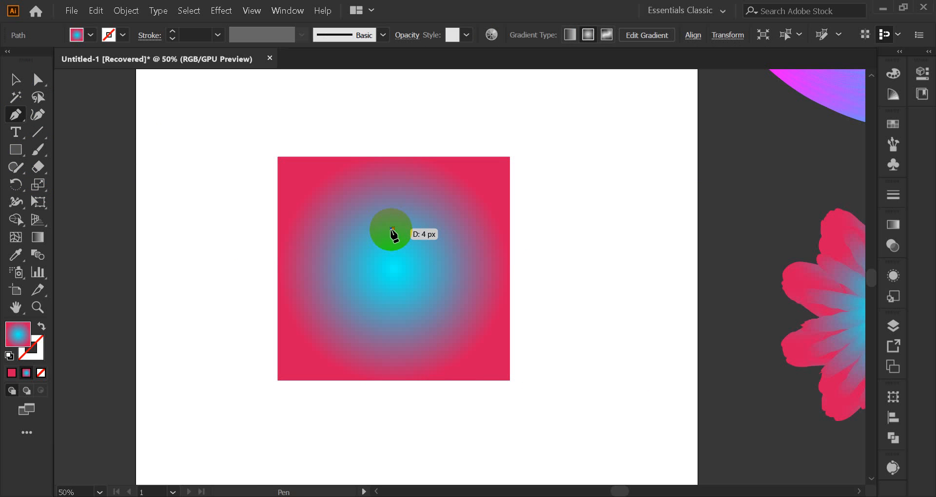
pyautogui.hotkey('ctrl', 'z')
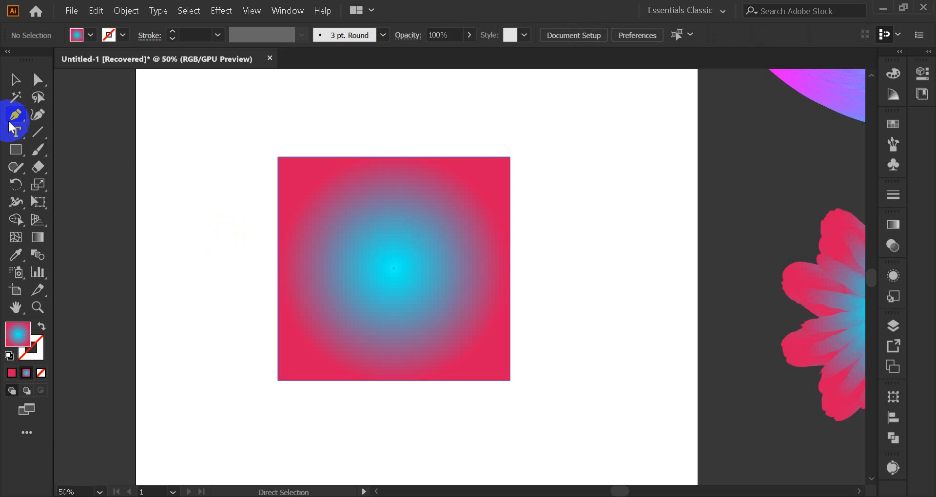
pyautogui.click(15, 81)
pyautogui.click(417, 254)
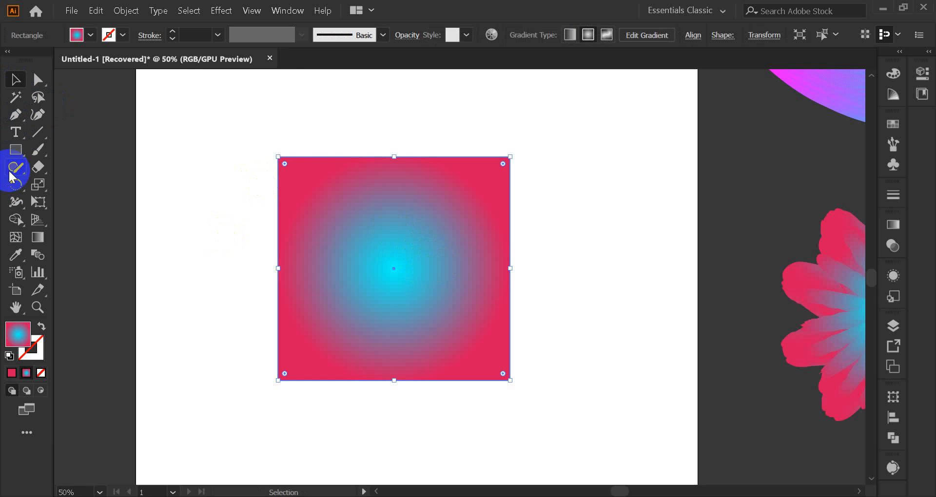
pyautogui.click(305, 152)
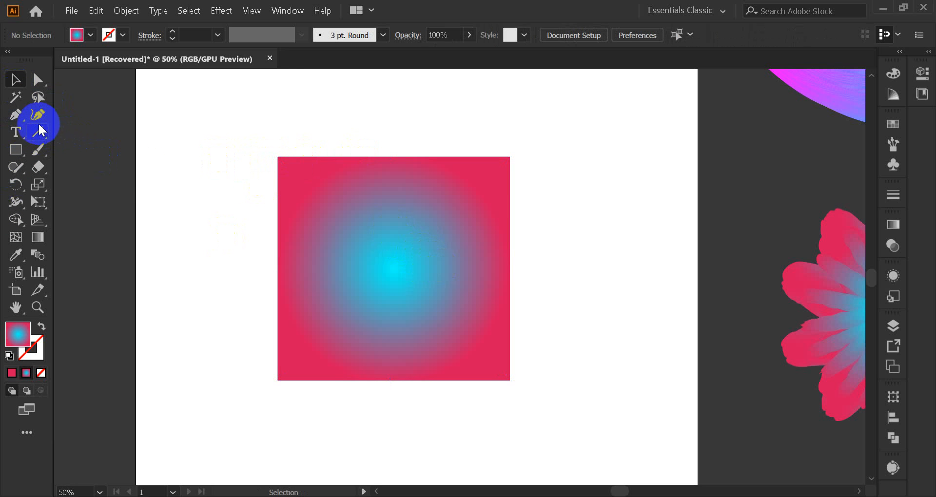
pyautogui.click(356, 227)
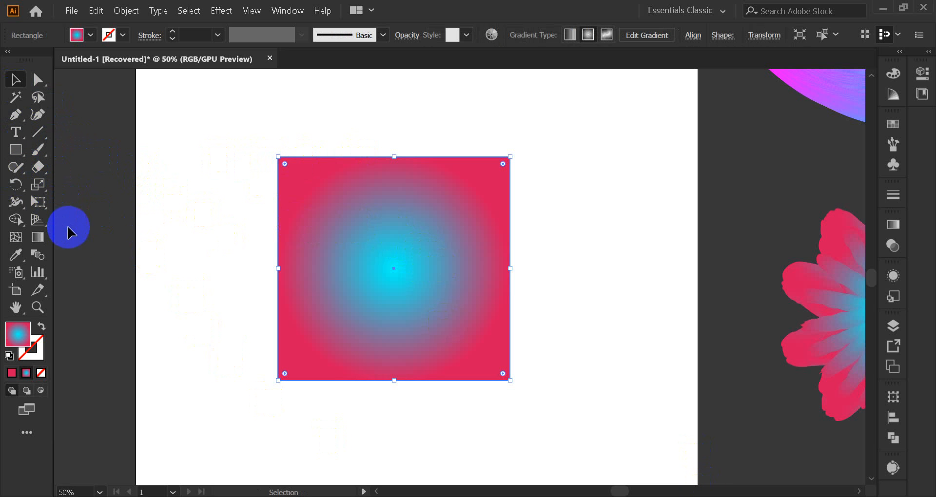
pyautogui.click(145, 234)
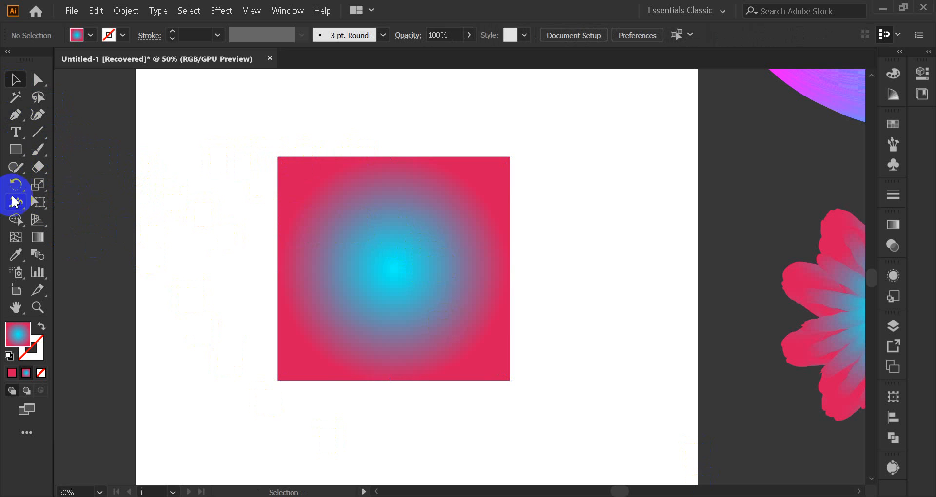
# Draw a closed heart path with the Pen tool over the gradient rectangle, curving both lobes between a top notch and a bottom point.
pyautogui.click(15, 115)
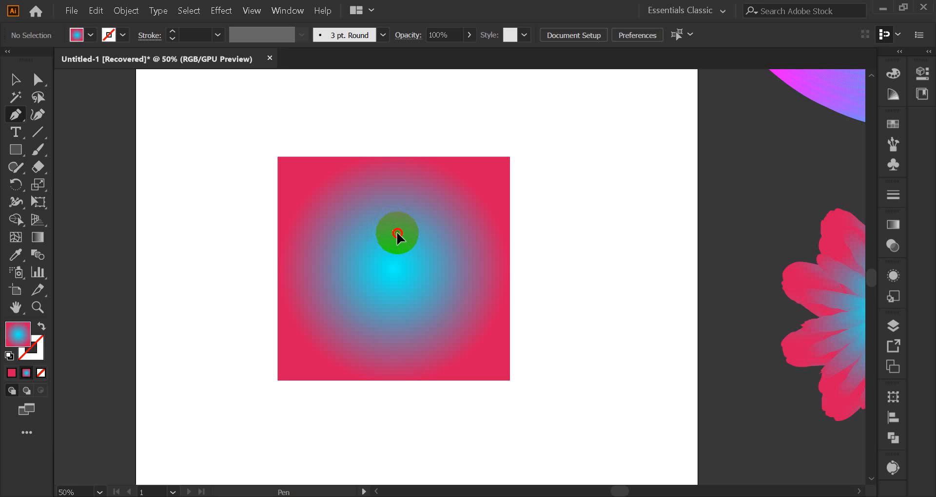
pyautogui.moveTo(394, 231)
pyautogui.mouseDown()
pyautogui.moveTo(492, 308)
pyautogui.moveTo(482, 305)
pyautogui.mouseUp()
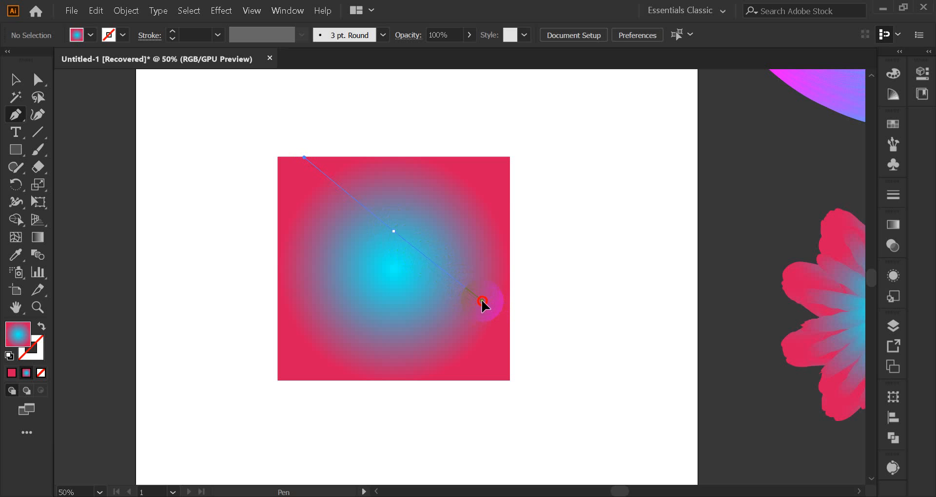
pyautogui.click(490, 155)
pyautogui.moveTo(401, 379); pyautogui.dragTo(224, 314)
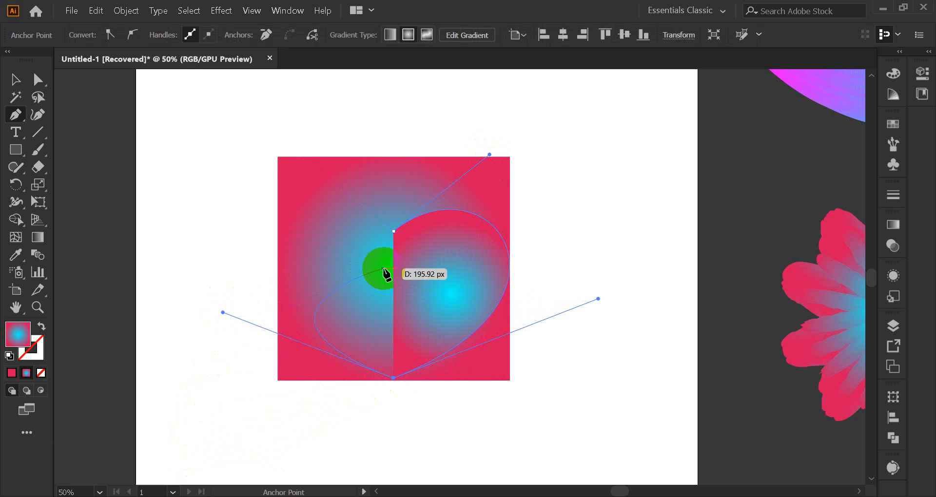
pyautogui.moveTo(393, 230); pyautogui.dragTo(533, 293)
pyautogui.click(16, 80)
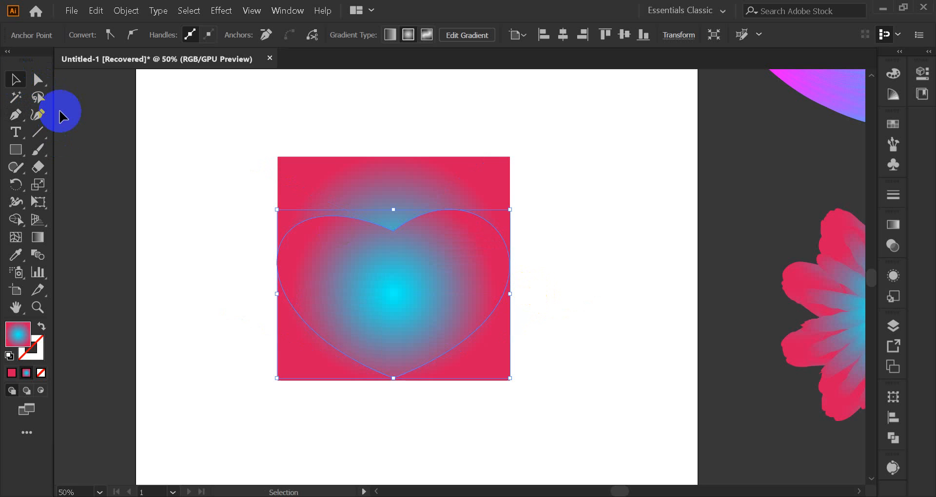
pyautogui.click(191, 217)
# Separate the heart from the rectangle, stretch the heart taller and slightly lower its top edge.
pyautogui.moveTo(357, 290); pyautogui.dragTo(207, 209)
pyautogui.moveTo(394, 332); pyautogui.dragTo(632, 432)
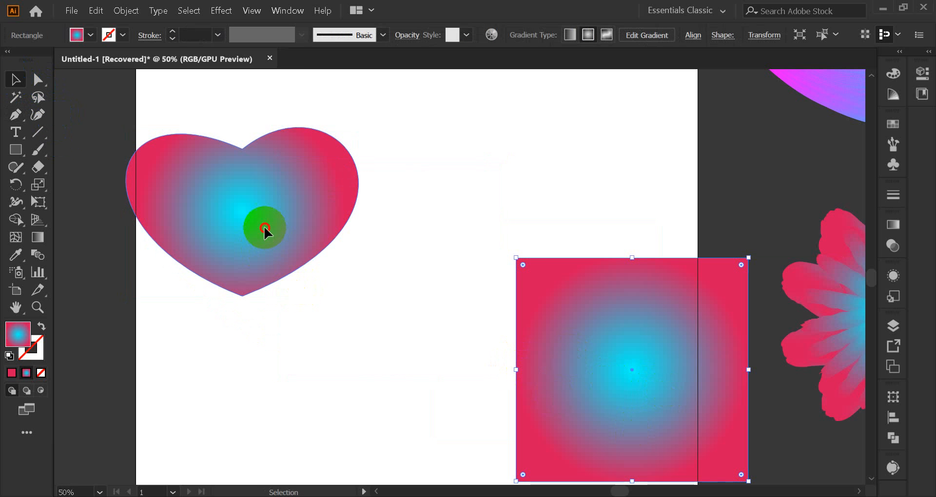
pyautogui.click(242, 291)
pyautogui.moveTo(242, 295); pyautogui.dragTo(240, 356)
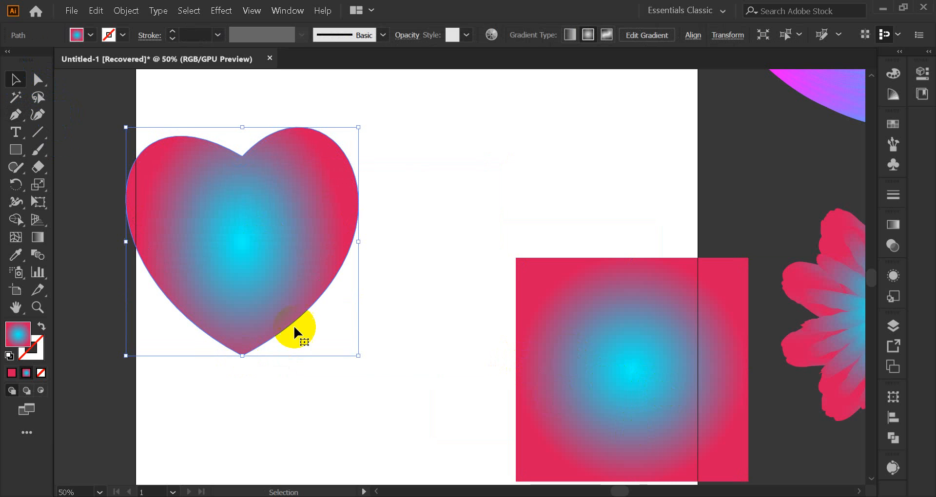
pyautogui.moveTo(288, 246); pyautogui.dragTo(359, 277)
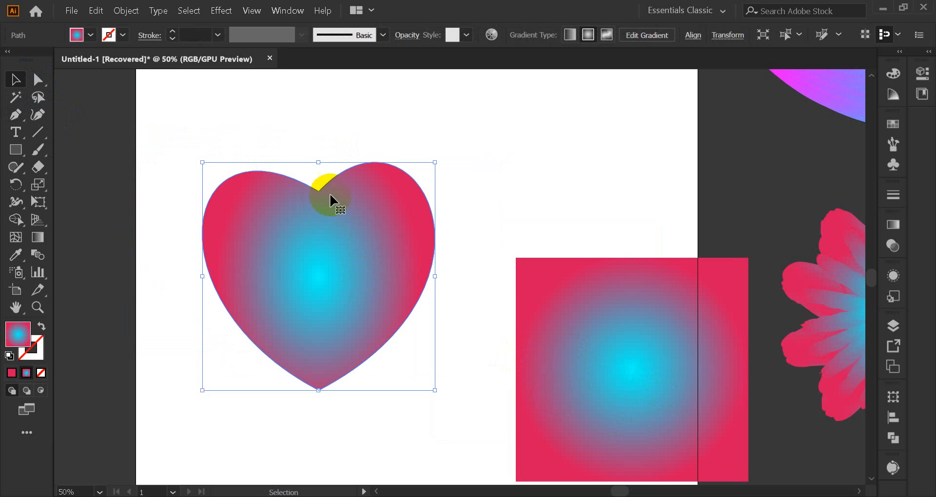
pyautogui.moveTo(317, 162); pyautogui.dragTo(318, 180)
# Lower the right-hand direction handle of the heart's notch anchor to even out the two lobes, leaving the heart deselected.
pyautogui.click(37, 79)
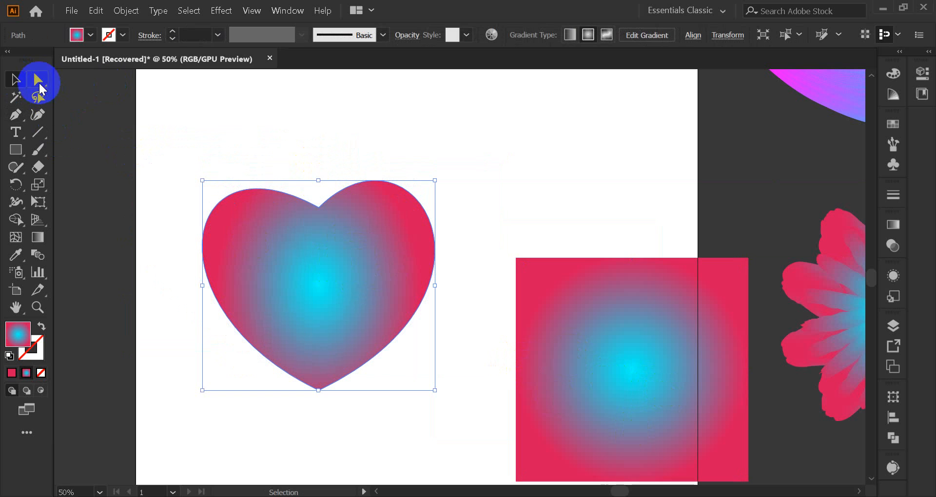
pyautogui.click(317, 207)
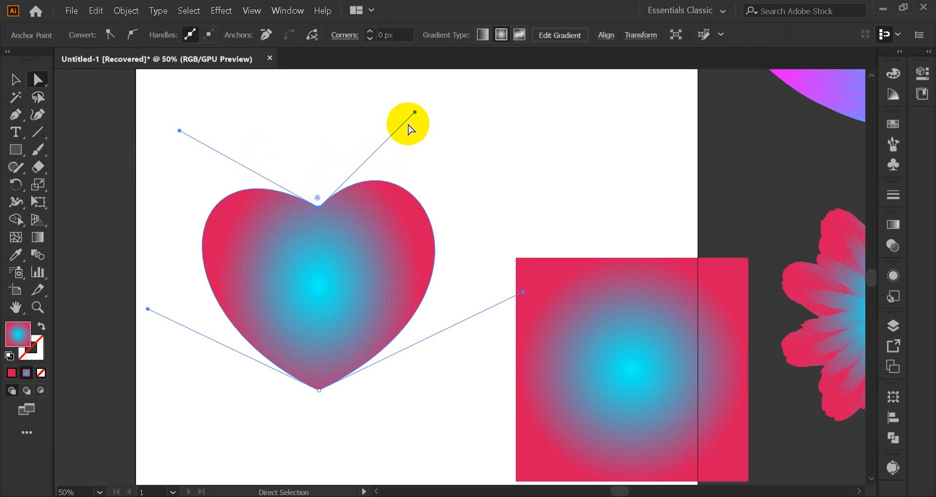
pyautogui.moveTo(415, 111); pyautogui.dragTo(416, 134)
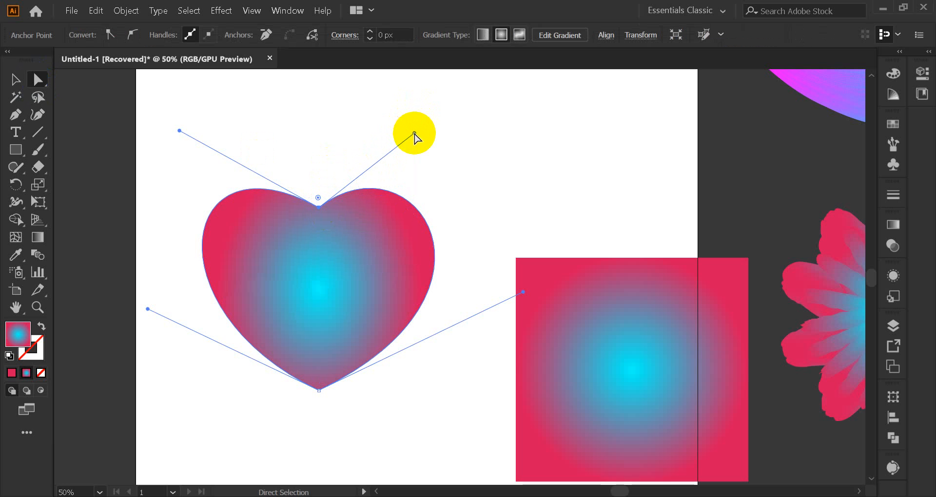
pyautogui.click(15, 80)
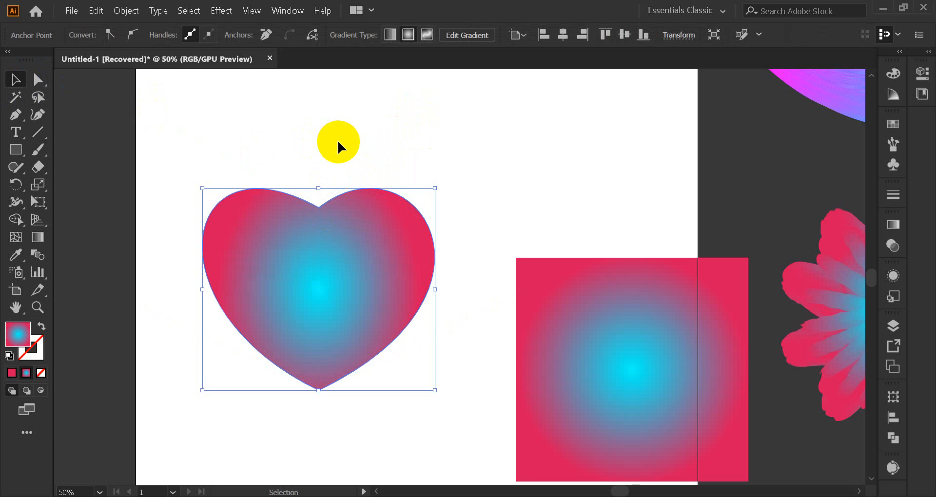
pyautogui.click(337, 139)
# Move the gradient rectangle across the artboard's left edge and place the heart near the artboard's center.
pyautogui.click(570, 346)
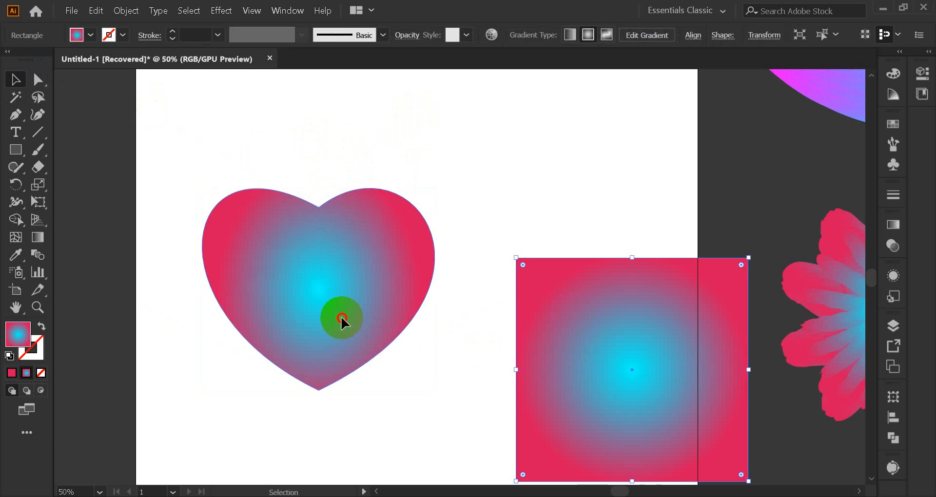
pyautogui.click(325, 308)
pyautogui.moveTo(324, 308); pyautogui.dragTo(403, 278)
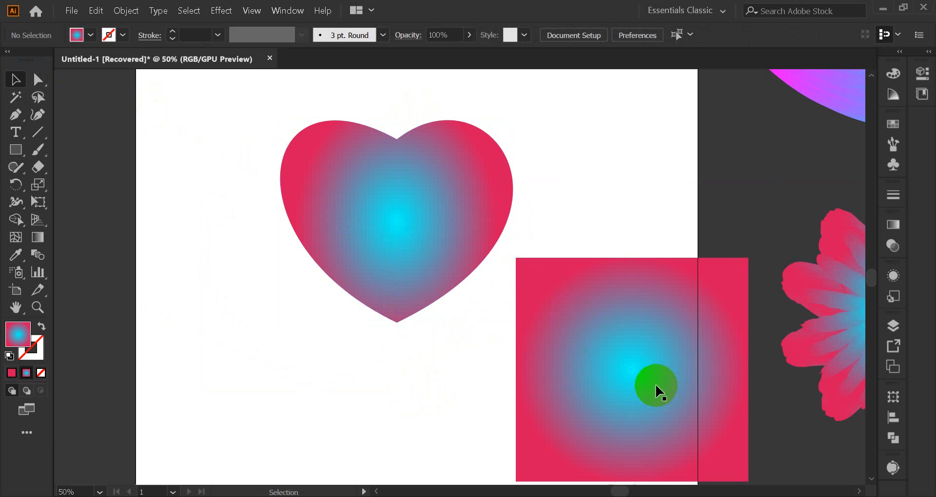
pyautogui.moveTo(653, 386); pyautogui.dragTo(131, 335)
pyautogui.moveTo(362, 208); pyautogui.dragTo(418, 292)
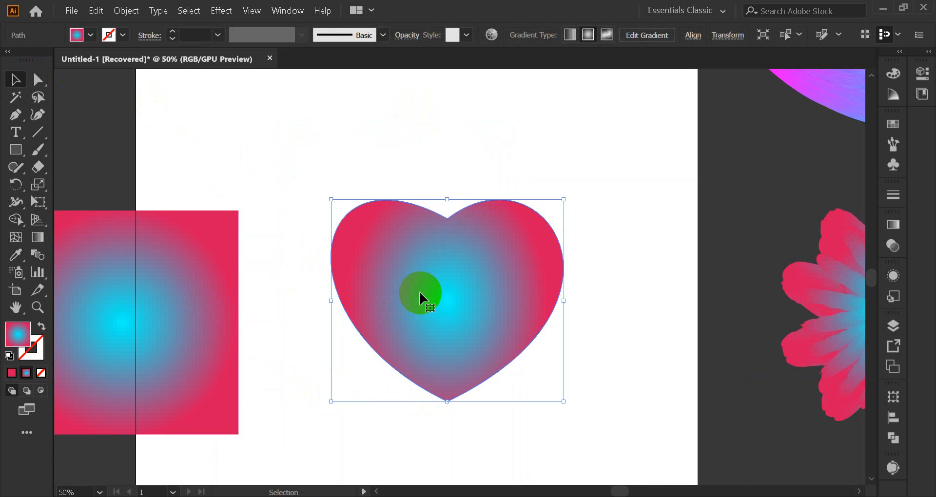
# Swap the heart's fill and stroke, move the outline to the artboard's upper right and shift the rectangle off the artboard.
pyautogui.click(42, 326)
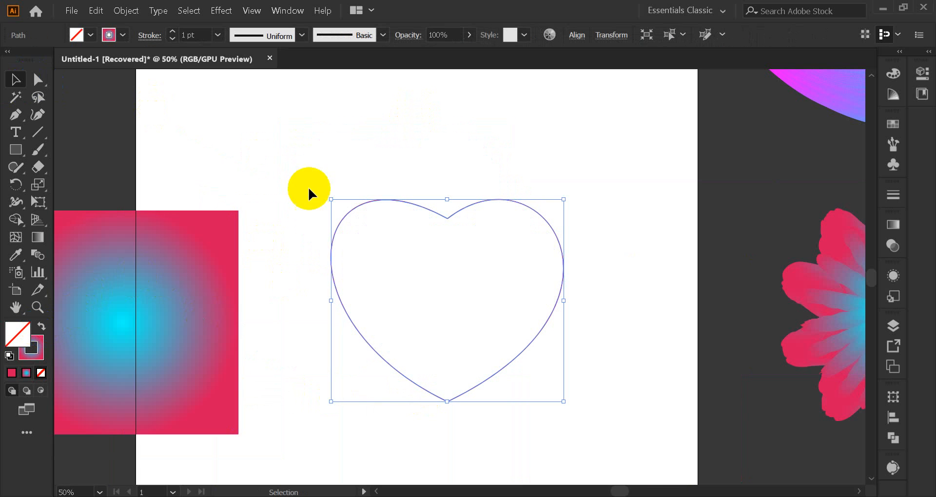
pyautogui.click(353, 139)
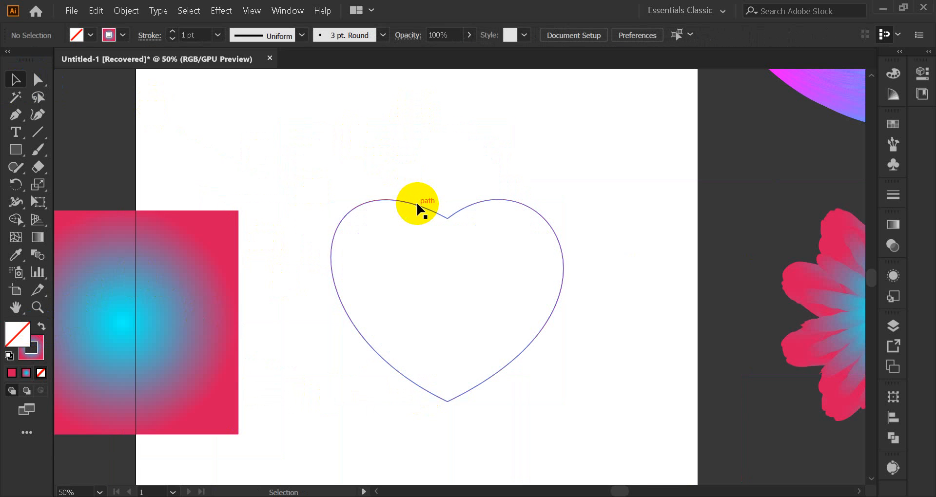
pyautogui.moveTo(417, 207); pyautogui.dragTo(571, 135)
pyautogui.click(392, 200)
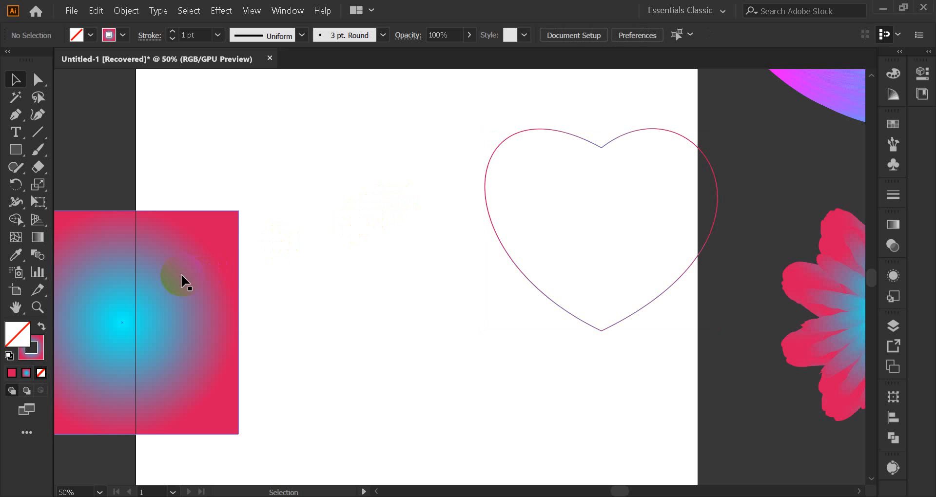
pyautogui.moveTo(192, 279); pyautogui.dragTo(67, 256)
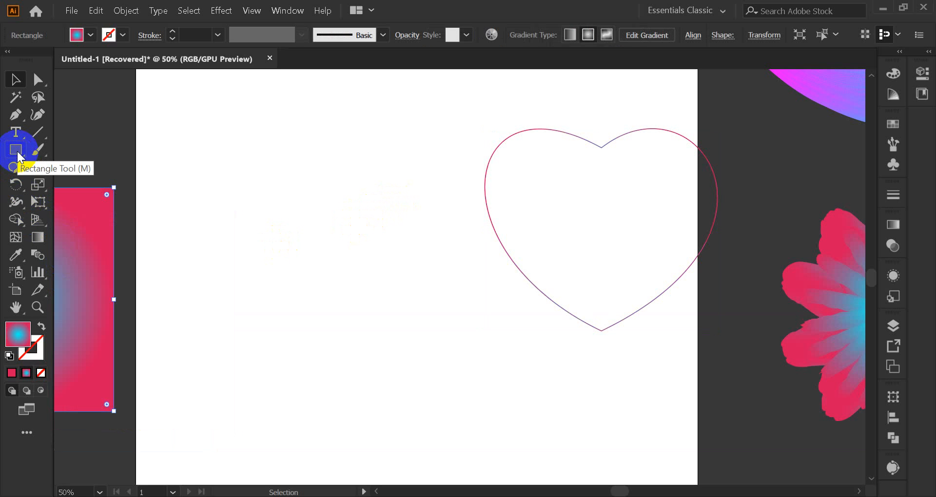
# Draw a small gradient-filled circle in the artboard's upper-left area with the Ellipse tool and deselect it.
pyautogui.moveTo(18, 155); pyautogui.dragTo(80, 189)
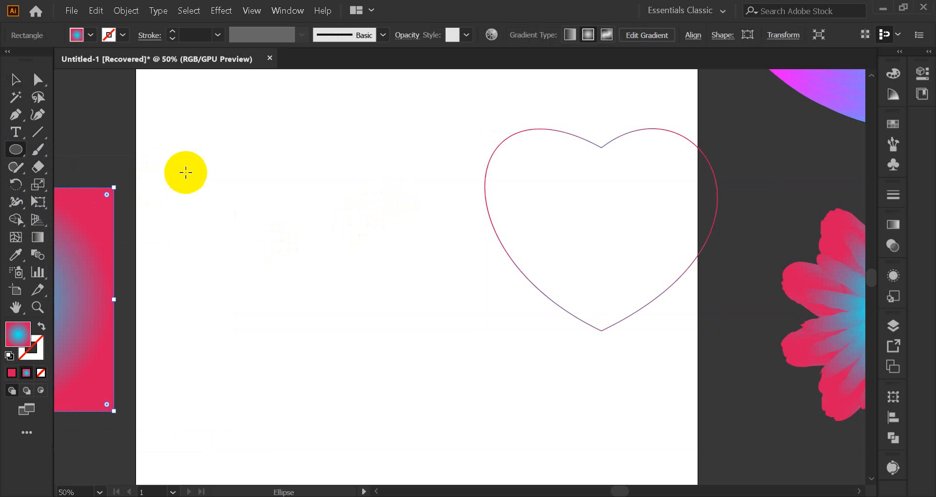
pyautogui.moveTo(216, 162); pyautogui.dragTo(239, 200)
pyautogui.click(17, 80)
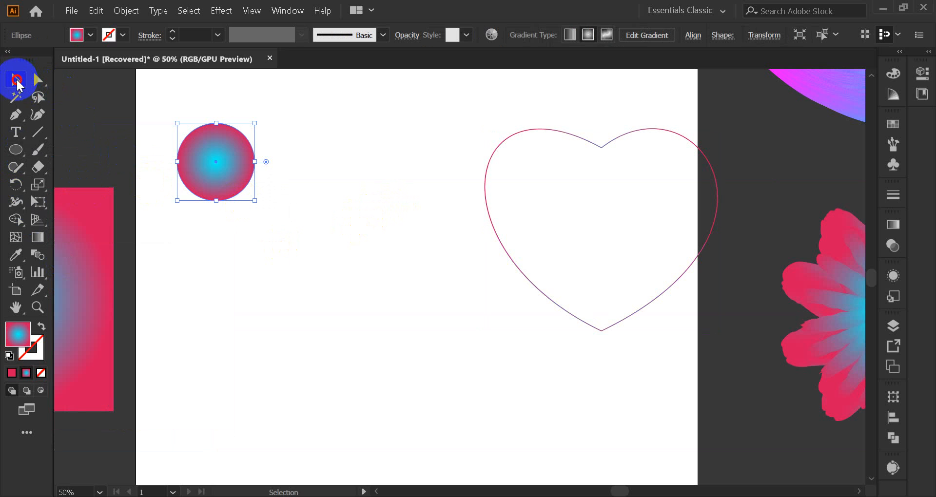
pyautogui.click(108, 142)
# Duplicate the gradient circle twice straight below the original to form a vertical column of three circles, leaving them deselected.
pyautogui.click(232, 180)
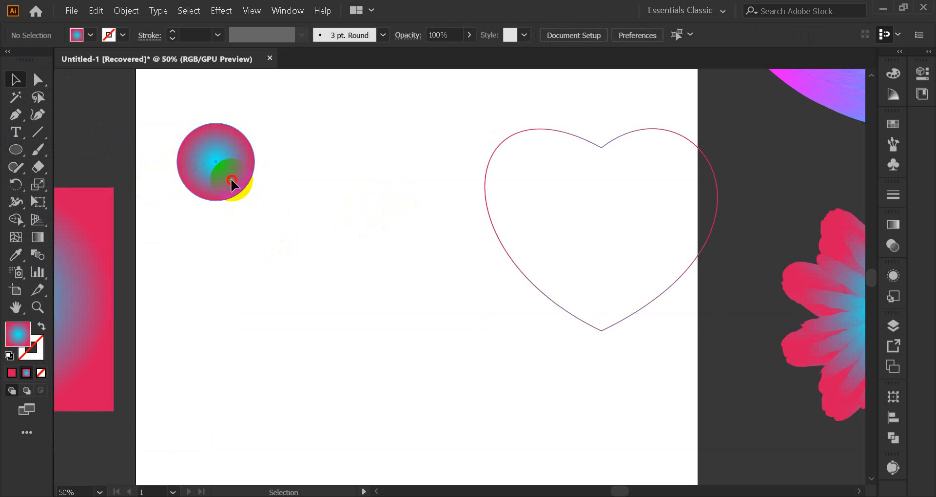
pyautogui.moveTo(231, 180); pyautogui.dragTo(220, 411)
pyautogui.click(209, 374)
pyautogui.click(217, 286)
pyautogui.click(301, 337)
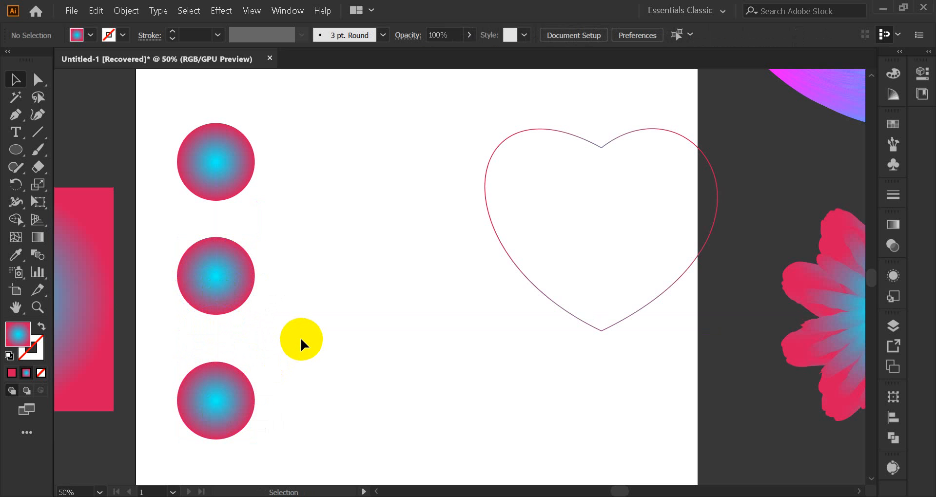
# Move the middle and bottom gradient circles straight up so all three overlap by about half in one column.
pyautogui.rightClick(726, 488)
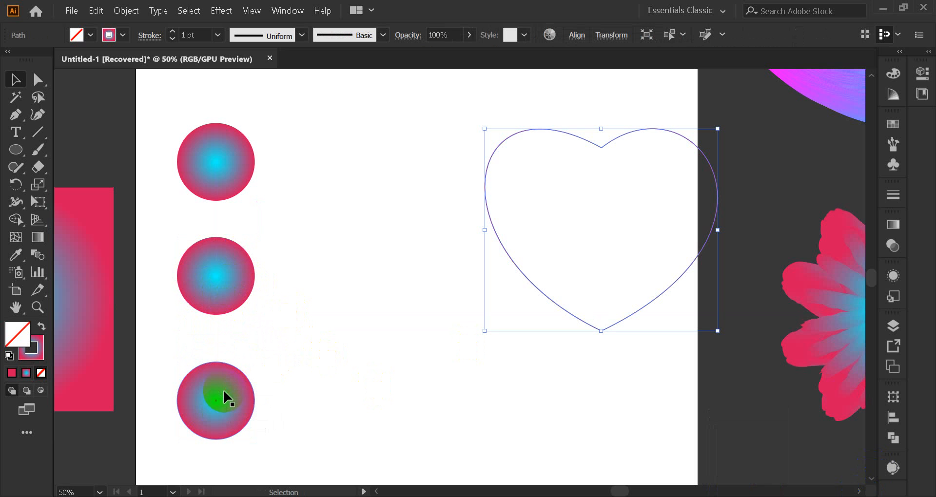
pyautogui.moveTo(217, 246); pyautogui.dragTo(218, 215)
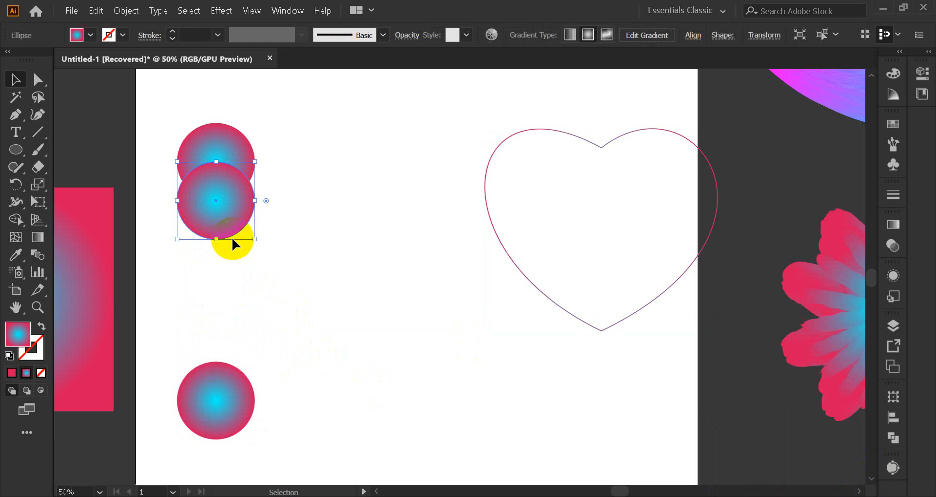
pyautogui.moveTo(220, 393)
pyautogui.mouseDown()
pyautogui.moveTo(229, 299)
pyautogui.moveTo(220, 247)
pyautogui.mouseUp()
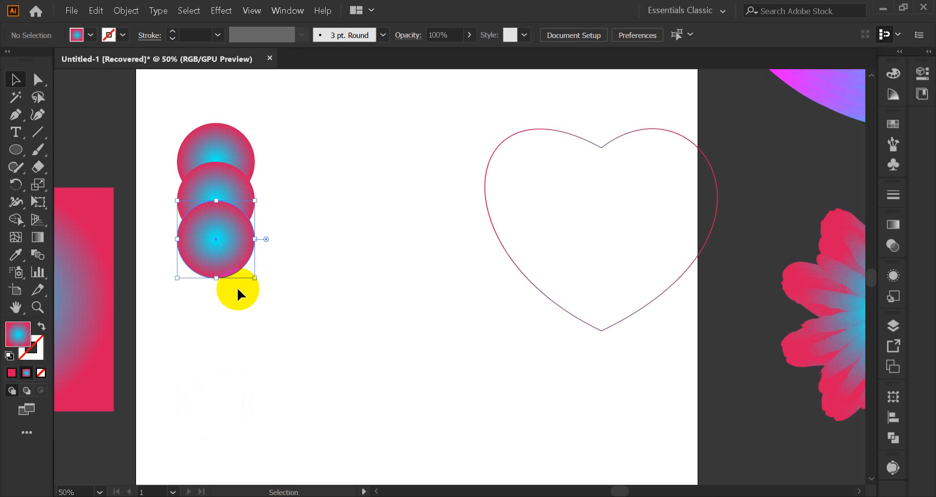
pyautogui.moveTo(171, 97); pyautogui.dragTo(276, 316)
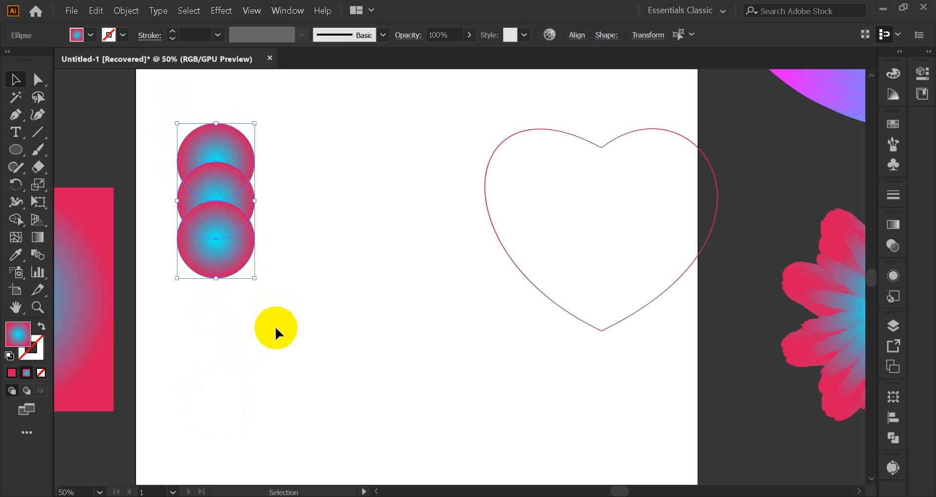
# Change the middle circle's inner gradient stop to the light orange swatch (R=251 G=176 B=59).
pyautogui.click(240, 191)
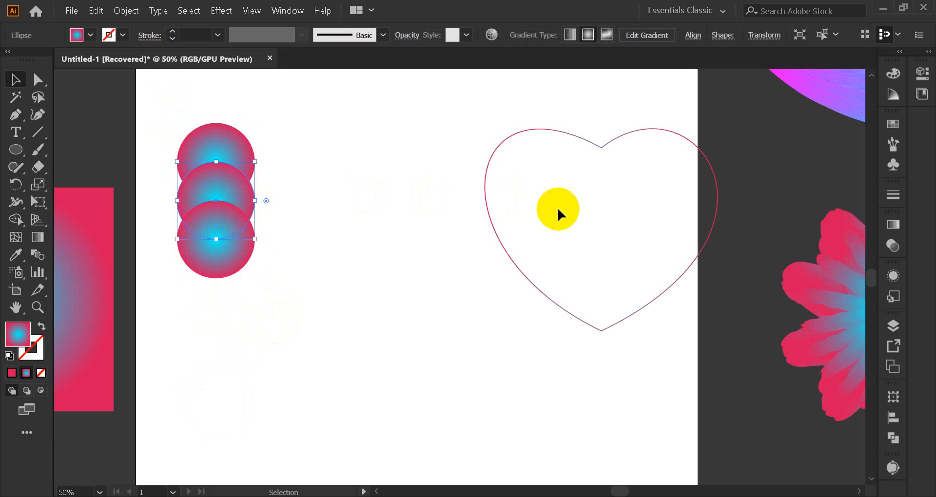
pyautogui.click(894, 224)
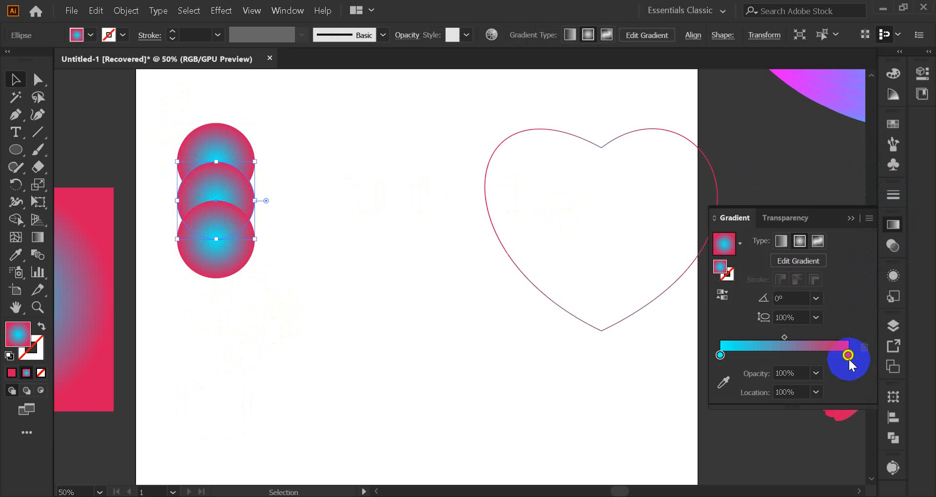
pyautogui.doubleClick(721, 355)
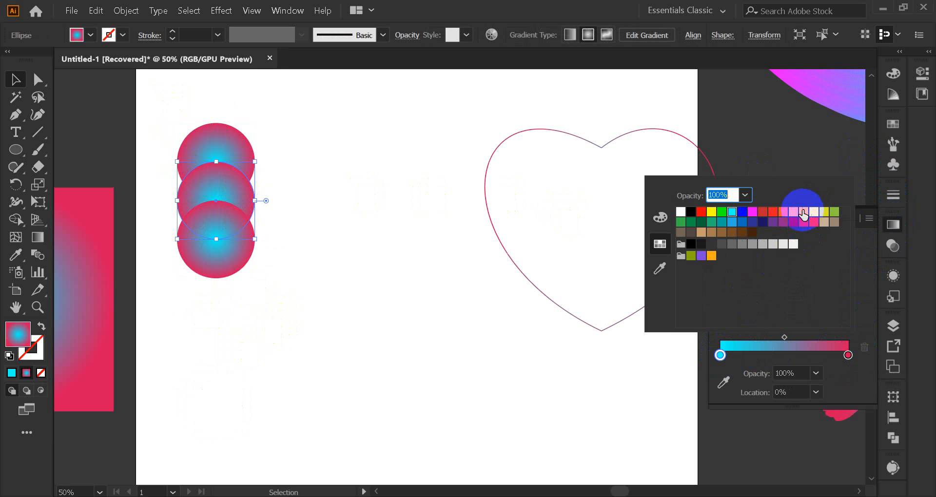
pyautogui.click(792, 213)
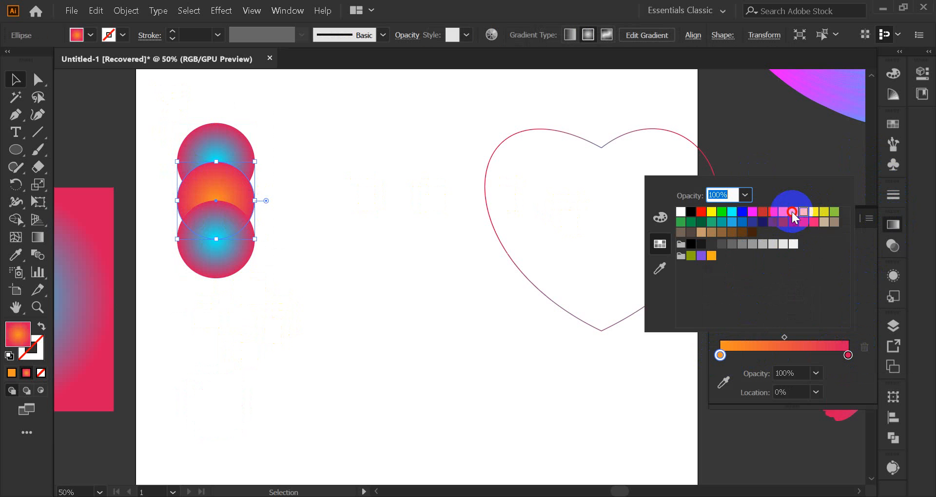
pyautogui.click(803, 213)
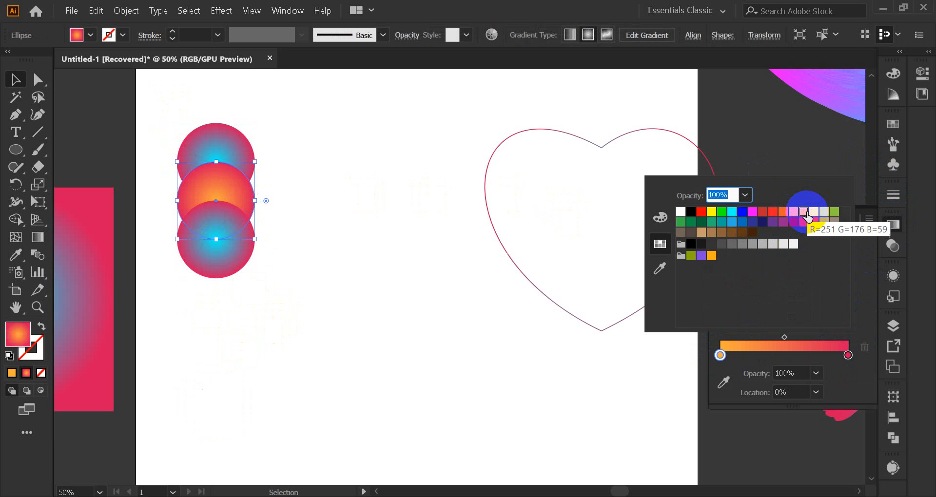
pyautogui.click(192, 255)
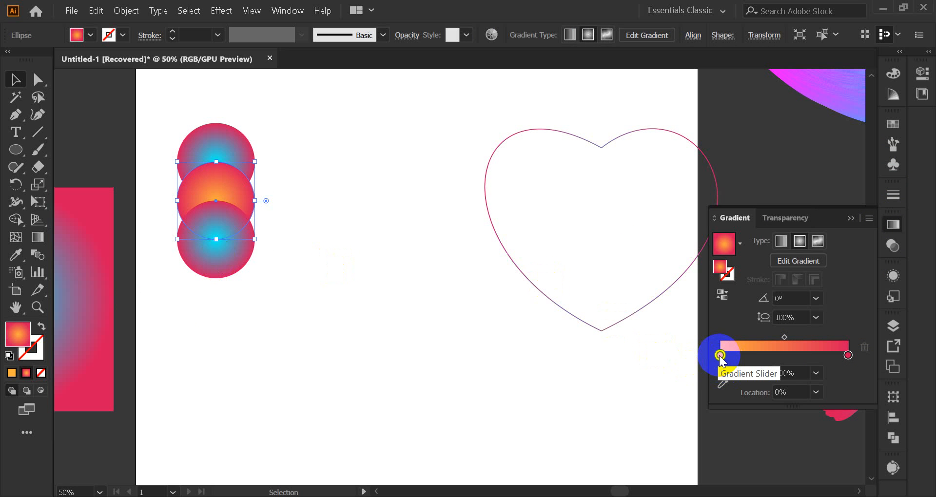
# Change the bottom circle's inner gradient stop to the same light orange swatch.
pyautogui.click(223, 258)
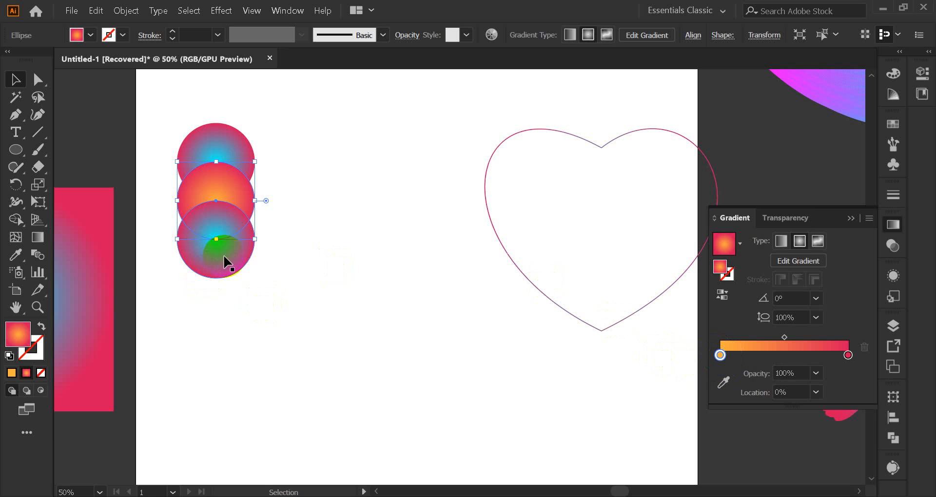
pyautogui.click(721, 356)
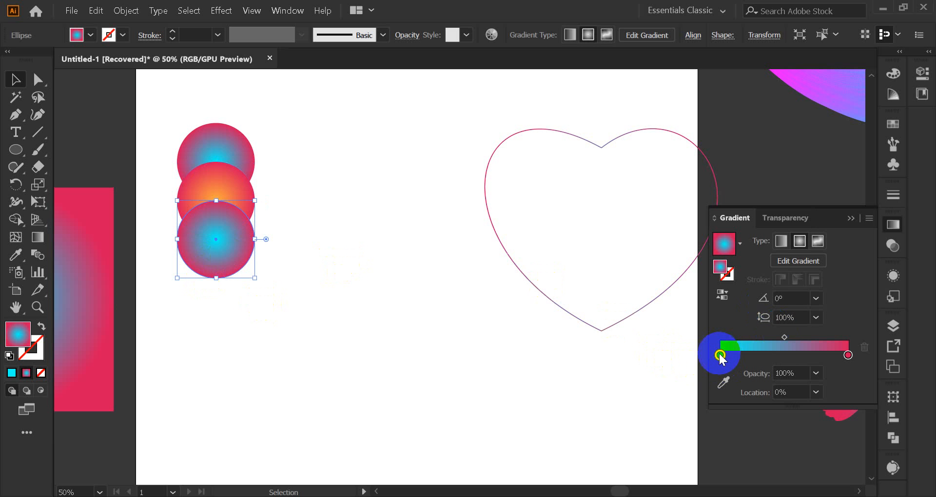
pyautogui.doubleClick(720, 355)
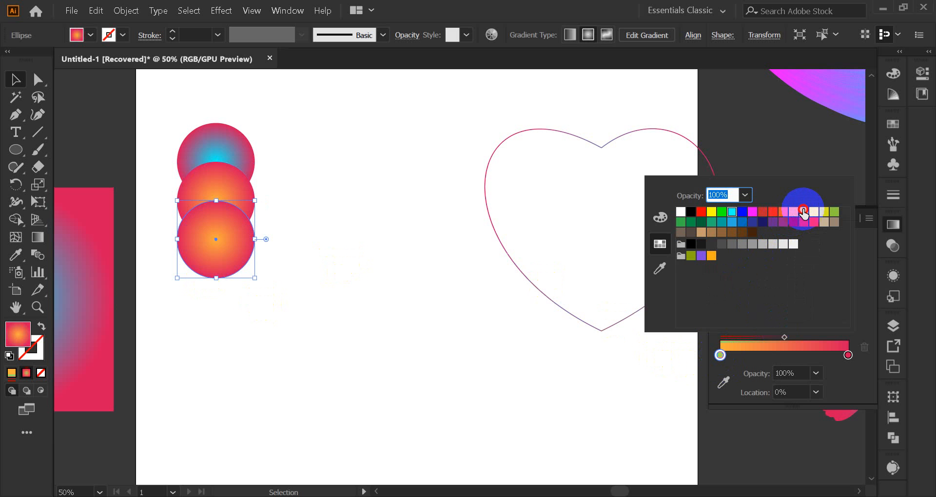
pyautogui.click(803, 213)
# Try yellow and light orange swatches for the bottom circle's outer gradient stop.
pyautogui.click(848, 355)
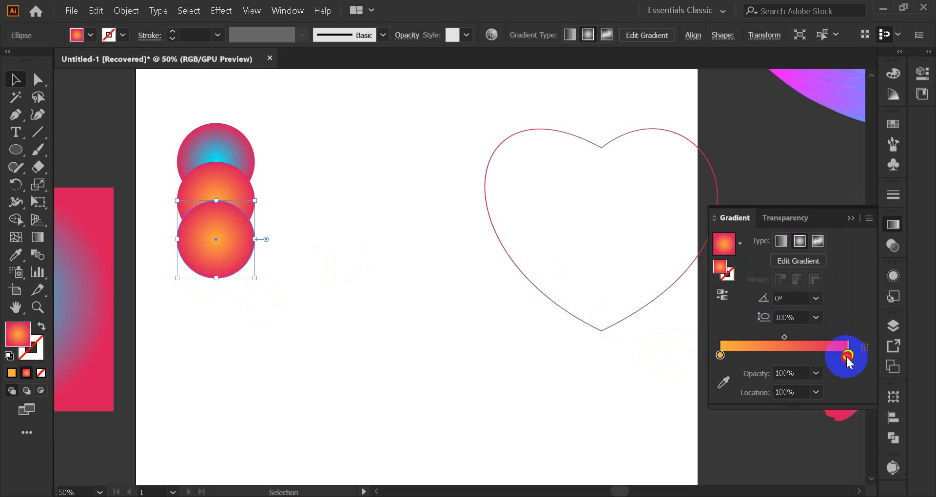
pyautogui.doubleClick(848, 355)
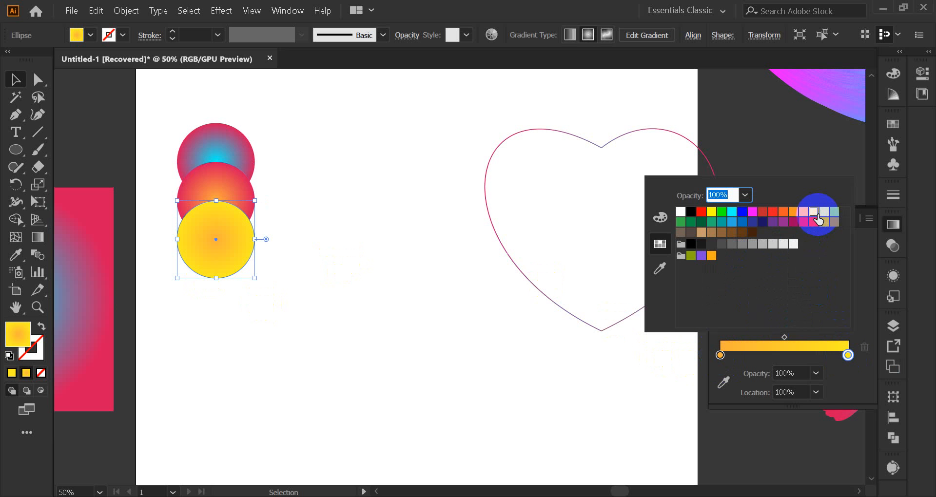
pyautogui.click(803, 214)
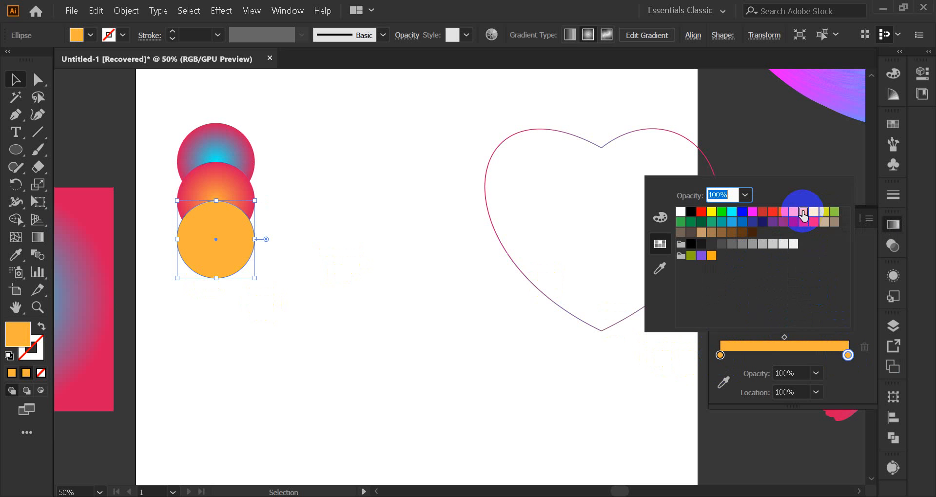
pyautogui.click(813, 213)
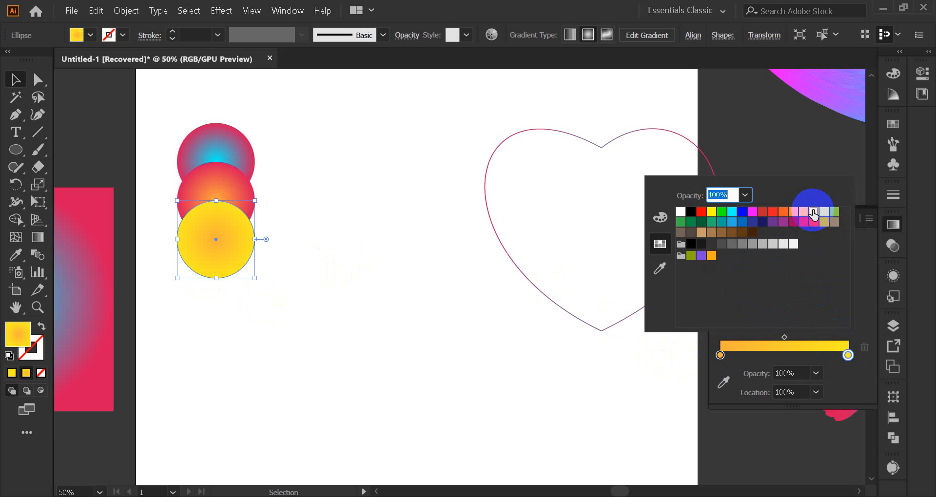
pyautogui.click(803, 213)
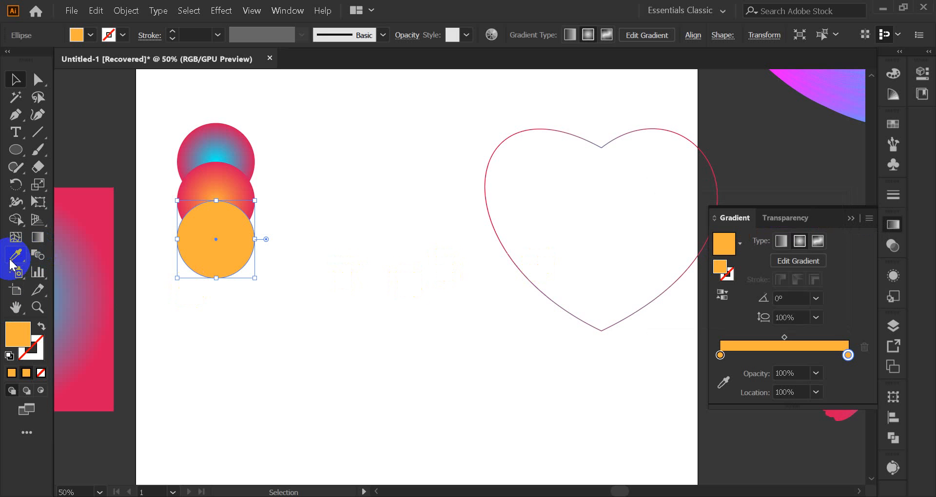
# Copy the middle circle's gradient onto the bottom circle with the Eyedropper, shift its gradient midpoint to 79.05% and deselect it.
pyautogui.click(181, 189)
pyautogui.click(183, 259)
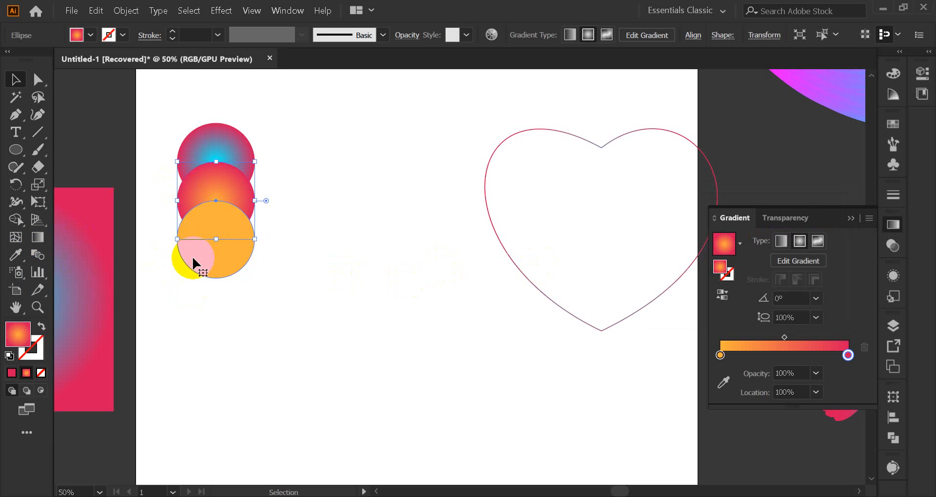
pyautogui.click(16, 254)
pyautogui.click(202, 185)
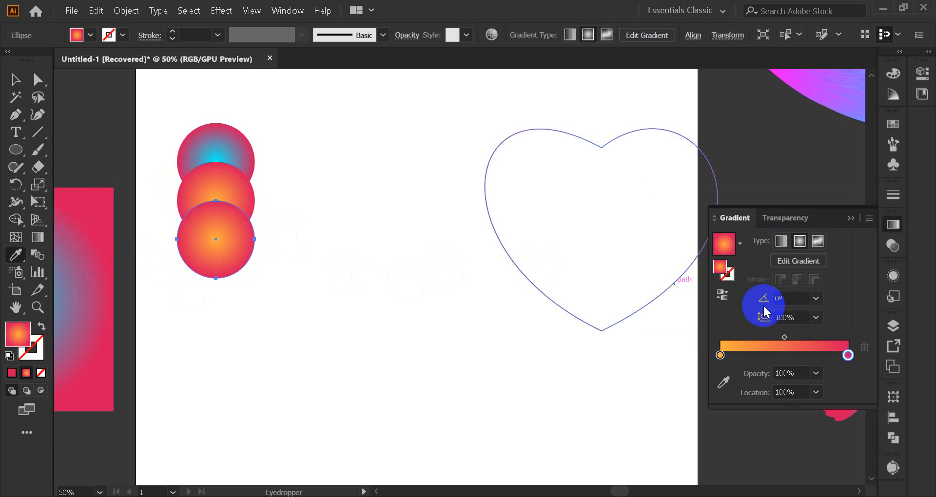
pyautogui.moveTo(784, 337); pyautogui.dragTo(822, 339)
pyautogui.click(15, 80)
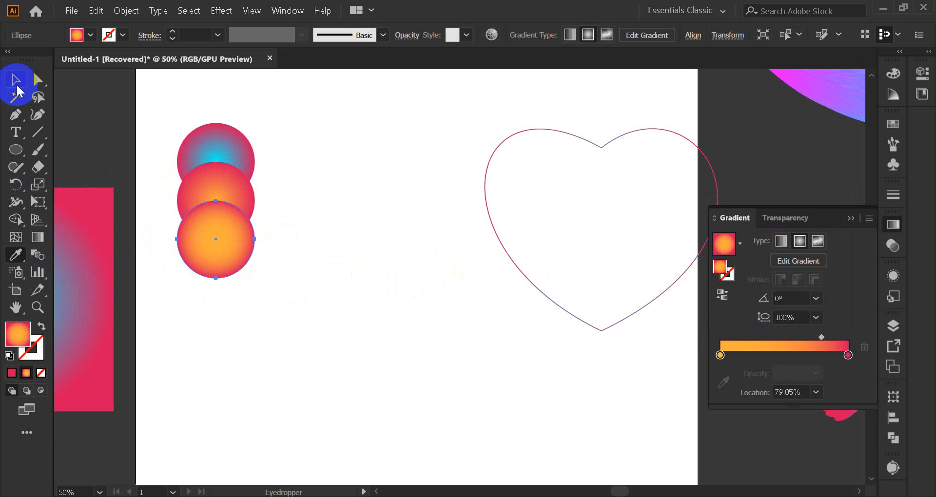
pyautogui.click(327, 320)
# Select all three overlapping circles and set their blend options to Specified Distance spacing of 1.2.
pyautogui.moveTo(185, 129); pyautogui.dragTo(326, 352)
pyautogui.click(117, 15)
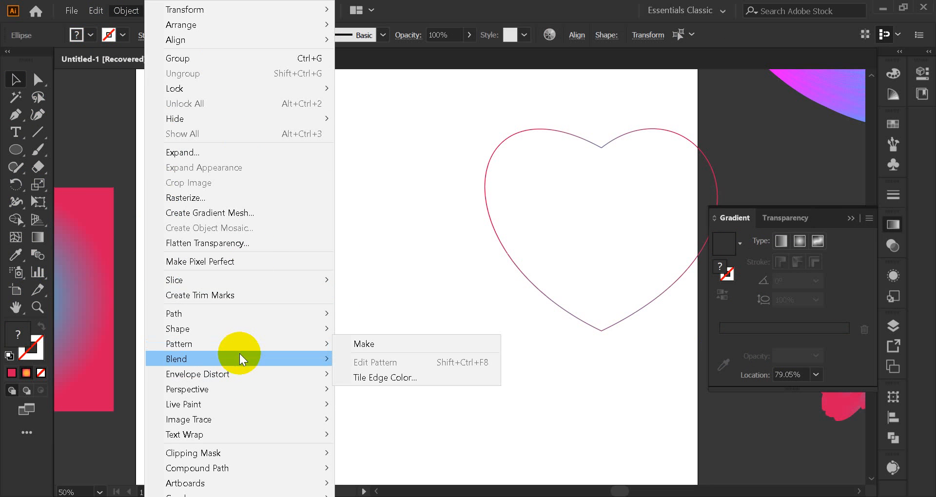
pyautogui.moveTo(257, 359)
pyautogui.click(384, 388)
pyautogui.click(586, 224)
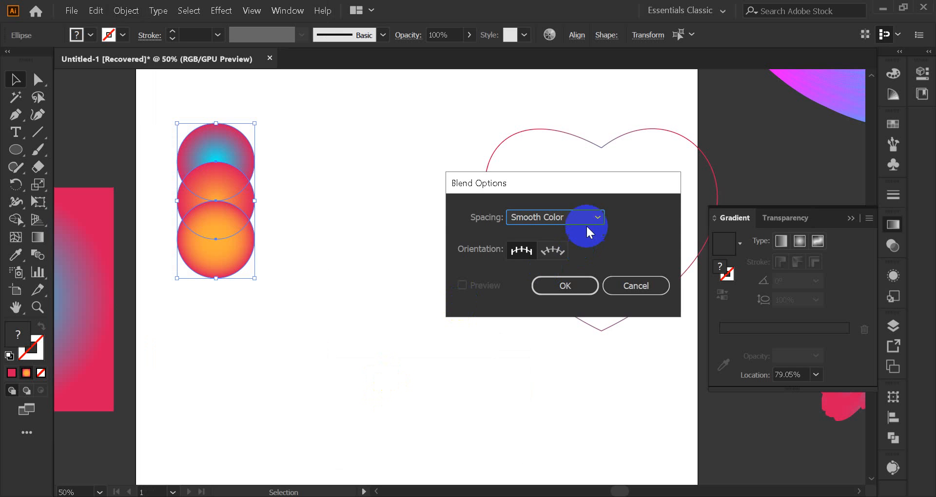
pyautogui.click(568, 262)
pyautogui.click(620, 217)
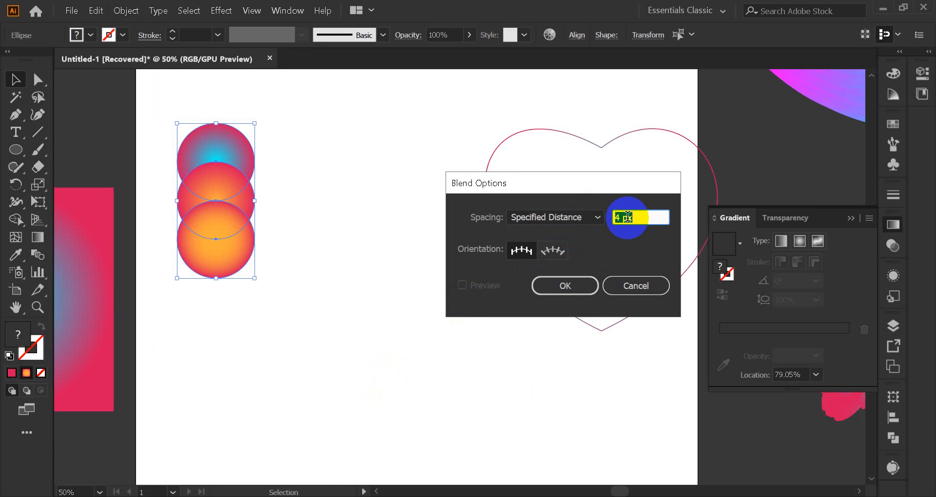
pyautogui.doubleClick(619, 218)
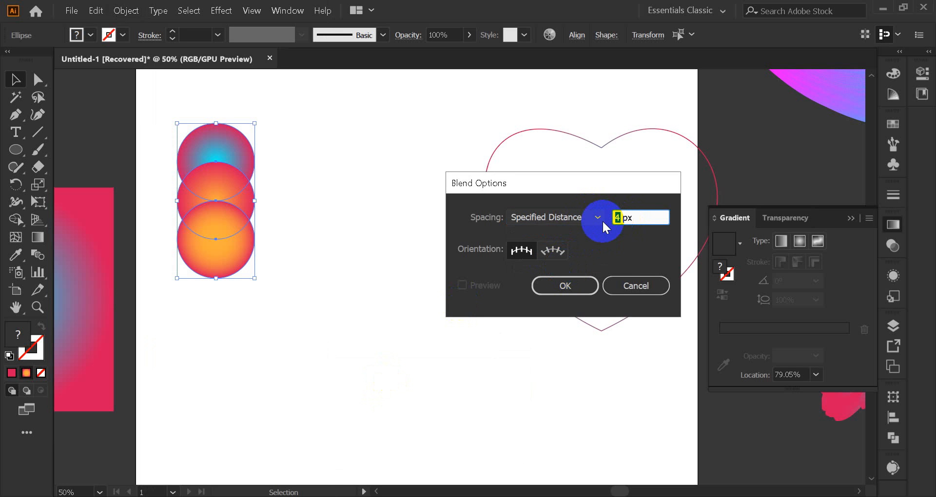
pyautogui.moveTo(664, 221); pyautogui.dragTo(584, 221)
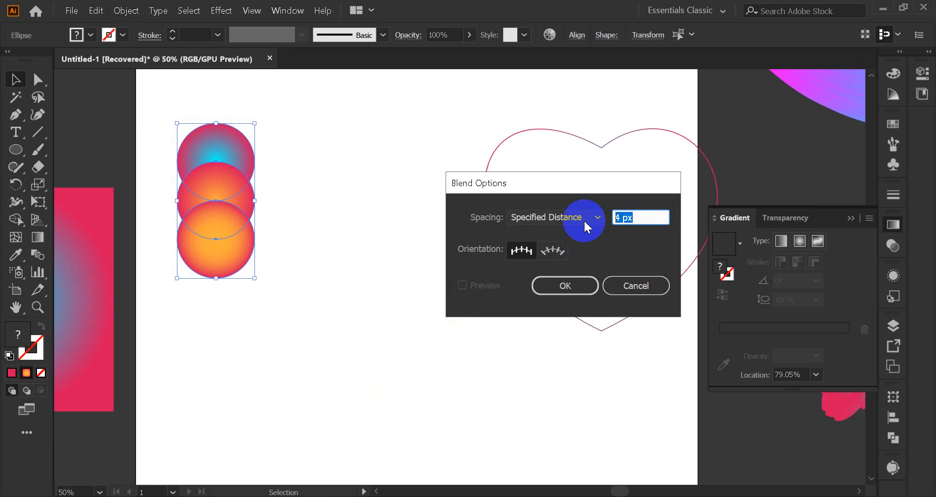
pyautogui.write('1.2')
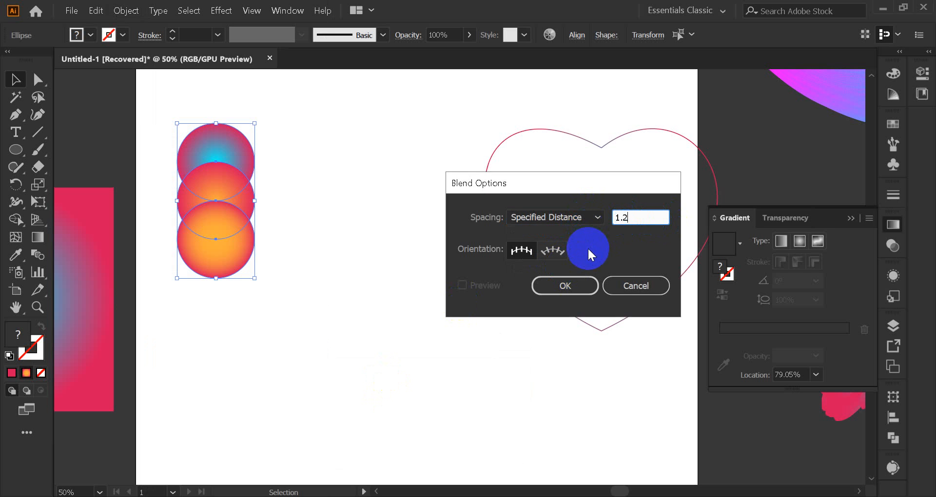
pyautogui.moveTo(618, 221); pyautogui.dragTo(637, 217)
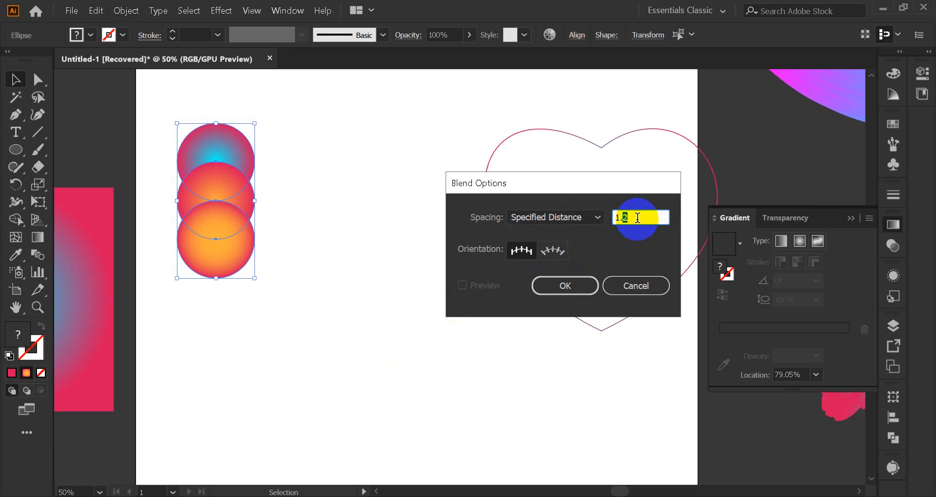
pyautogui.click(585, 282)
# Make a blend from the three selected circles, then deselect and reselect the blended column.
pyautogui.click(122, 11)
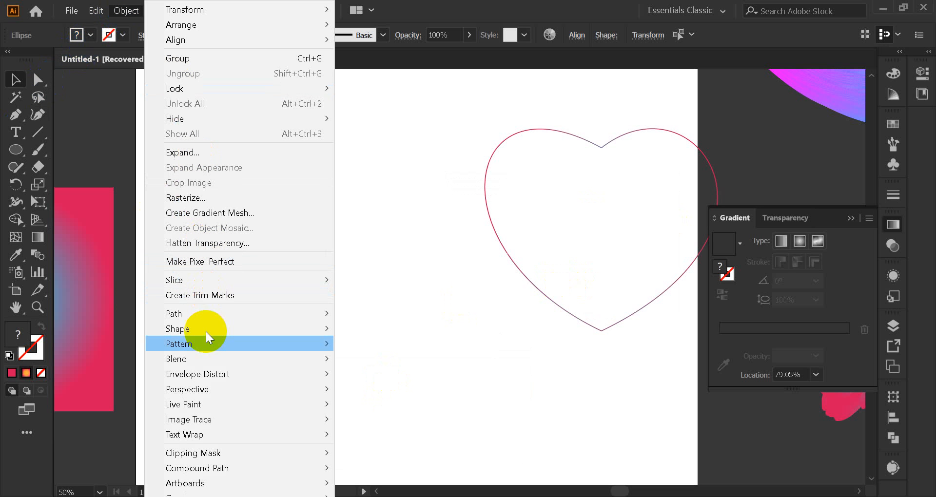
pyautogui.moveTo(206, 358)
pyautogui.click(359, 361)
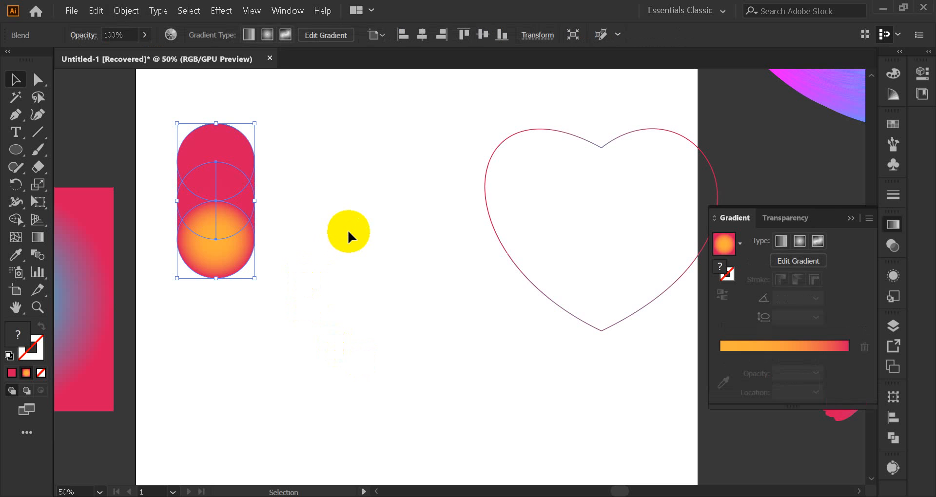
pyautogui.click(87, 128)
pyautogui.click(226, 167)
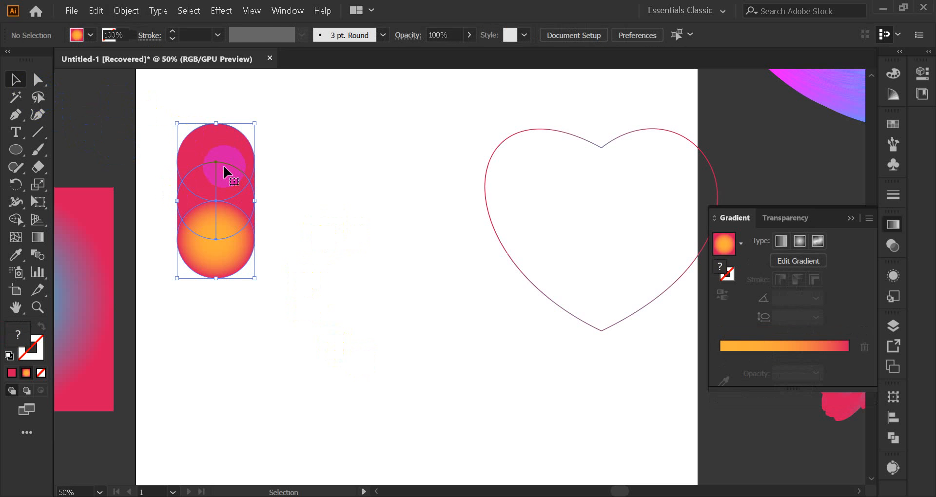
# Move the two-circle blend down the artboard and shift the heart outline toward it and slightly lower.
pyautogui.moveTo(230, 109); pyautogui.dragTo(522, 294)
pyautogui.click(317, 181)
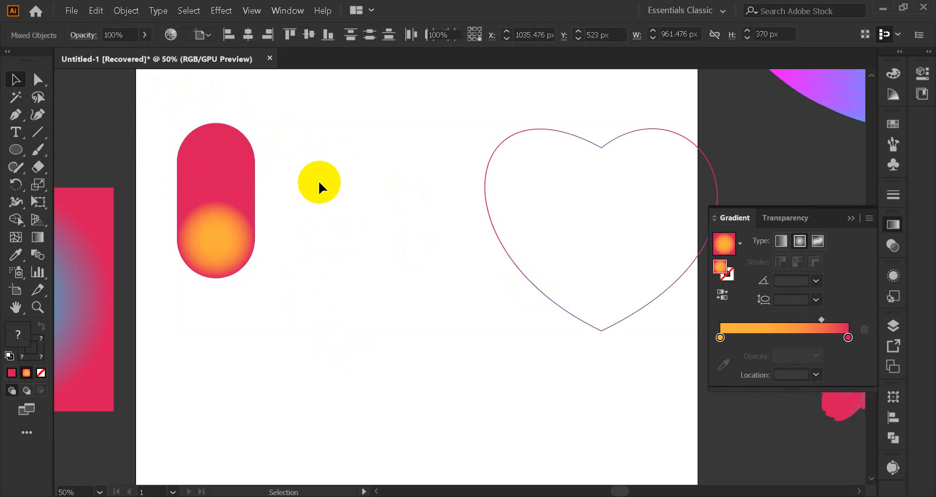
pyautogui.moveTo(234, 189); pyautogui.dragTo(235, 268)
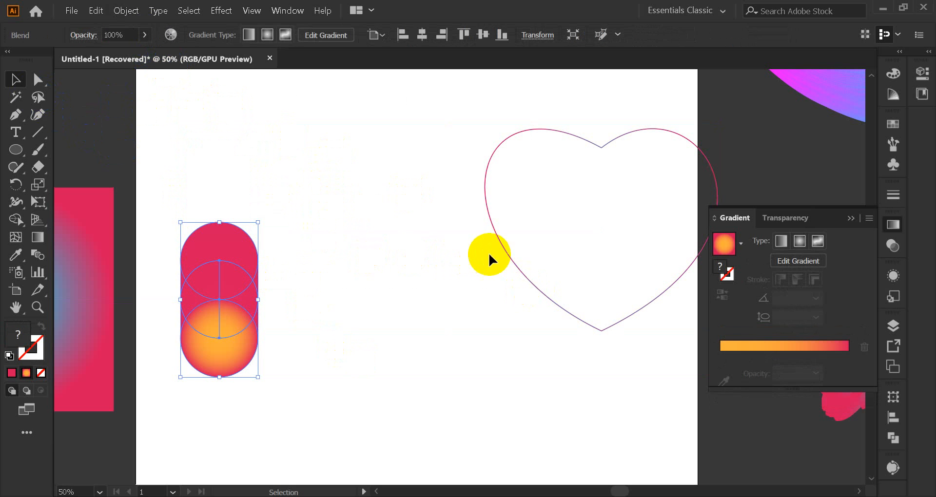
pyautogui.moveTo(496, 254); pyautogui.dragTo(432, 290)
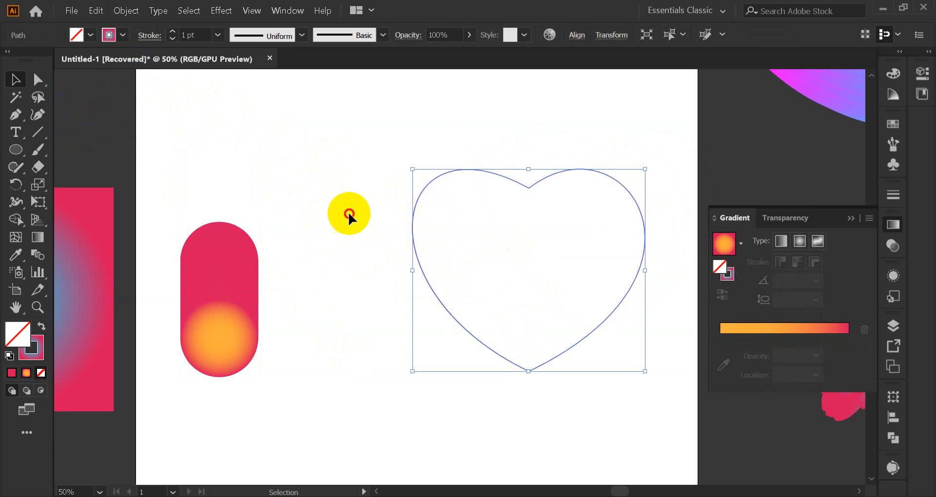
# Replace the spine of the two-circle blend with the heart outline.
pyautogui.moveTo(156, 175); pyautogui.dragTo(452, 286)
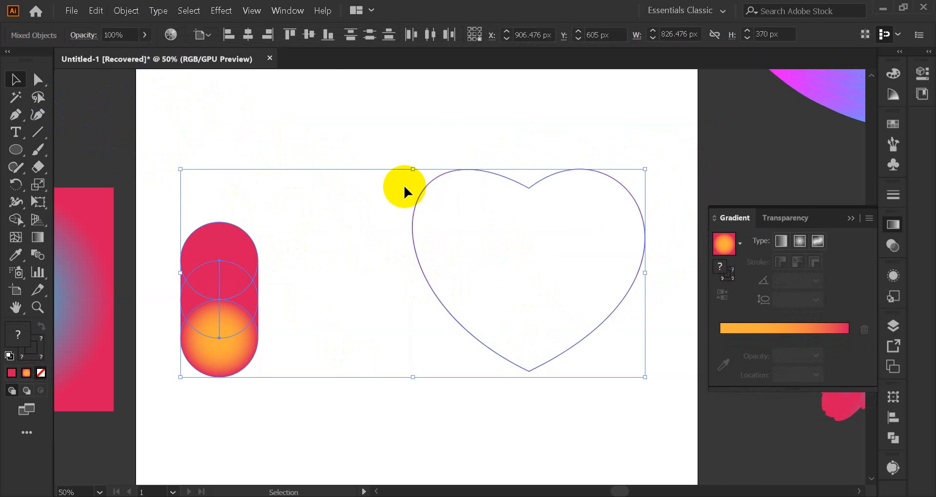
pyautogui.click(127, 10)
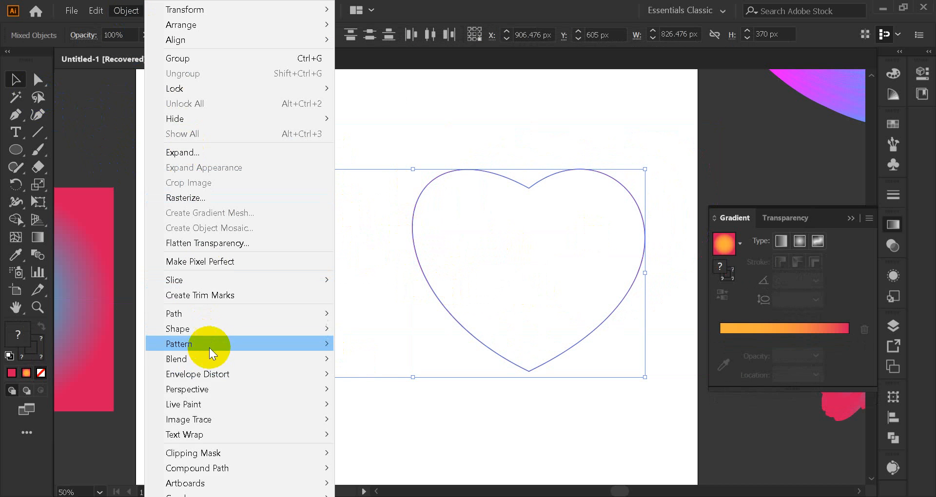
pyautogui.moveTo(217, 360)
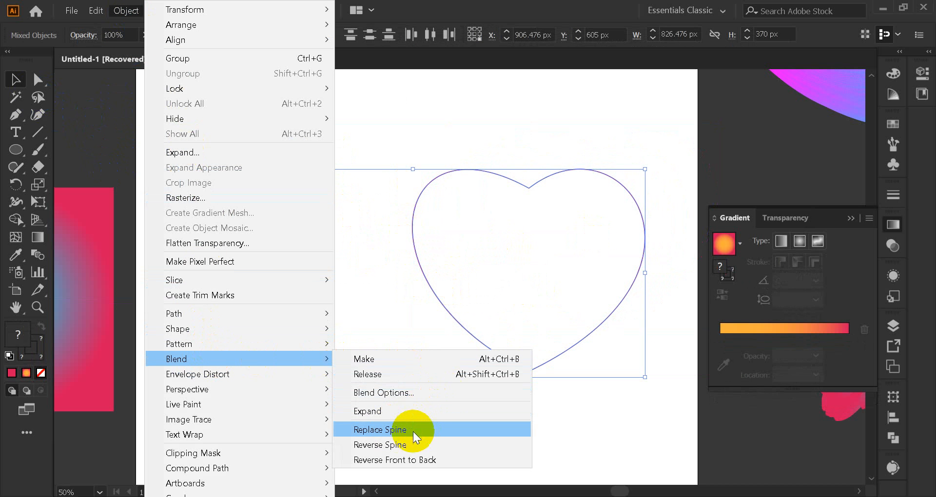
pyautogui.click(396, 433)
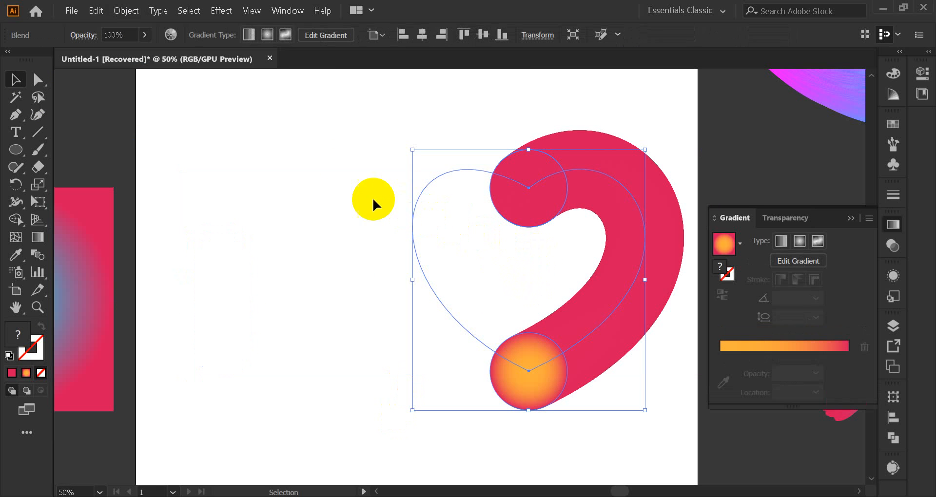
pyautogui.click(353, 194)
# Add an anchor point with the Pen tool to the heart-shaped spine just left of its lower tip.
pyautogui.click(559, 176)
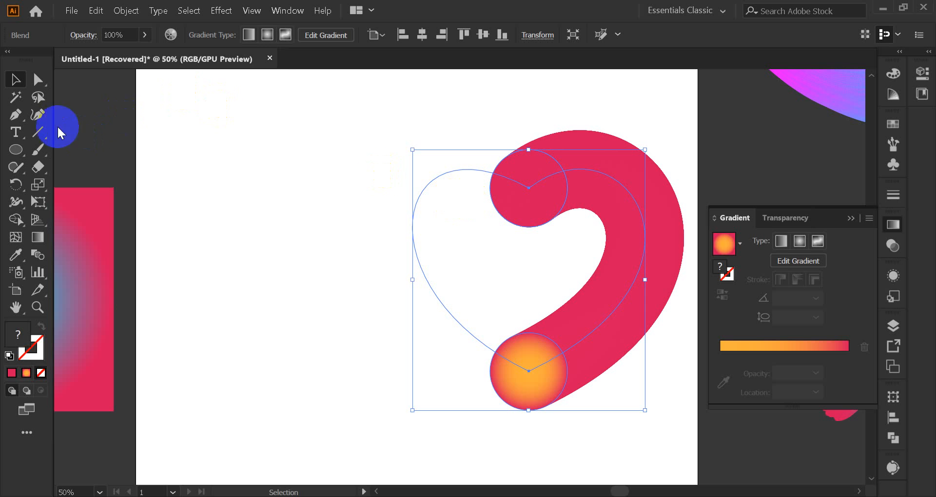
pyautogui.click(15, 115)
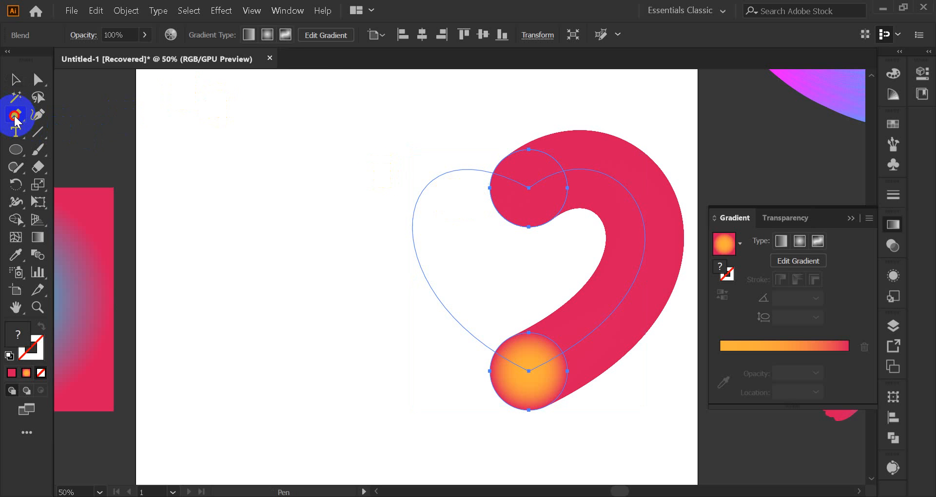
pyautogui.click(518, 367)
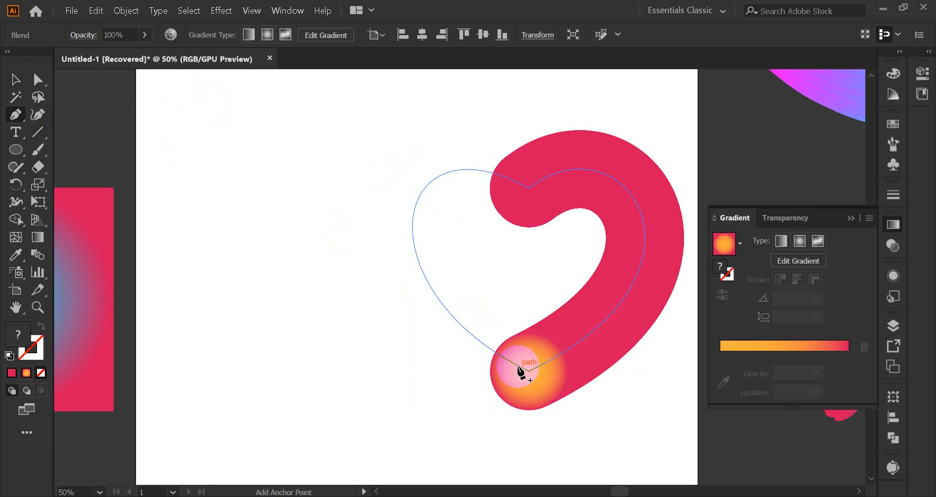
pyautogui.click(504, 177)
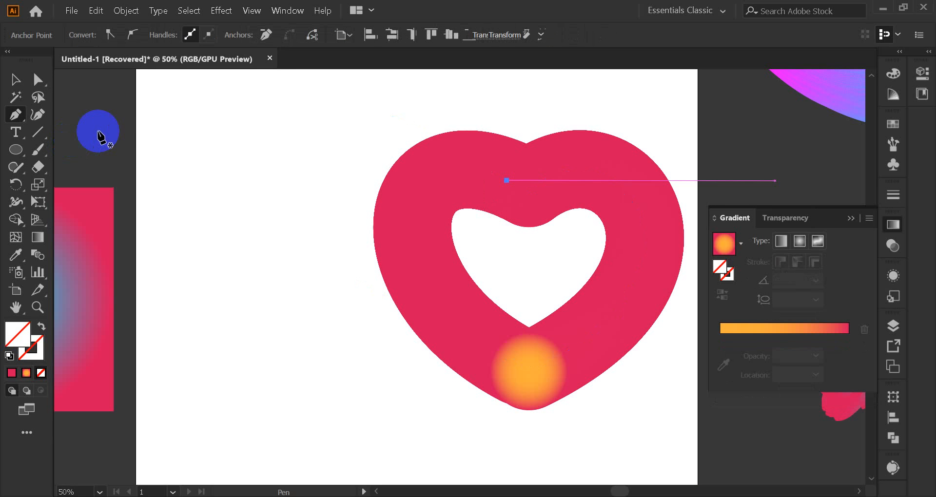
pyautogui.click(16, 83)
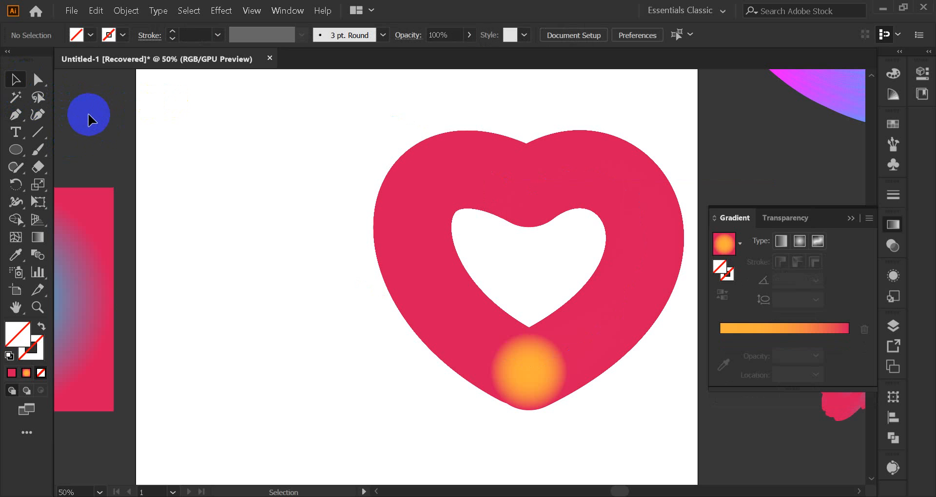
pyautogui.click(409, 183)
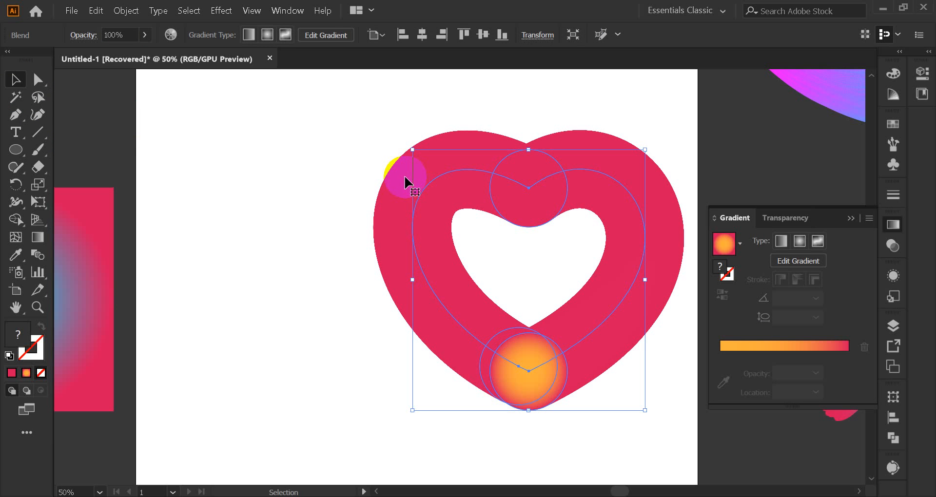
# Undo the anchor point added to the heart-shaped spine and deselect the blend.
pyautogui.press('a')
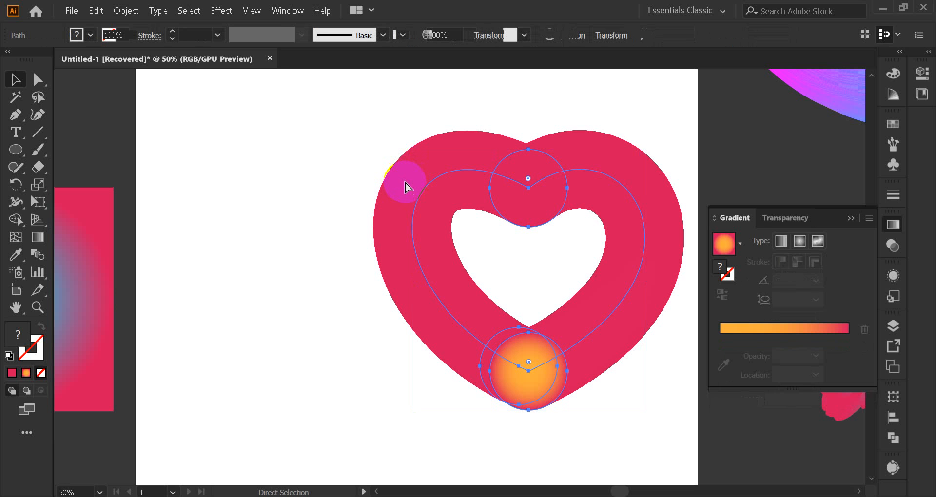
pyautogui.click(405, 187)
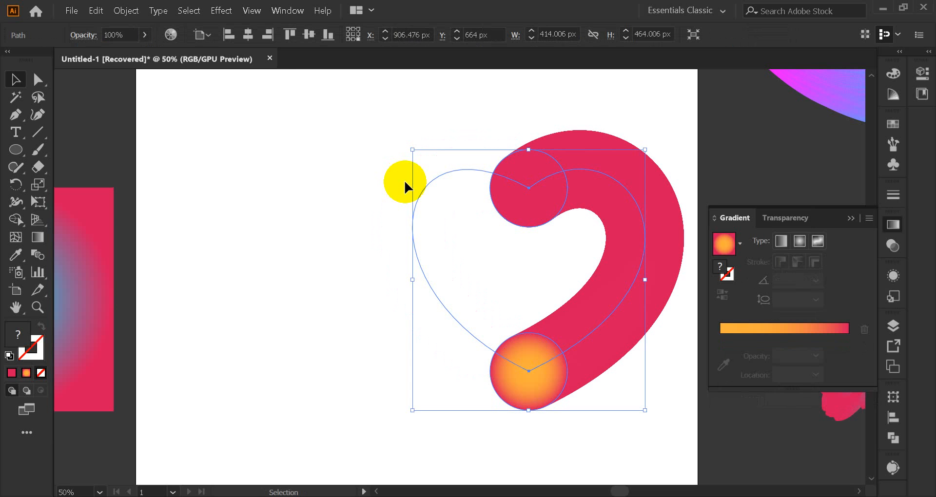
pyautogui.click(344, 192)
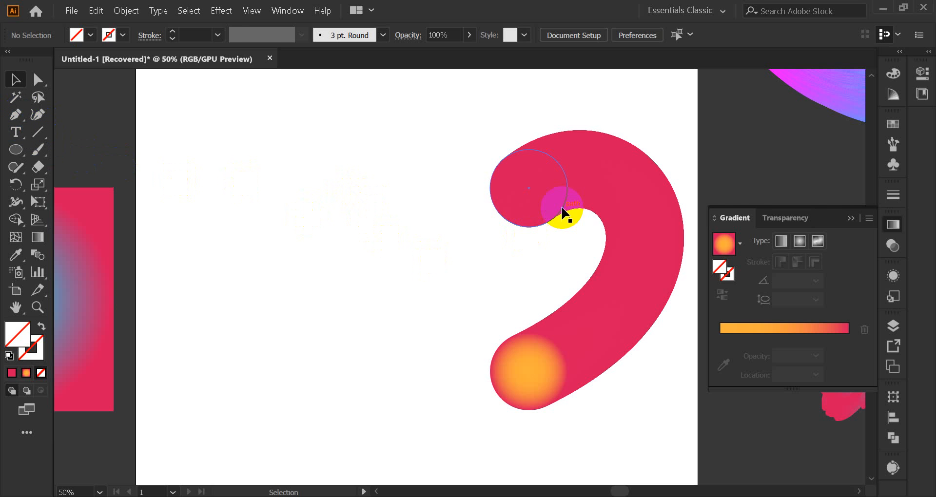
# Add an anchor point at 300% zoom on the blend's heart spine, just left of its lower tip.
pyautogui.click(563, 212)
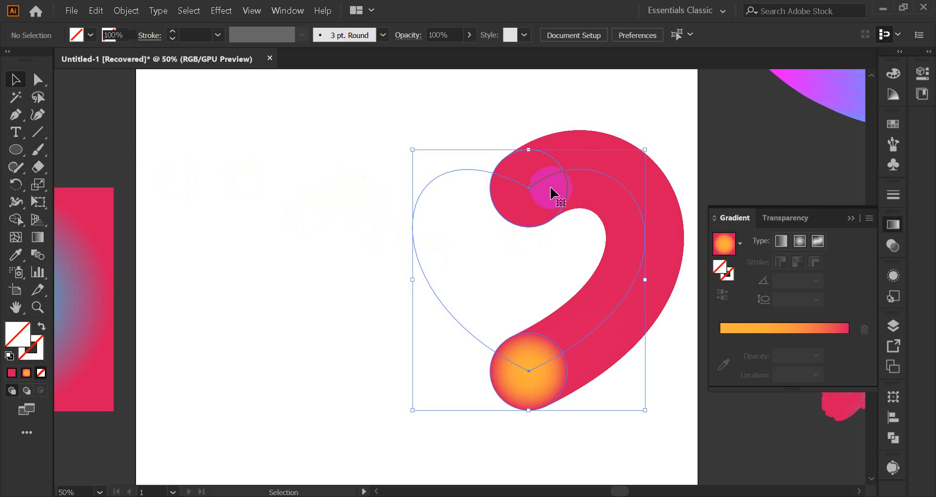
pyautogui.click(18, 115)
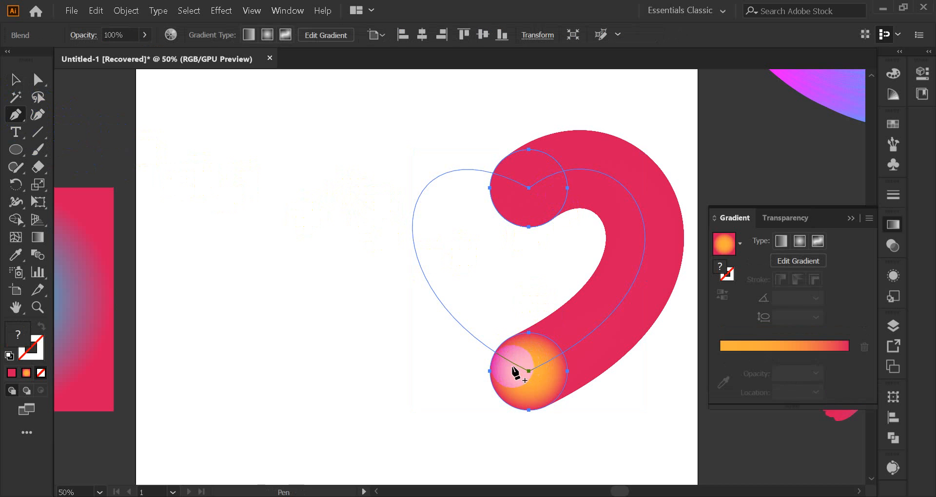
pyautogui.scroll(3, 516, 364)
pyautogui.scroll(2, 516, 364)
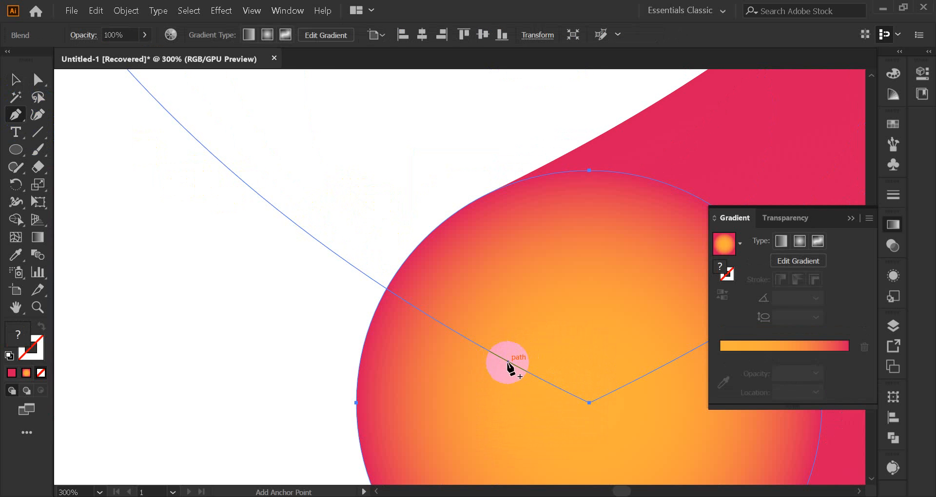
pyautogui.click(481, 347)
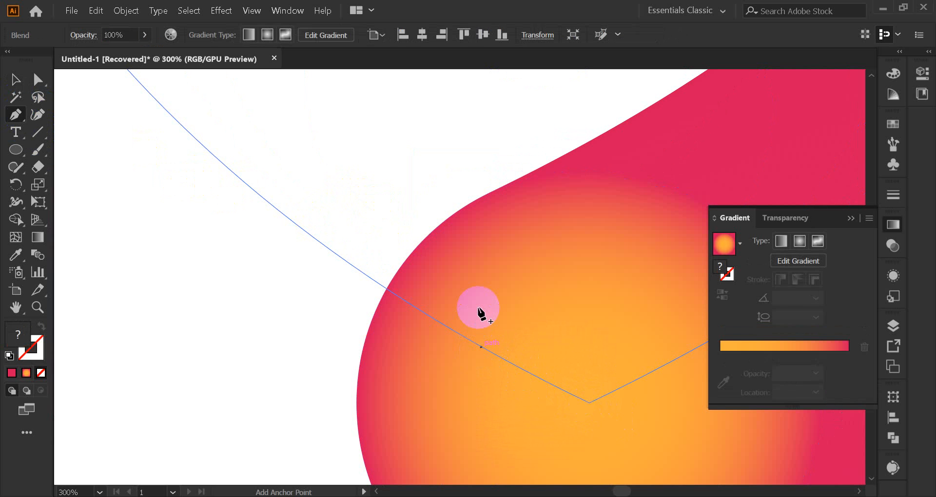
pyautogui.press('ctrl')
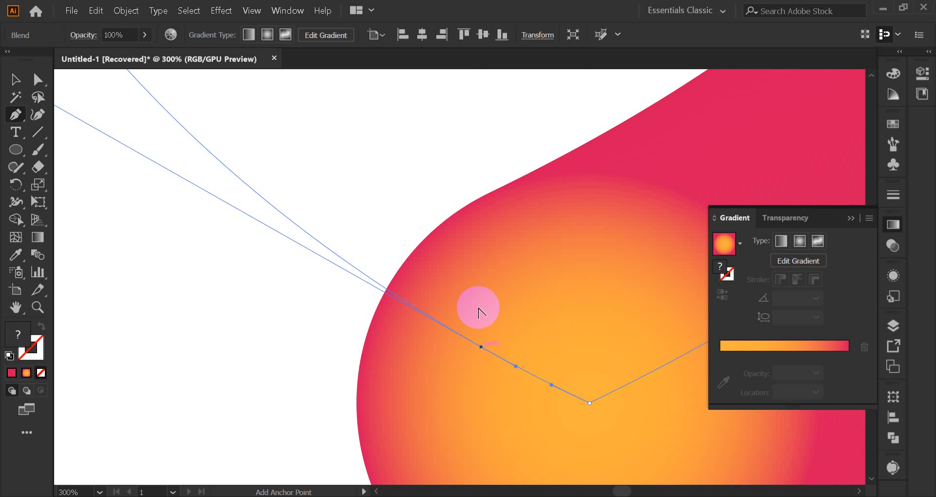
# Select the heart blend and open the Roughen effect settings for it.
pyautogui.scroll(-2, 478, 304)
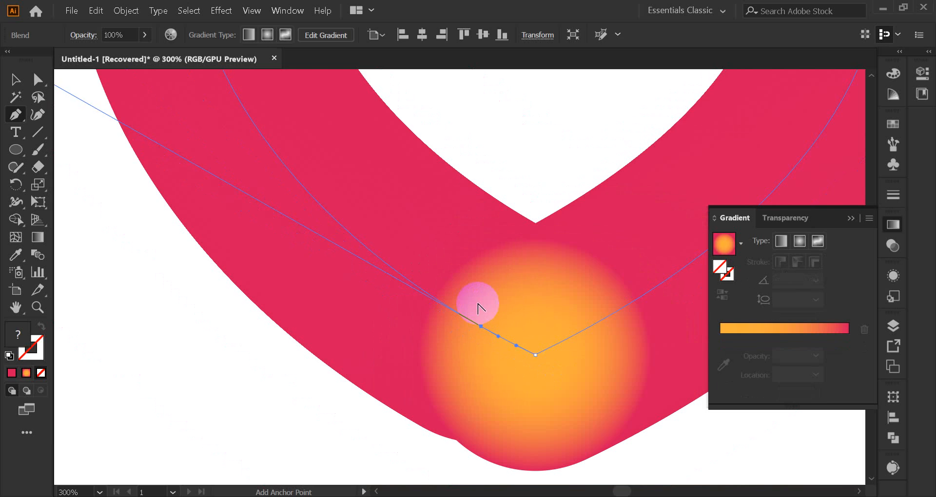
pyautogui.scroll(-1, 477, 304)
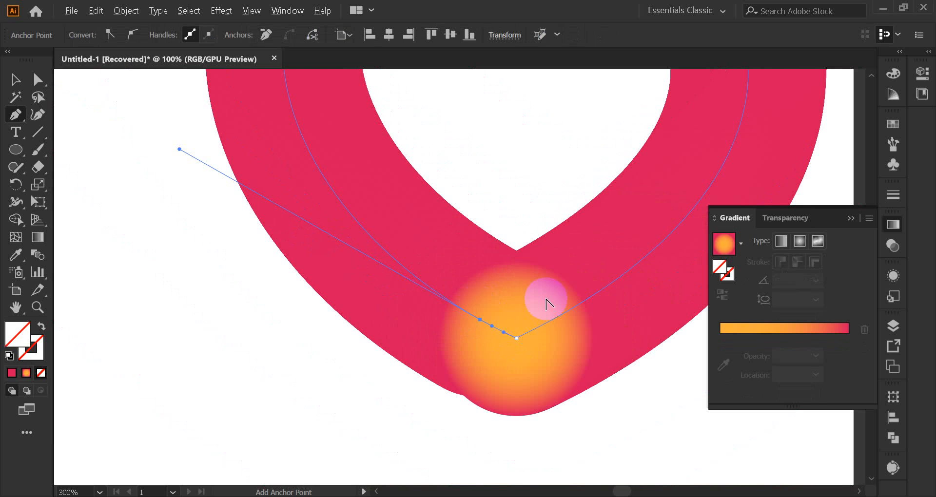
pyautogui.scroll(-1, 441, 312)
pyautogui.scroll(-1, 414, 307)
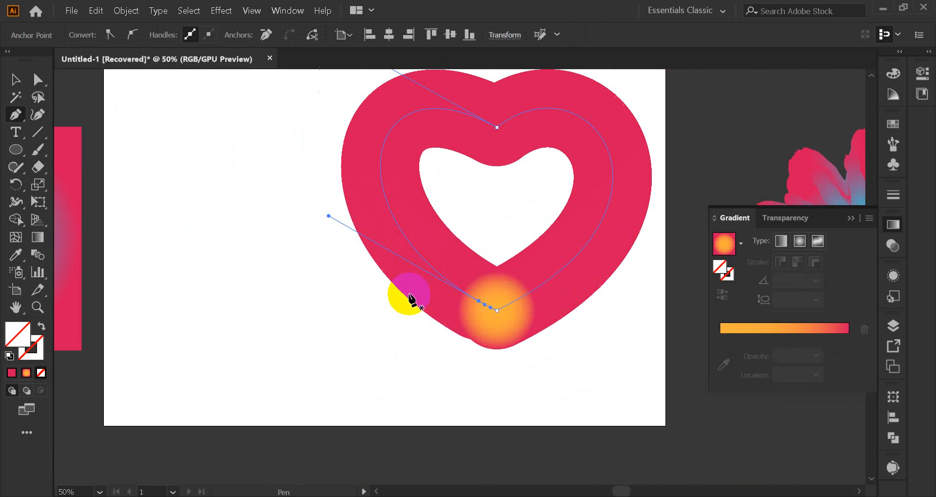
pyautogui.scroll(1, 493, 271)
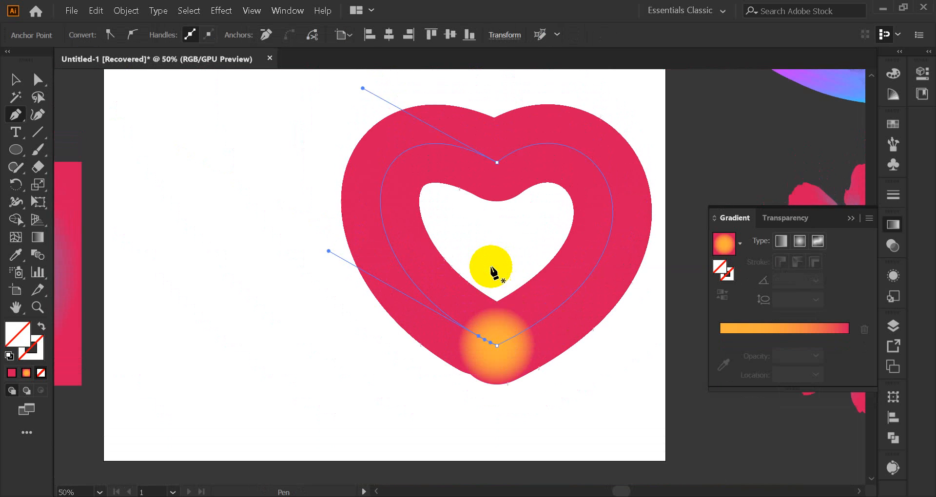
pyautogui.scroll(1, 492, 271)
pyautogui.click(17, 79)
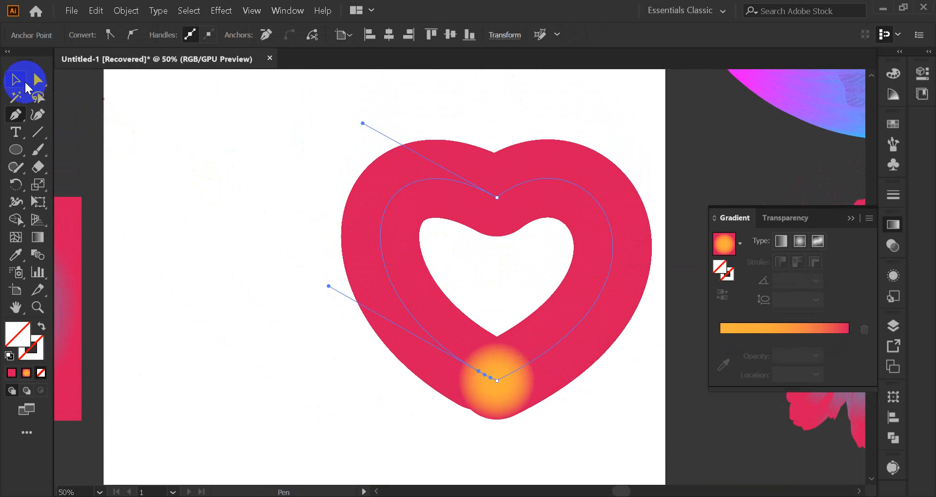
pyautogui.click(396, 202)
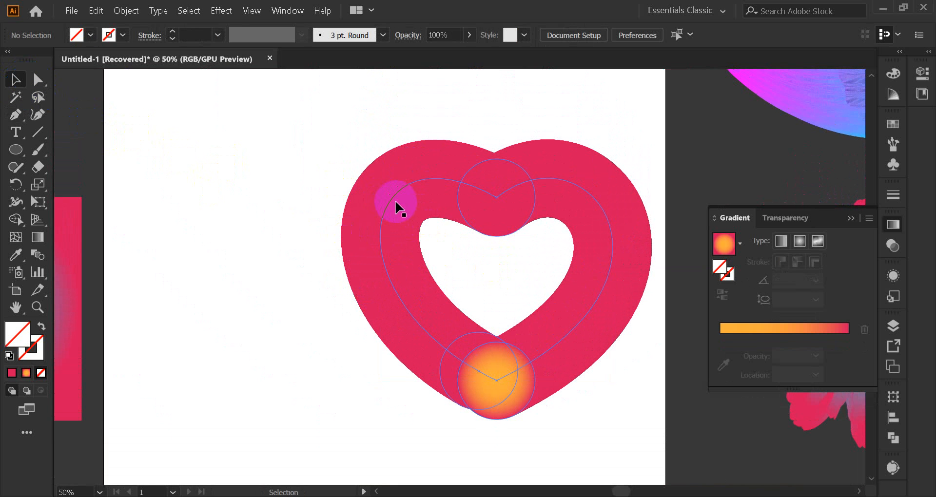
pyautogui.click(461, 227)
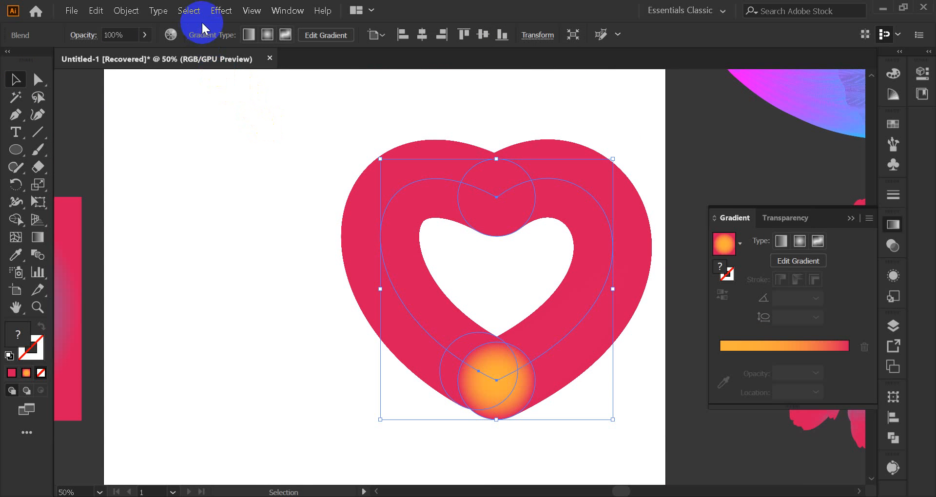
pyautogui.click(223, 17)
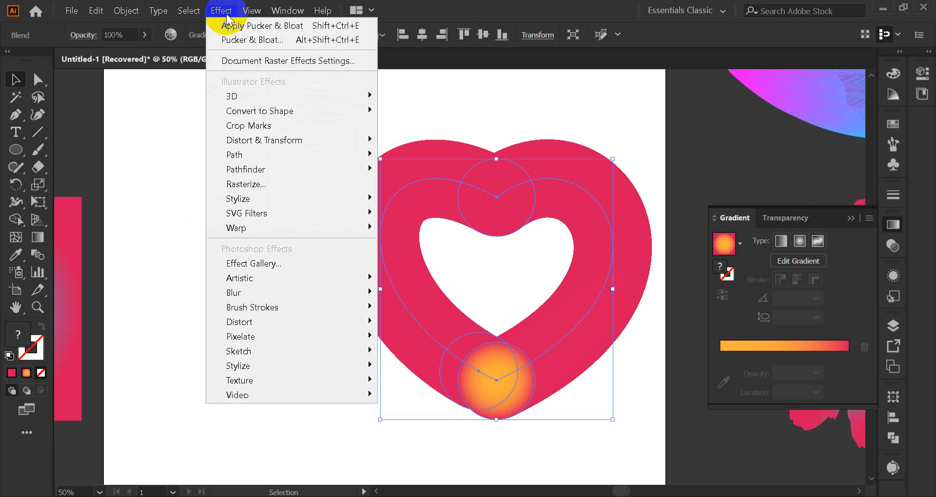
pyautogui.moveTo(278, 141)
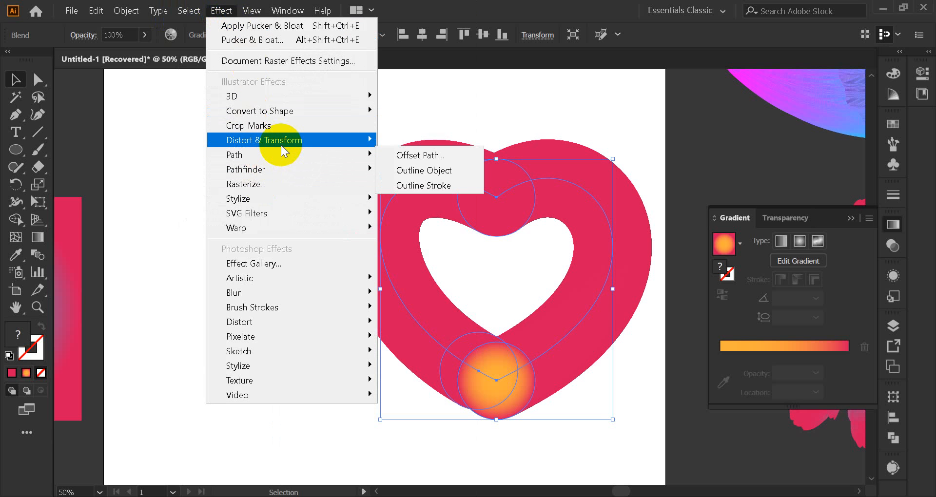
pyautogui.click(423, 170)
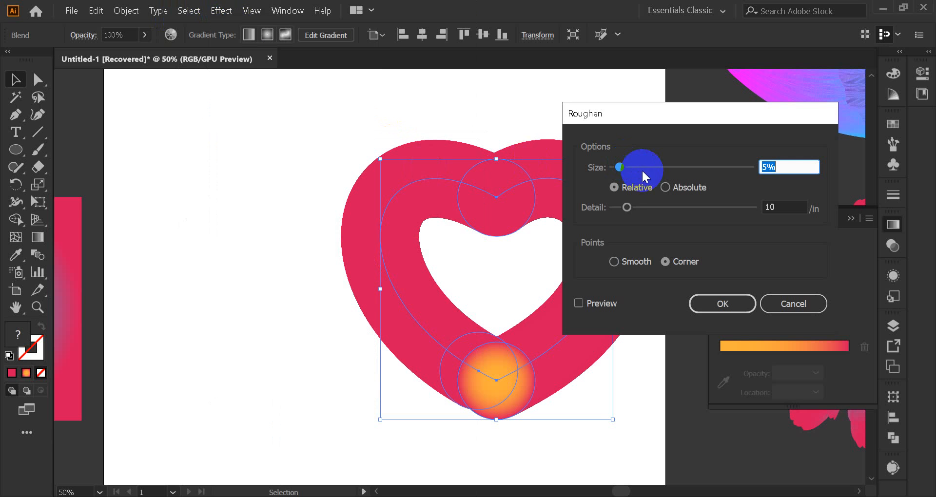
# Preview the Roughen effect on the heart blend and change its points from Corner to Smooth.
pyautogui.click(584, 299)
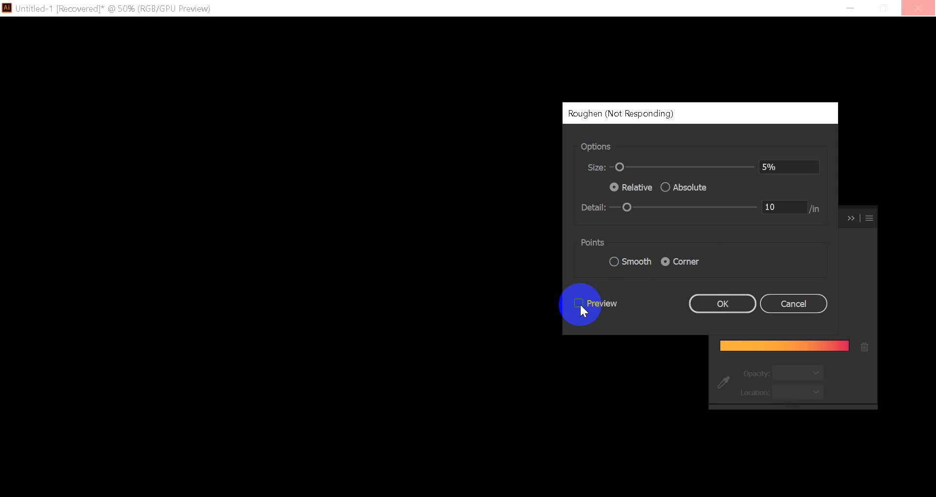
pyautogui.click(580, 303)
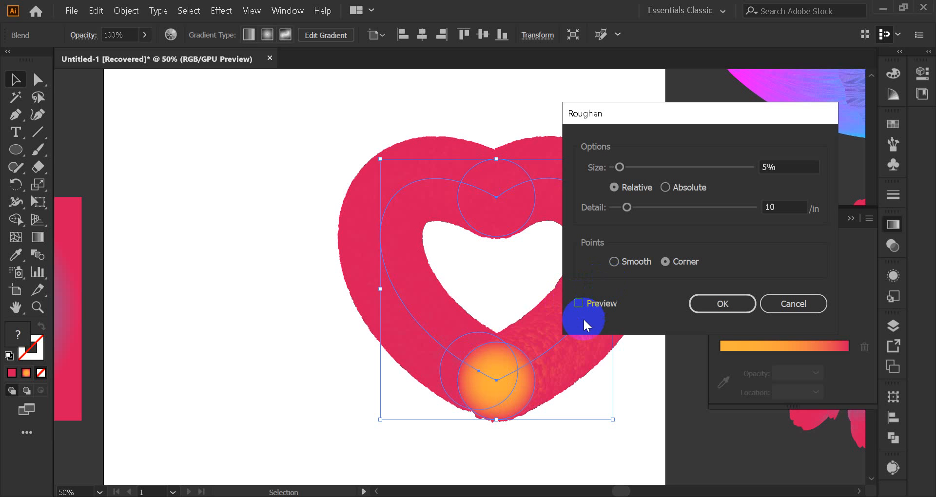
pyautogui.click(613, 262)
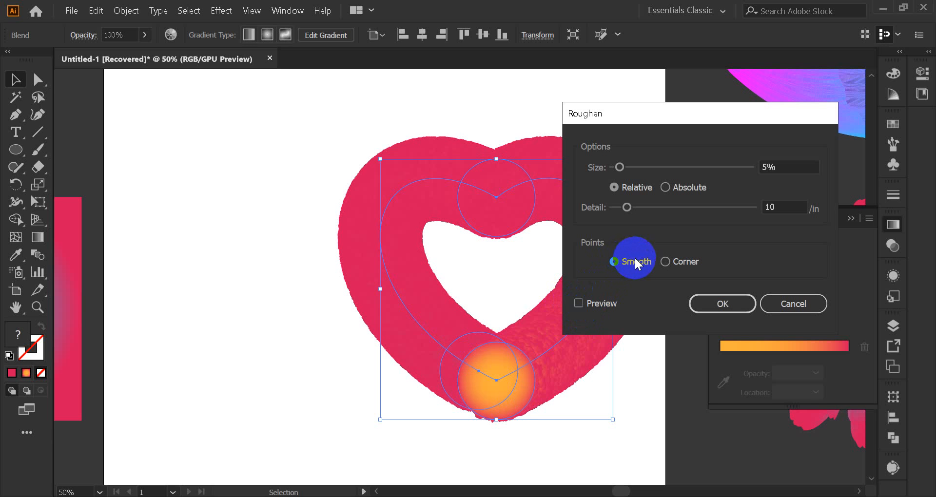
pyautogui.click(579, 303)
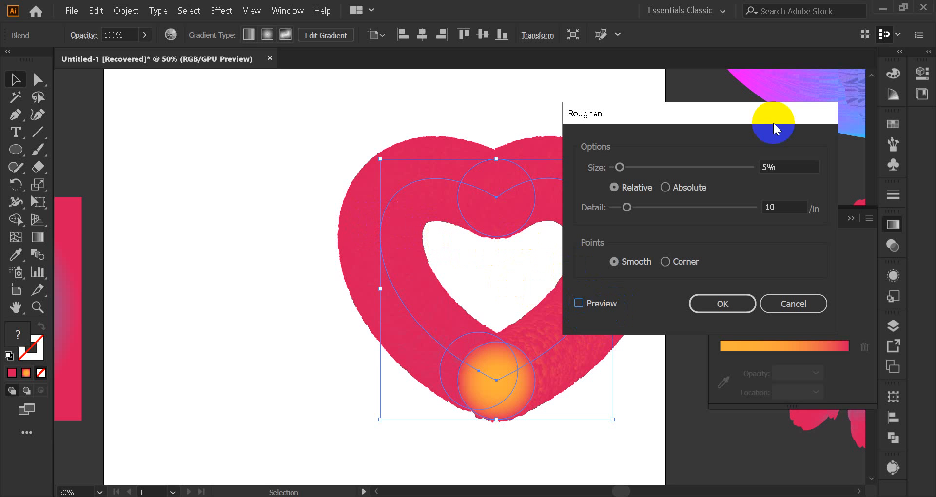
pyautogui.moveTo(712, 119); pyautogui.dragTo(660, 121)
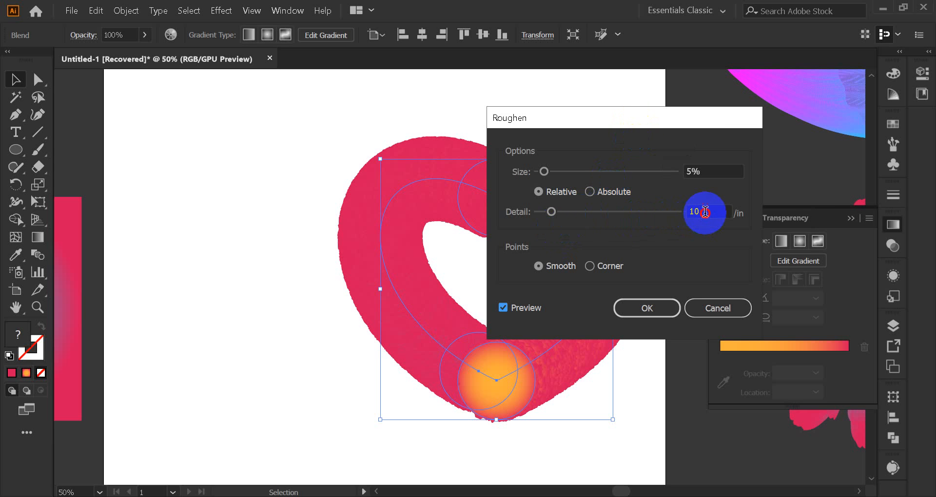
# Set the Roughen detail to 2/in with a relative size of 5% and apply the effect to the heart blend.
pyautogui.click(676, 215)
pyautogui.write('2')
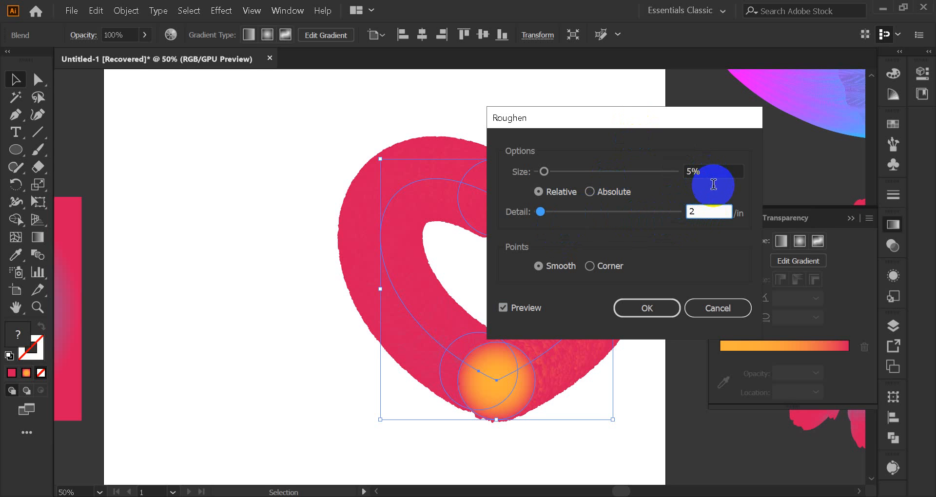
pyautogui.click(709, 210)
pyautogui.click(714, 208)
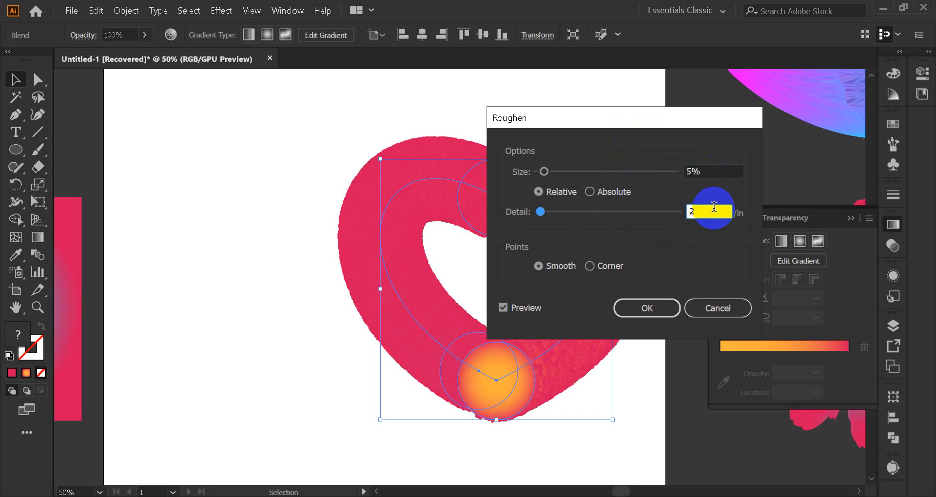
pyautogui.click(652, 311)
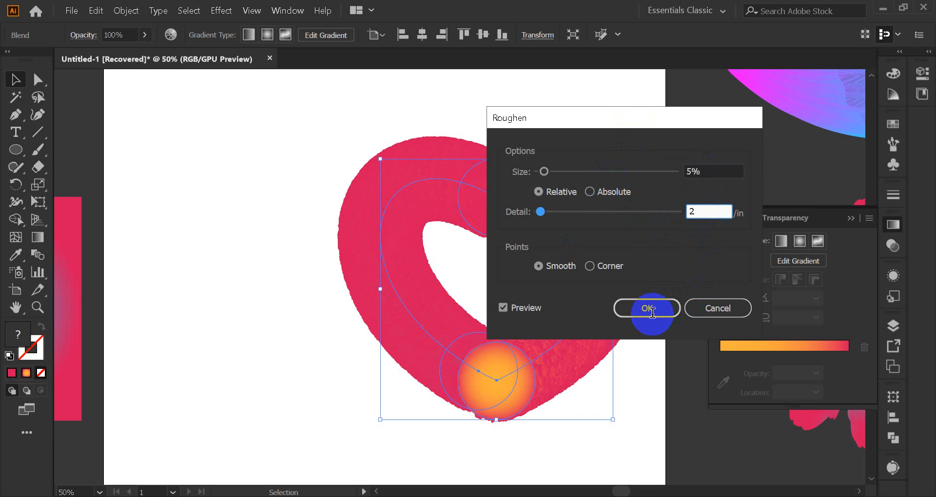
pyautogui.click(640, 314)
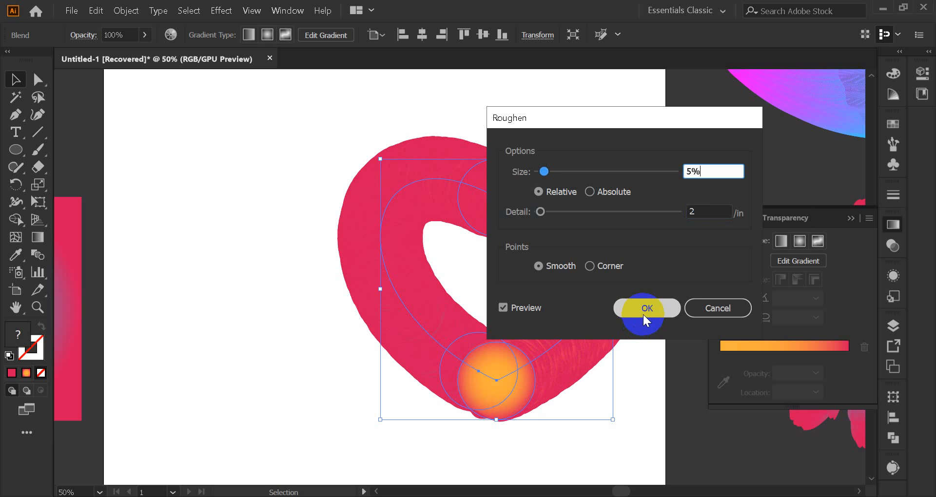
pyautogui.doubleClick(703, 172)
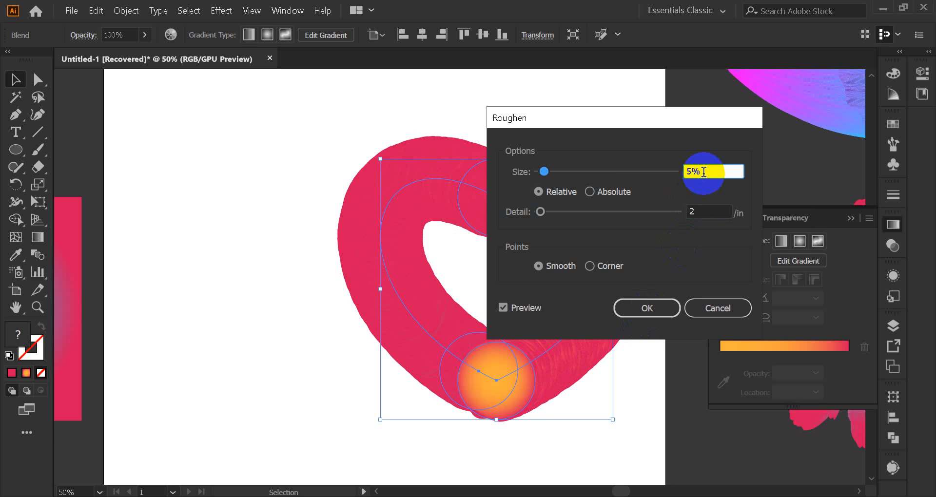
pyautogui.click(644, 311)
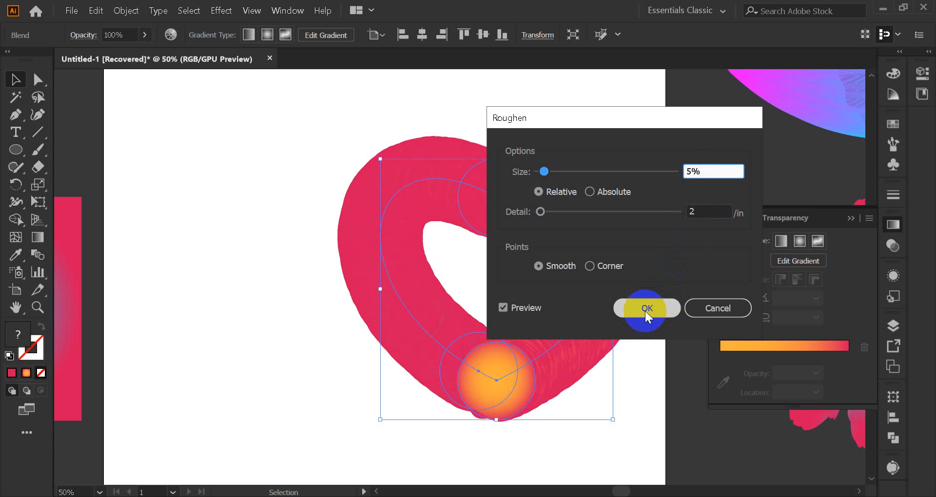
# Scale the heart blend down proportionally about its centre to about 147 by 165 px.
pyautogui.click(251, 210)
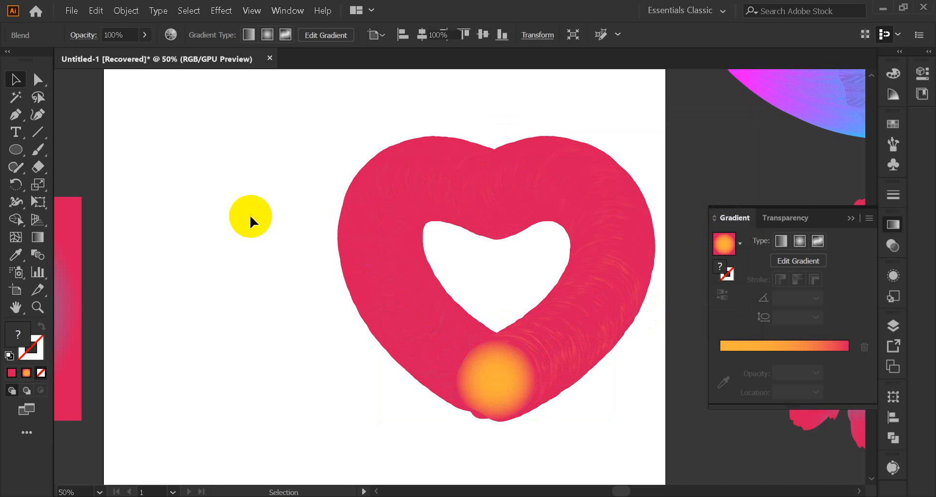
pyautogui.click(444, 327)
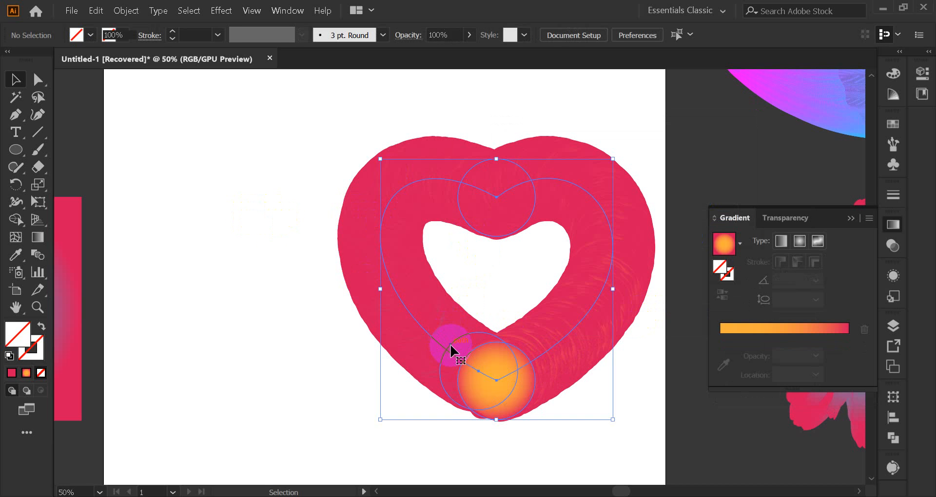
pyautogui.moveTo(612, 418); pyautogui.dragTo(538, 364)
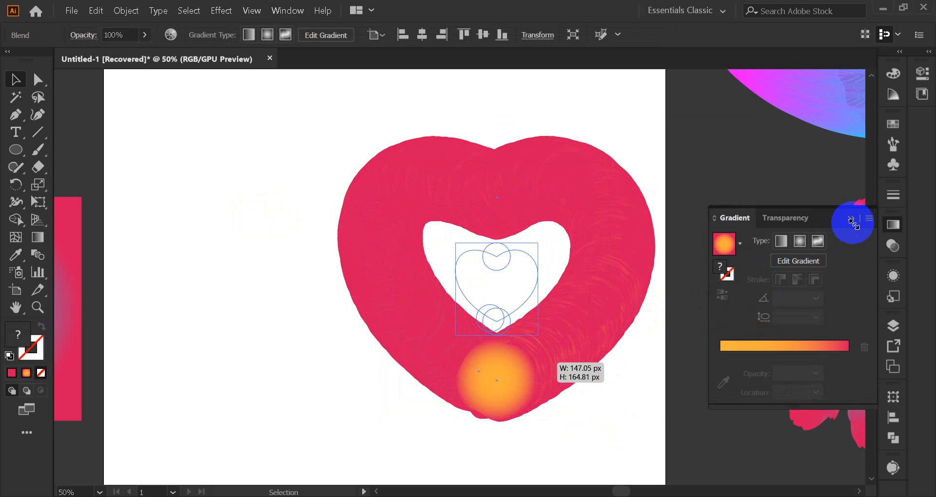
# Create a new 1000 x 800 px landscape document and collapse the gradient settings.
pyautogui.click(72, 10)
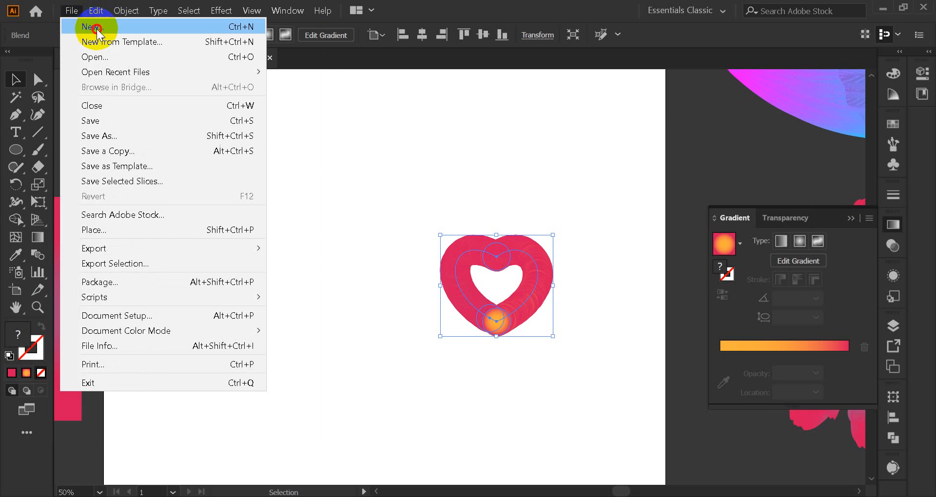
pyautogui.click(258, 78)
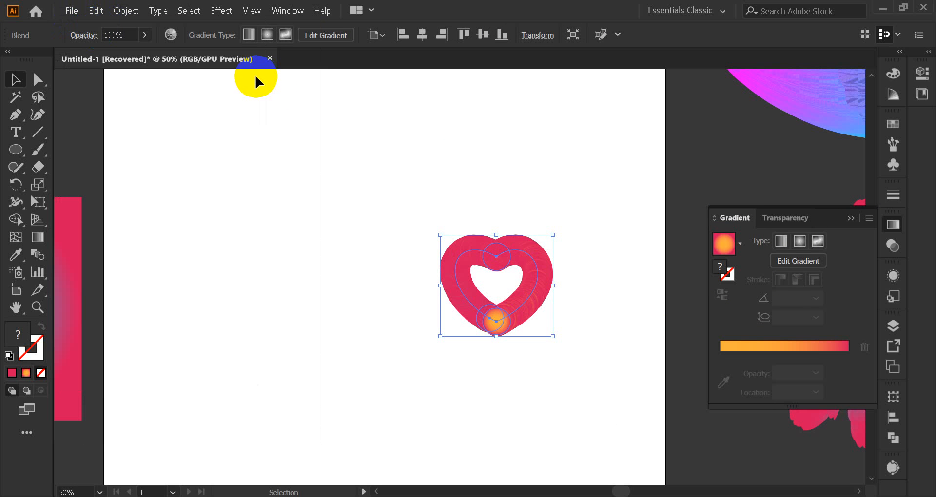
pyautogui.hotkey('ctrl', 'n')
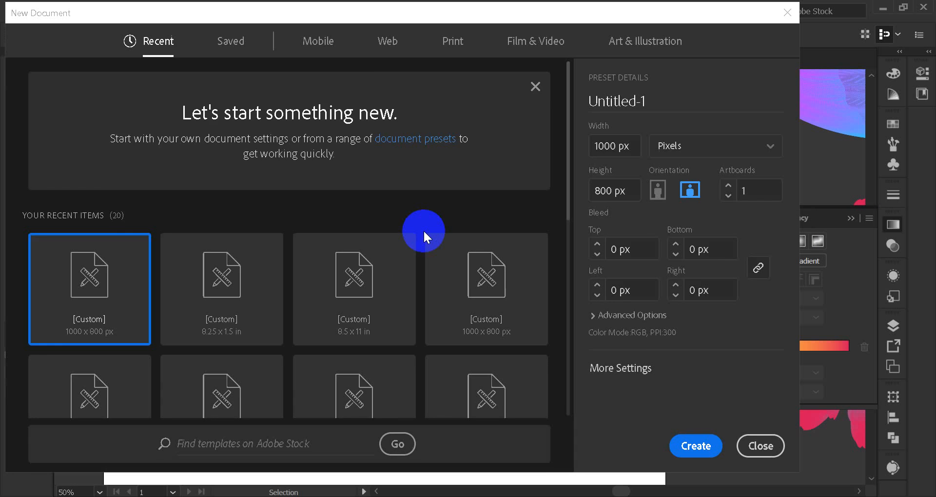
pyautogui.click(697, 444)
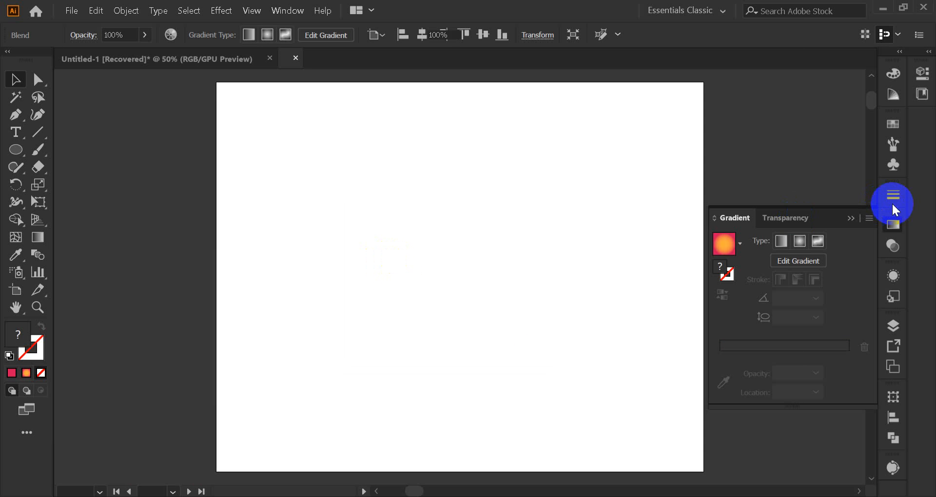
pyautogui.click(851, 217)
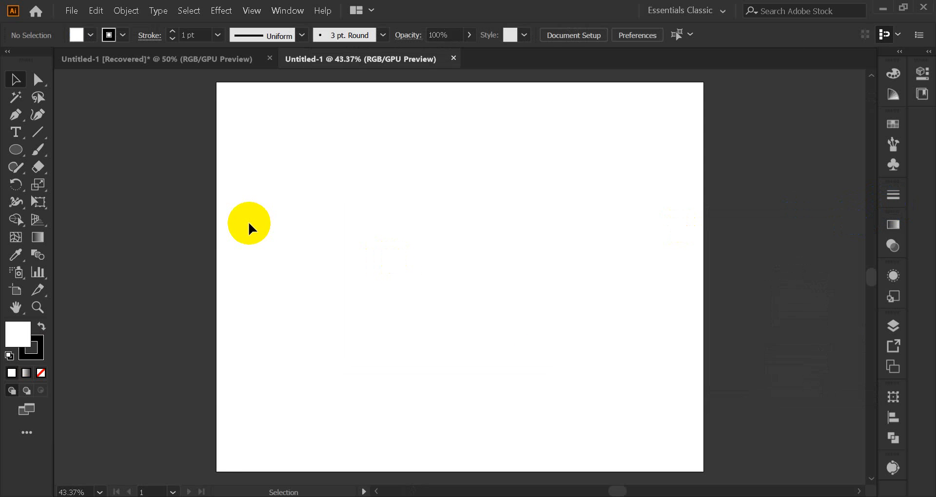
# Add the letter L as point text in the upper middle of the new artboard.
pyautogui.scroll(-3, 249, 221)
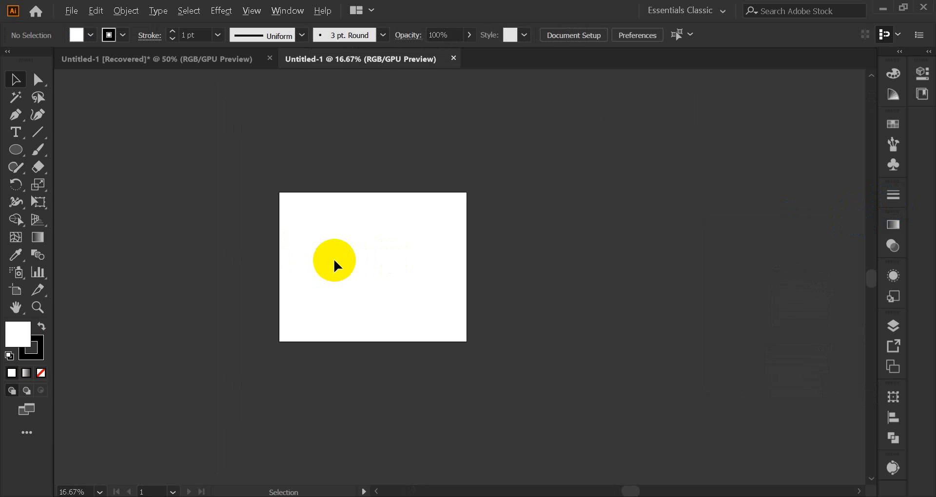
pyautogui.scroll(2, 334, 261)
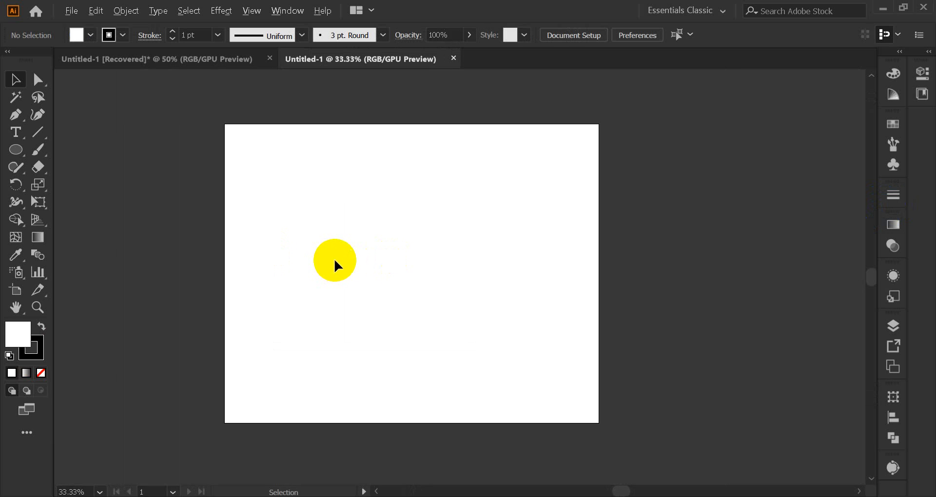
pyautogui.click(39, 167)
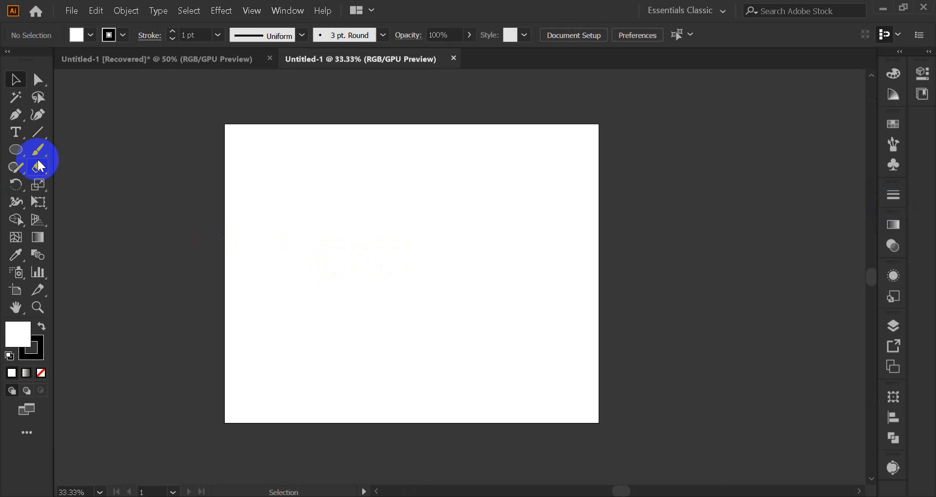
pyautogui.click(15, 133)
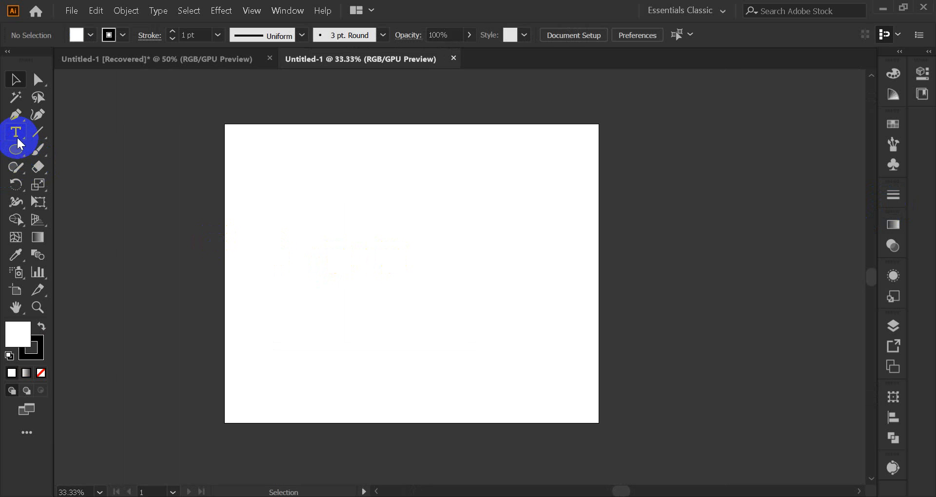
pyautogui.click(374, 215)
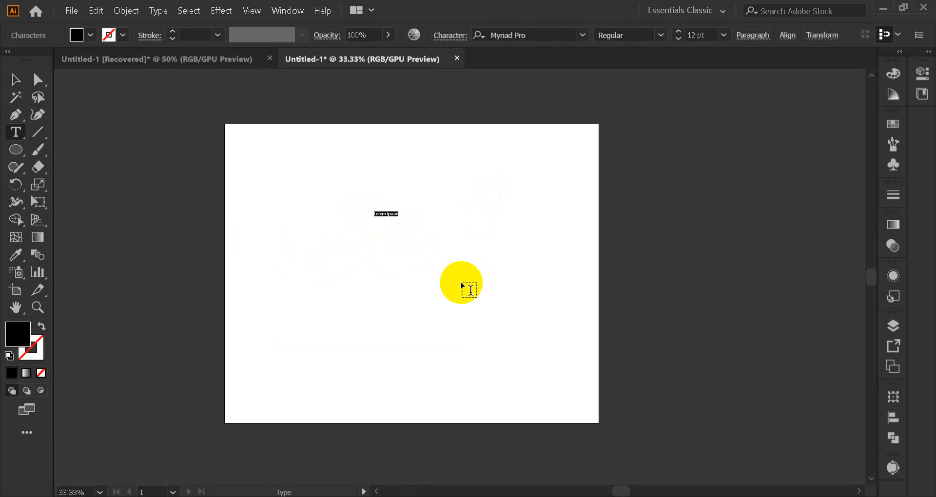
pyautogui.press('BackSpace')
pyautogui.click(15, 80)
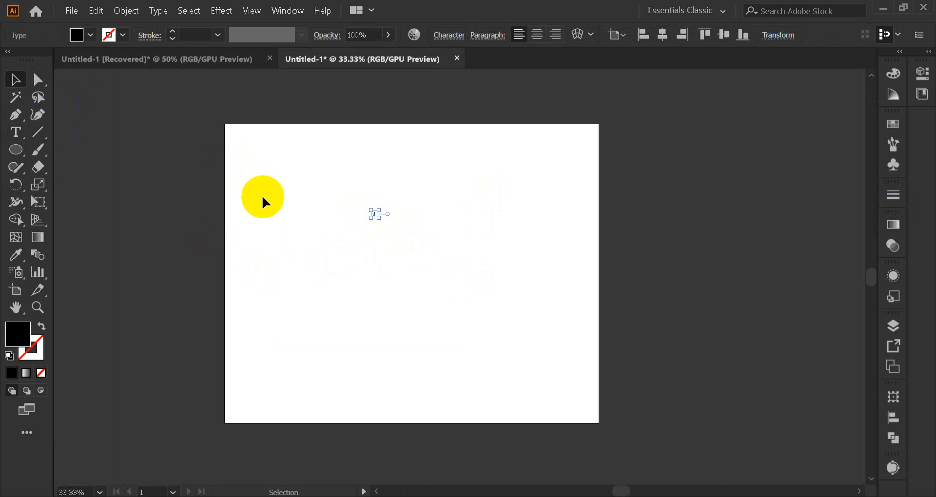
# Enlarge the letter L to about a quarter of the artboard's height, shift it slightly right and deselect it.
pyautogui.moveTo(378, 218); pyautogui.dragTo(402, 272)
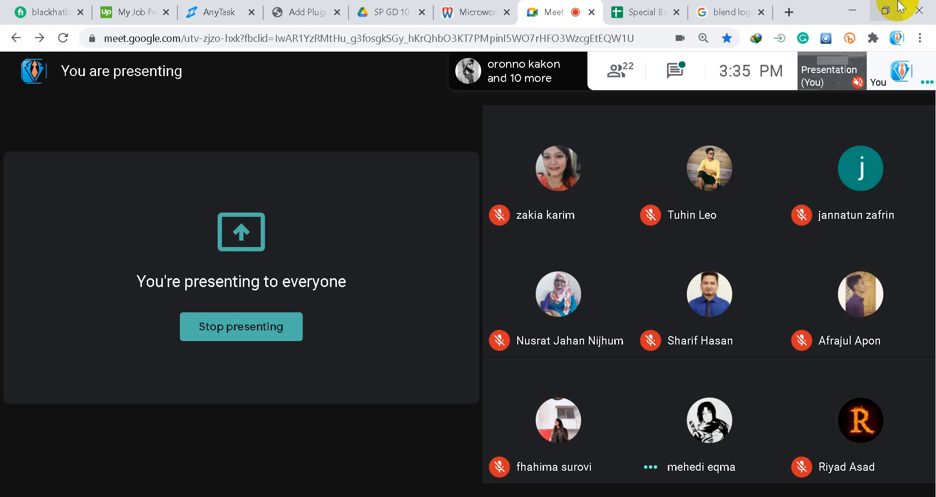
pyautogui.click(853, 9)
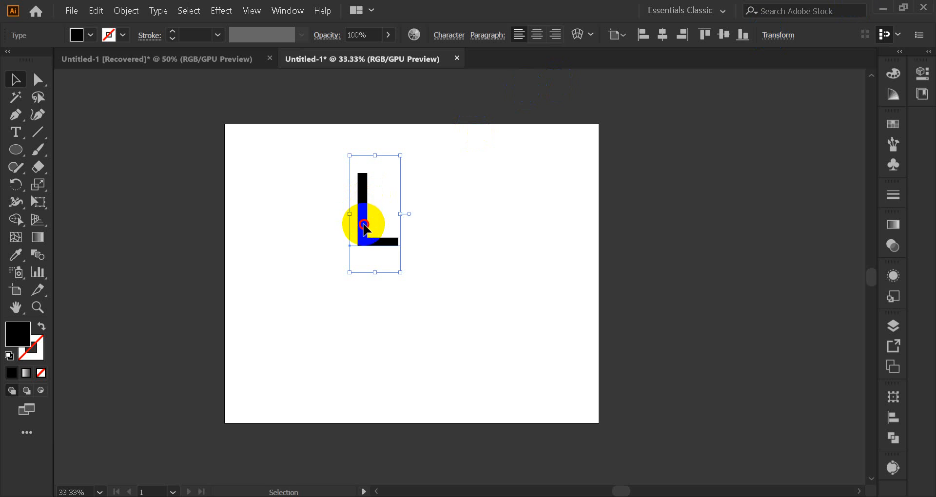
pyautogui.moveTo(367, 215); pyautogui.dragTo(401, 222)
pyautogui.click(224, 238)
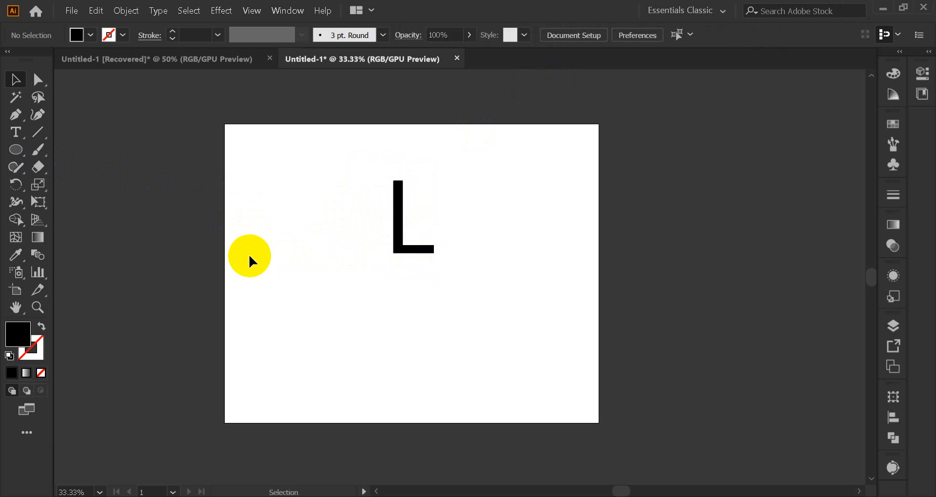
# Draw a small black circle near the artboard's lower-left corner with the Ellipse tool.
pyautogui.click(16, 150)
pyautogui.moveTo(253, 386); pyautogui.dragTo(249, 401)
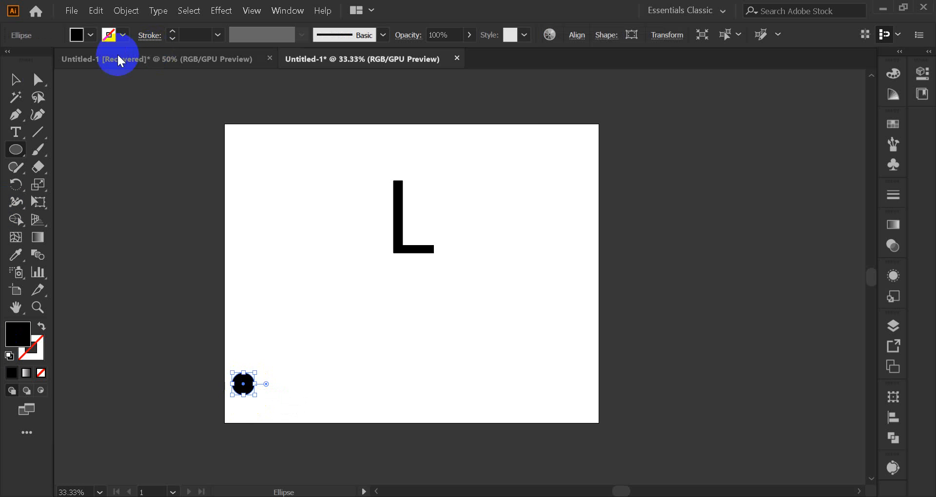
pyautogui.click(16, 79)
# Copy the pink and cyan radial-gradient square from the recovered document into the new one and place it left of the L.
pyautogui.click(172, 59)
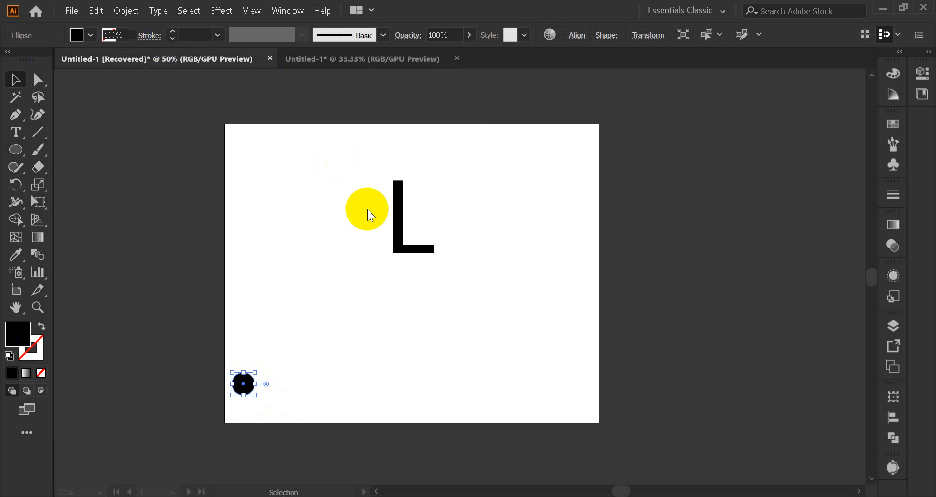
pyautogui.click(249, 302)
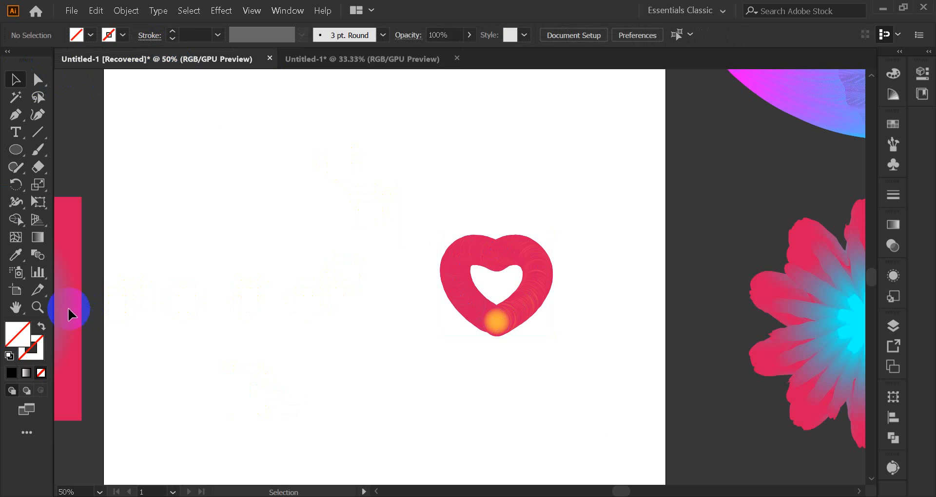
pyautogui.click(68, 308)
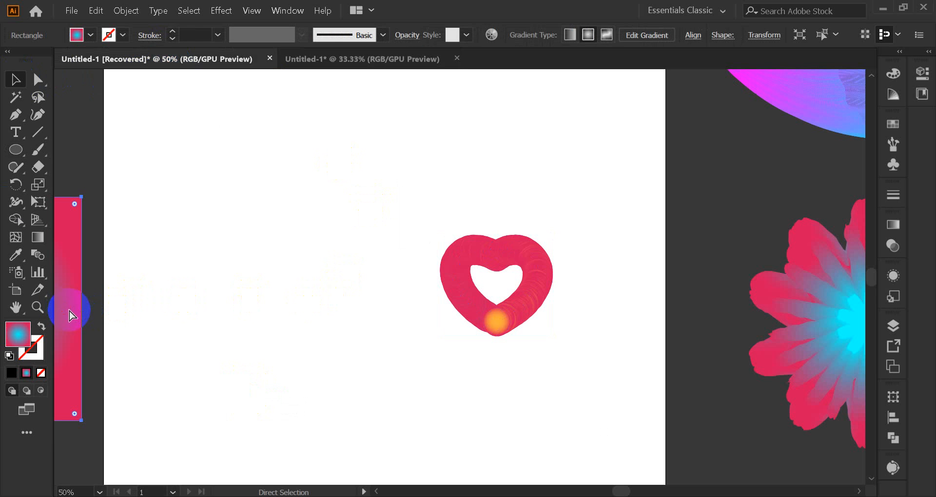
pyautogui.click(361, 60)
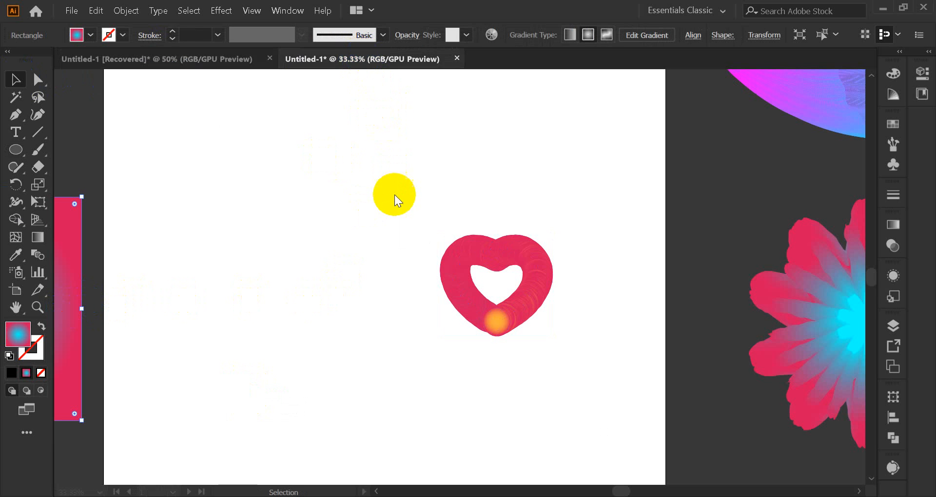
pyautogui.hotkey('ctrl', 'v')
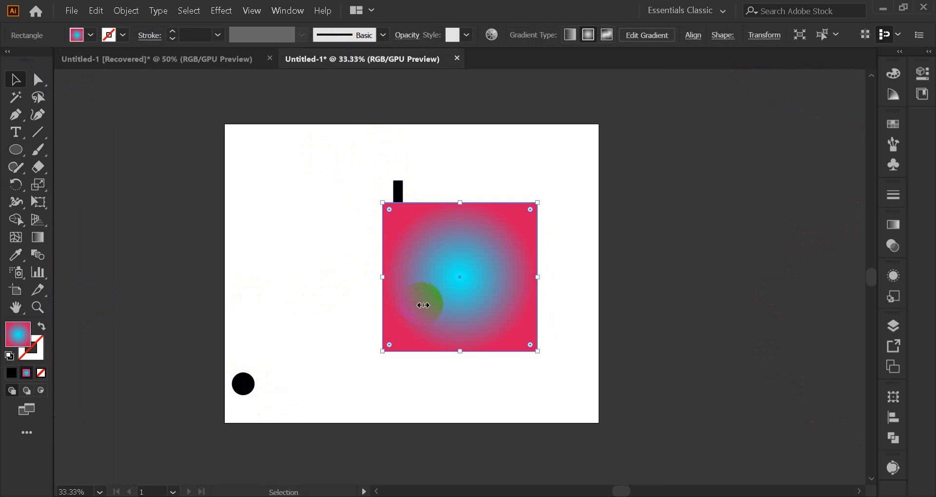
pyautogui.moveTo(423, 304); pyautogui.dragTo(235, 235)
# Fill the small black circle with the pink and cyan square's radial gradient using the Eyedropper tool.
pyautogui.click(246, 395)
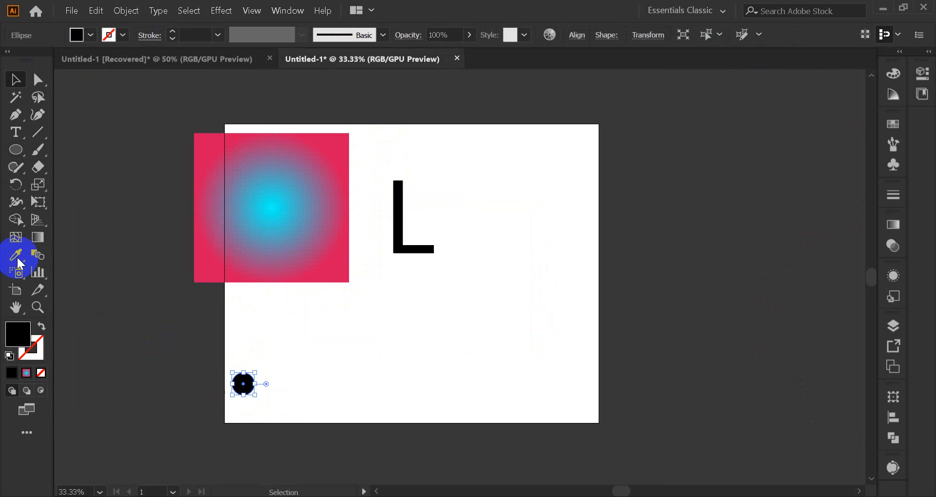
pyautogui.click(15, 255)
pyautogui.click(269, 233)
pyautogui.click(16, 79)
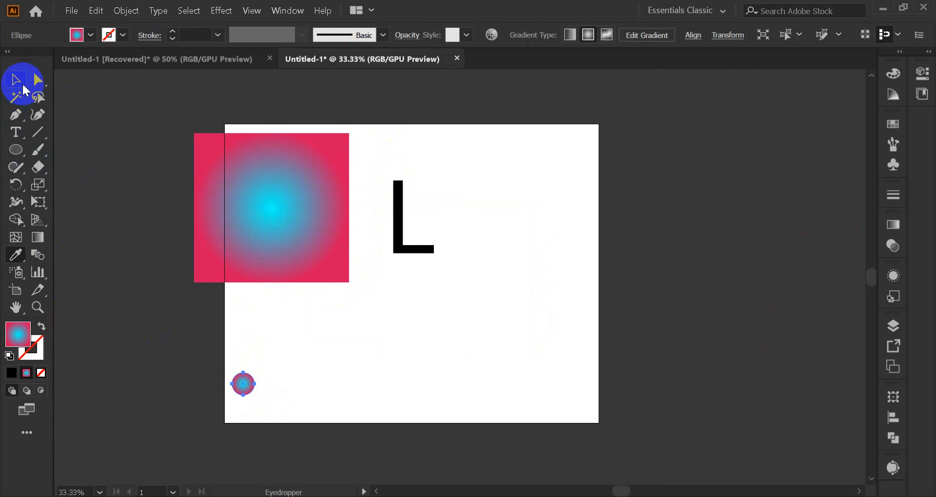
# Move the pink and cyan gradient square left until it sits completely outside the artboard.
pyautogui.click(156, 194)
pyautogui.click(291, 240)
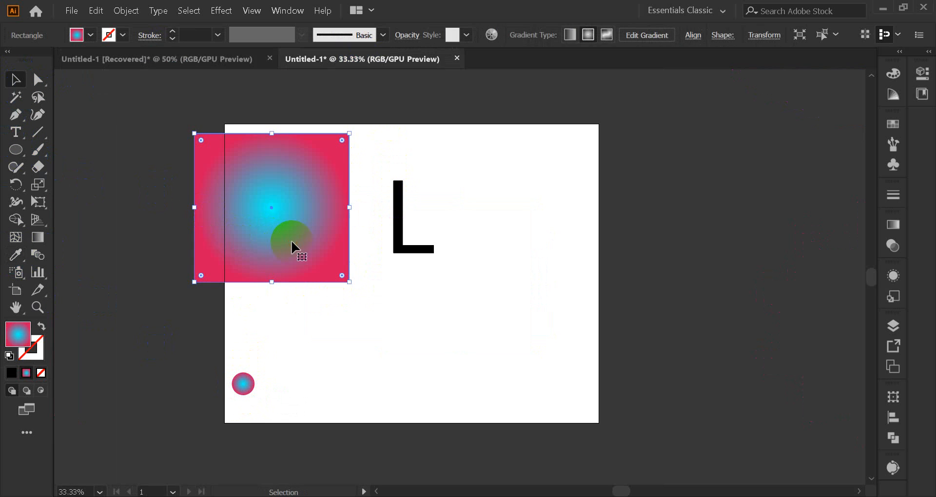
pyautogui.moveTo(291, 240); pyautogui.dragTo(164, 247)
# Shift the small circle's gradient midpoint towards pink, to a location of 67.13%, and deselect the circle.
pyautogui.hotkey('ctrl', '1')
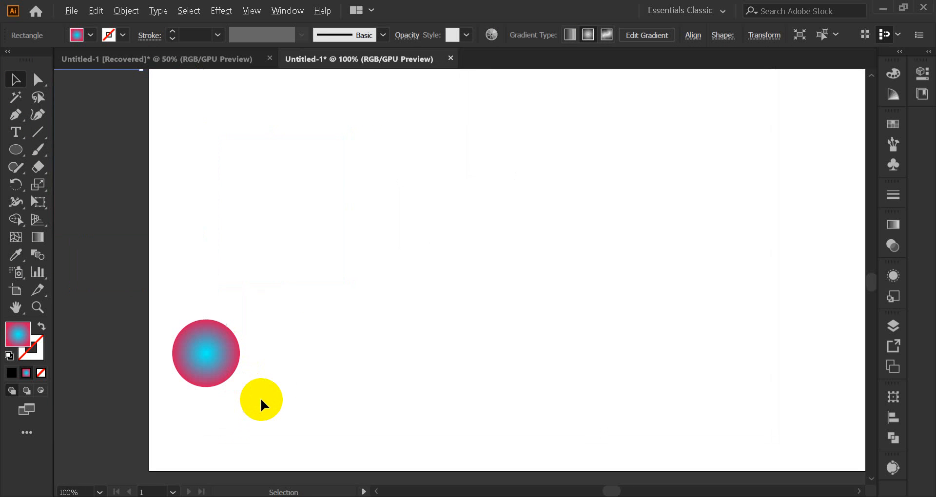
pyautogui.click(205, 376)
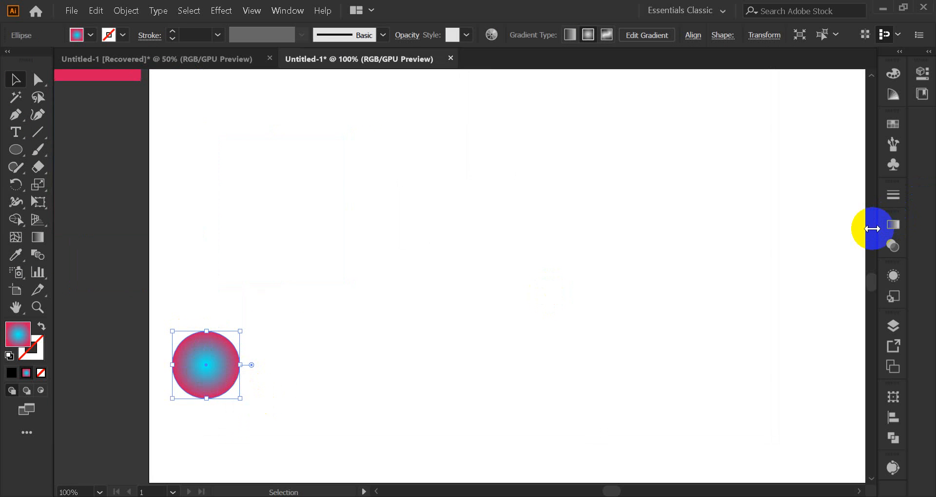
pyautogui.click(892, 225)
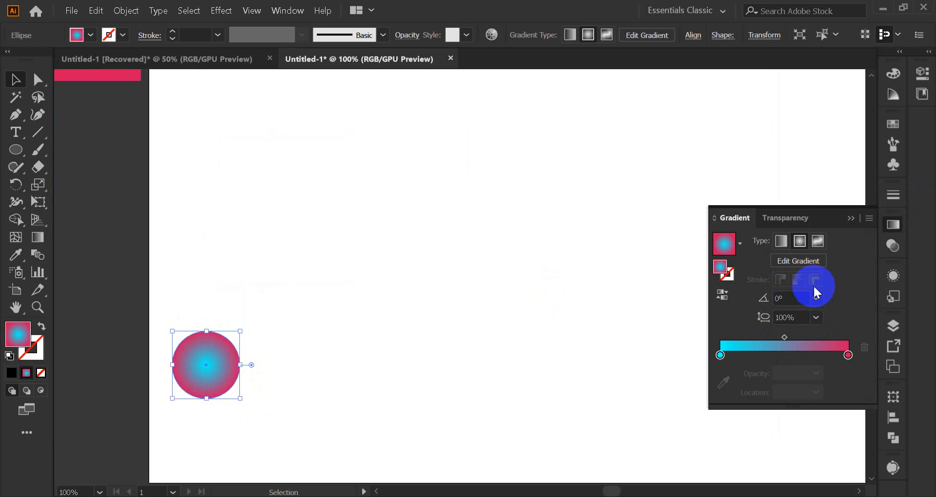
pyautogui.moveTo(784, 337); pyautogui.dragTo(806, 338)
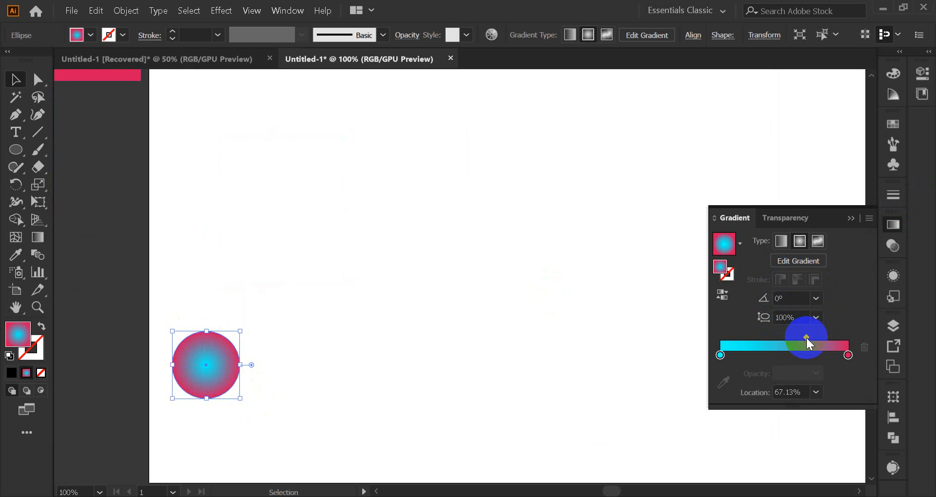
pyautogui.click(580, 263)
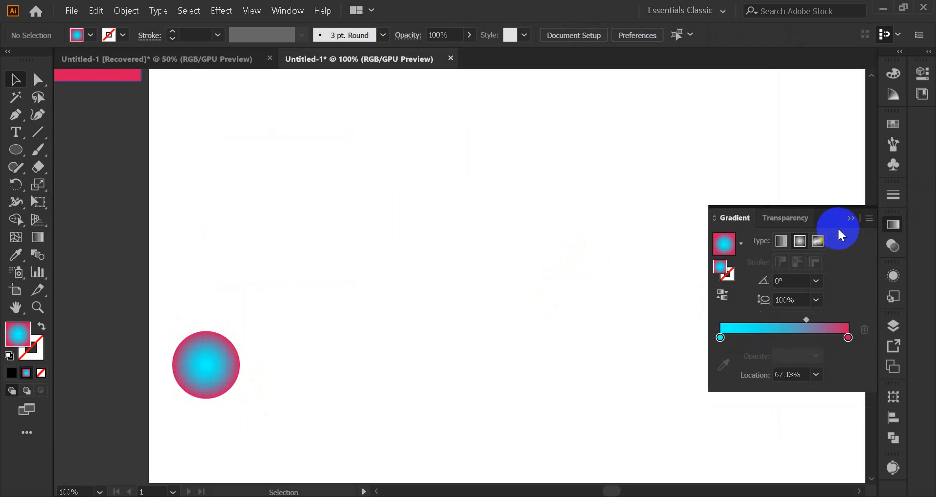
pyautogui.click(850, 218)
# Duplicate the gradient circle horizontally to the right and repeat the copy to make an evenly spaced row of eleven circles.
pyautogui.scroll(-3, 257, 303)
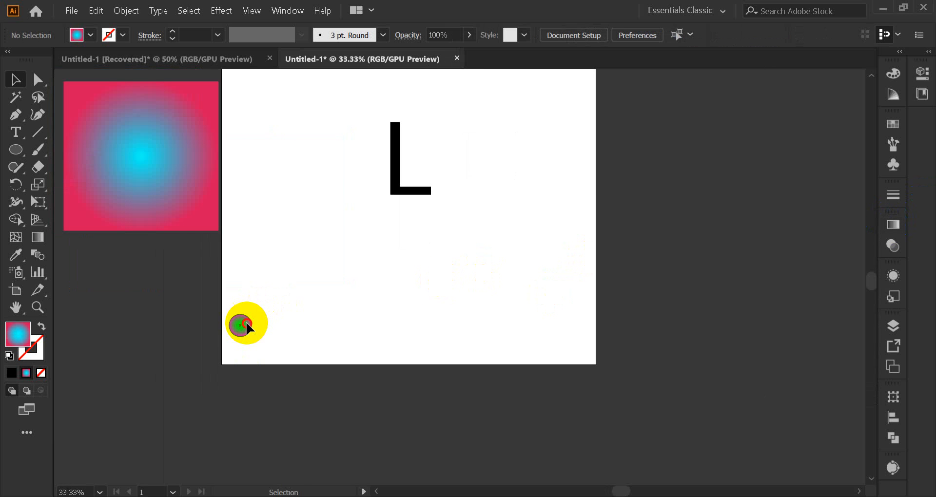
pyautogui.moveTo(247, 328); pyautogui.dragTo(282, 334)
pyautogui.hotkey('ctrl', 'd')
pyautogui.hotkey('ctrl', 'd')
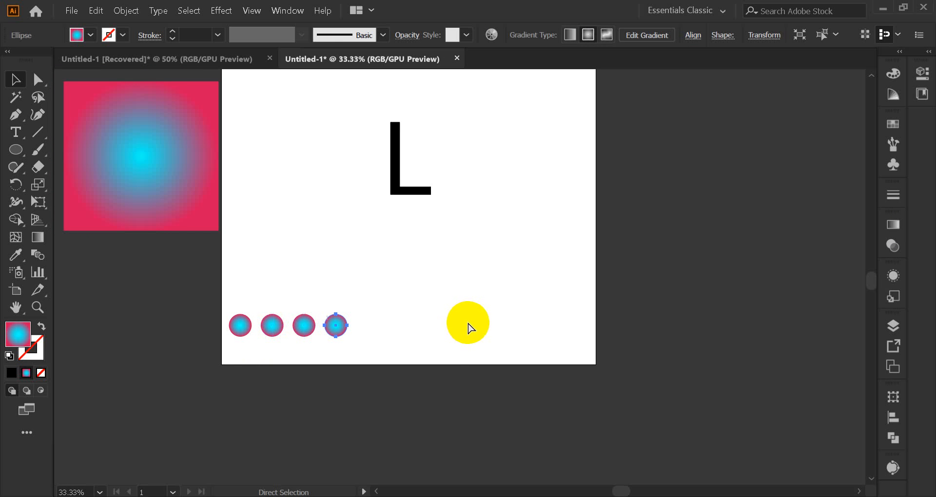
pyautogui.hotkey('ctrl', 'd')
pyautogui.hotkey('ctrl', 'd')
pyautogui.hotkey('ctrl', 'd')
pyautogui.hotkey('ctrl', 'd')
pyautogui.hotkey('ctrl', 'd')
pyautogui.hotkey('ctrl', 'd')
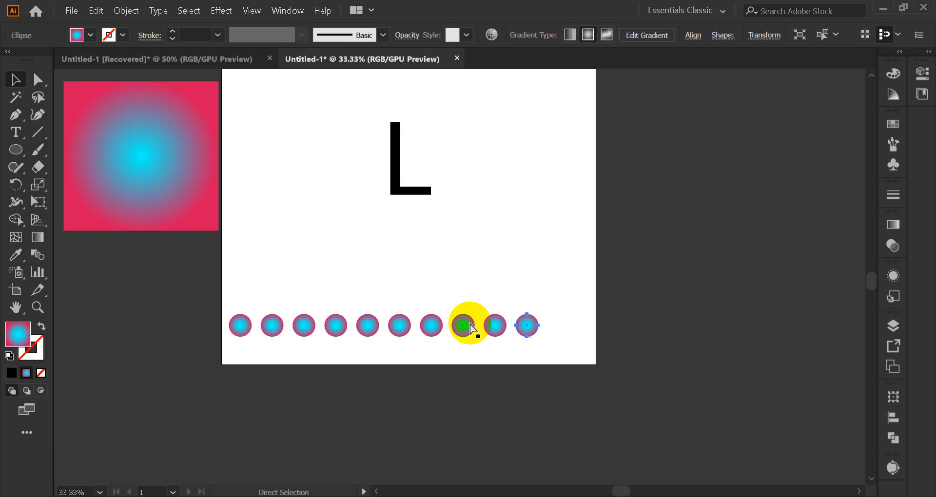
pyautogui.hotkey('ctrl', 'd')
pyautogui.click(15, 78)
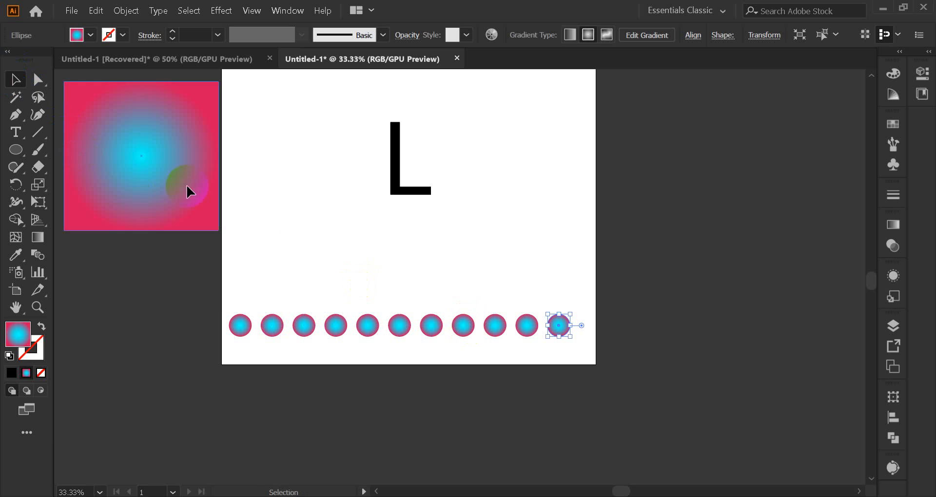
# Copy the whole row of eleven circles straight down, just below the artboard, and deselect it.
pyautogui.moveTo(220, 291); pyautogui.dragTo(584, 347)
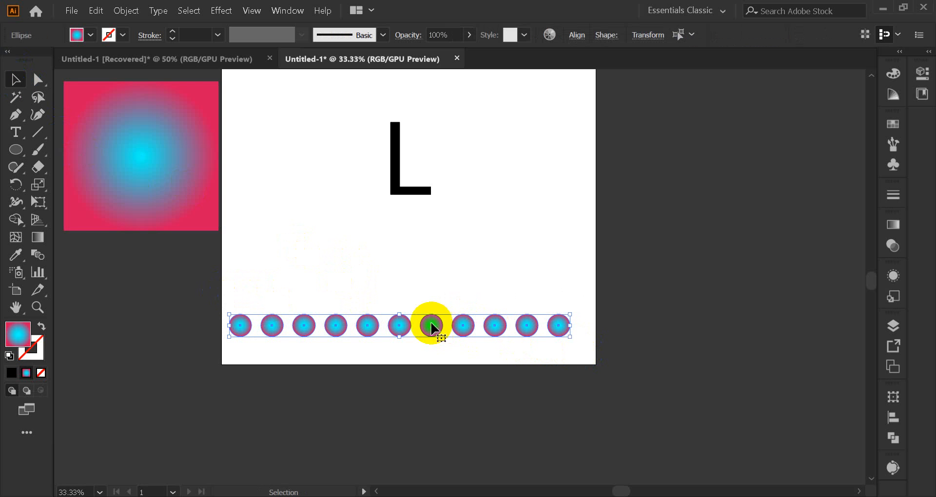
pyautogui.moveTo(431, 323); pyautogui.dragTo(431, 426)
pyautogui.click(408, 378)
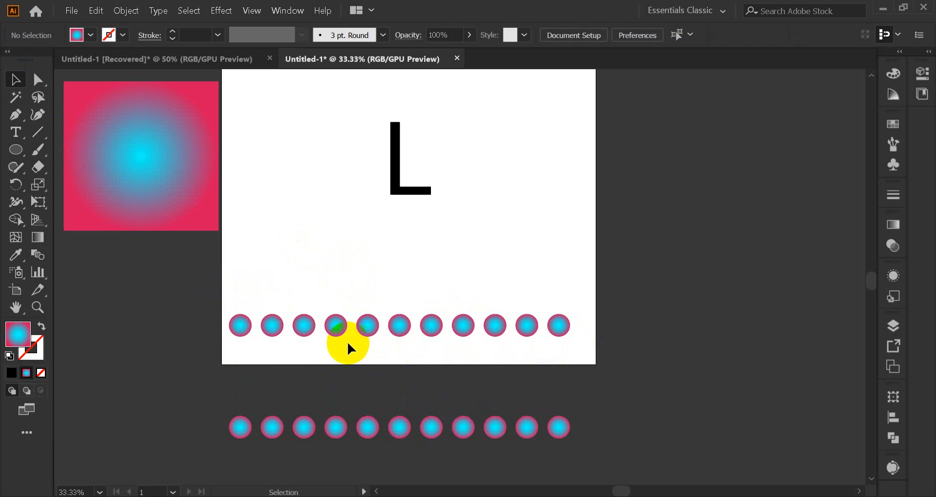
# Select the row of circles on the artboard and set the blend spacing to Specified Steps with 10 steps.
pyautogui.moveTo(232, 293); pyautogui.dragTo(585, 367)
pyautogui.click(113, 30)
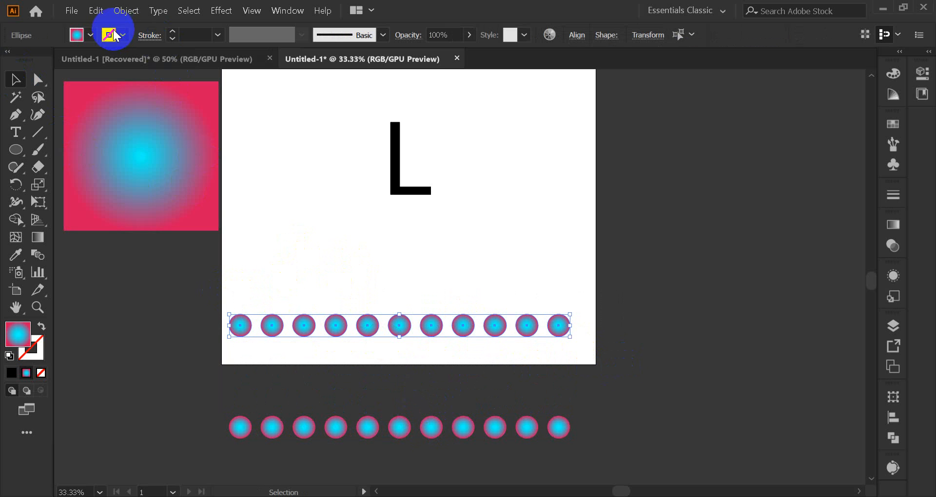
pyautogui.click(146, 11)
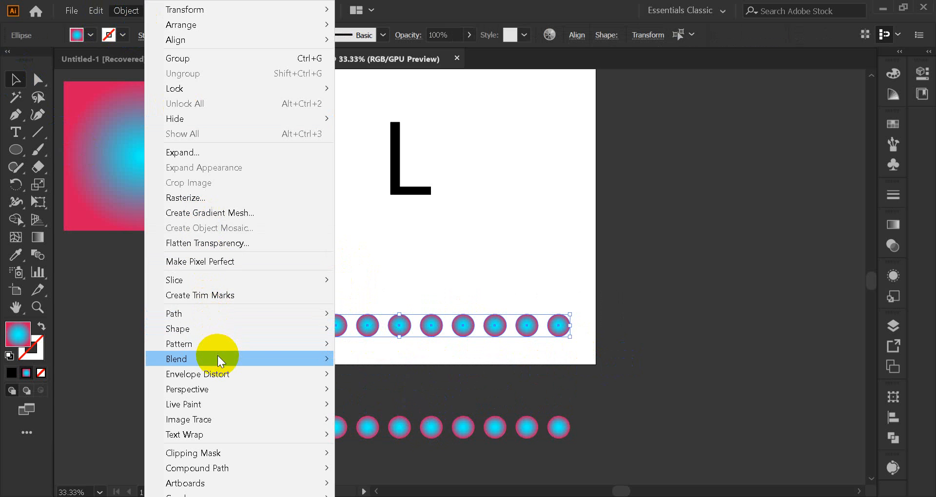
pyautogui.moveTo(217, 359)
pyautogui.click(403, 391)
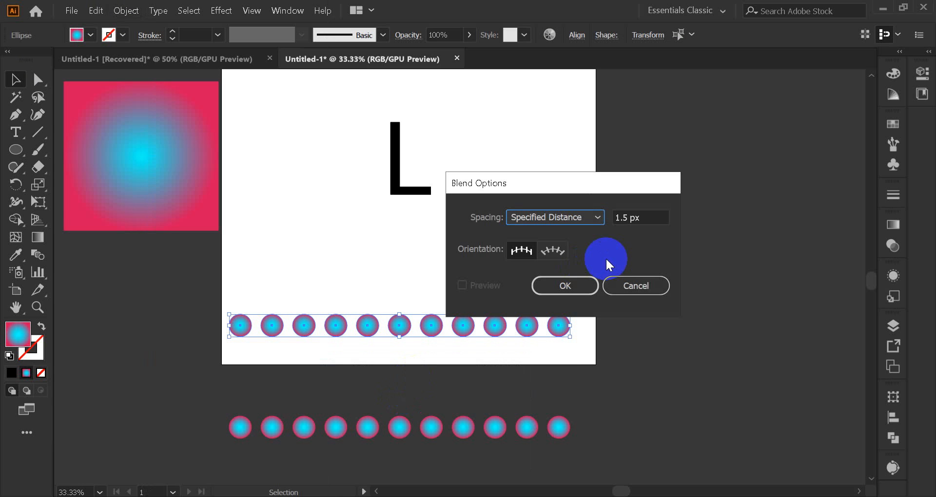
pyautogui.click(583, 215)
pyautogui.click(571, 248)
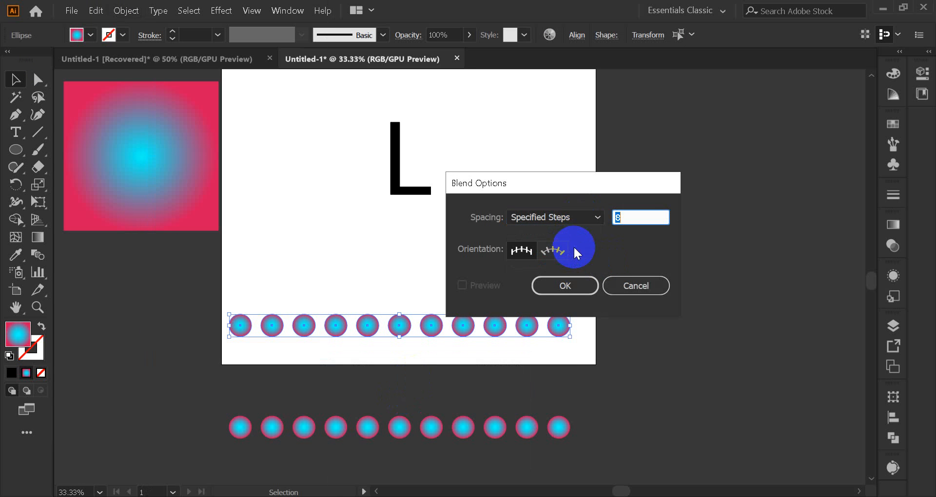
pyautogui.click(635, 216)
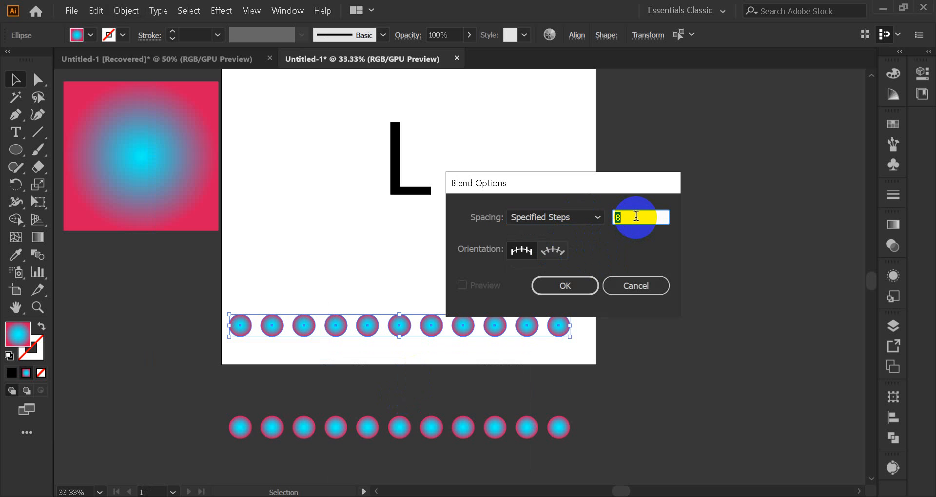
pyautogui.write('2')
pyautogui.write('10')
pyautogui.click(569, 279)
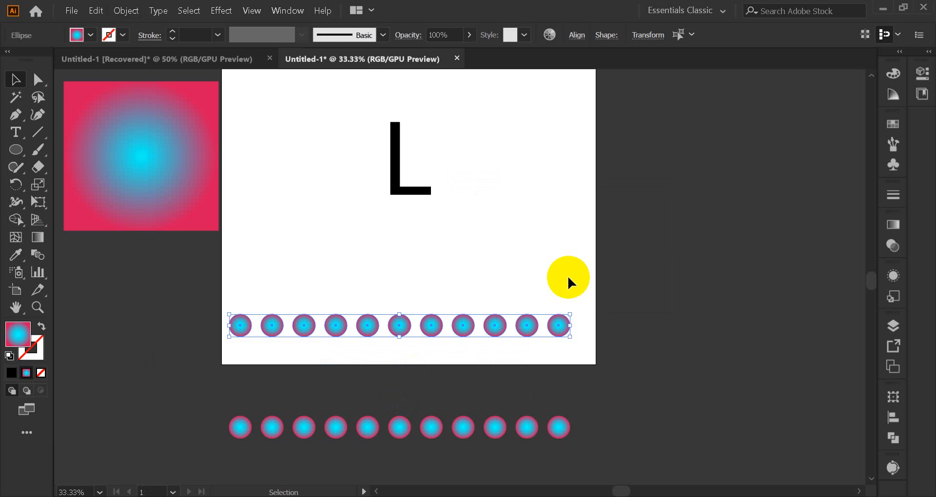
# Make a blend from the row of circles on the artboard and inspect its texture up close.
pyautogui.click(126, 10)
pyautogui.moveTo(212, 358)
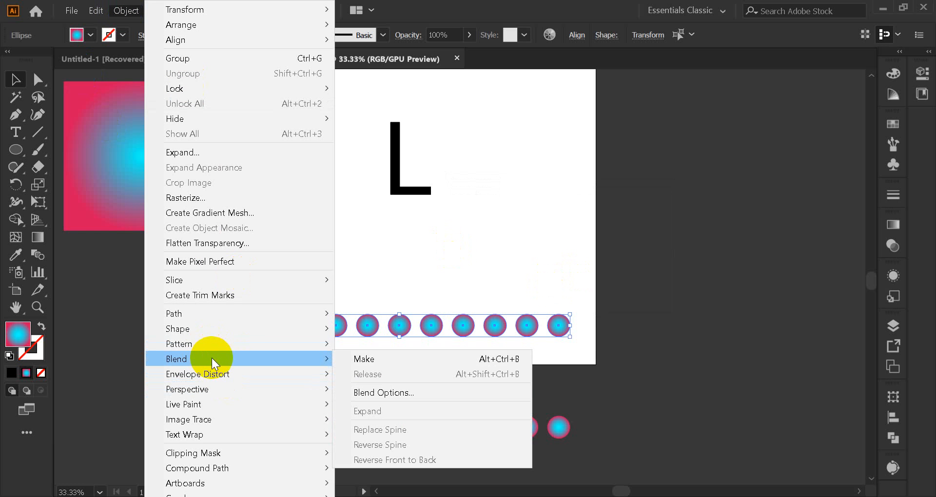
pyautogui.click(370, 355)
pyautogui.click(324, 254)
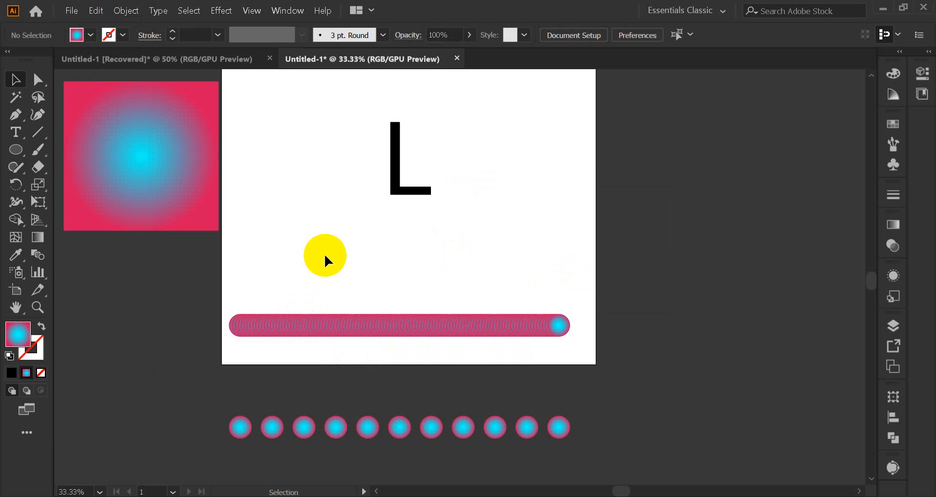
pyautogui.scroll(1, 302, 360)
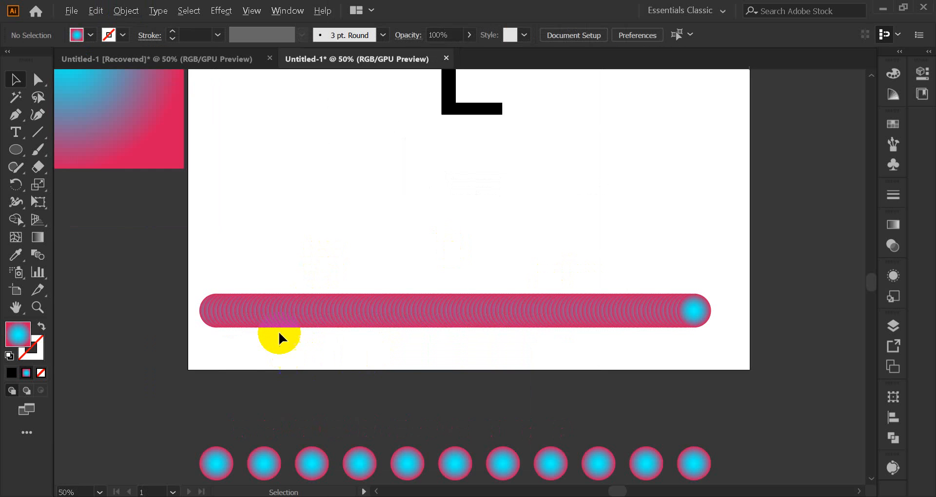
pyautogui.scroll(1, 279, 331)
pyautogui.scroll(-2, 279, 332)
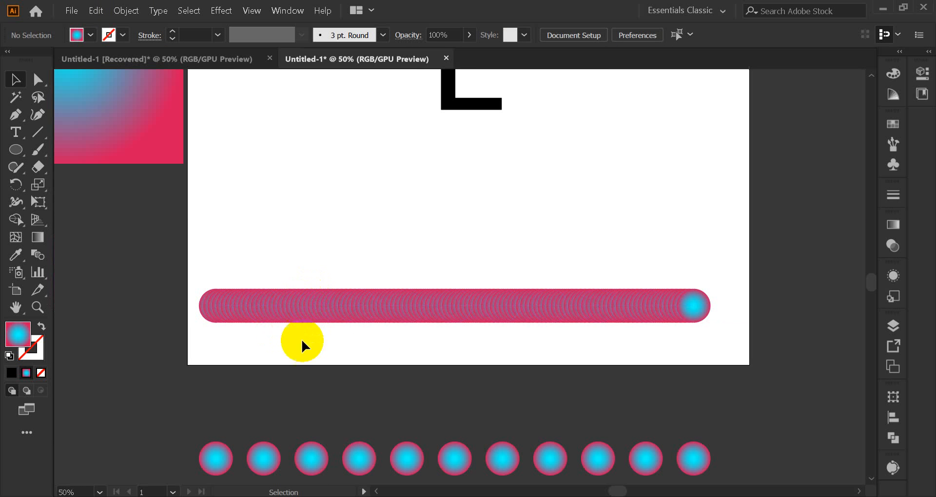
# Copy the row of circles below the artboard upwards, placing the duplicate just under the artboard's lower edge.
pyautogui.click(186, 422)
pyautogui.moveTo(187, 422); pyautogui.dragTo(713, 480)
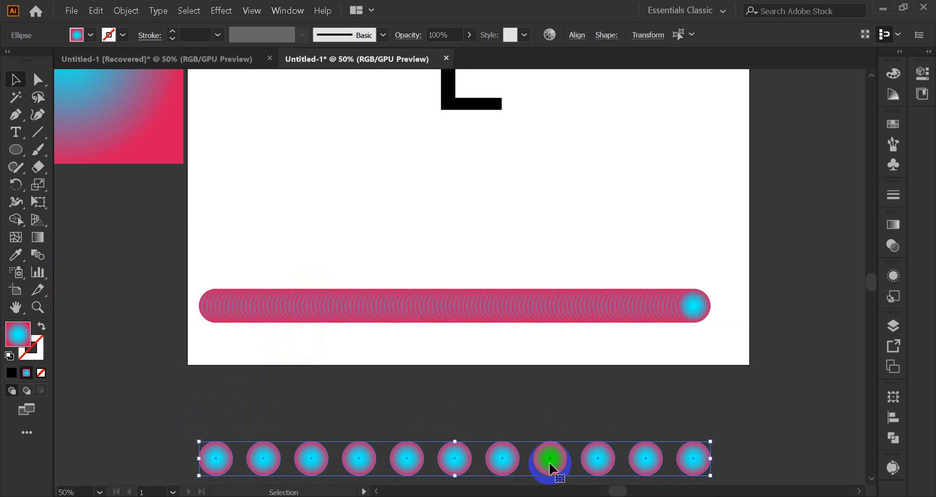
pyautogui.moveTo(551, 466); pyautogui.dragTo(549, 393)
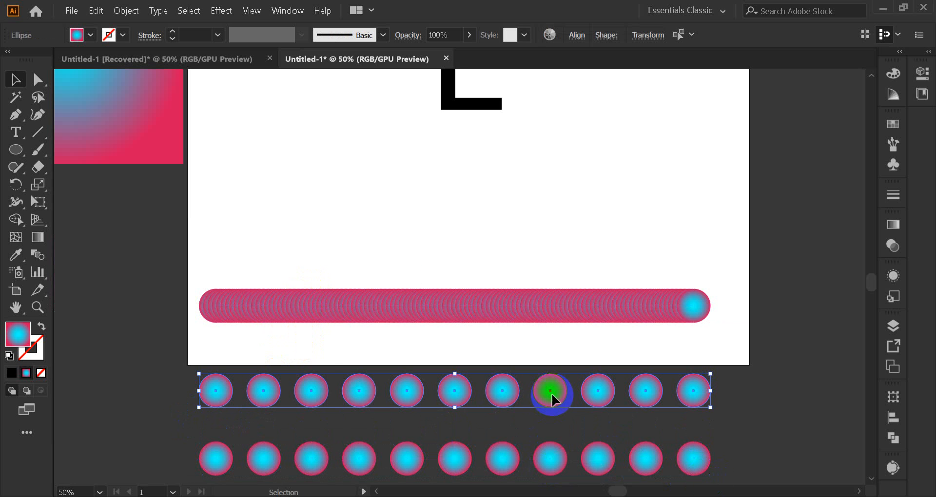
# Set the blend spacing for the duplicated row of circles to 20 specified steps.
pyautogui.click(127, 10)
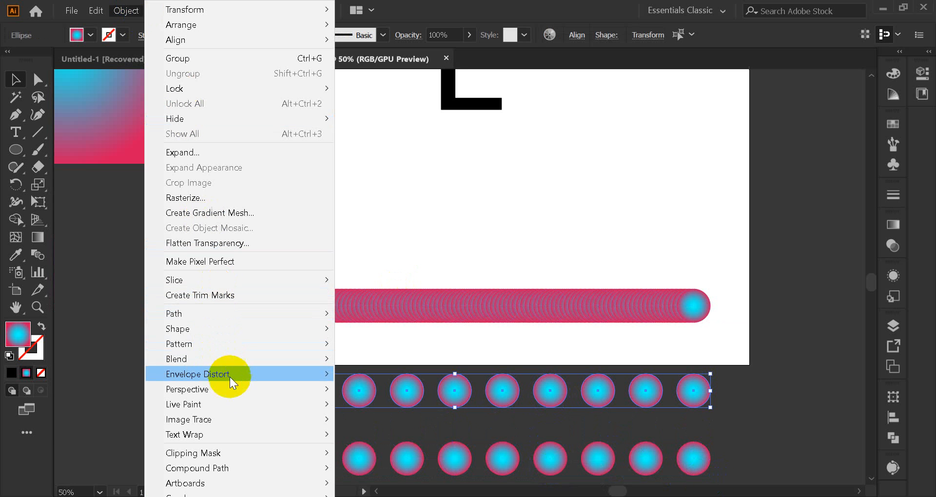
pyautogui.moveTo(273, 361)
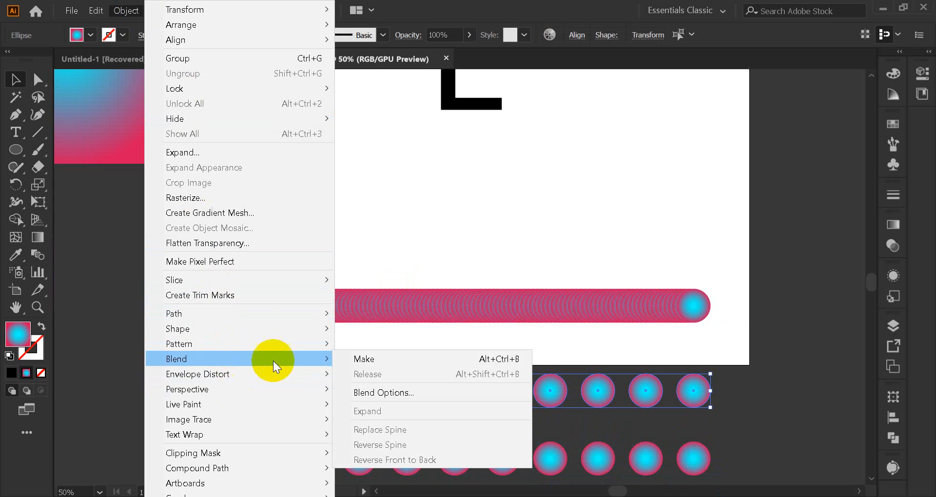
pyautogui.click(416, 387)
pyautogui.click(640, 218)
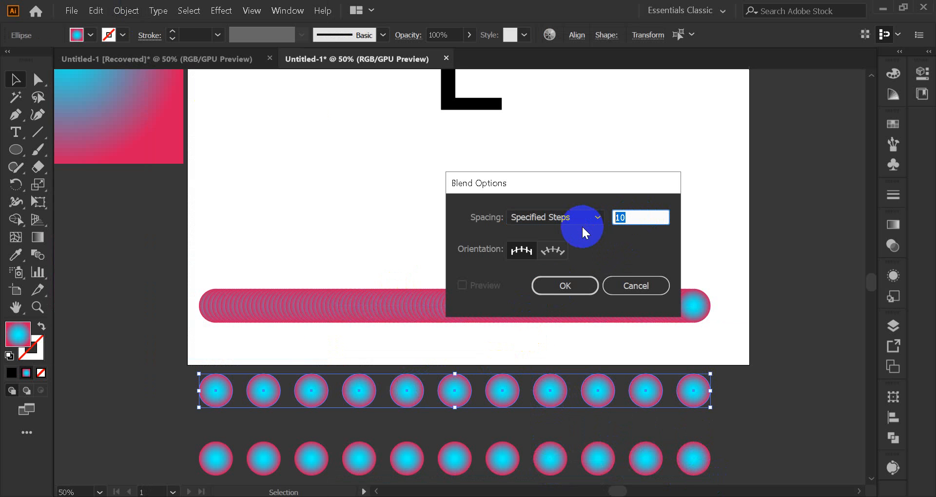
pyautogui.write('20')
pyautogui.click(565, 286)
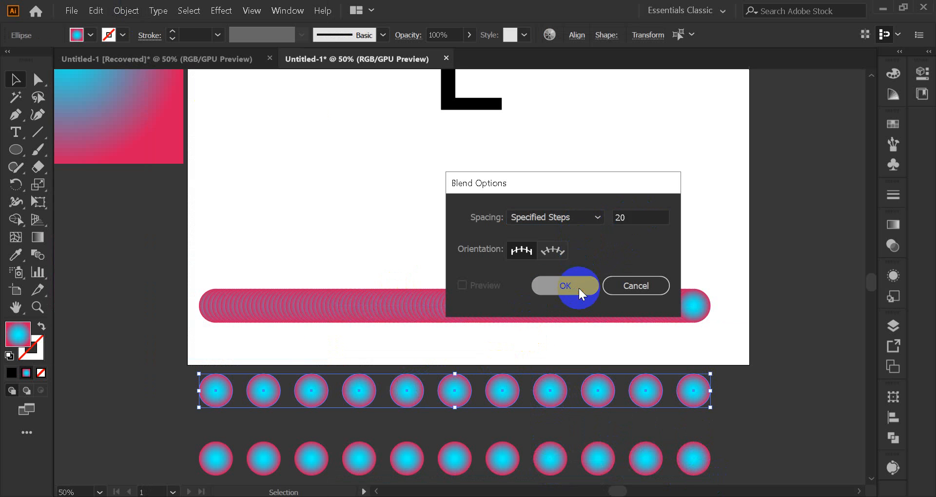
# Make a blend from the duplicated row of circles directly below the artboard and deselect it.
pyautogui.click(125, 10)
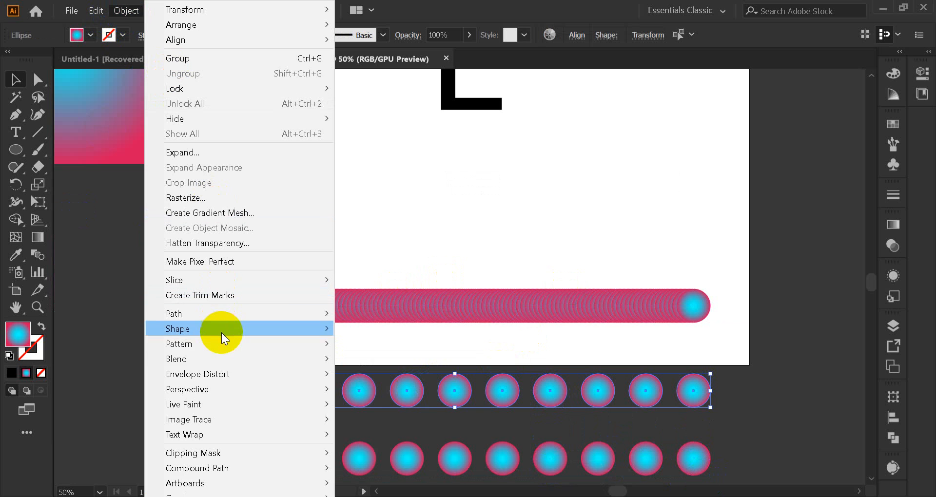
pyautogui.moveTo(223, 359)
pyautogui.click(379, 364)
pyautogui.click(334, 344)
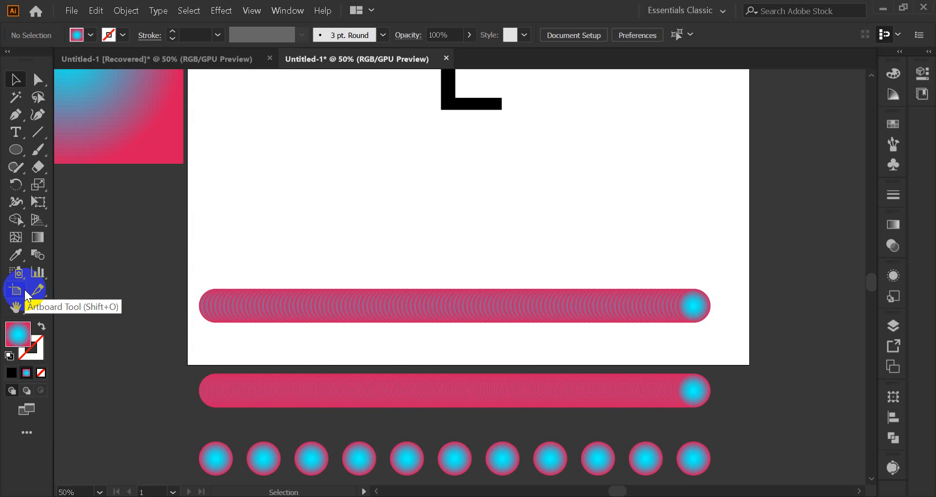
# Move the 20-step blend slightly down, closer to the remaining row of separate circles.
pyautogui.click(313, 399)
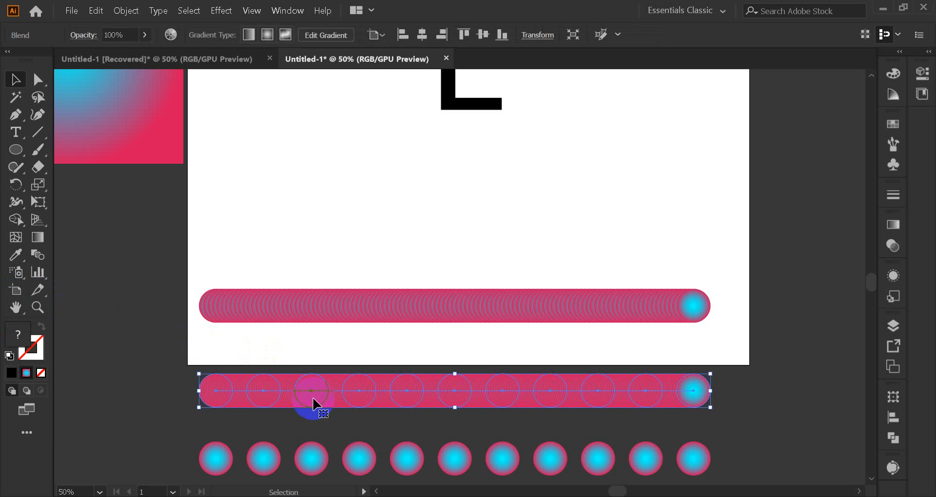
pyautogui.click(125, 360)
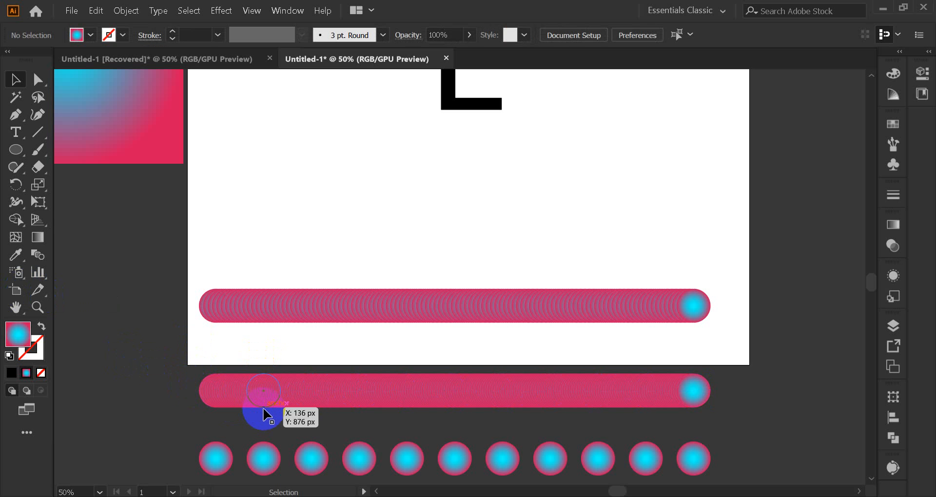
pyautogui.moveTo(268, 404); pyautogui.dragTo(276, 422)
# Copy the bottom row of separate circles upwards into the gap between the two blends and deselect it.
pyautogui.moveTo(178, 456); pyautogui.dragTo(725, 473)
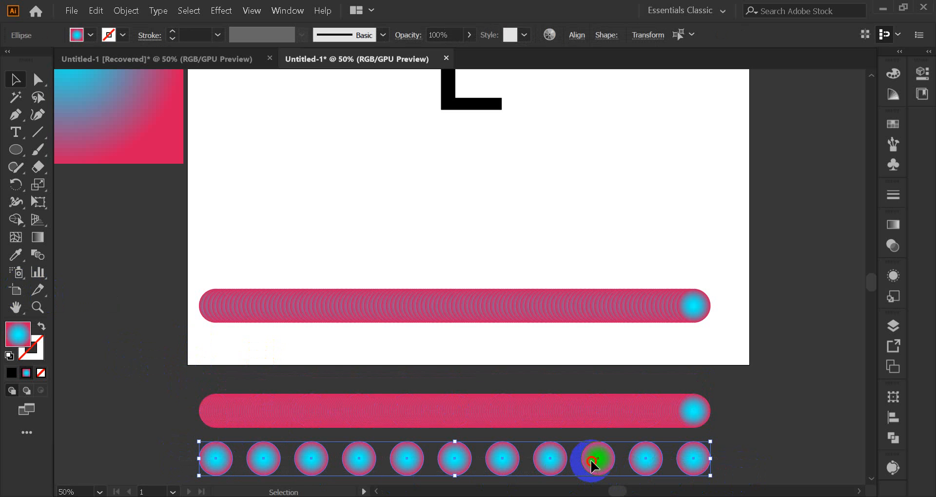
pyautogui.moveTo(591, 464); pyautogui.dragTo(593, 364)
pyautogui.click(176, 383)
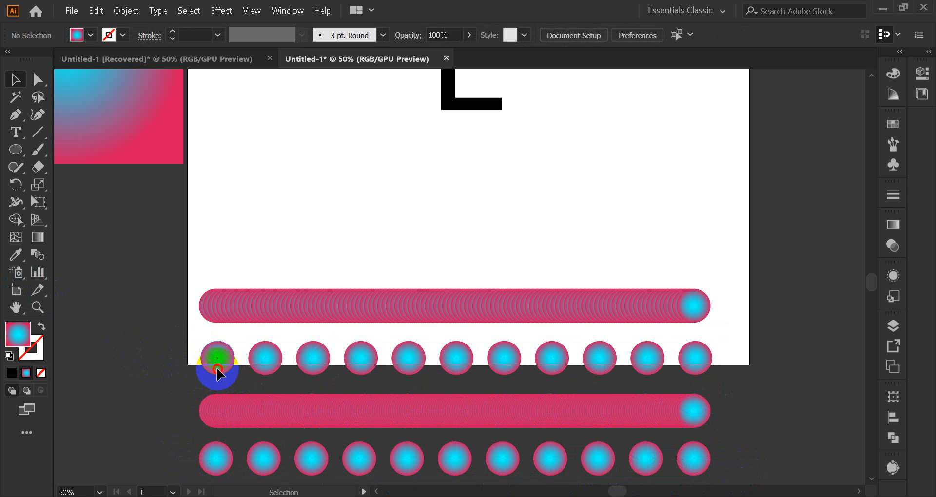
# Try several swatches for the inner gradient colour of the copied row's first circle and settle on bright green.
pyautogui.click(219, 374)
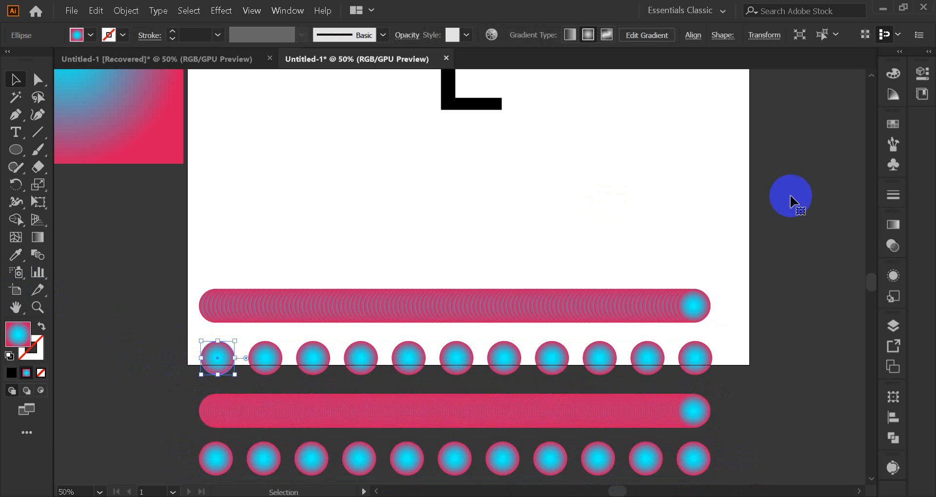
pyautogui.click(892, 224)
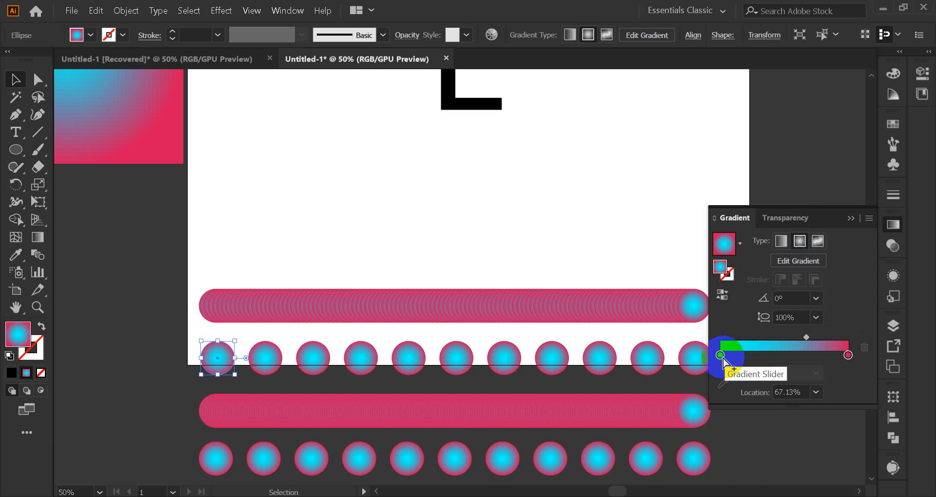
pyautogui.doubleClick(720, 355)
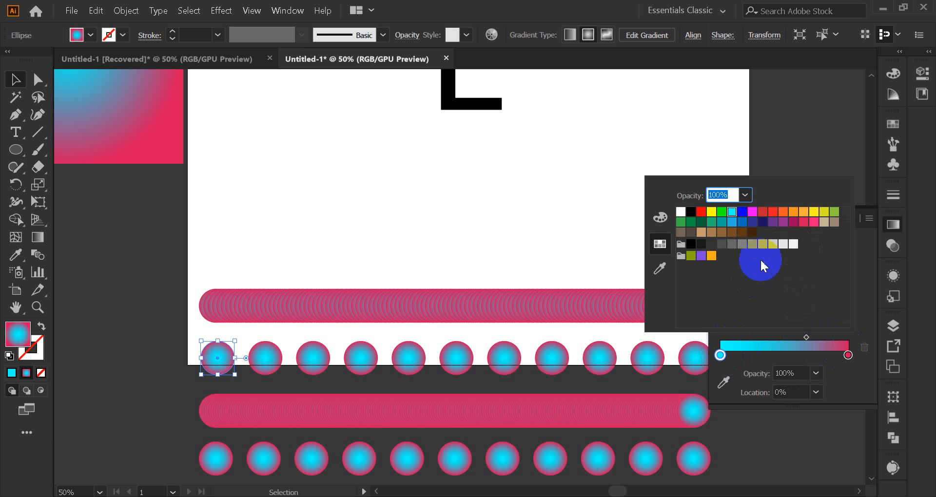
pyautogui.click(783, 213)
pyautogui.click(811, 214)
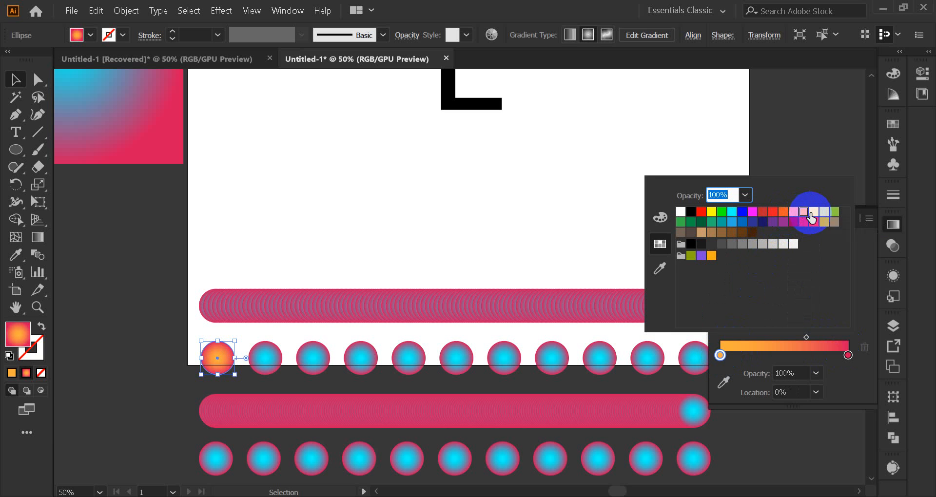
pyautogui.click(818, 215)
pyautogui.click(824, 214)
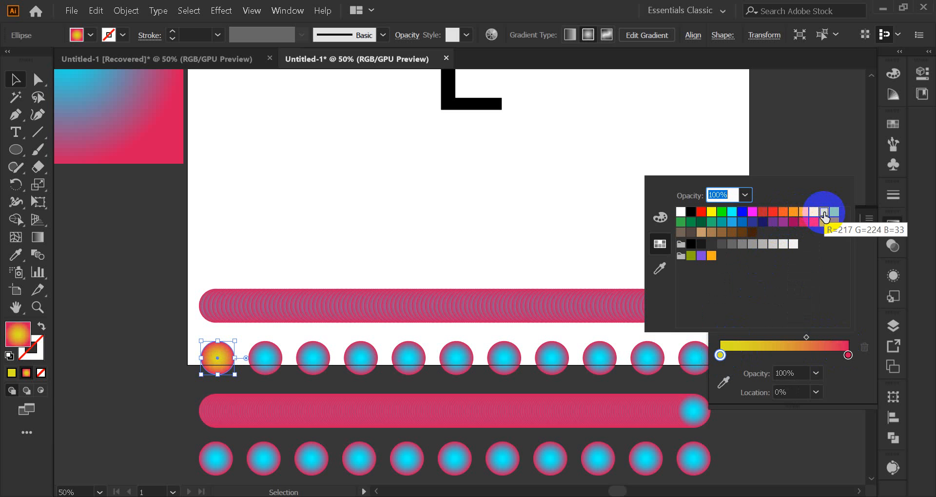
pyautogui.click(834, 213)
pyautogui.click(733, 215)
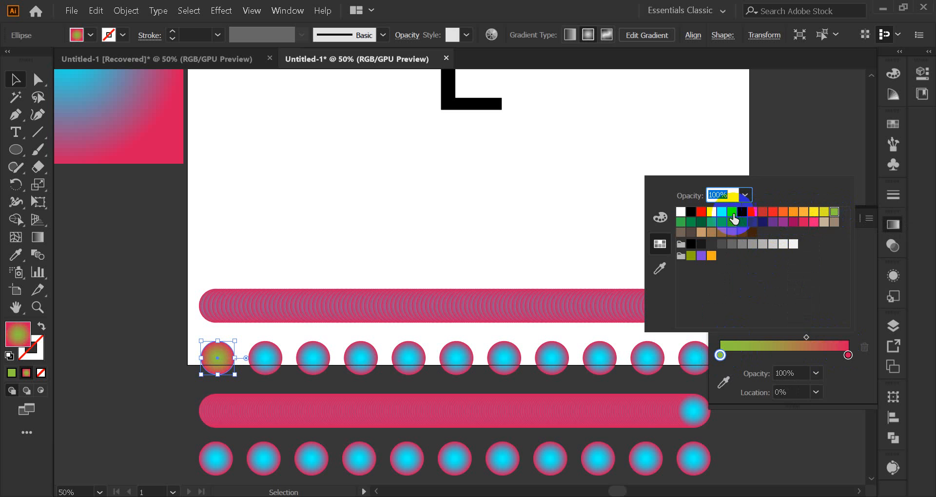
pyautogui.click(733, 217)
pyautogui.click(720, 223)
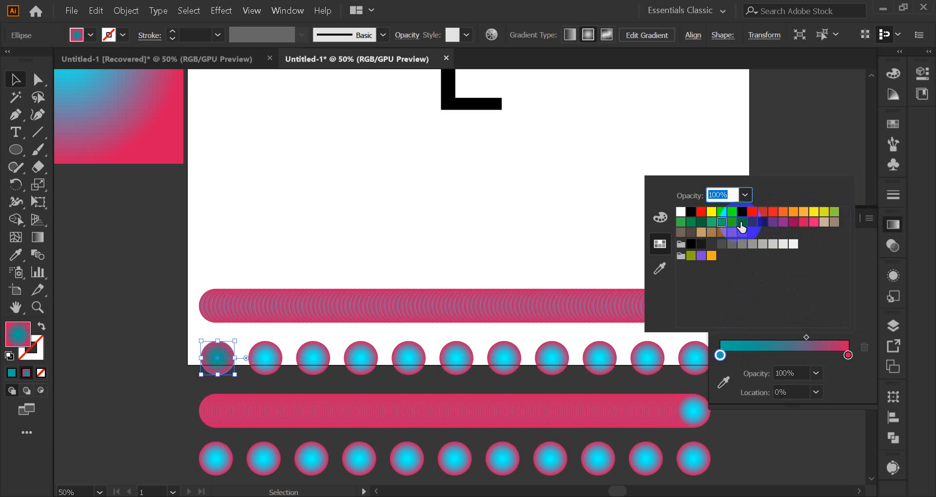
pyautogui.click(762, 222)
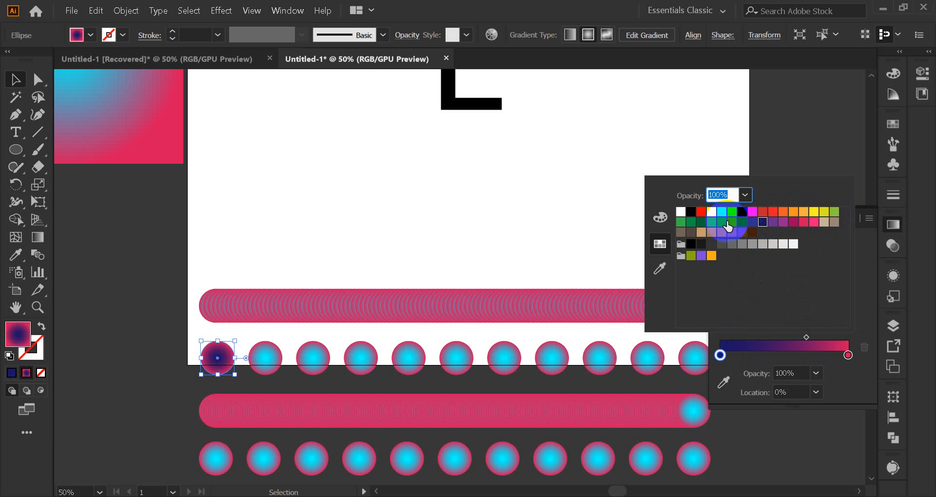
pyautogui.click(702, 213)
pyautogui.click(711, 213)
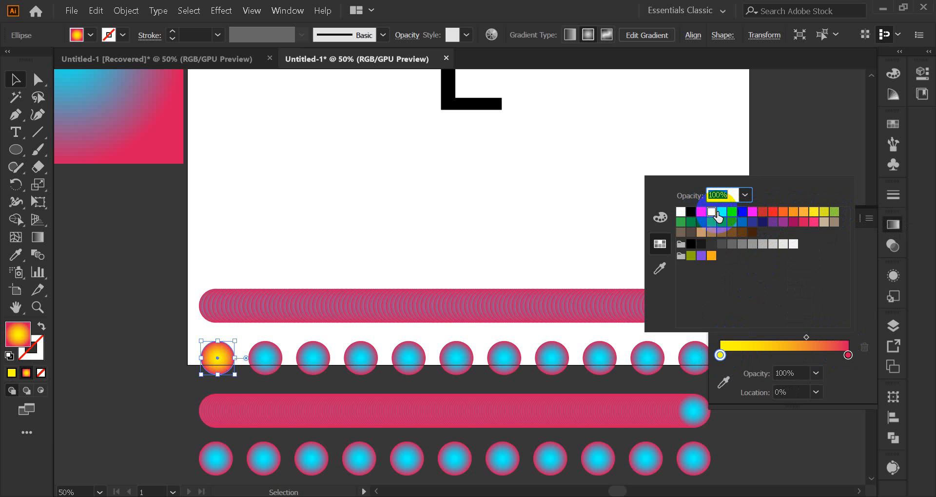
pyautogui.click(721, 213)
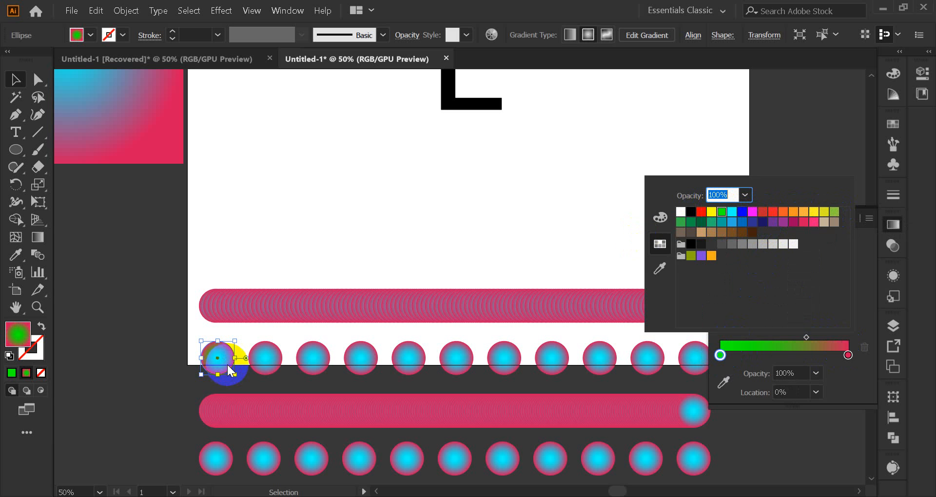
# Set the outer gradient colour of the same green-centred circle to the yellow swatch R=217 G=224 B=33.
pyautogui.click(847, 356)
pyautogui.doubleClick(848, 356)
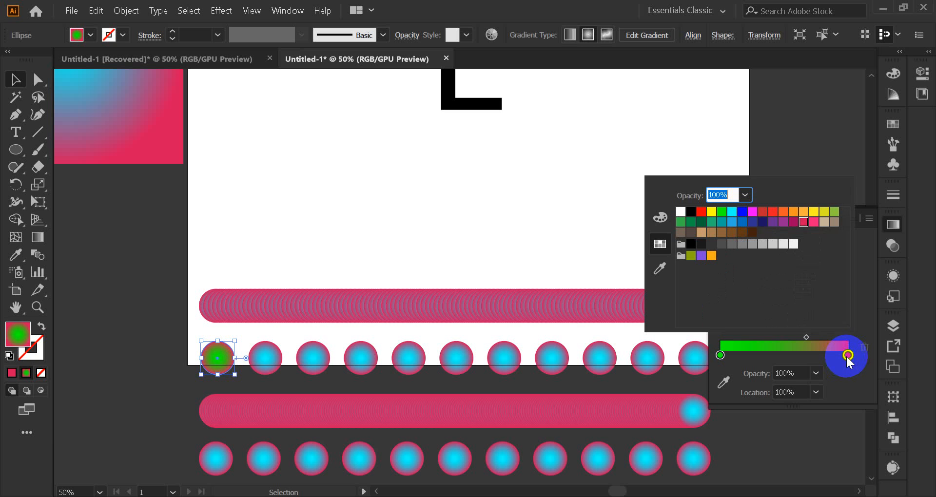
pyautogui.click(813, 213)
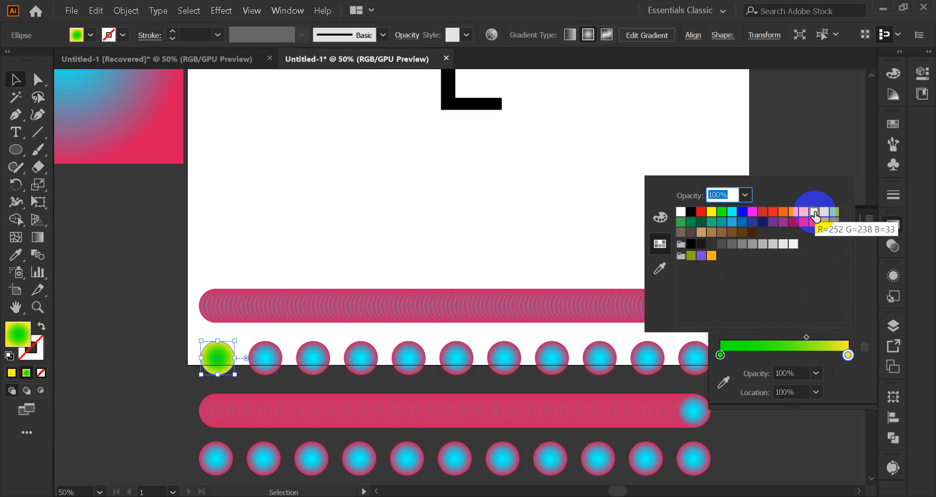
pyautogui.click(834, 213)
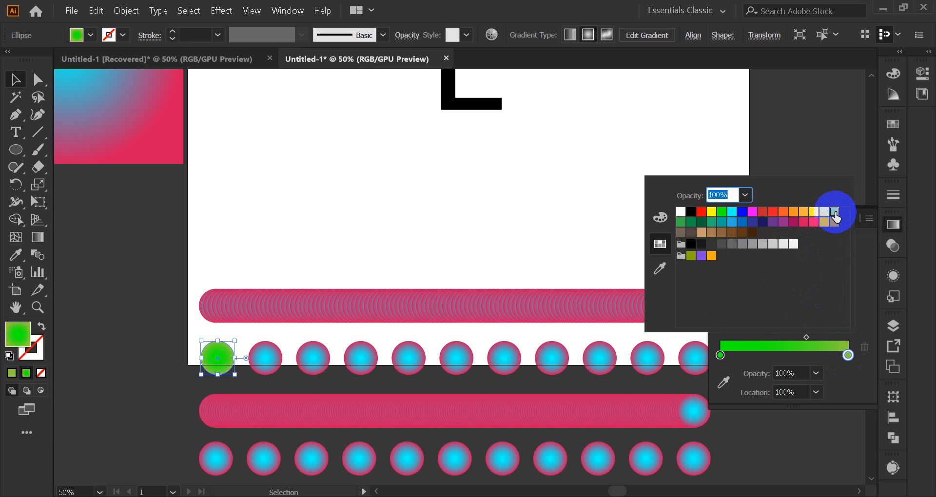
pyautogui.click(825, 215)
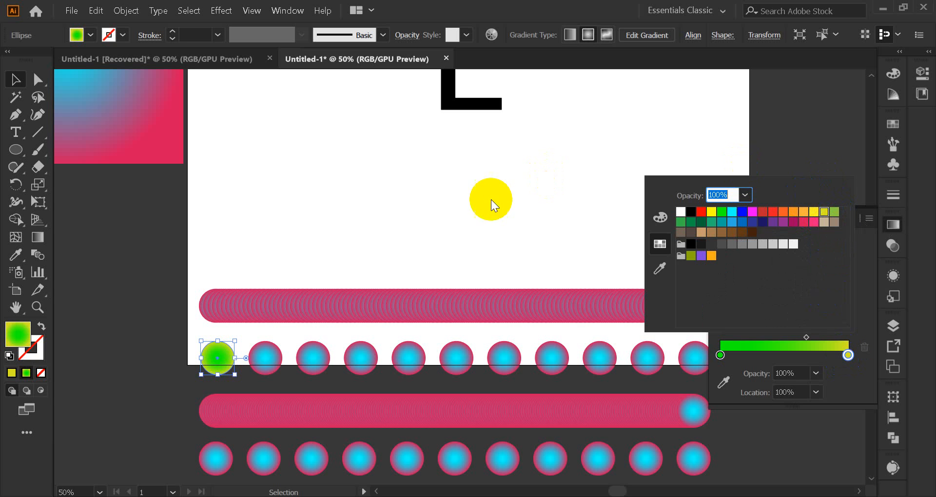
pyautogui.click(852, 219)
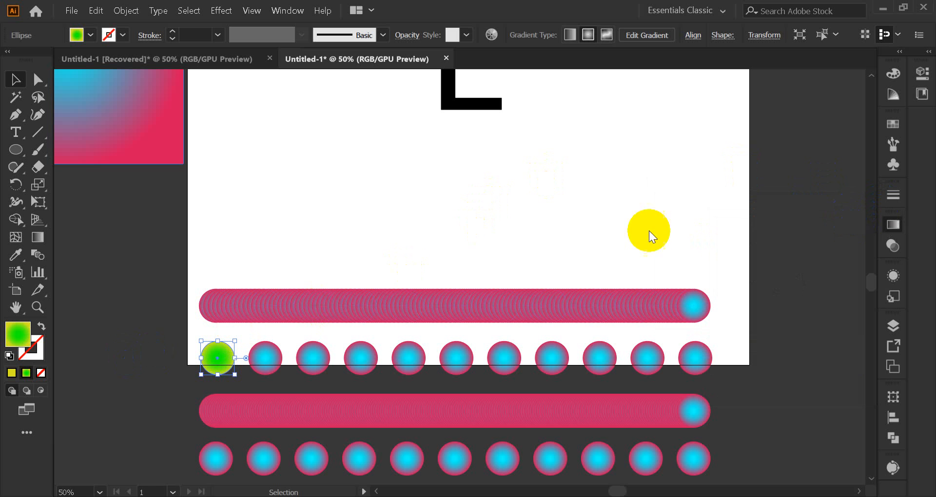
# Make a blend from the whole row of circles that starts with the green and yellow circle, and deselect it.
pyautogui.click(186, 350)
pyautogui.click(523, 342)
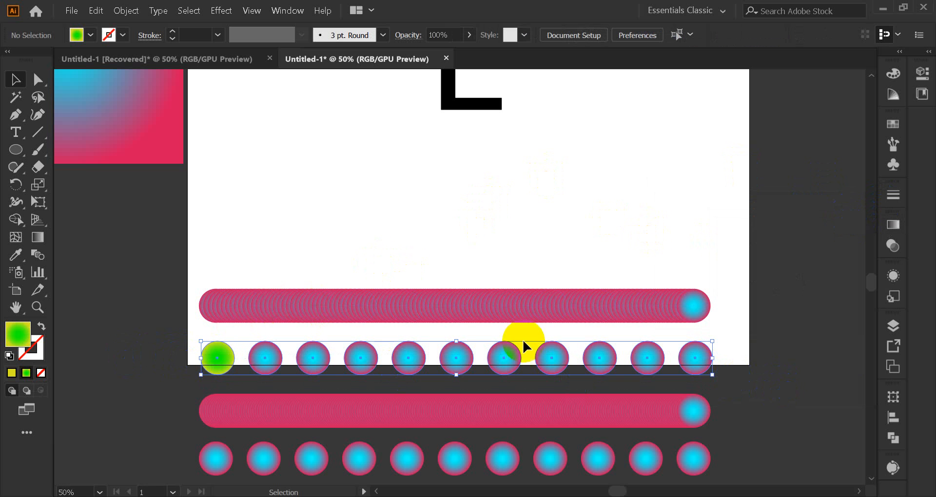
pyautogui.click(126, 12)
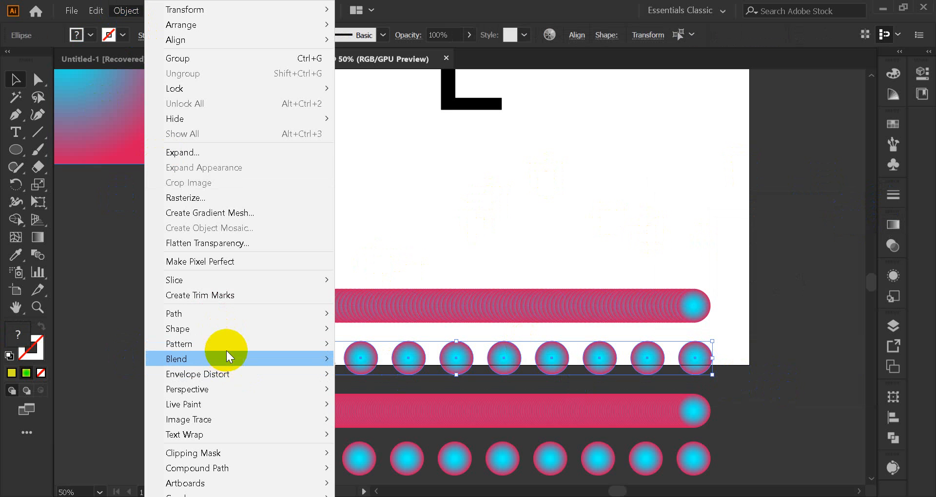
pyautogui.moveTo(285, 359)
pyautogui.click(386, 358)
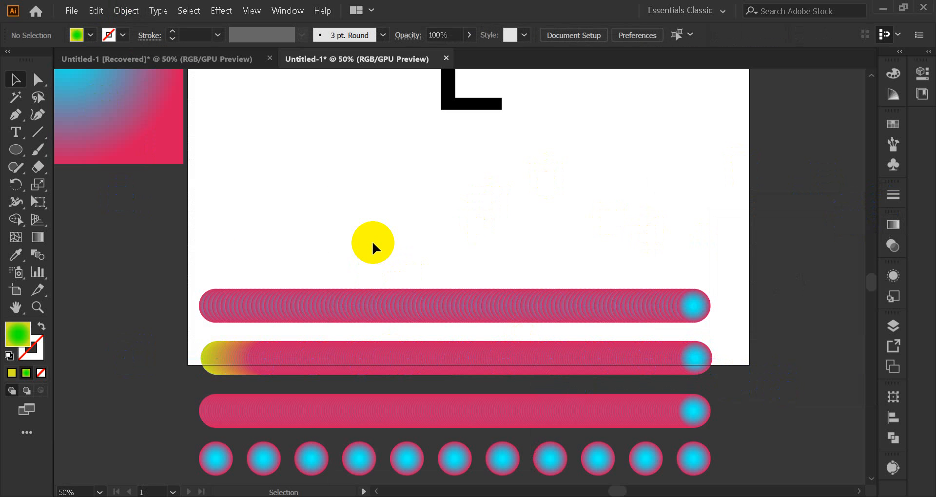
# Copy the yellow-ended blend upwards, placing the duplicate above the topmost blend on the artboard, and deselect it.
pyautogui.scroll(2, 432, 372)
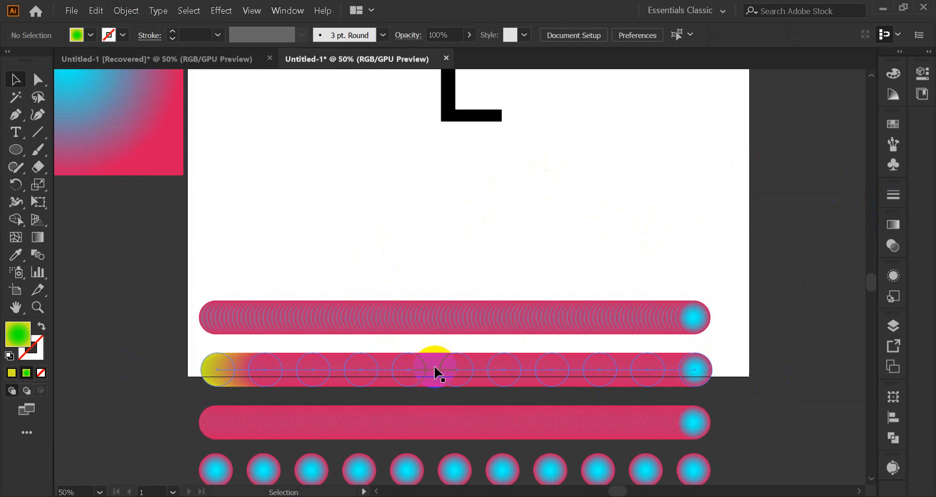
pyautogui.click(416, 413)
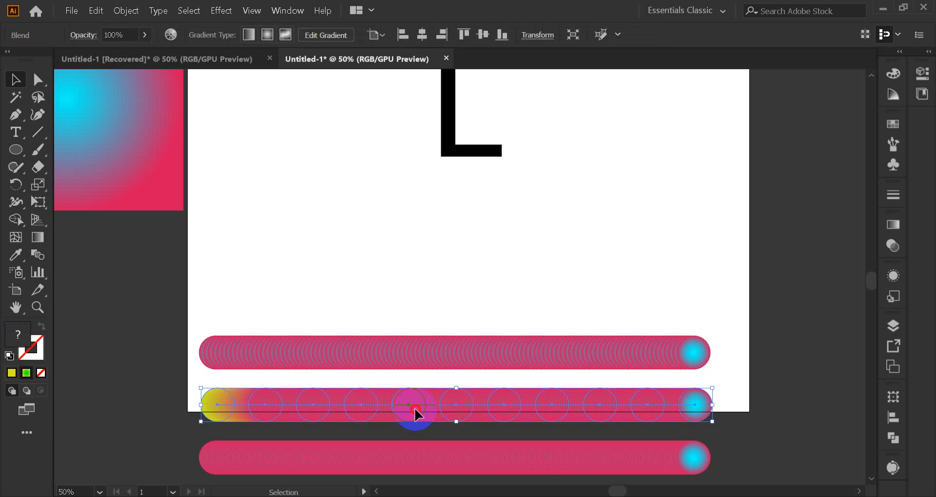
pyautogui.moveTo(415, 413); pyautogui.dragTo(418, 292)
pyautogui.click(359, 221)
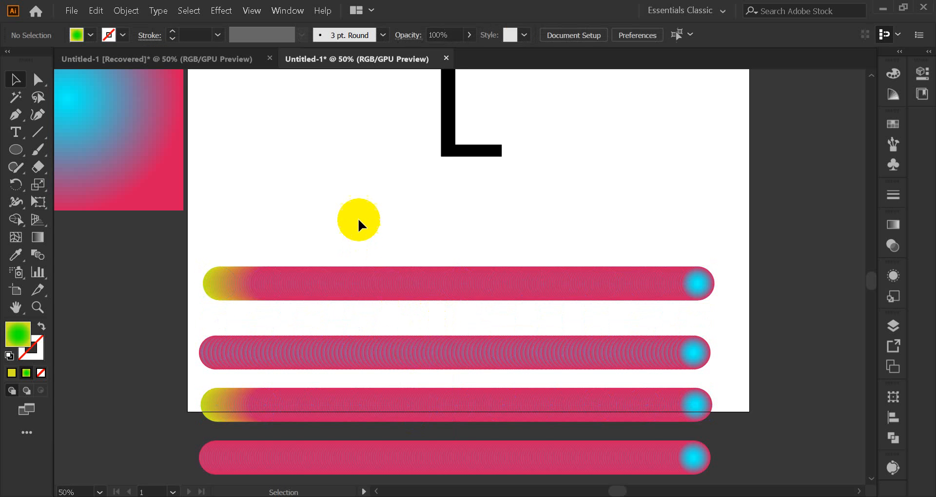
# Move the letter L slightly down on the artboard.
pyautogui.scroll(2, 359, 222)
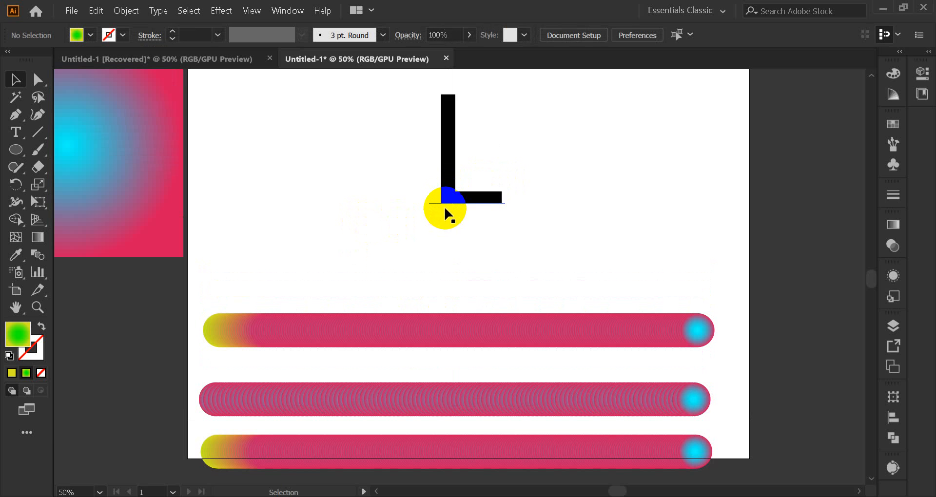
pyautogui.moveTo(448, 163); pyautogui.dragTo(453, 185)
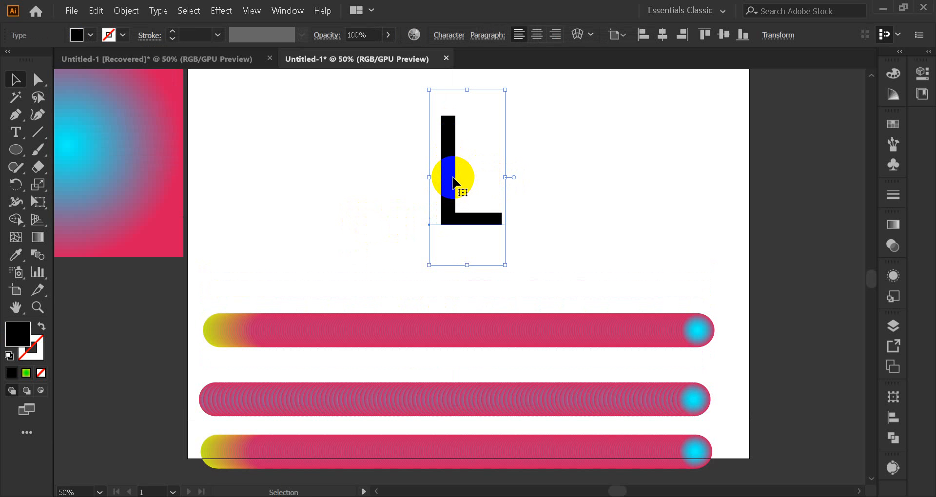
# Try breaking the letter L into plain paths by outlining, ungrouping and releasing its compound path, and undo back to live text.
pyautogui.rightClick(452, 185)
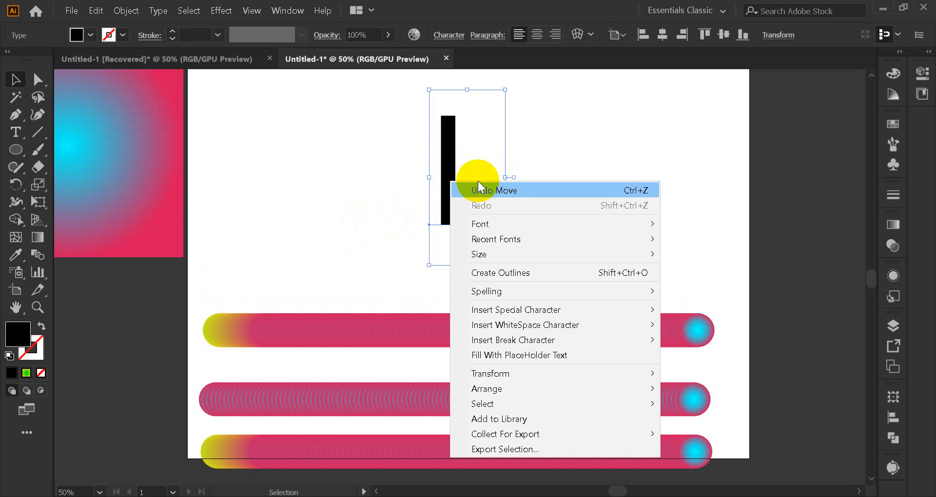
pyautogui.click(540, 272)
pyautogui.rightClick(453, 180)
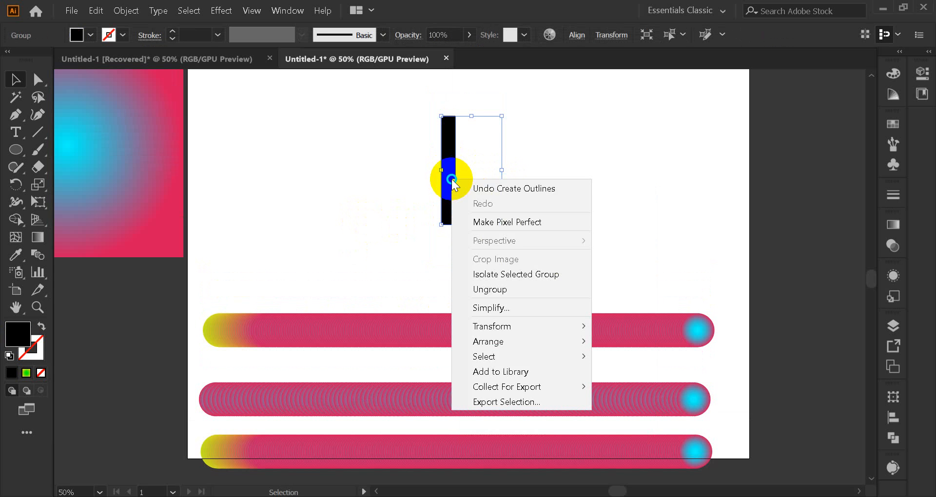
pyautogui.click(512, 291)
pyautogui.click(391, 211)
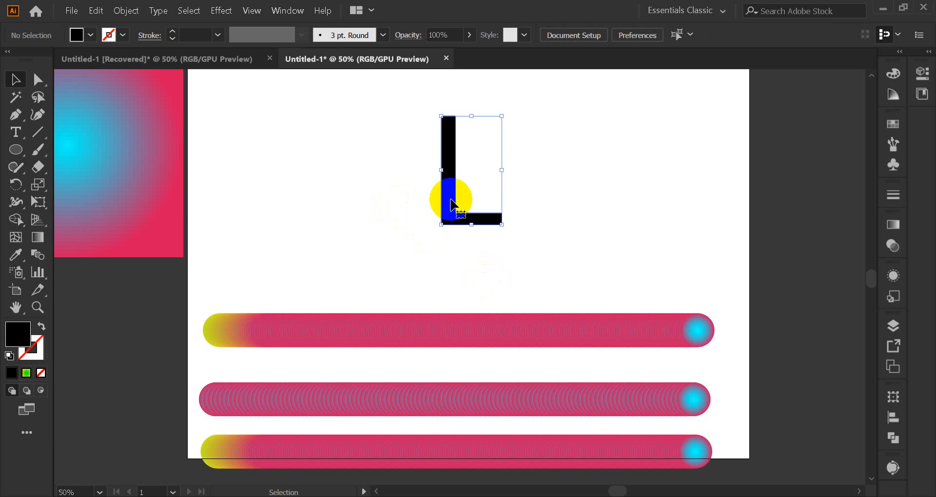
pyautogui.rightClick(451, 180)
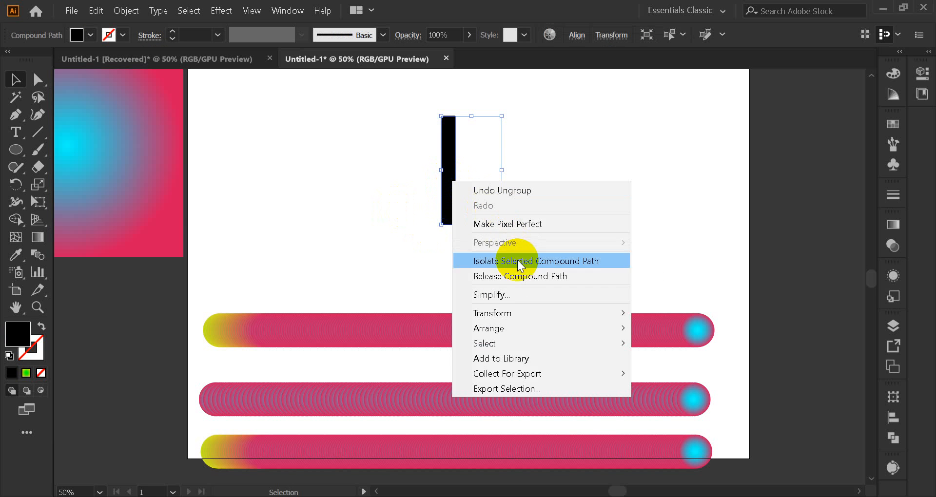
pyautogui.click(521, 277)
pyautogui.click(388, 198)
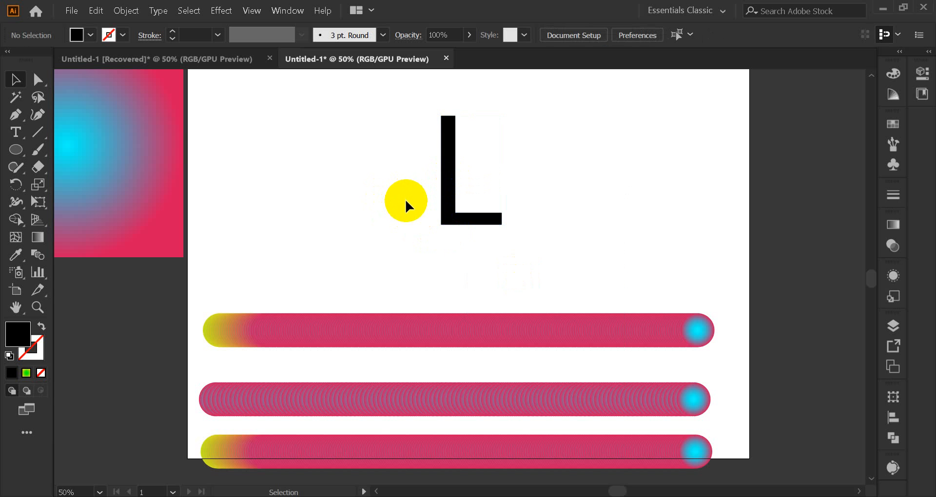
pyautogui.hotkey('ctrl', 'z')
# Place a copy of the letter L to the right of the original, near the artboard's right edge.
pyautogui.click(445, 213)
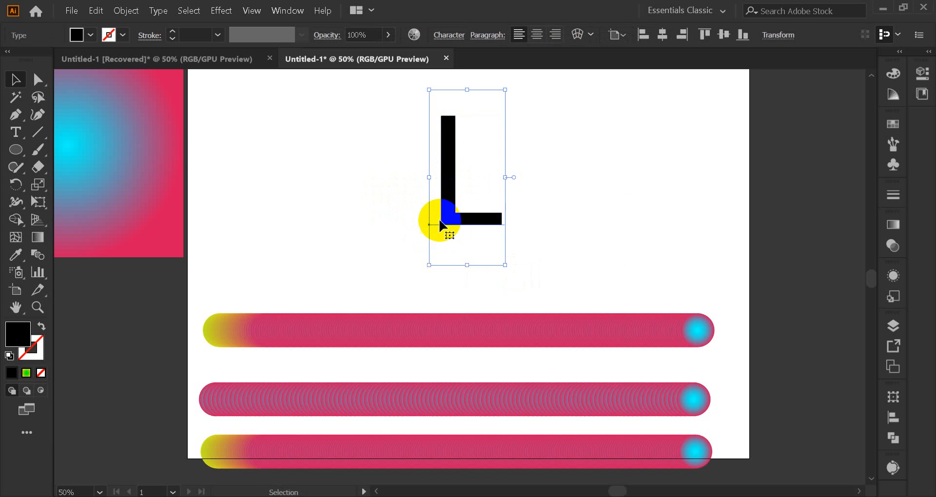
pyautogui.moveTo(448, 205); pyautogui.dragTo(631, 208)
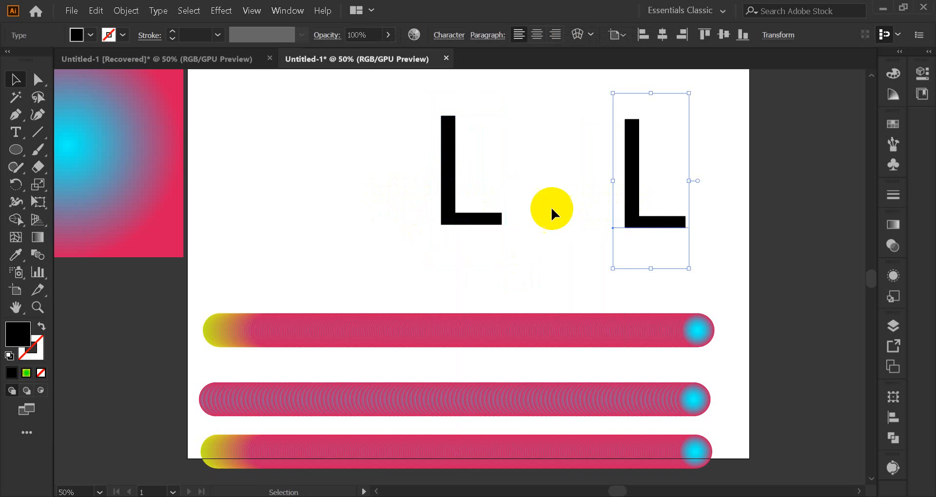
# Convert the left letter L to outlines, ungroup it and release its compound path.
pyautogui.click(477, 216)
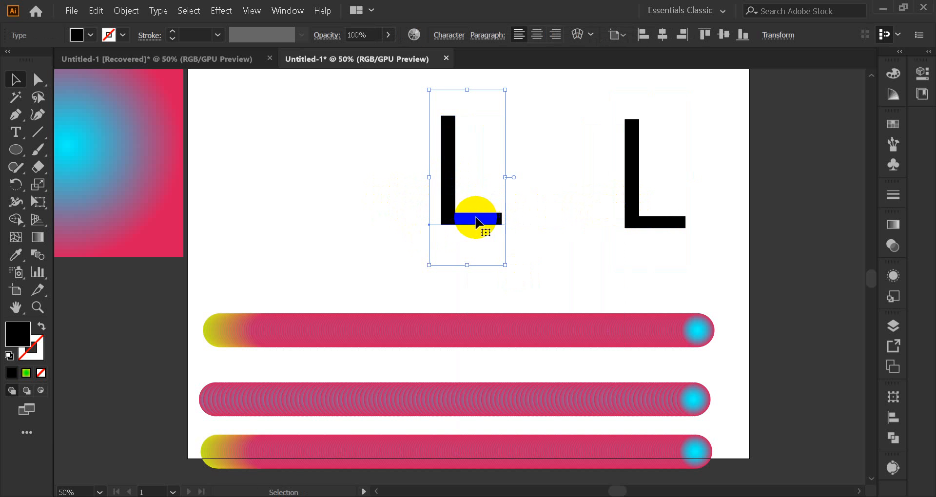
pyautogui.rightClick(465, 221)
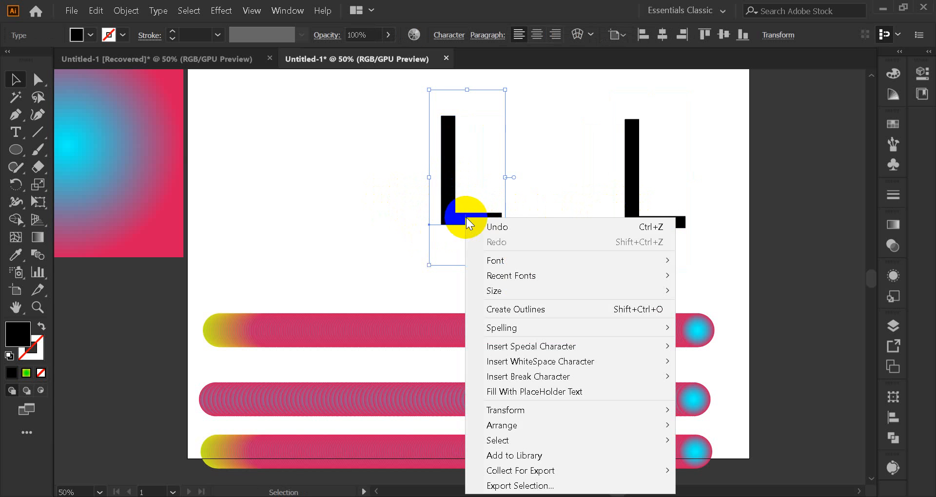
pyautogui.click(534, 309)
pyautogui.rightClick(452, 200)
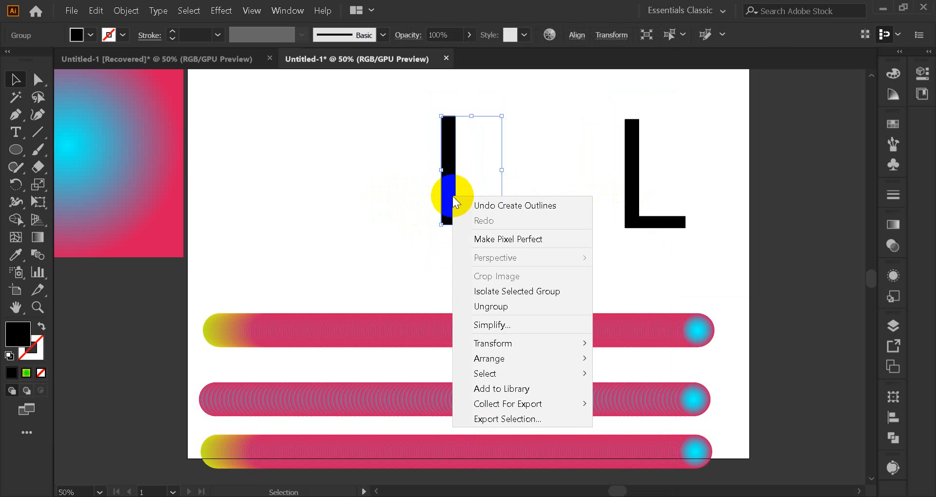
pyautogui.click(508, 307)
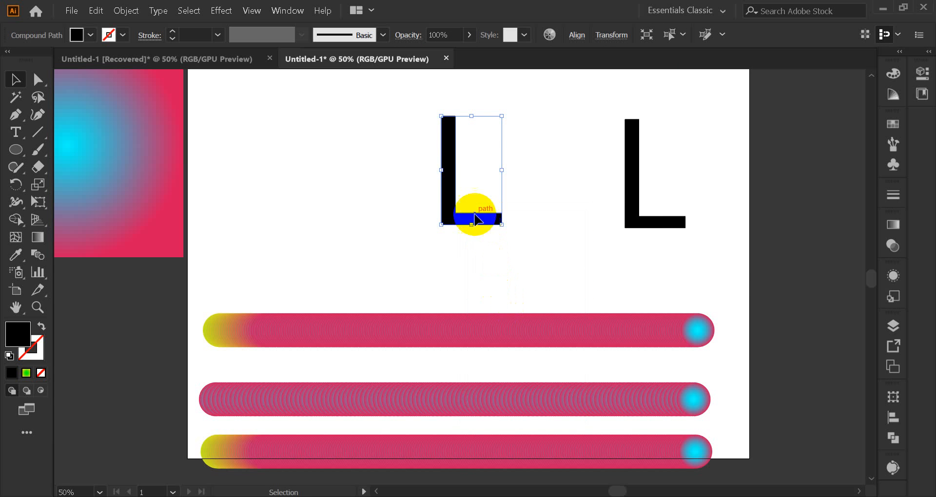
pyautogui.rightClick(449, 187)
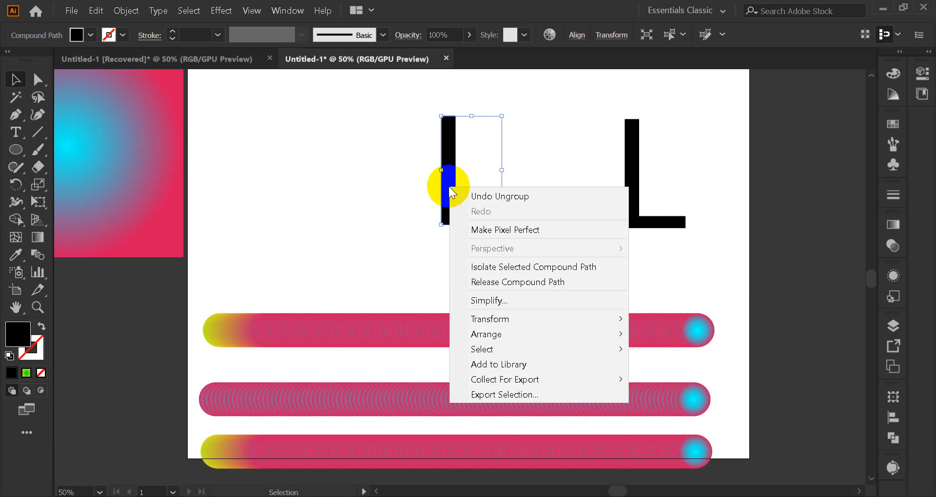
pyautogui.click(517, 283)
pyautogui.click(403, 229)
pyautogui.click(447, 225)
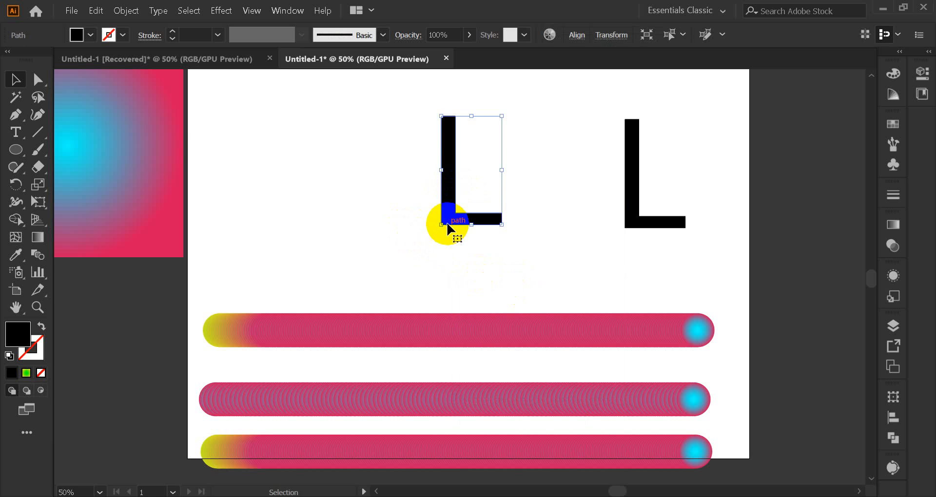
pyautogui.click(456, 226)
pyautogui.click(403, 226)
# Try wrapping the topmost yellow-ended blend around the outlined L by replacing its spine, and delete the resulting shape.
pyautogui.moveTo(378, 160); pyautogui.dragTo(490, 341)
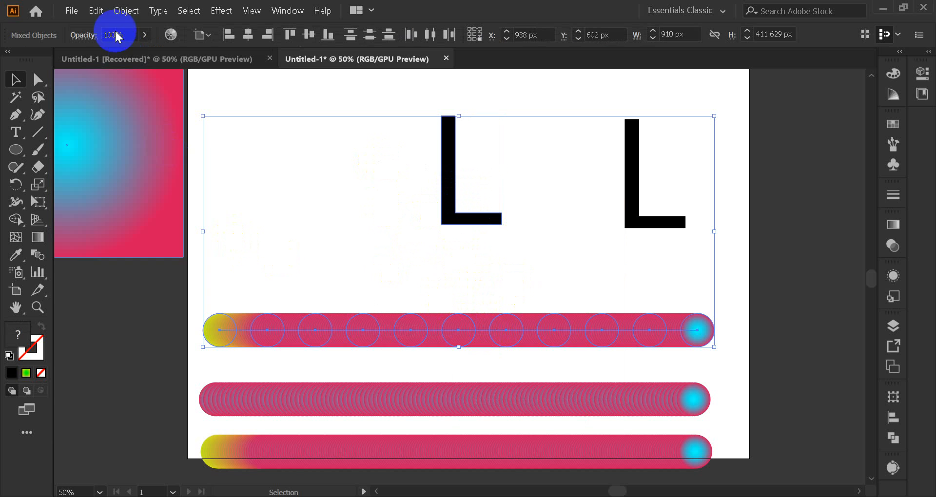
pyautogui.click(125, 11)
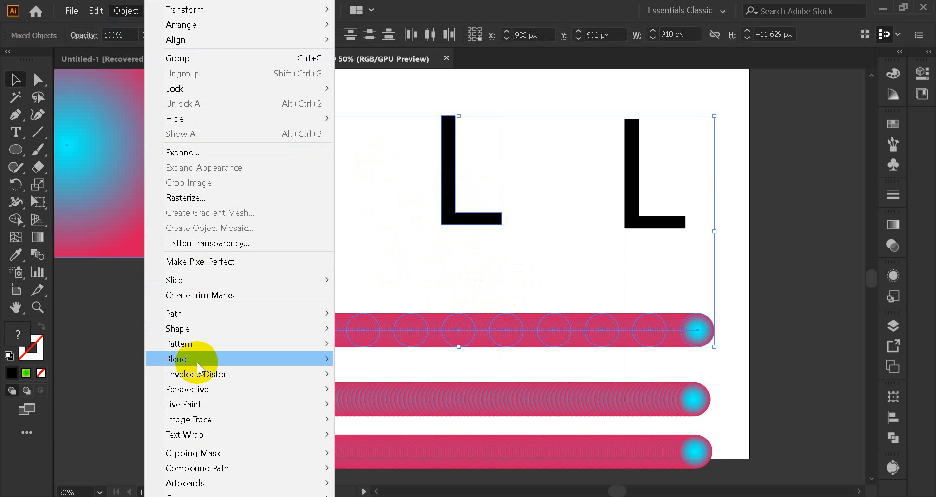
pyautogui.moveTo(254, 361)
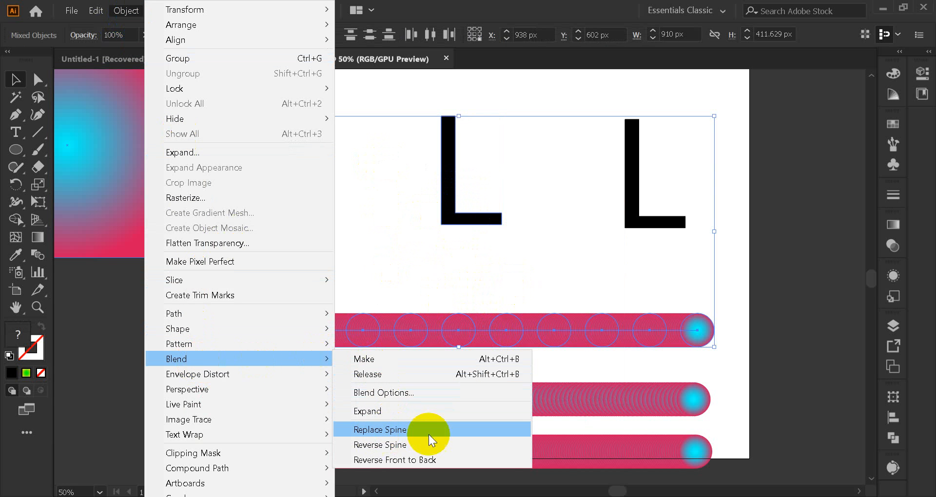
pyautogui.click(406, 430)
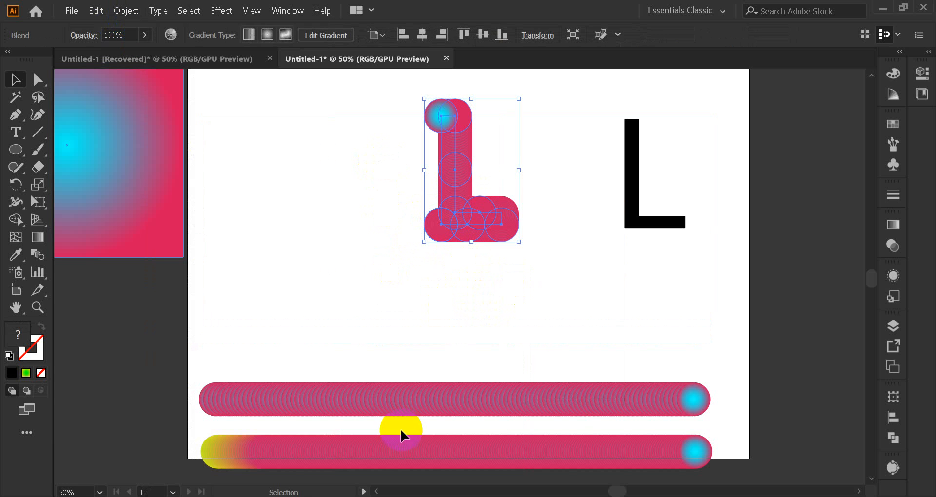
pyautogui.click(298, 225)
pyautogui.click(463, 203)
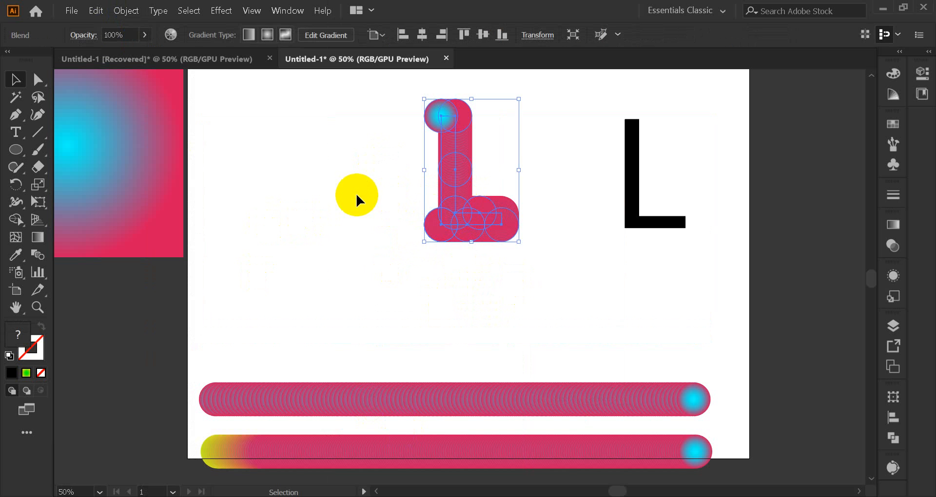
pyautogui.click(341, 205)
pyautogui.click(459, 211)
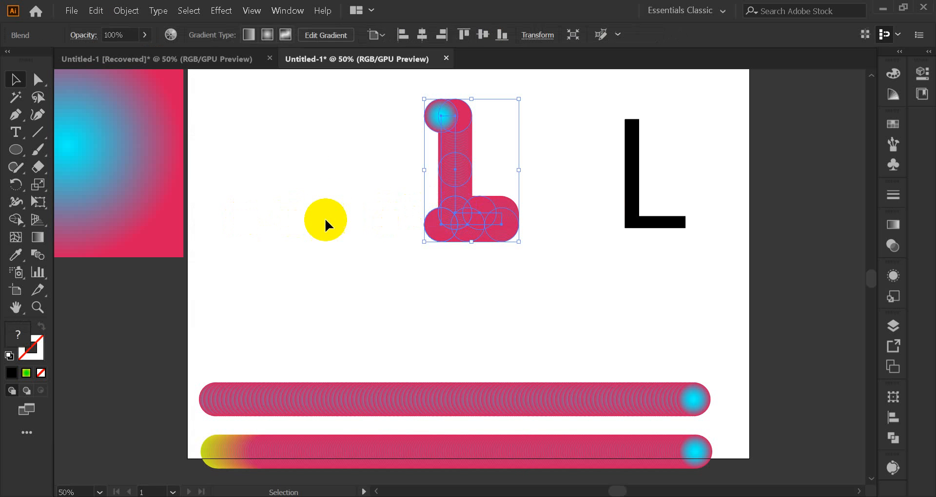
pyautogui.click(326, 225)
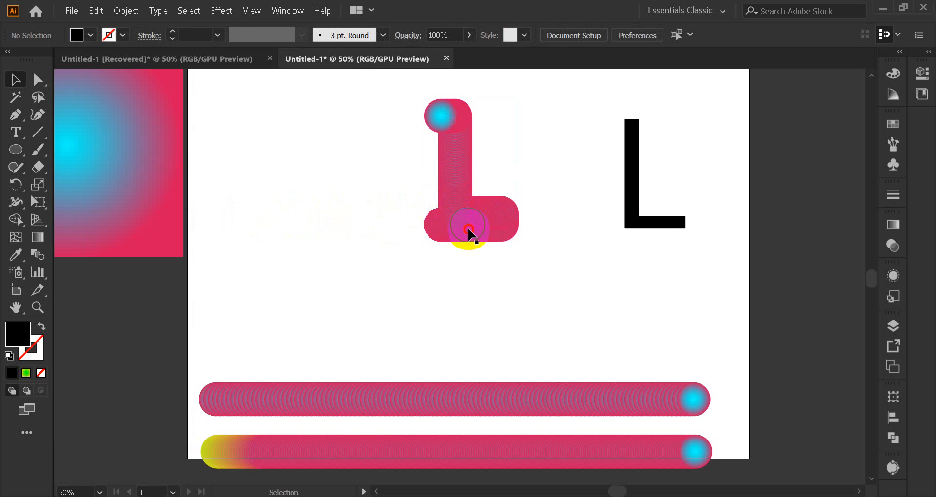
pyautogui.click(468, 230)
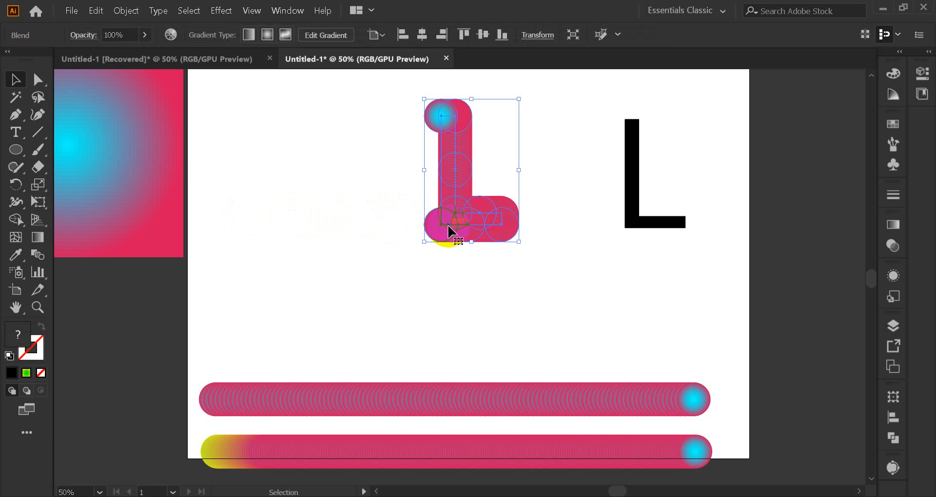
pyautogui.moveTo(450, 232); pyautogui.dragTo(646, 228)
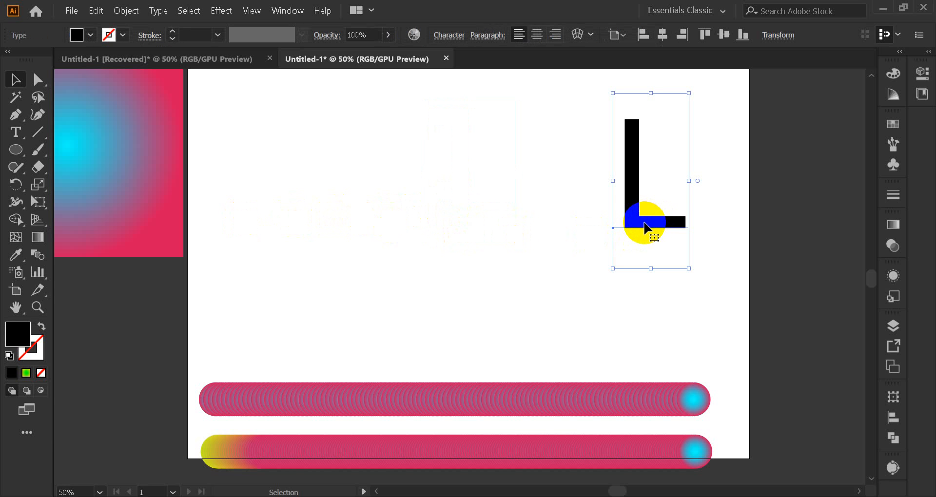
# Place a copy of the bottom yellow-ended blend above the other rows and a copy of the letter L left of the remaining one.
pyautogui.click(473, 467)
pyautogui.doubleClick(472, 467)
pyautogui.moveTo(470, 403)
pyautogui.mouseDown()
pyautogui.moveTo(478, 319)
pyautogui.moveTo(528, 253)
pyautogui.mouseUp()
pyautogui.doubleClick(529, 254)
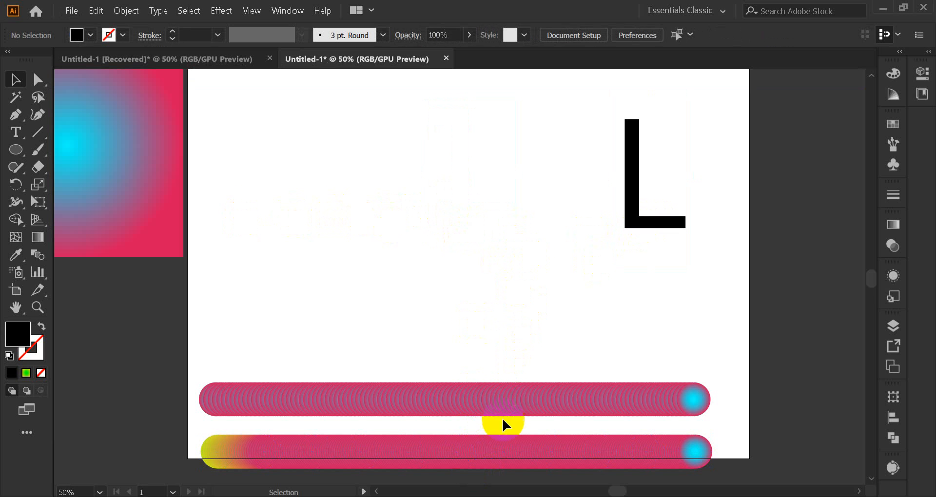
pyautogui.moveTo(497, 452); pyautogui.dragTo(516, 333)
pyautogui.moveTo(636, 222); pyautogui.dragTo(520, 217)
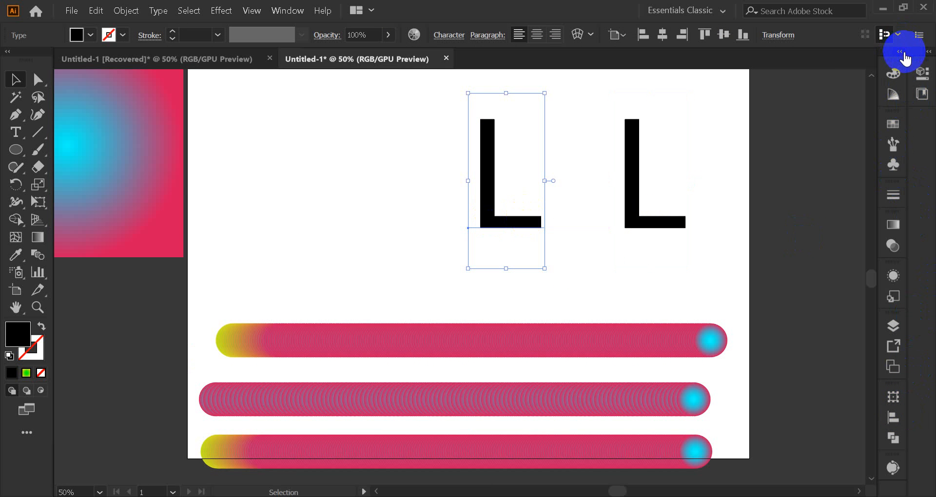
# Set the font of the left letter L to All The Roll - Personal Use.
pyautogui.click(922, 61)
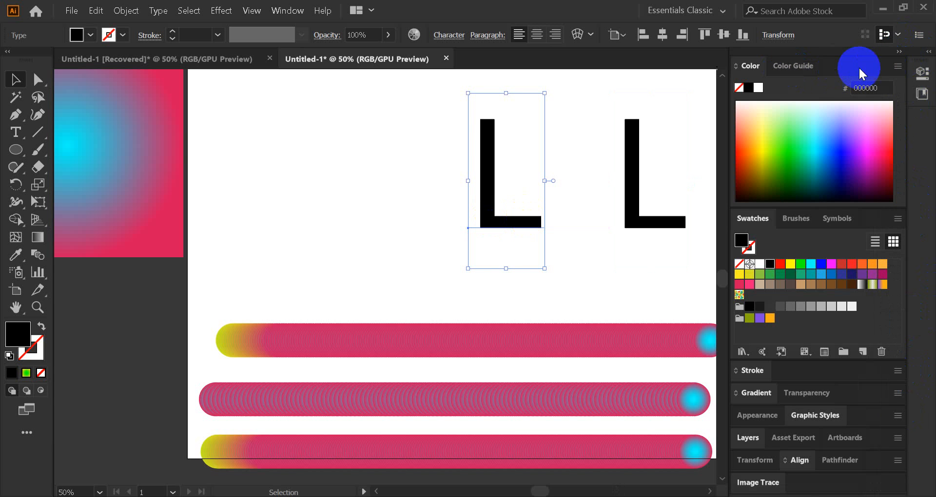
pyautogui.click(899, 53)
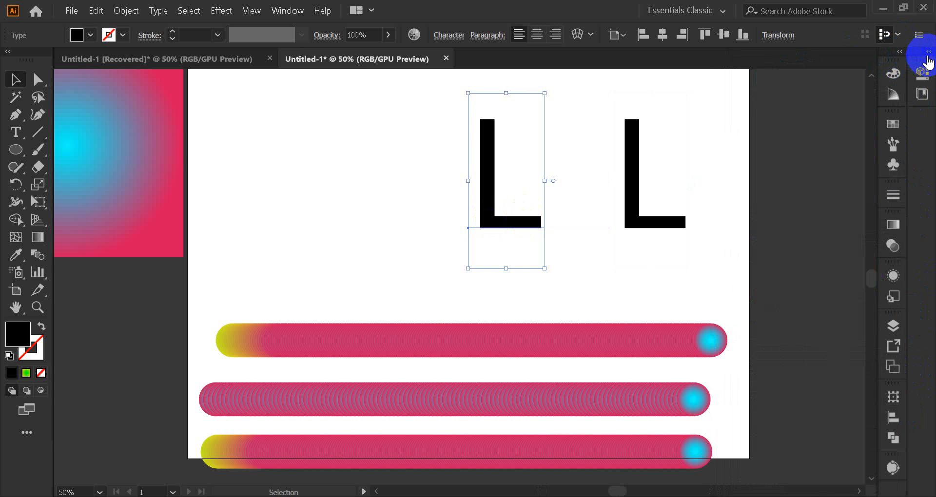
pyautogui.click(927, 57)
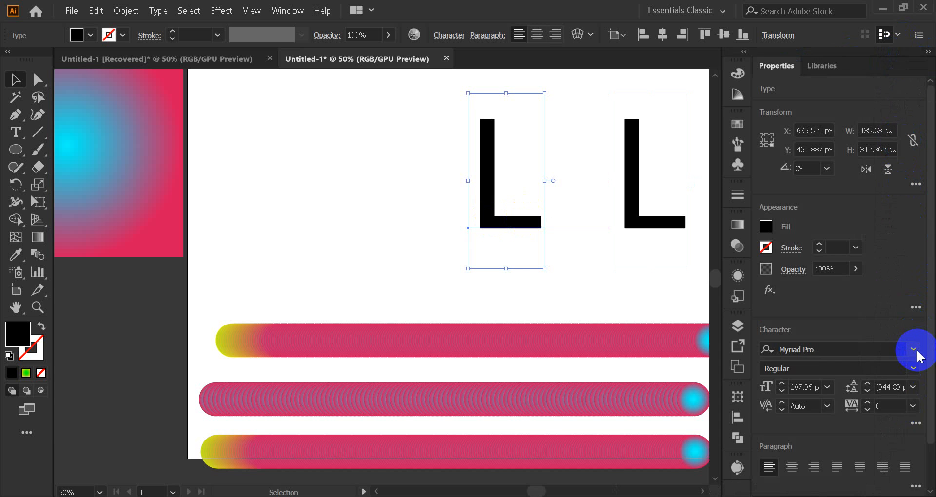
pyautogui.click(914, 350)
pyautogui.press('Down')
pyautogui.press('Down')
pyautogui.press('Down')
pyautogui.press('Down')
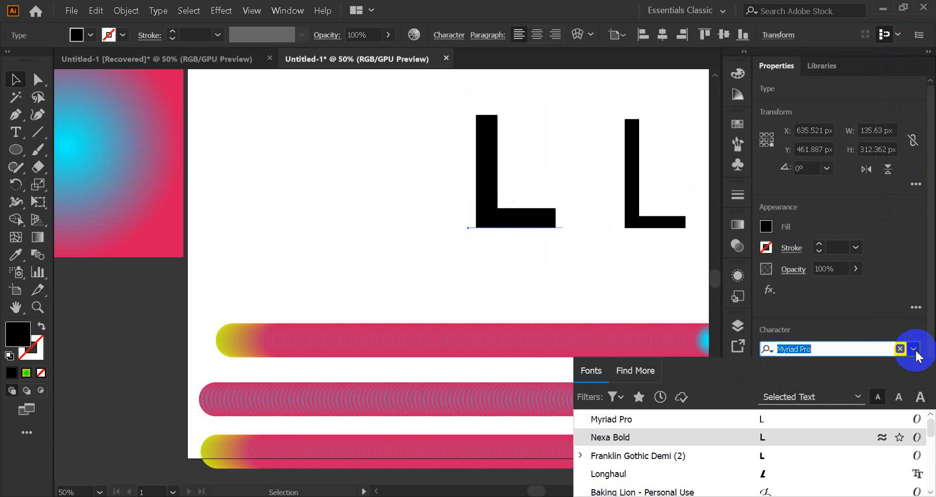
pyautogui.press('Down')
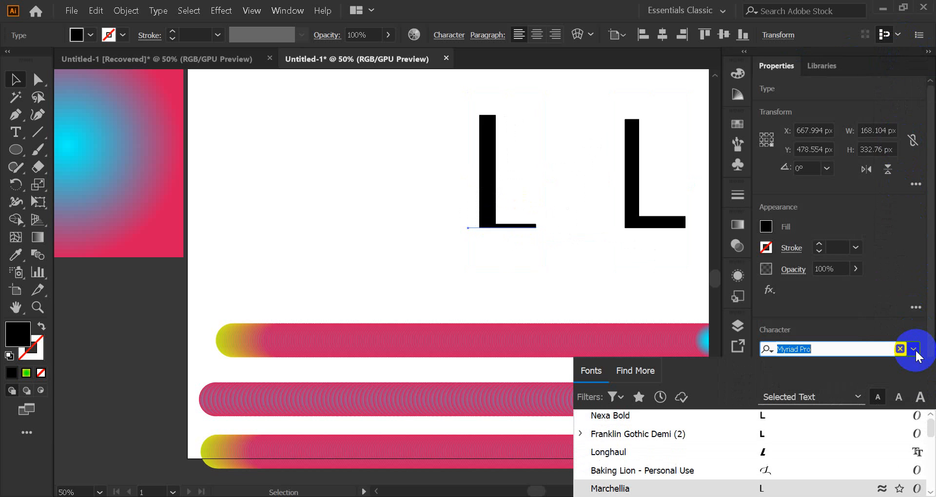
pyautogui.press('Up')
pyautogui.press('Down')
pyautogui.press('Down')
pyautogui.press('Down')
pyautogui.press('Down')
pyautogui.press('Down')
pyautogui.press('Down')
pyautogui.press('Down')
pyautogui.press('Down')
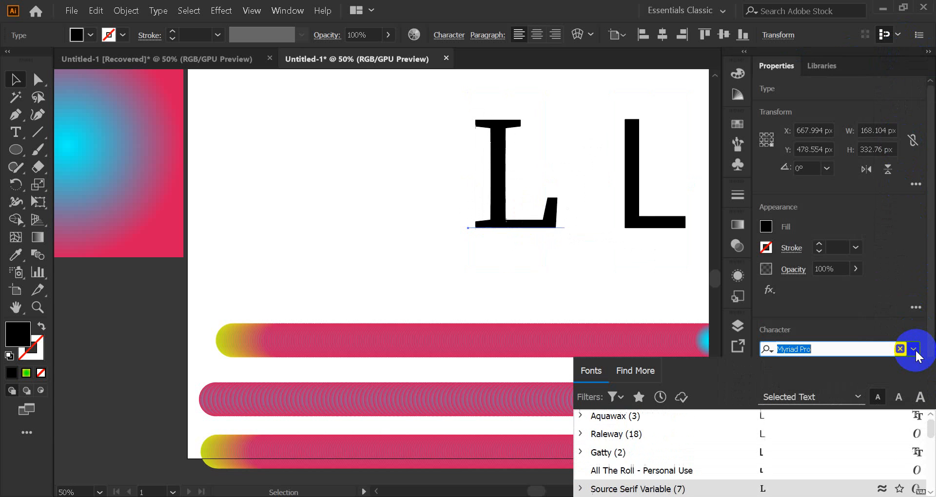
pyautogui.press('Up')
pyautogui.press('Up')
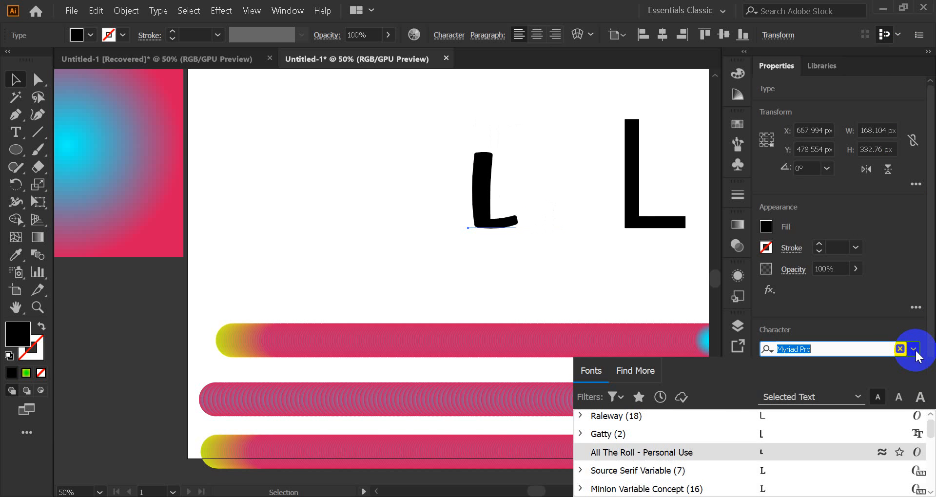
pyautogui.press('Return')
pyautogui.moveTo(532, 487)
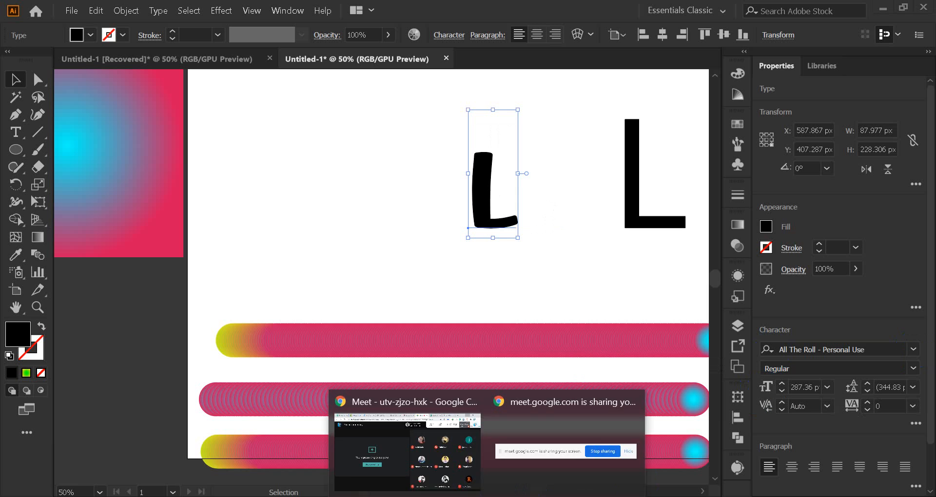
pyautogui.click(429, 461)
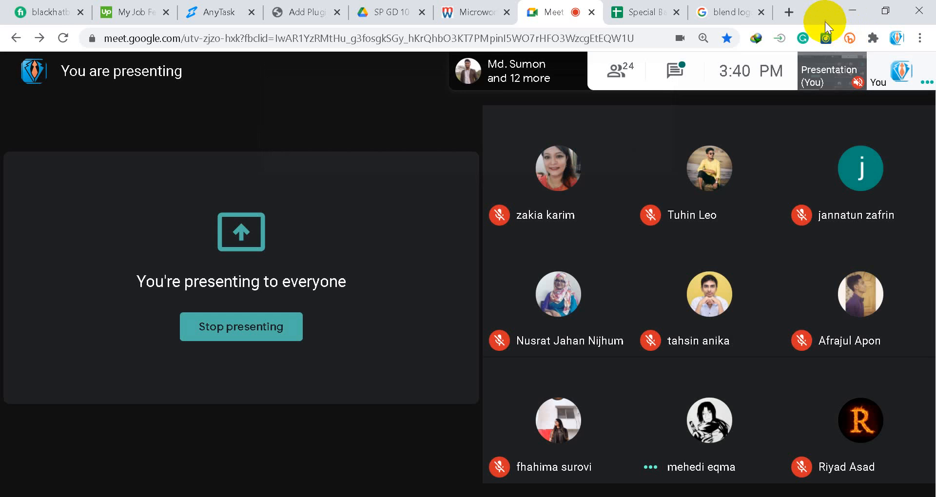
pyautogui.click(852, 10)
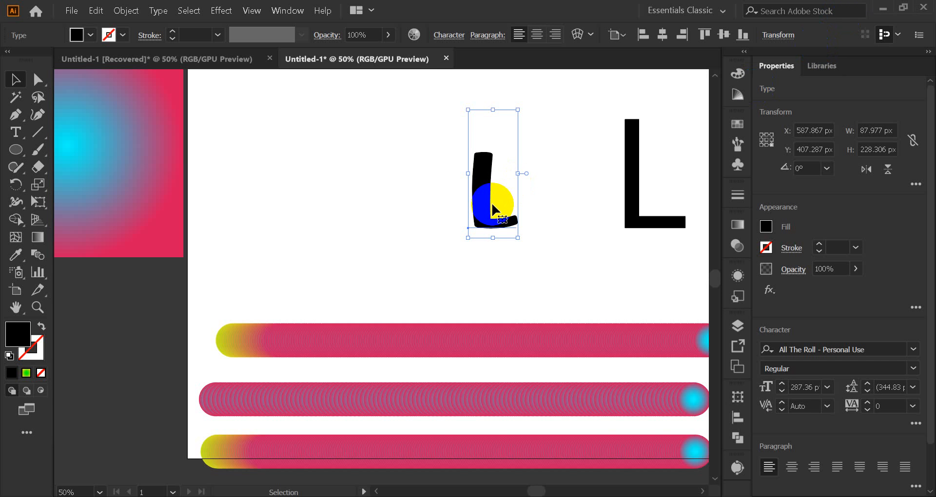
# Convert the rounded handwritten-style letter L to outlines, ungroup it, release its compound path and deselect it.
pyautogui.rightClick(485, 208)
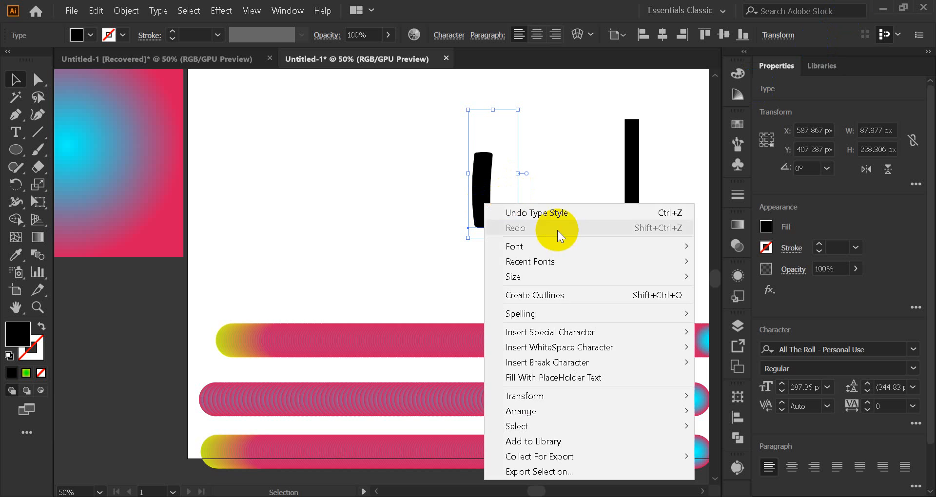
pyautogui.click(564, 292)
pyautogui.rightClick(484, 207)
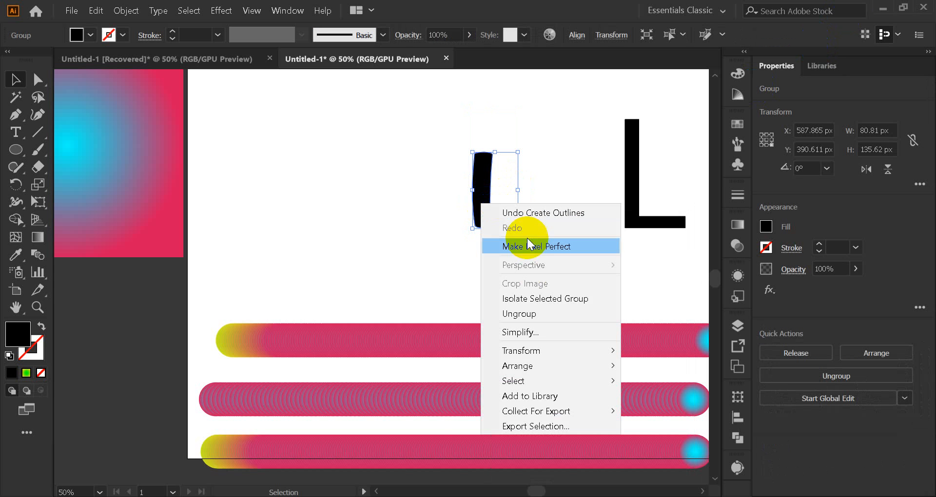
pyautogui.click(539, 318)
pyautogui.rightClick(481, 212)
pyautogui.click(550, 247)
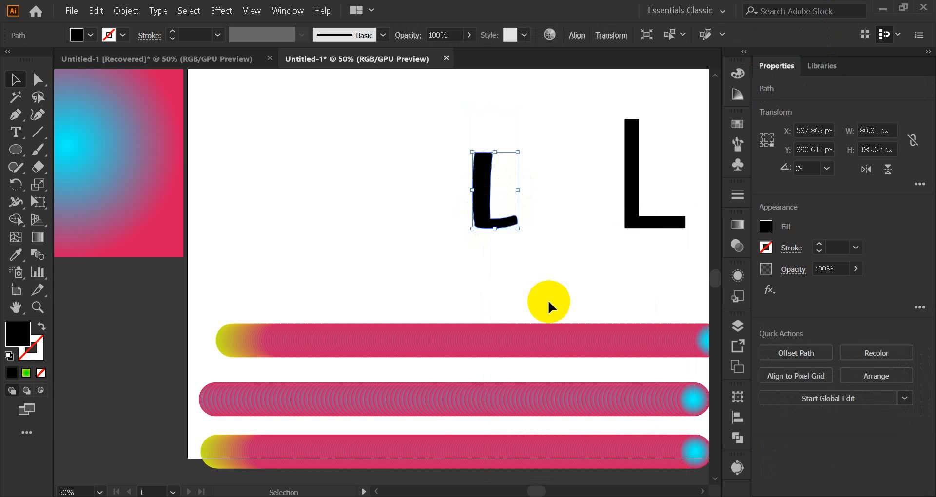
pyautogui.click(433, 263)
# Replace the spine of the topmost yellow-ended blend with the outlined rounded L path, and select the resulting blend.
pyautogui.moveTo(407, 185); pyautogui.dragTo(545, 341)
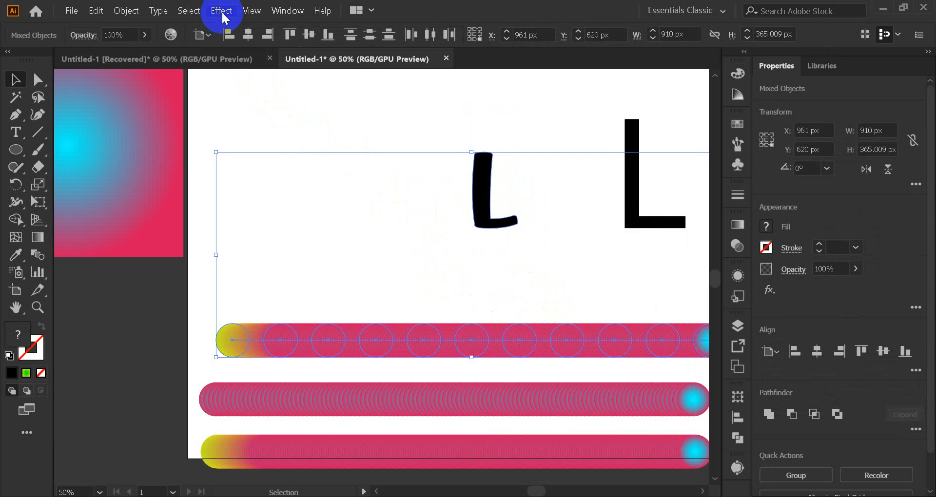
pyautogui.click(129, 14)
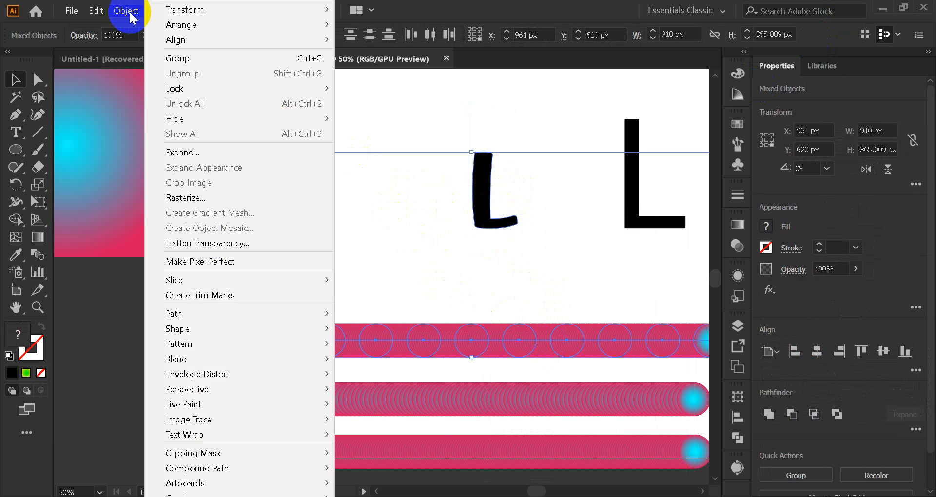
pyautogui.moveTo(253, 358)
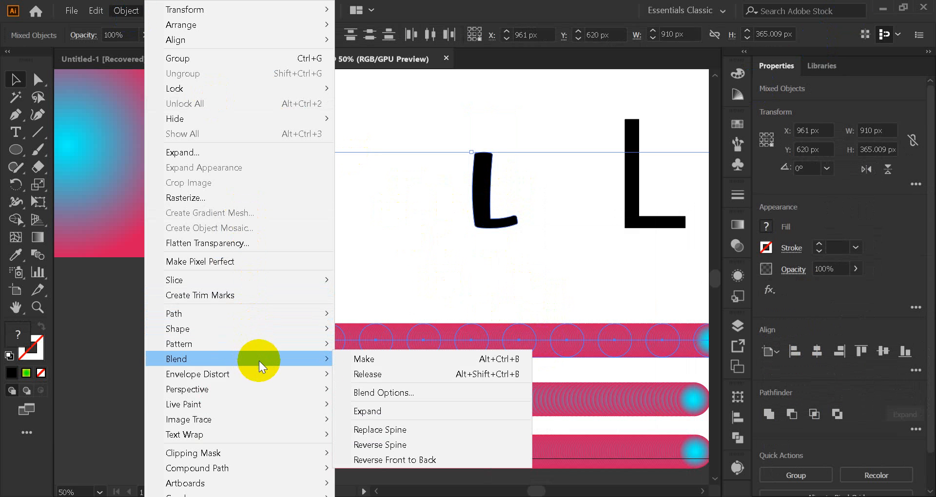
pyautogui.click(397, 430)
pyautogui.click(341, 239)
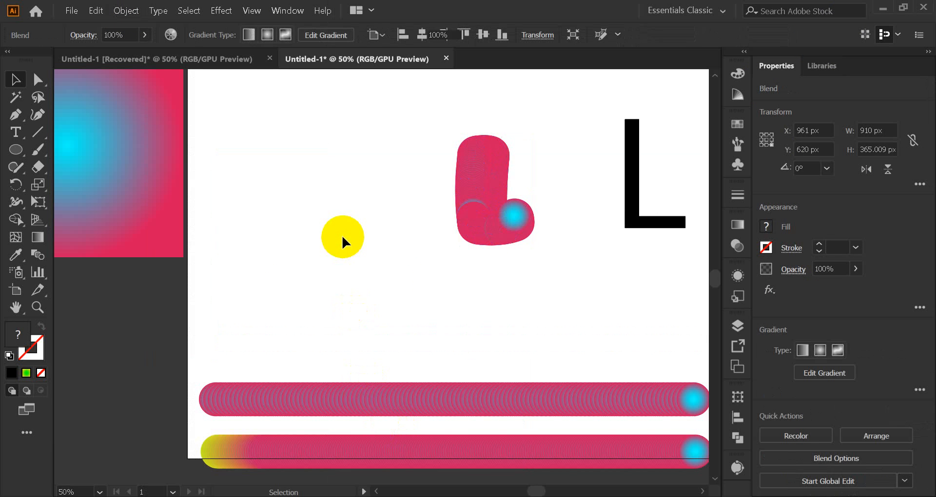
pyautogui.click(516, 239)
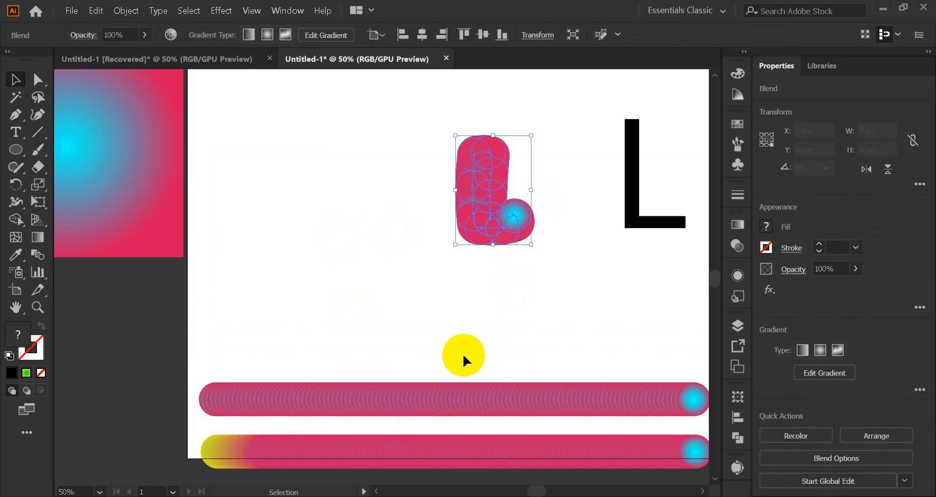
# Undo the spine replacement that wrapped the topmost yellow-ended blend around the rounded L, and deselect everything.
pyautogui.click(447, 344)
pyautogui.click(512, 212)
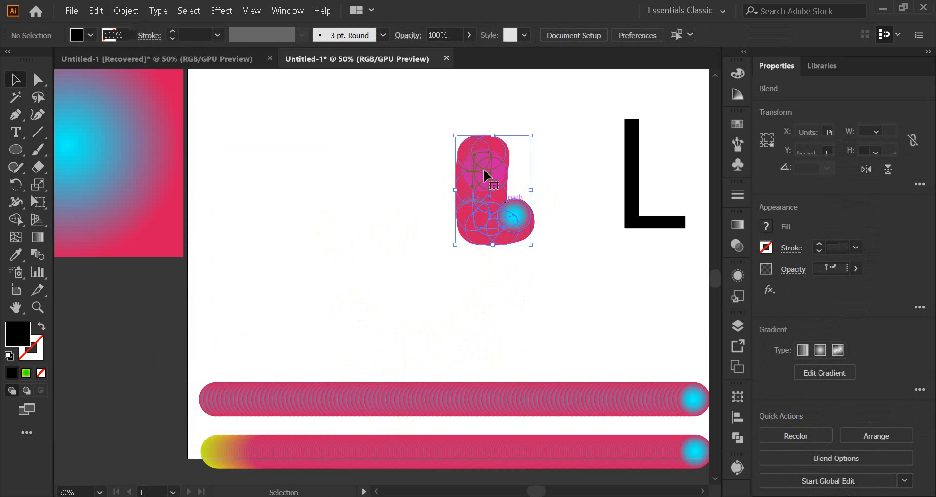
pyautogui.click(416, 266)
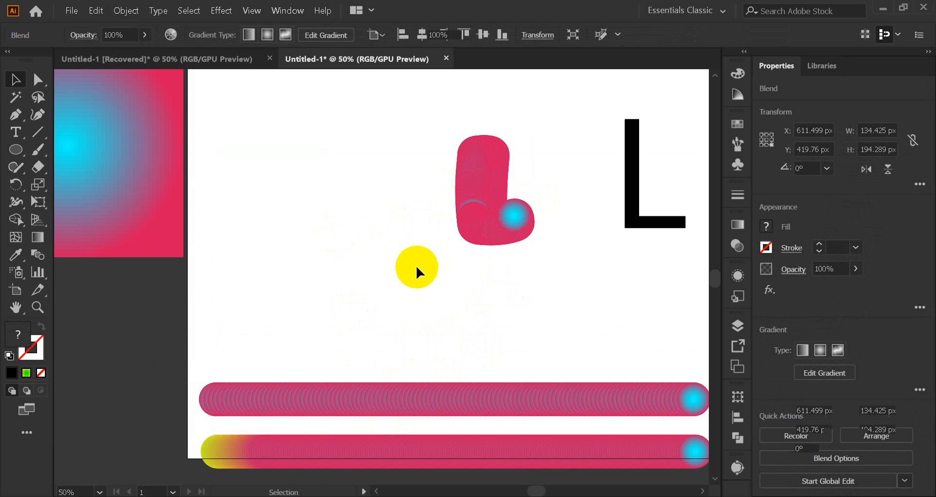
pyautogui.click(512, 223)
pyautogui.click(425, 236)
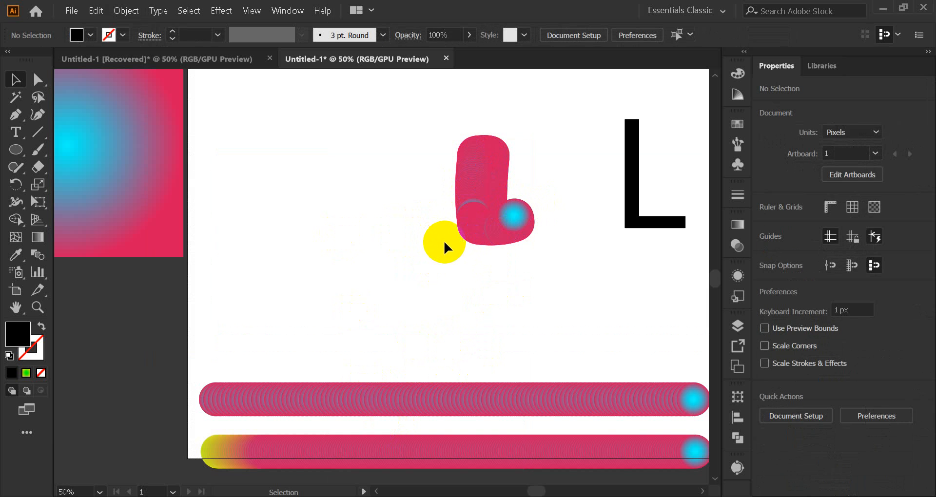
pyautogui.moveTo(455, 227); pyautogui.dragTo(501, 169)
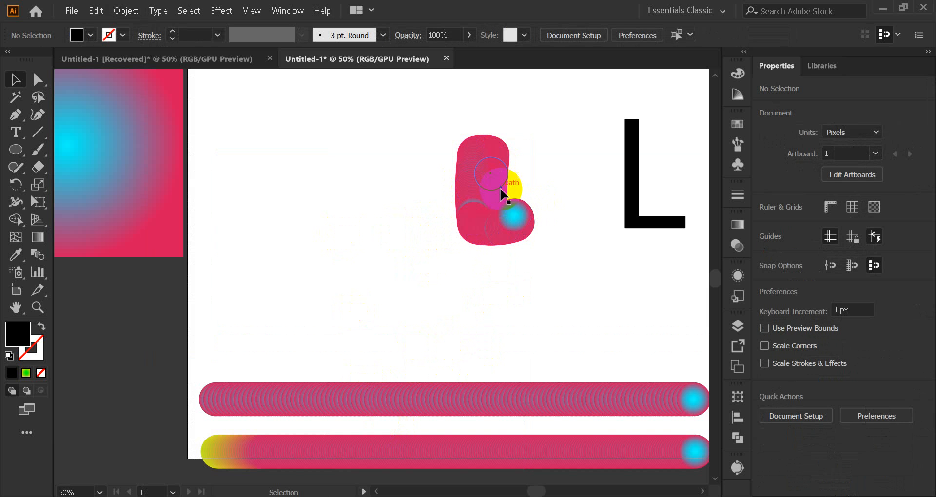
pyautogui.moveTo(484, 236); pyautogui.dragTo(631, 200)
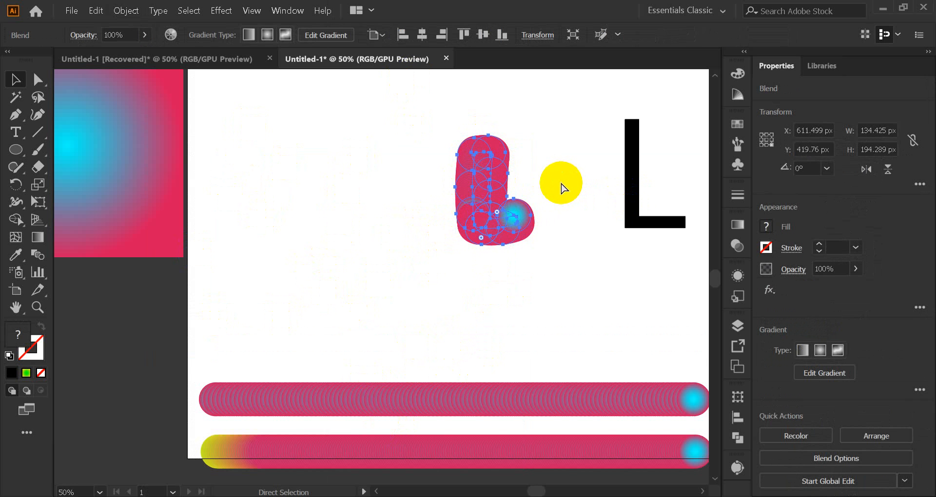
pyautogui.hotkey('ctrl', 'z')
pyautogui.click(378, 233)
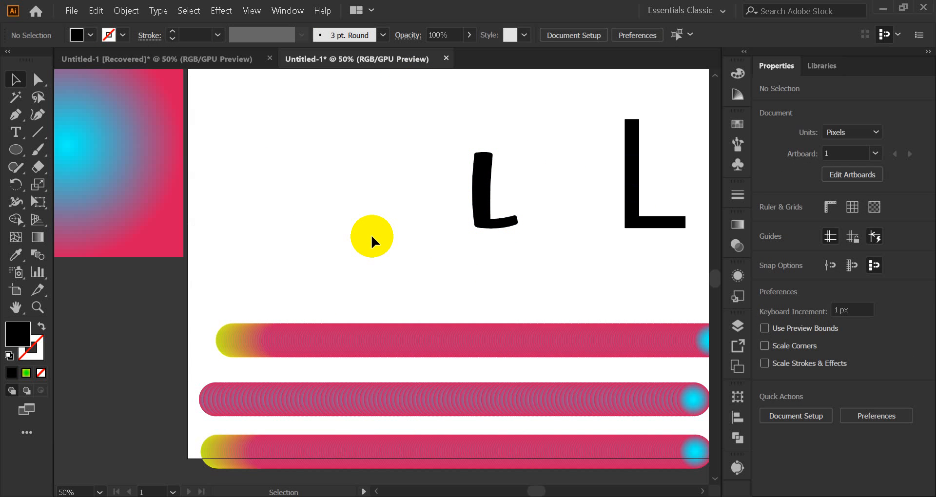
# Examine the path of the outlined rounded L and the spines of the blends in outline view.
pyautogui.hotkey('ctrl', 'y')
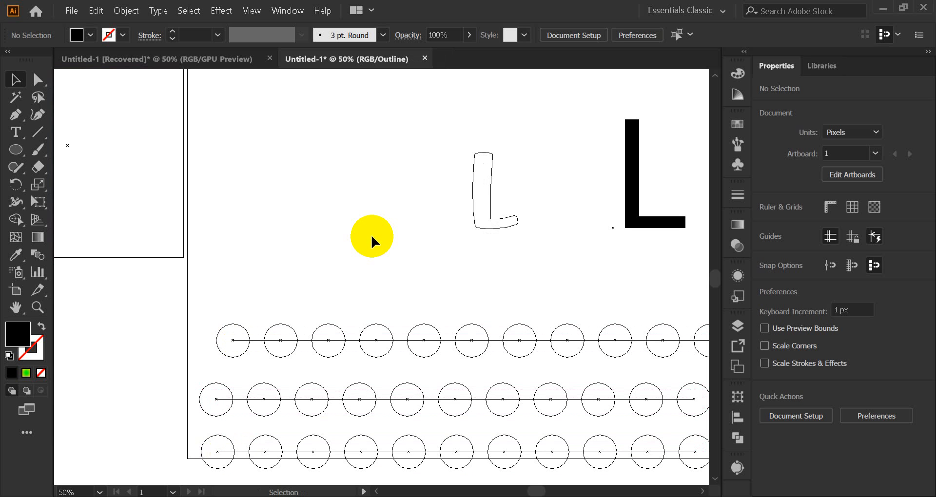
pyautogui.click(470, 195)
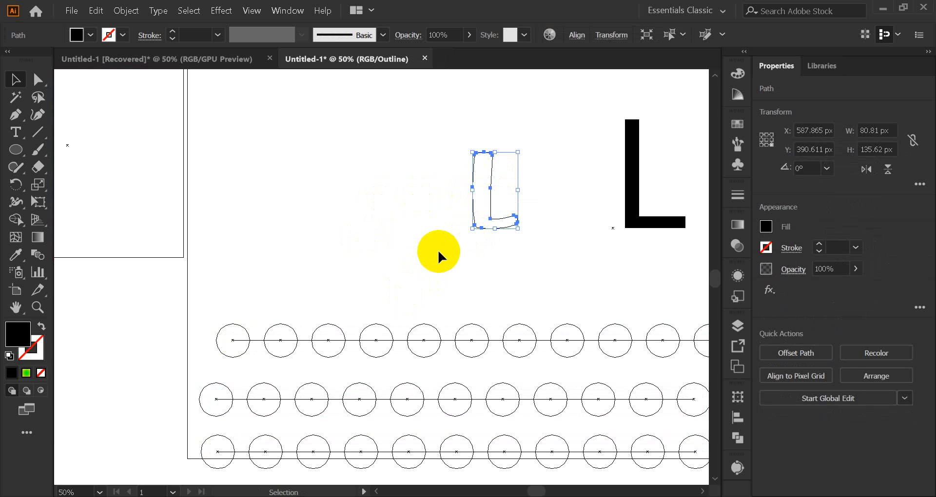
pyautogui.click(399, 341)
pyautogui.click(426, 333)
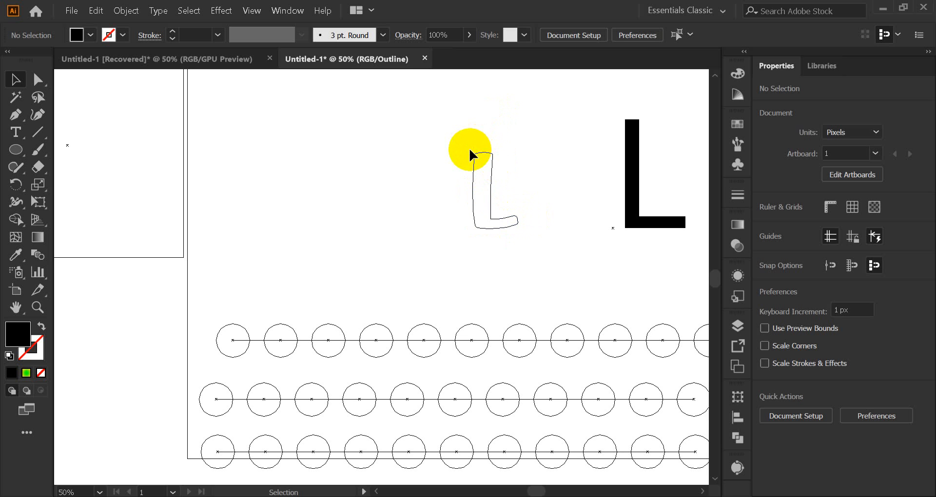
pyautogui.click(473, 188)
pyautogui.click(395, 176)
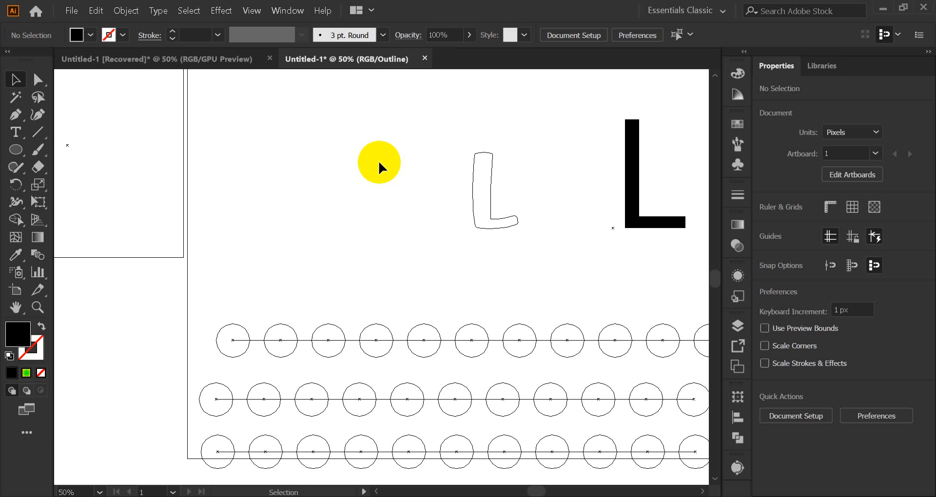
# Return to the normal preview, move the outlined rounded L near the artboard's left edge, and deselect it.
pyautogui.hotkey('ctrl', 'y')
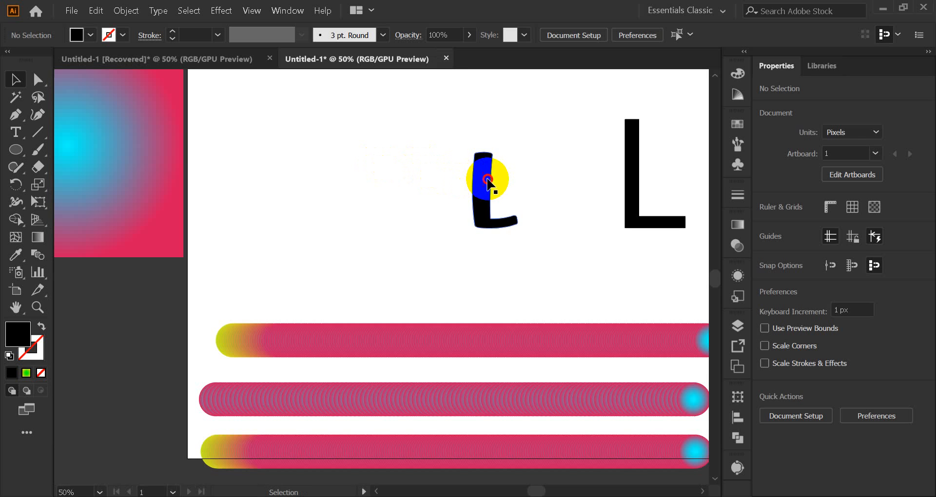
pyautogui.moveTo(482, 183); pyautogui.dragTo(238, 192)
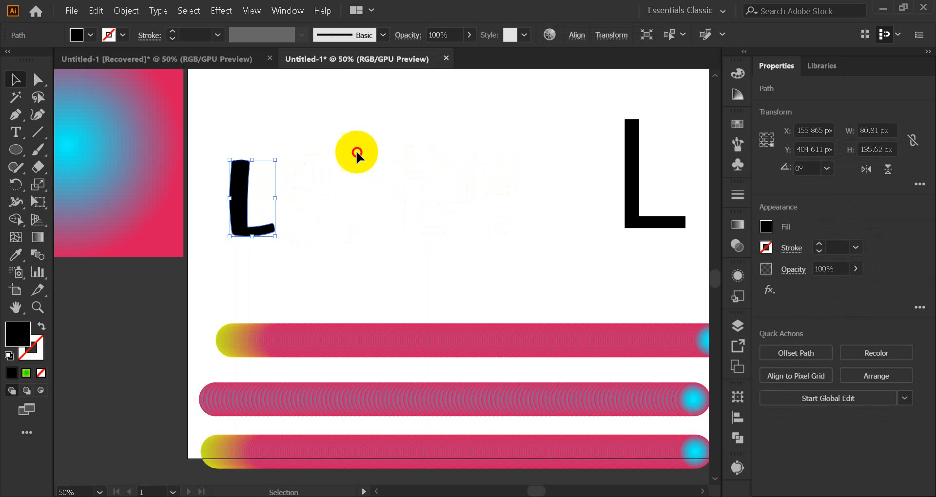
pyautogui.click(356, 151)
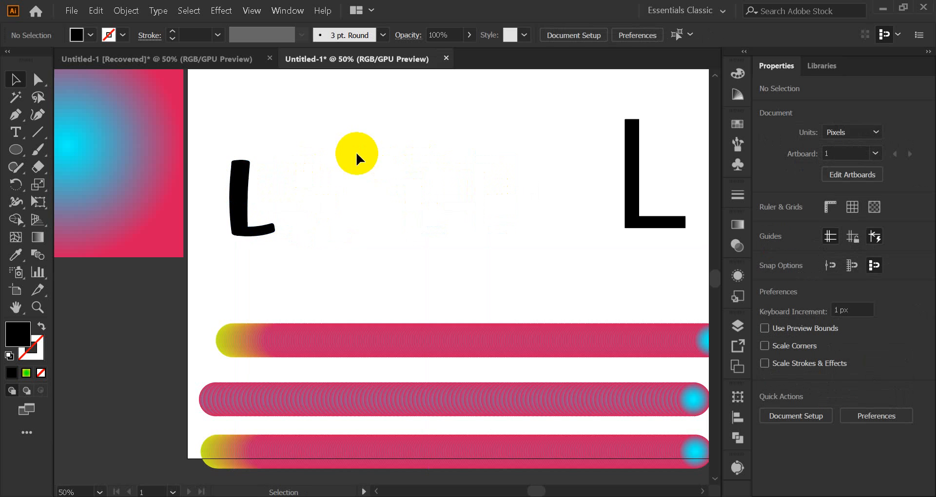
# Try a zigzag paintbrush stroke about 156 by 144 px between the two letters, examine its path in outline view, and delete it.
pyautogui.click(40, 151)
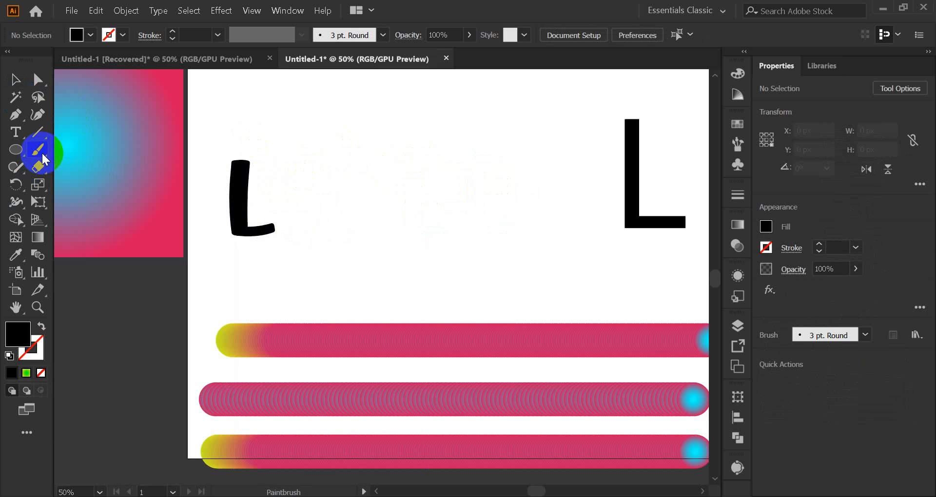
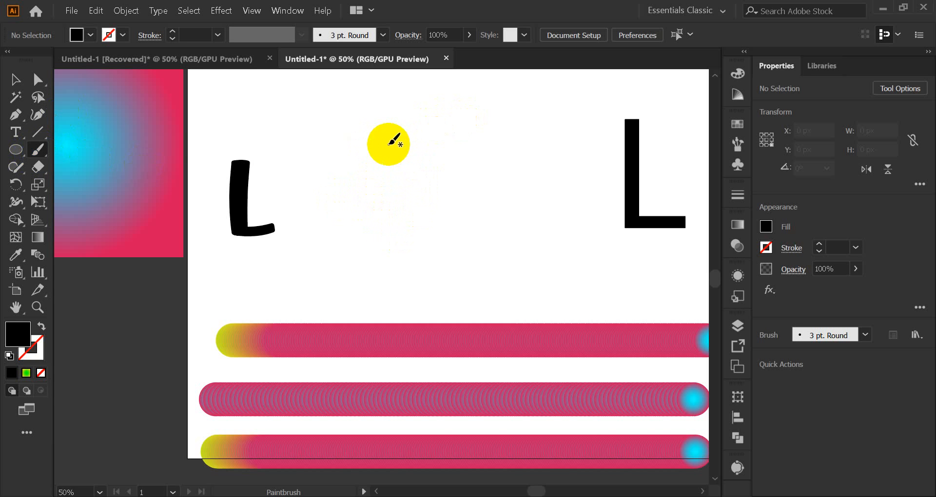
pyautogui.moveTo(388, 144)
pyautogui.mouseDown()
pyautogui.moveTo(458, 136)
pyautogui.moveTo(415, 167)
pyautogui.moveTo(476, 210)
pyautogui.moveTo(473, 150)
pyautogui.moveTo(459, 135)
pyautogui.mouseUp()
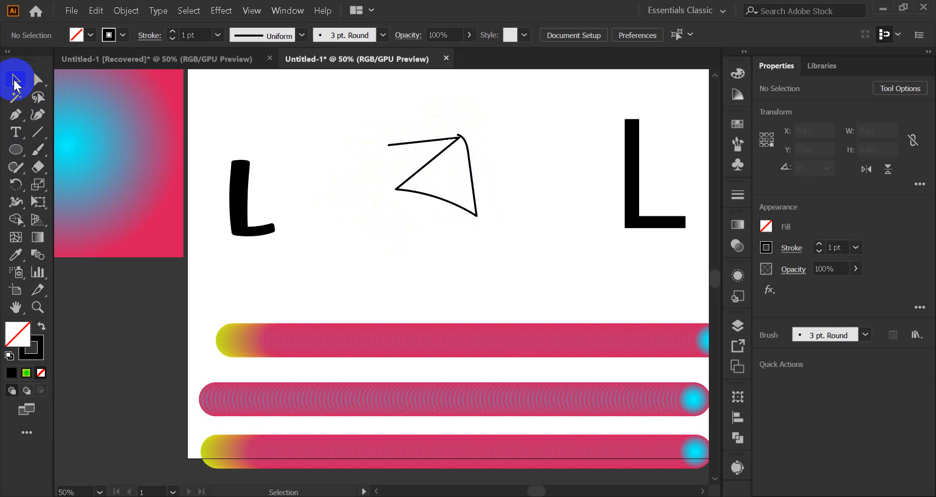
pyautogui.click(15, 79)
pyautogui.click(416, 172)
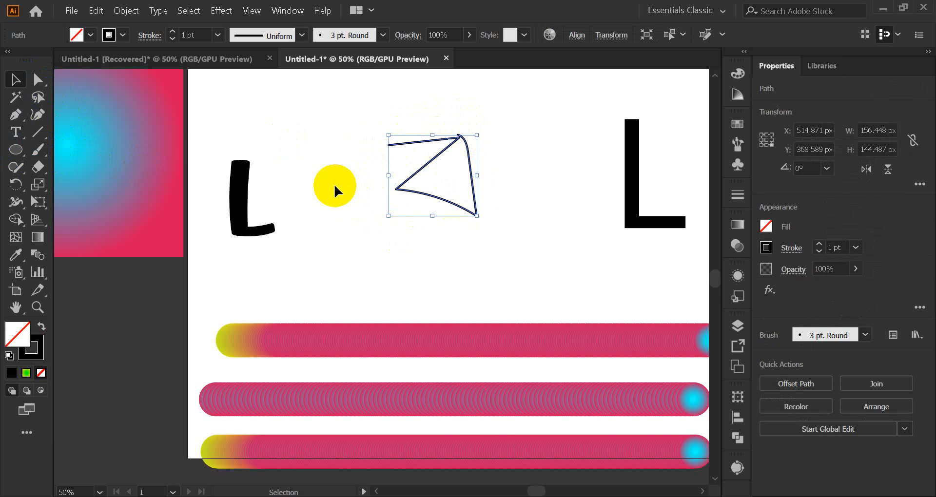
pyautogui.hotkey('ctrl', 'y')
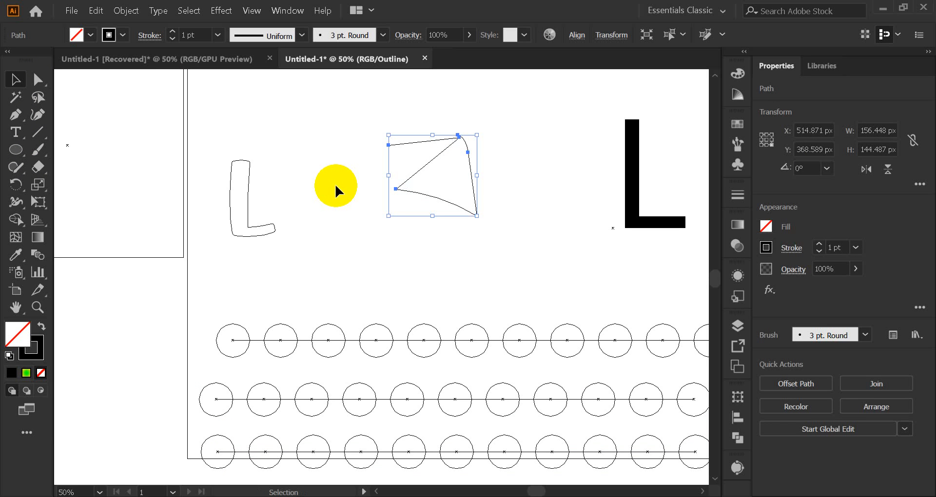
pyautogui.click(470, 236)
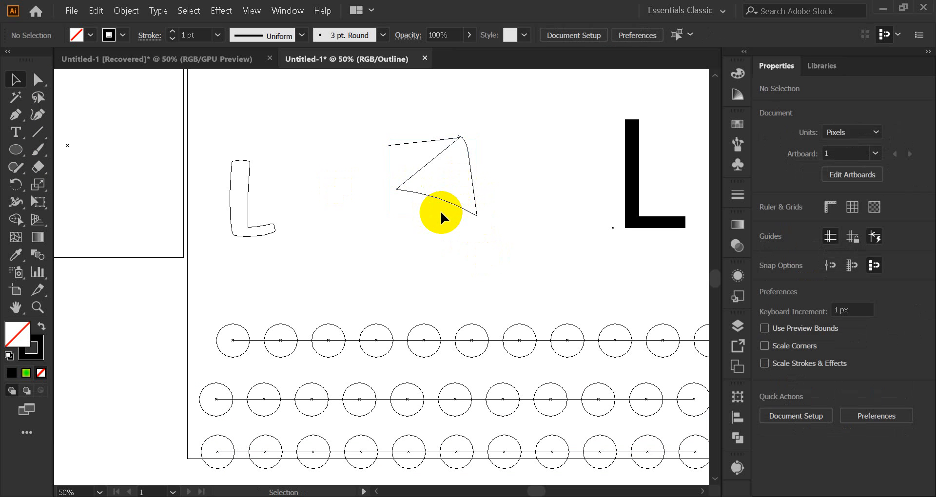
pyautogui.hotkey('ctrl', 'y')
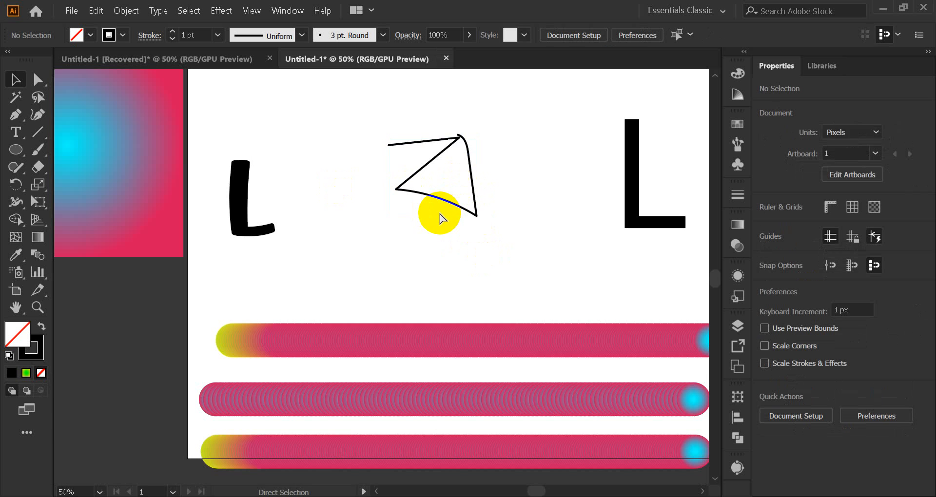
pyautogui.click(440, 199)
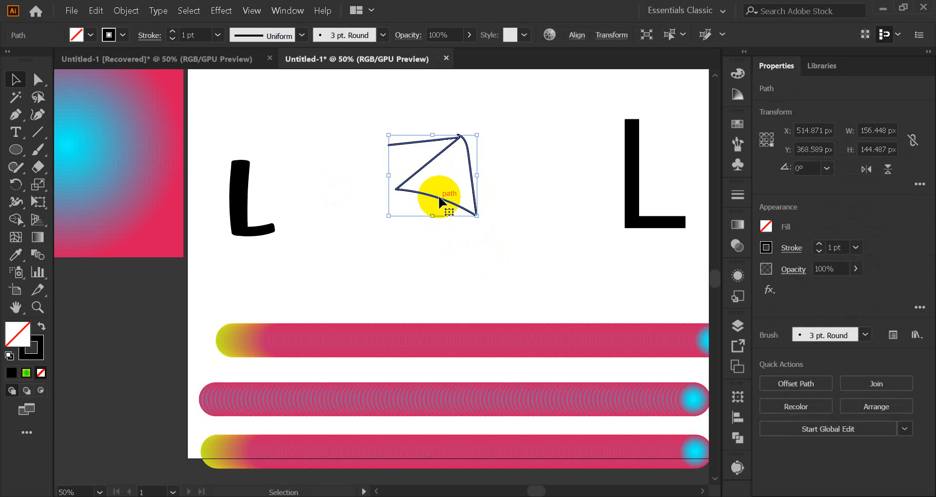
pyautogui.press('Delete')
# Try painting a looped script letter L in one brush stroke between the two black letters, and delete it.
pyautogui.click(36, 152)
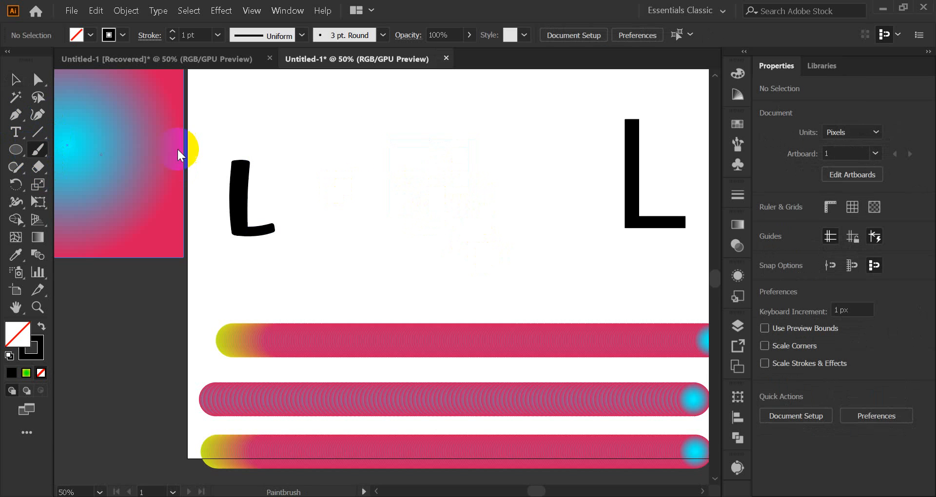
pyautogui.moveTo(362, 126)
pyautogui.mouseDown()
pyautogui.moveTo(391, 148)
pyautogui.moveTo(399, 136)
pyautogui.moveTo(341, 205)
pyautogui.moveTo(404, 237)
pyautogui.moveTo(443, 204)
pyautogui.mouseUp()
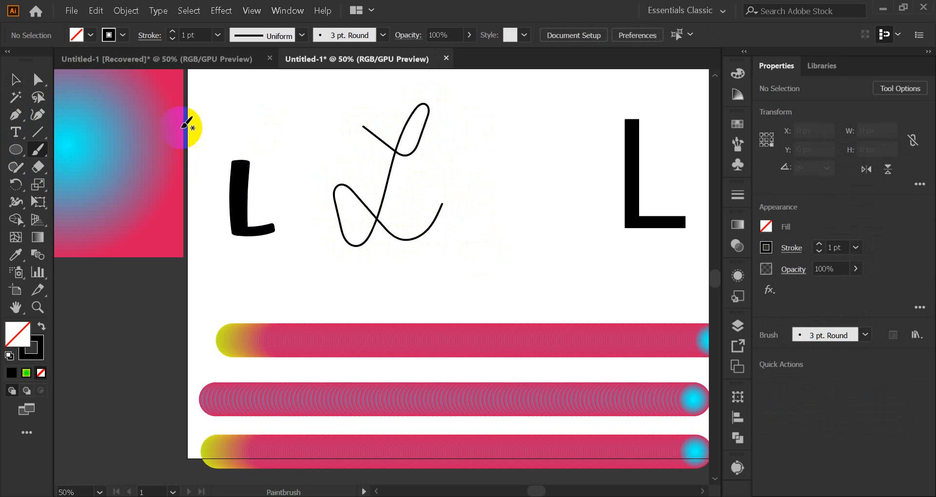
pyautogui.click(15, 80)
pyautogui.click(375, 227)
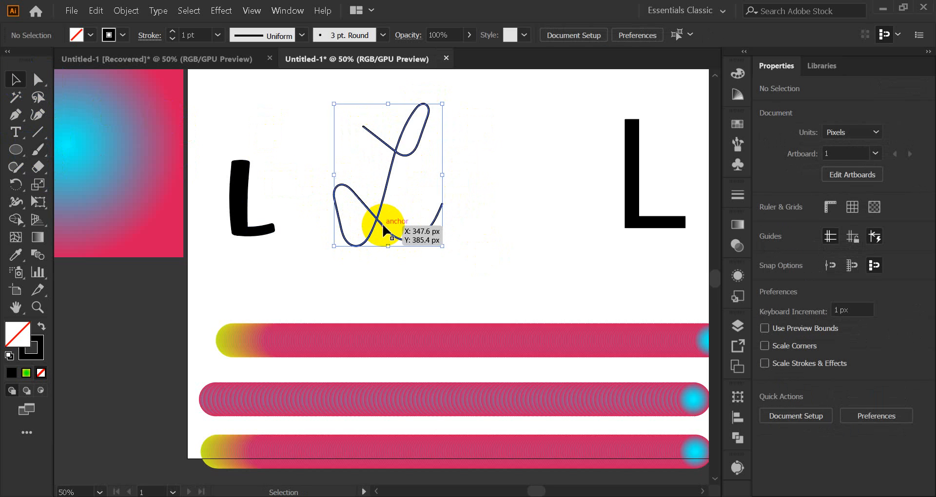
pyautogui.press('Delete')
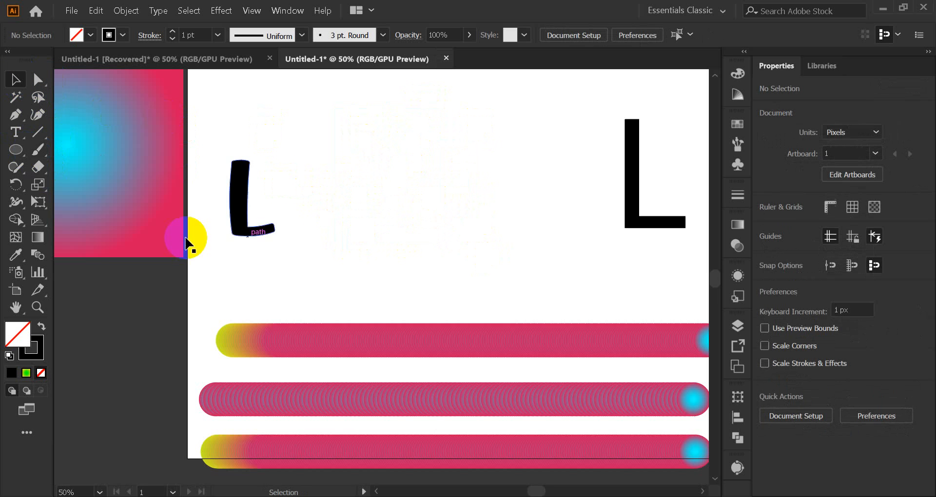
# Try a second script L brush stroke with a rounder lower loop in the same place, and remove it.
pyautogui.click(38, 149)
pyautogui.moveTo(359, 138)
pyautogui.mouseDown()
pyautogui.moveTo(419, 166)
pyautogui.moveTo(404, 192)
pyautogui.moveTo(365, 188)
pyautogui.moveTo(471, 194)
pyautogui.mouseUp()
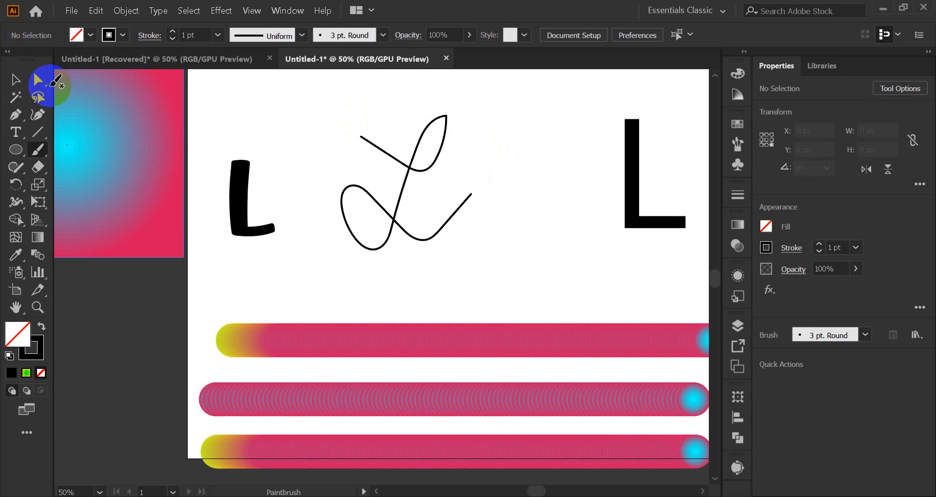
pyautogui.click(18, 82)
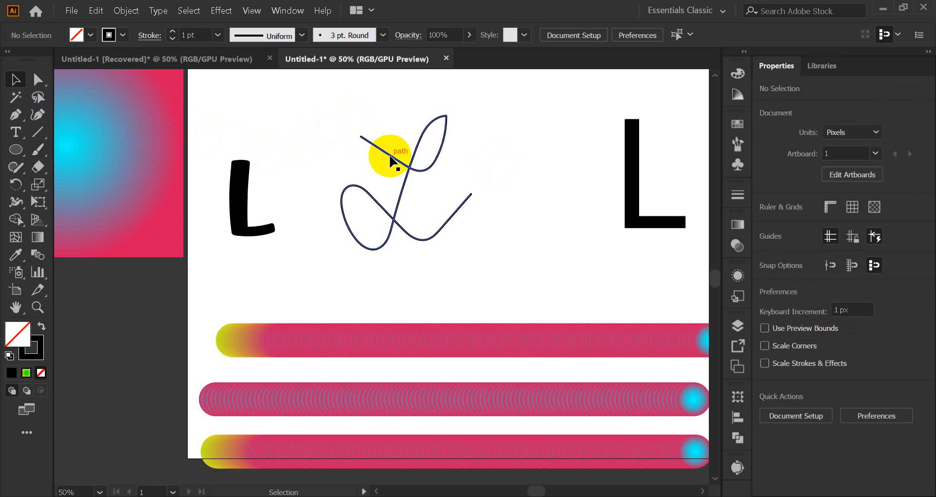
pyautogui.click(408, 167)
pyautogui.press('Delete')
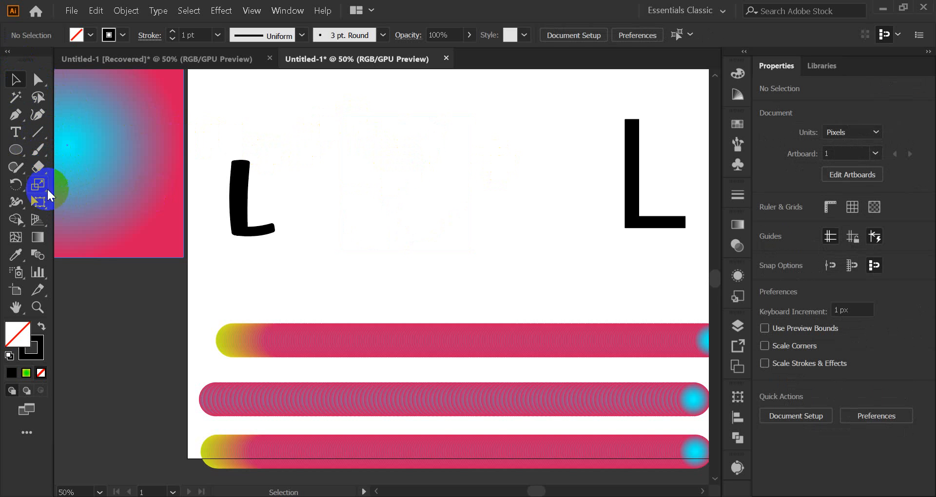
# Try a taller script L brush stroke about 264 by 295 px between the two letters, and delete it.
pyautogui.click(38, 152)
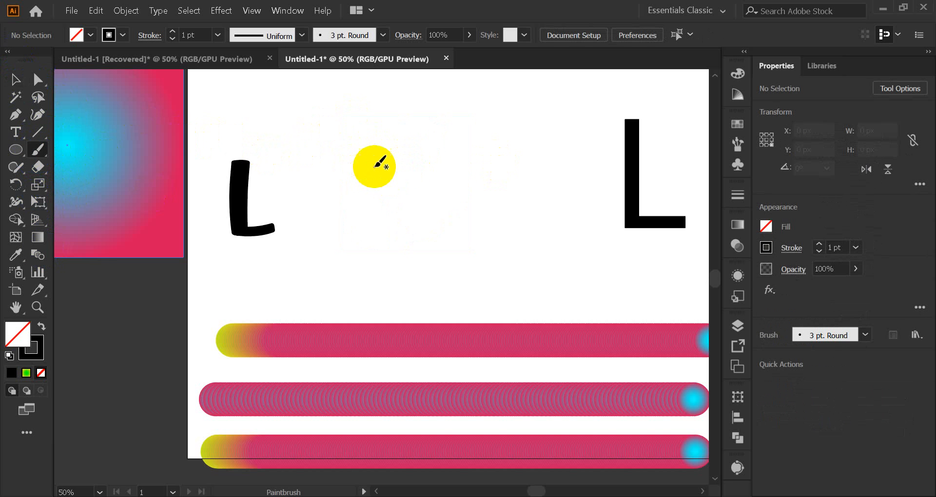
pyautogui.moveTo(350, 129)
pyautogui.mouseDown()
pyautogui.moveTo(382, 138)
pyautogui.moveTo(426, 108)
pyautogui.moveTo(341, 261)
pyautogui.moveTo(416, 259)
pyautogui.moveTo(484, 191)
pyautogui.mouseUp()
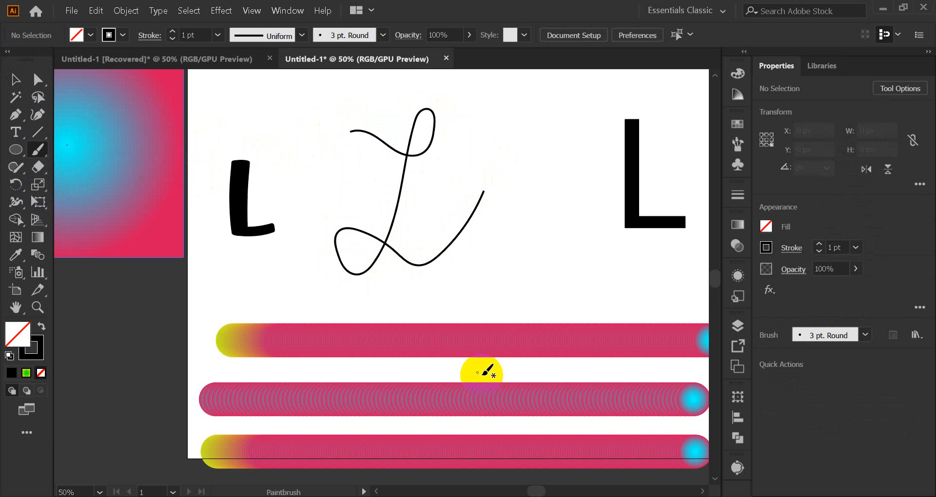
pyautogui.click(445, 483)
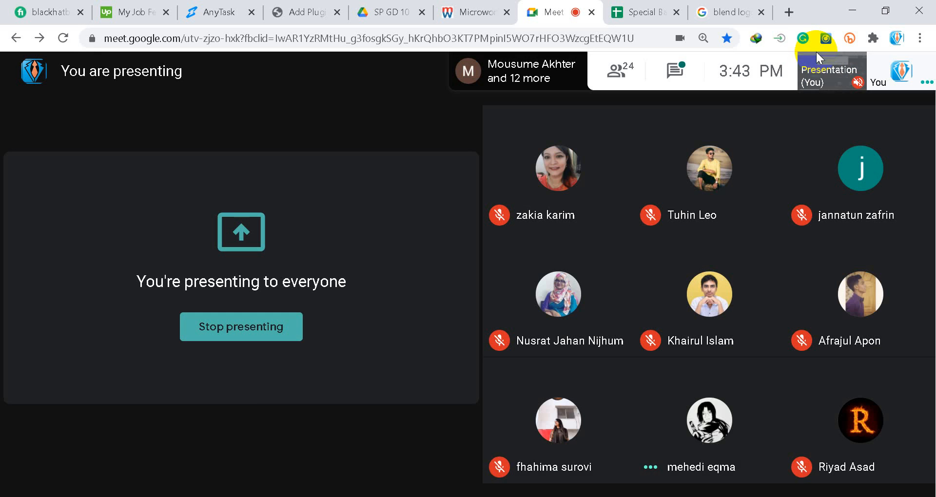
pyautogui.click(852, 11)
pyautogui.click(16, 79)
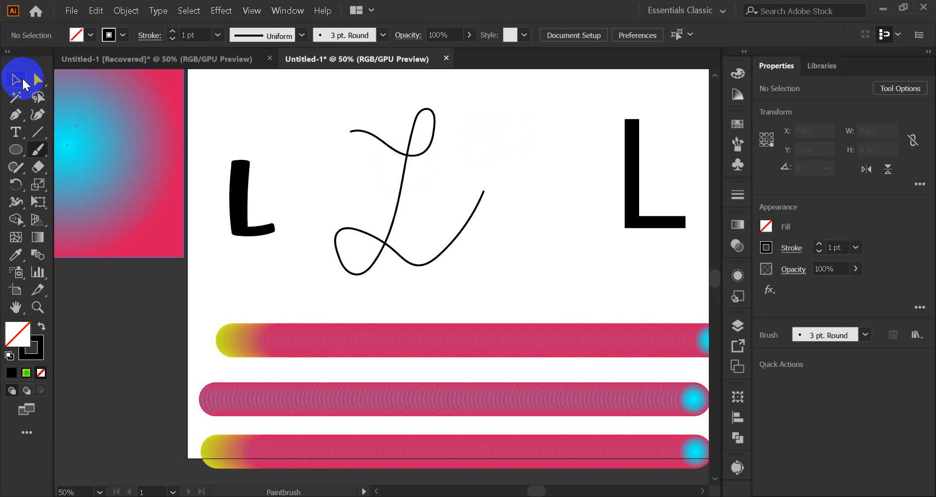
pyautogui.click(404, 172)
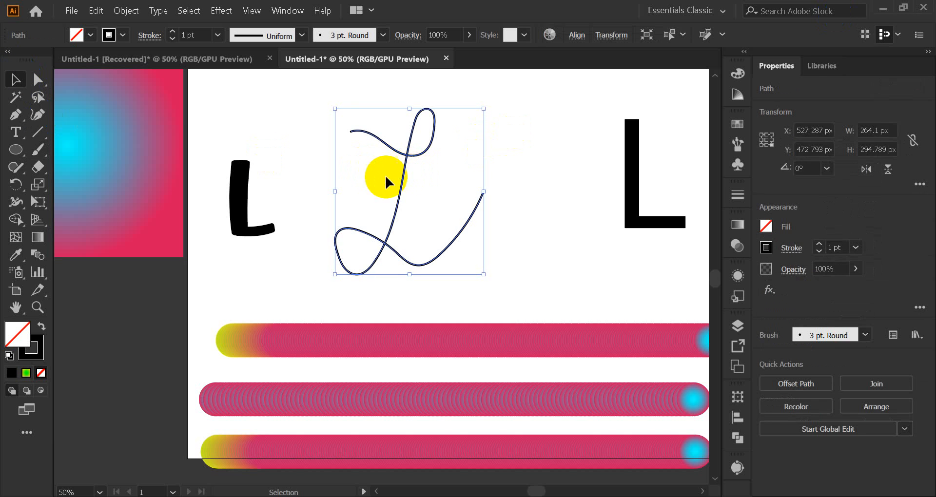
pyautogui.press('Delete')
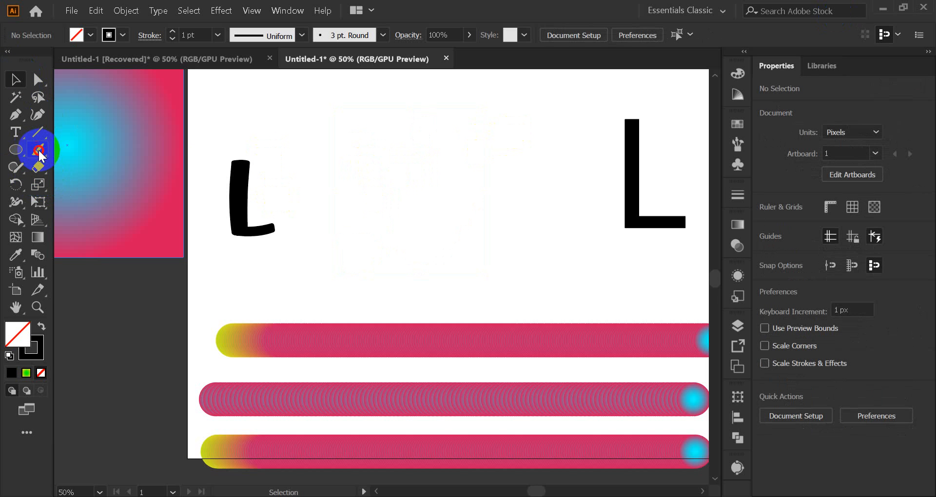
# Paint a single-stroke script L with a large round lower loop between the rounded L and the plain L.
pyautogui.click(37, 151)
pyautogui.moveTo(377, 128)
pyautogui.mouseDown()
pyautogui.moveTo(396, 137)
pyautogui.moveTo(433, 111)
pyautogui.moveTo(309, 210)
pyautogui.moveTo(387, 234)
pyautogui.moveTo(476, 195)
pyautogui.moveTo(443, 215)
pyautogui.mouseUp()
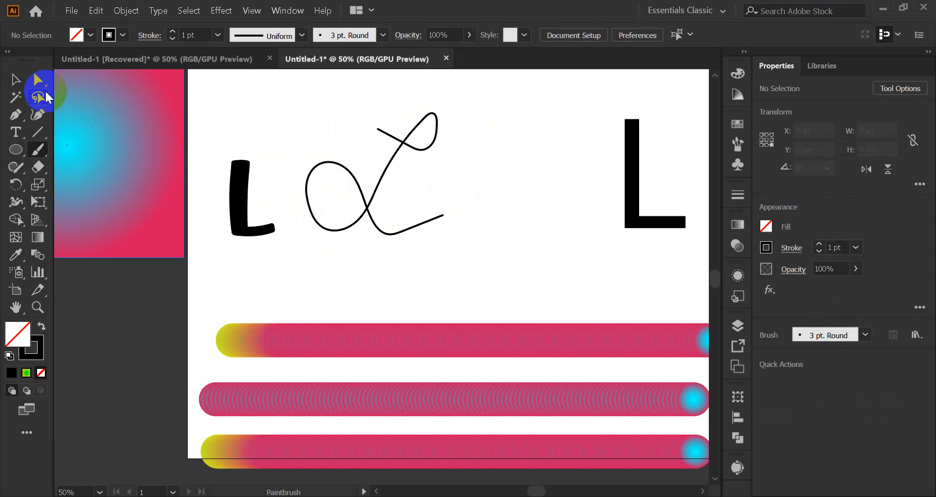
# Delete the script L with the large round lower loop between the two black letters.
pyautogui.click(13, 83)
pyautogui.click(370, 203)
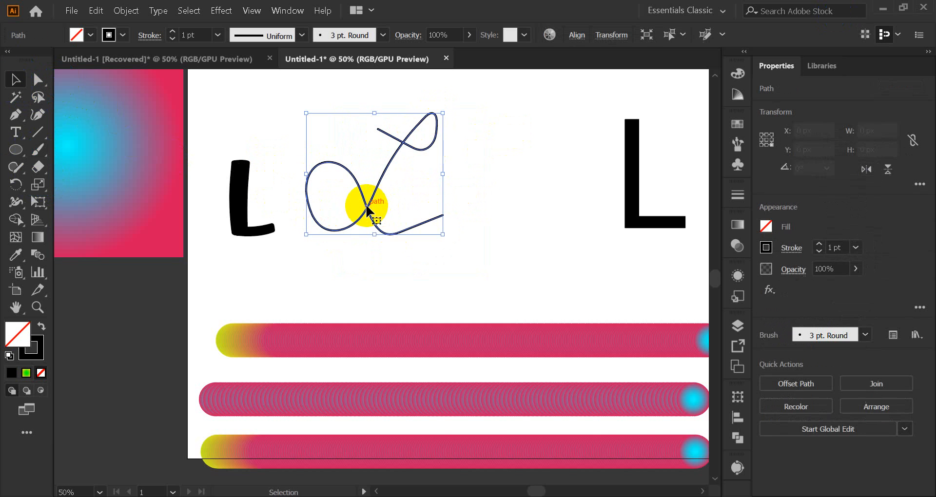
pyautogui.click(369, 219)
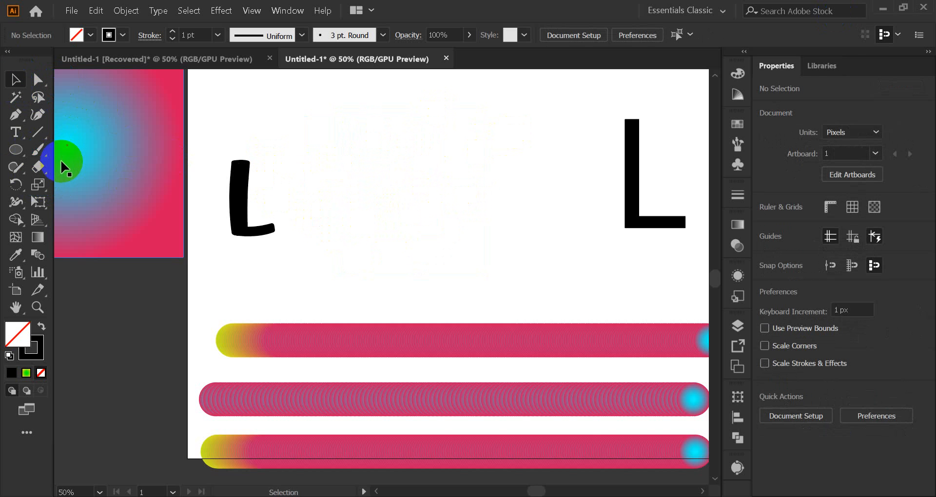
# Paint two single-stroke script Ls between the black letters, about 173 by 255 px and about 281 by 320 px.
pyautogui.click(39, 152)
pyautogui.moveTo(379, 140)
pyautogui.mouseDown()
pyautogui.moveTo(427, 155)
pyautogui.moveTo(438, 120)
pyautogui.moveTo(388, 232)
pyautogui.moveTo(351, 244)
pyautogui.moveTo(353, 224)
pyautogui.moveTo(445, 248)
pyautogui.mouseUp()
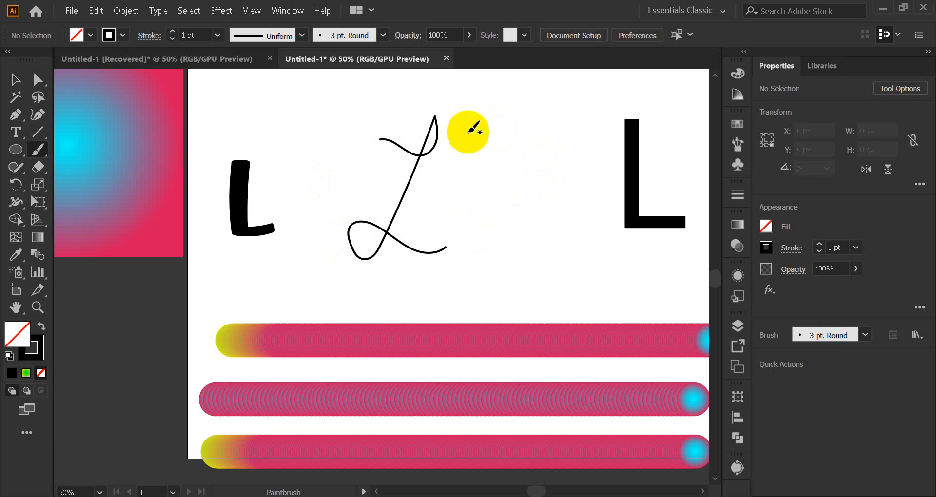
pyautogui.moveTo(468, 129)
pyautogui.mouseDown()
pyautogui.moveTo(544, 89)
pyautogui.moveTo(494, 201)
pyautogui.moveTo(625, 122)
pyautogui.mouseUp()
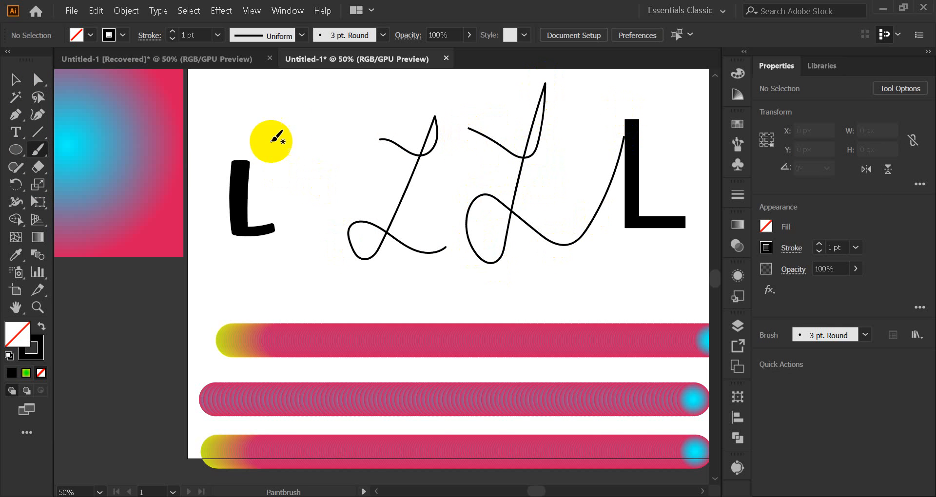
pyautogui.click(15, 79)
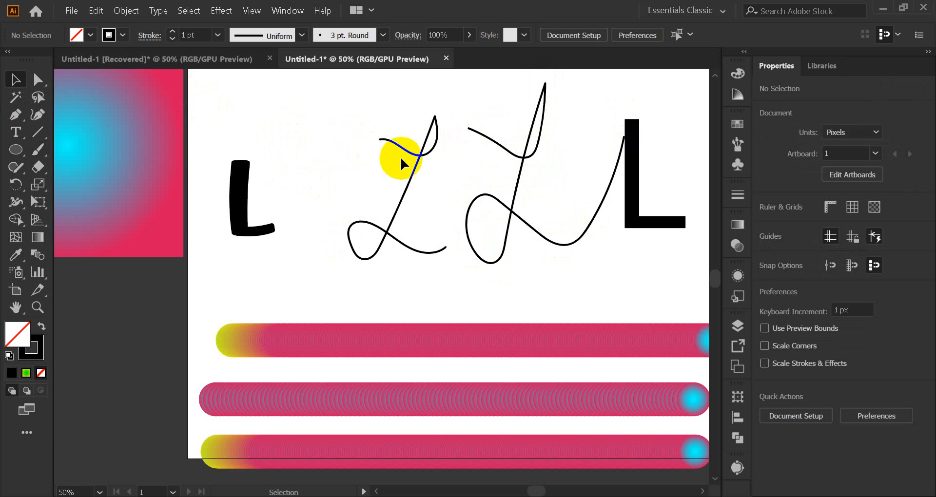
# Inspect the smaller script L's path in outline view and return to the normal preview.
pyautogui.click(412, 200)
pyautogui.hotkey('ctrl', 'shift', 'b')
pyautogui.hotkey('ctrl', 'y')
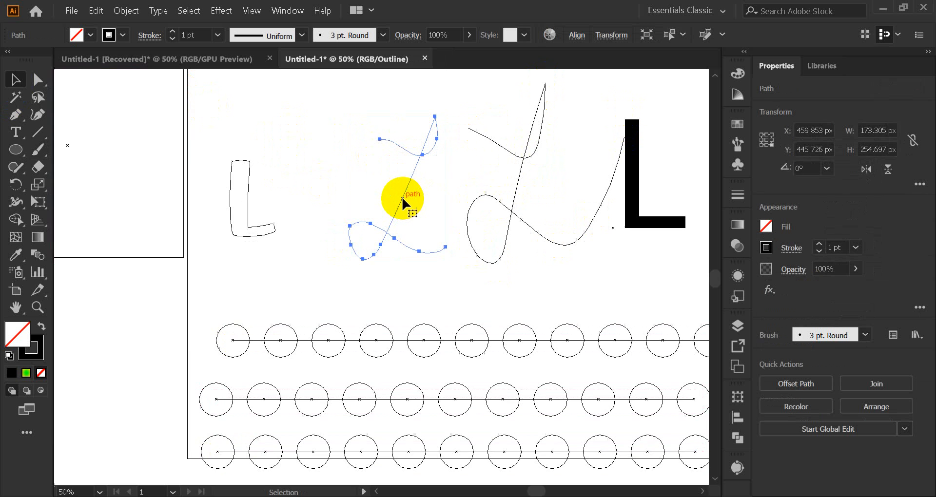
pyautogui.hotkey('ctrl', 'shift', 'b')
pyautogui.hotkey('ctrl', 'shift', 'b')
pyautogui.hotkey('ctrl', 'shift', 'b')
pyautogui.hotkey('ctrl', 'y')
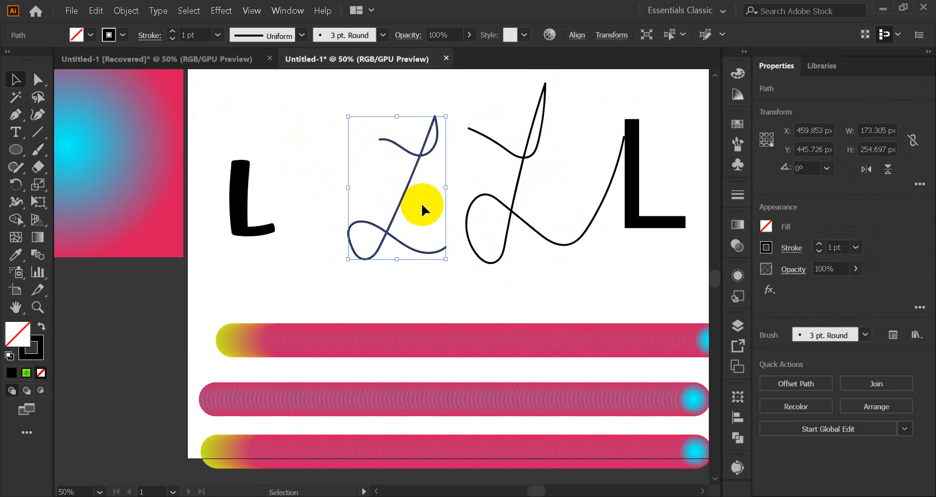
# Replace the spine of the uppermost yellow, pink and cyan blend bar with the smaller script L path.
pyautogui.click(294, 229)
pyautogui.moveTo(350, 186); pyautogui.dragTo(413, 333)
pyautogui.click(126, 10)
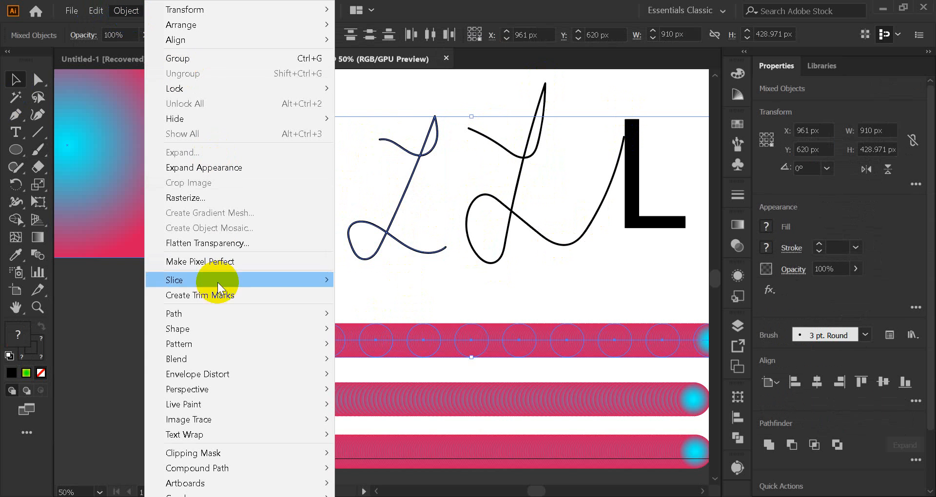
pyautogui.moveTo(205, 361)
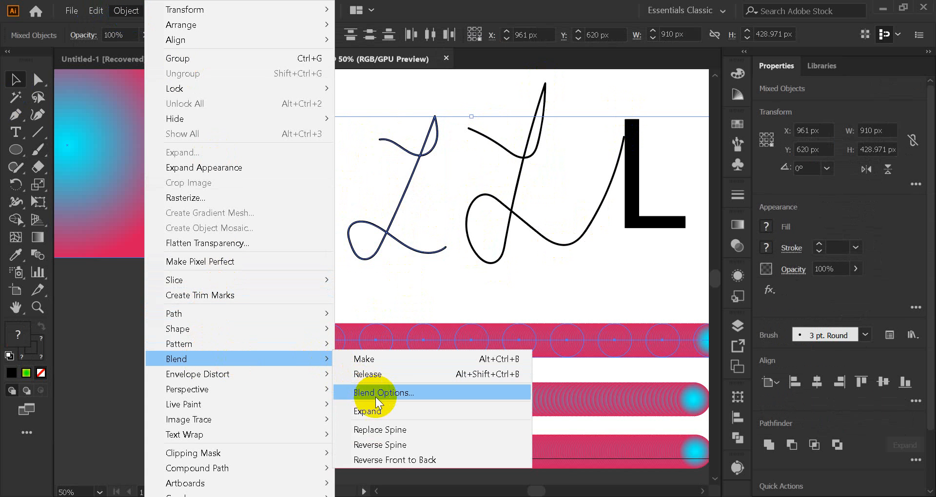
pyautogui.click(383, 429)
pyautogui.hotkey('ctrl', 'h')
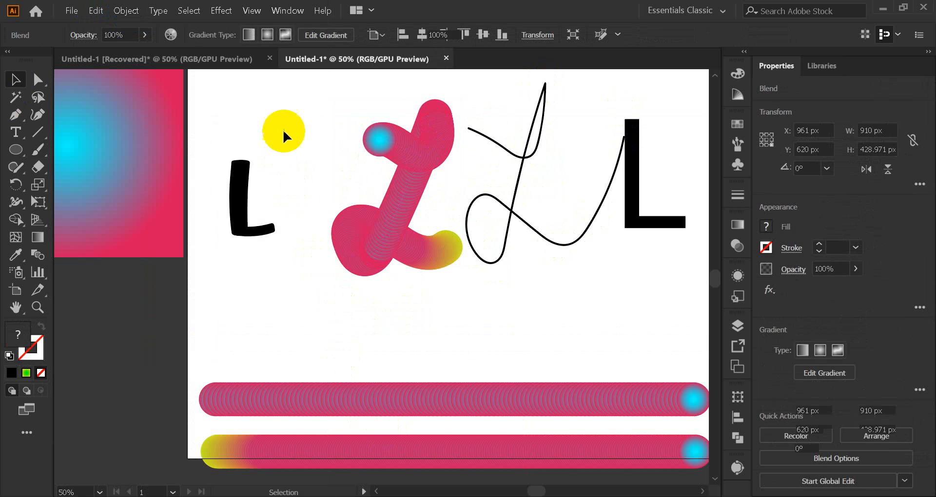
# Move the blended script L down over the rounded black L.
pyautogui.click(283, 130)
pyautogui.moveTo(397, 230); pyautogui.dragTo(259, 314)
pyautogui.click(335, 261)
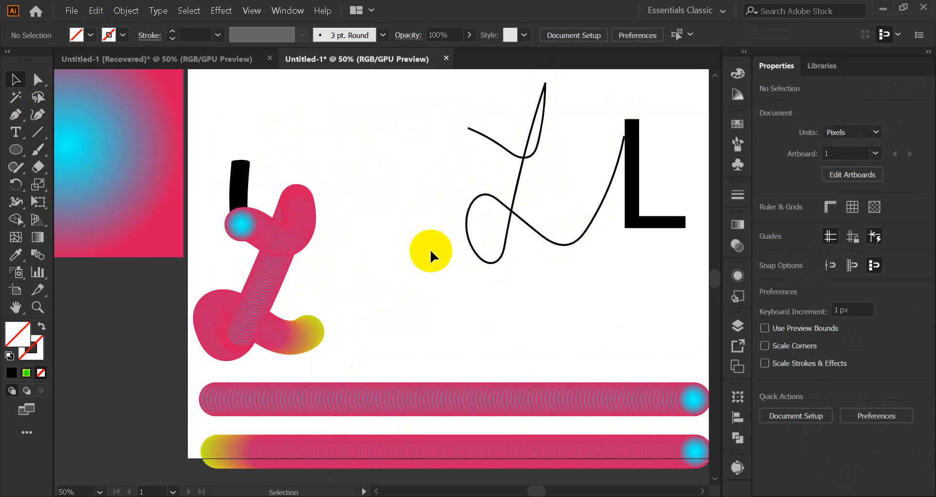
# Delete the wide unblended script L and the blended script L.
pyautogui.click(507, 235)
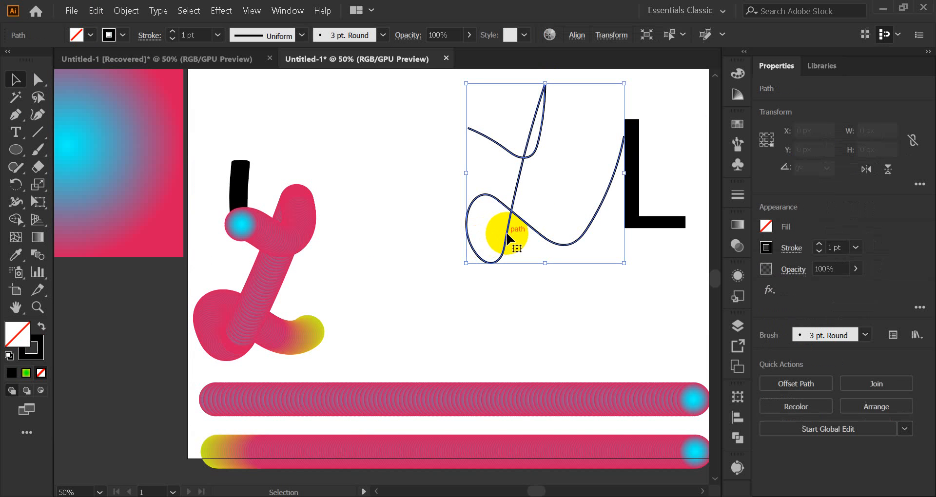
pyautogui.click(337, 271)
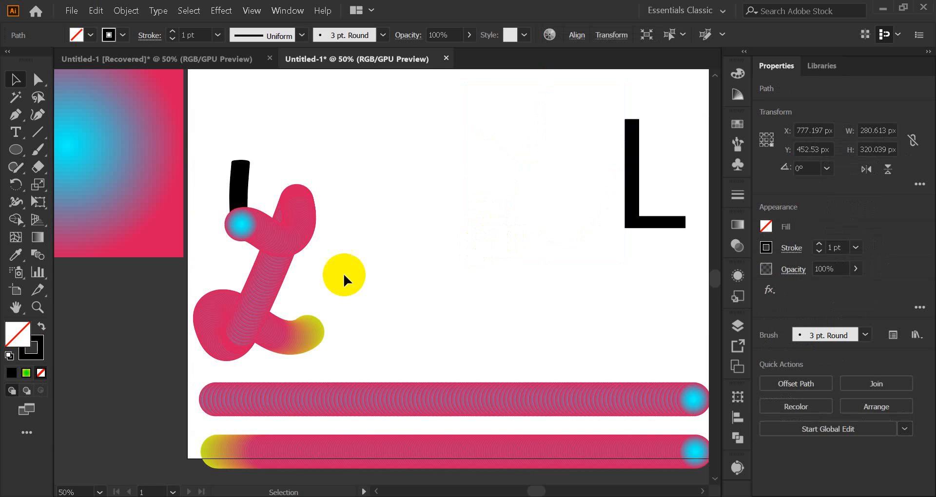
pyautogui.click(250, 307)
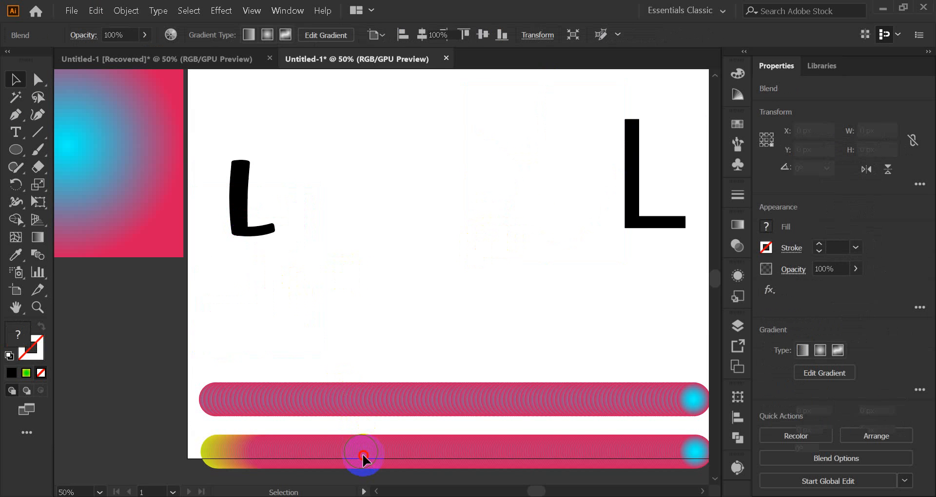
# Duplicate the yellow, pink and cyan blend bar from the artboard's lower edge to above the other bars.
pyautogui.moveTo(364, 456); pyautogui.dragTo(313, 306)
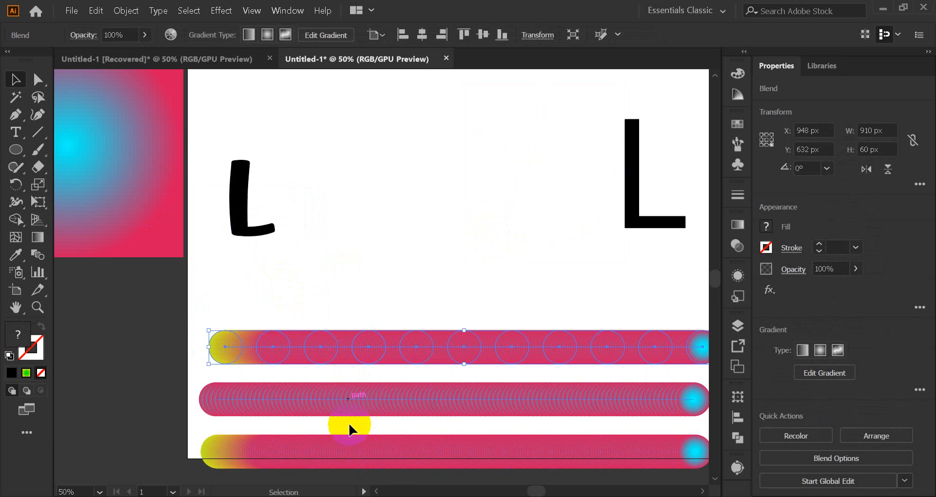
pyautogui.click(300, 211)
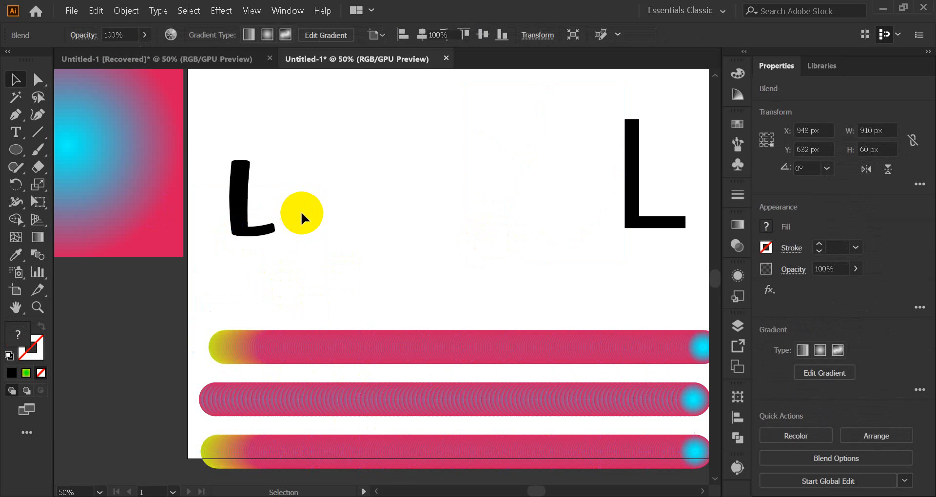
# Paint a large single-stroke script L whose lower loop runs over the rounded black L.
pyautogui.click(41, 147)
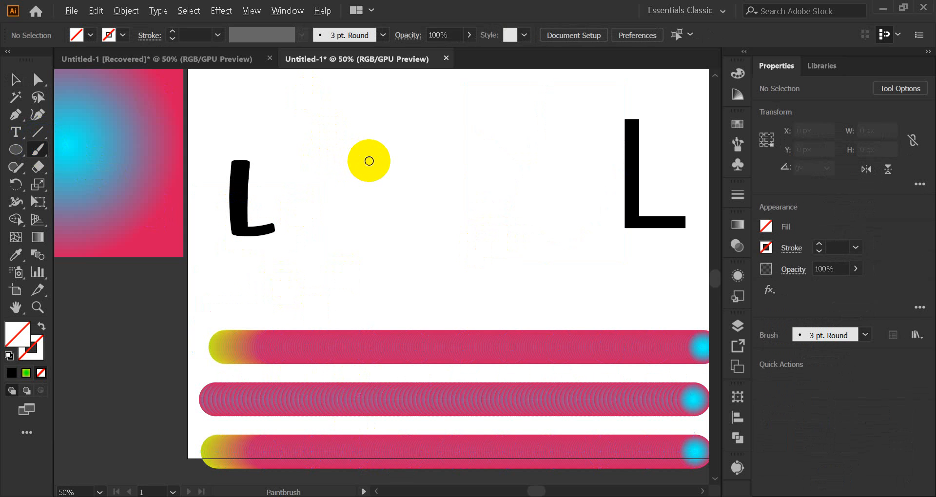
pyautogui.hotkey('ctrl', '-')
pyautogui.scroll(1, 387, 153)
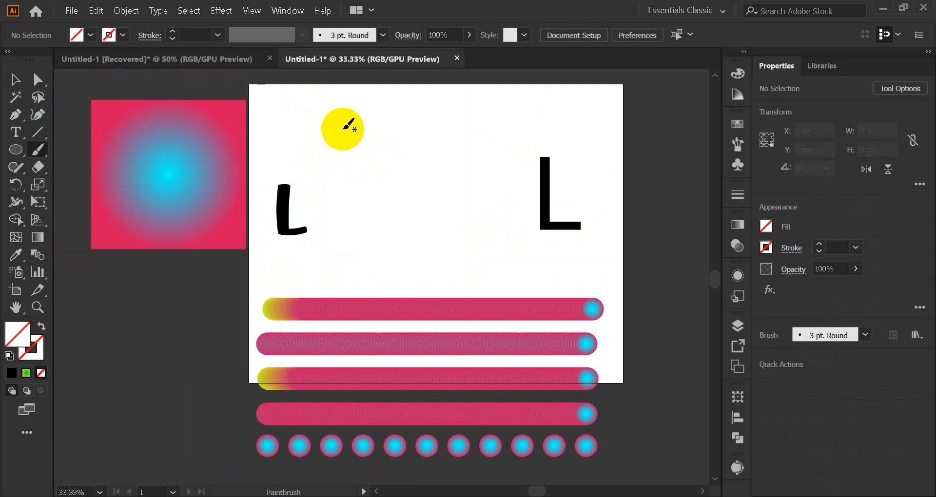
pyautogui.moveTo(342, 117)
pyautogui.mouseDown()
pyautogui.moveTo(391, 138)
pyautogui.moveTo(376, 167)
pyautogui.moveTo(315, 199)
pyautogui.moveTo(486, 167)
pyautogui.moveTo(483, 184)
pyautogui.mouseUp()
pyautogui.click(16, 84)
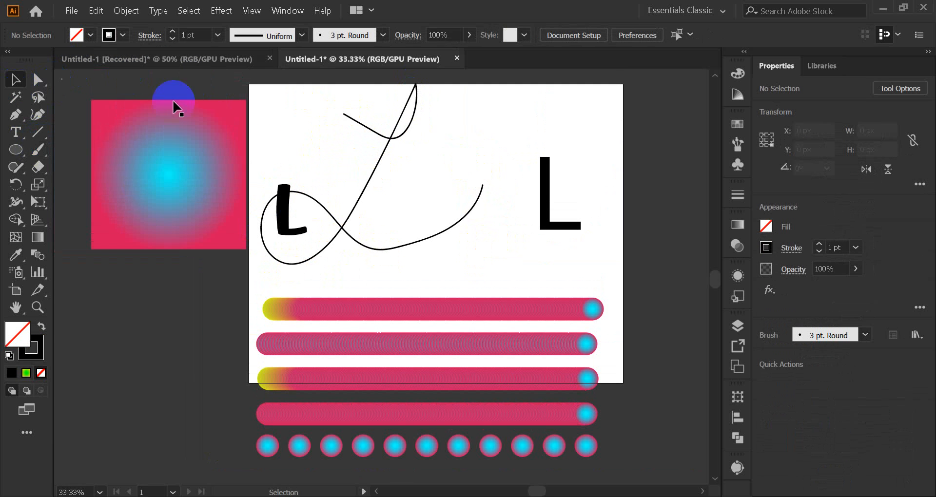
# Delete the rounded black L and the large script L stroke crossing it.
pyautogui.click(284, 190)
pyautogui.press('Delete')
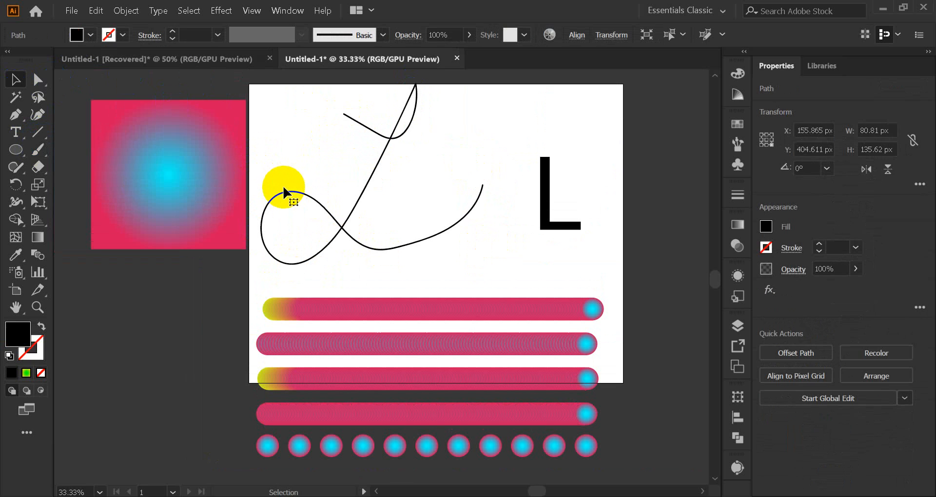
pyautogui.click(362, 200)
pyautogui.press('Delete')
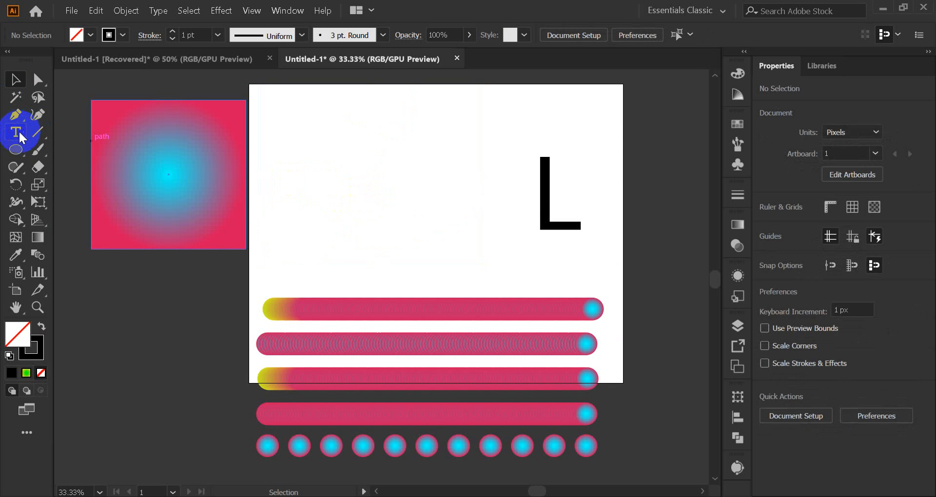
# Paint a single-stroke script L with rounded upper and lower loops in the upper left of the artboard.
pyautogui.click(40, 152)
pyautogui.moveTo(309, 102)
pyautogui.mouseDown()
pyautogui.moveTo(378, 138)
pyautogui.moveTo(330, 211)
pyautogui.moveTo(331, 227)
pyautogui.moveTo(398, 205)
pyautogui.mouseUp()
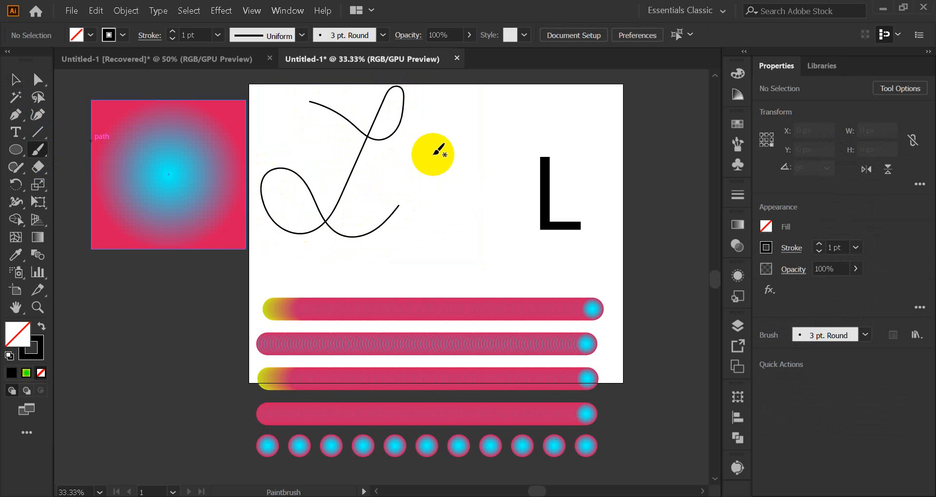
pyautogui.click(16, 79)
# Replace the uppermost blend bar's spine with the new script L path and deselect the result.
pyautogui.moveTo(336, 162); pyautogui.dragTo(414, 313)
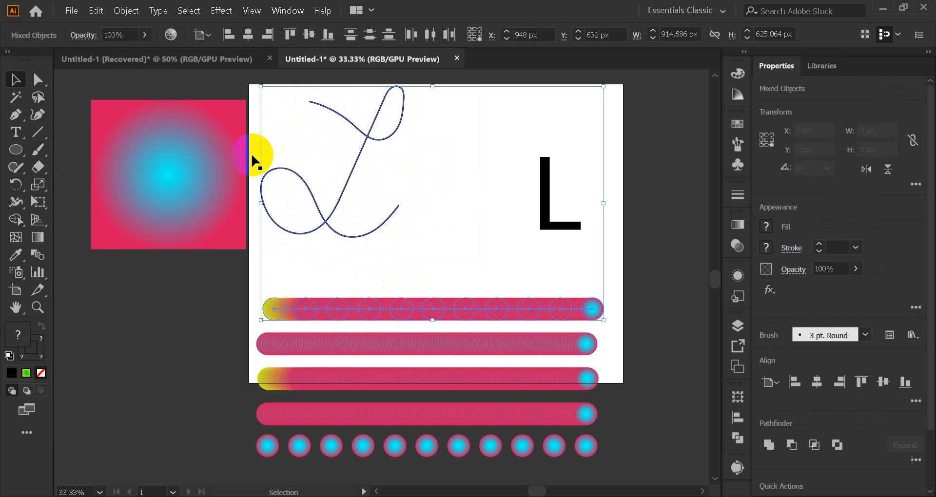
pyautogui.click(124, 17)
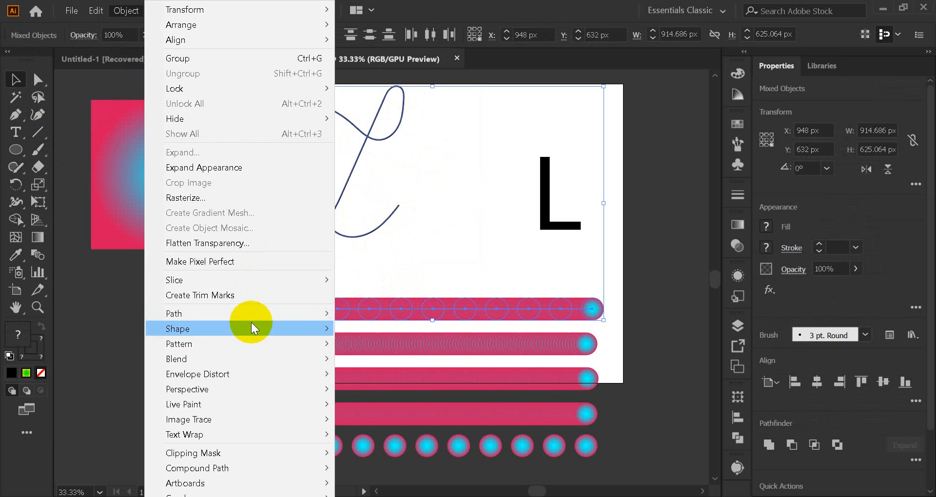
pyautogui.moveTo(258, 359)
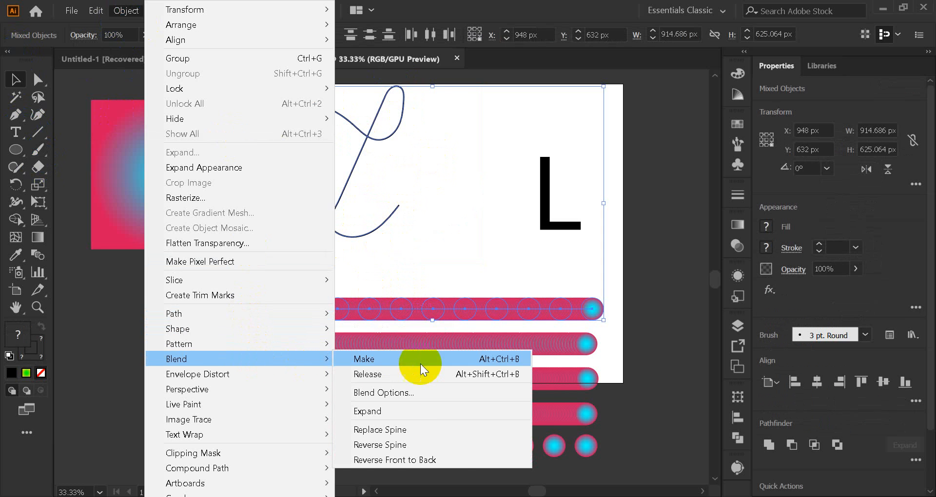
pyautogui.click(415, 427)
pyautogui.click(449, 224)
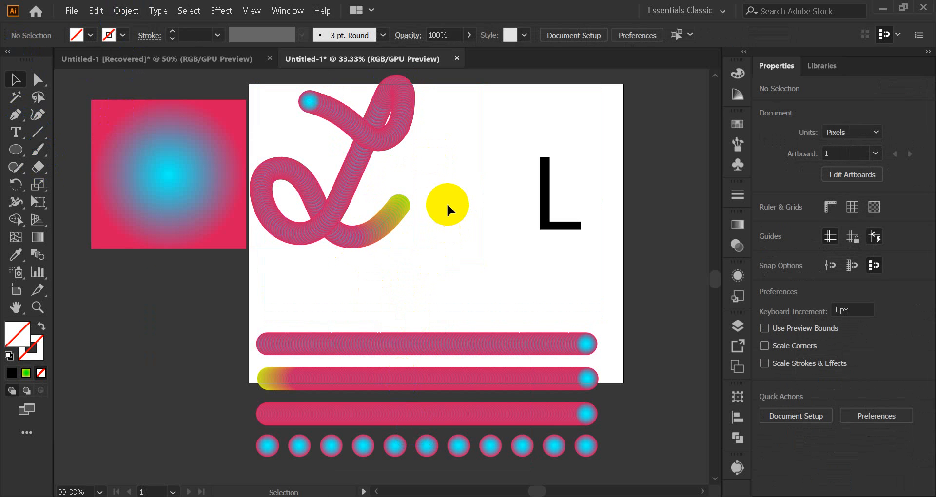
# Delete the plain black letter L from the right side of the artboard.
pyautogui.scroll(-2, 401, 223)
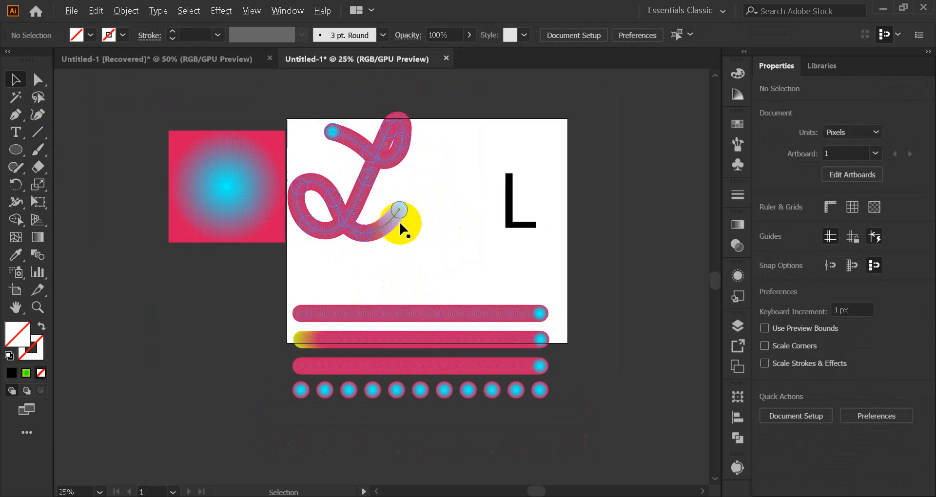
pyautogui.click(479, 233)
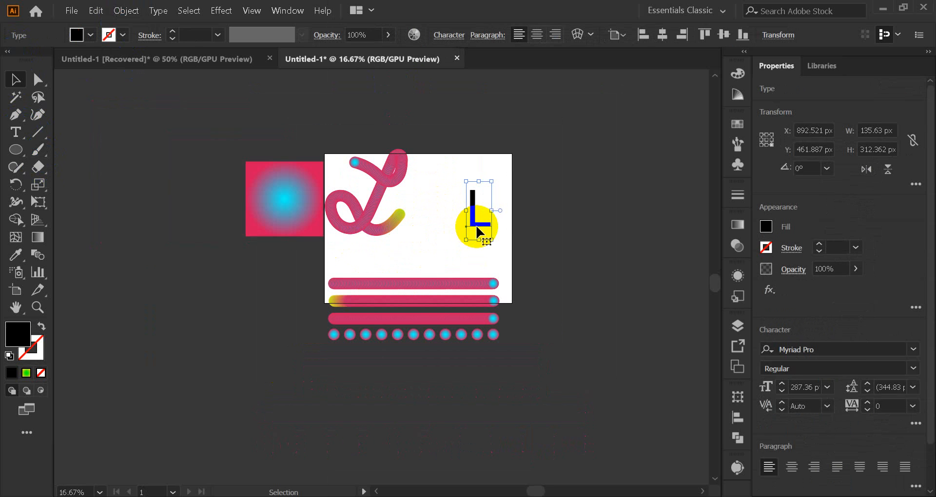
pyautogui.press('Delete')
pyautogui.scroll(2, 447, 214)
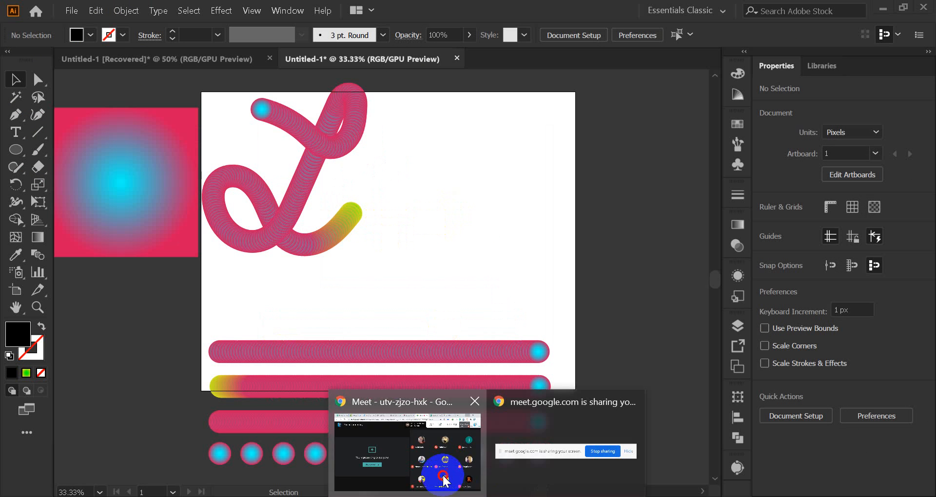
# Switch to the Google Meet call to check on the meeting, and return to Illustrator.
pyautogui.click(428, 474)
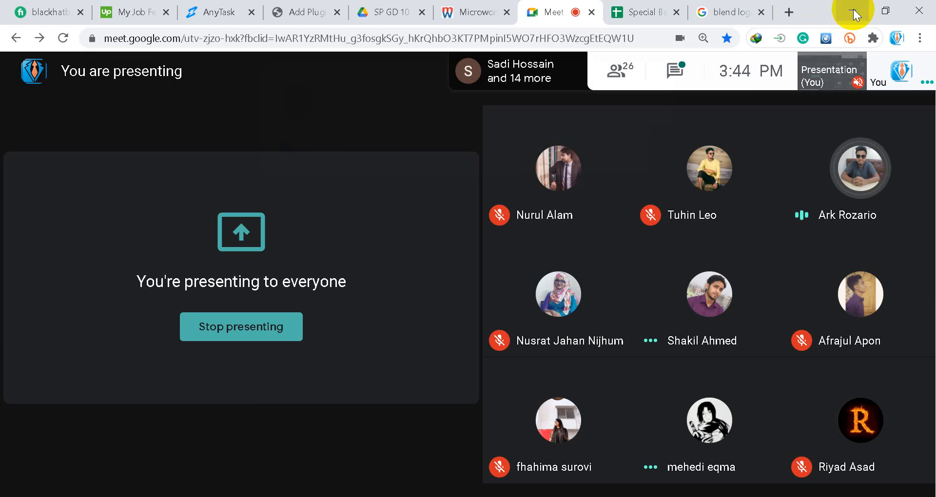
pyautogui.click(852, 10)
pyautogui.click(151, 195)
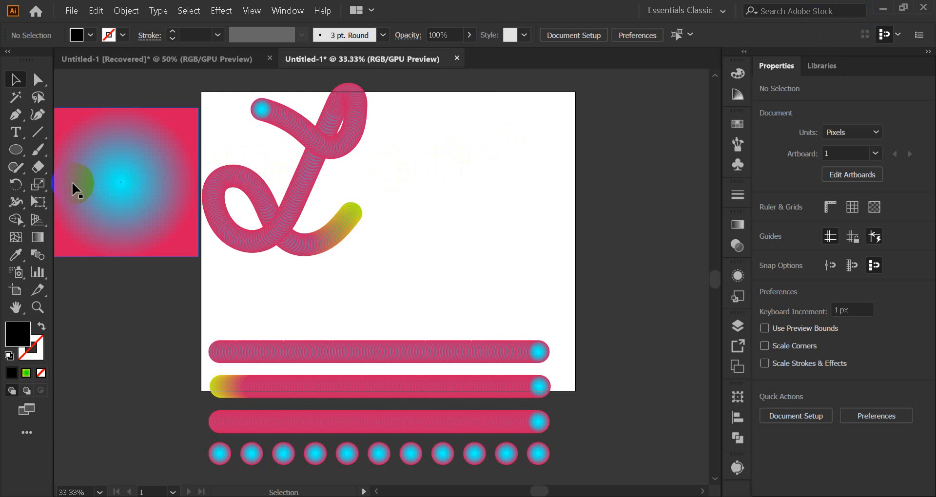
pyautogui.scroll(1, 455, 203)
pyautogui.scroll(-1, 453, 202)
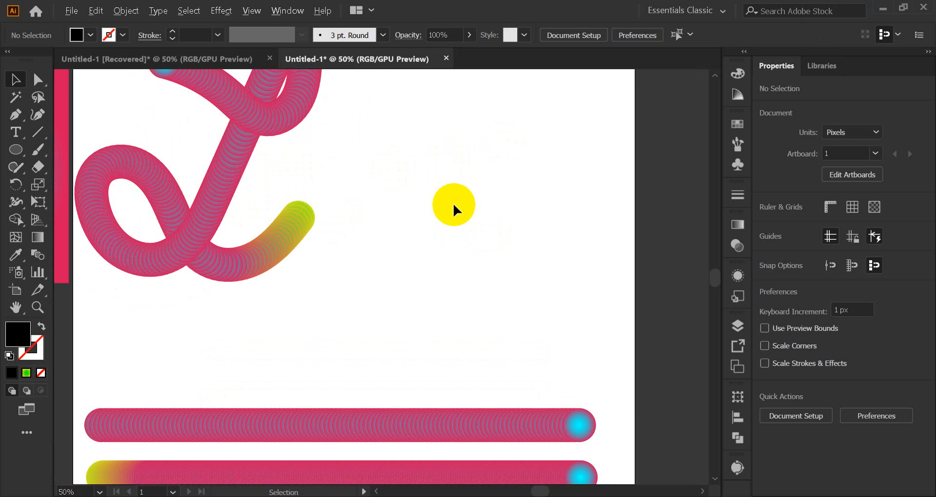
pyautogui.scroll(1, 401, 224)
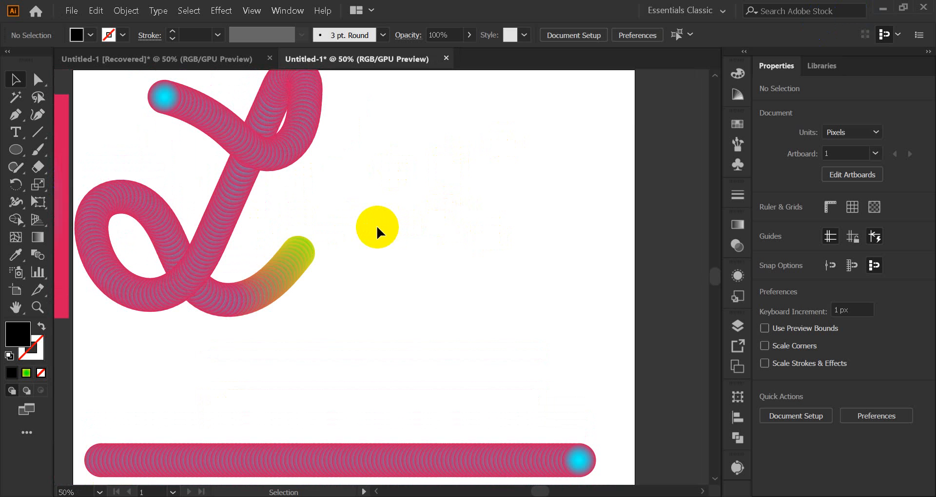
pyautogui.scroll(-1, 377, 225)
pyautogui.scroll(1, 376, 225)
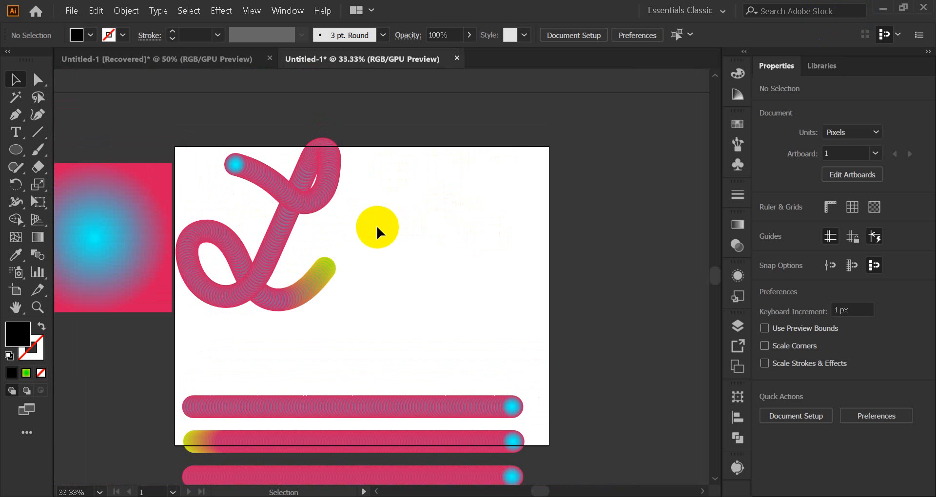
pyautogui.scroll(1, 376, 225)
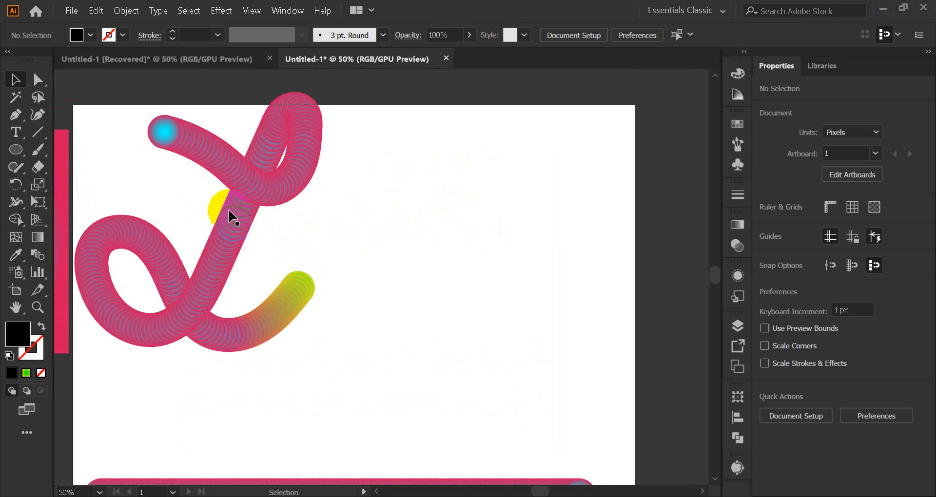
# Paint a single-stroke script S with a loop at its lower end on the right half of the artboard.
pyautogui.scroll(-1, 262, 209)
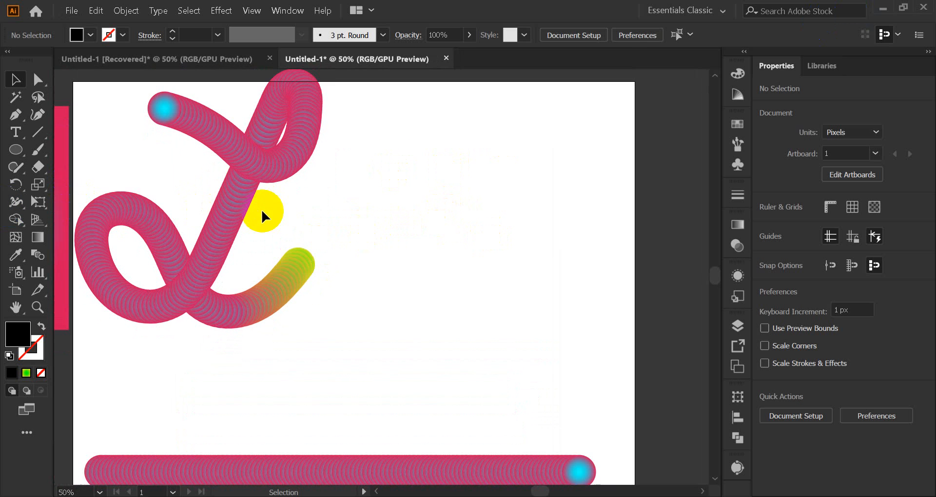
pyautogui.click(38, 154)
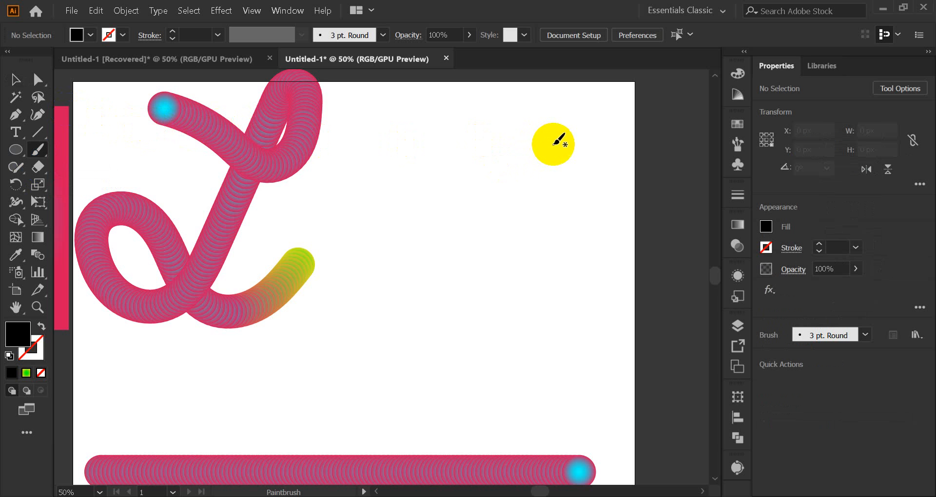
pyautogui.scroll(-3, 541, 156)
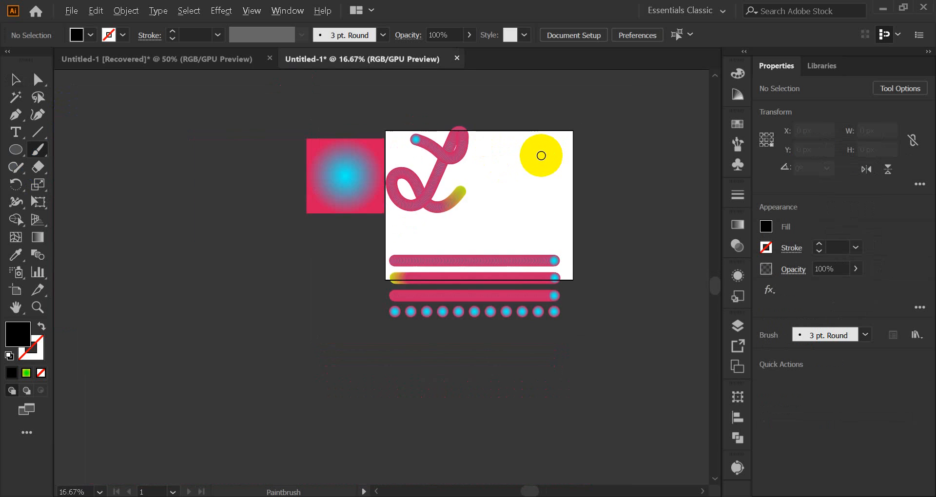
pyautogui.scroll(2, 541, 156)
pyautogui.scroll(1, 541, 156)
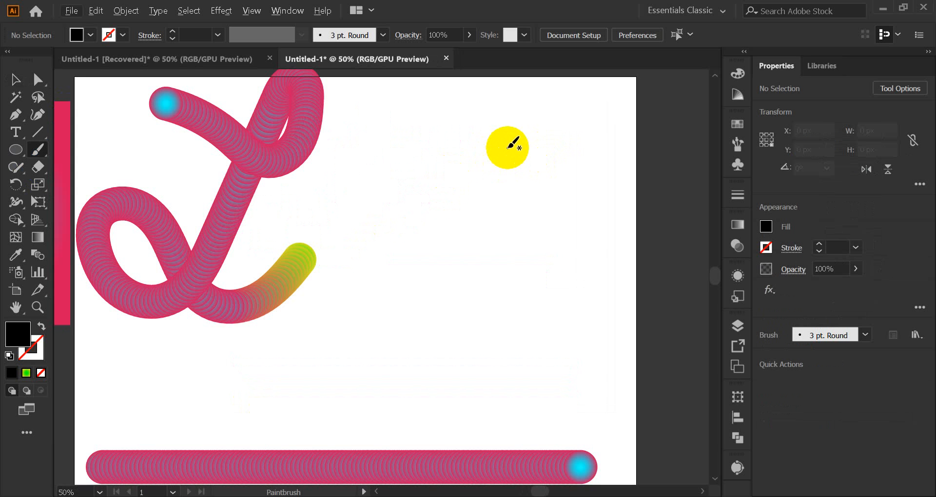
pyautogui.scroll(-1, 486, 162)
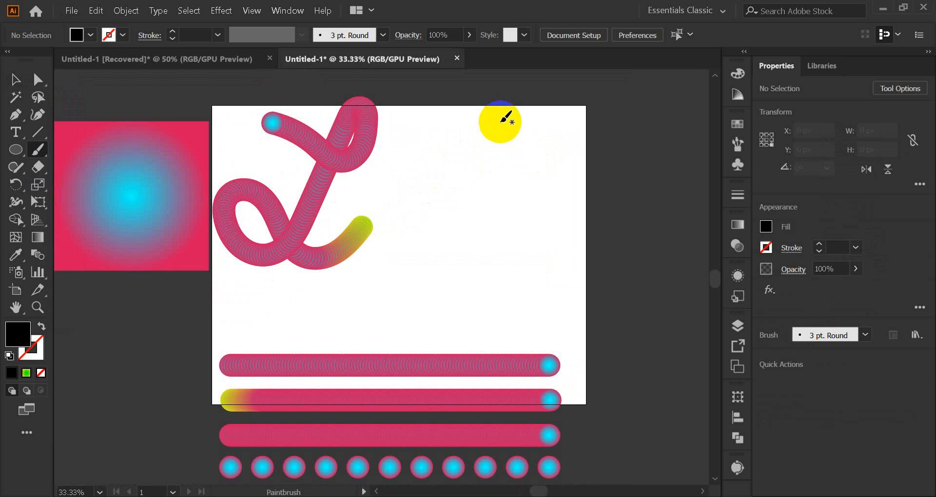
pyautogui.moveTo(502, 120)
pyautogui.mouseDown()
pyautogui.moveTo(470, 112)
pyautogui.moveTo(433, 149)
pyautogui.moveTo(505, 191)
pyautogui.moveTo(529, 235)
pyautogui.moveTo(428, 300)
pyautogui.moveTo(427, 247)
pyautogui.moveTo(470, 301)
pyautogui.moveTo(475, 332)
pyautogui.mouseUp()
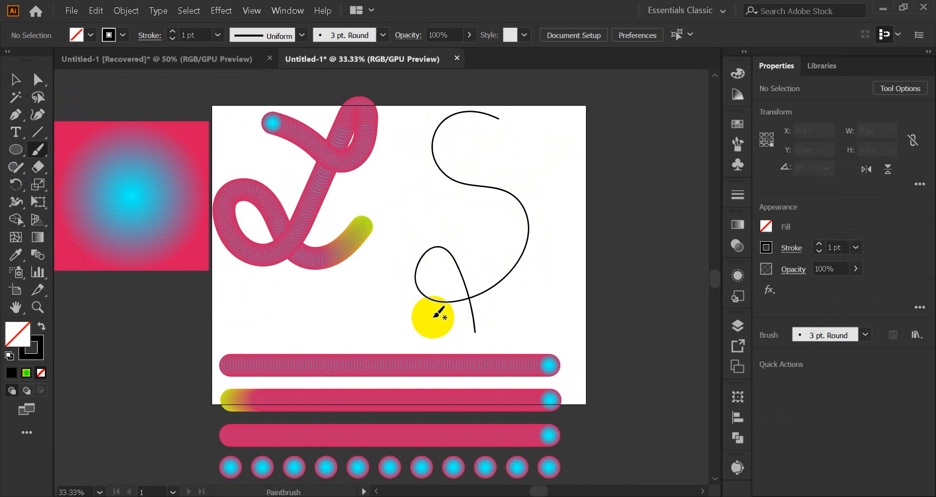
pyautogui.click(16, 83)
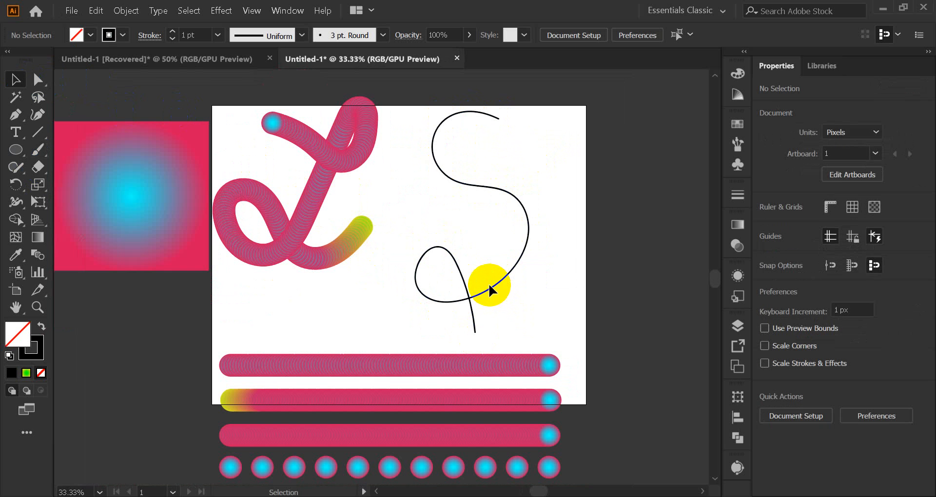
# Duplicate the yellow-ended blend bar, replace the copy's spine with the painted S path, and deselect the result.
pyautogui.click(451, 400)
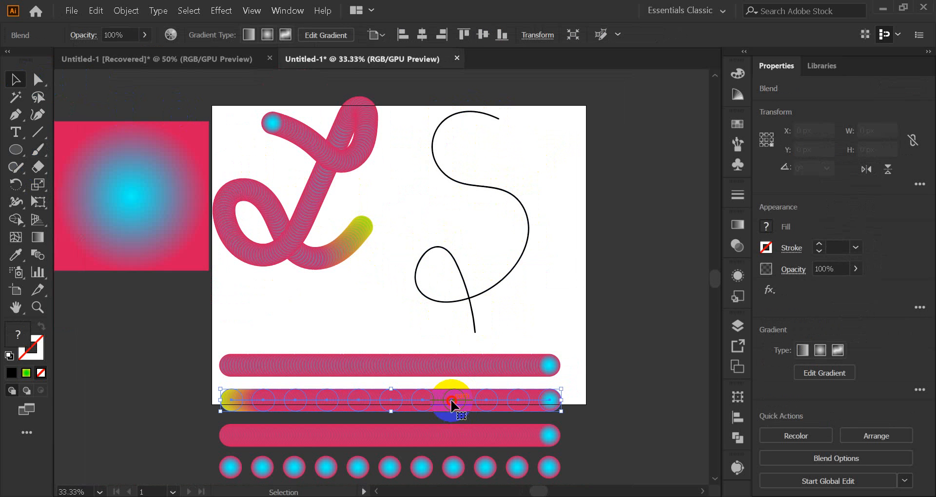
pyautogui.moveTo(450, 399); pyautogui.dragTo(490, 263)
pyautogui.keyDown('shift'); pyautogui.click(420, 269); pyautogui.keyUp('shift')
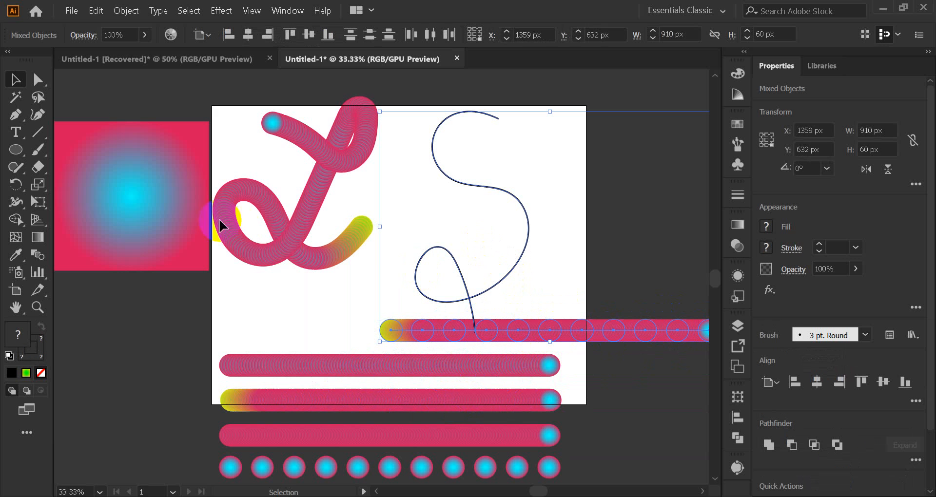
pyautogui.click(125, 11)
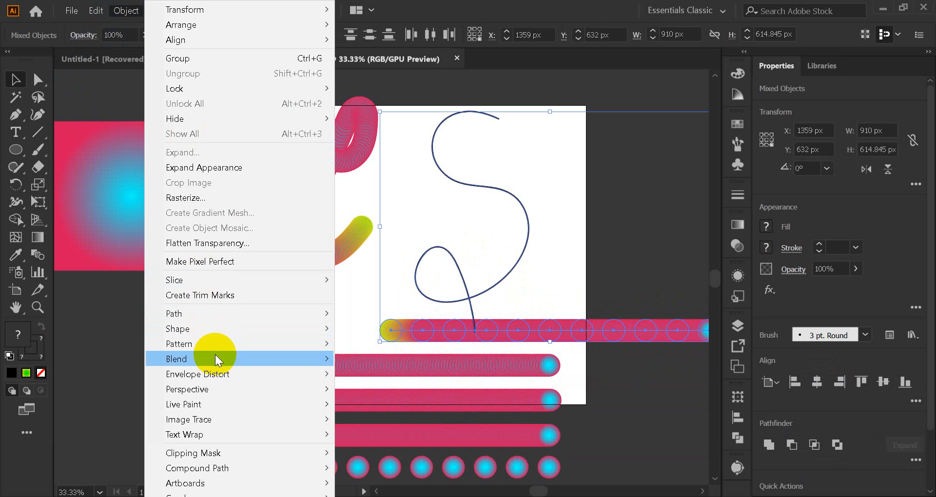
pyautogui.moveTo(215, 355)
pyautogui.click(390, 429)
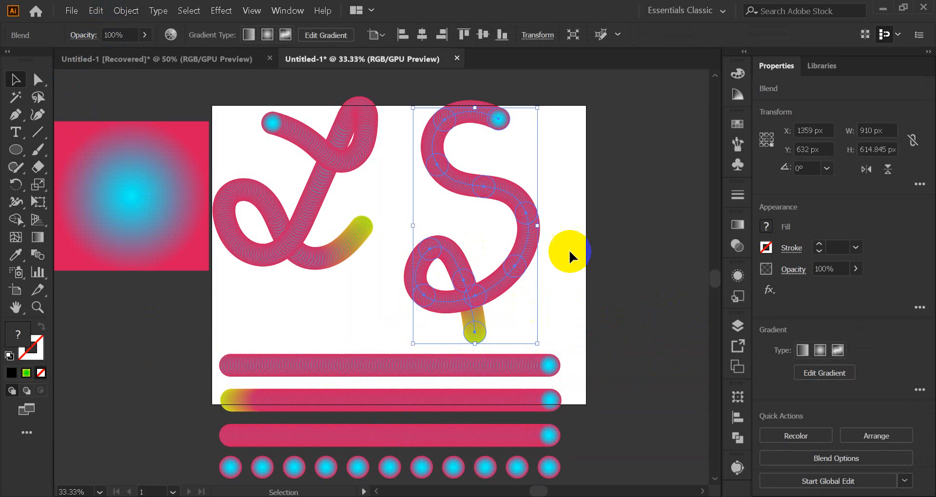
pyautogui.click(554, 292)
# Delete the S-shaped blend from the artboard.
pyautogui.click(521, 266)
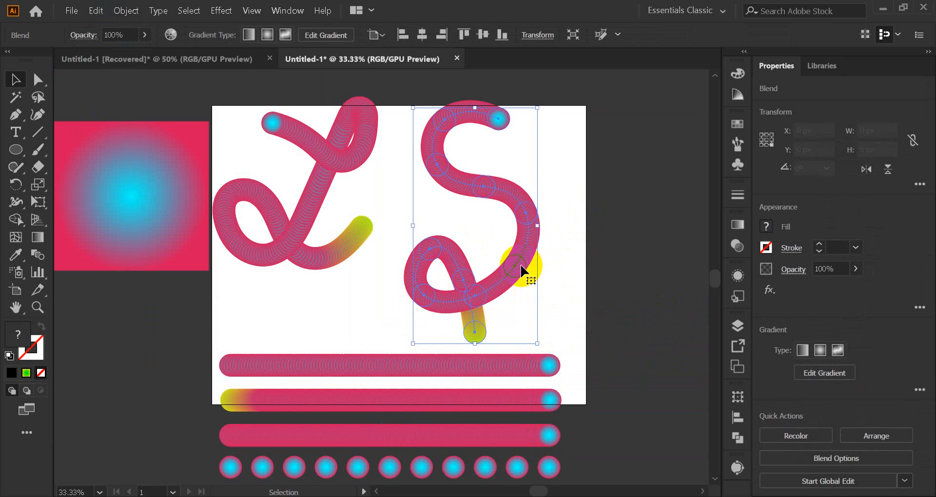
pyautogui.click(592, 160)
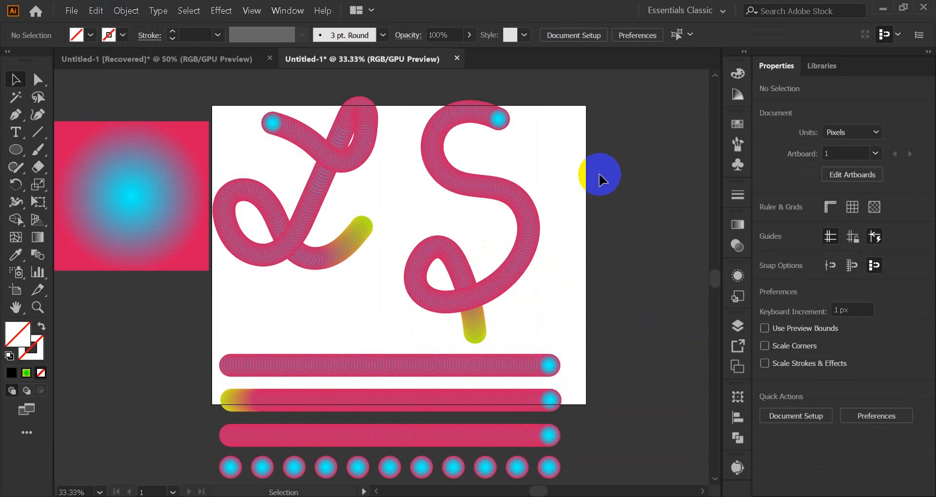
pyautogui.click(529, 226)
pyautogui.press('Delete')
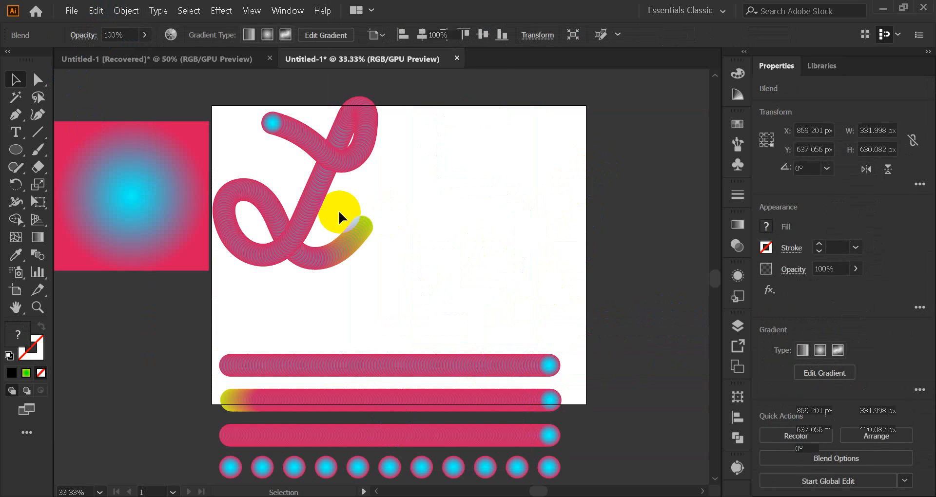
# Paint the letters e, m, o and n beside the blended L, with the n's tail sweeping back underneath the word.
pyautogui.click(37, 150)
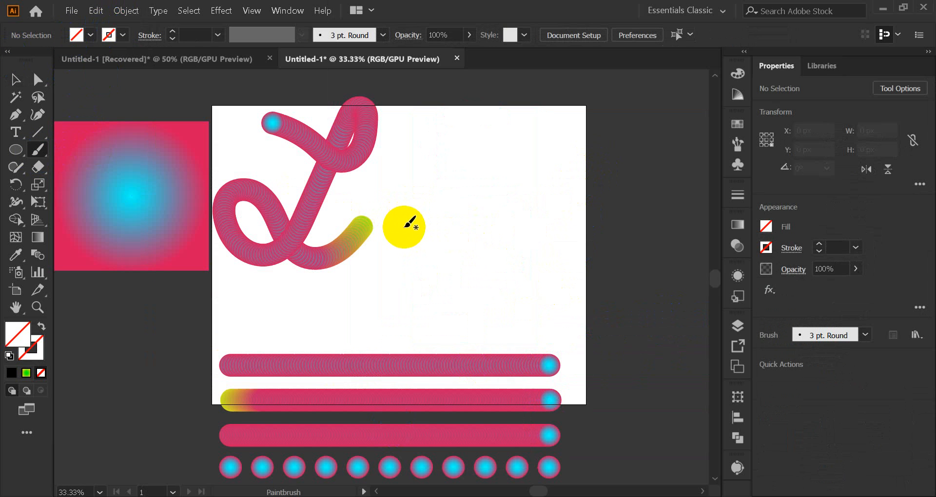
pyautogui.moveTo(399, 228)
pyautogui.mouseDown()
pyautogui.moveTo(426, 190)
pyautogui.moveTo(416, 187)
pyautogui.moveTo(390, 209)
pyautogui.moveTo(393, 227)
pyautogui.moveTo(410, 249)
pyautogui.moveTo(429, 246)
pyautogui.mouseUp()
pyautogui.moveTo(441, 188)
pyautogui.mouseDown()
pyautogui.moveTo(447, 218)
pyautogui.moveTo(485, 199)
pyautogui.moveTo(512, 215)
pyautogui.moveTo(515, 243)
pyautogui.mouseUp()
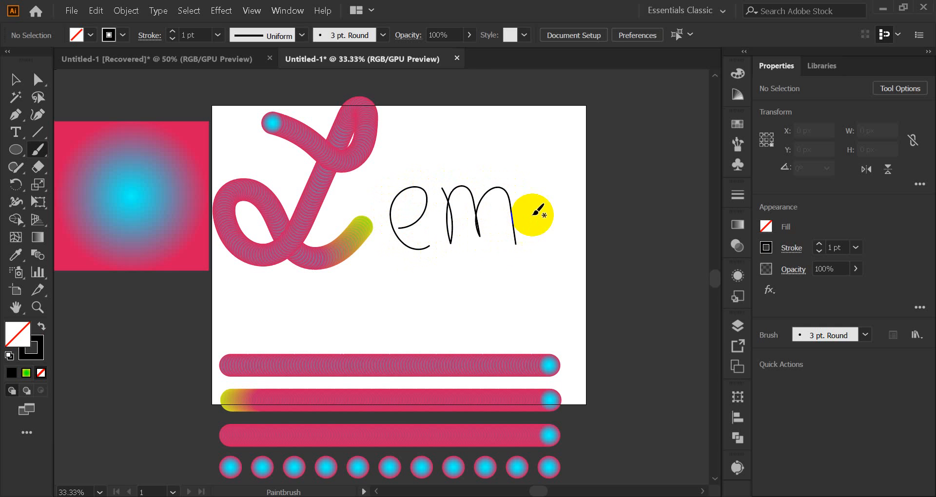
pyautogui.moveTo(530, 213)
pyautogui.mouseDown()
pyautogui.moveTo(541, 182)
pyautogui.moveTo(554, 228)
pyautogui.moveTo(543, 199)
pyautogui.moveTo(568, 175)
pyautogui.moveTo(585, 203)
pyautogui.mouseUp()
pyautogui.moveTo(585, 208)
pyautogui.mouseDown()
pyautogui.moveTo(591, 229)
pyautogui.moveTo(626, 163)
pyautogui.moveTo(634, 254)
pyautogui.moveTo(378, 323)
pyautogui.moveTo(288, 293)
pyautogui.mouseUp()
# Duplicate the yellow-ended blend bar, replace the copy's spine with the long-tailed n path, and deselect the result.
pyautogui.click(16, 79)
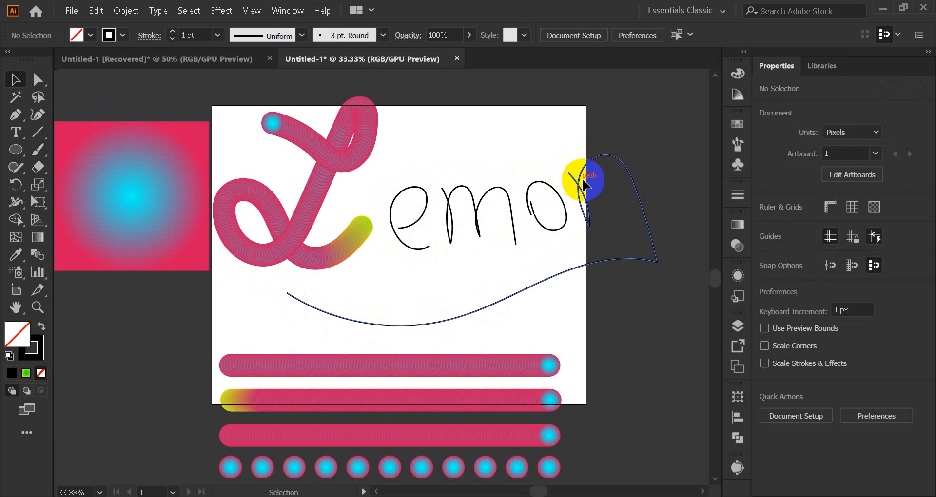
pyautogui.click(579, 179)
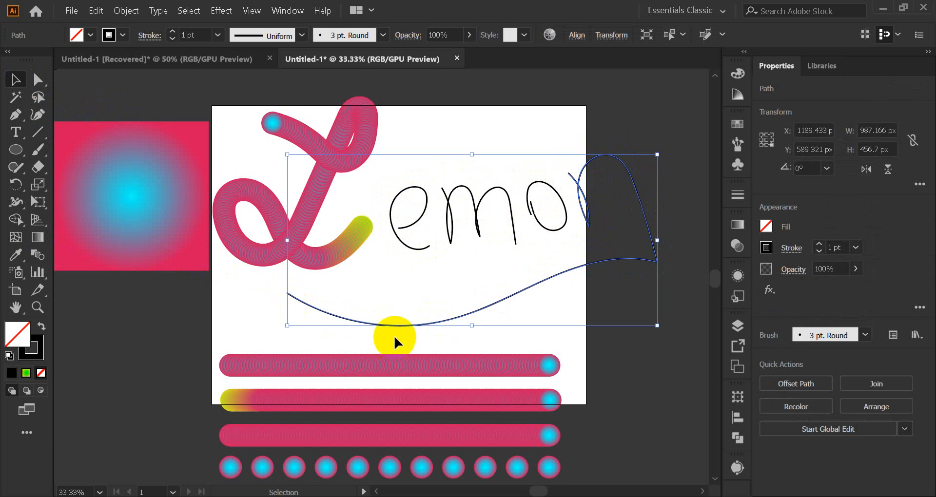
pyautogui.moveTo(378, 405); pyautogui.dragTo(560, 329)
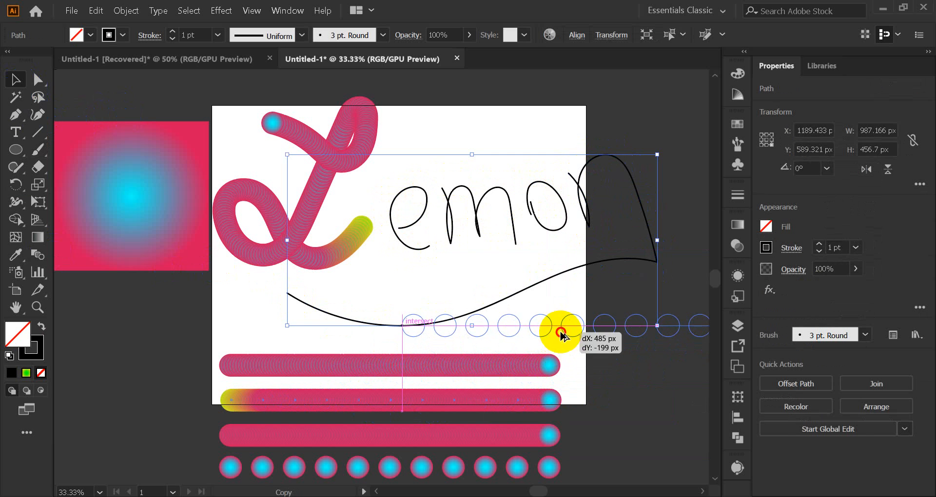
pyautogui.keyDown('shift'); pyautogui.click(638, 335); pyautogui.keyUp('shift')
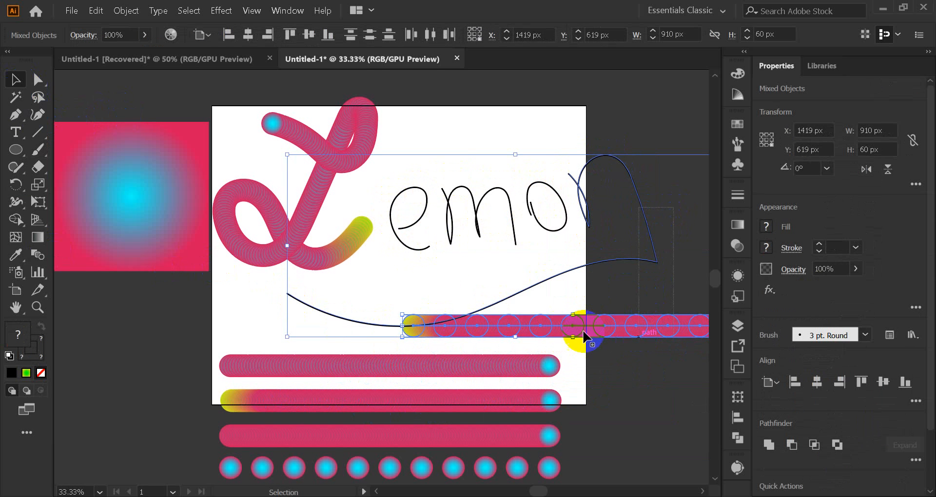
pyautogui.click(128, 11)
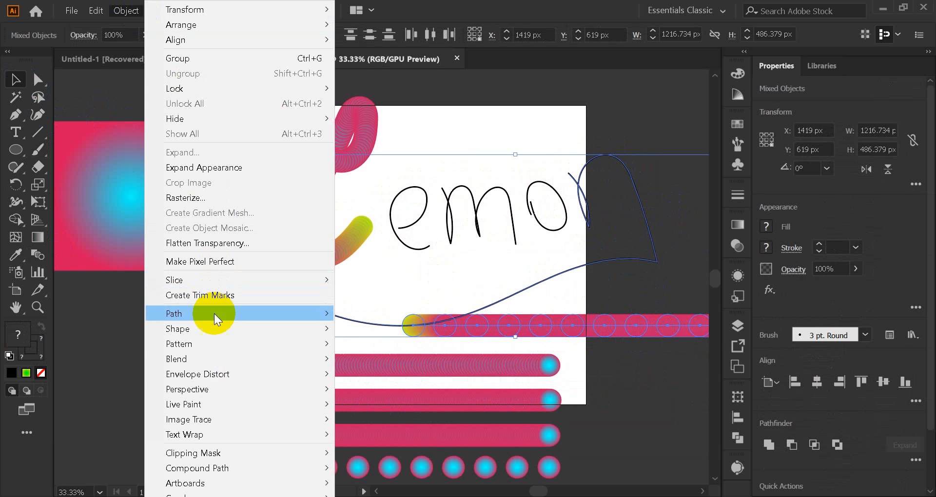
pyautogui.moveTo(215, 359)
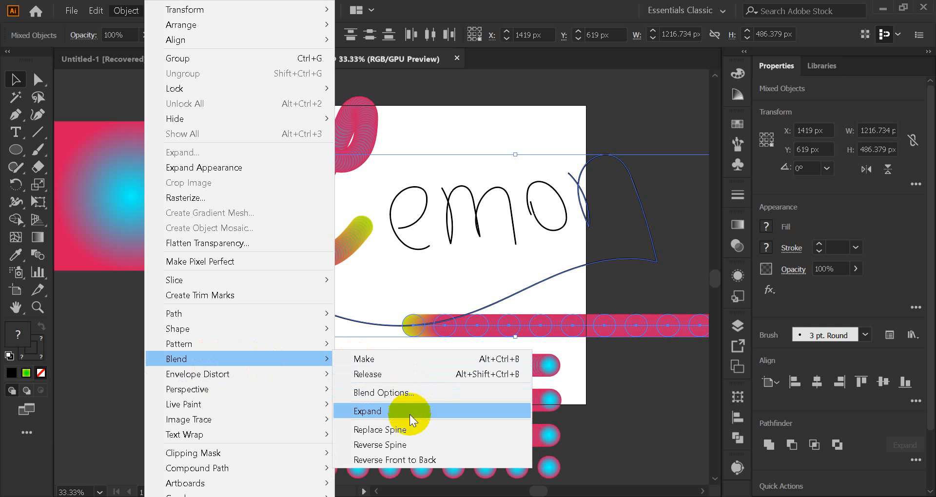
pyautogui.click(382, 429)
pyautogui.click(629, 334)
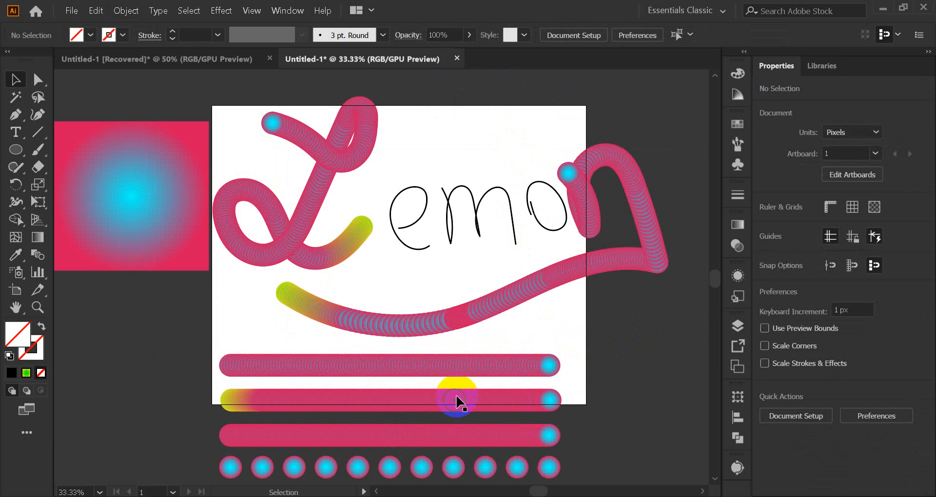
# Replace the spine of another copy of the yellow-ended blend bar with the o path, and shift the n blend slightly to the right.
pyautogui.moveTo(458, 401); pyautogui.dragTo(584, 247)
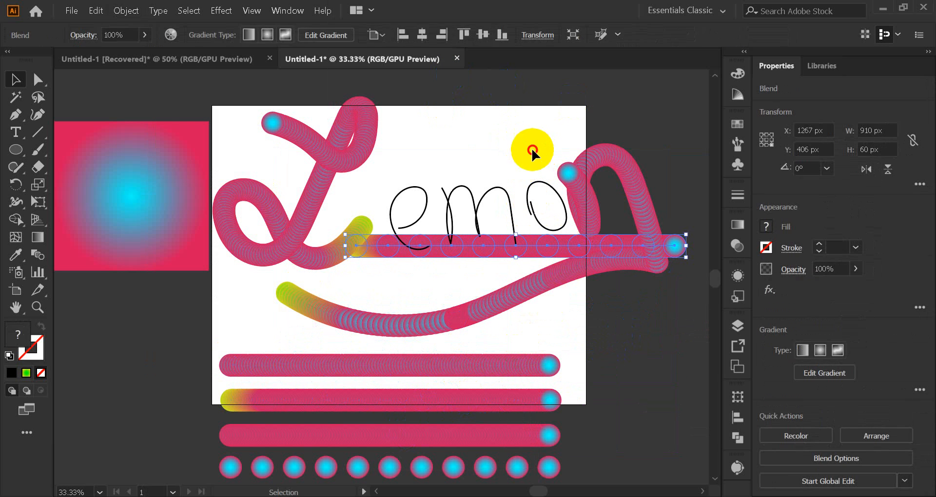
pyautogui.keyDown('shift'); pyautogui.click(547, 230); pyautogui.keyUp('shift')
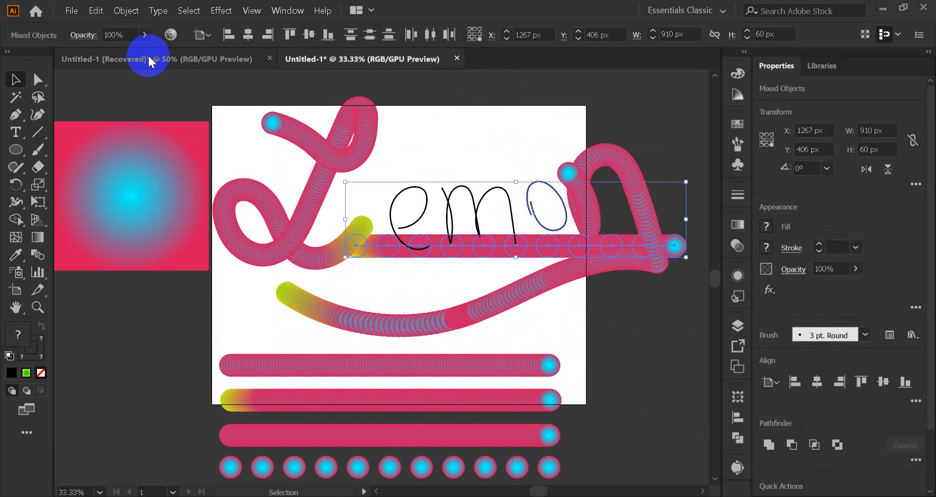
pyautogui.click(126, 12)
pyautogui.moveTo(235, 364)
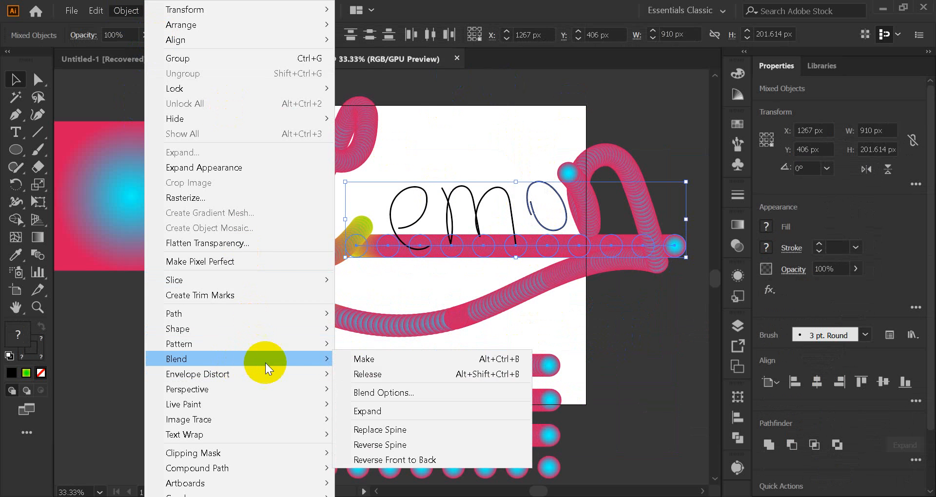
pyautogui.click(396, 428)
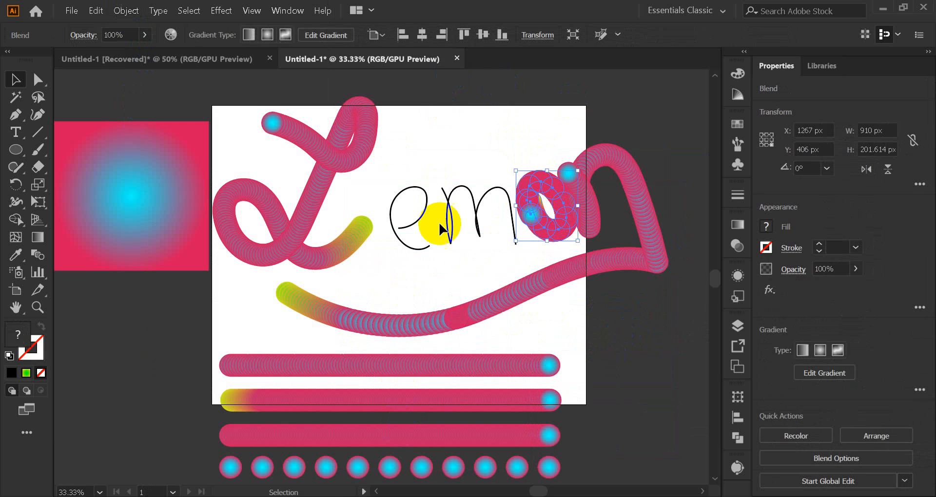
pyautogui.click(467, 162)
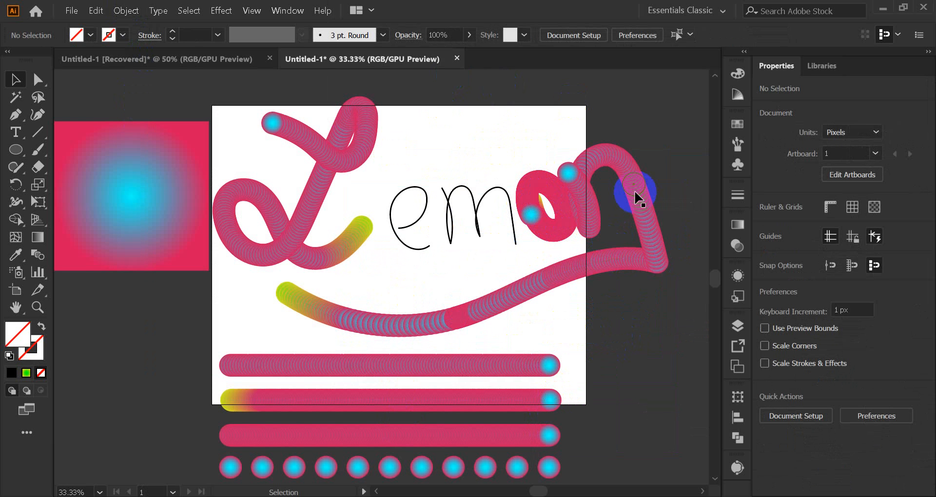
pyautogui.moveTo(648, 187); pyautogui.dragTo(650, 185)
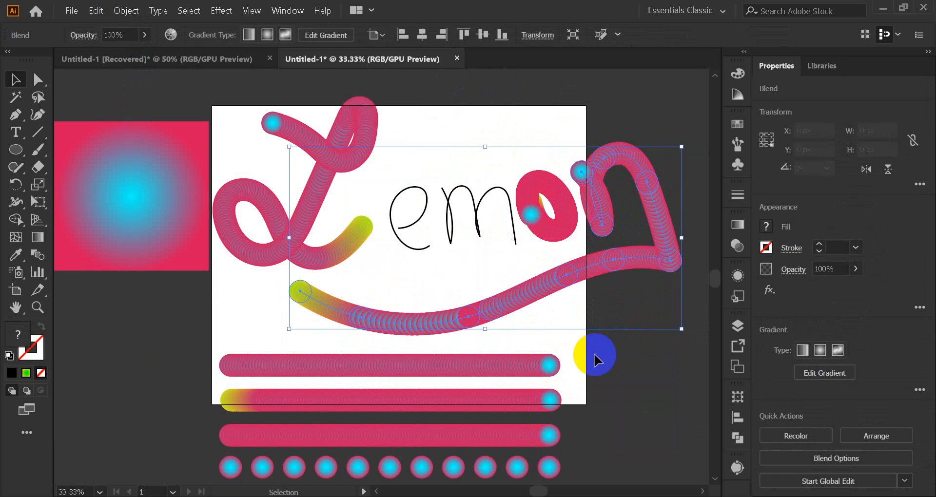
pyautogui.click(592, 358)
# Duplicate the yellow-ended blend bar, replace the copy's spine with the painted m path, and deselect the result.
pyautogui.moveTo(402, 400); pyautogui.dragTo(455, 150)
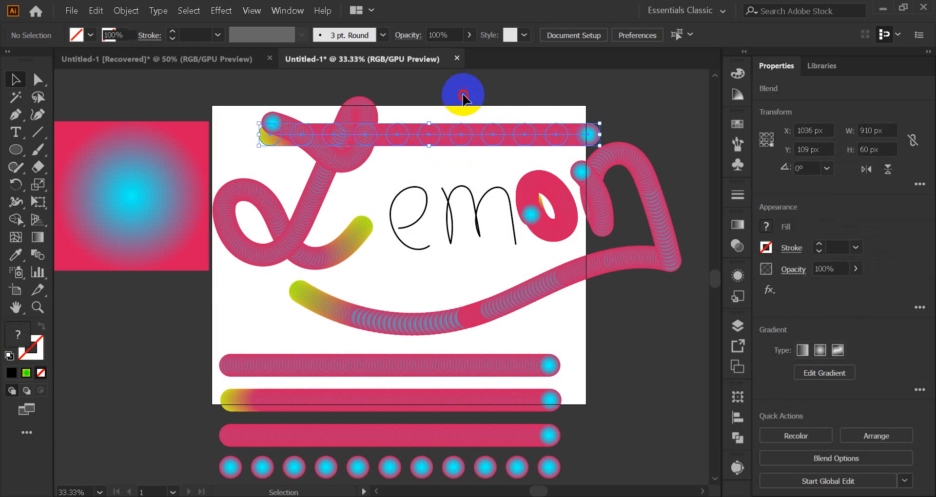
pyautogui.click(460, 236)
pyautogui.click(442, 135)
pyautogui.keyDown('shift'); pyautogui.click(476, 222); pyautogui.keyUp('shift')
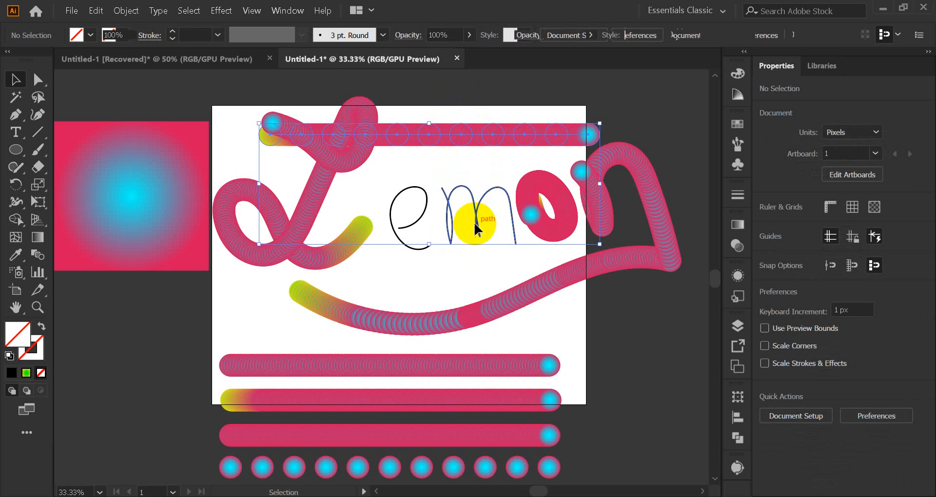
pyautogui.click(136, 14)
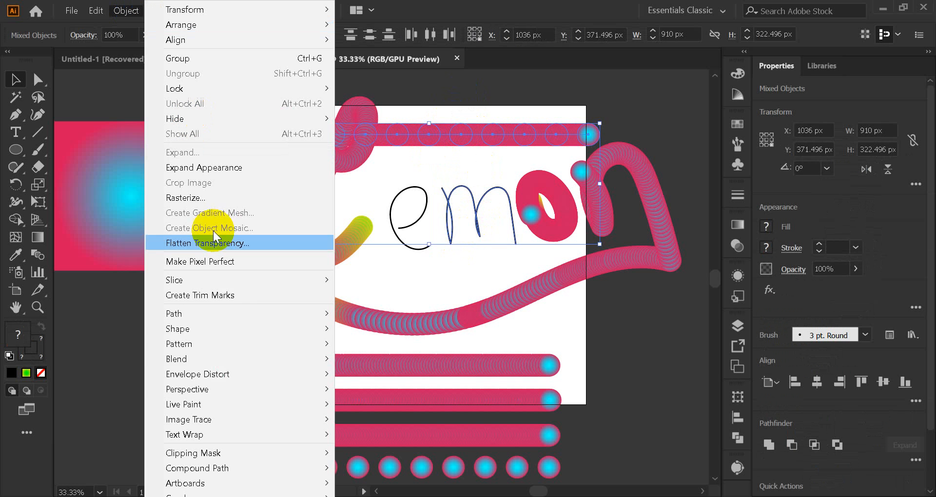
pyautogui.moveTo(229, 360)
pyautogui.click(394, 428)
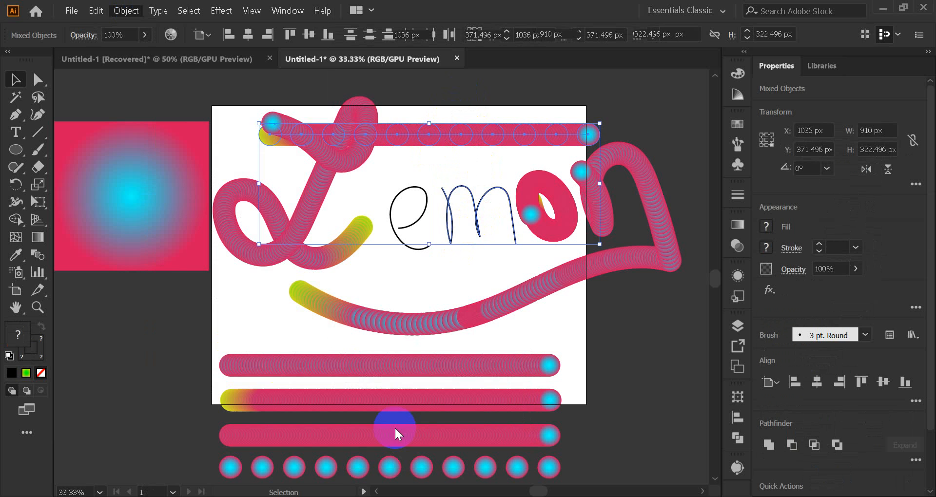
pyautogui.click(519, 341)
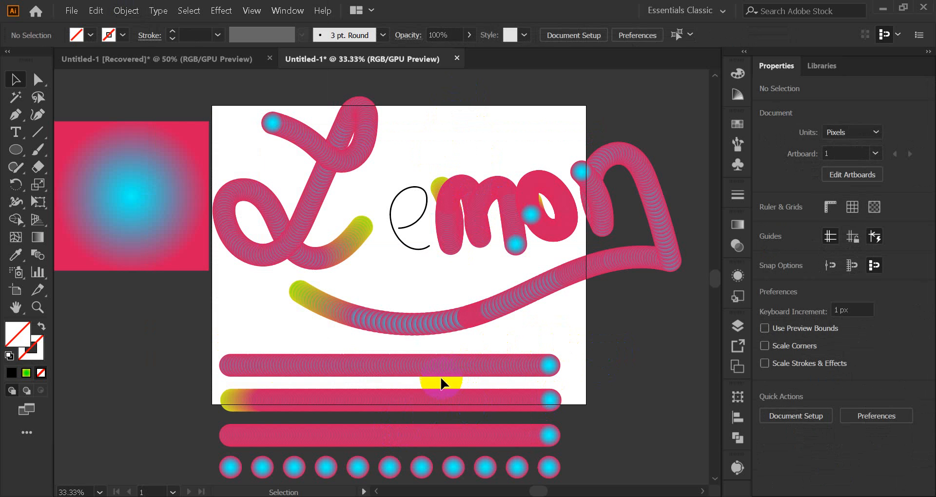
# Duplicate the yellow-ended blend bar, replace the copy's spine with the painted e path, and deselect the result.
pyautogui.moveTo(420, 404); pyautogui.dragTo(405, 88)
pyautogui.keyDown('shift'); pyautogui.click(414, 226); pyautogui.keyUp('shift')
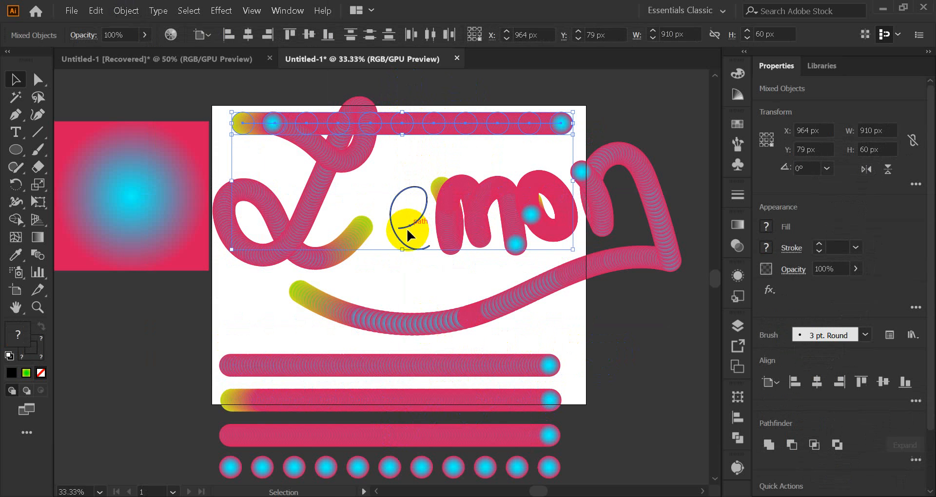
pyautogui.click(126, 11)
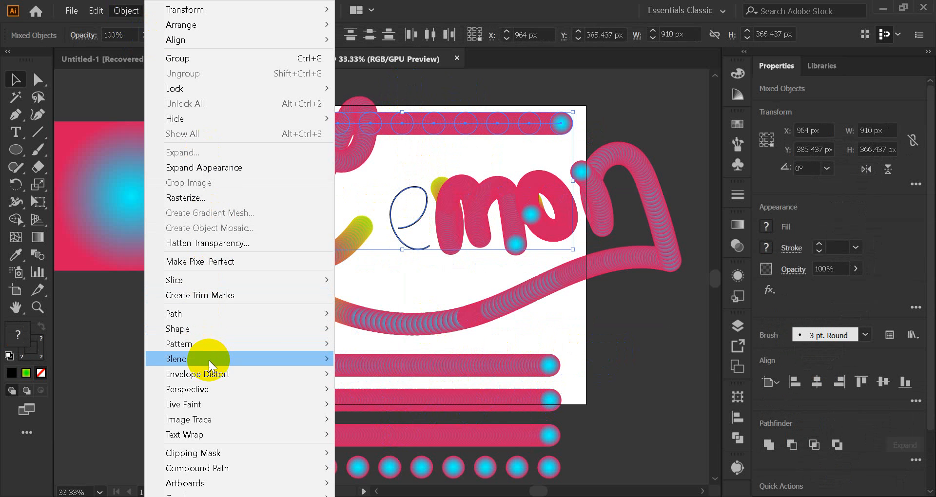
pyautogui.moveTo(210, 360)
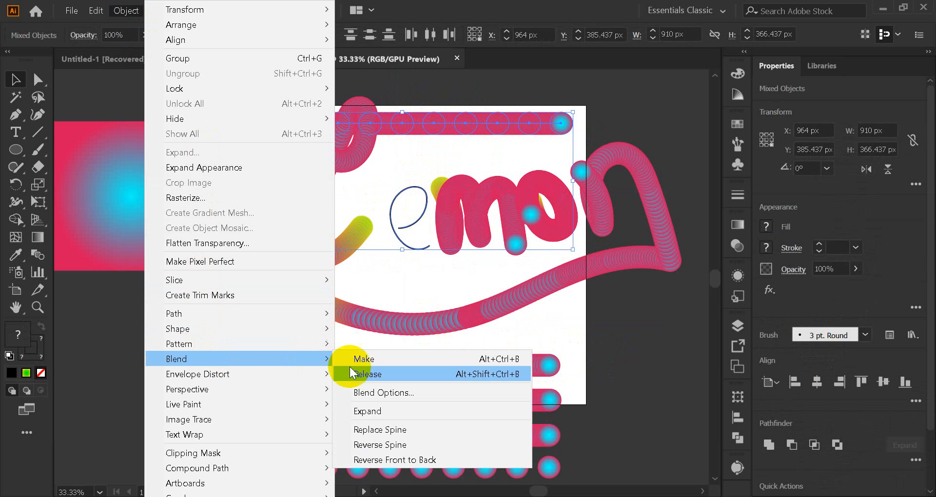
pyautogui.click(388, 432)
pyautogui.click(437, 143)
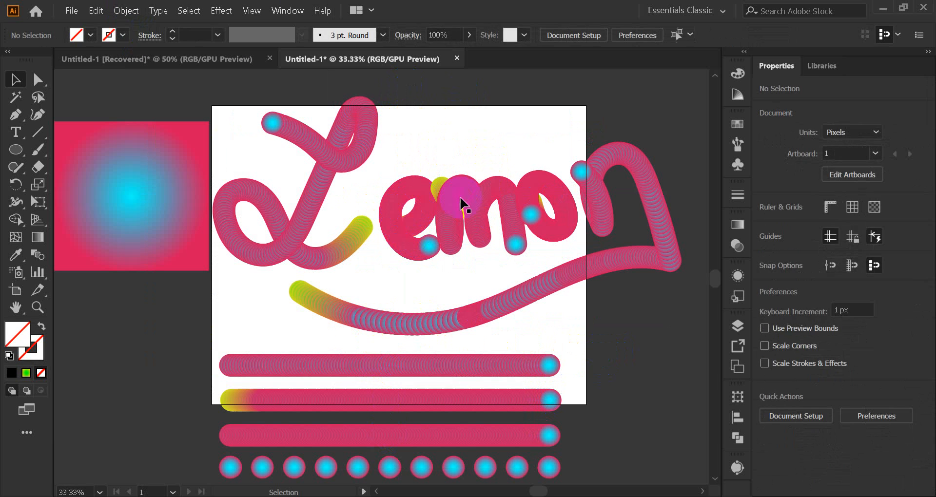
# Space out the lettering by shifting the m, o and n blends slightly right, and the o and n a little further.
pyautogui.click(663, 236)
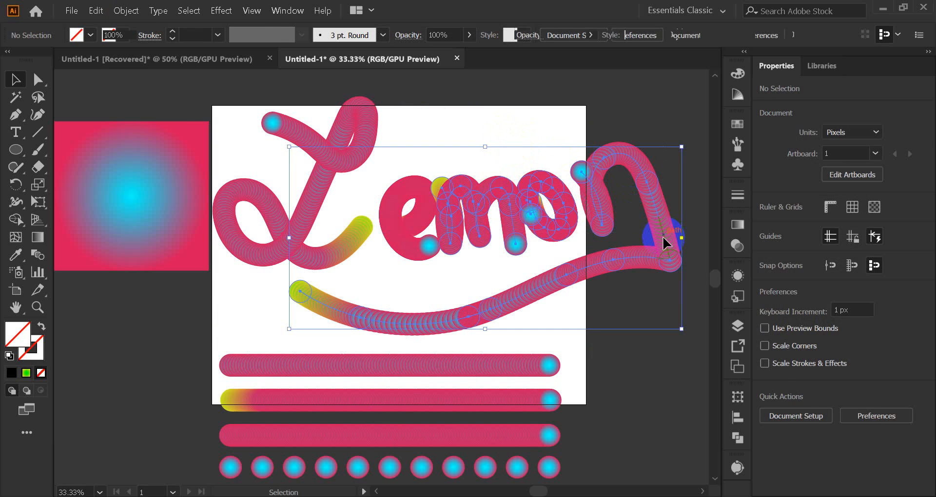
pyautogui.moveTo(484, 202)
pyautogui.mouseDown()
pyautogui.moveTo(496, 206)
pyautogui.moveTo(491, 198)
pyautogui.mouseUp()
pyautogui.click(480, 134)
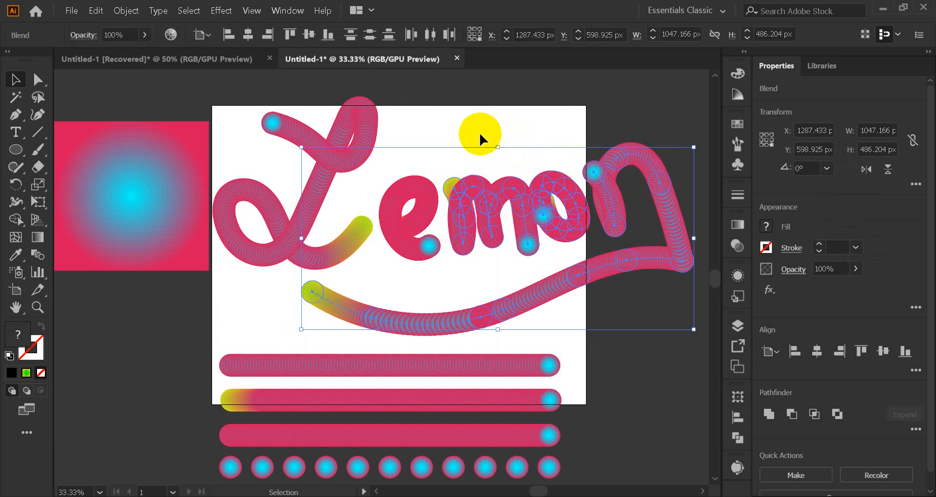
pyautogui.click(611, 186)
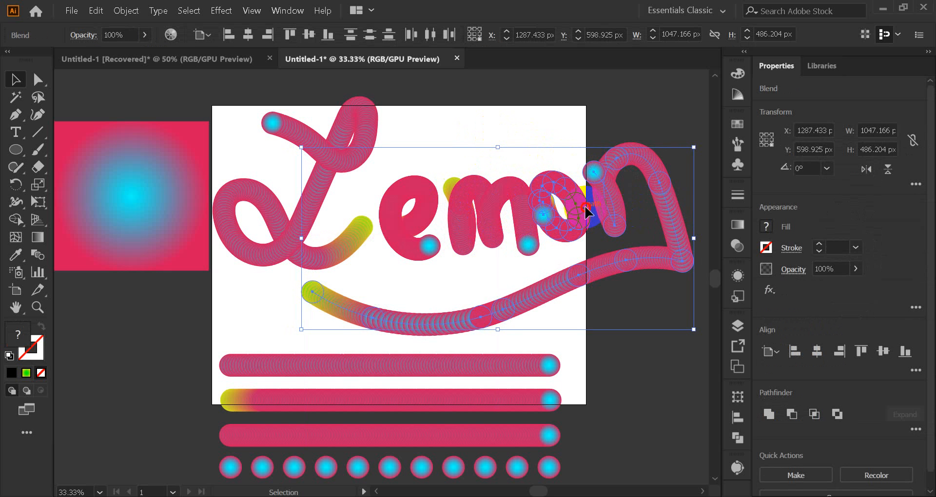
pyautogui.moveTo(590, 209); pyautogui.dragTo(597, 208)
pyautogui.moveTo(555, 151); pyautogui.dragTo(553, 149)
pyautogui.click(542, 115)
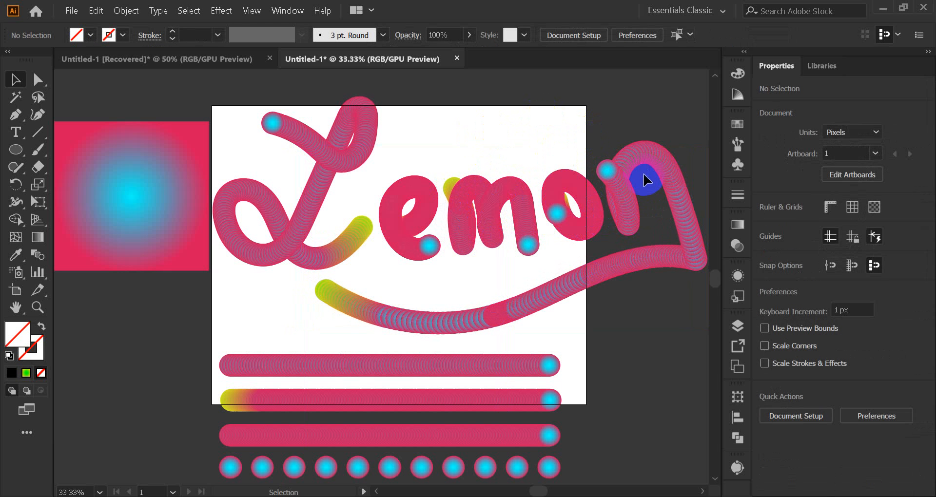
# Delete the gradient rectangle, the three leftover blend bars and the row of gradient circles, keeping only the Lemon lettering.
pyautogui.scroll(-1, 490, 159)
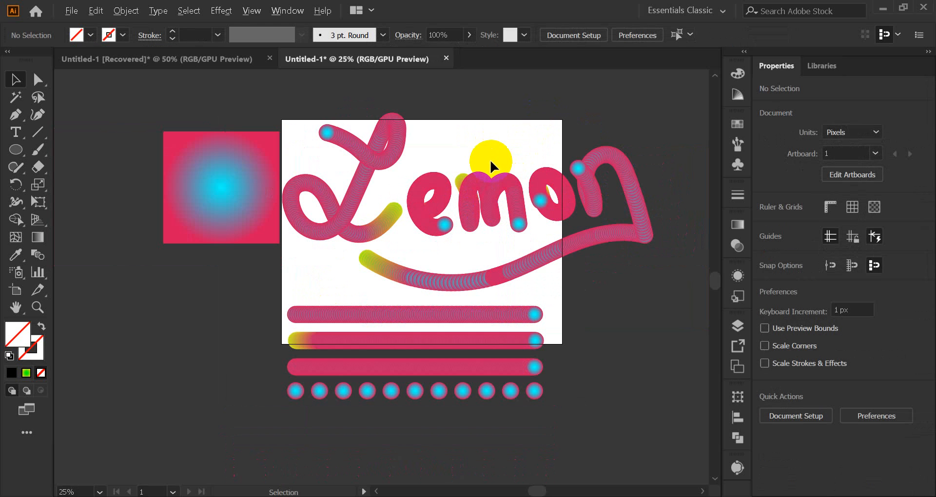
pyautogui.moveTo(136, 200); pyautogui.dragTo(257, 397)
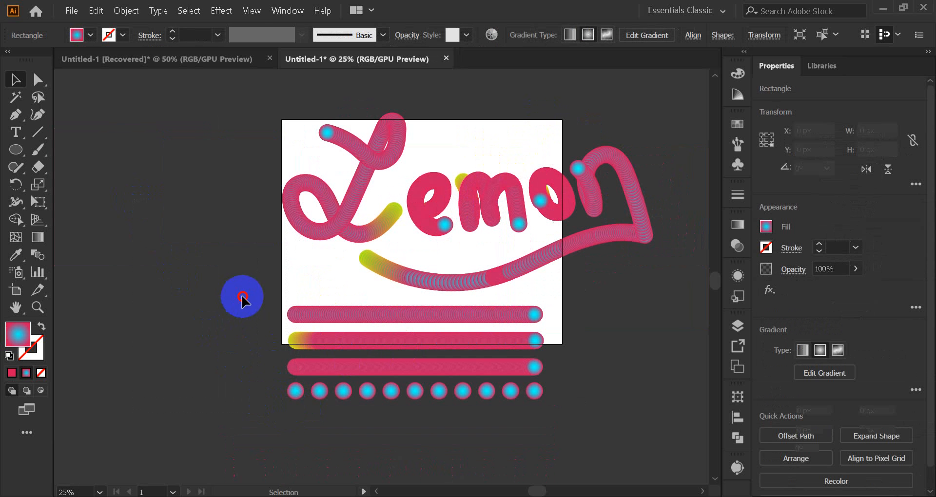
pyautogui.moveTo(243, 298); pyautogui.dragTo(338, 393)
pyautogui.press('Delete')
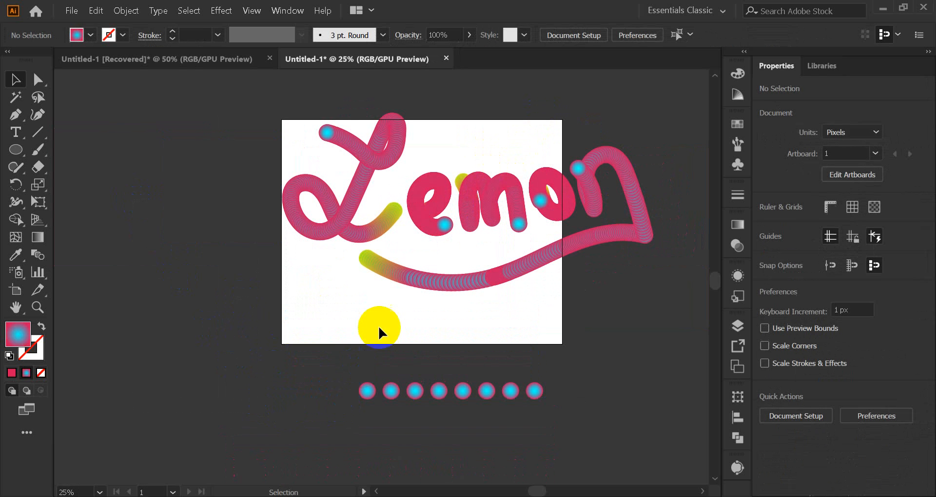
pyautogui.moveTo(332, 342); pyautogui.dragTo(605, 426)
pyautogui.press('Delete')
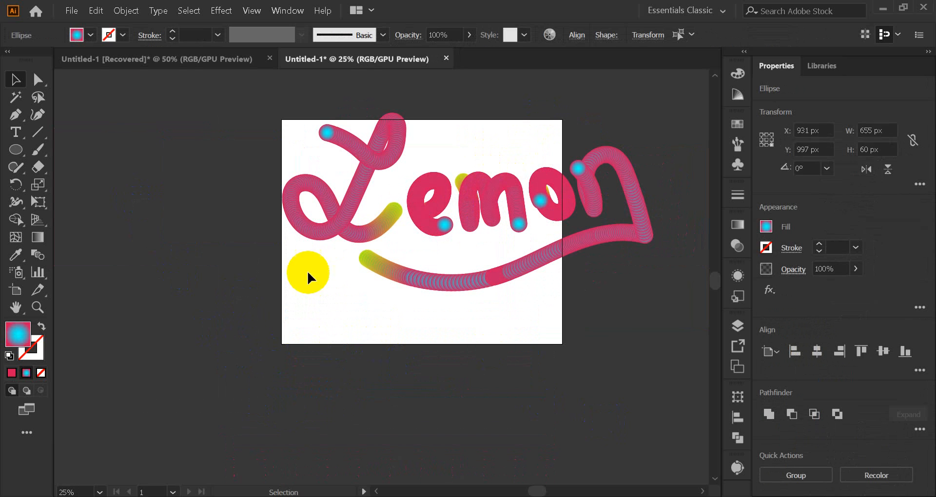
# Scale the whole Lemon lettering down to about 634 px wide, centre it roughly on the artboard, and deselect it.
pyautogui.moveTo(335, 148); pyautogui.dragTo(485, 209)
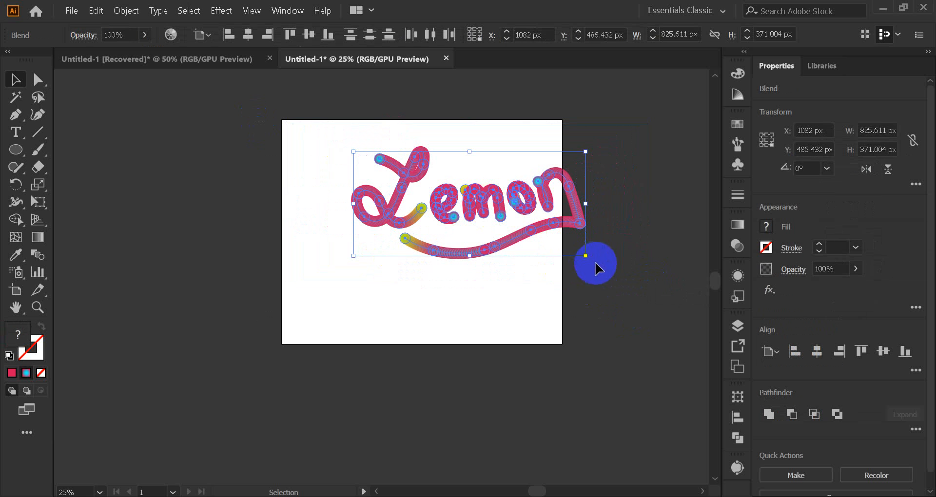
pyautogui.moveTo(589, 259); pyautogui.dragTo(494, 237)
pyautogui.click(486, 296)
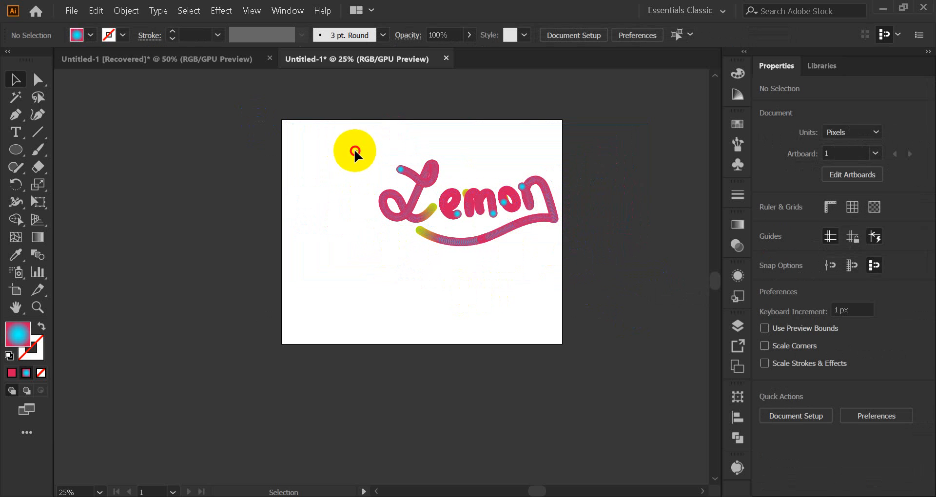
pyautogui.moveTo(356, 151); pyautogui.dragTo(619, 295)
pyautogui.moveTo(466, 216); pyautogui.dragTo(443, 326)
pyautogui.click(443, 326)
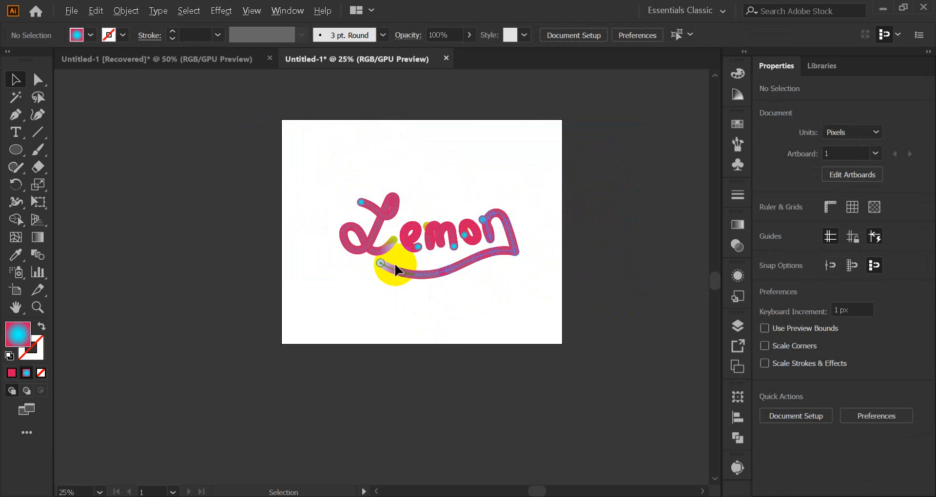
# Select all the blends of the Lemon lettering and switch to the Untitled-1 [Recovered] document.
pyautogui.scroll(3, 392, 258)
pyautogui.scroll(-3, 392, 258)
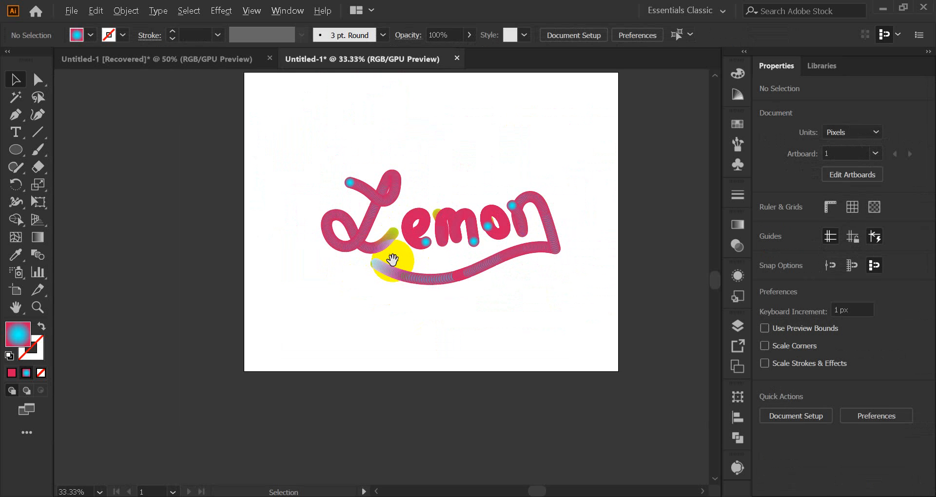
pyautogui.moveTo(558, 296); pyautogui.dragTo(489, 328)
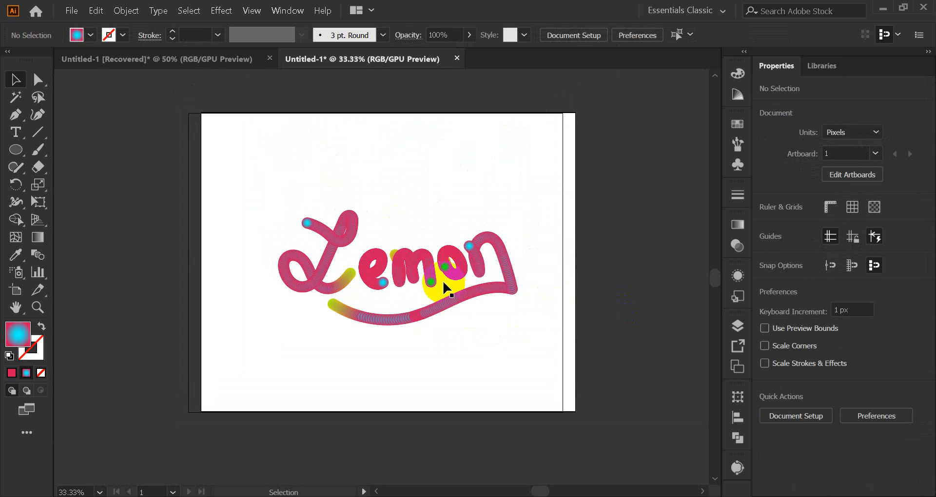
pyautogui.scroll(2, 441, 283)
pyautogui.scroll(-1, 441, 281)
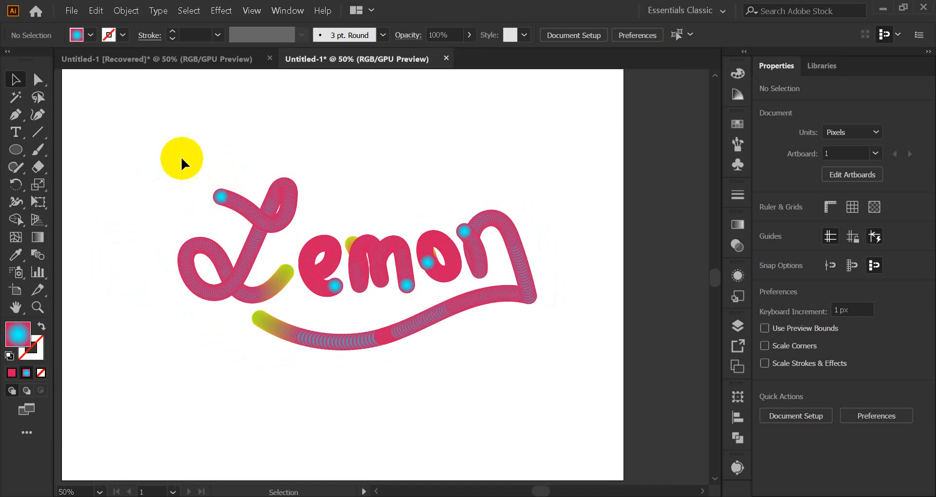
pyautogui.moveTo(180, 156); pyautogui.dragTo(566, 386)
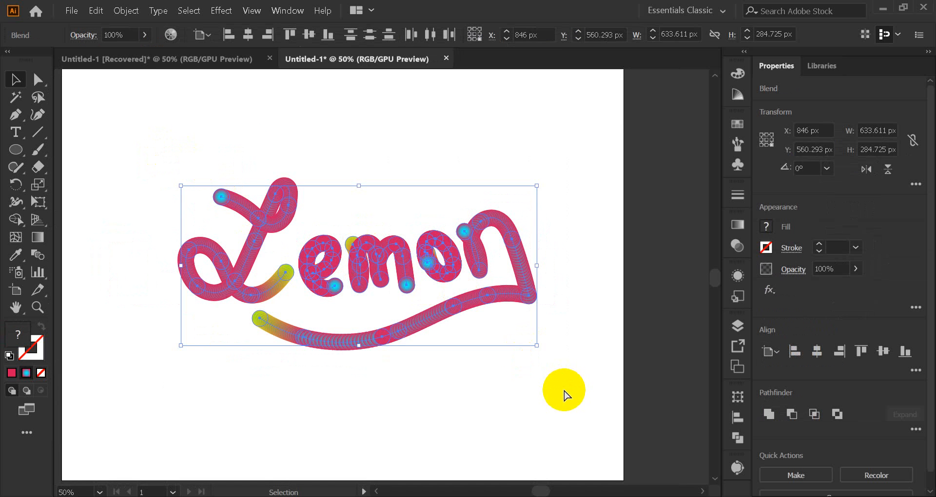
pyautogui.click(179, 60)
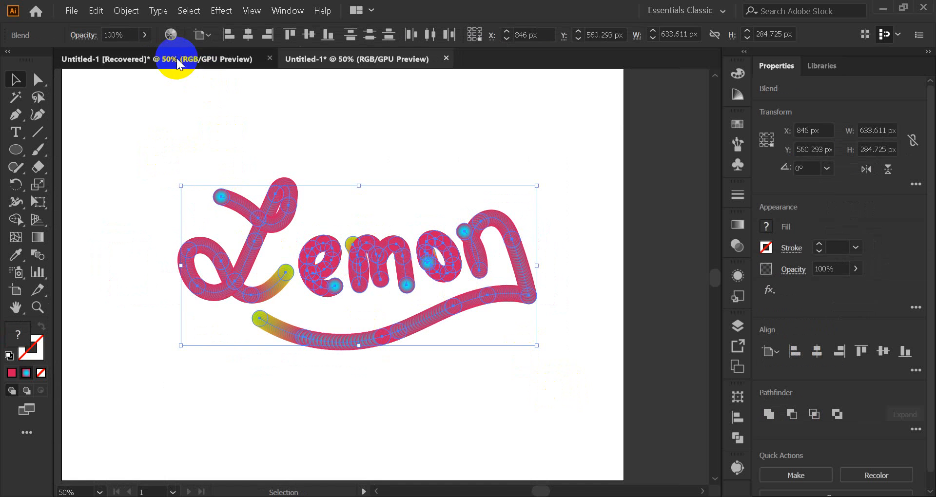